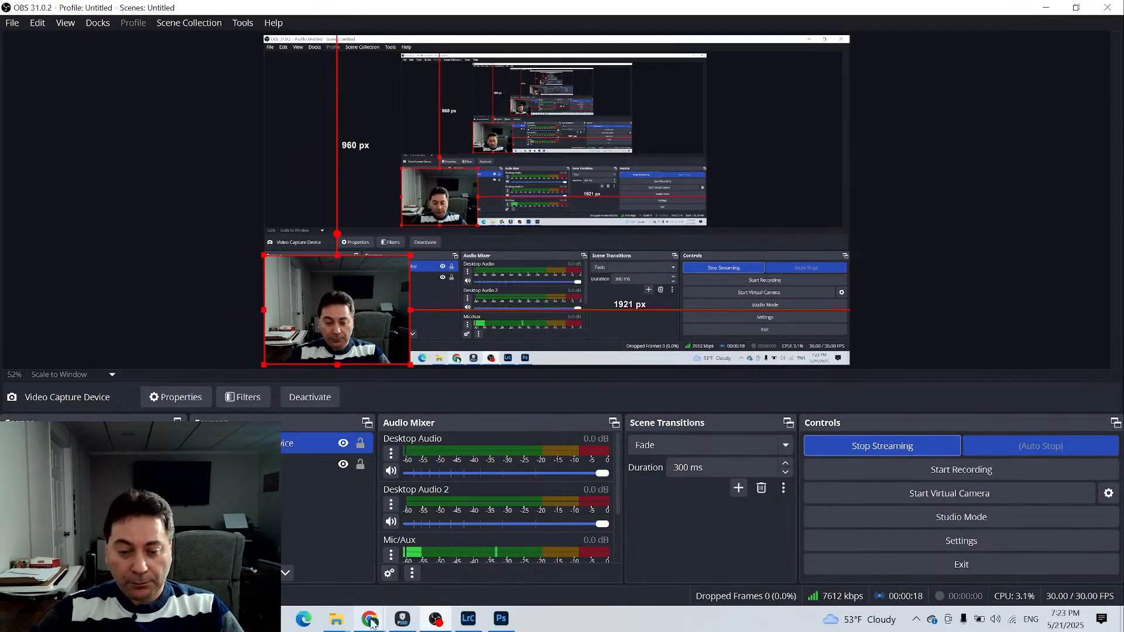
Switch to the YouTube Studio live streaming page in Chrome to check the broadcast's status
mouse_move(371, 623)
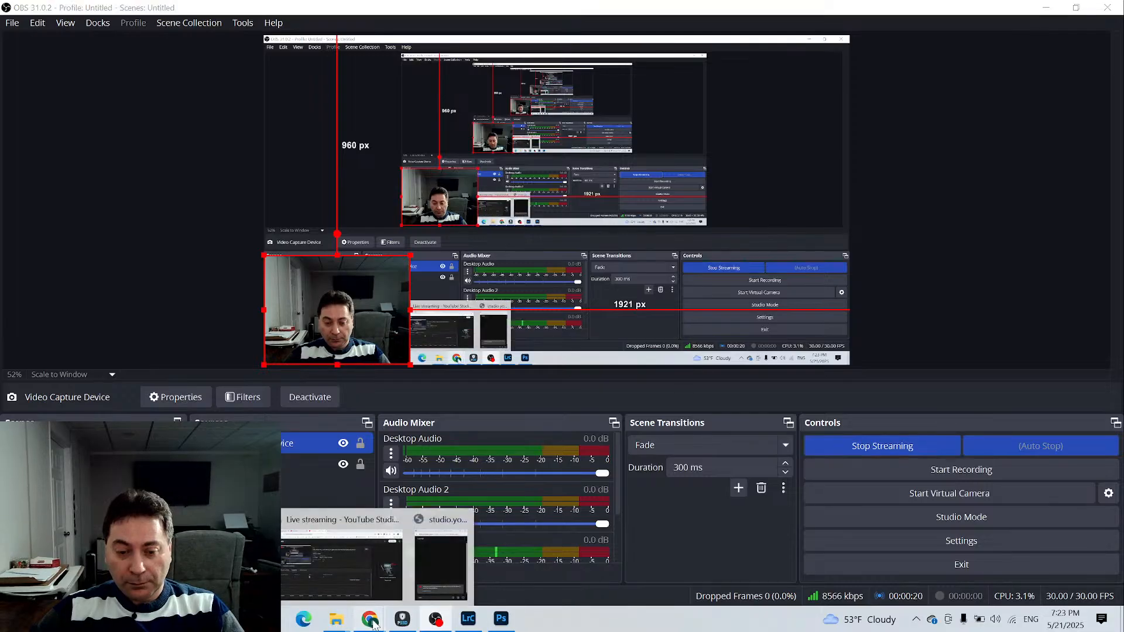
click(362, 579)
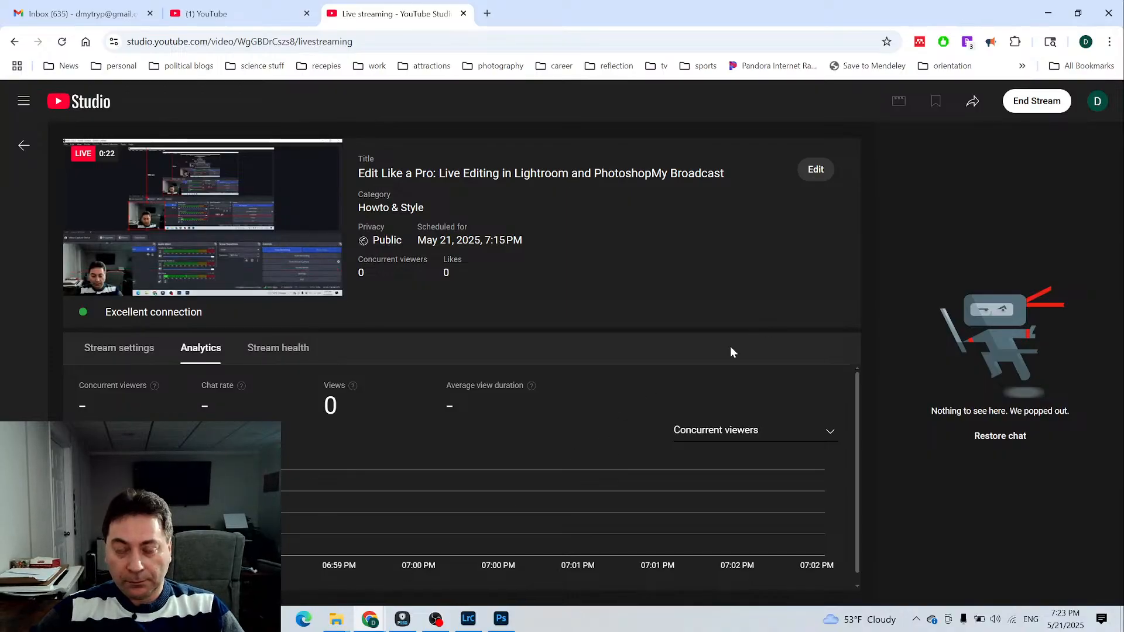
mouse_move(369, 627)
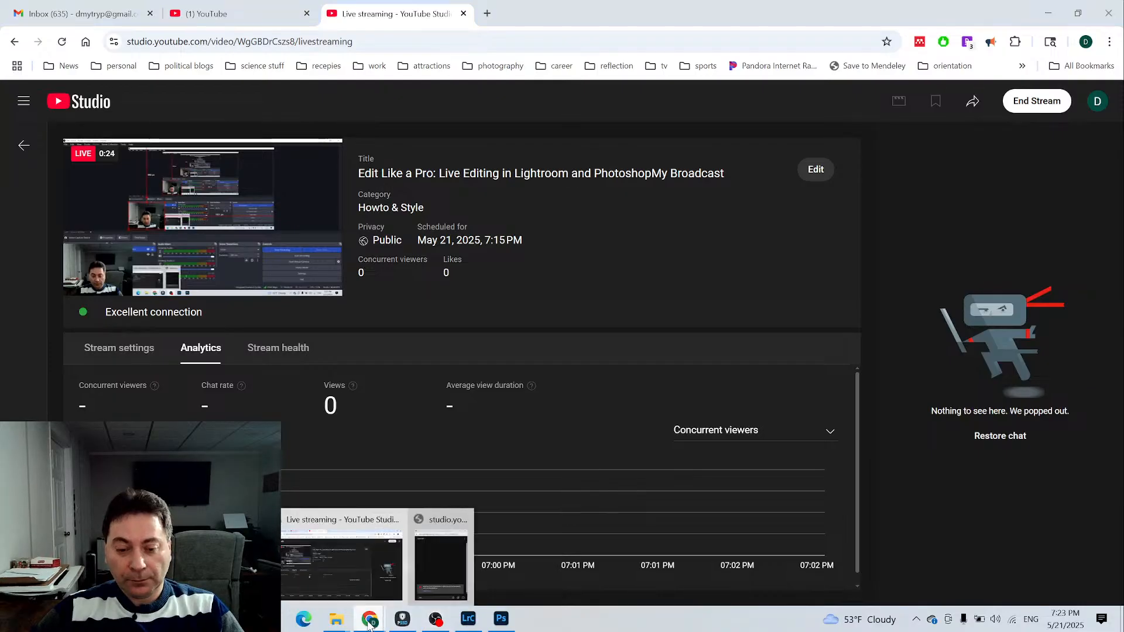
Switch to Lightroom Classic, bring up the live chat pop-out, and place it, narrowed, over the folder list
click(469, 622)
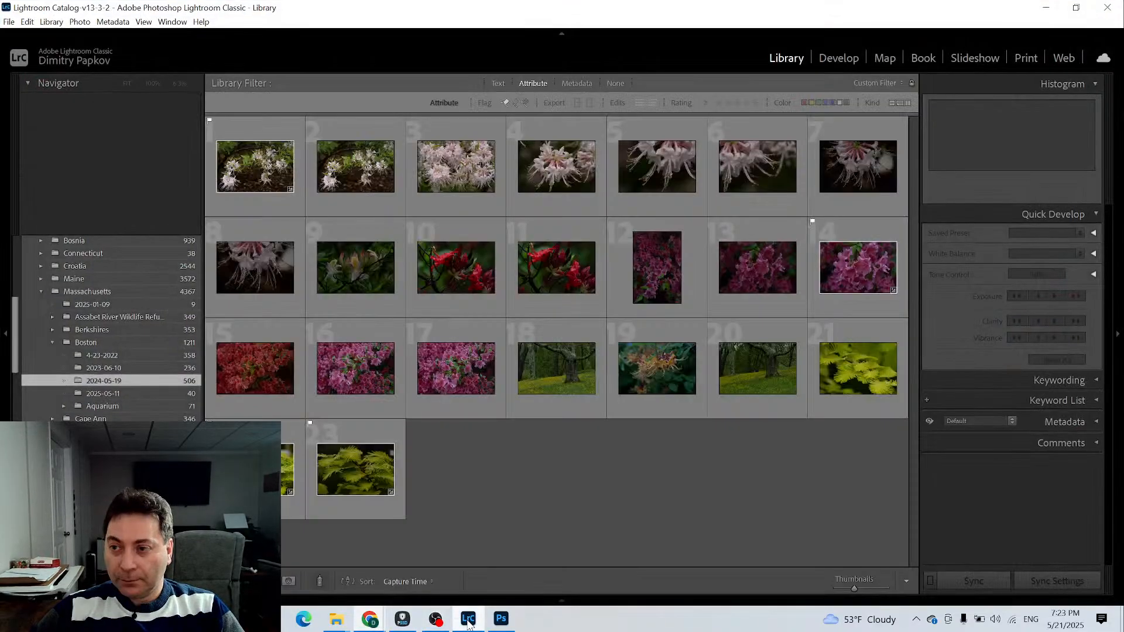
click(436, 624)
click(435, 624)
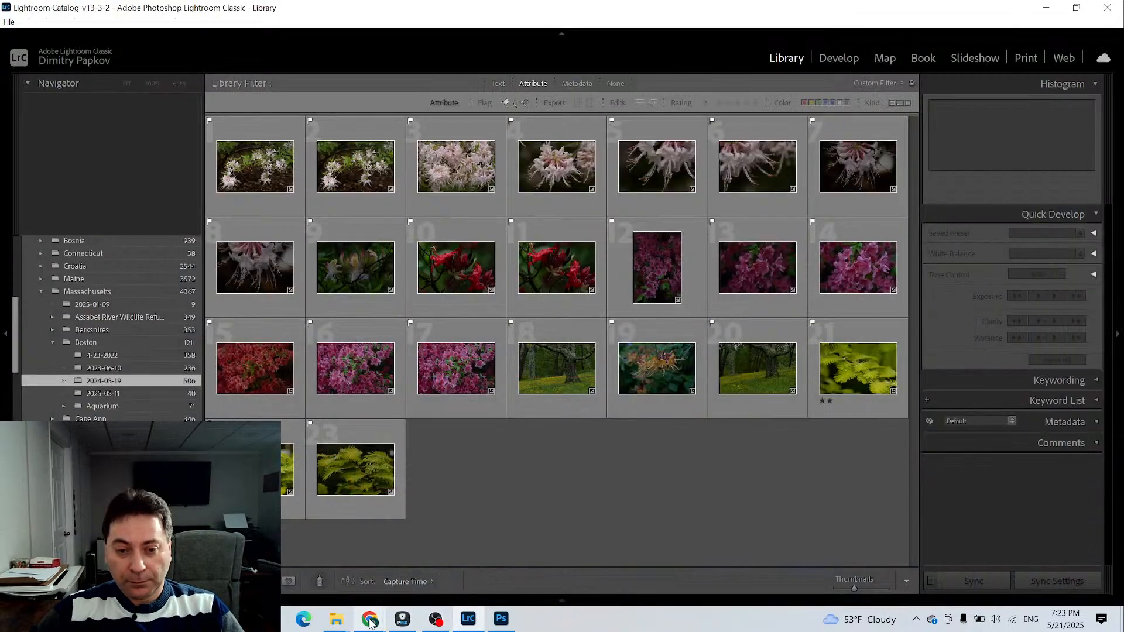
mouse_move(370, 620)
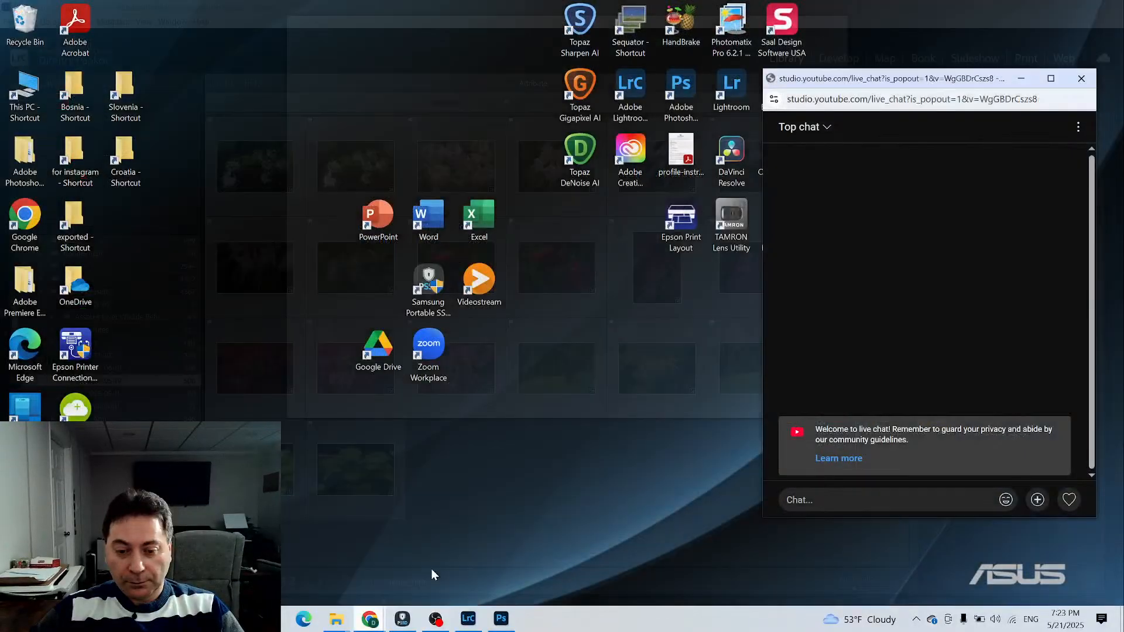
click(432, 568)
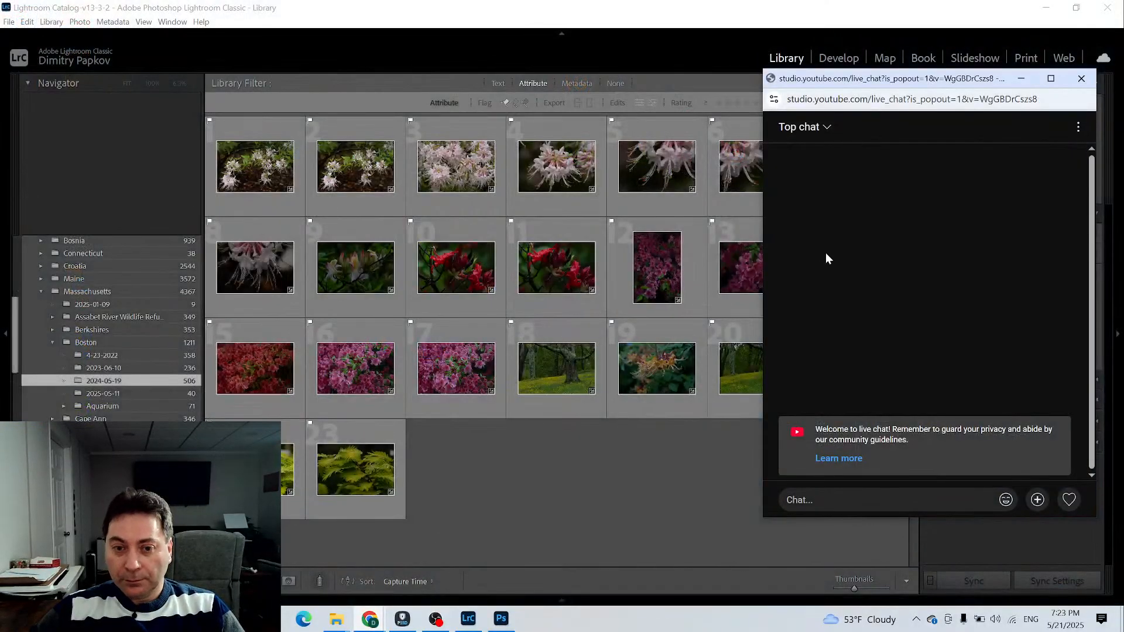
drag(761, 348, 871, 351)
drag(990, 80, 112, 264)
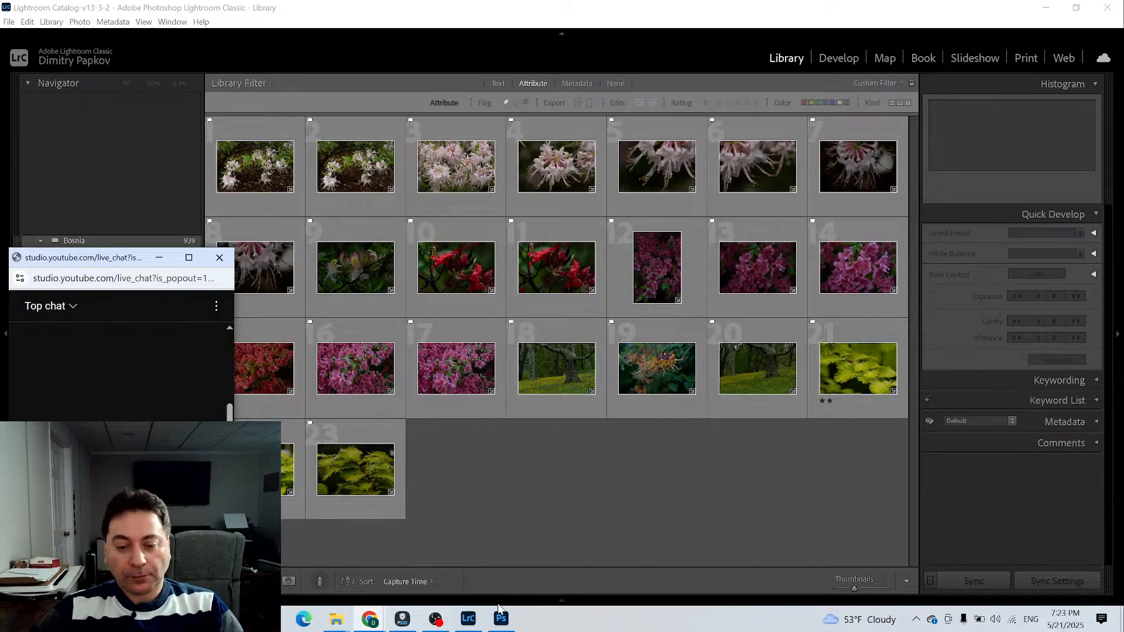
Switch to OBS and record a test clip of a few seconds while keeping the stream running
click(436, 619)
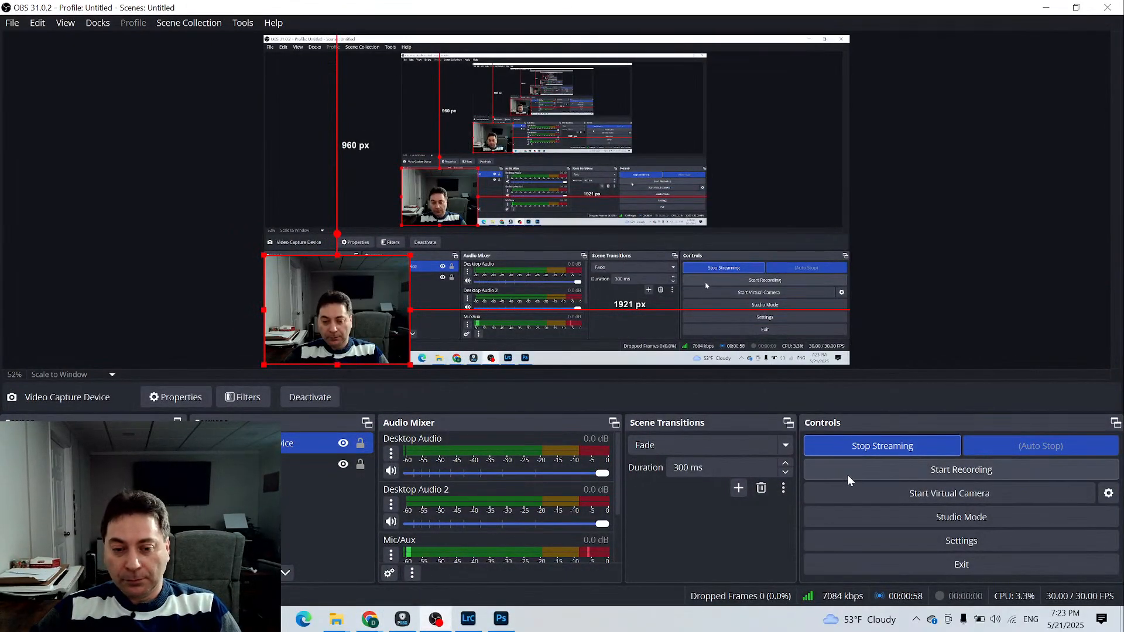
click(876, 448)
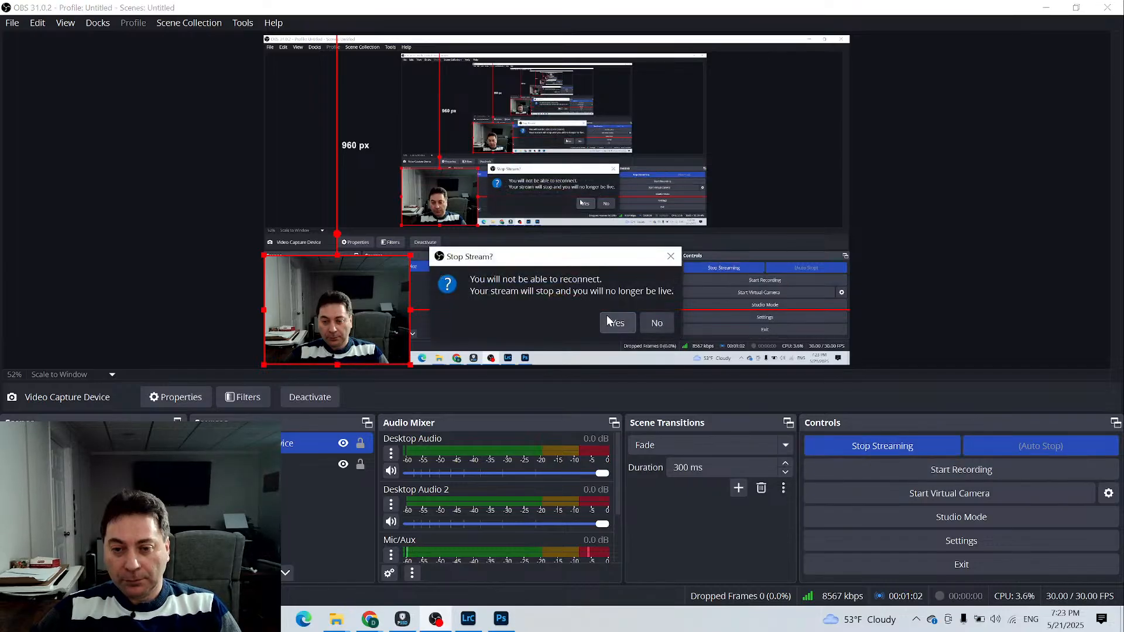
click(656, 323)
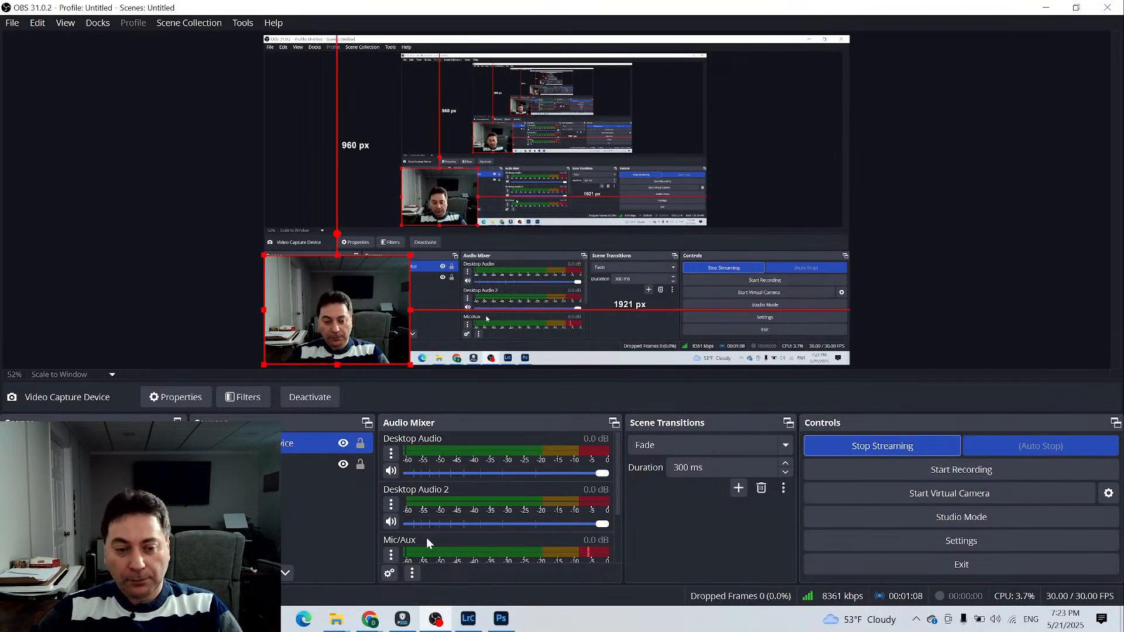
click(866, 469)
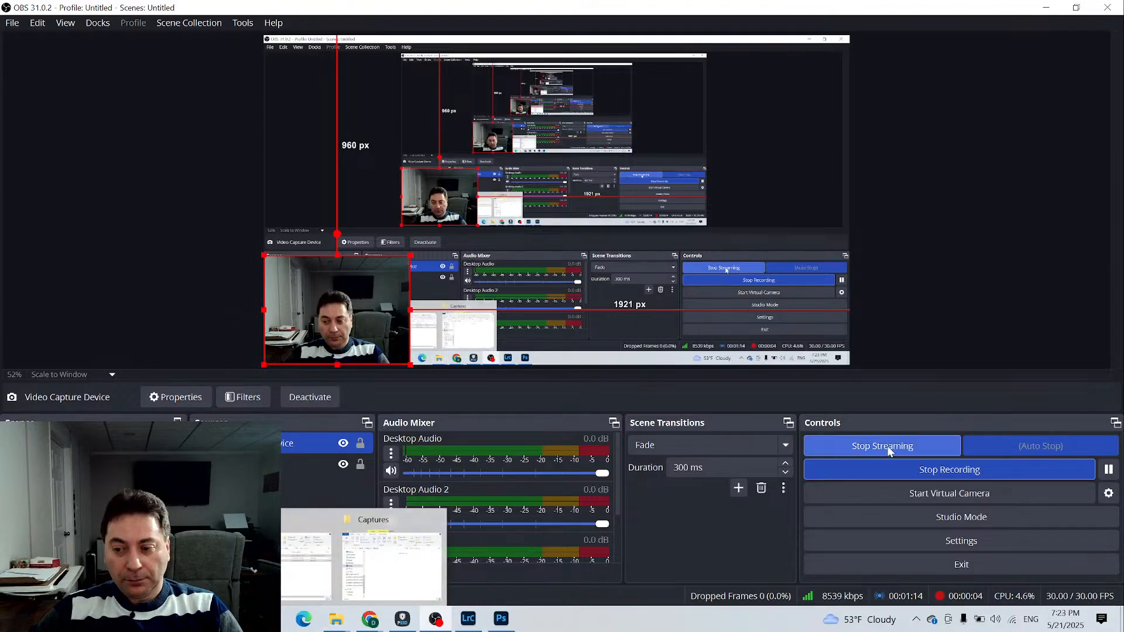
click(896, 469)
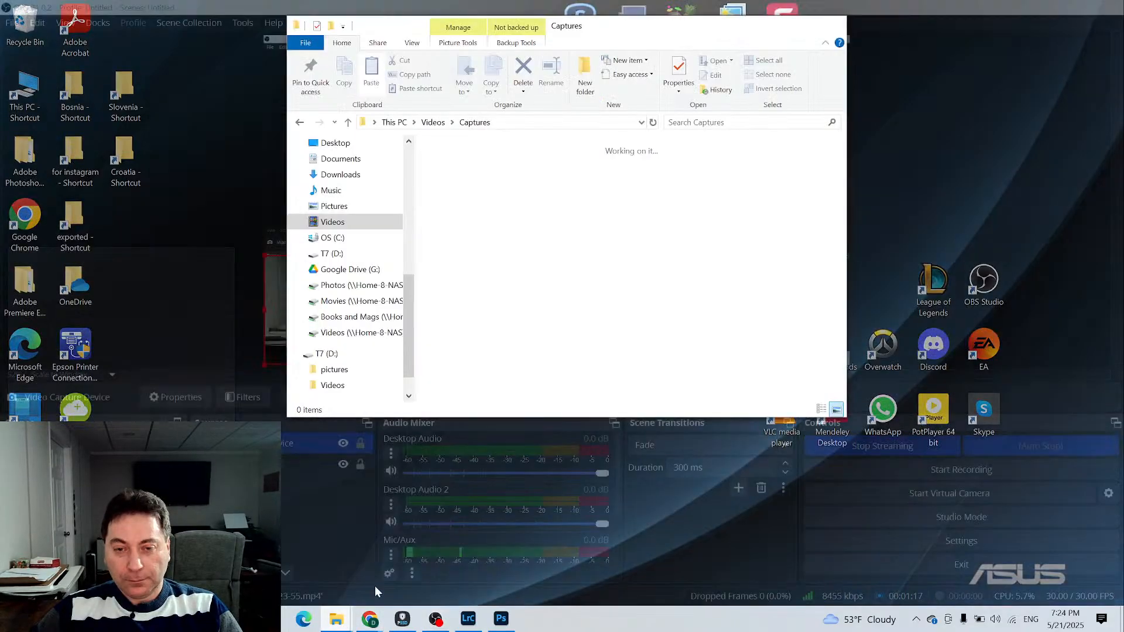
click(375, 585)
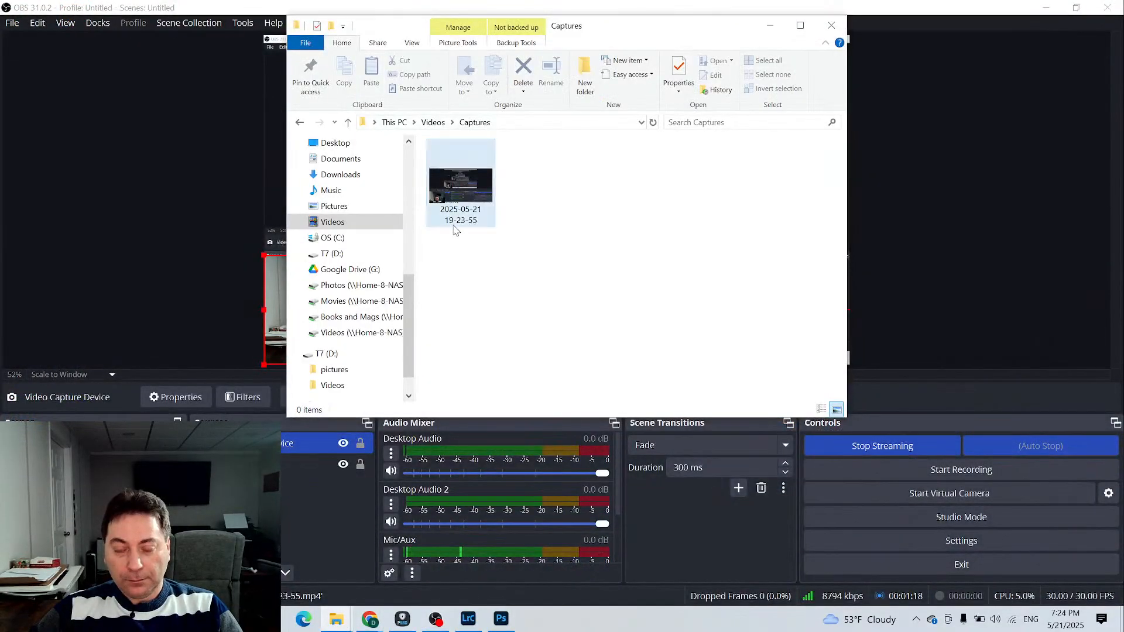
double_click(462, 210)
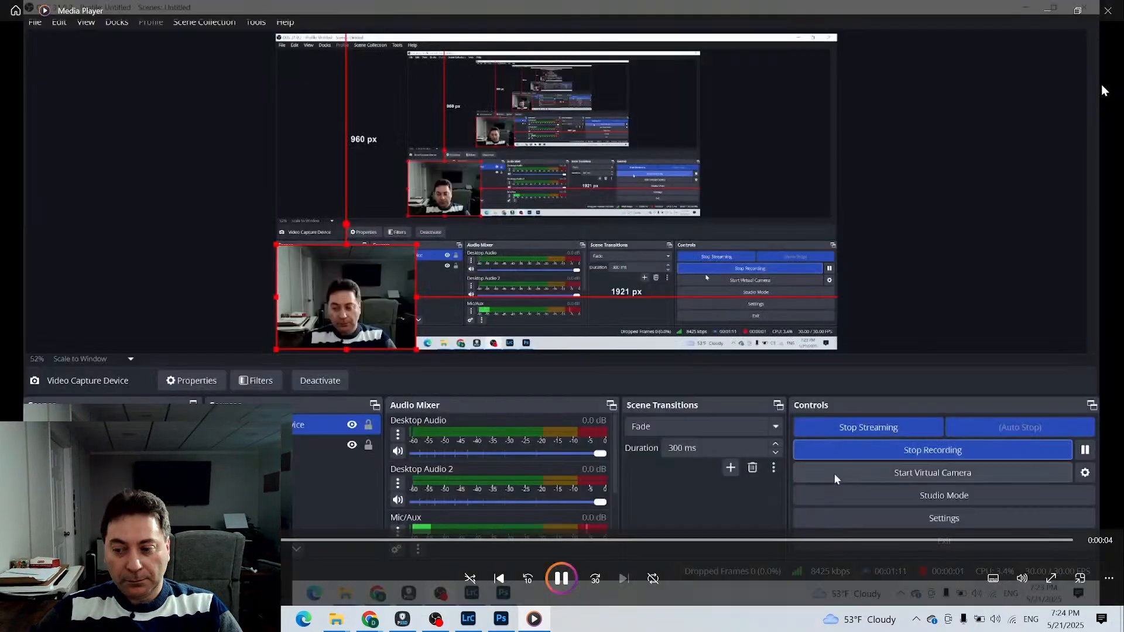
click(1106, 17)
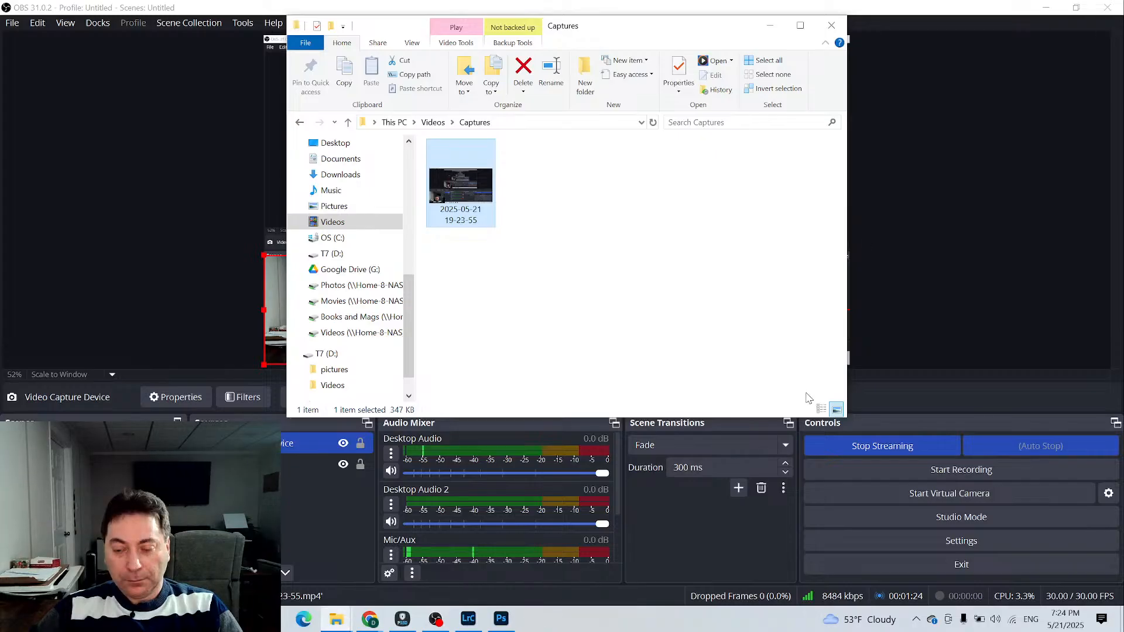
Start a new recording in OBS and return to Lightroom Classic with the live chat pop-out in front
click(907, 472)
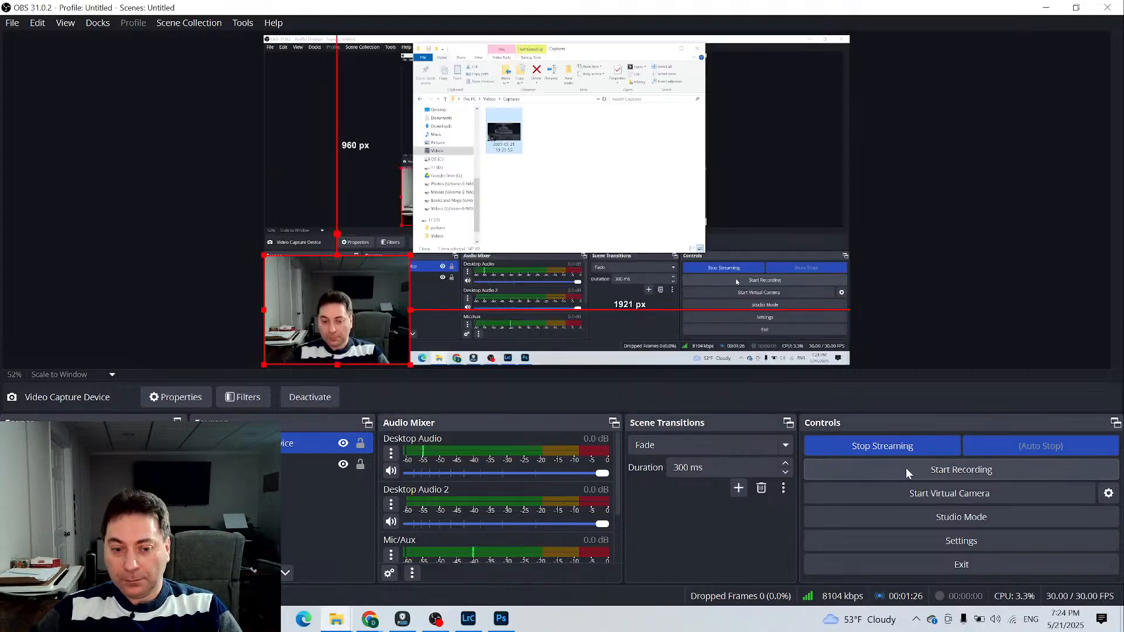
click(468, 619)
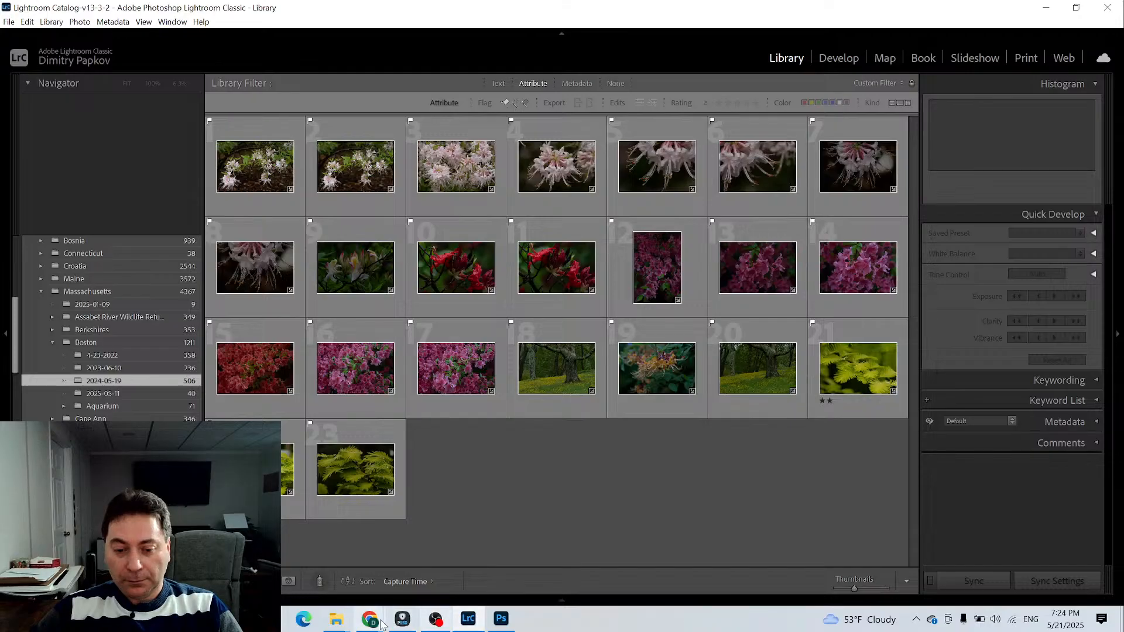
mouse_move(370, 619)
click(439, 576)
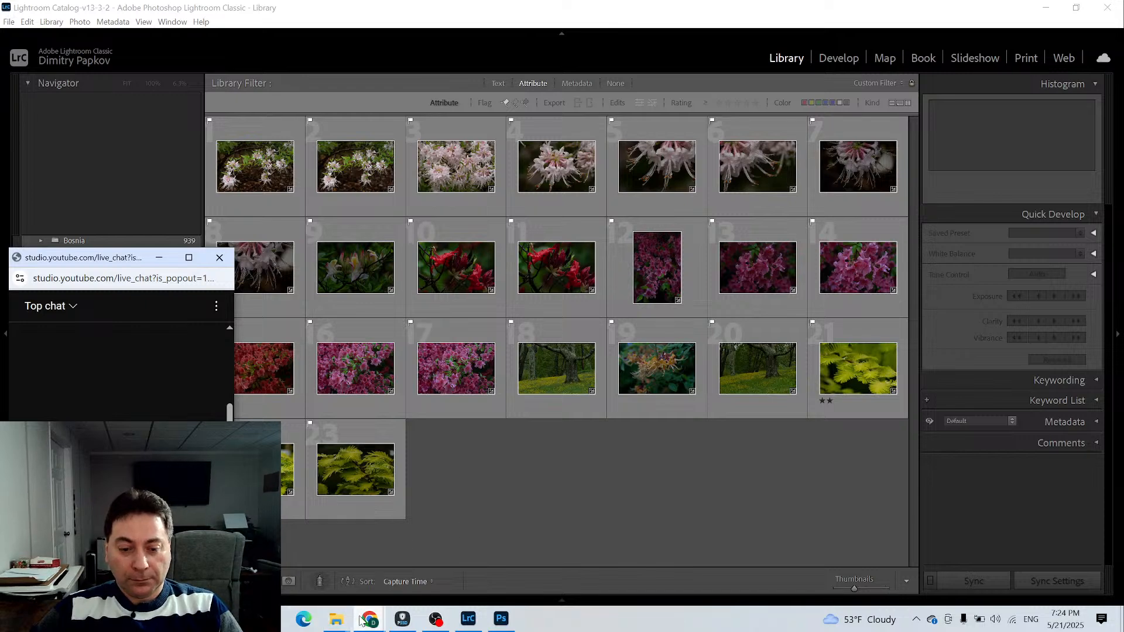
Switch to the YouTube Studio page and check the stream preview by pausing, resuming and jumping to the live point
mouse_move(370, 618)
click(304, 568)
mouse_move(147, 244)
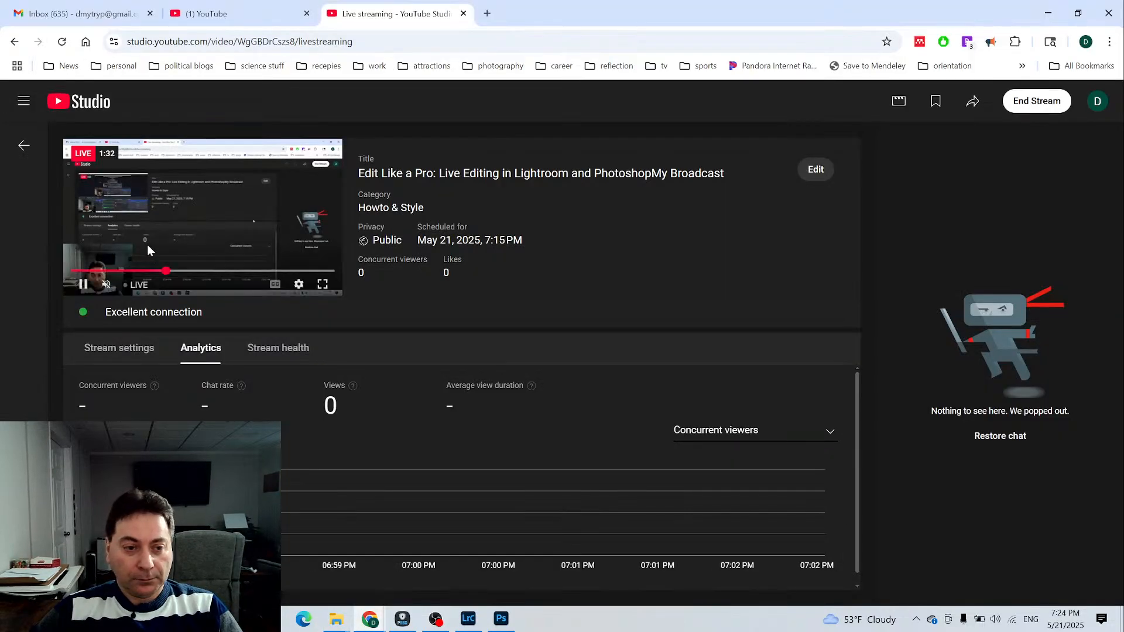
click(83, 285)
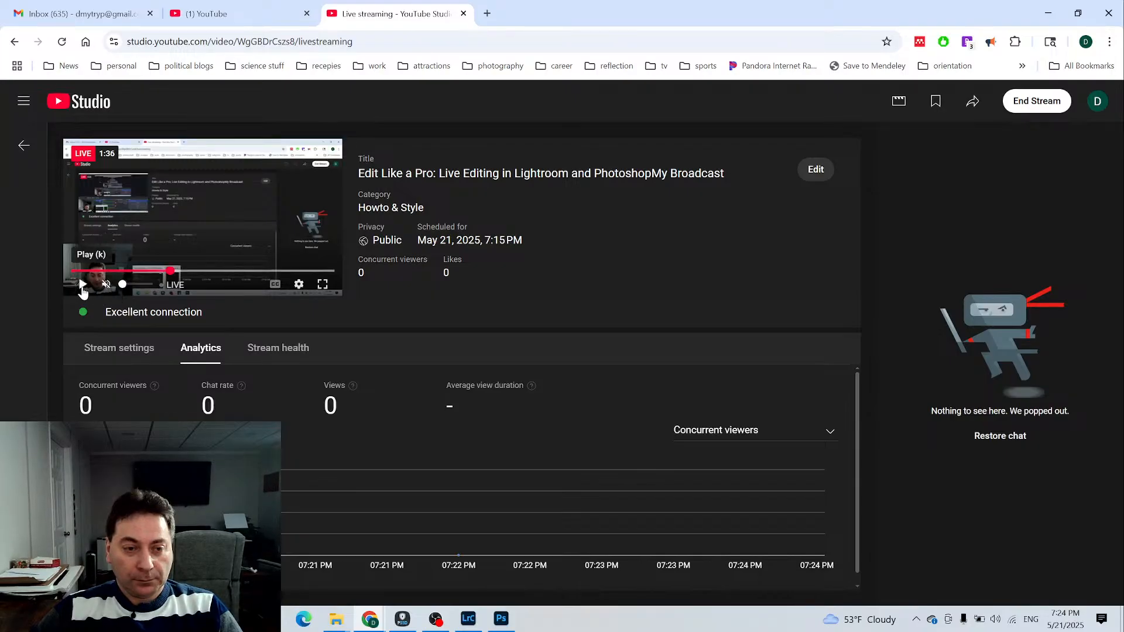
click(83, 285)
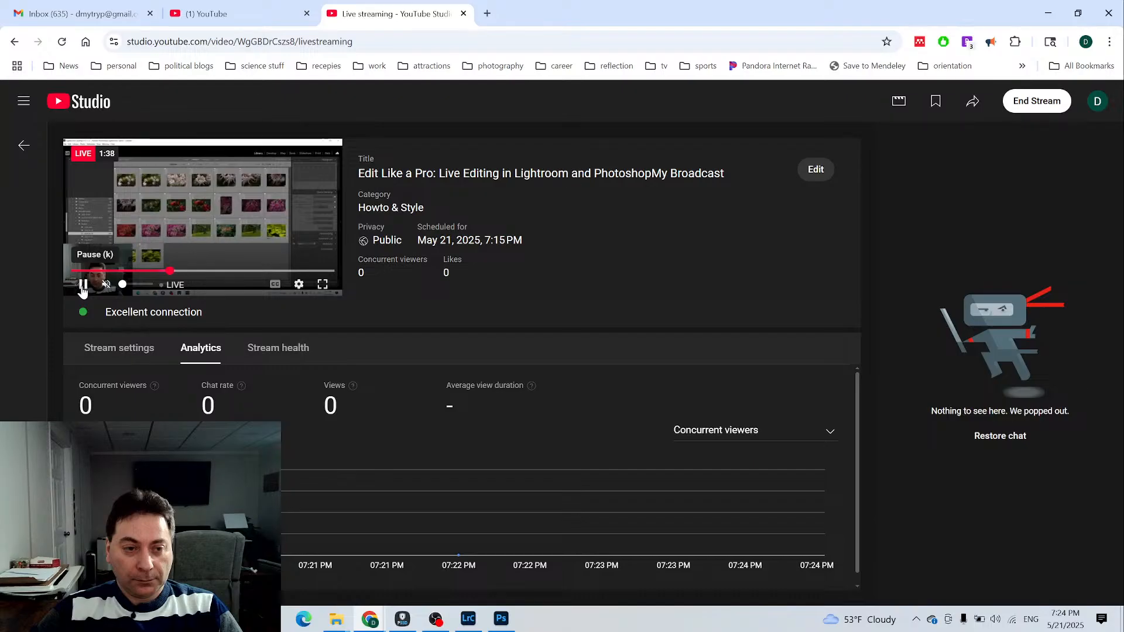
click(82, 285)
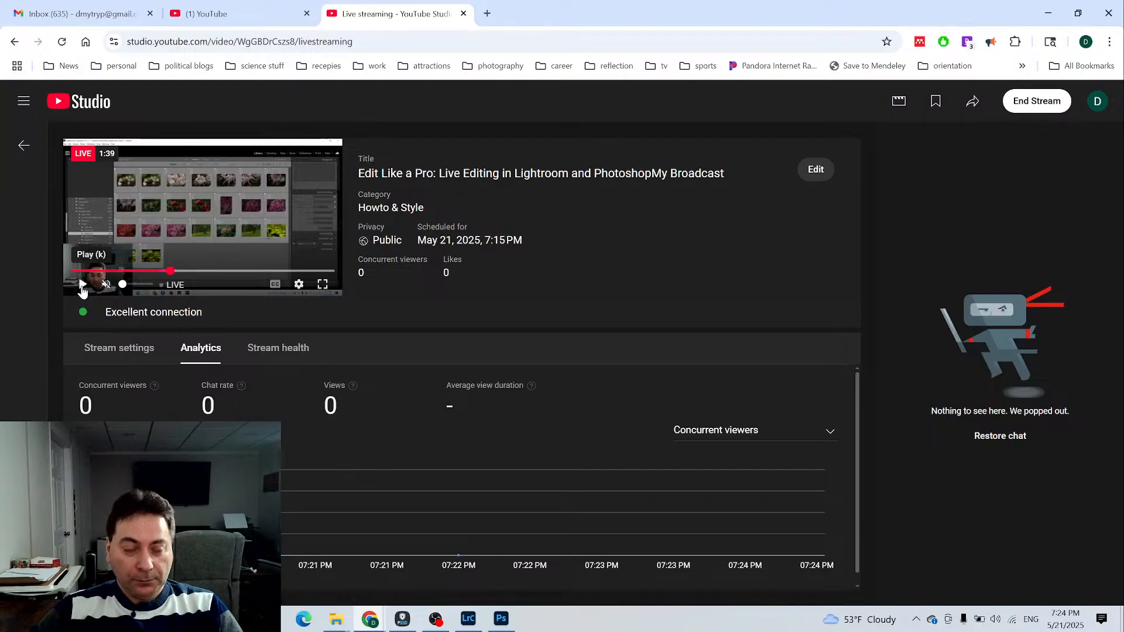
click(174, 286)
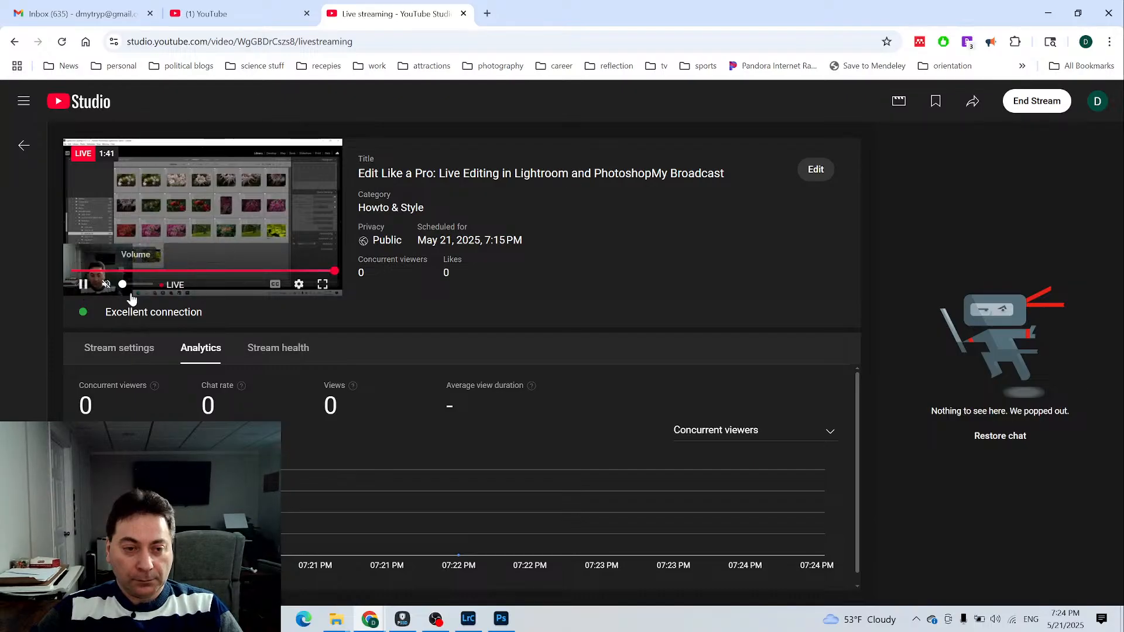
click(82, 285)
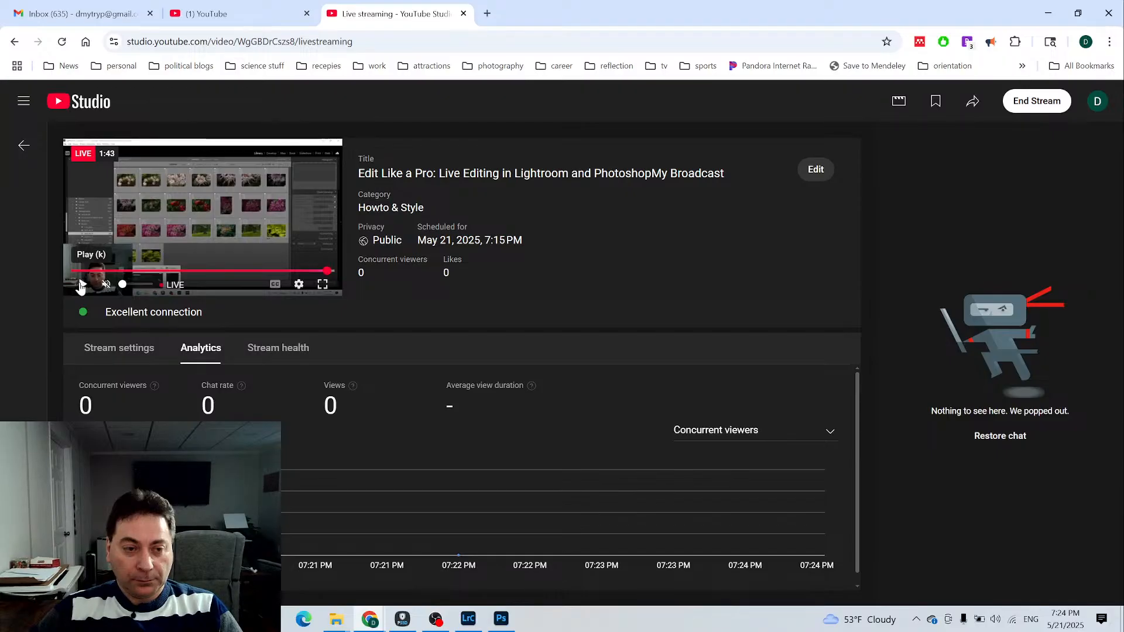
click(79, 285)
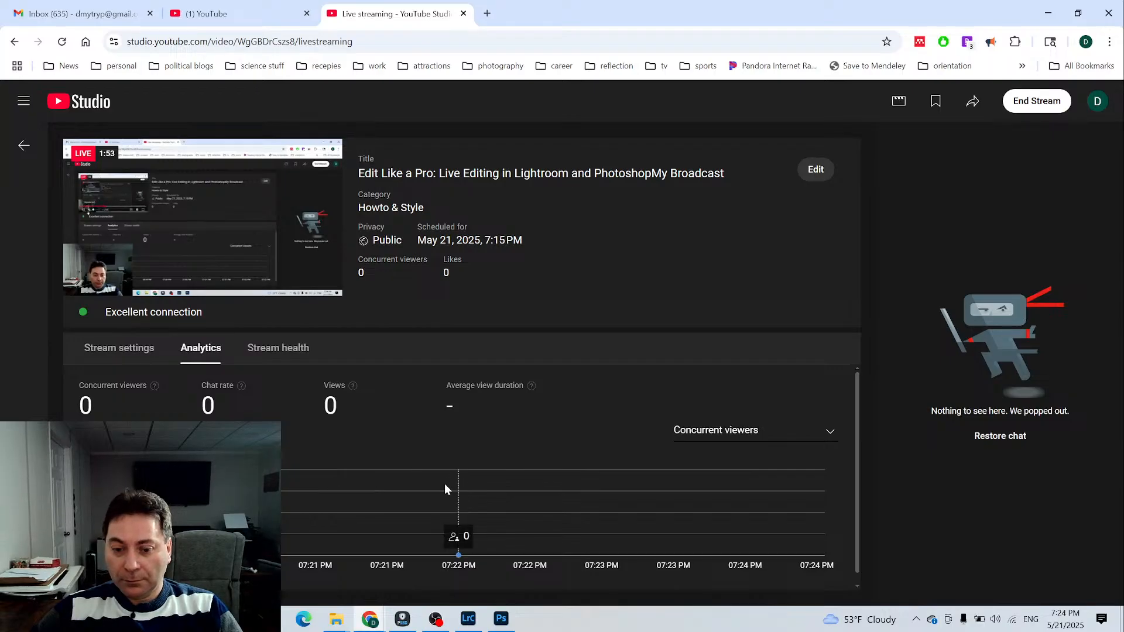
Switch to OBS, clear the source selection, and pause and resume the recording
click(435, 621)
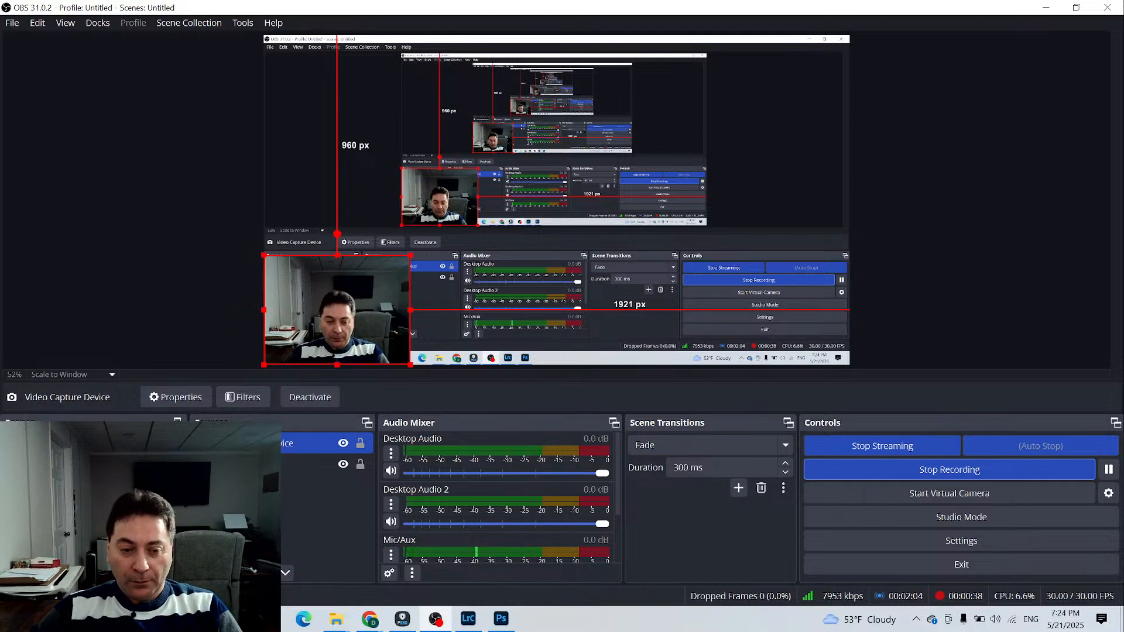
click(260, 512)
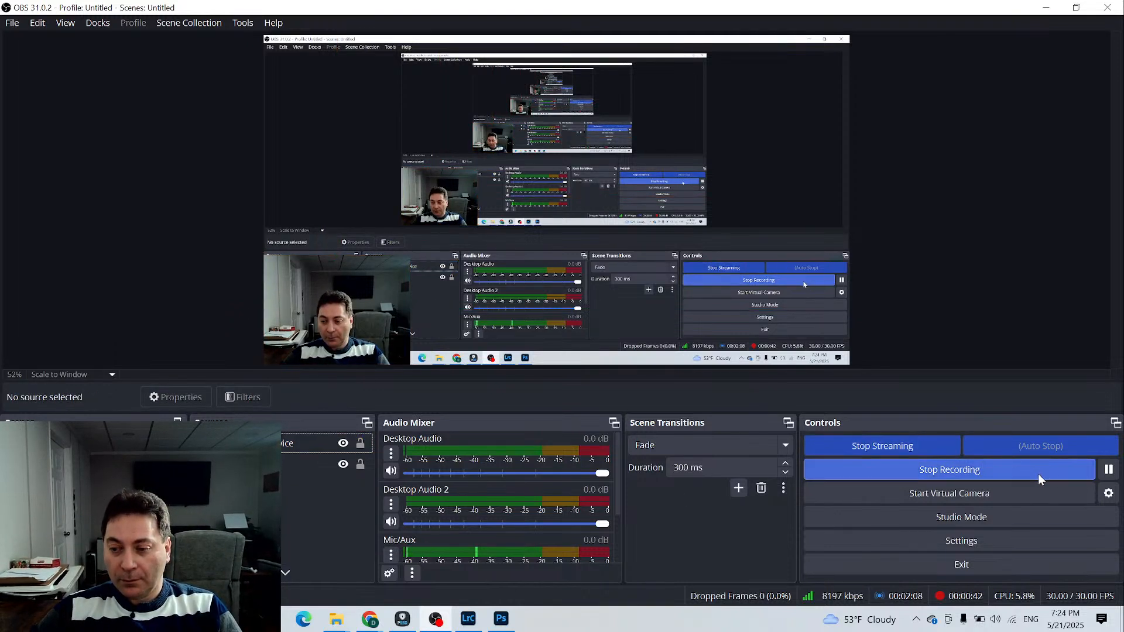
click(1108, 470)
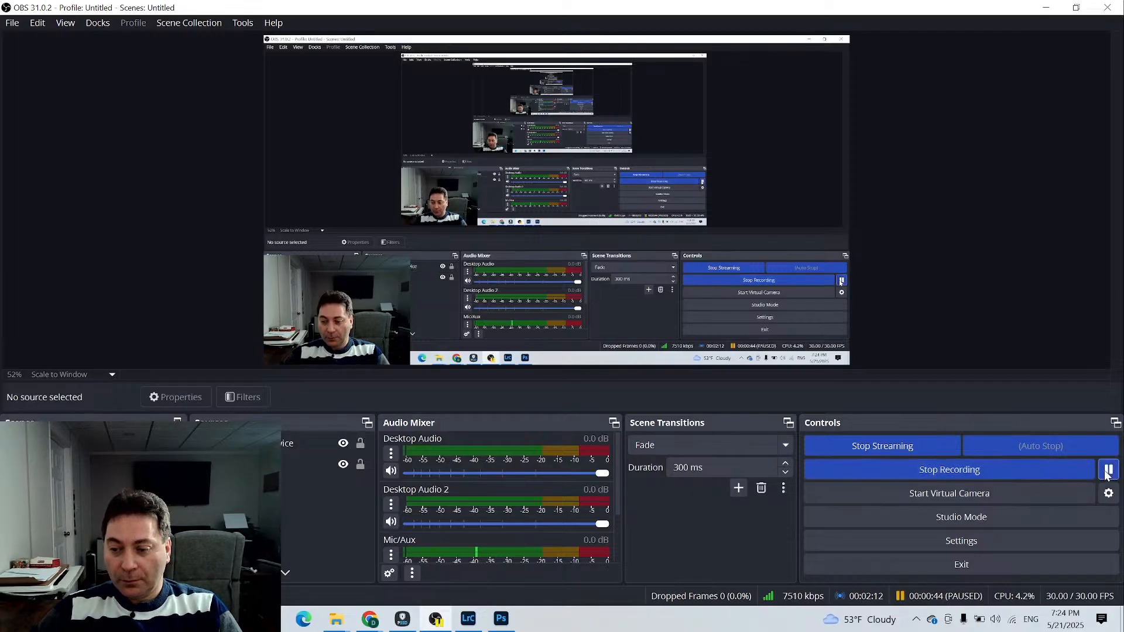
click(1106, 471)
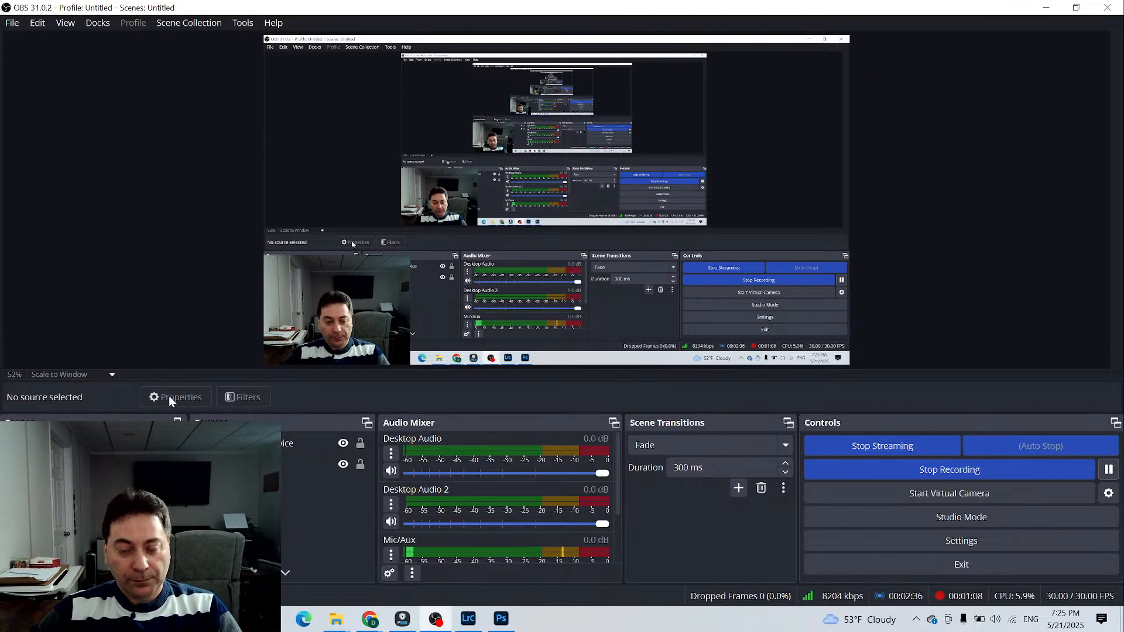
Switch to Lightroom Classic, bring the live chat pop-out in front, and narrow it to uncover the photo grid
mouse_move(370, 619)
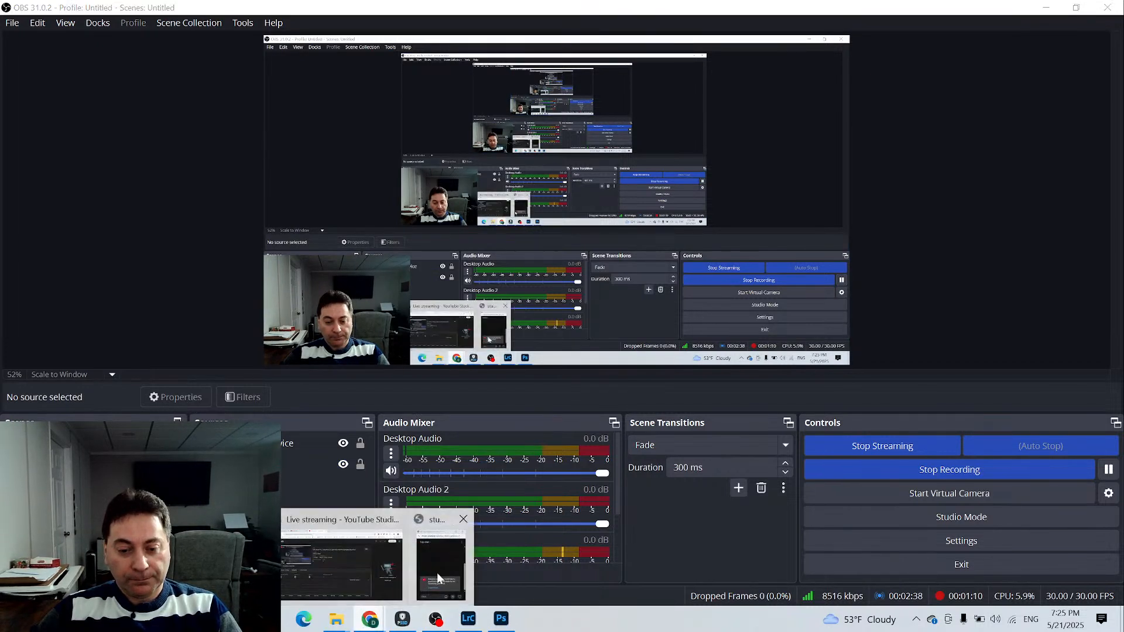
click(469, 621)
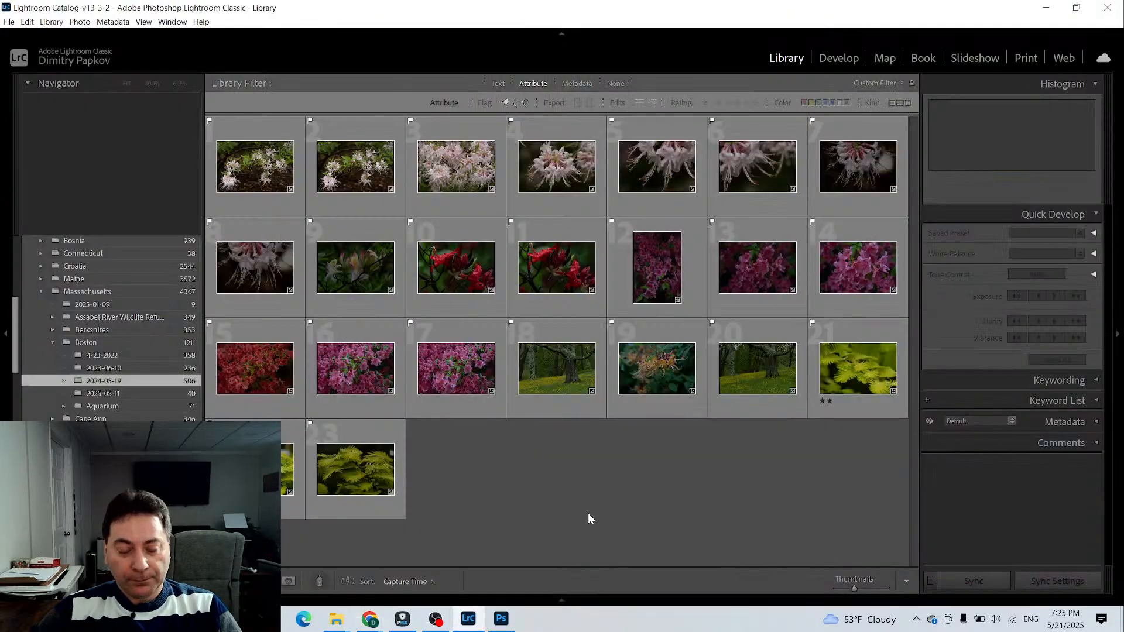
mouse_move(370, 619)
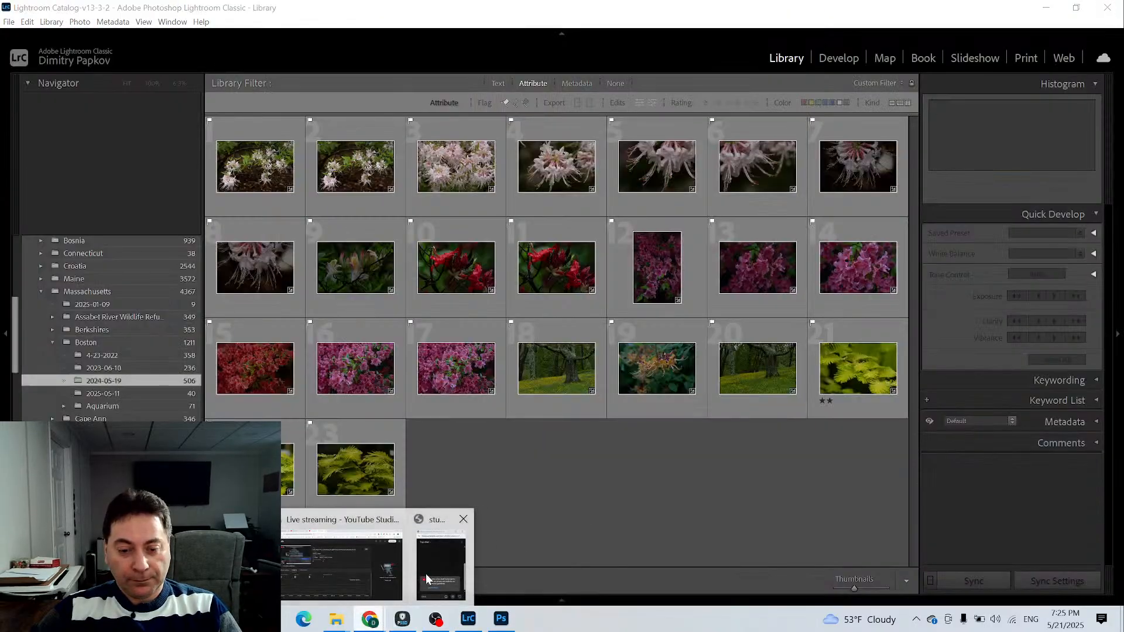
click(441, 559)
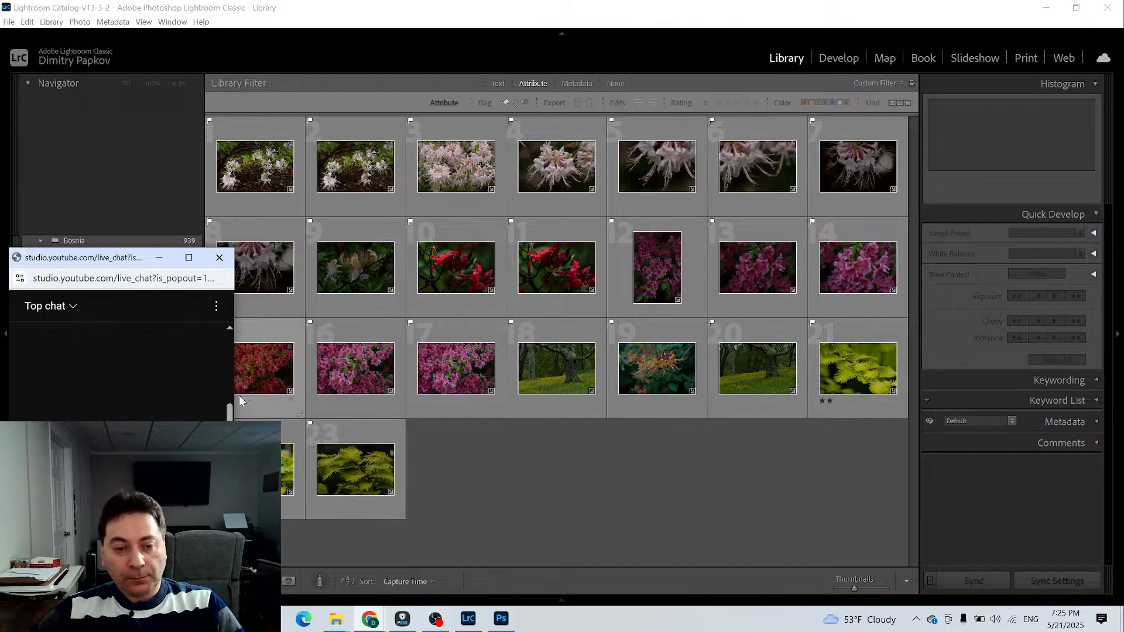
drag(236, 384, 202, 384)
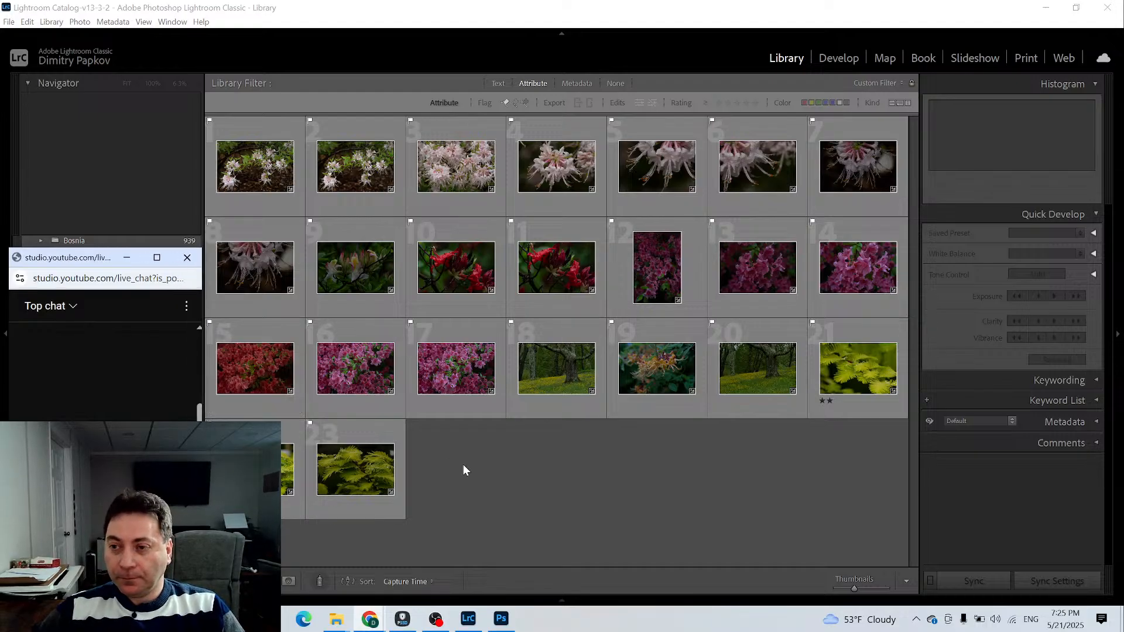
Bring Lightroom Classic forward, hide its Navigator and folders panel, and restore the maximized window to a narrower, nearly full-height size
click(536, 457)
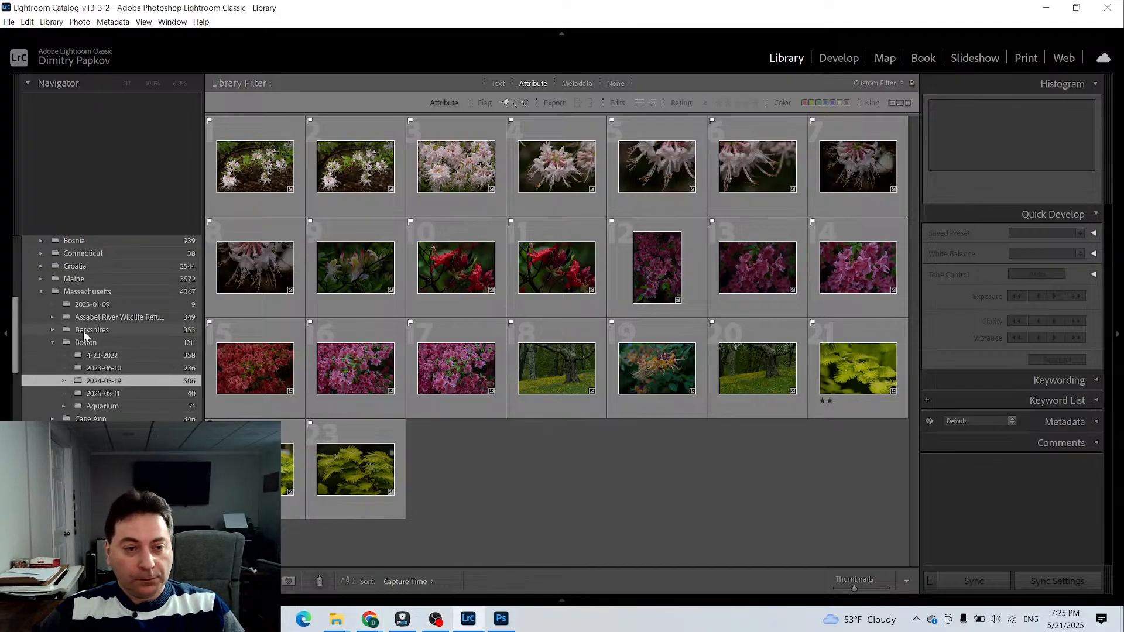
click(5, 338)
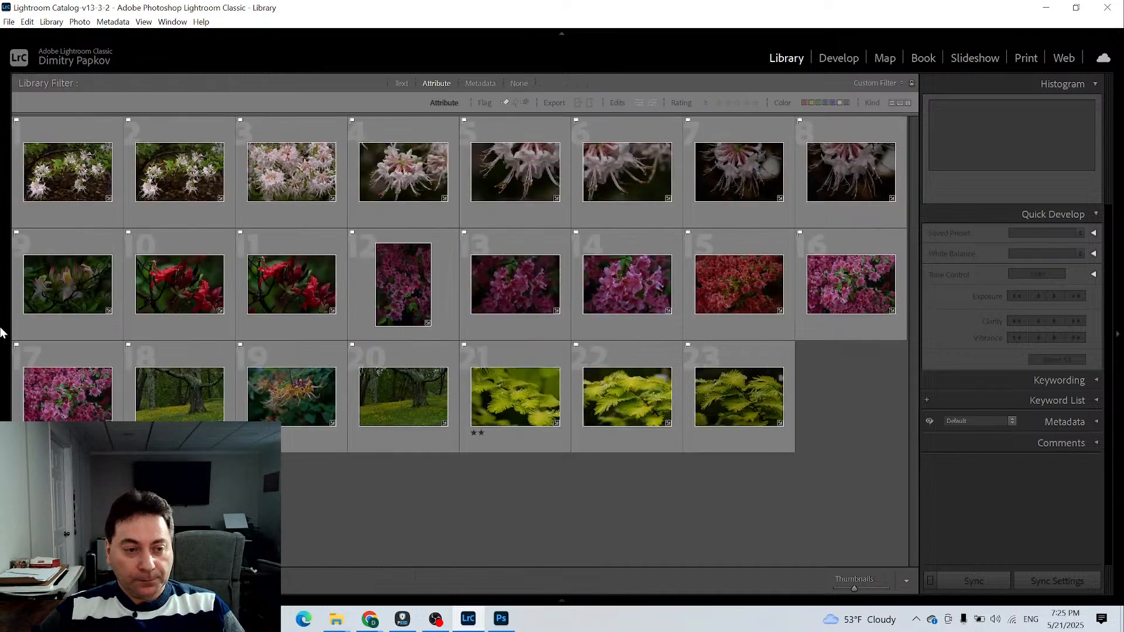
click(1077, 8)
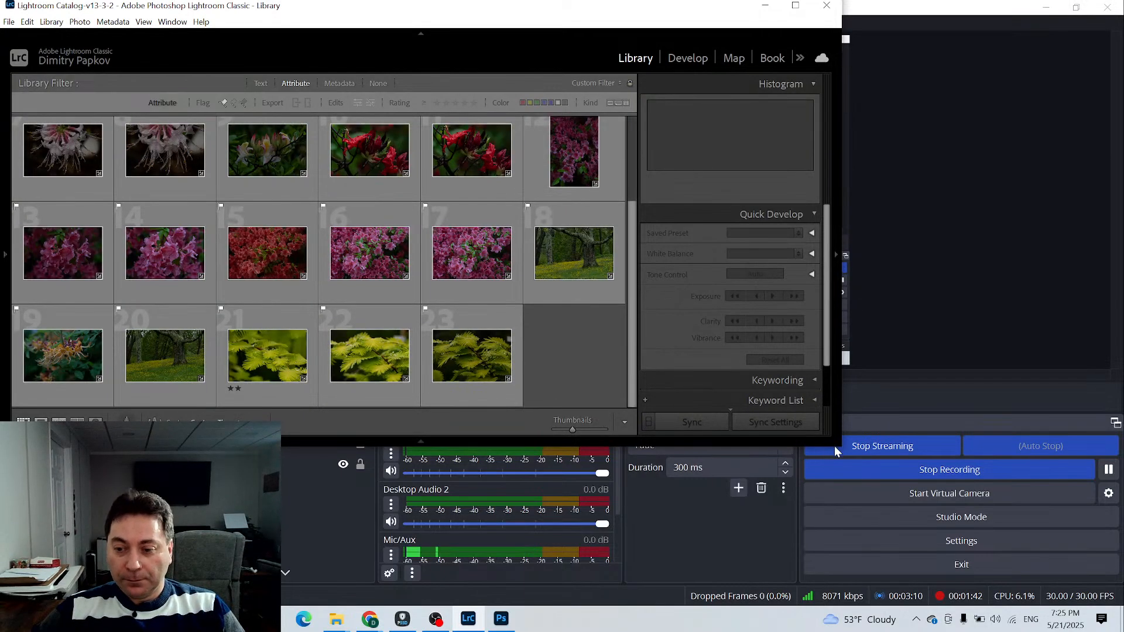
drag(840, 447, 812, 571)
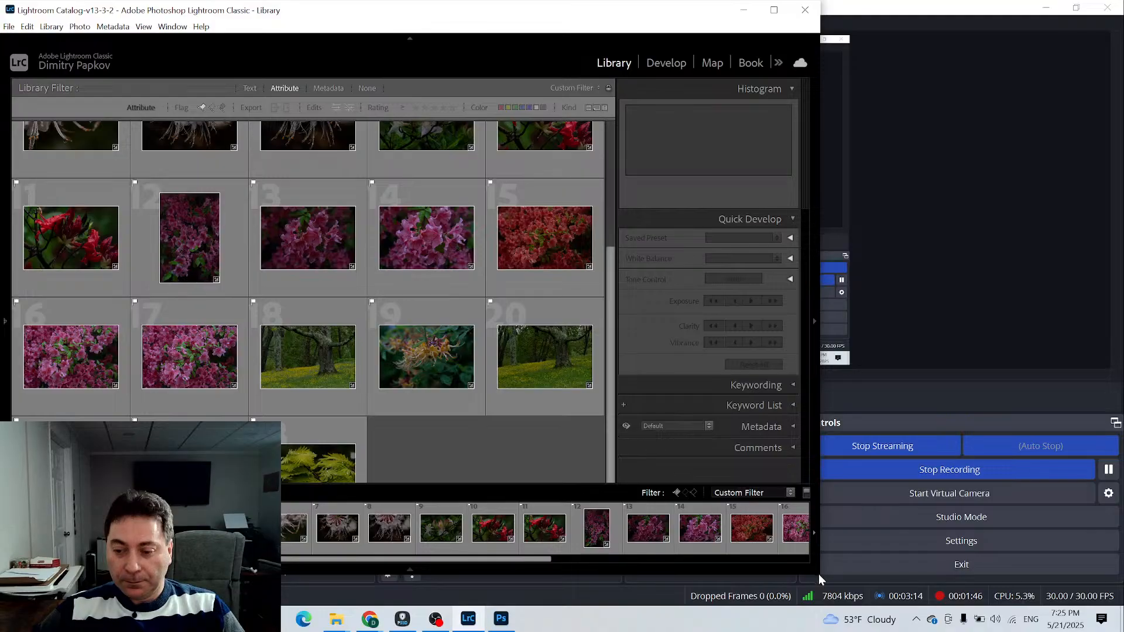
drag(819, 585, 826, 605)
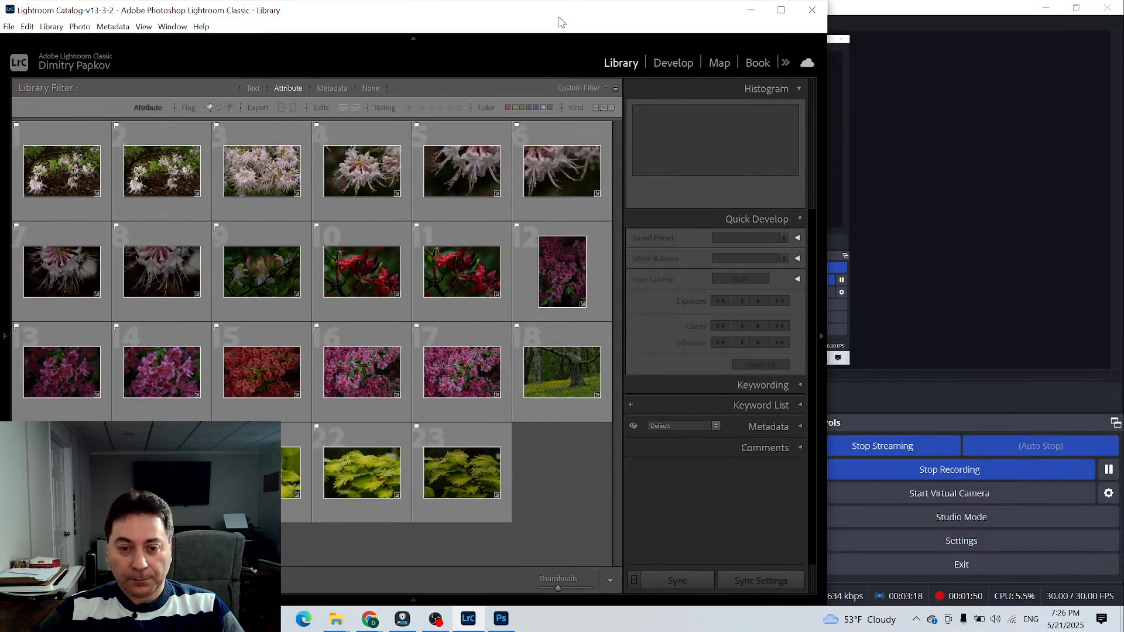
Move the Lightroom window clear of the live chat pop-out, and widen it with the Navigator and folders panel shown
drag(549, 21, 751, 34)
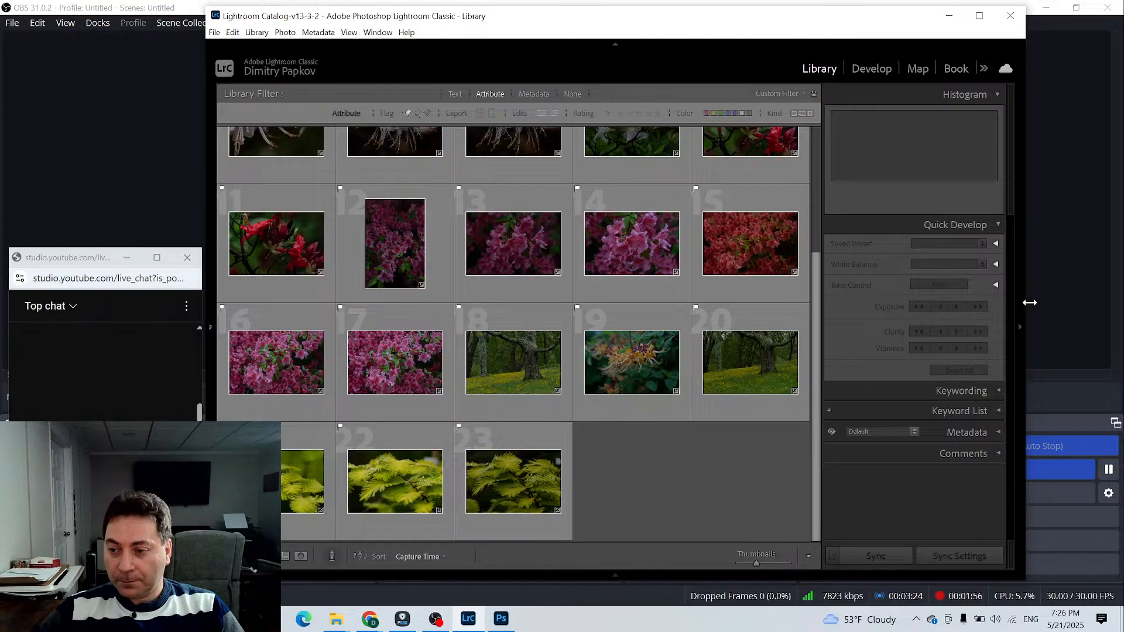
drag(1070, 311, 1123, 313)
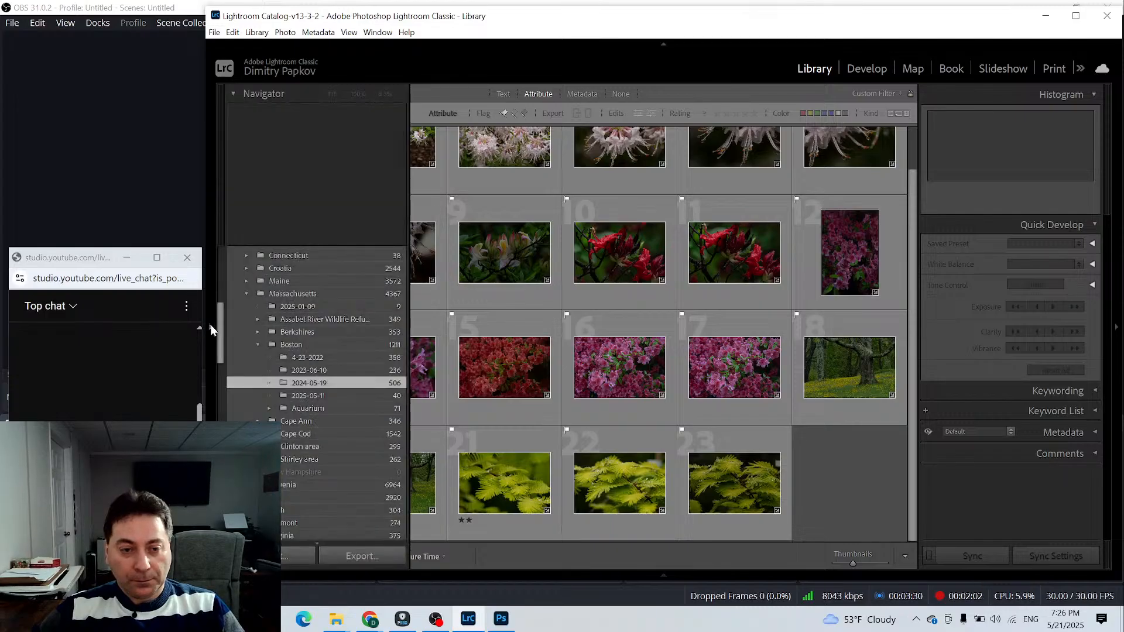
click(210, 326)
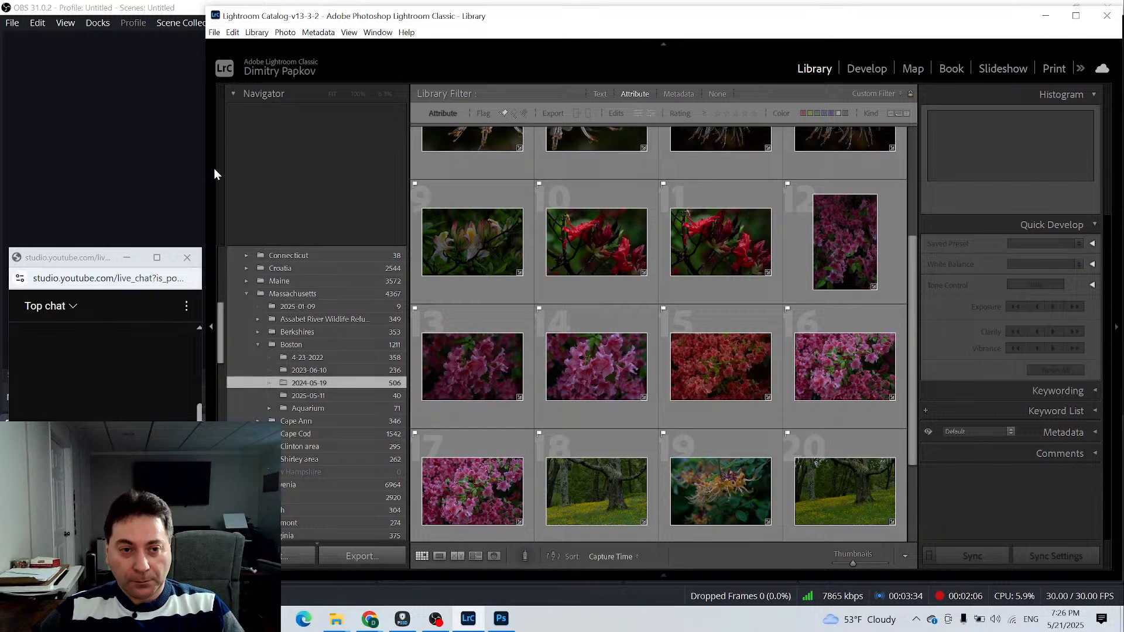
drag(209, 142, 28, 146)
Narrow the Lightroom window slightly and check how the live chat pop-out overlaps it, returning to Lightroom
click(17, 258)
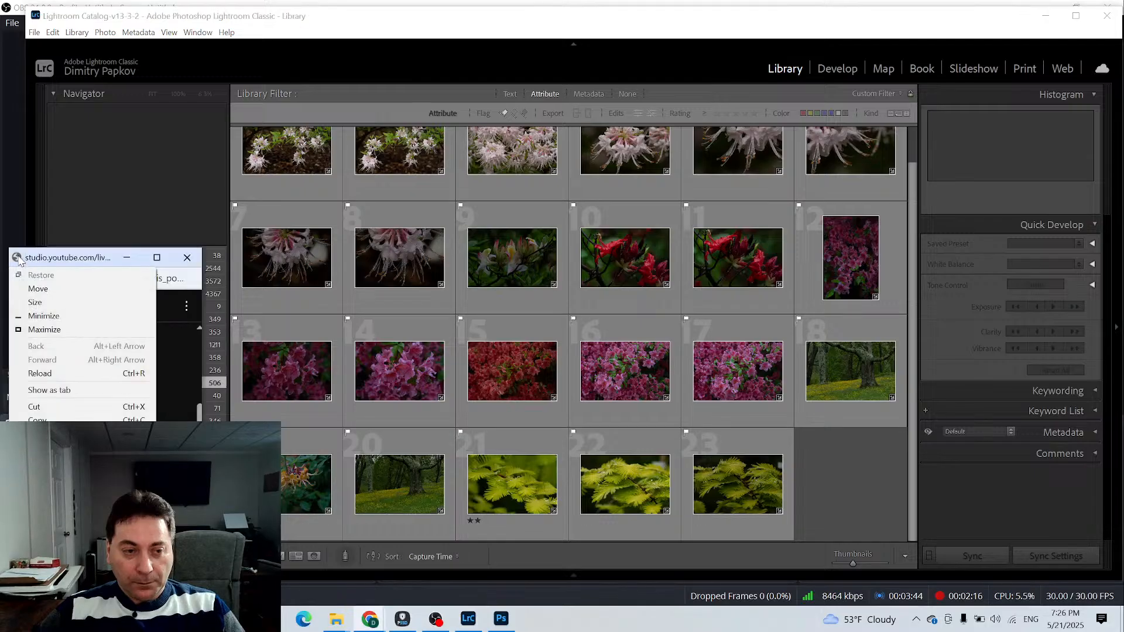
click(81, 259)
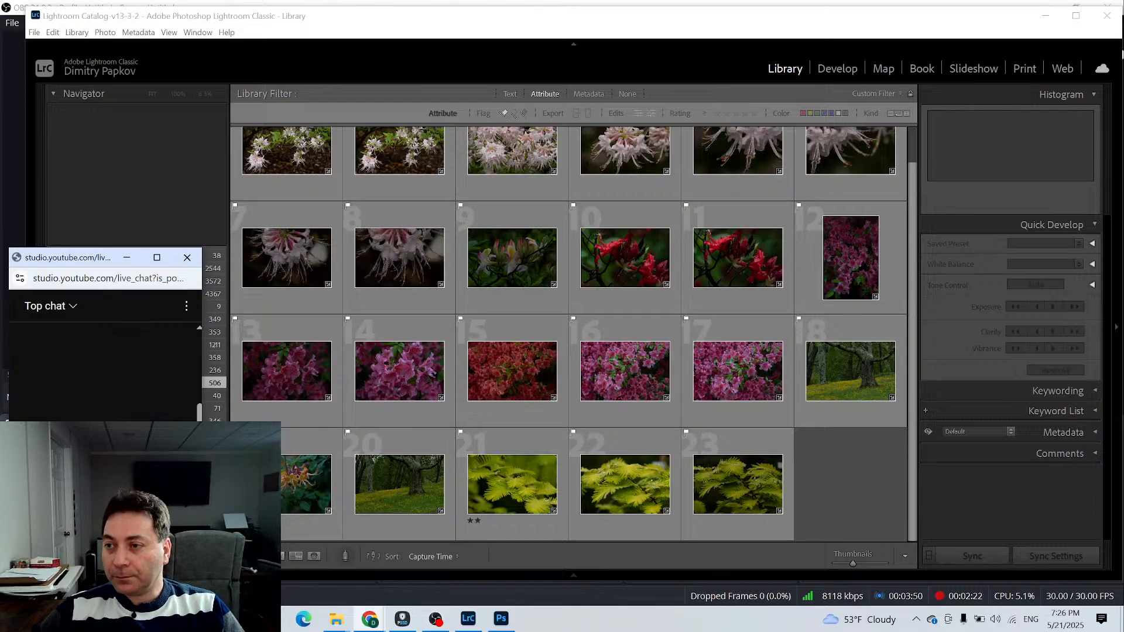
drag(1121, 53, 1041, 77)
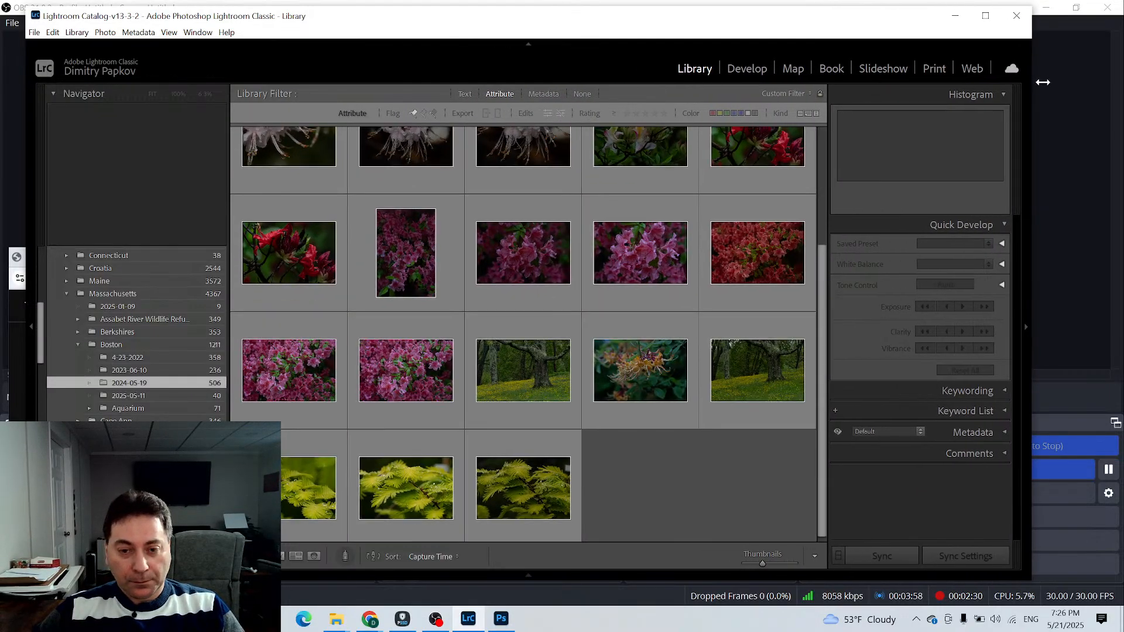
key(alt+Tab)
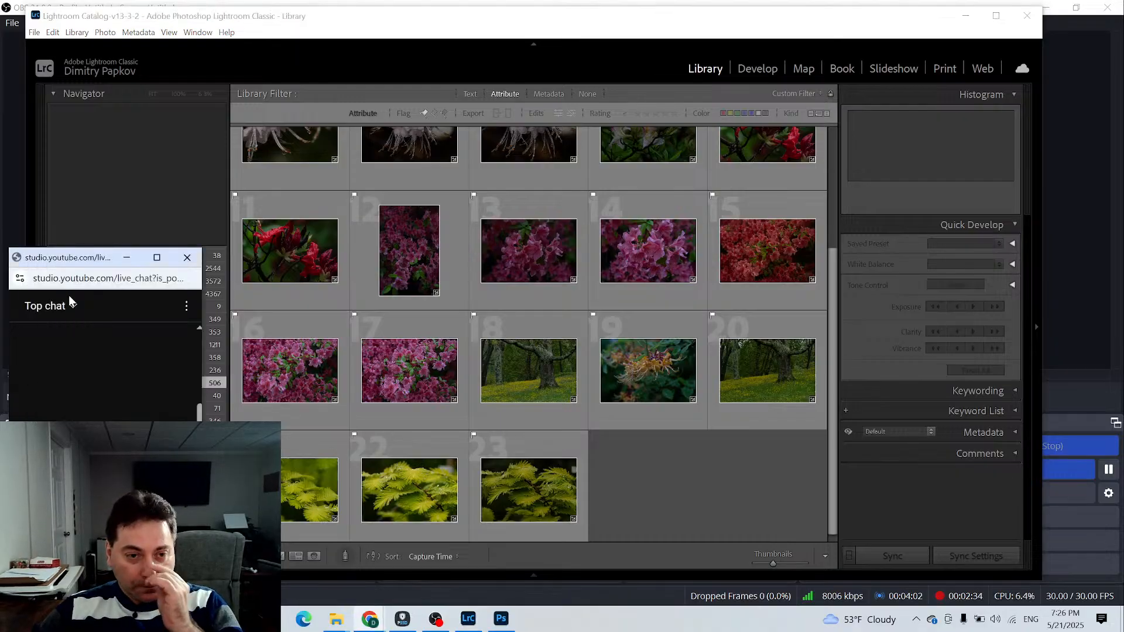
click(638, 22)
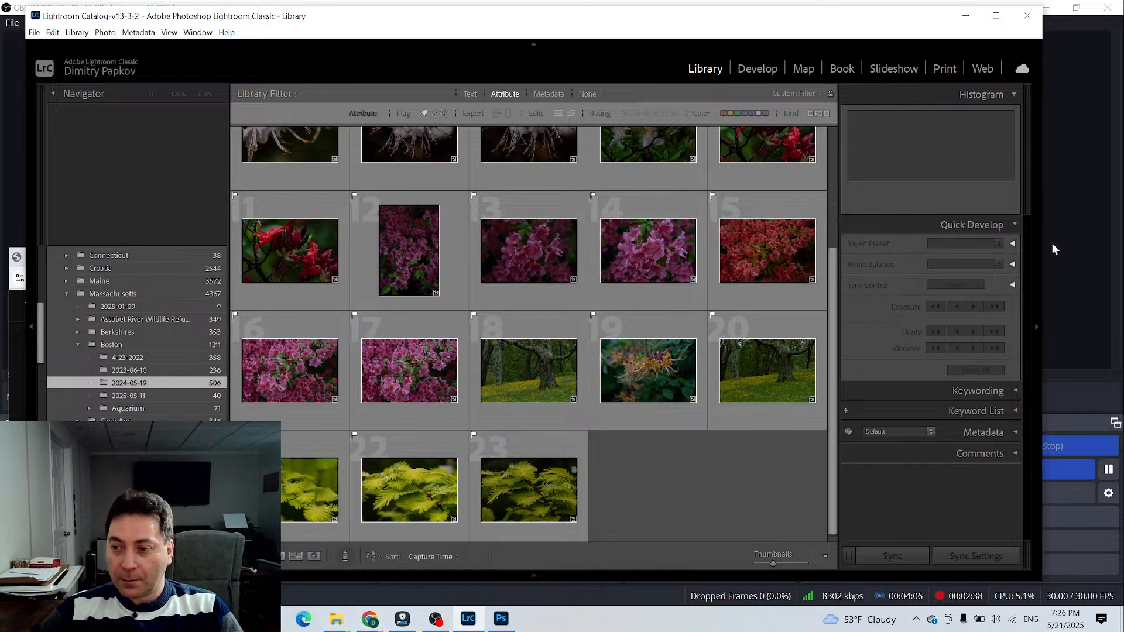
Narrow Lightroom with its Navigator and folders panel hidden, and place it side by side with the live chat pop-out
drag(1043, 242, 956, 249)
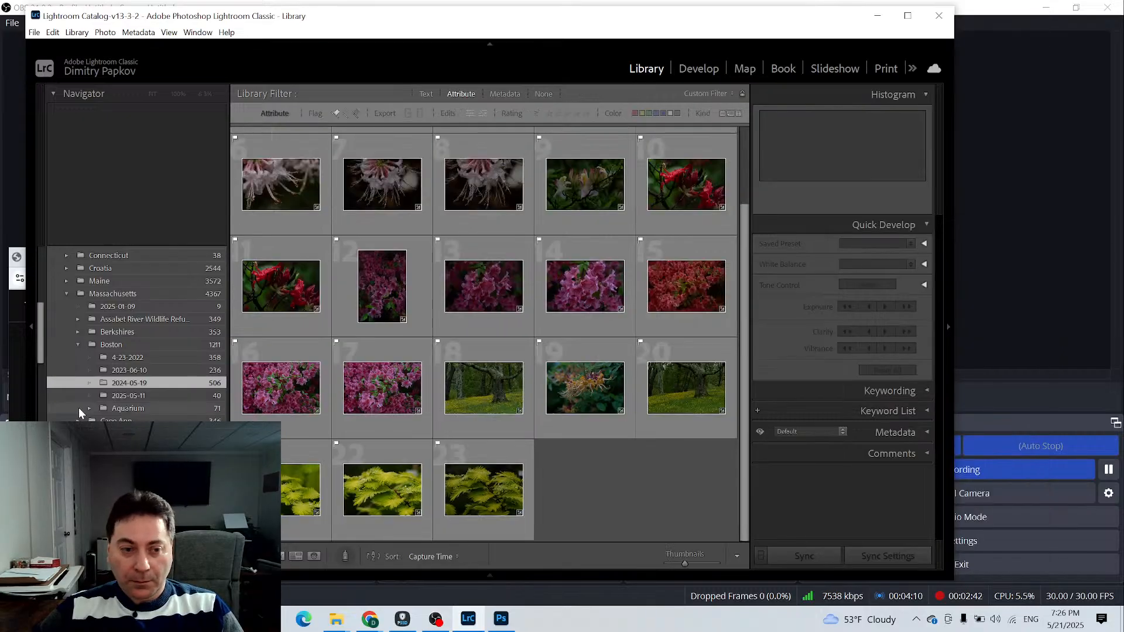
click(32, 333)
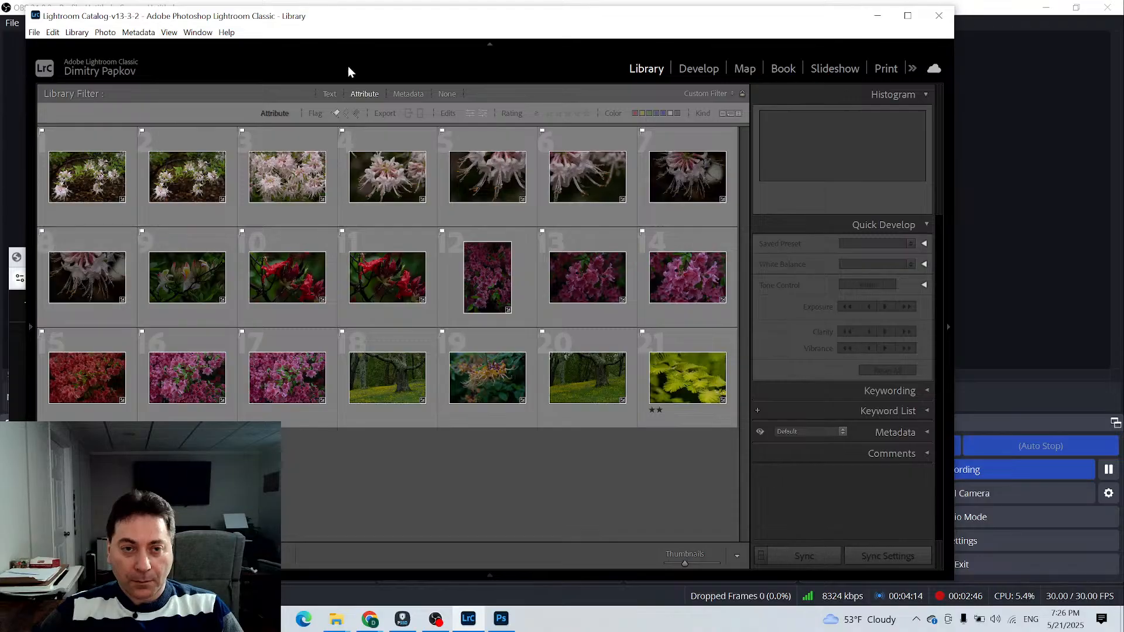
drag(395, 24, 546, 27)
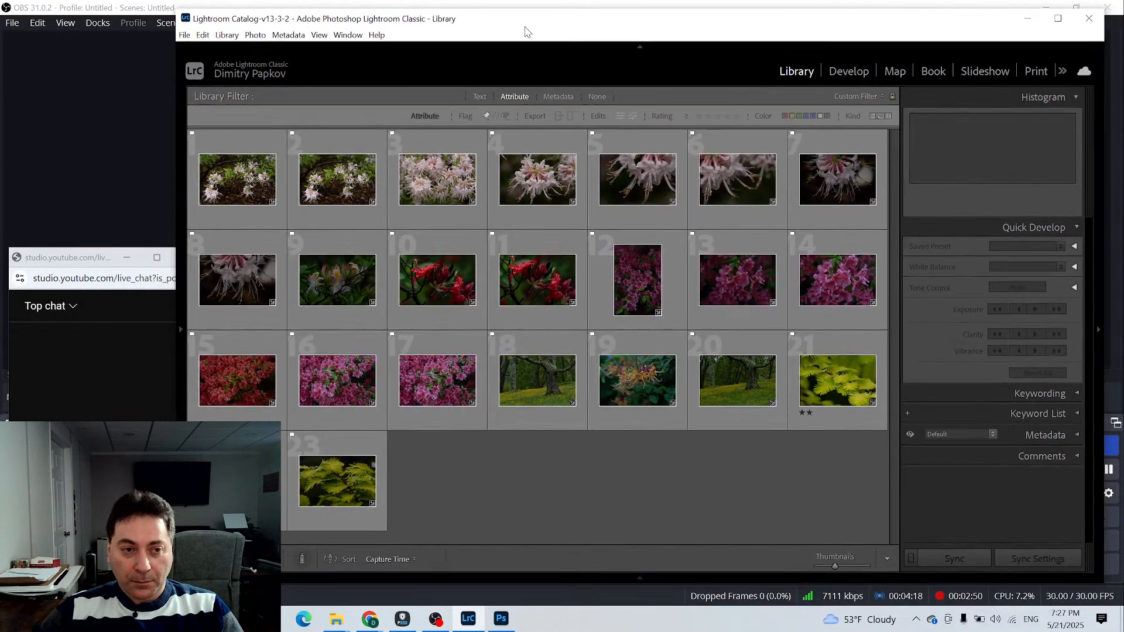
drag(68, 258, 65, 252)
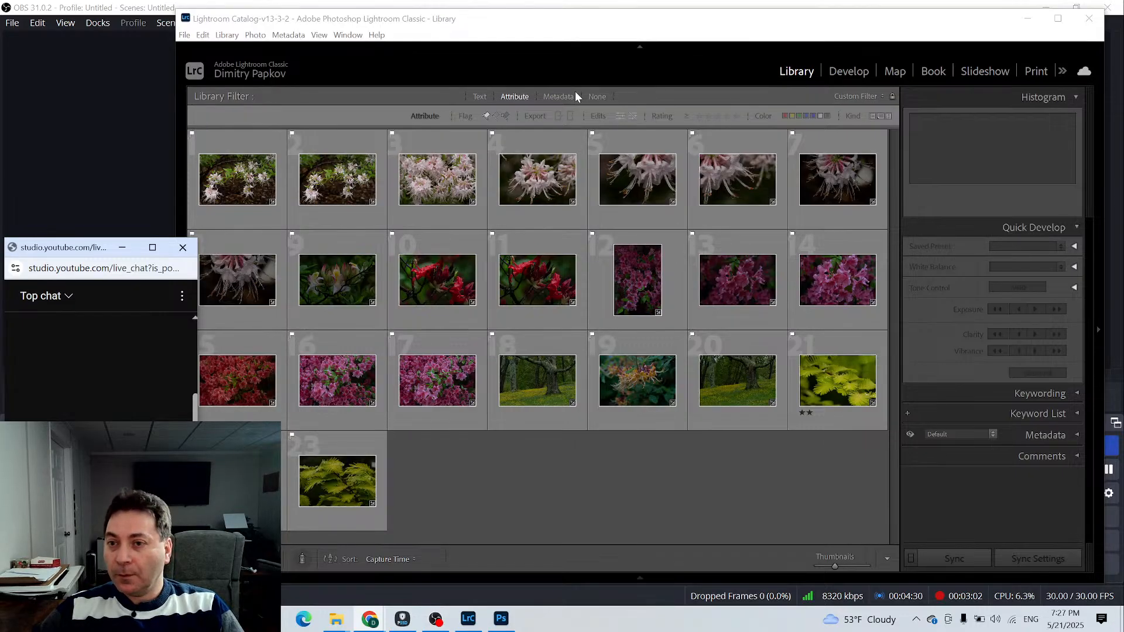
drag(575, 20, 597, 20)
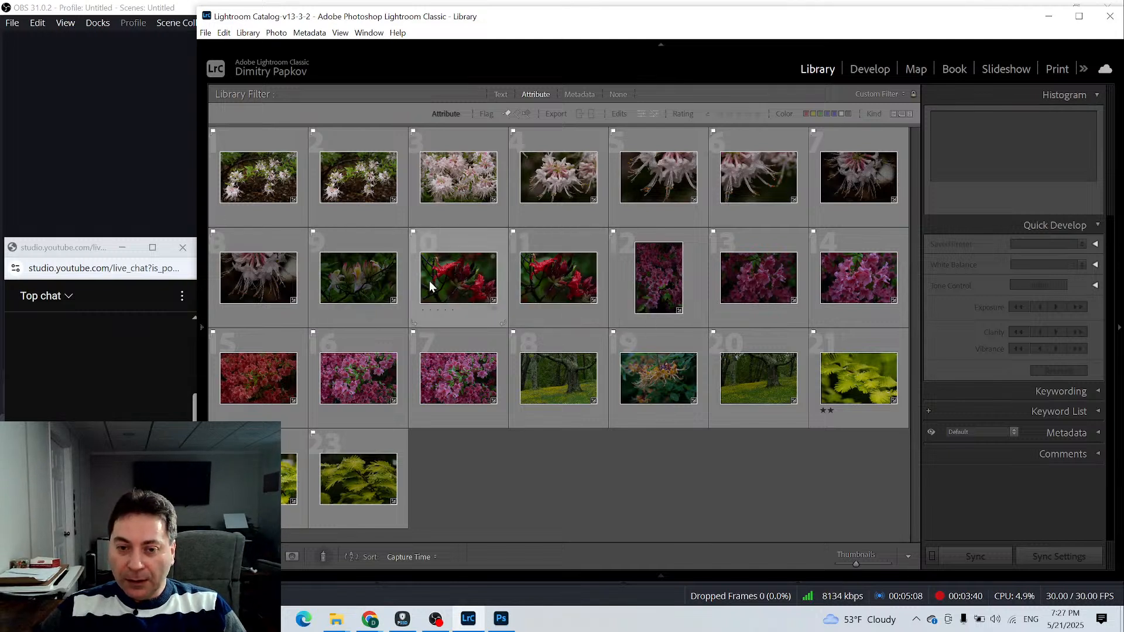
Open the tenth photo, the red flower close-up DSC02115.ARW, in the Develop module and check its background in close-up
click(462, 274)
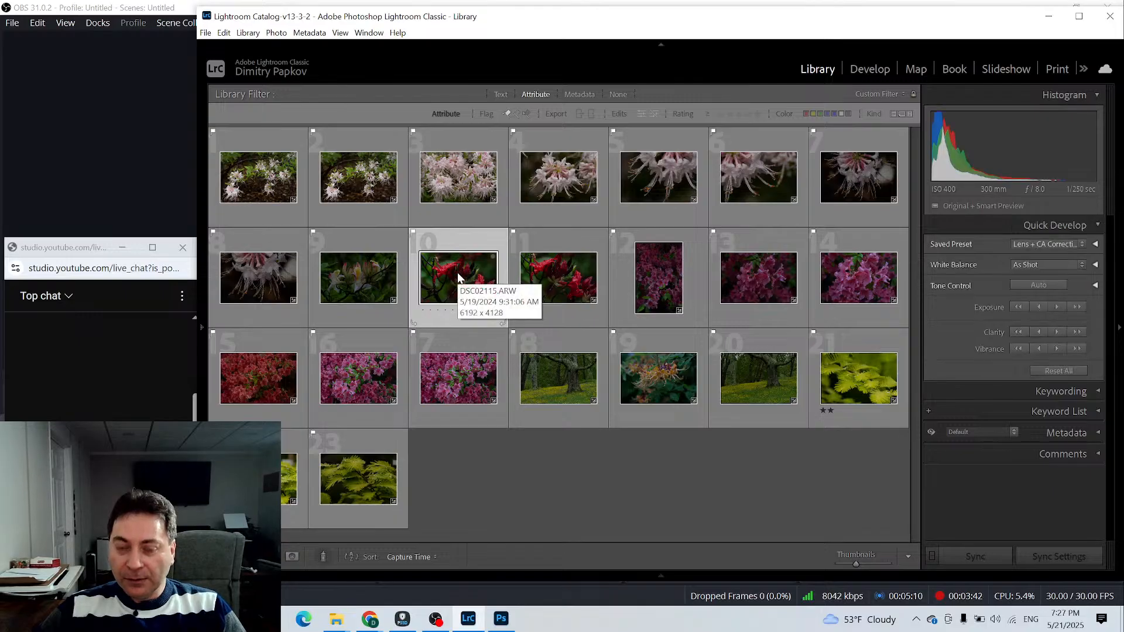
double_click(461, 273)
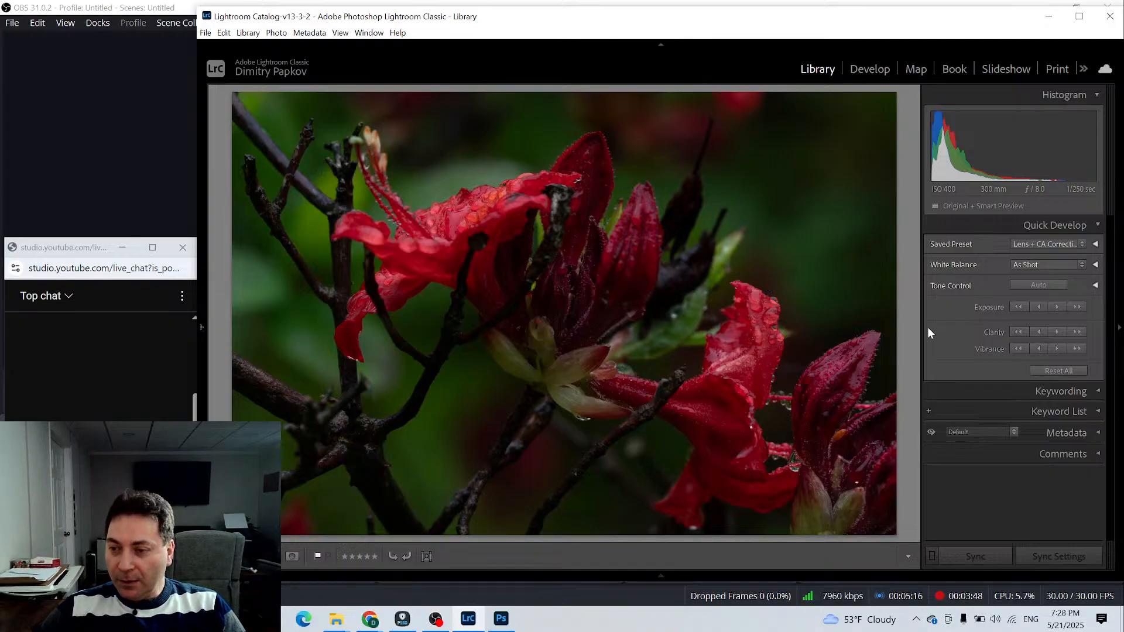
click(869, 76)
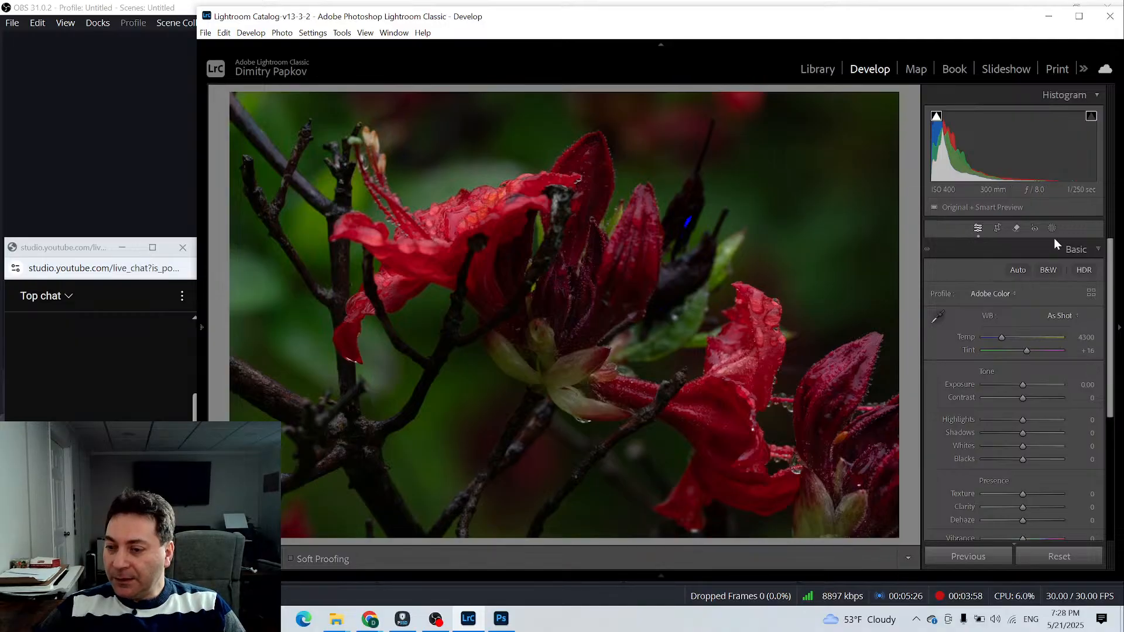
click(764, 255)
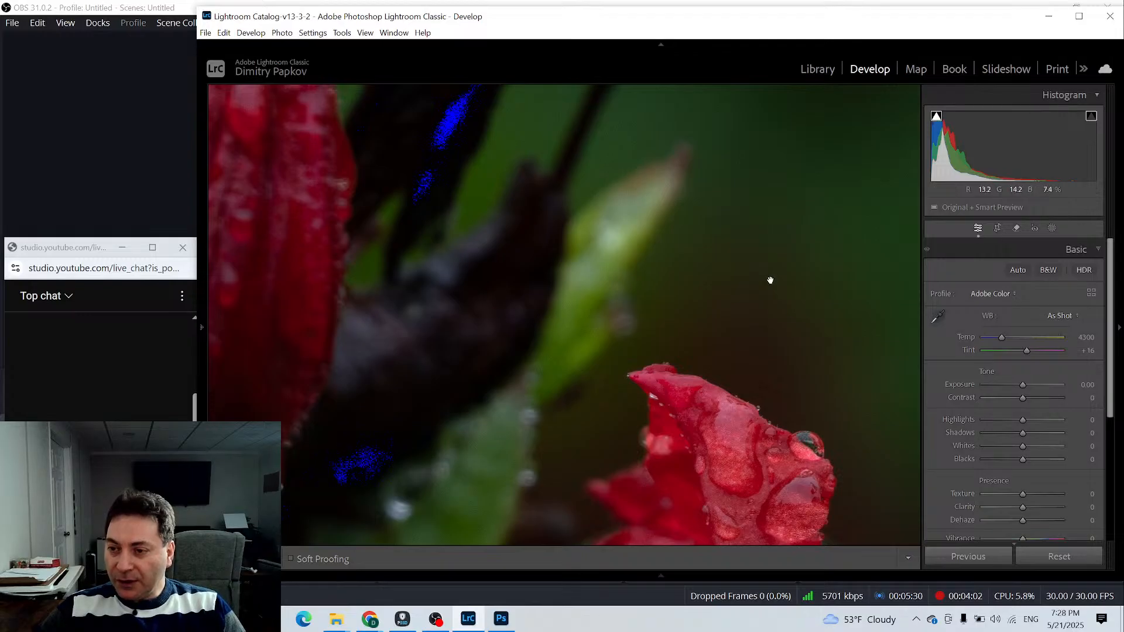
click(743, 213)
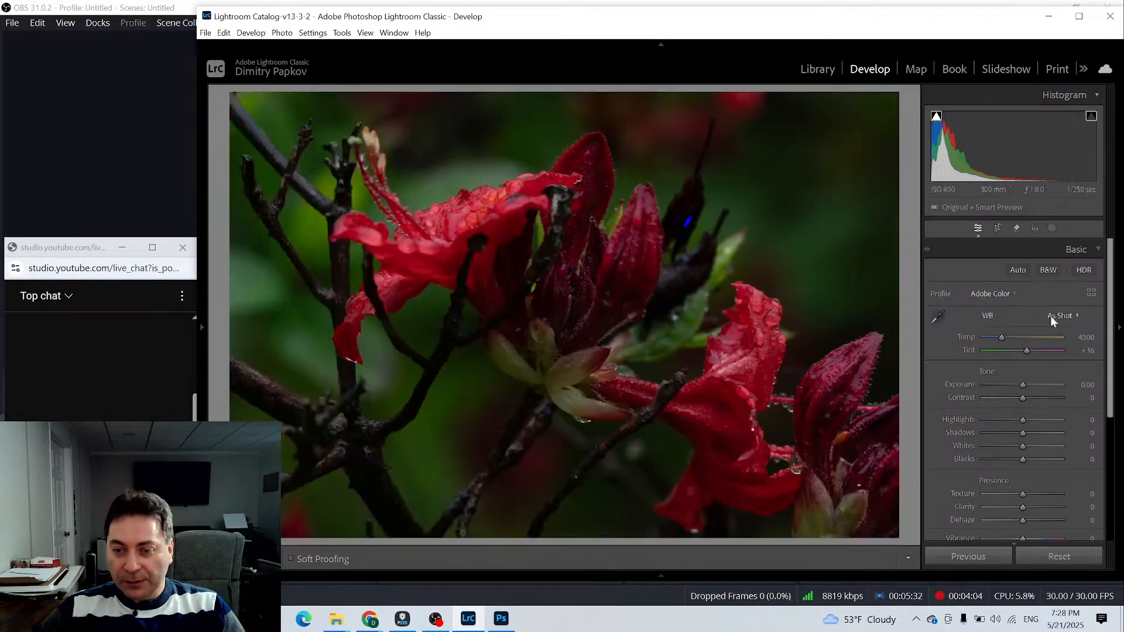
Enhance the red flower photo with AI Denoise at amount 32, and check the denoised background and petals in close-up
scroll(1041, 349, down, 5)
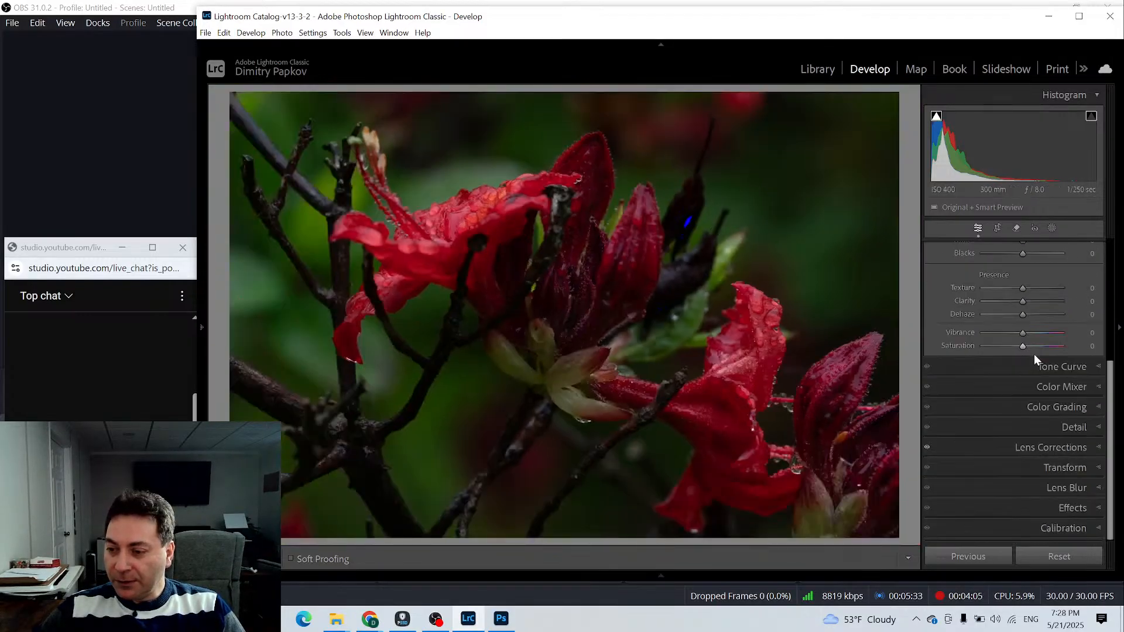
click(1093, 428)
click(943, 282)
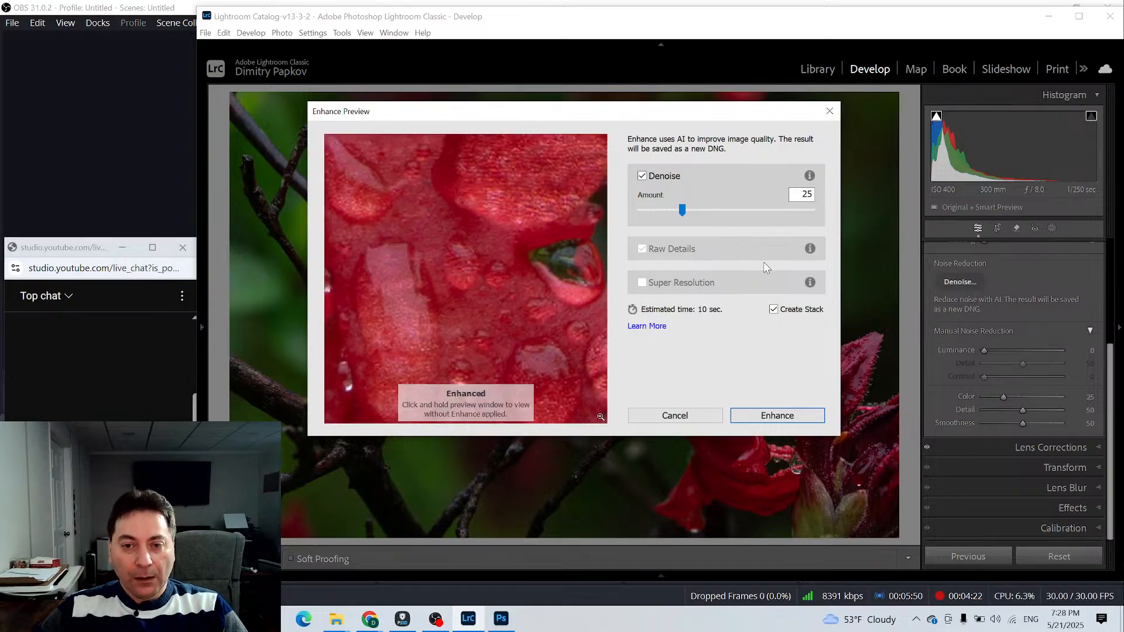
drag(545, 211, 331, 275)
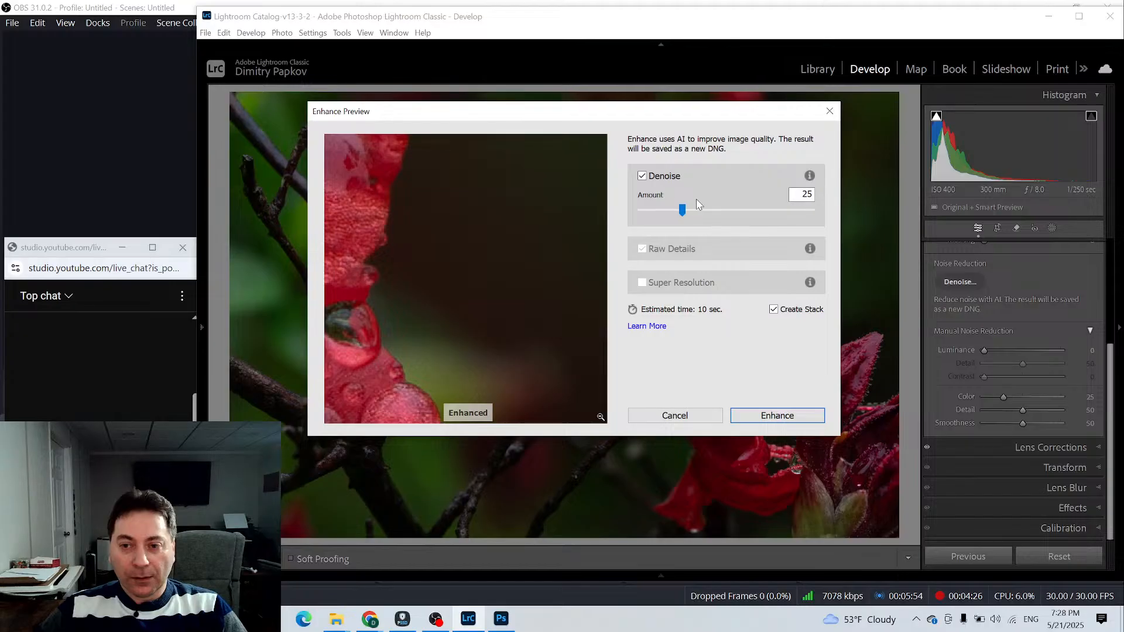
drag(683, 211, 691, 209)
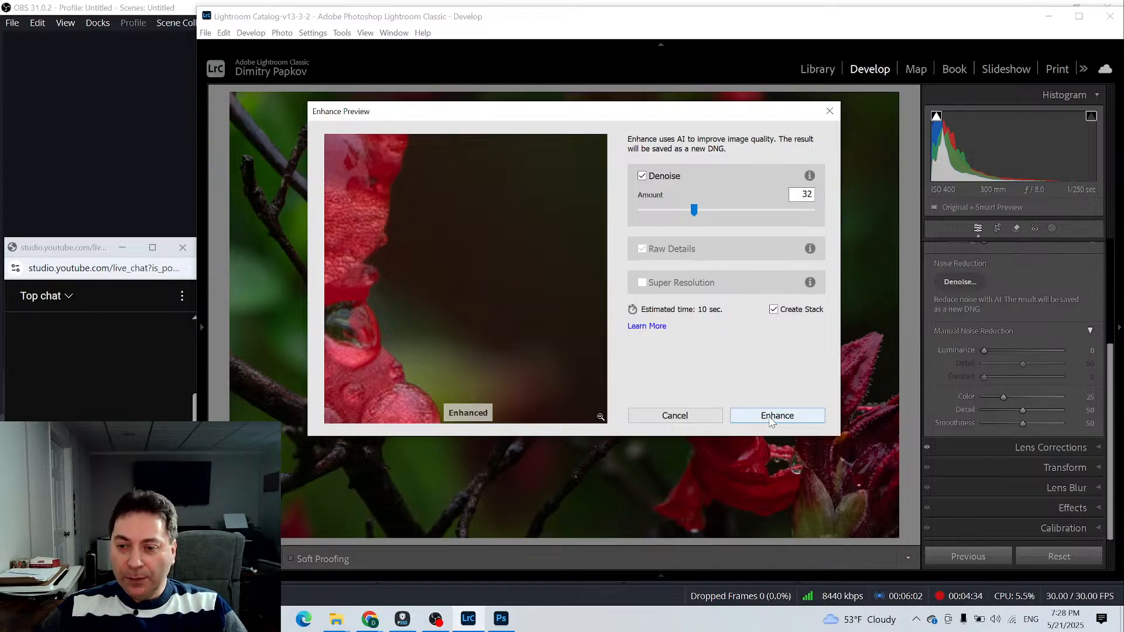
click(773, 415)
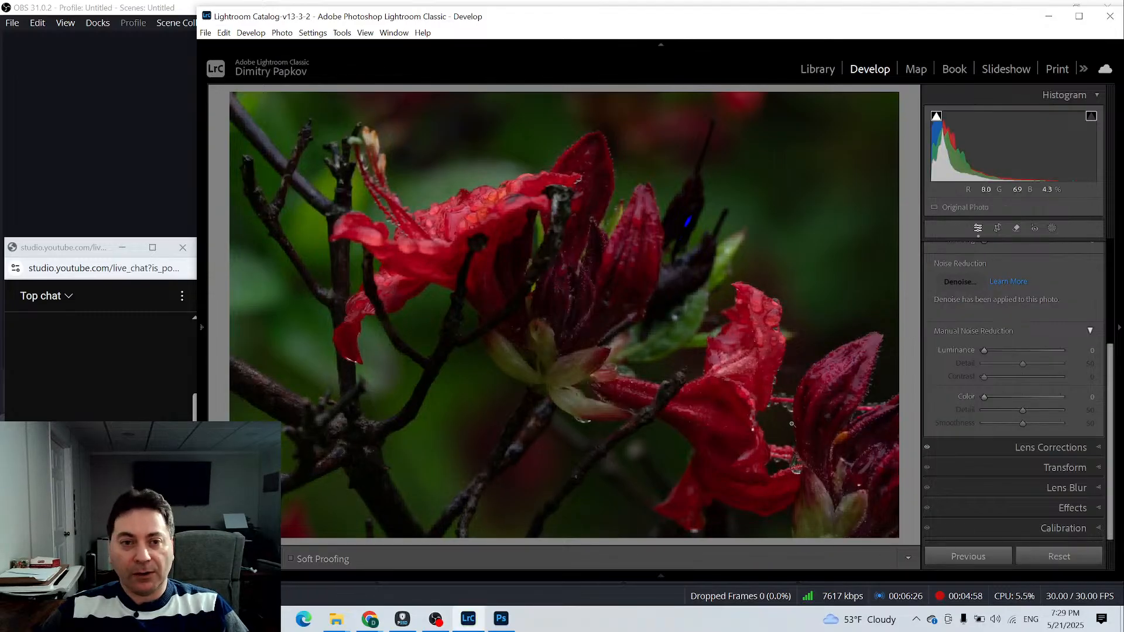
click(791, 227)
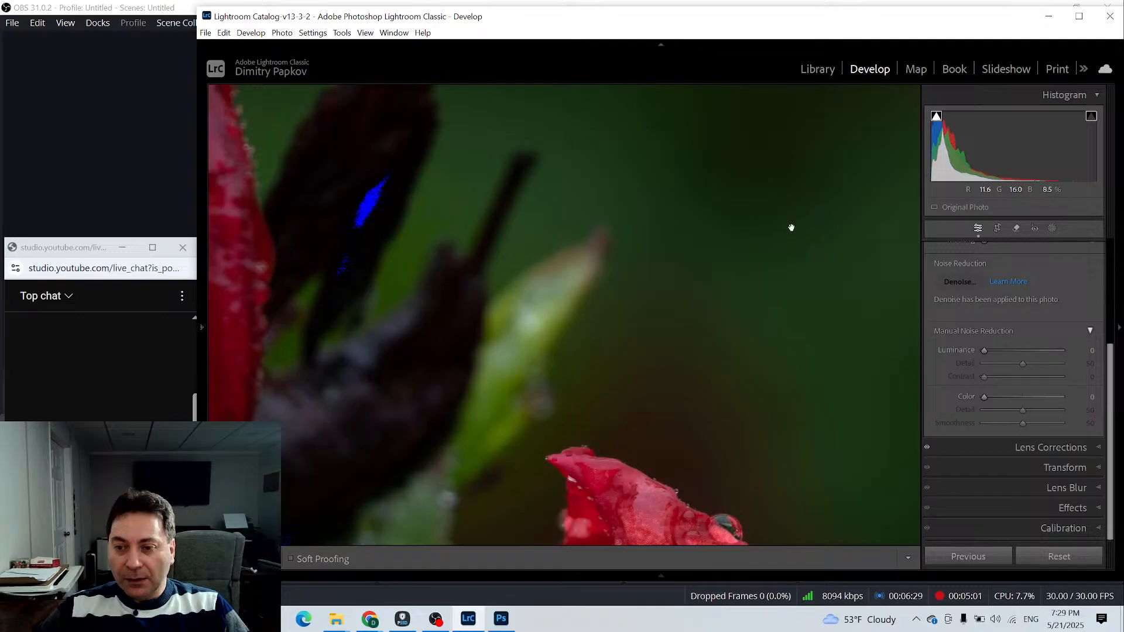
click(617, 252)
click(529, 240)
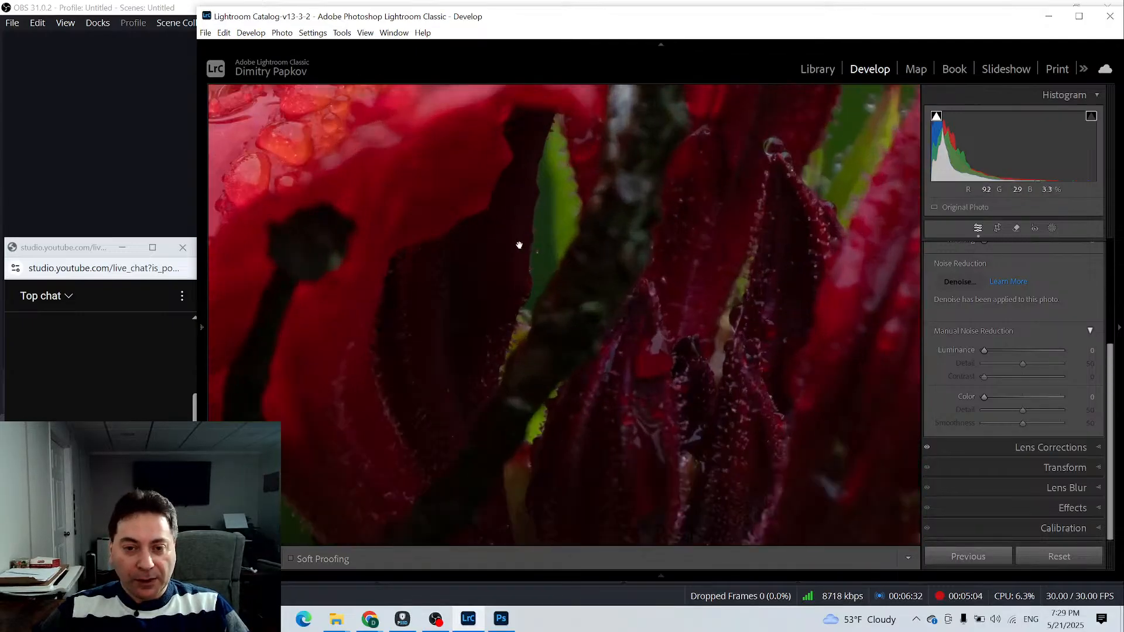
click(519, 244)
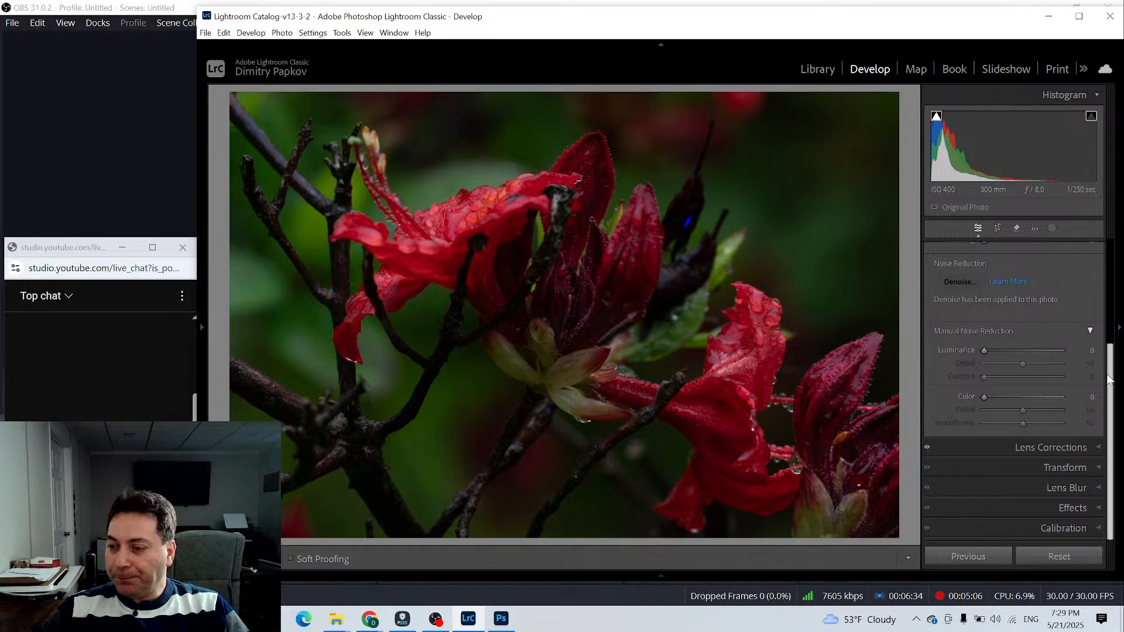
Try the automatic tone adjustment on the denoised photo, and reset all its develop settings
drag(1110, 378, 1110, 261)
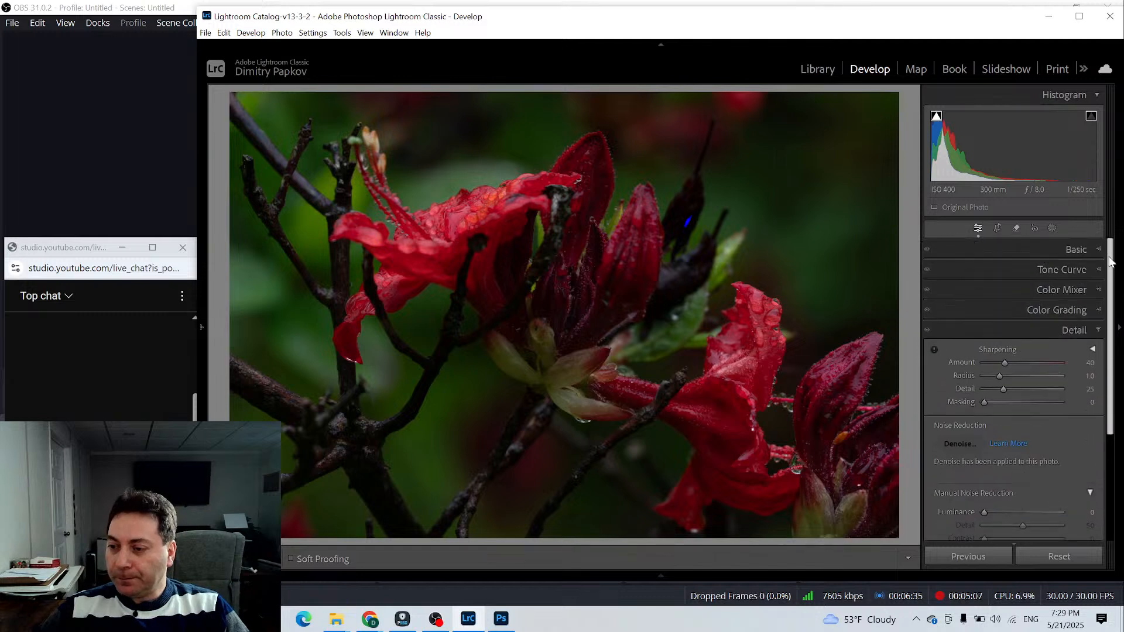
click(1098, 332)
click(1097, 250)
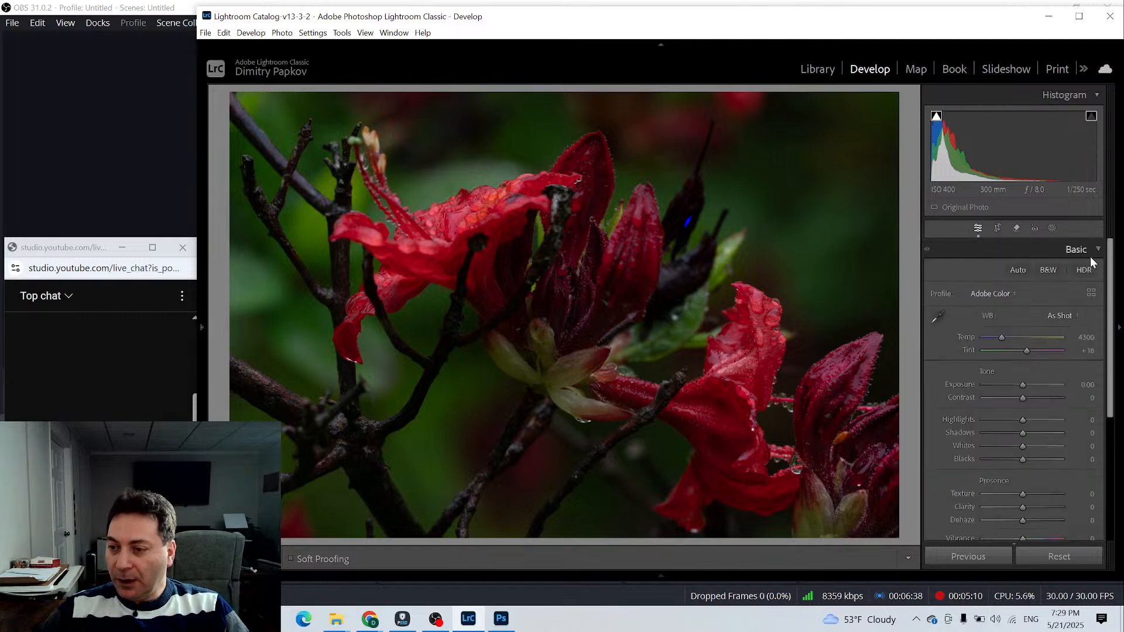
click(1016, 271)
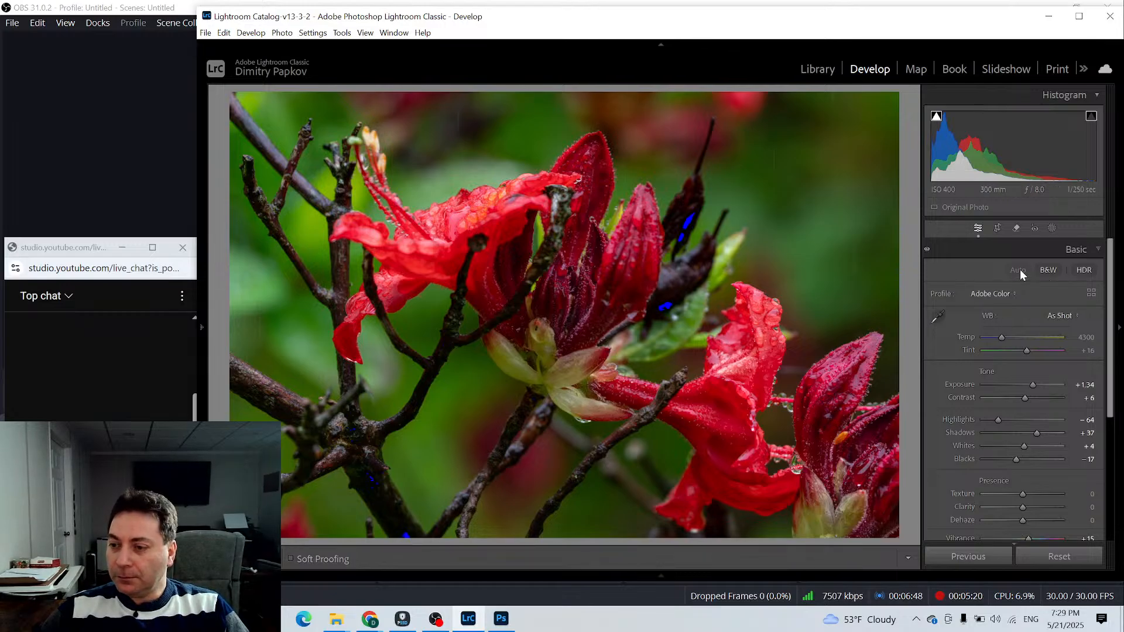
click(1056, 556)
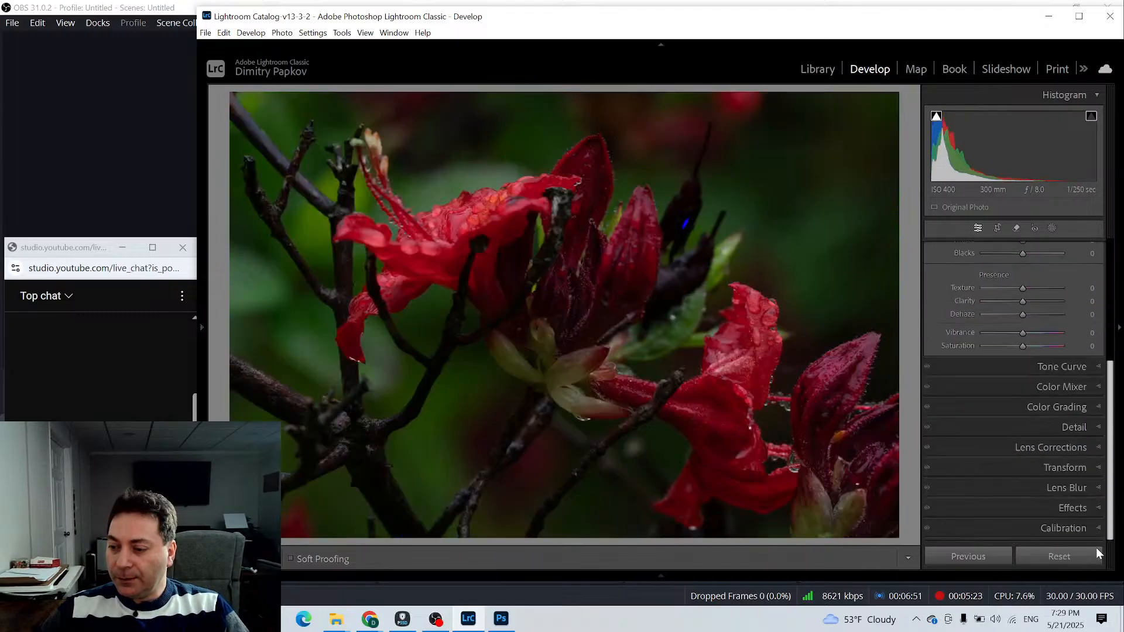
Remove chromatic aberration and enable the lens profile corrections for the red flower photo
click(1096, 468)
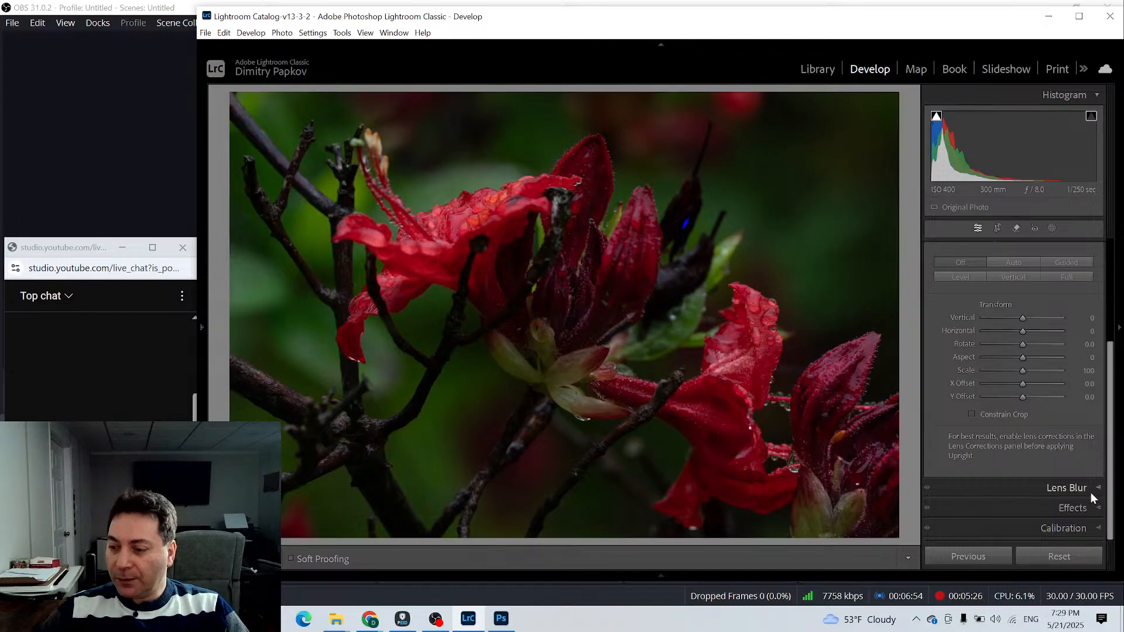
scroll(1084, 502, up, 2)
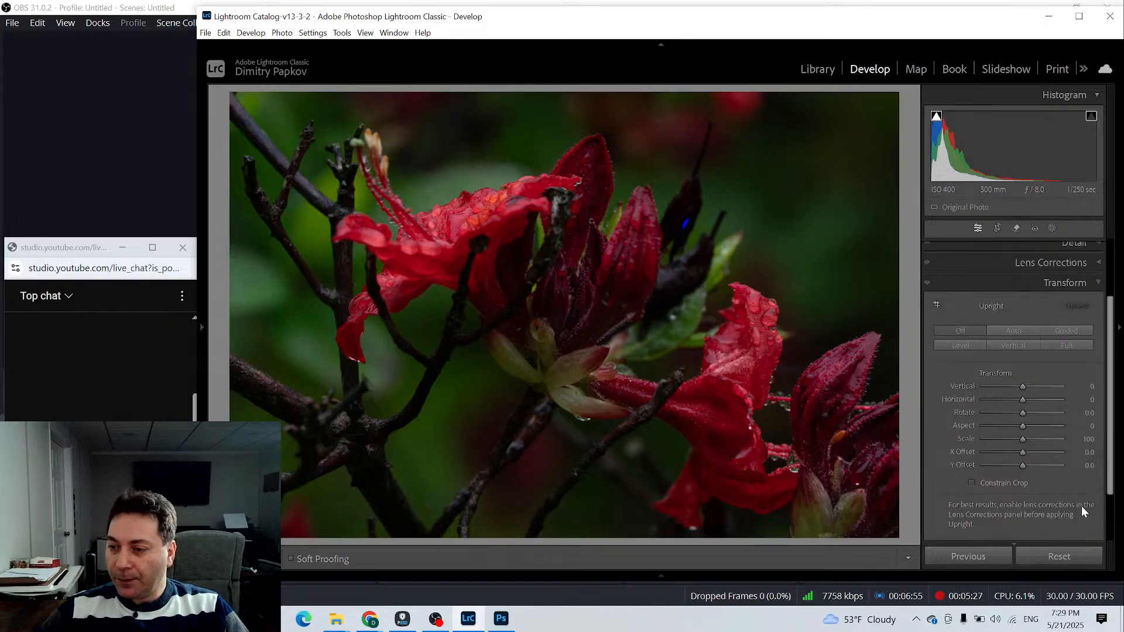
click(1092, 263)
click(950, 304)
click(956, 316)
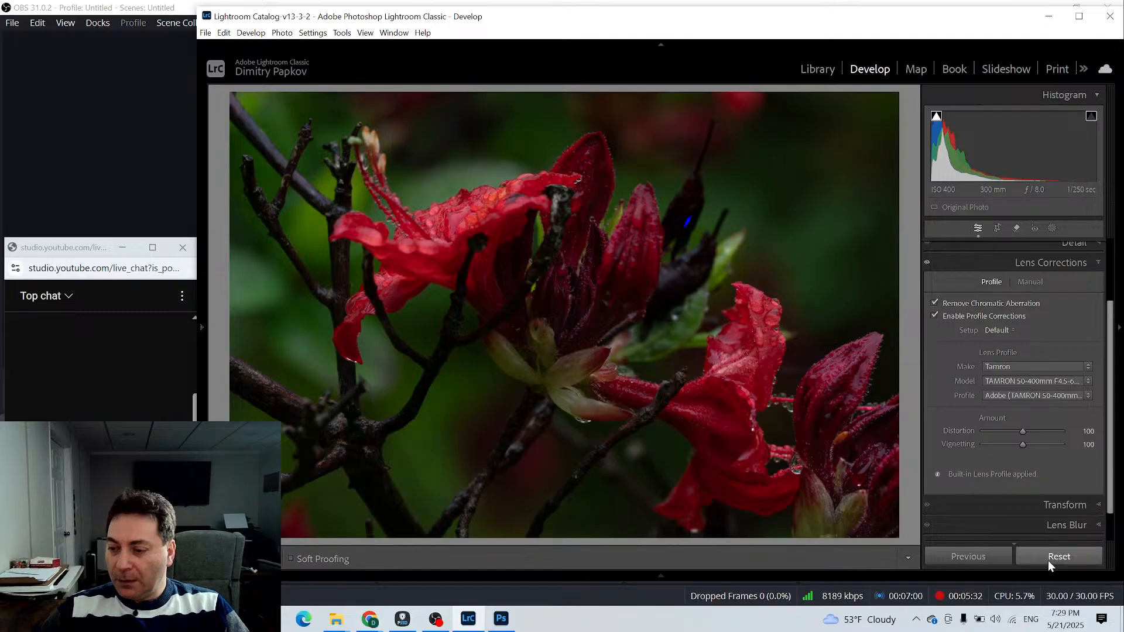
click(1092, 262)
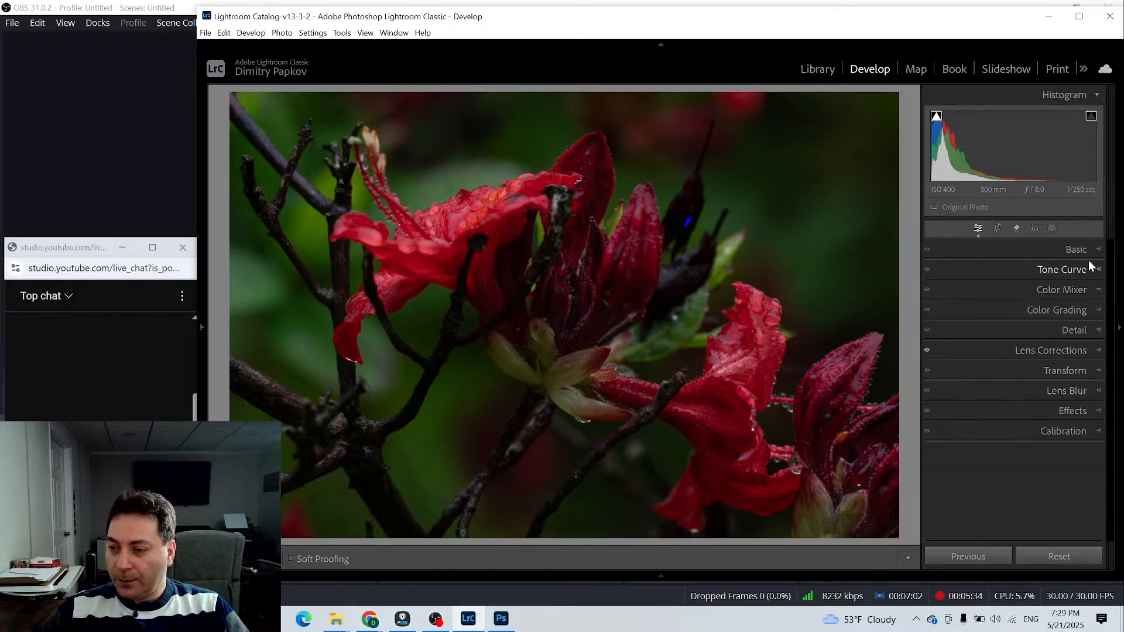
Apply the Adaptive Color profile to the photo and set its amount to 48
click(1099, 250)
click(1091, 293)
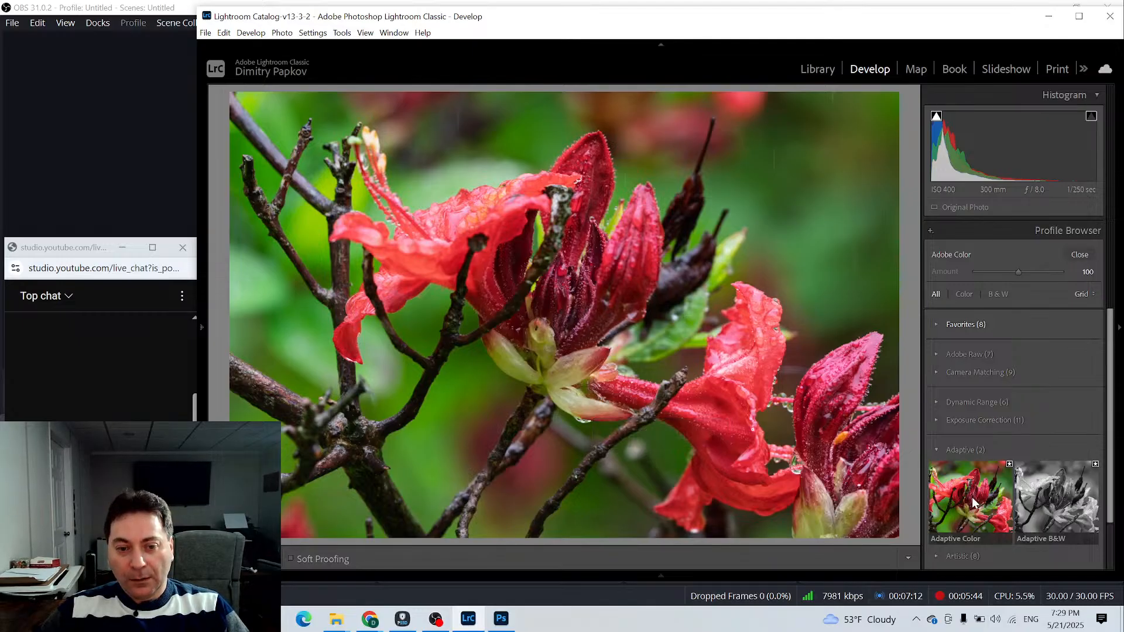
click(975, 503)
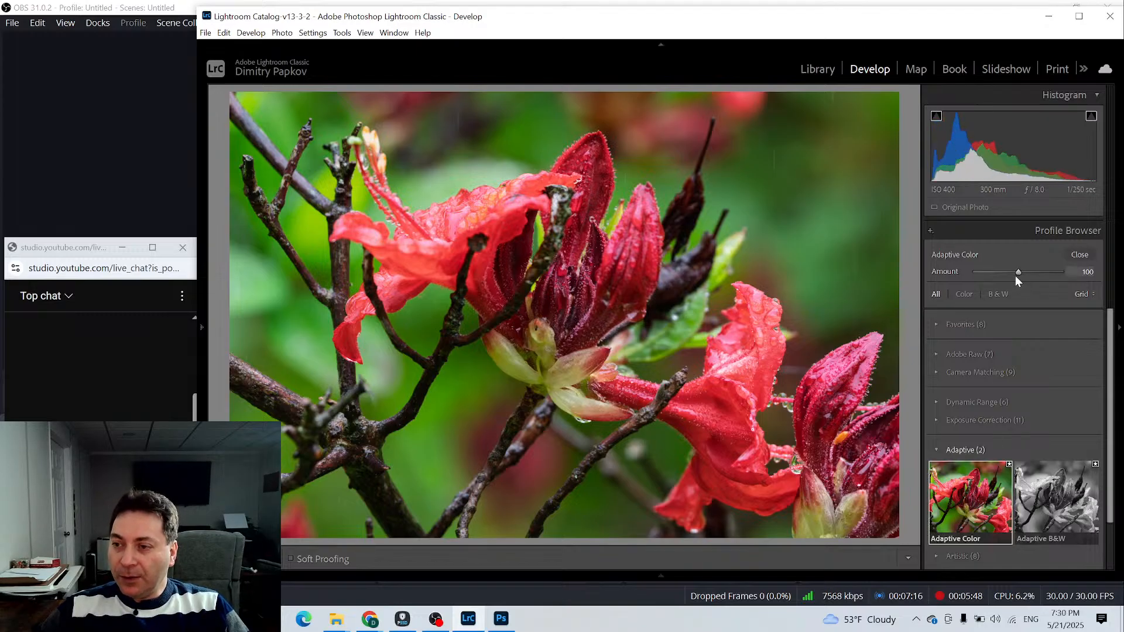
drag(1019, 273, 997, 274)
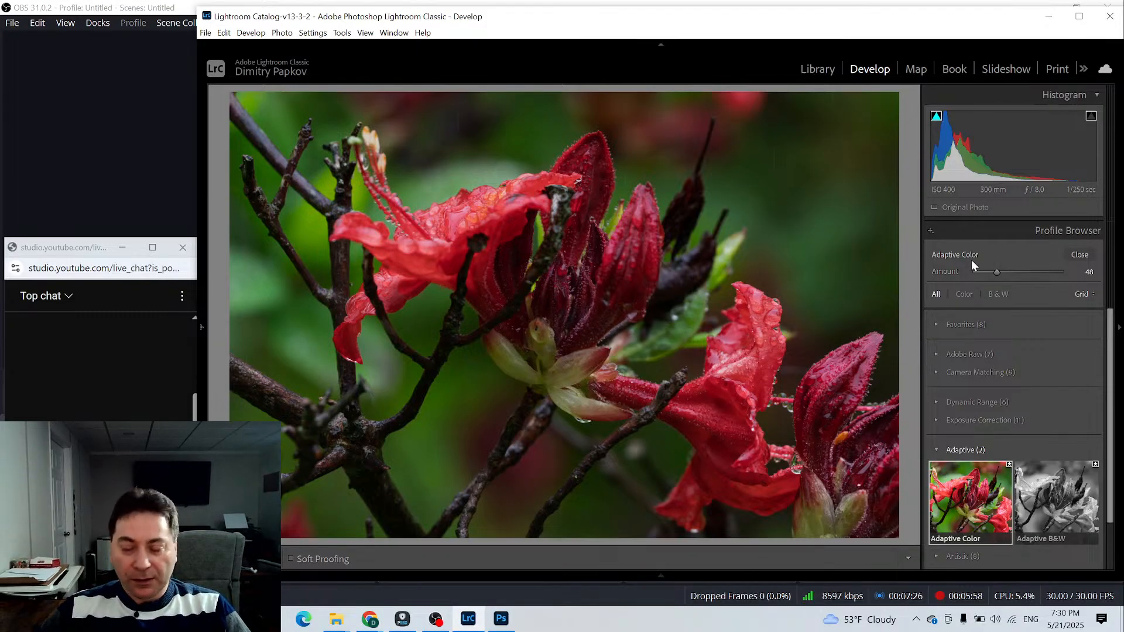
click(1077, 254)
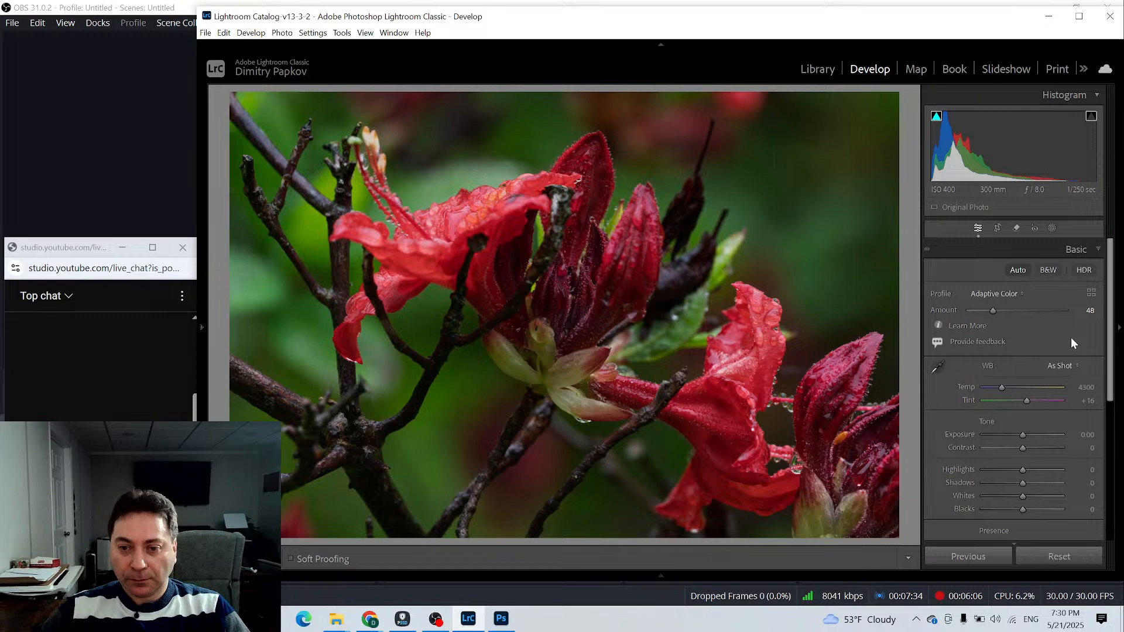
Draw a radial gradient mask over the upper-left petals, with the Masks panel moved off the photo and edit pins shown automatically
click(1053, 228)
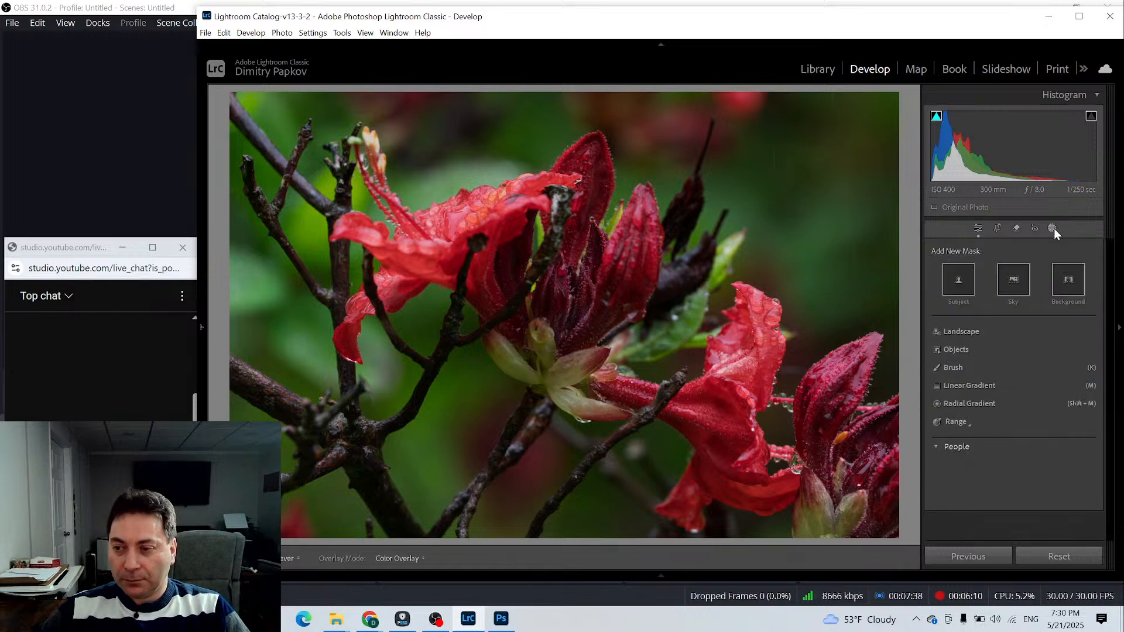
click(1052, 229)
click(1054, 228)
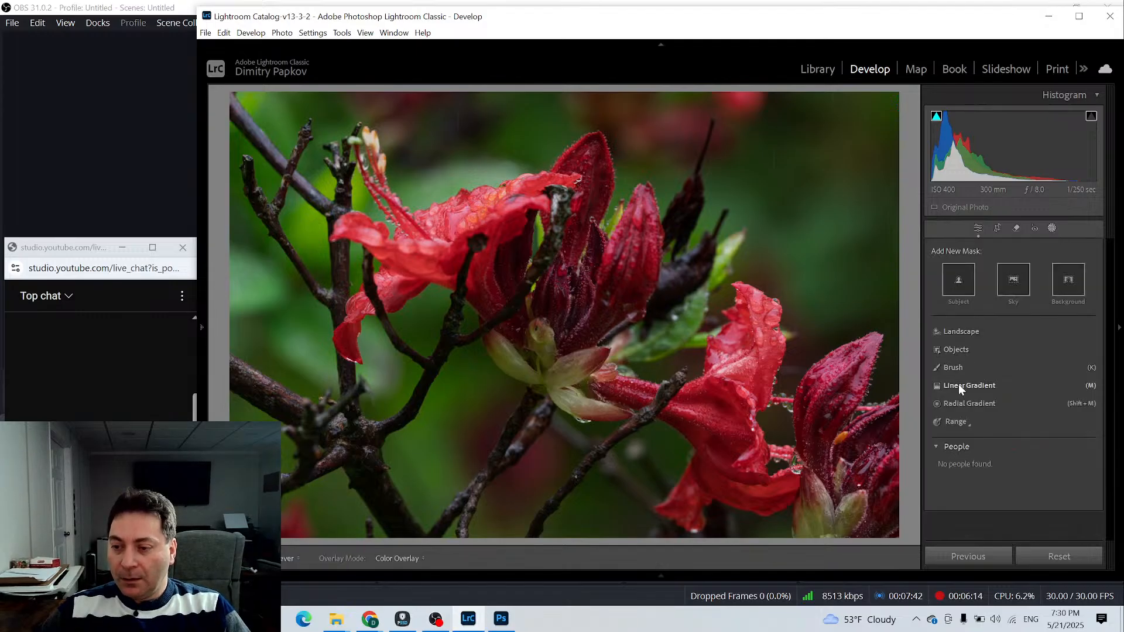
click(961, 405)
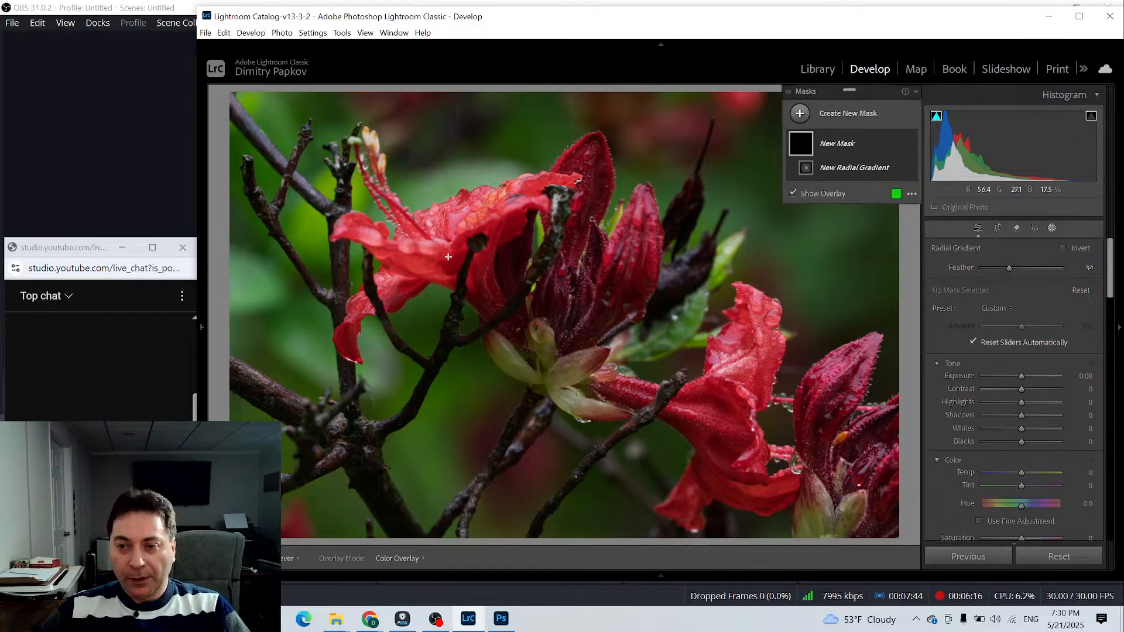
drag(871, 87, 143, 134)
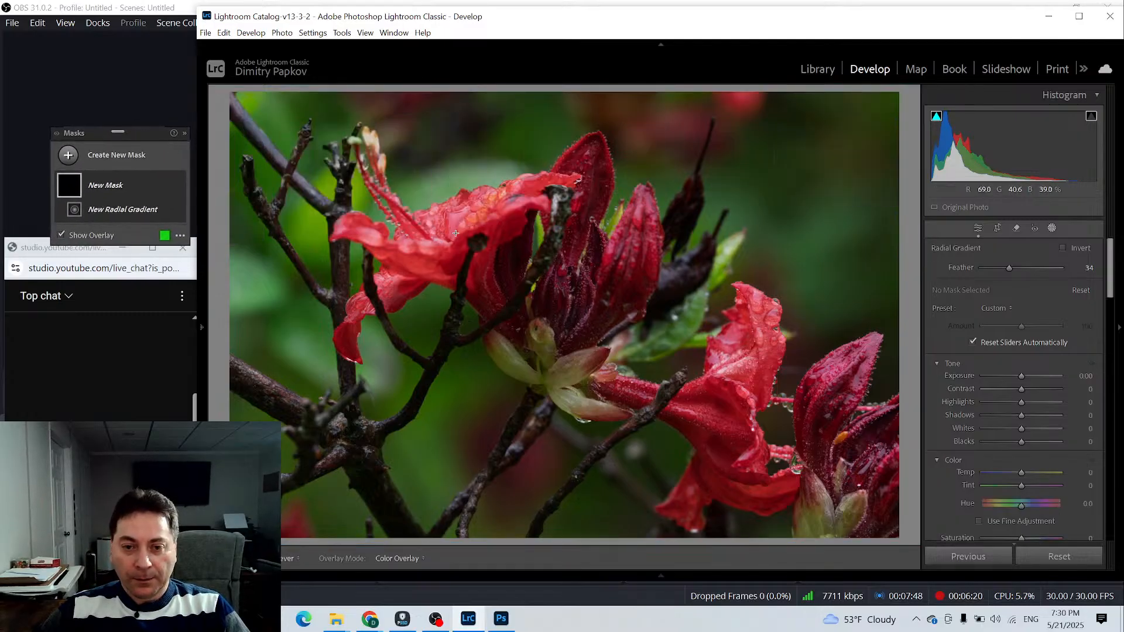
drag(507, 283, 658, 342)
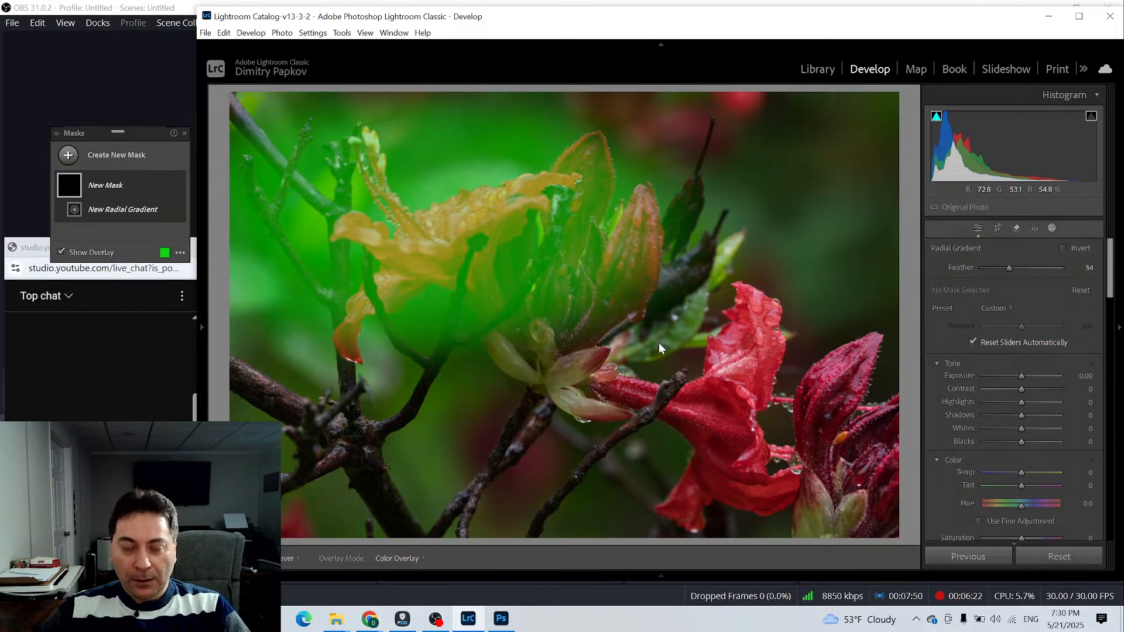
click(290, 560)
click(283, 494)
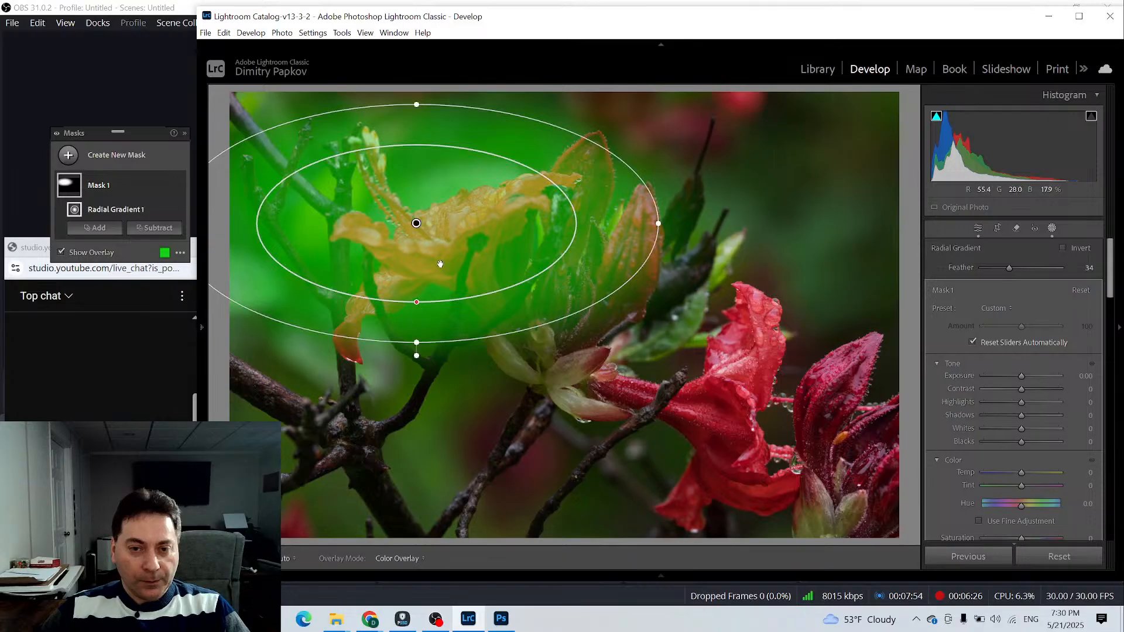
Center the radial gradient on the flowers, tilt it along their diagonal and widen it to cover all the blooms
drag(416, 223, 509, 257)
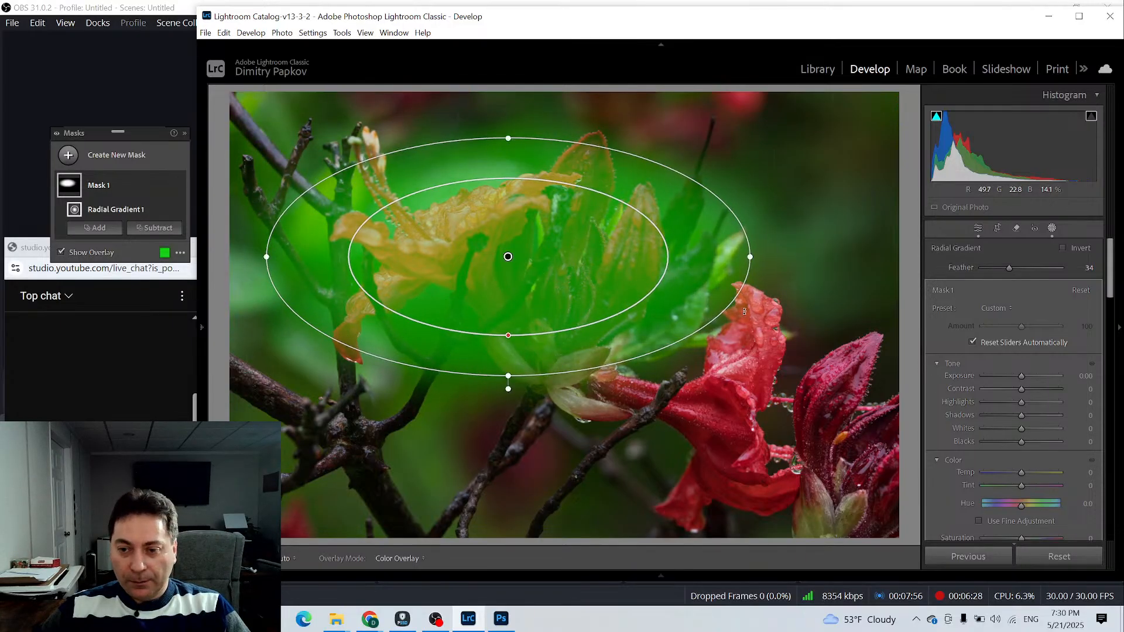
drag(744, 312, 823, 451)
drag(505, 255, 567, 308)
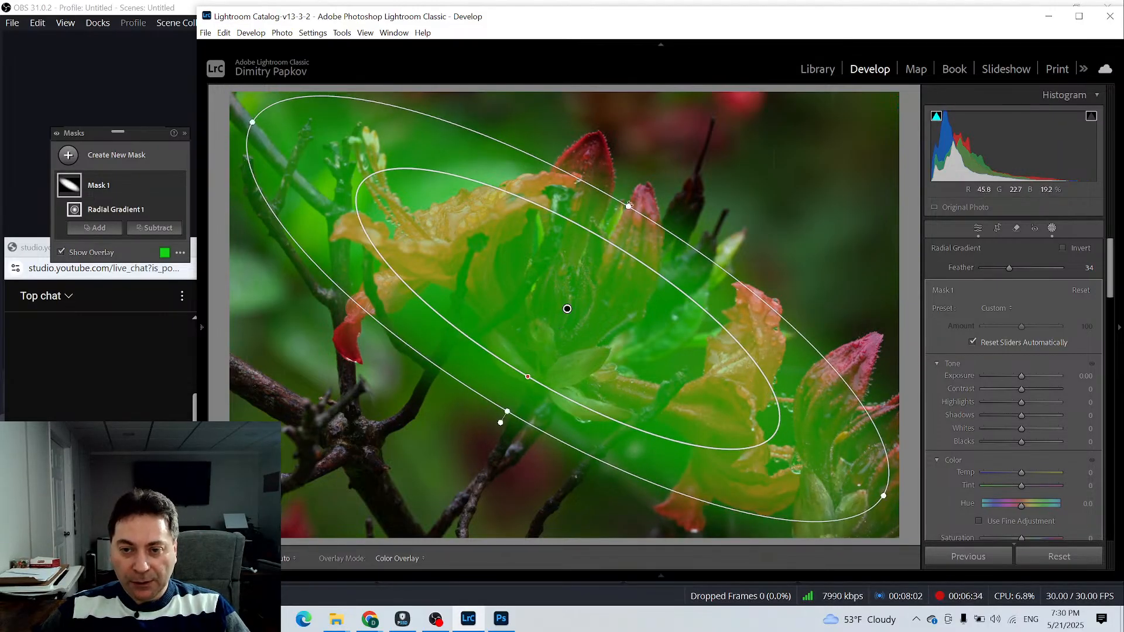
drag(629, 205, 729, 148)
mouse_move(561, 270)
mouse_down()
mouse_move(572, 258)
mouse_move(557, 266)
mouse_up()
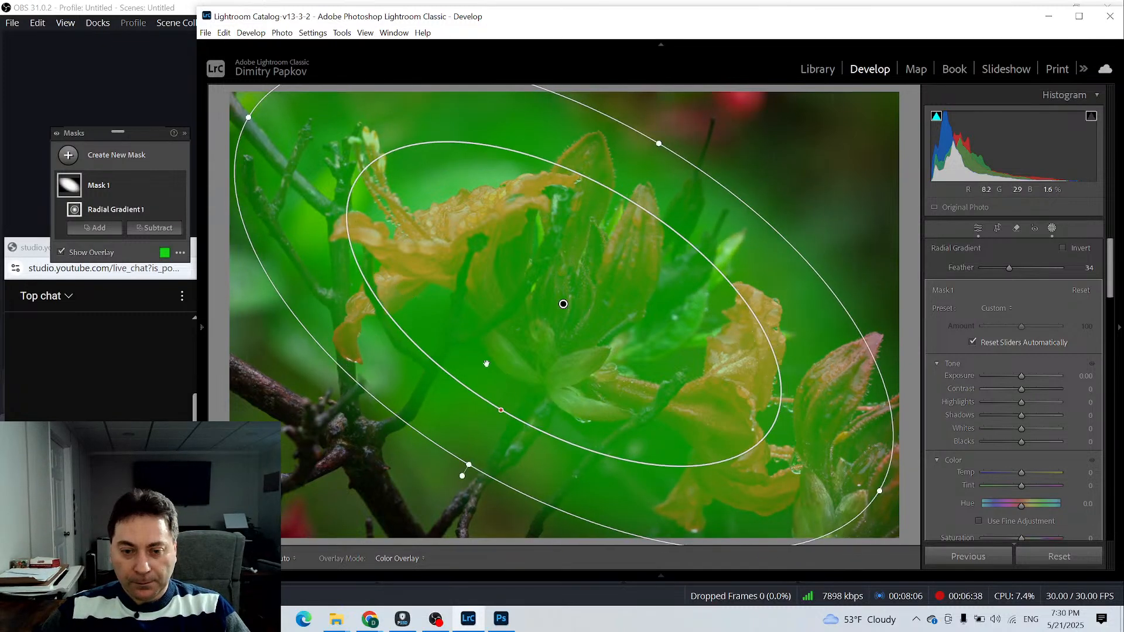
drag(469, 464, 461, 476)
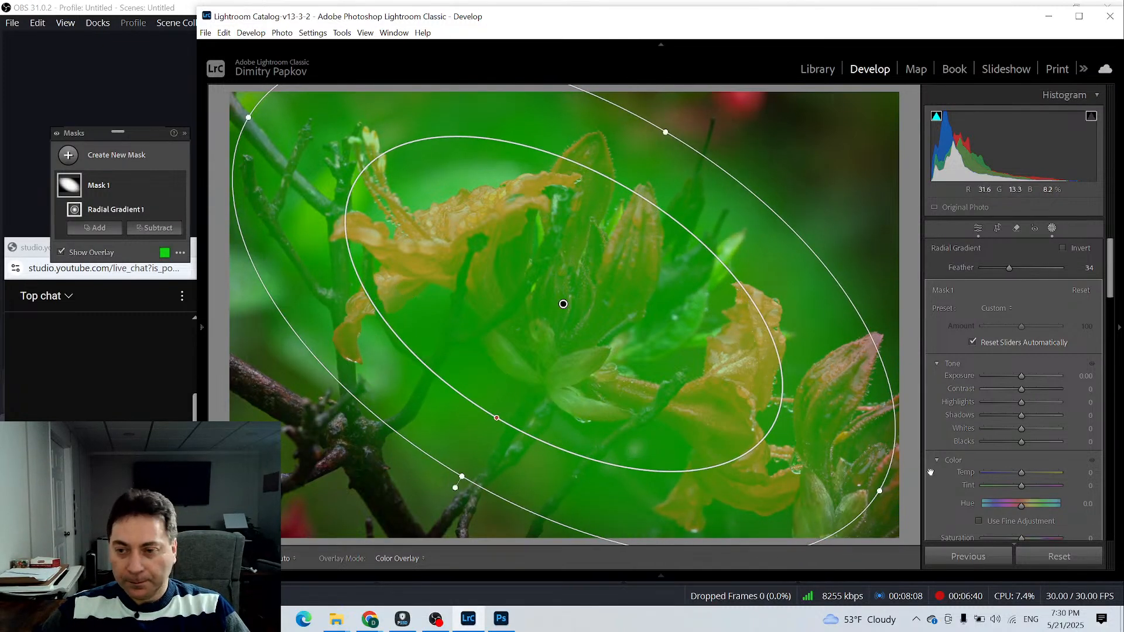
Set the flower mask's exposure to 0.61, texture to 24, clarity to 14 and dehaze to 15
drag(1020, 377, 1026, 377)
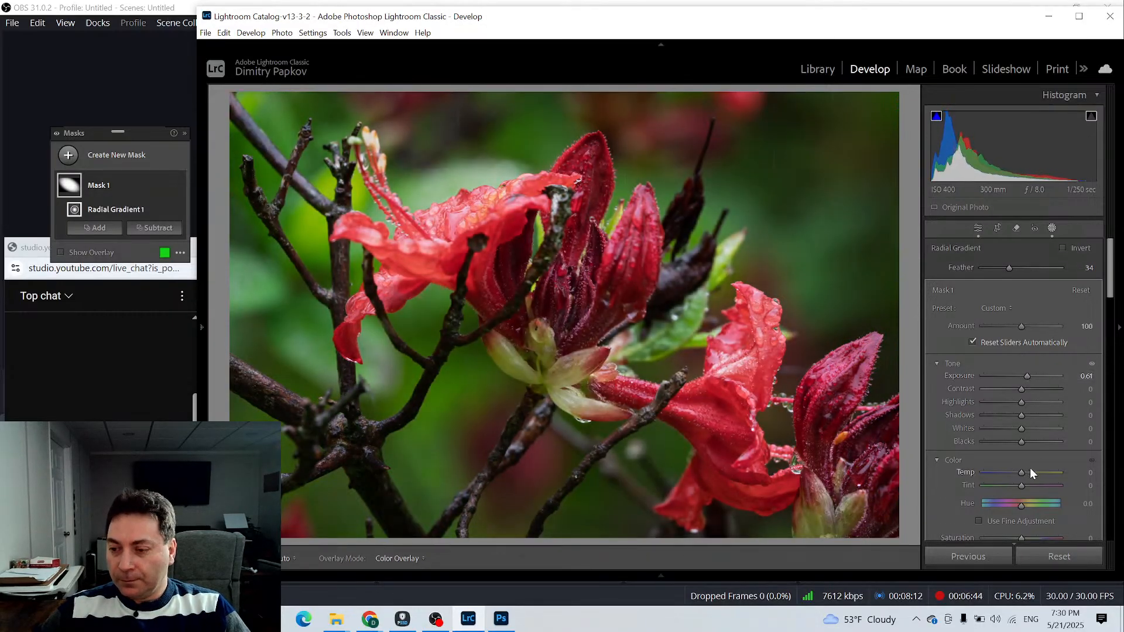
scroll(1032, 471, down, 10)
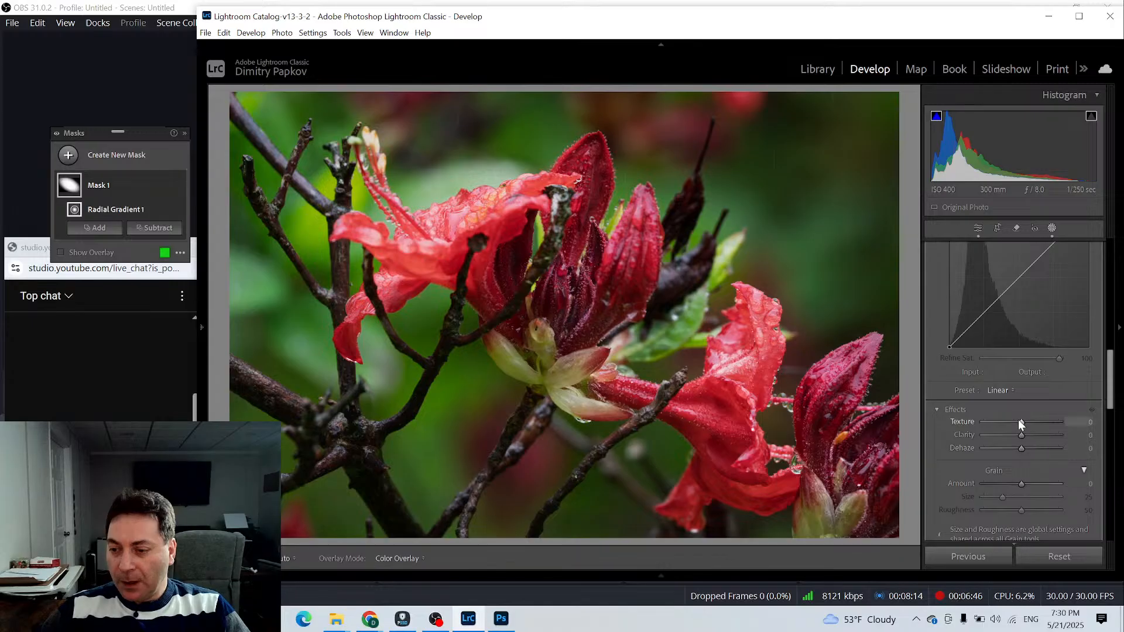
drag(1024, 423, 1027, 448)
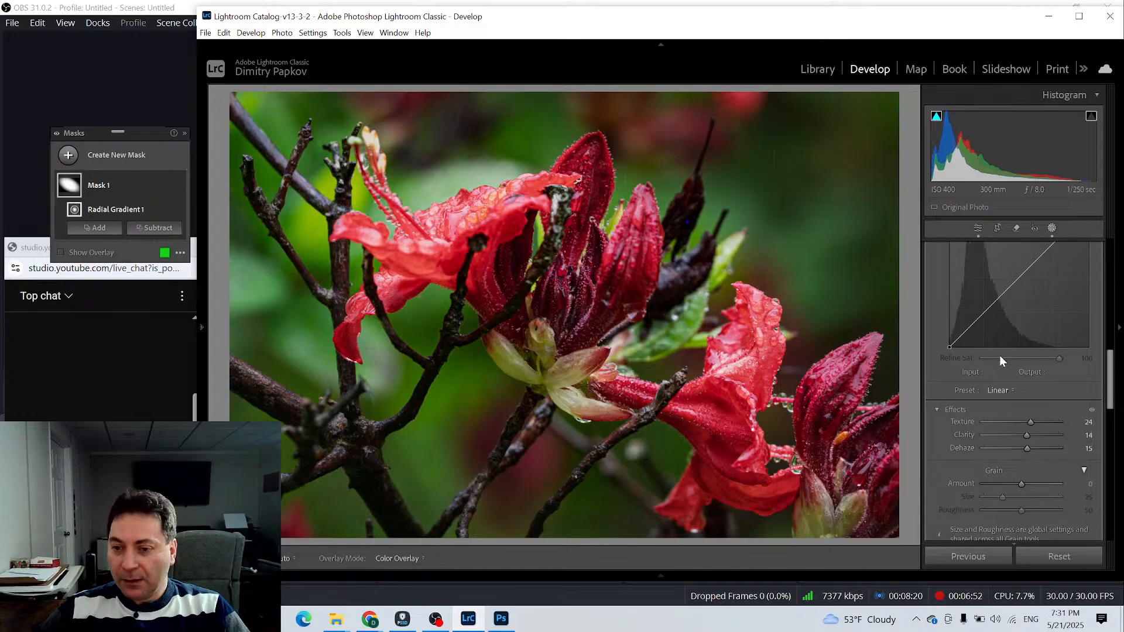
Set the flower mask's highlights to -40 and its temperature to -8
scroll(1000, 360, up, 5)
scroll(1000, 360, up, 4)
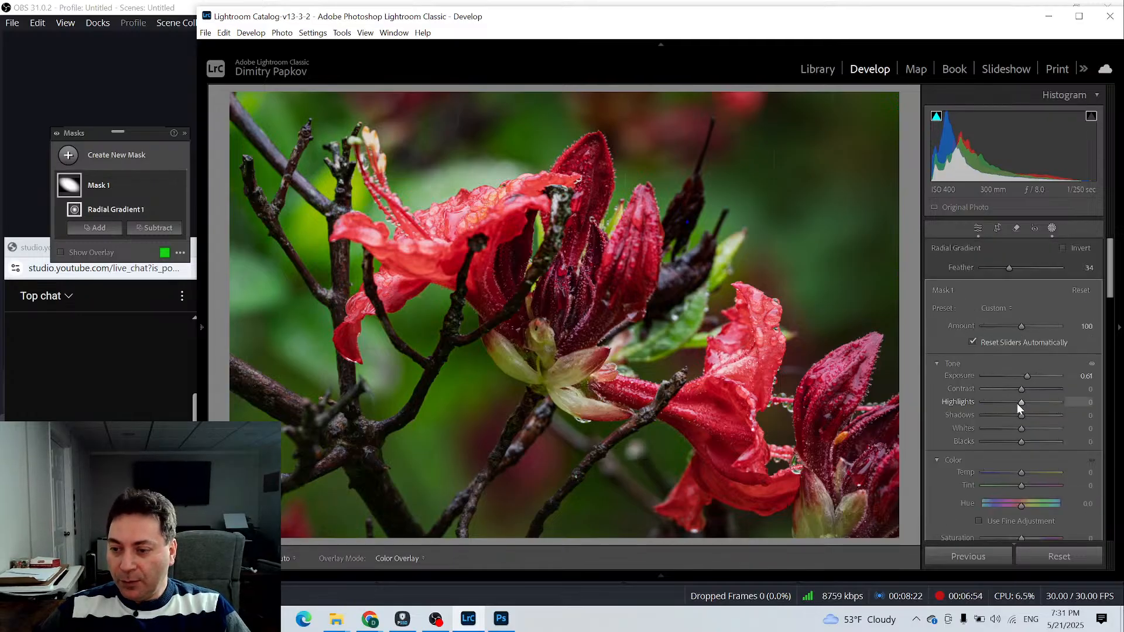
mouse_move(1023, 401)
mouse_down()
mouse_move(997, 401)
mouse_move(1008, 402)
mouse_up()
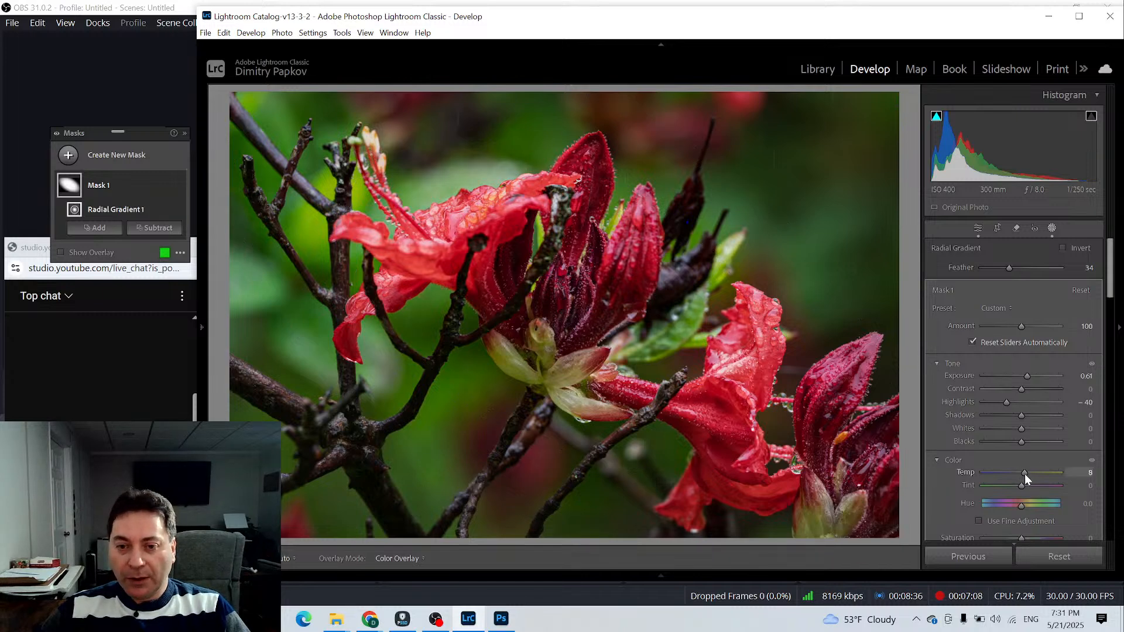
mouse_move(1025, 474)
mouse_down()
mouse_move(1041, 473)
mouse_move(1004, 467)
mouse_move(1038, 467)
mouse_move(1021, 465)
mouse_up()
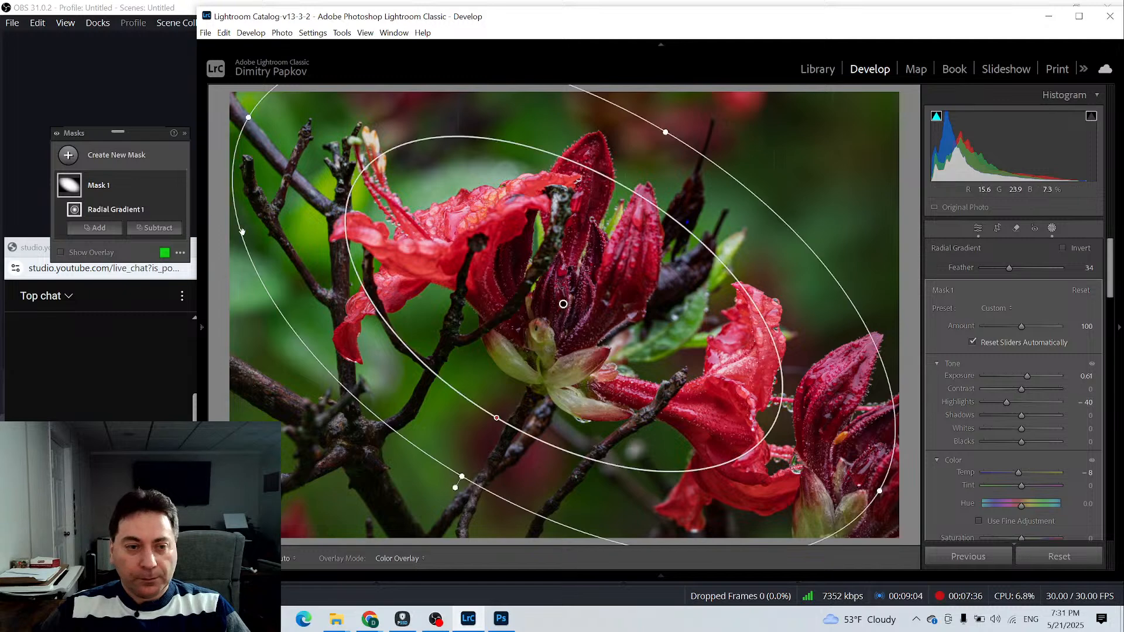
Add a second radial gradient mask tilted along the bright upper-left petals and set its exposure to -0.47
click(66, 157)
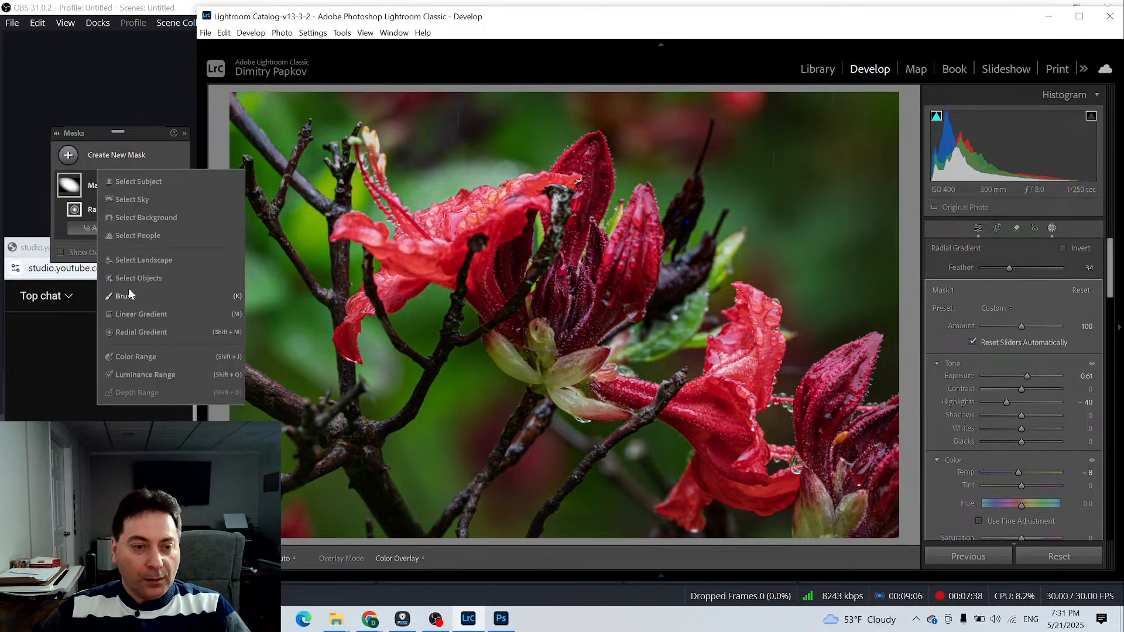
click(142, 330)
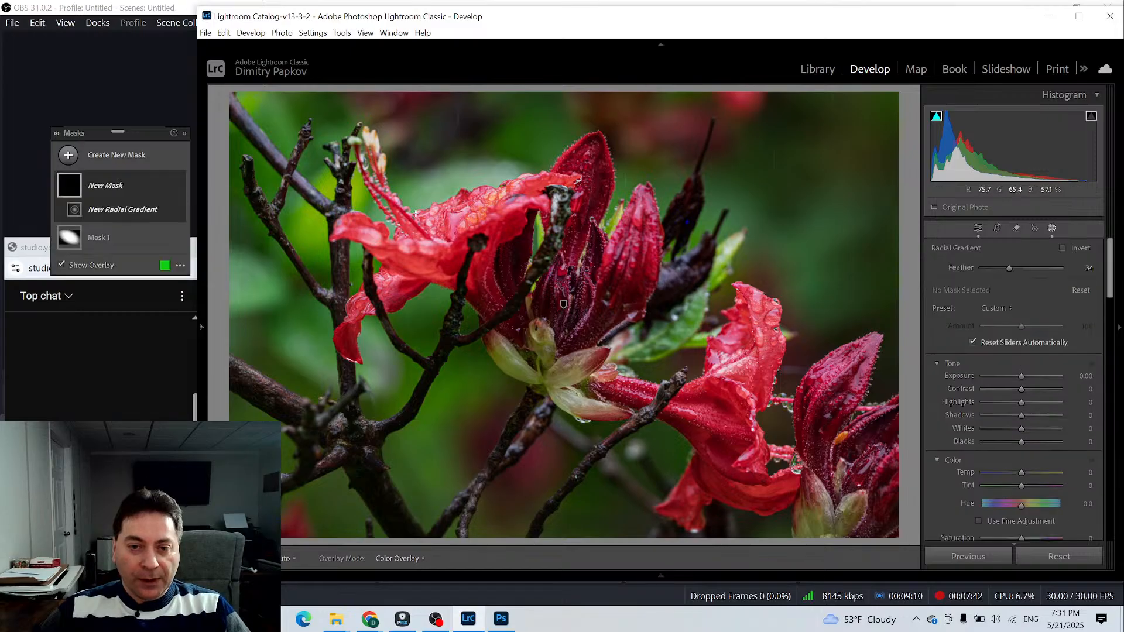
drag(411, 216, 307, 259)
drag(433, 229, 481, 229)
drag(530, 259, 571, 240)
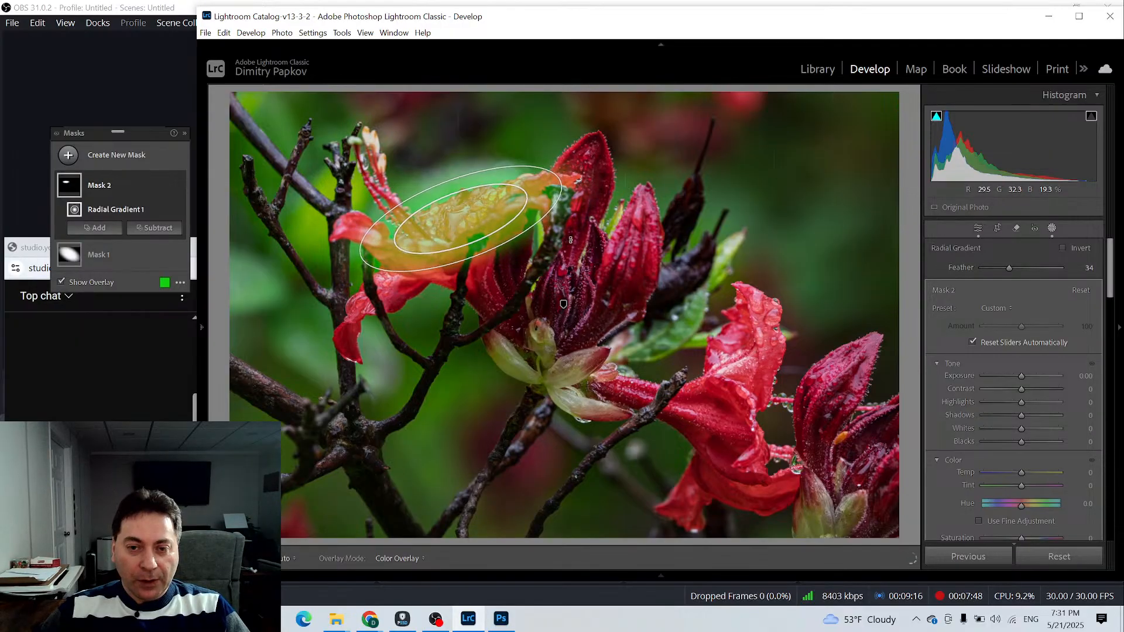
key(o)
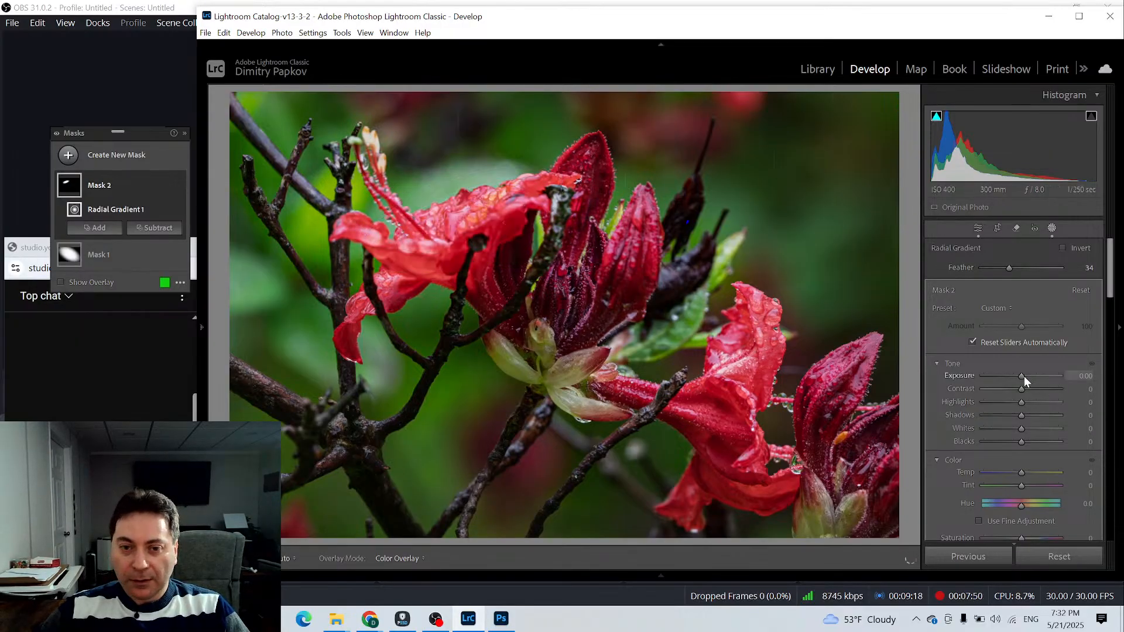
drag(1024, 375, 1019, 375)
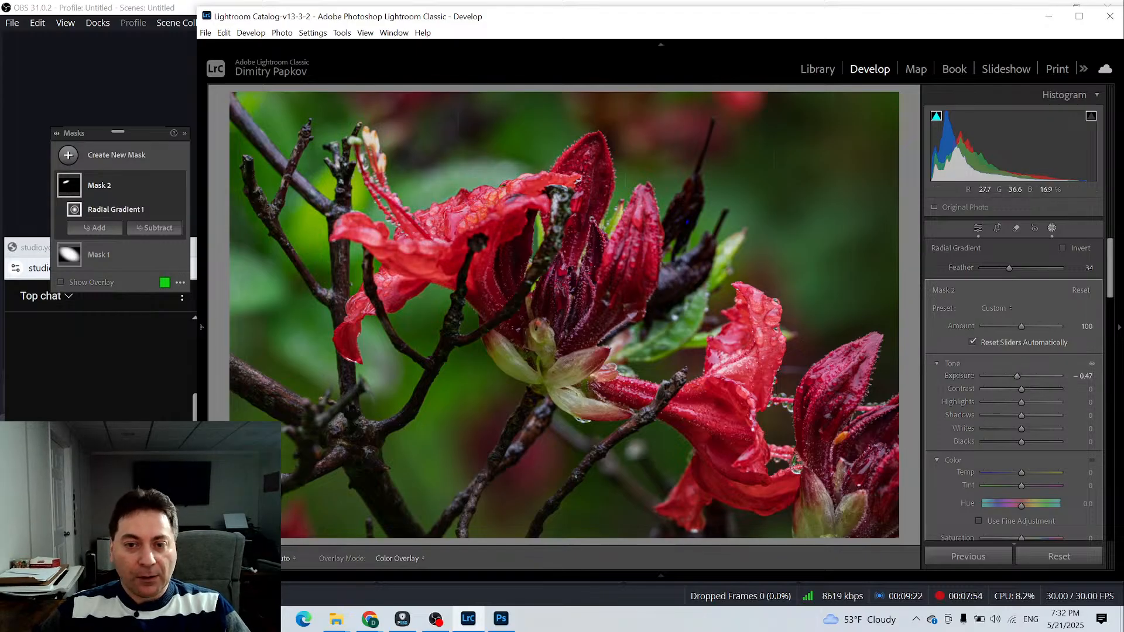
Duplicate and invert Mask 1 so the copy covers the area around the flowers
click(72, 258)
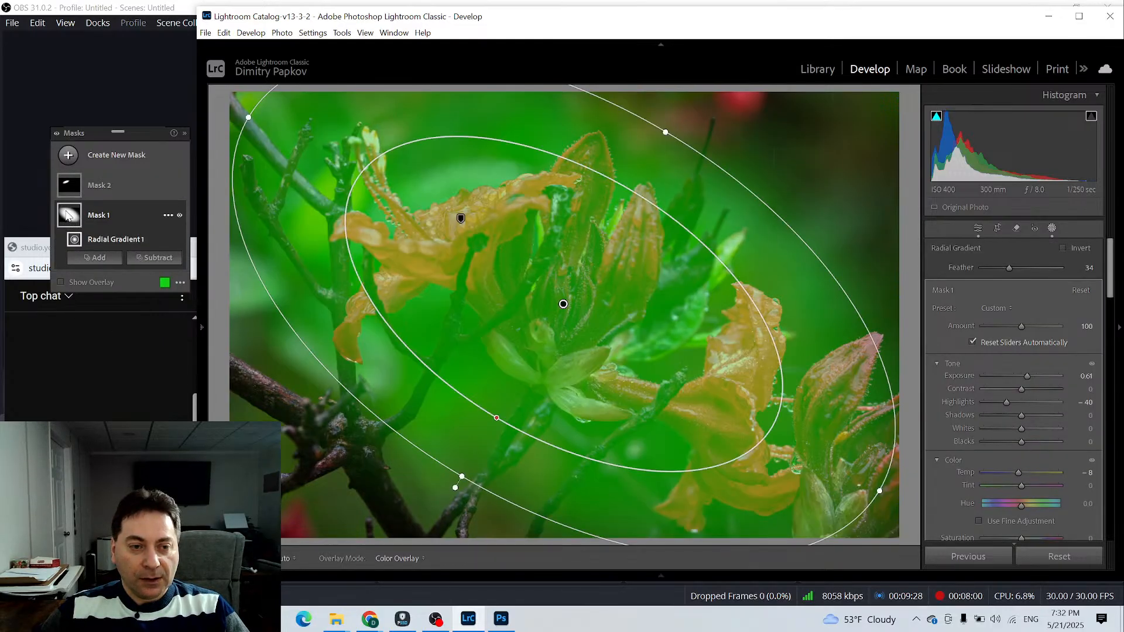
right_click(68, 215)
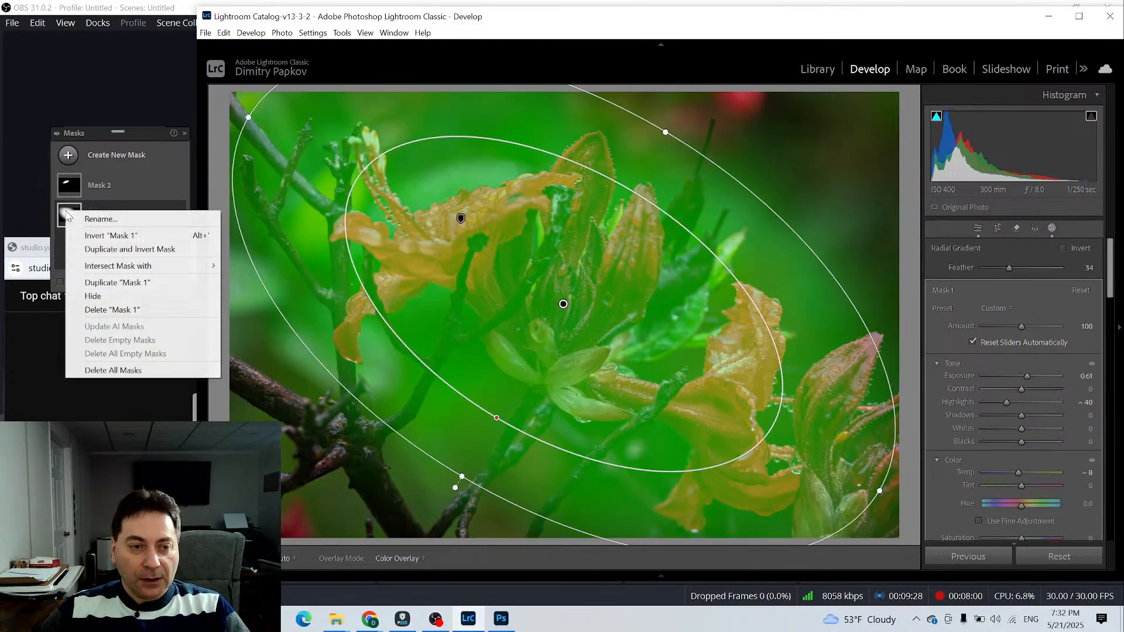
click(133, 250)
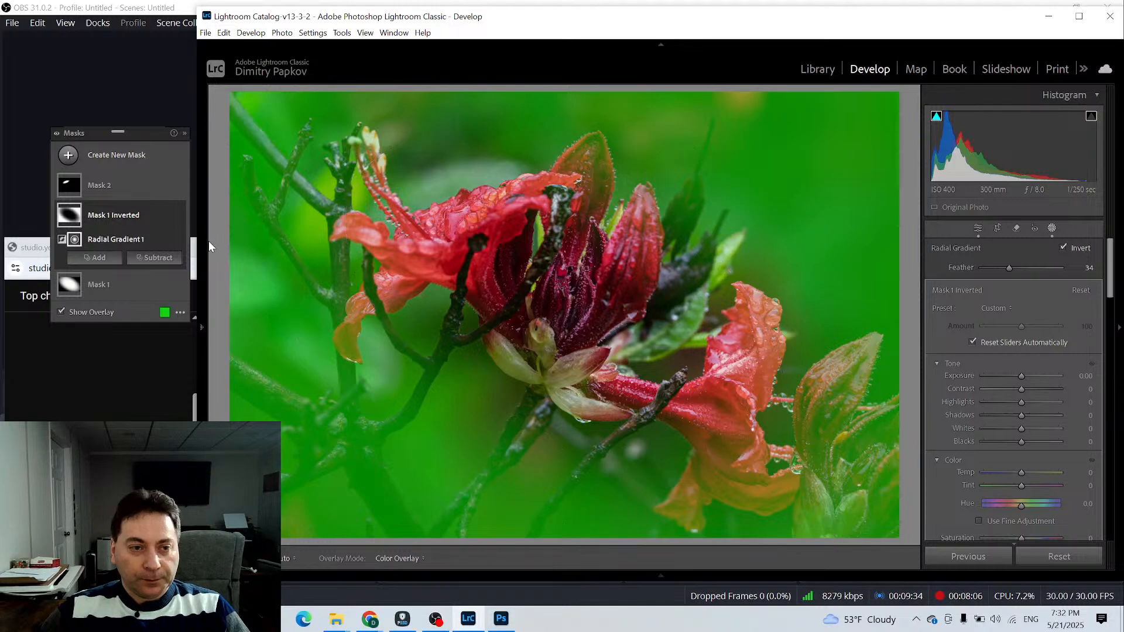
Enlarge and widen the Mask 1 Inverted ellipse beyond the photo's edges, shifting it slightly so its clear centre surrounds all the flowers
mouse_move(201, 322)
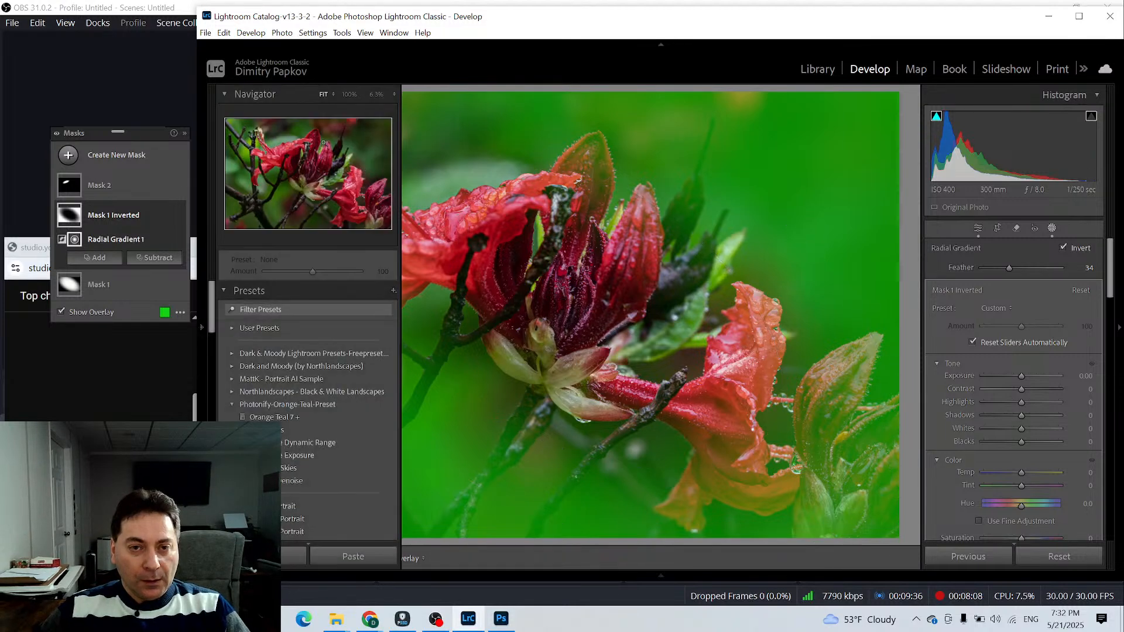
click(375, 94)
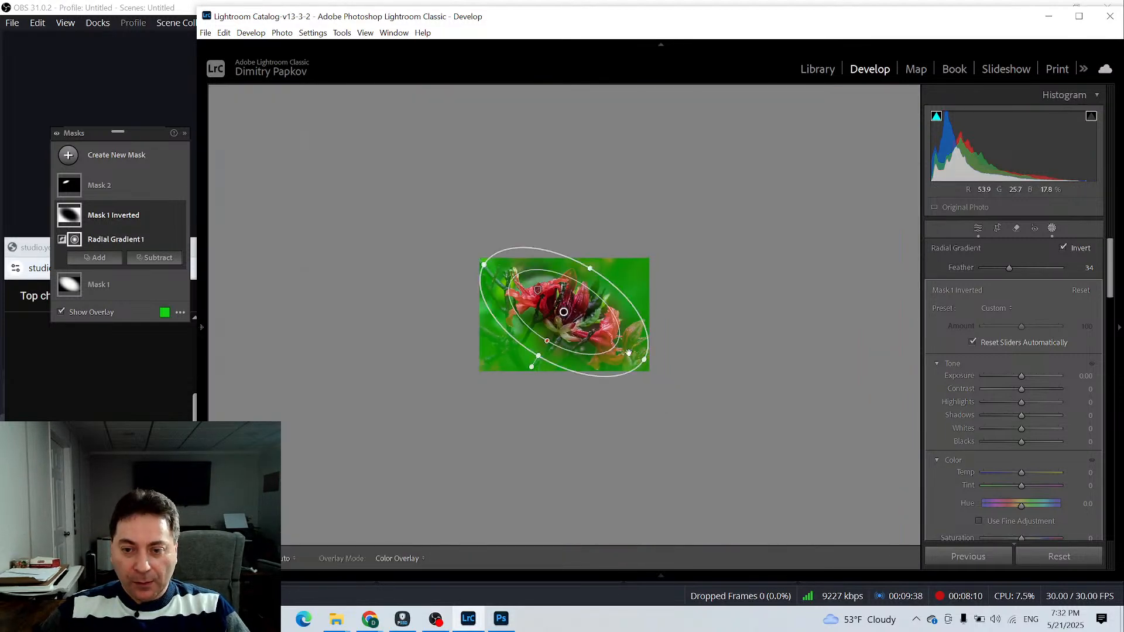
drag(628, 353, 738, 415)
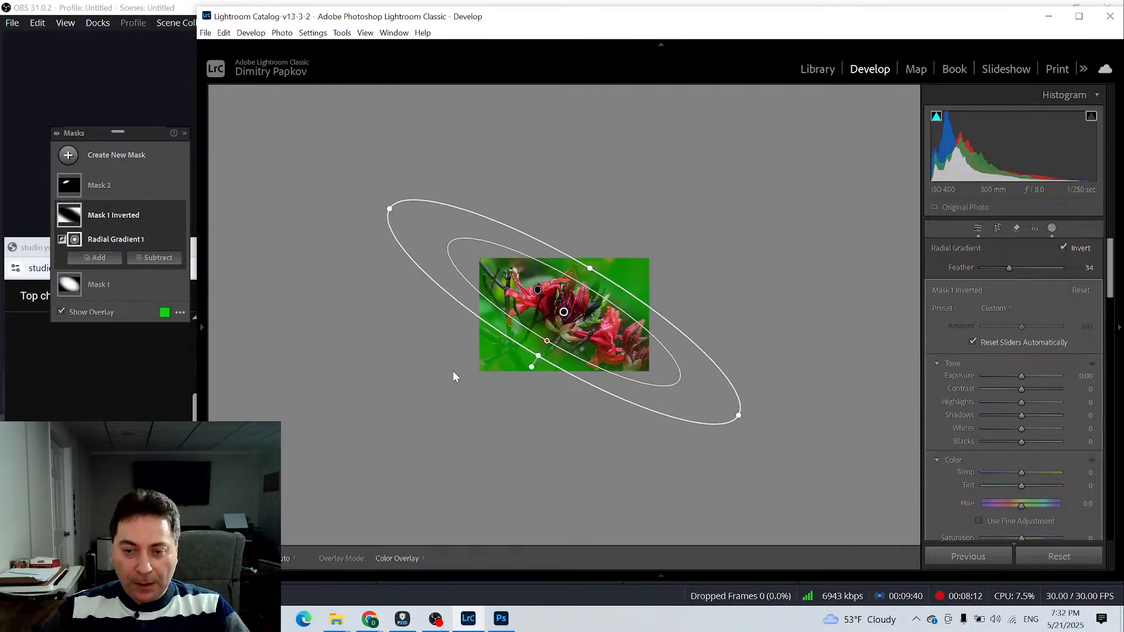
drag(678, 372, 684, 383)
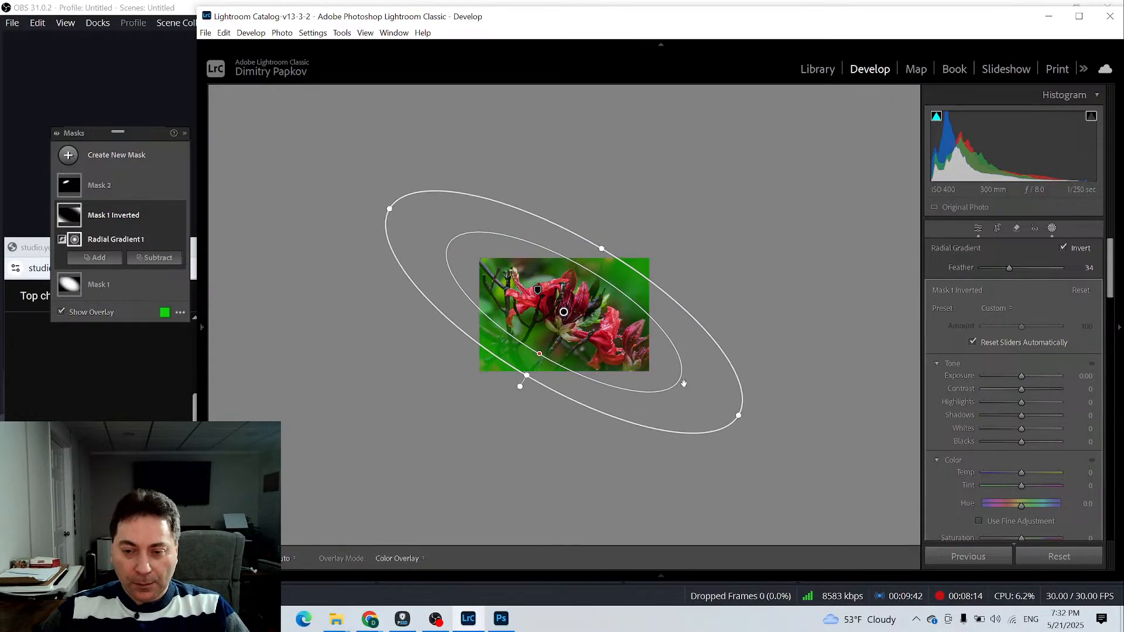
drag(736, 416, 673, 376)
mouse_move(600, 247)
mouse_down()
mouse_move(620, 241)
mouse_move(606, 259)
mouse_up()
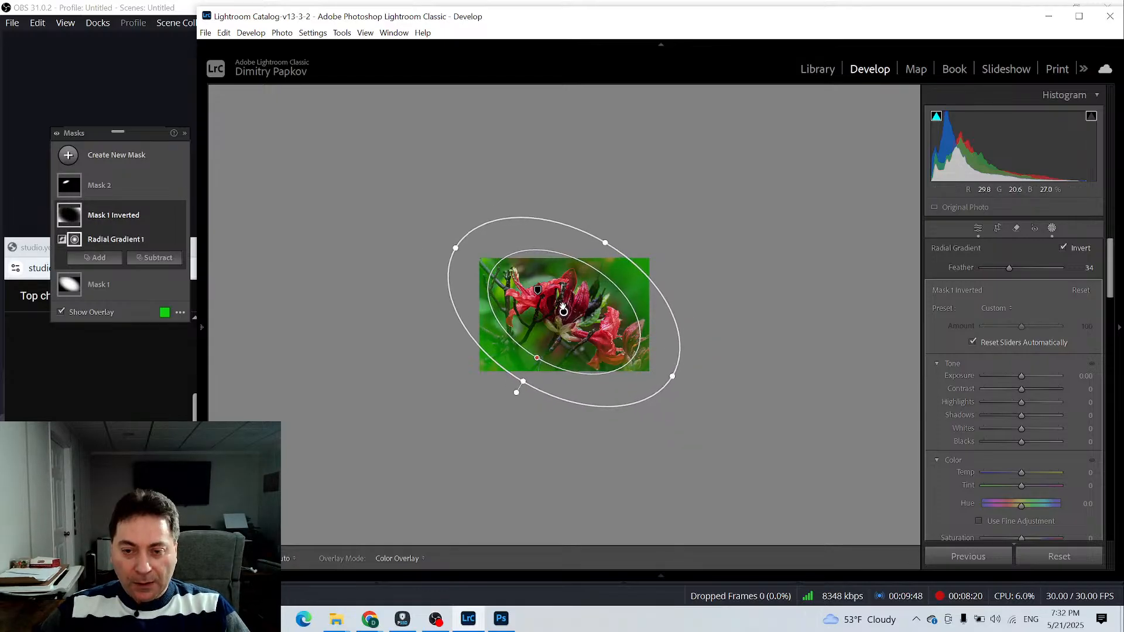
drag(564, 307, 567, 315)
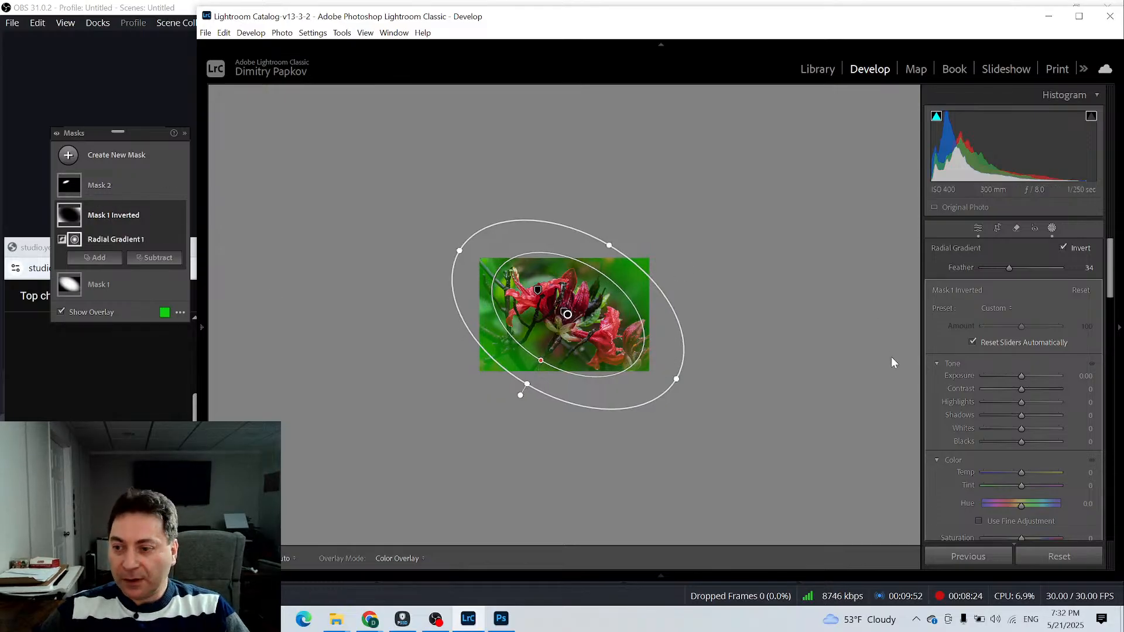
Set the exposure of Mask 1 Inverted to -0.98 with the mask overlay hidden and the photo fitted to the view
mouse_move(205, 314)
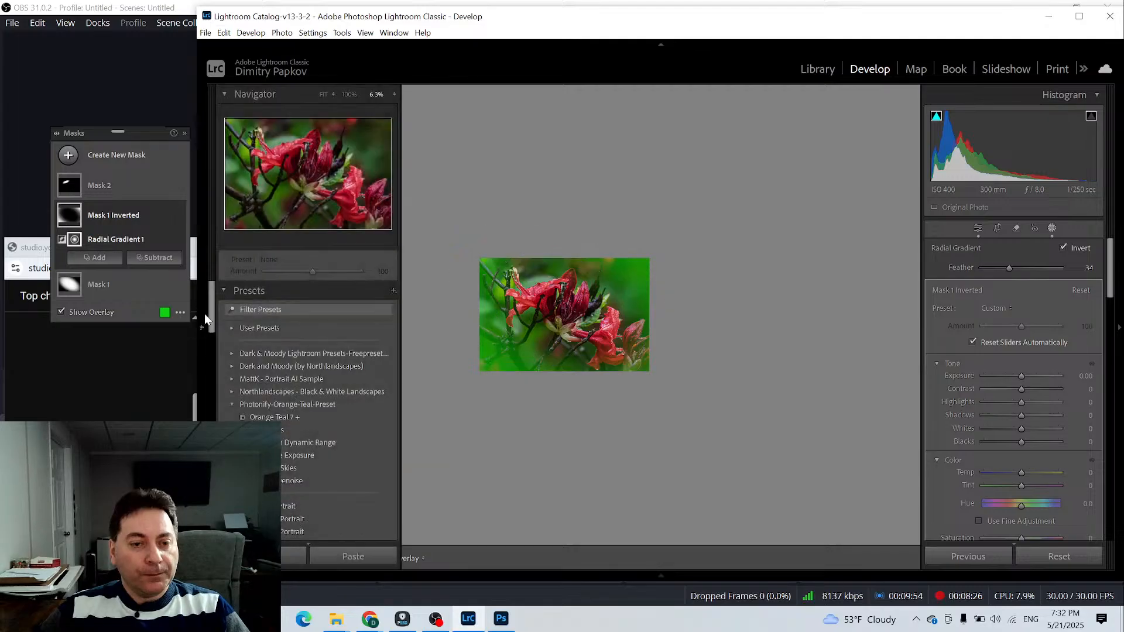
click(326, 95)
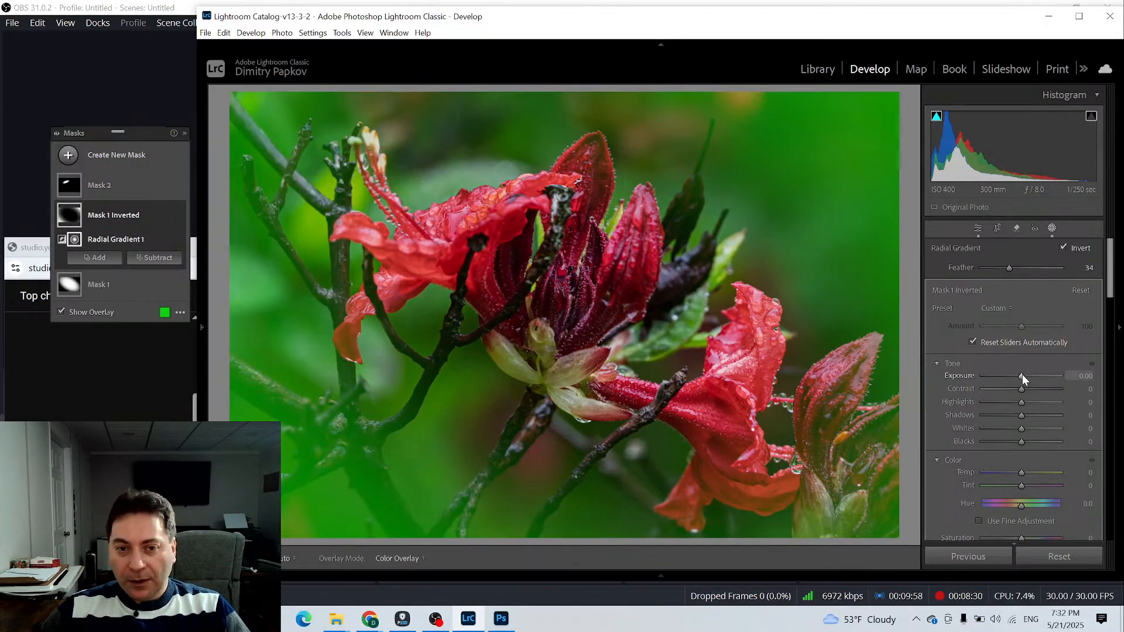
key(o)
mouse_move(1022, 375)
mouse_down()
mouse_move(1000, 374)
mouse_move(1013, 374)
mouse_up()
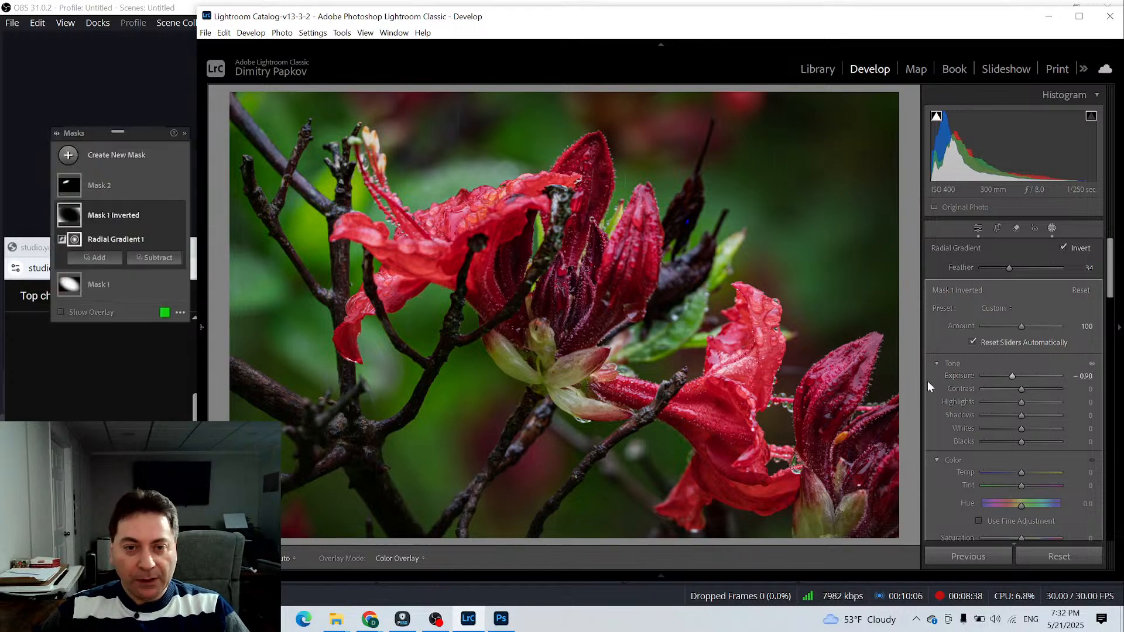
Add a diagonal linear gradient mask fading in from the photo's upper-left corner and set its exposure to -0.51
click(66, 157)
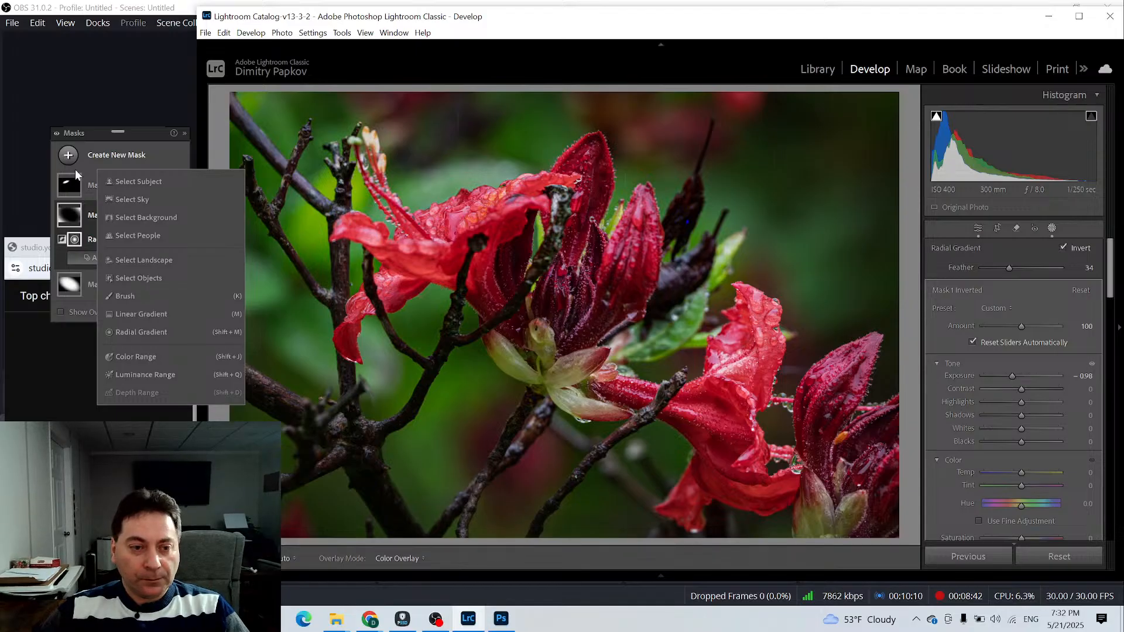
click(117, 317)
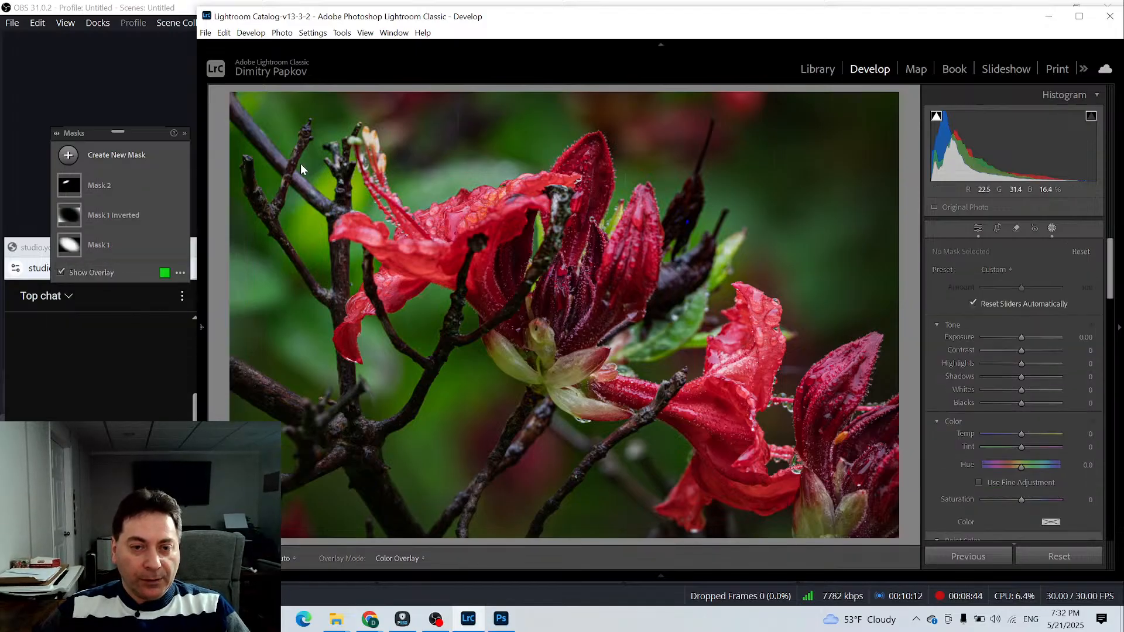
drag(303, 141, 415, 290)
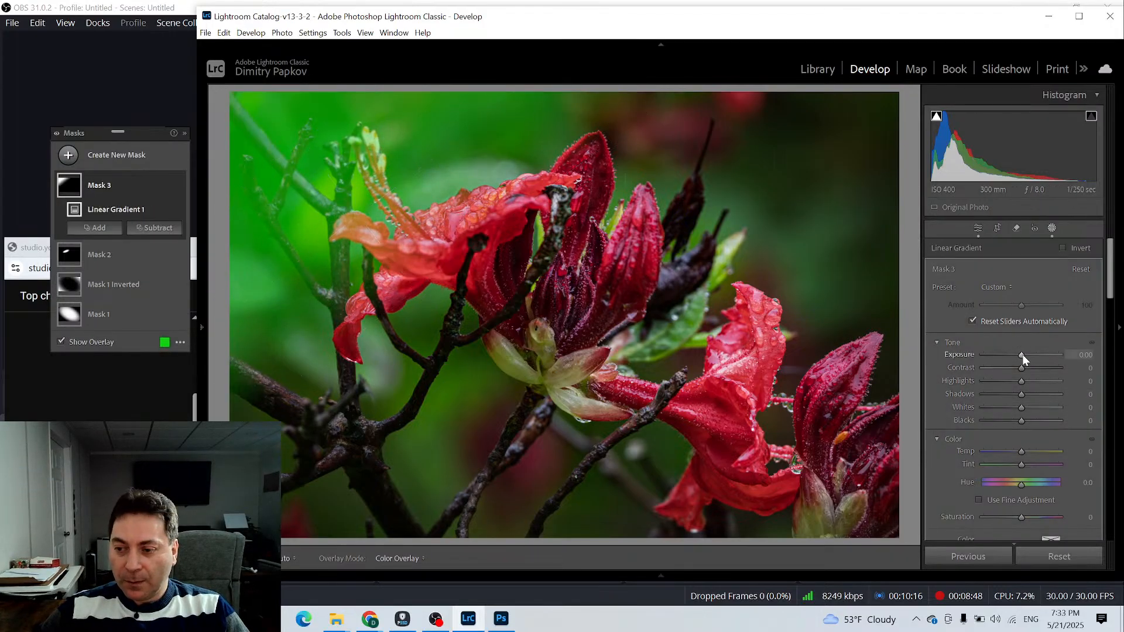
key(o)
drag(1024, 354, 1017, 355)
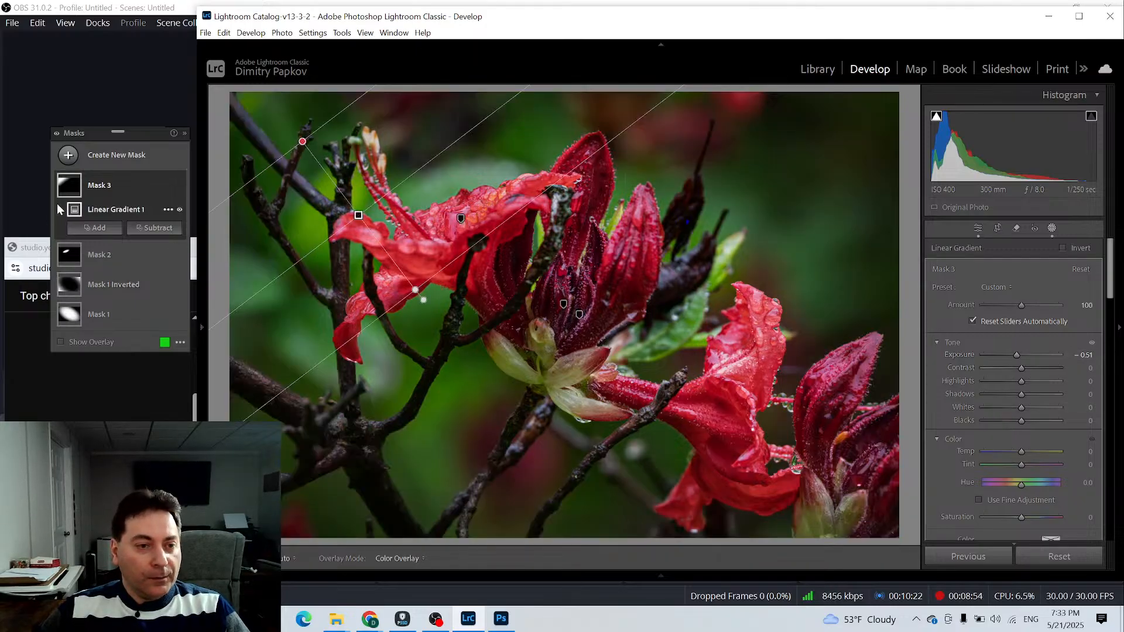
Set the shadows to 20 on Mask 1 Inverted and to 40 on Mask 1
click(62, 287)
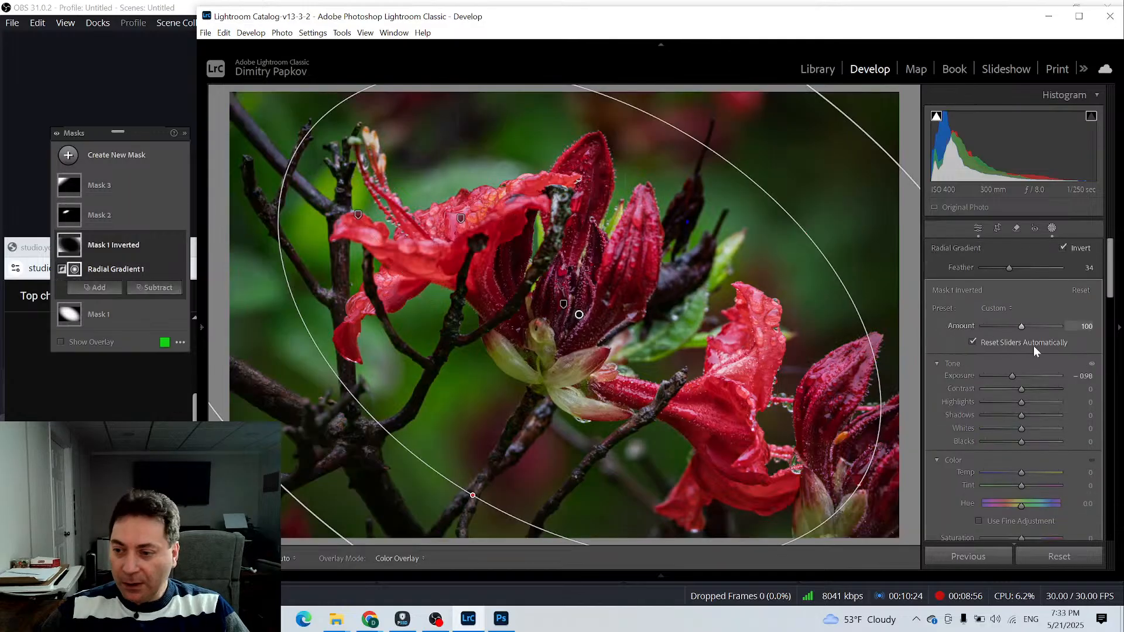
mouse_move(1024, 418)
mouse_down()
mouse_move(1070, 417)
mouse_move(1027, 416)
mouse_up()
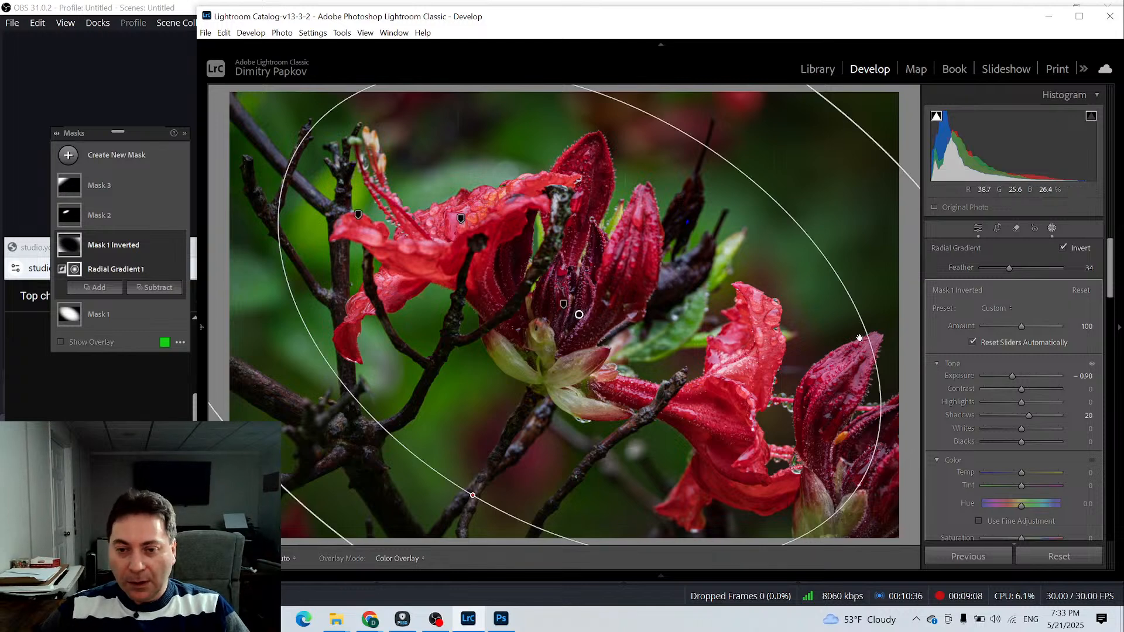
click(82, 315)
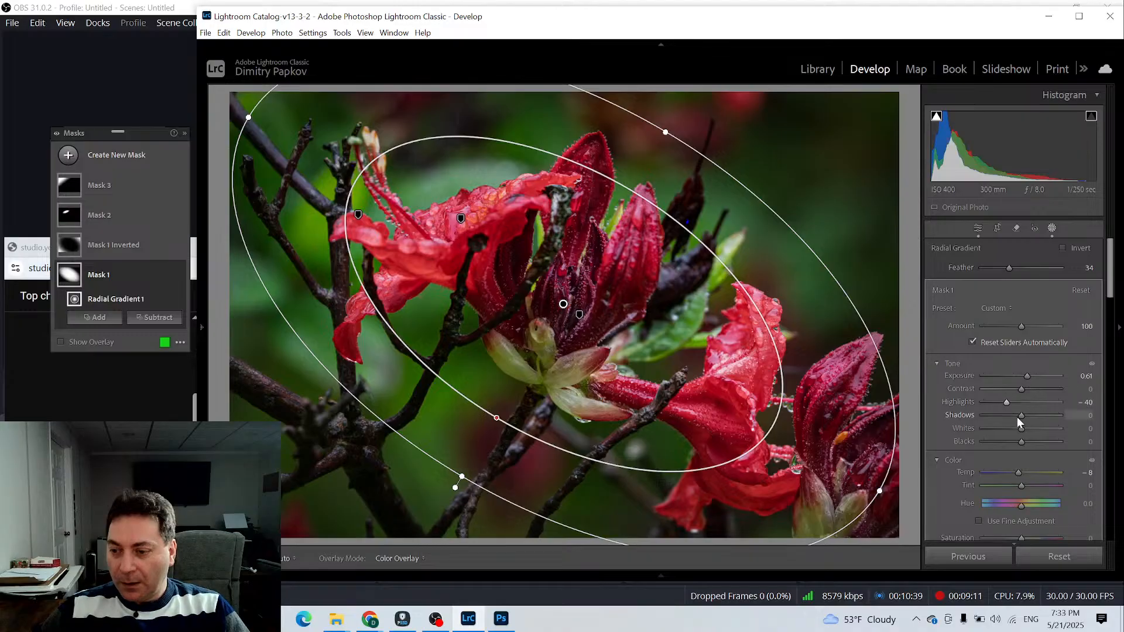
mouse_move(1017, 417)
mouse_down()
mouse_move(1044, 418)
mouse_move(1013, 416)
mouse_up()
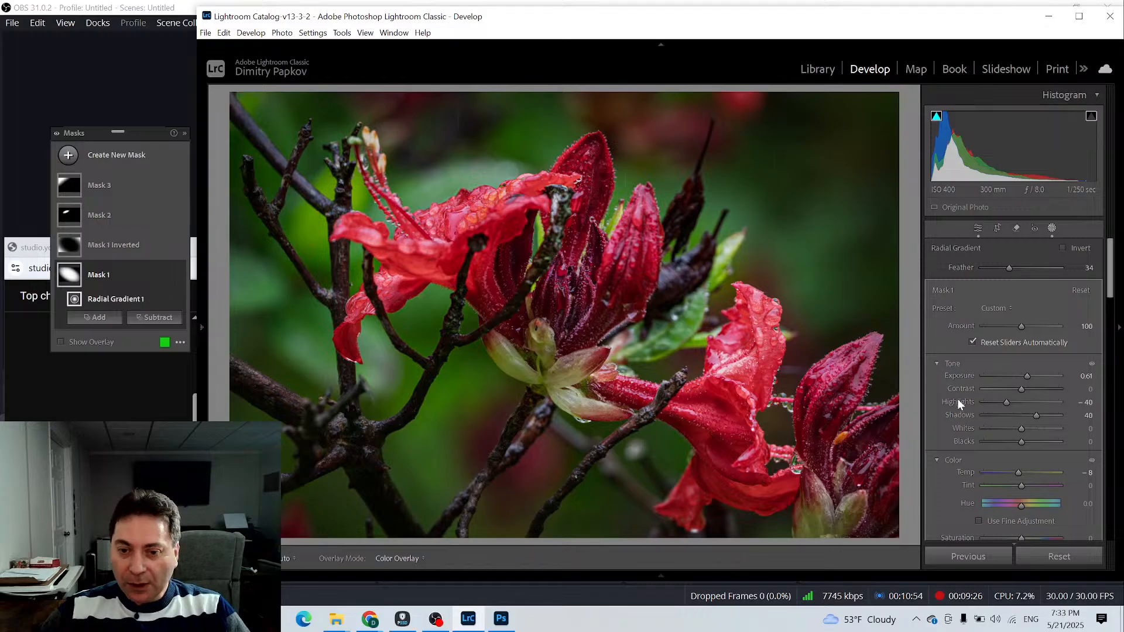
In the global Color Mixer, set luminance to red +2, orange +19, yellow +24 and green -28, and orange saturation to +19
scroll(1052, 395, down, 3)
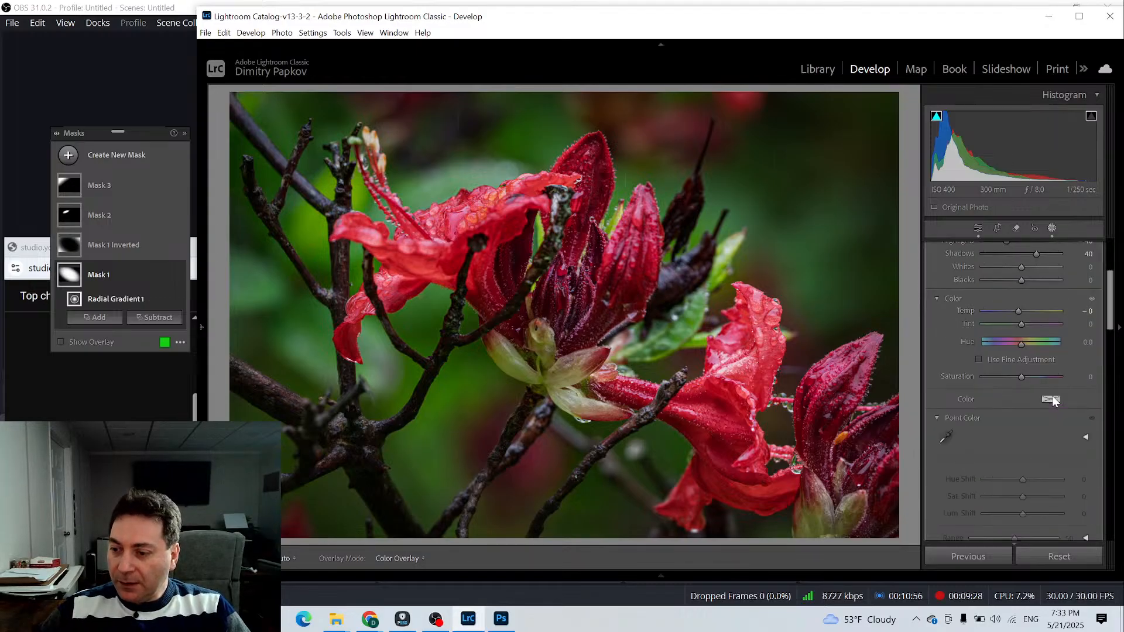
scroll(1052, 396, down, 4)
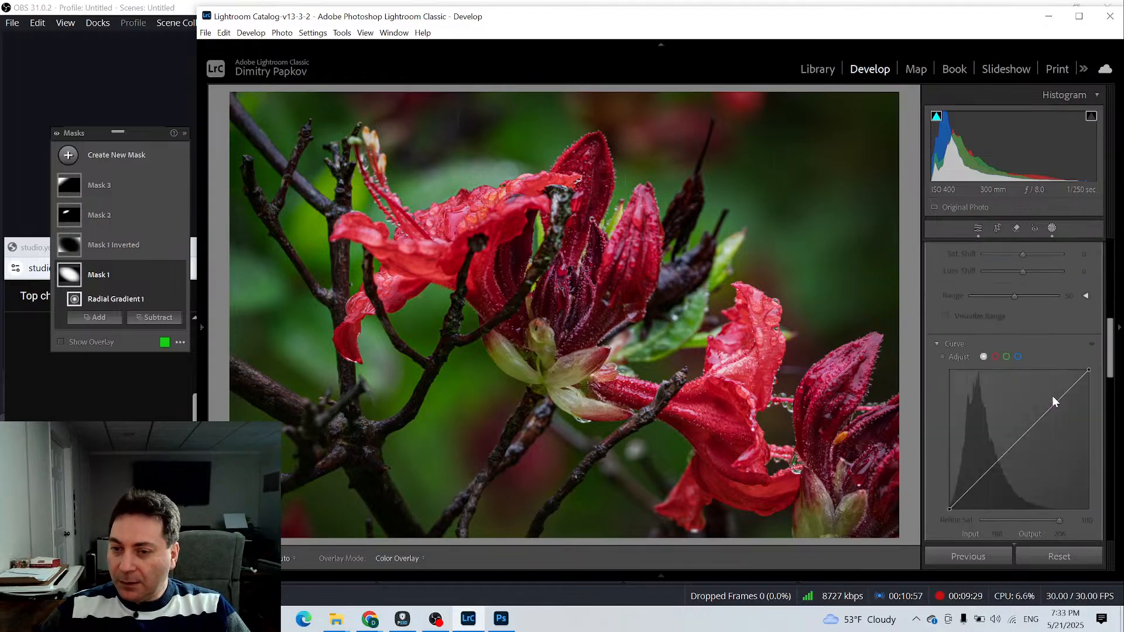
click(980, 230)
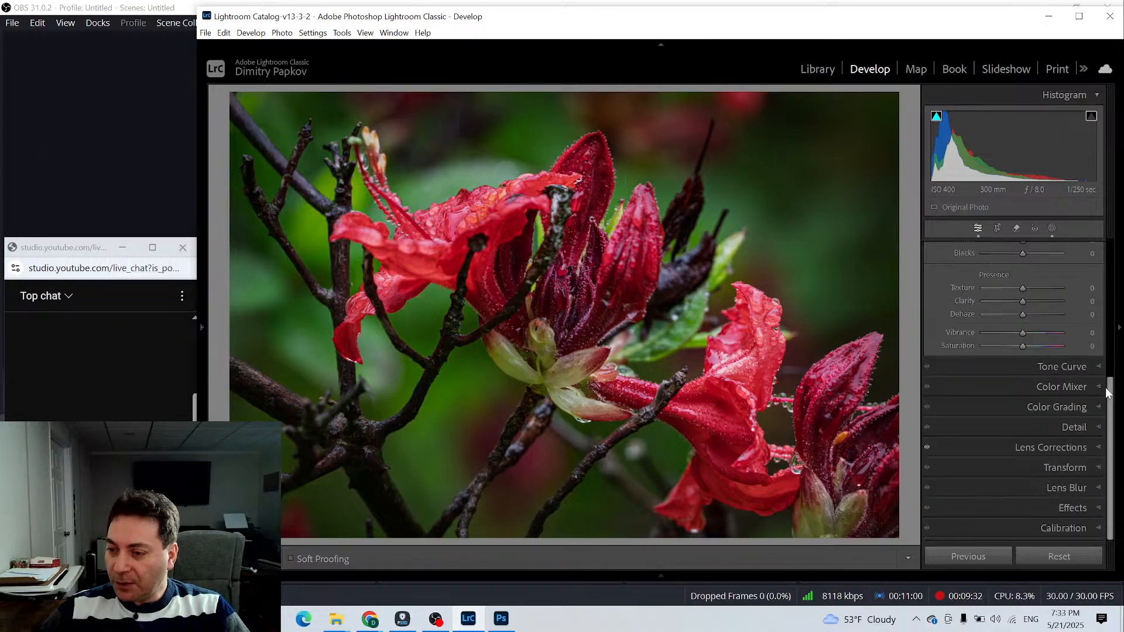
click(1097, 388)
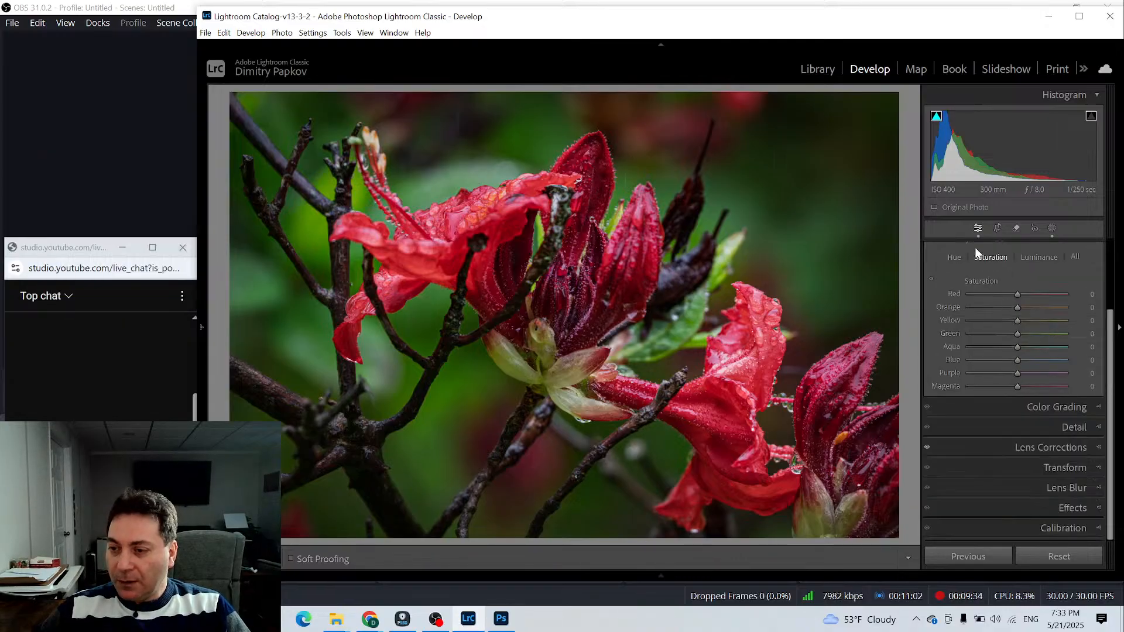
click(1039, 257)
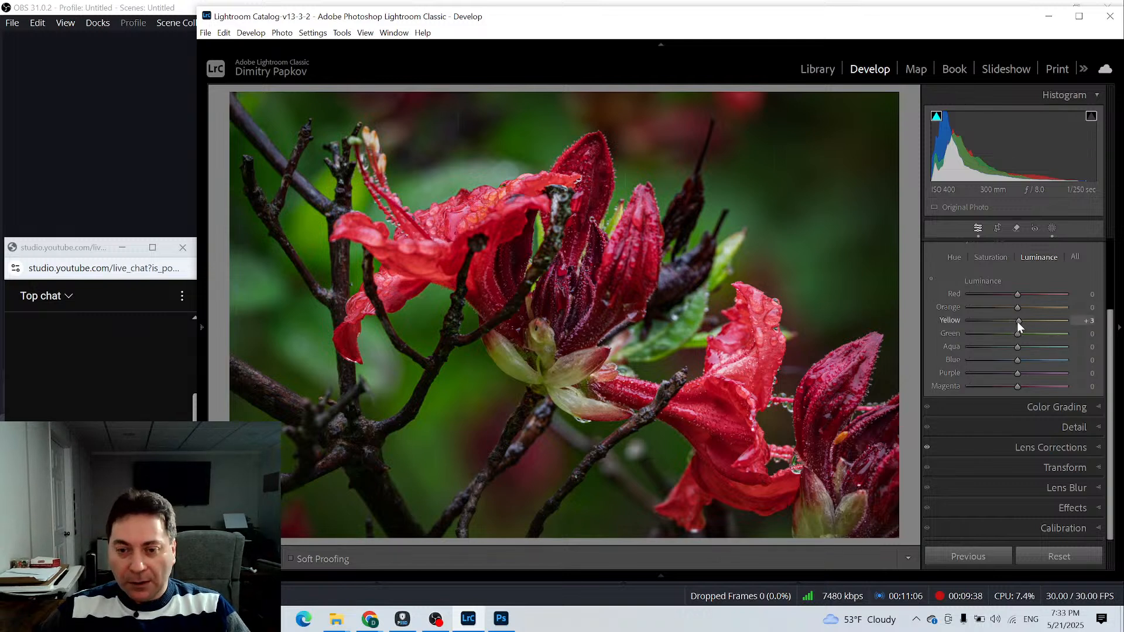
mouse_move(1017, 321)
mouse_down()
mouse_move(1048, 317)
mouse_move(970, 322)
mouse_move(1050, 321)
mouse_move(993, 332)
mouse_move(1043, 324)
mouse_move(1019, 307)
mouse_move(1039, 307)
mouse_move(1024, 309)
mouse_move(1035, 296)
mouse_move(1016, 300)
mouse_up()
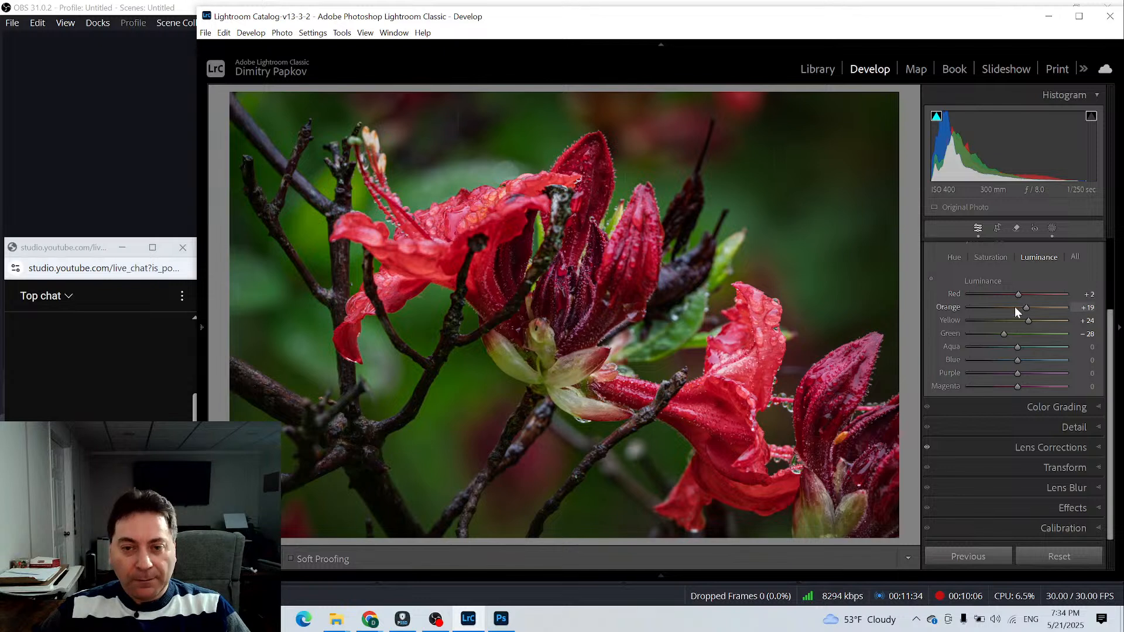
click(986, 257)
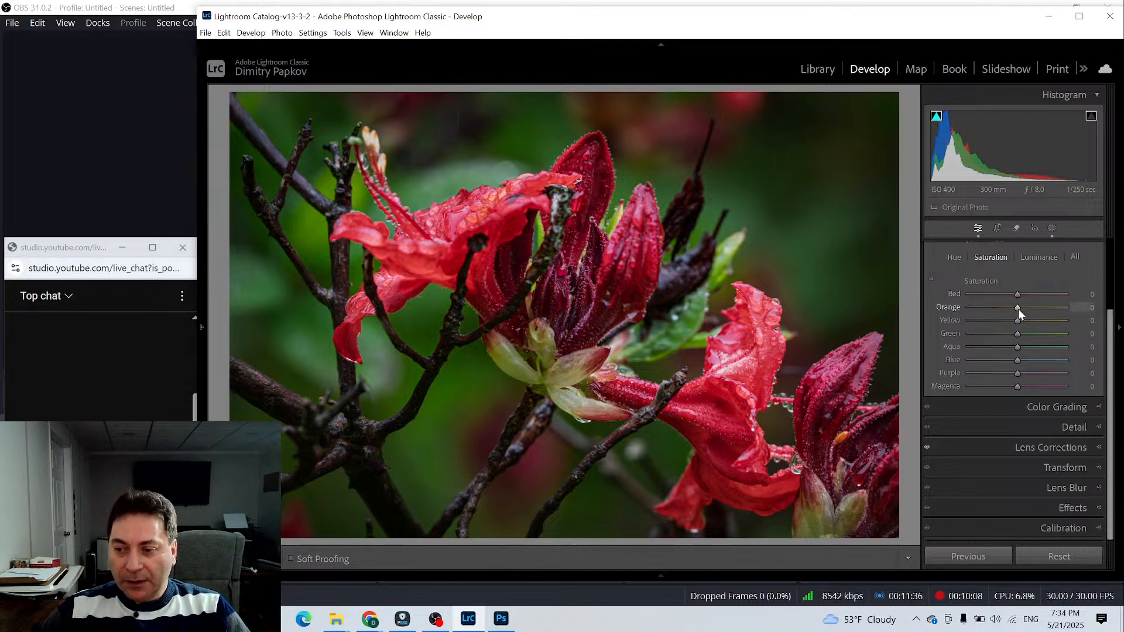
drag(1018, 308, 1026, 308)
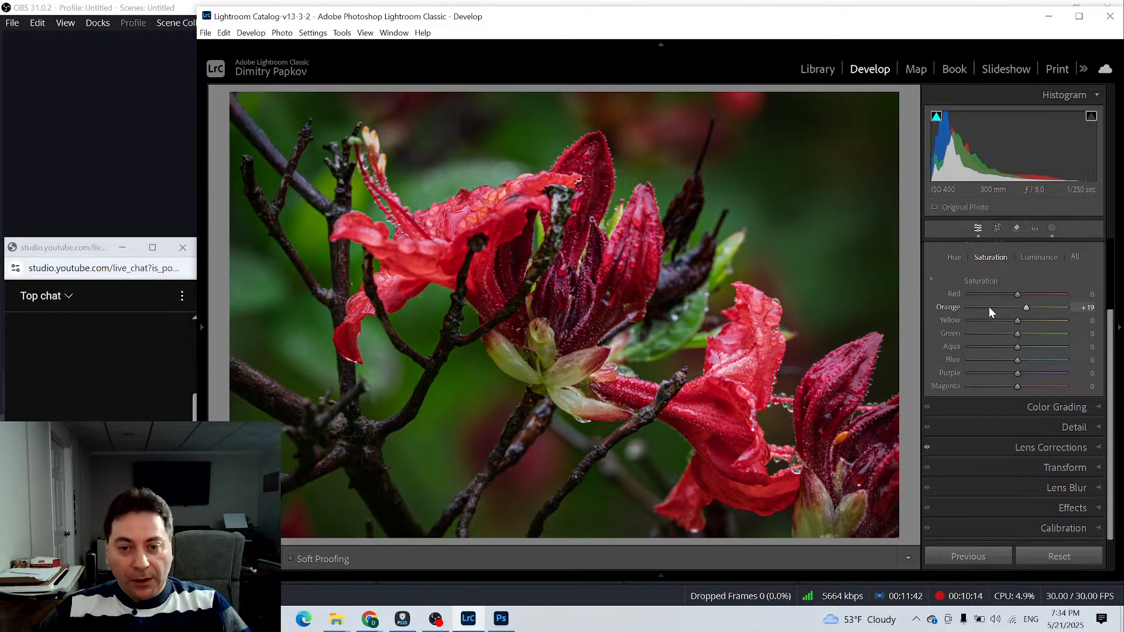
Set the temperature of Mask 1 Inverted to -20
click(1052, 229)
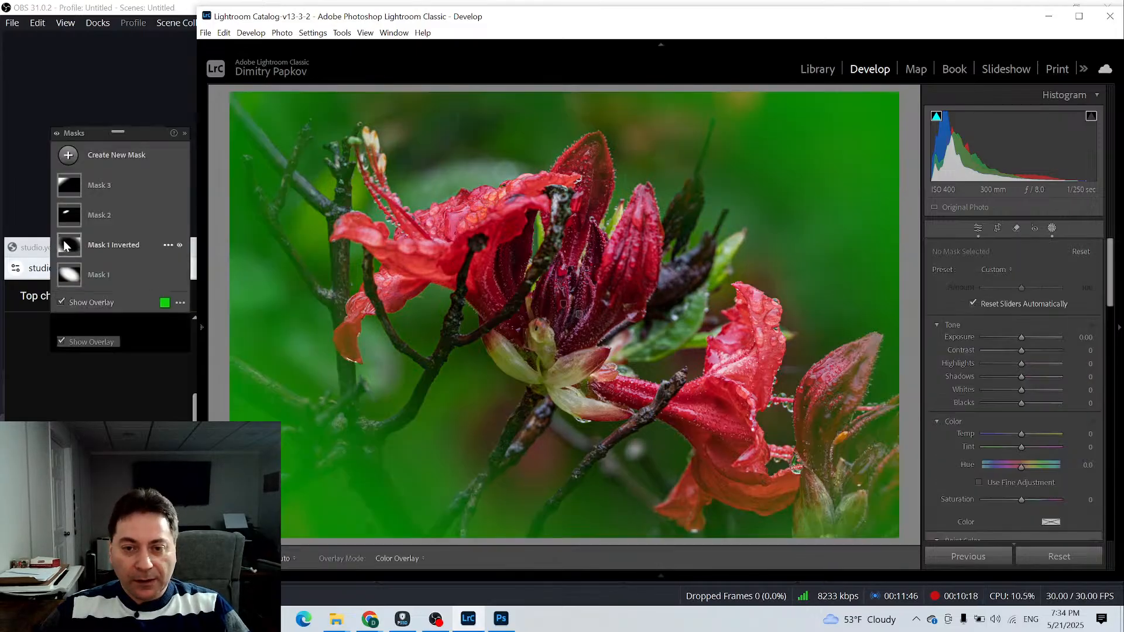
click(65, 245)
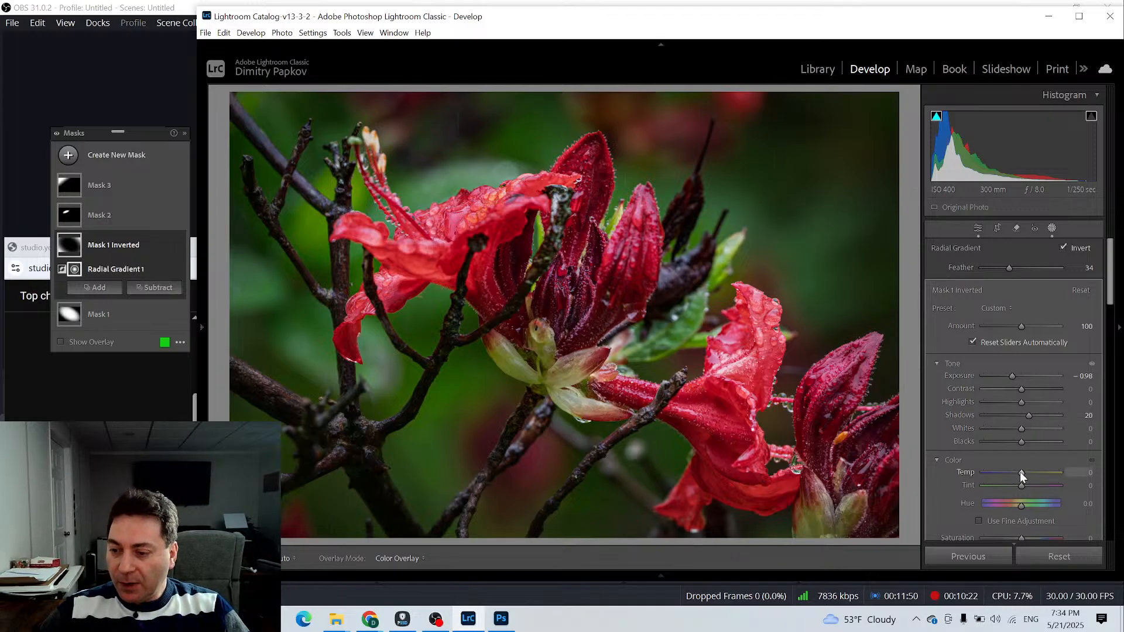
mouse_move(1017, 474)
mouse_down()
mouse_move(988, 469)
mouse_move(1026, 469)
mouse_move(1013, 472)
mouse_up()
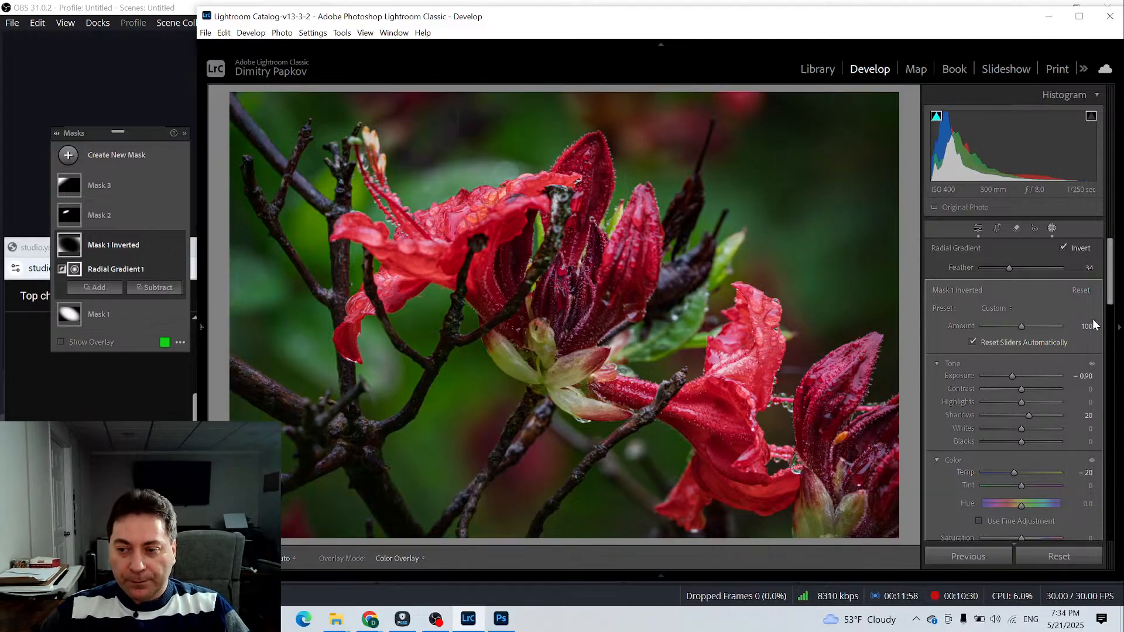
Add a radial gradient mask centred outside the photo's upper-left corner, with feather 100, tilted diagonally down toward the flowers
click(68, 155)
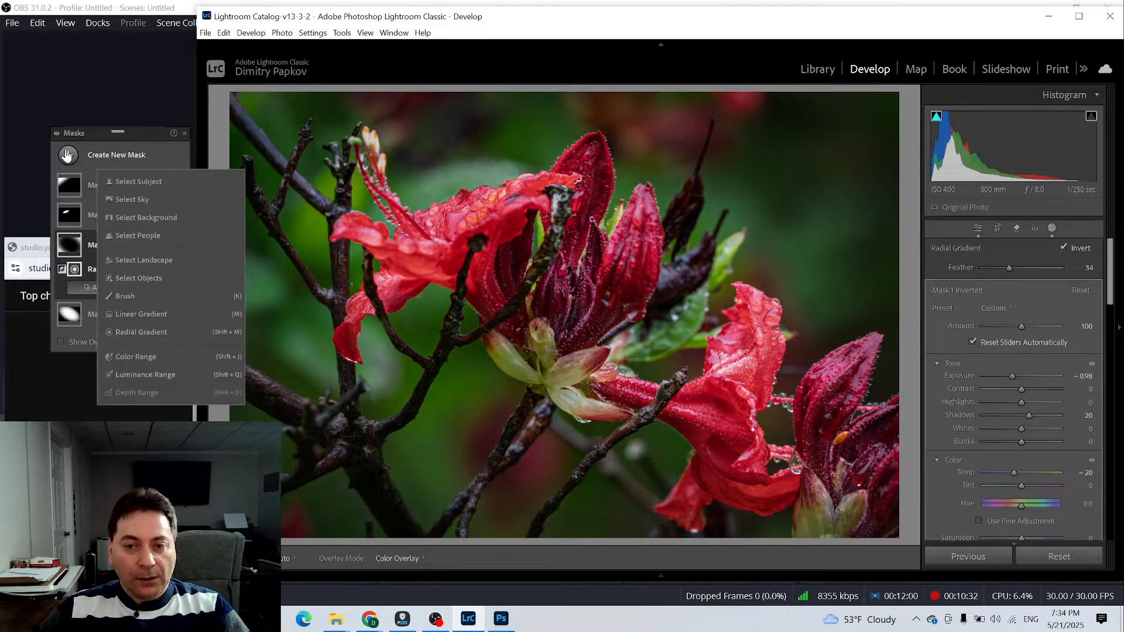
click(124, 331)
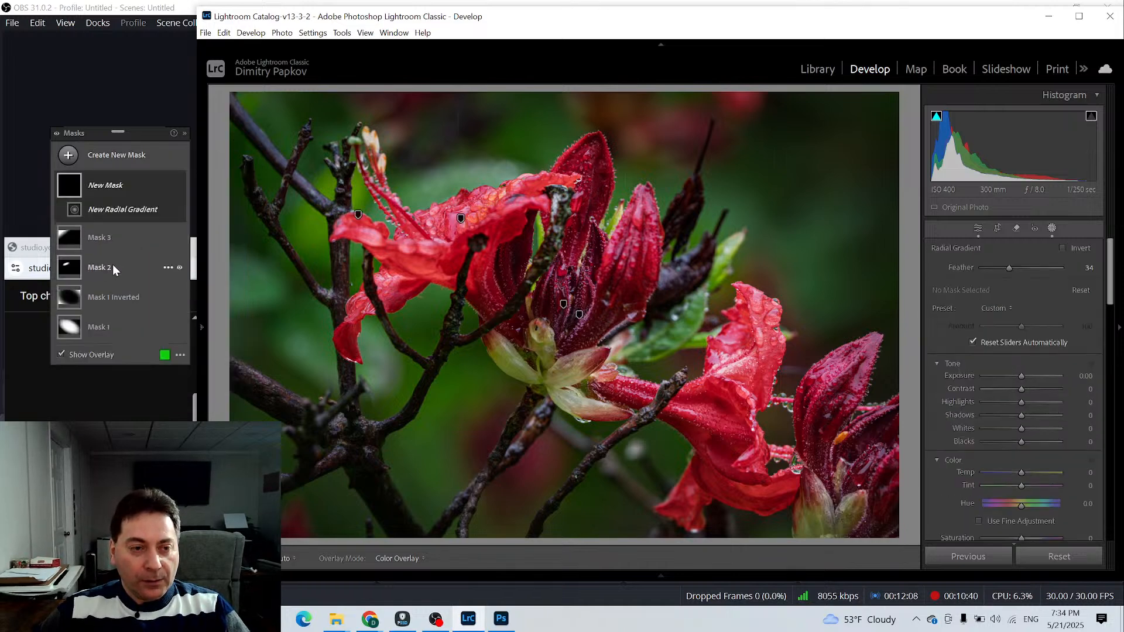
mouse_move(199, 331)
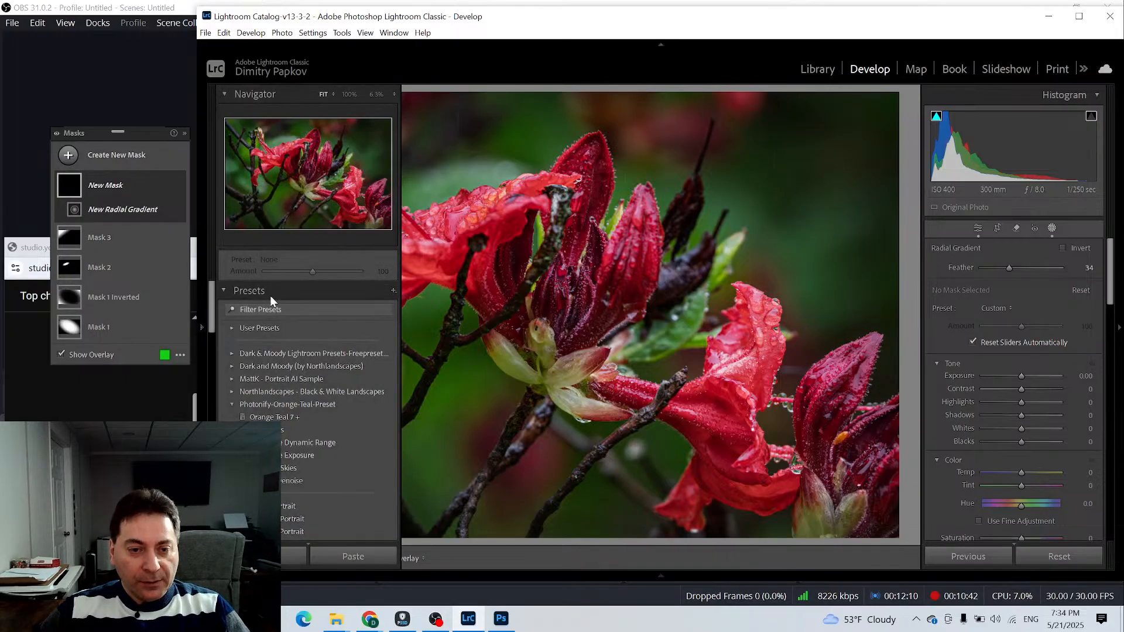
click(373, 96)
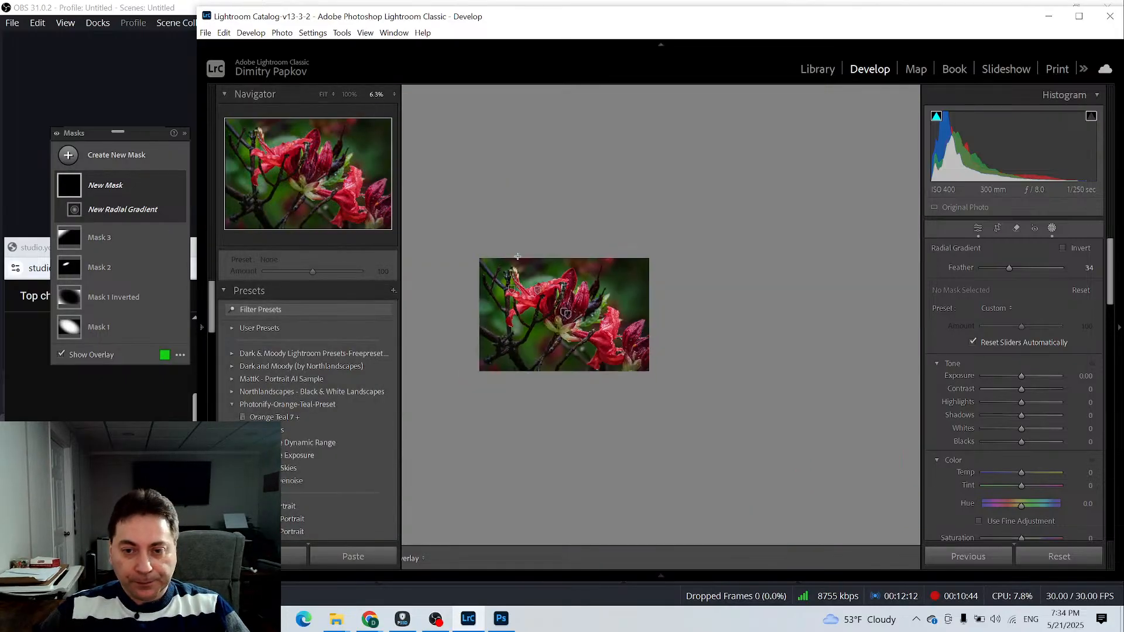
drag(448, 224, 562, 265)
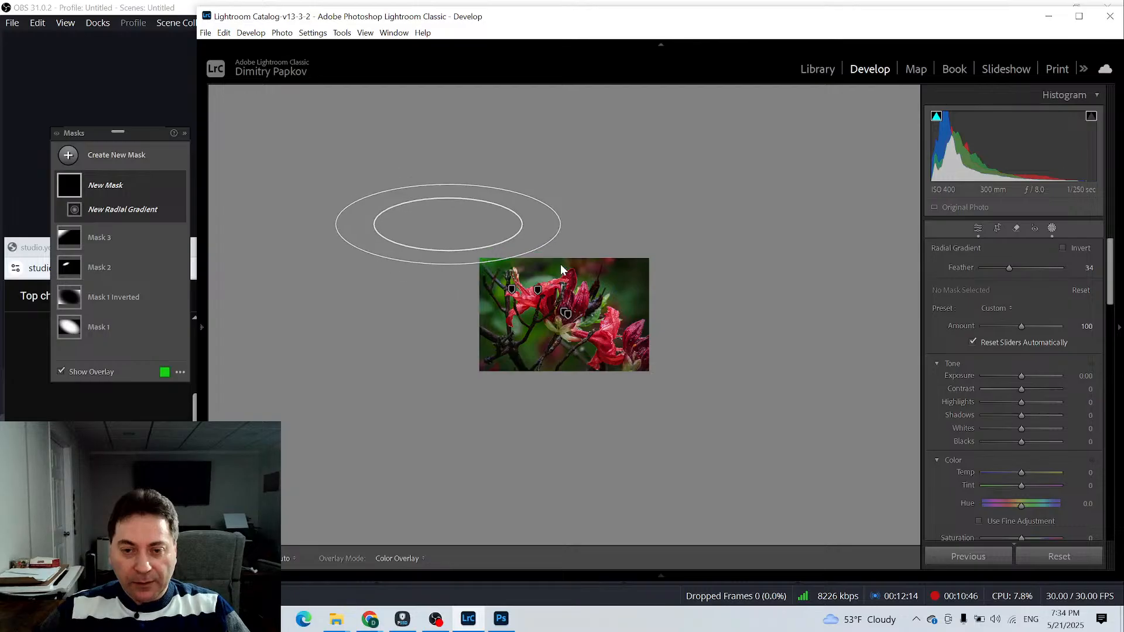
drag(458, 249, 448, 210)
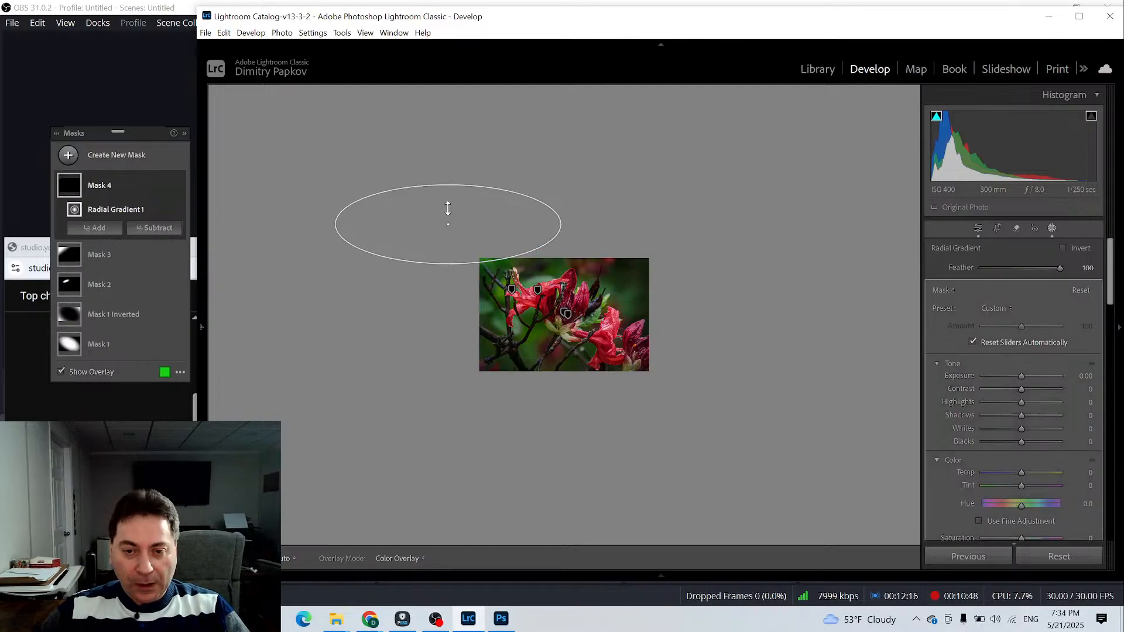
drag(578, 243, 563, 333)
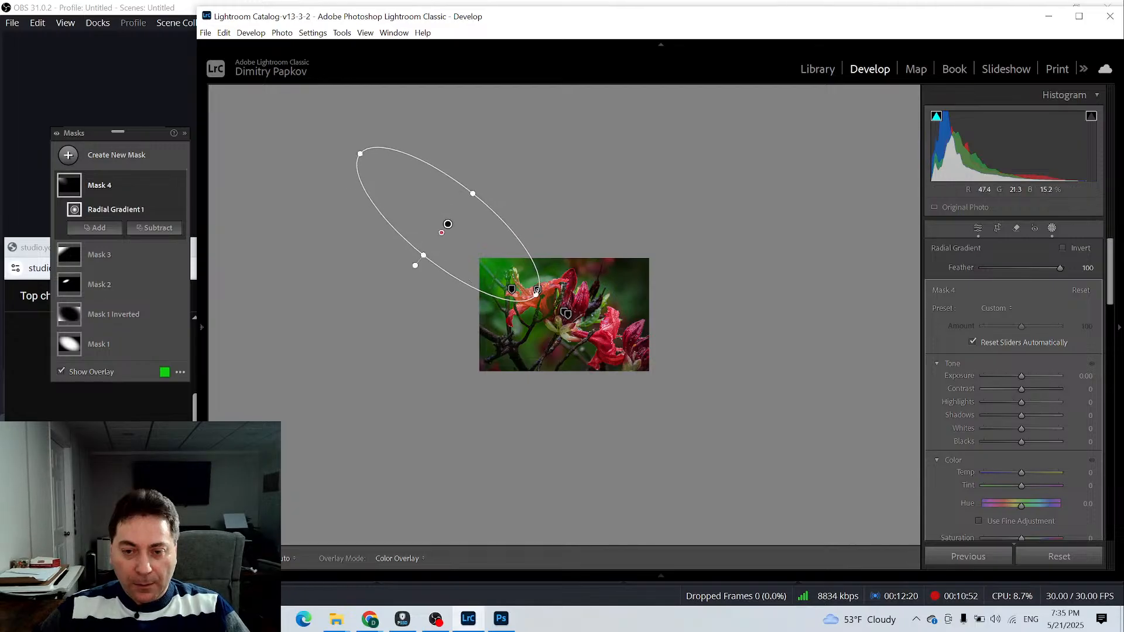
Stretch Mask 4's radial gradient diagonally across the flowers, past the photo's lower-right corner, with the mask overlay shown
click(537, 291)
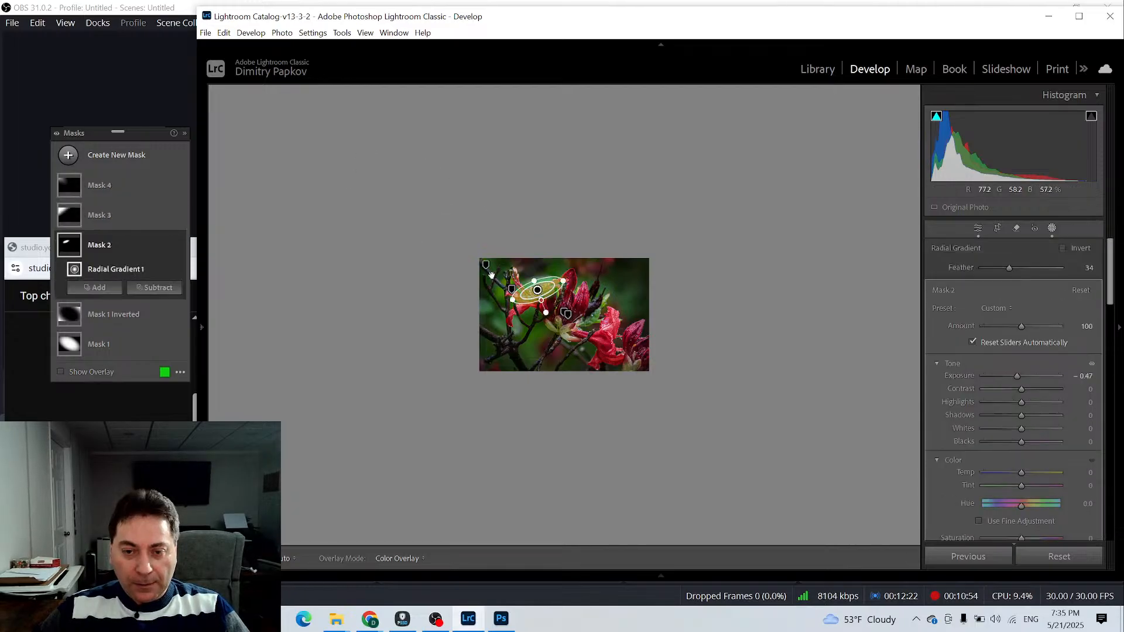
click(66, 179)
click(101, 373)
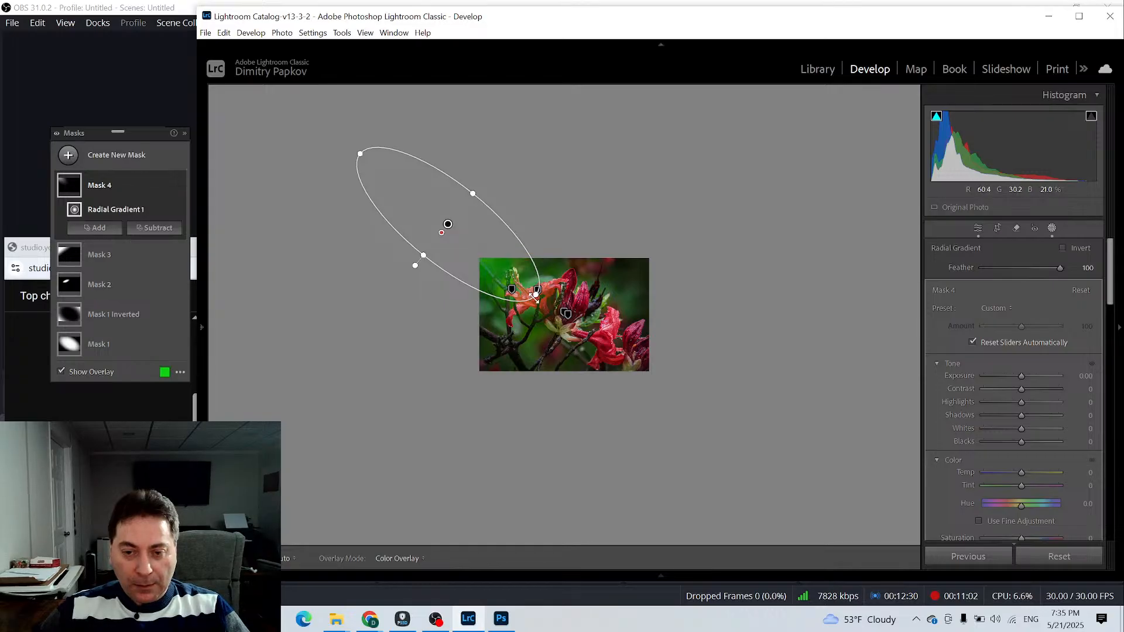
drag(537, 295, 678, 408)
drag(473, 192, 488, 188)
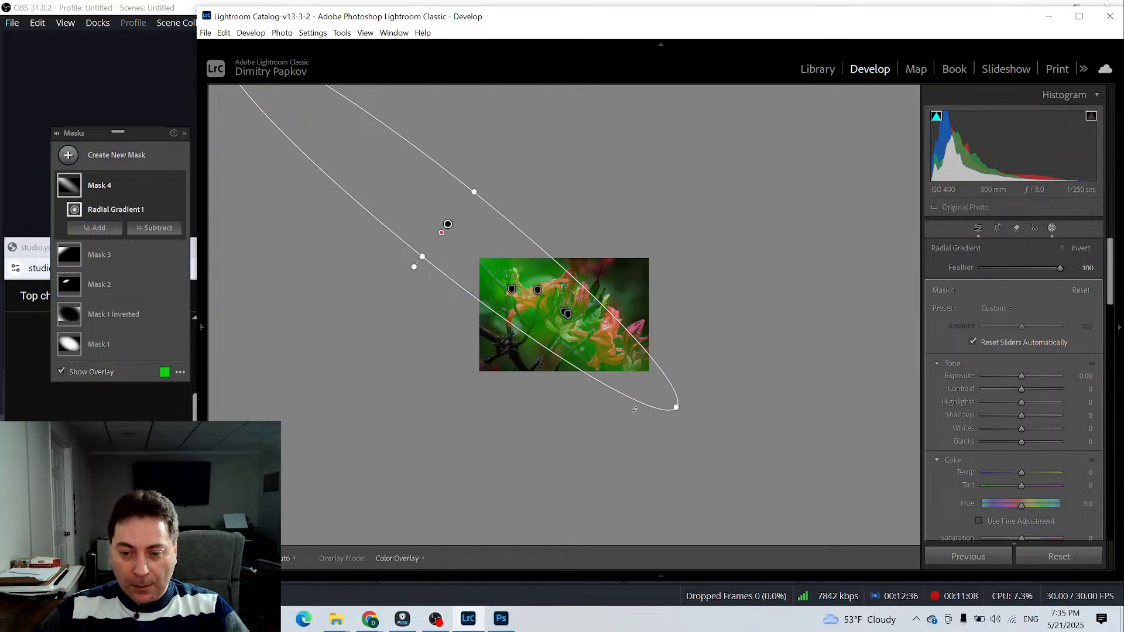
drag(634, 410, 651, 408)
Set the dehaze of Mask 4 to -21
scroll(1041, 433, down, 4)
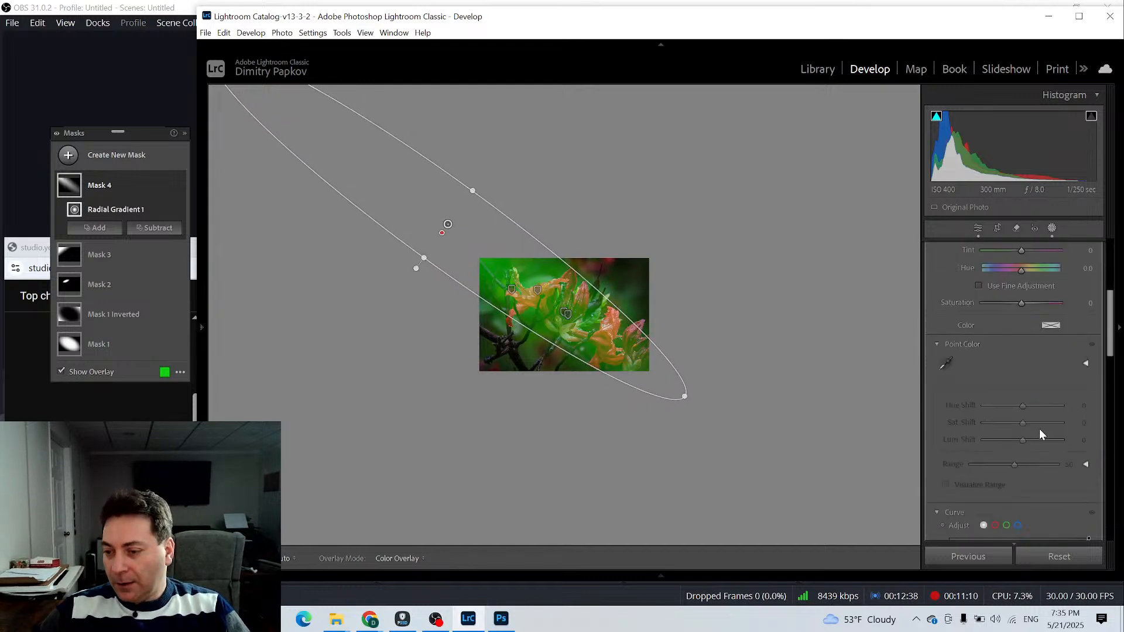
scroll(1039, 430, down, 8)
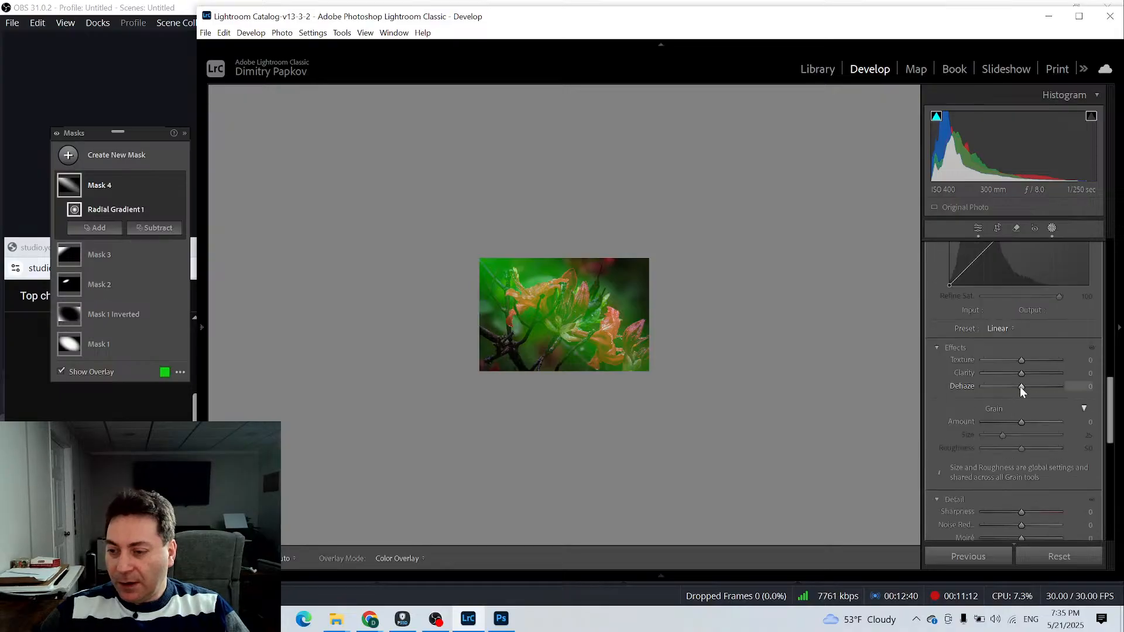
mouse_move(201, 327)
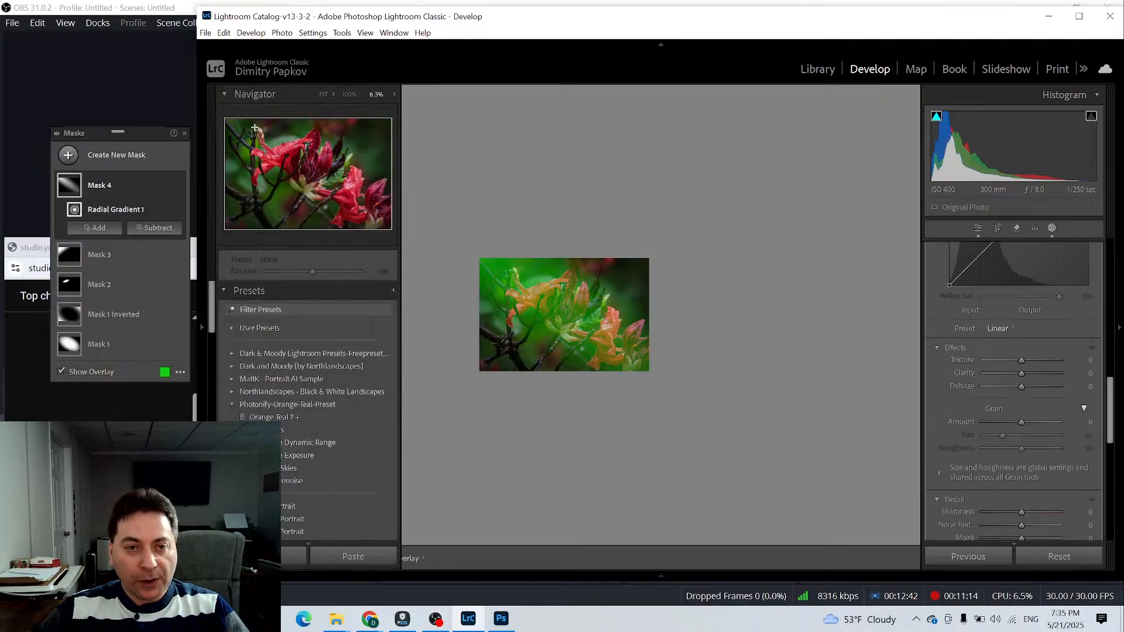
click(323, 95)
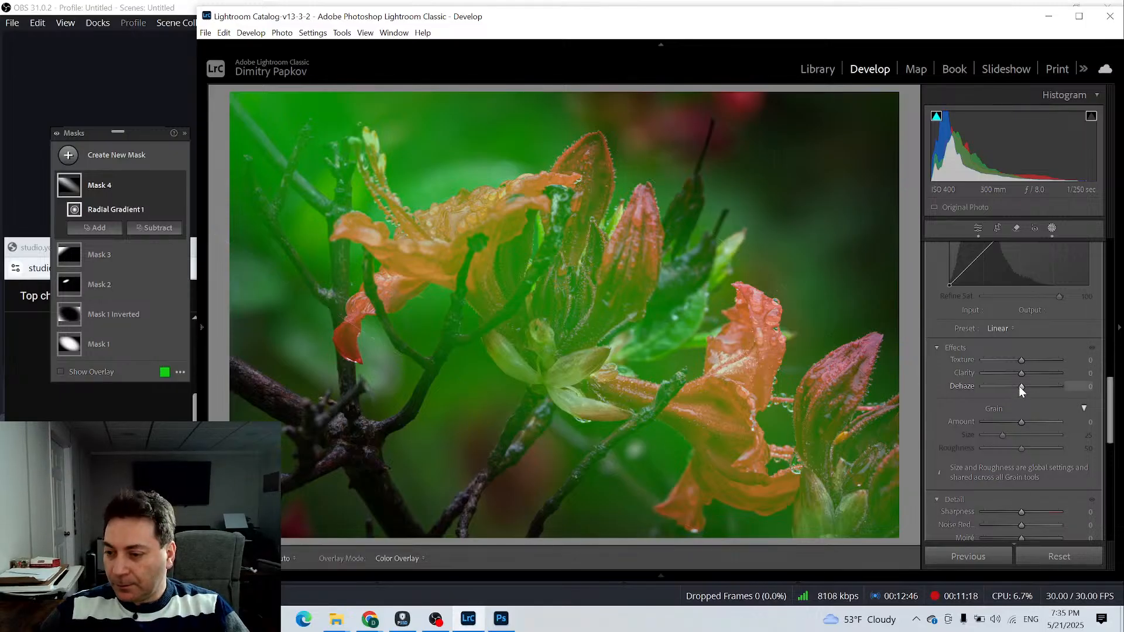
drag(1019, 386, 1013, 386)
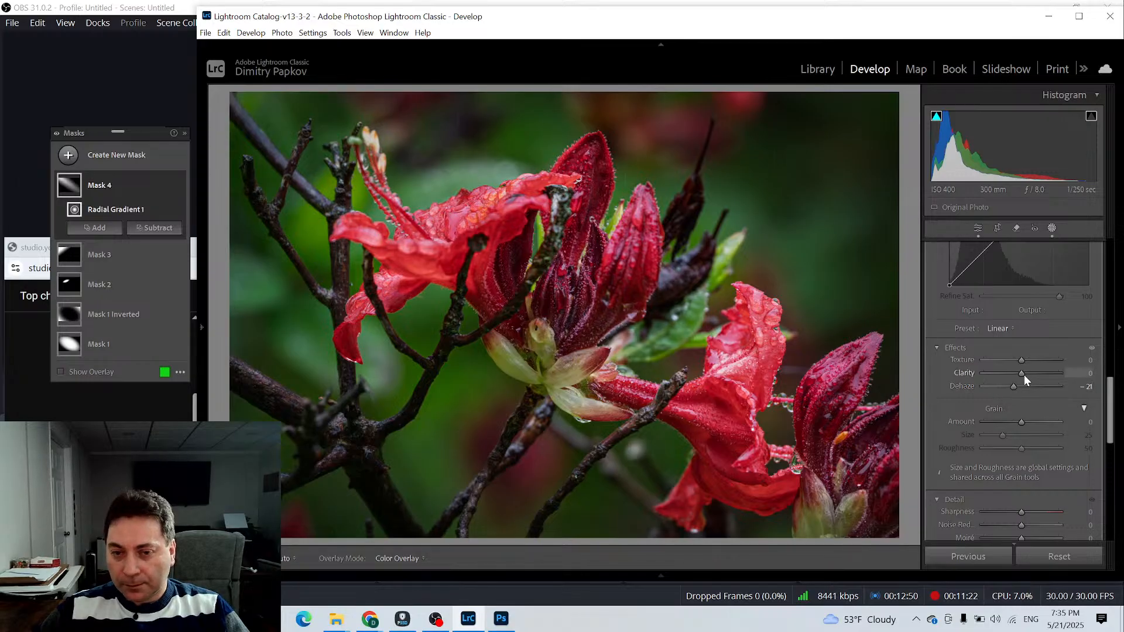
Set Mask 4's whites to 38, exposure to 0.23 and temperature to 12, and compare the photo with the mask off and on
scroll(1039, 409, up, 8)
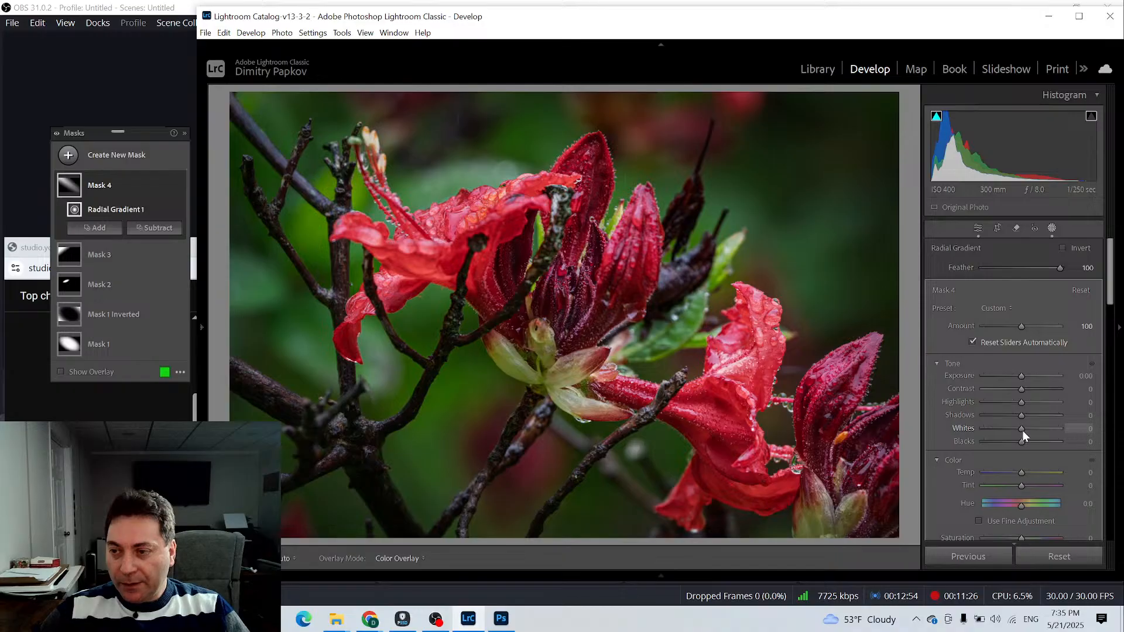
drag(1022, 431, 1038, 430)
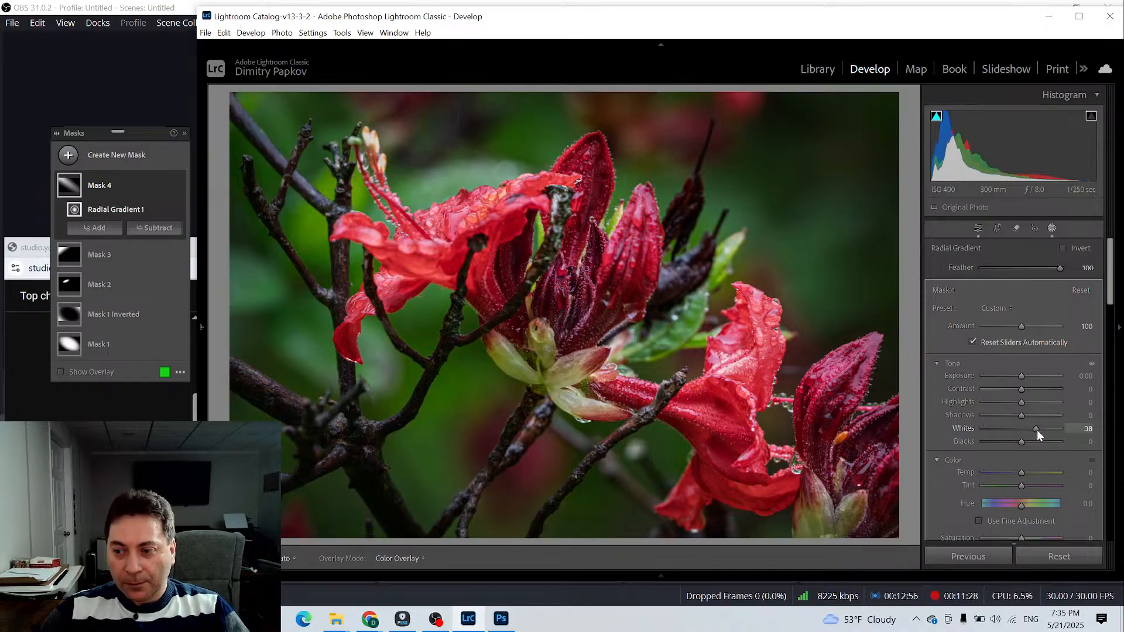
drag(1017, 376, 1020, 376)
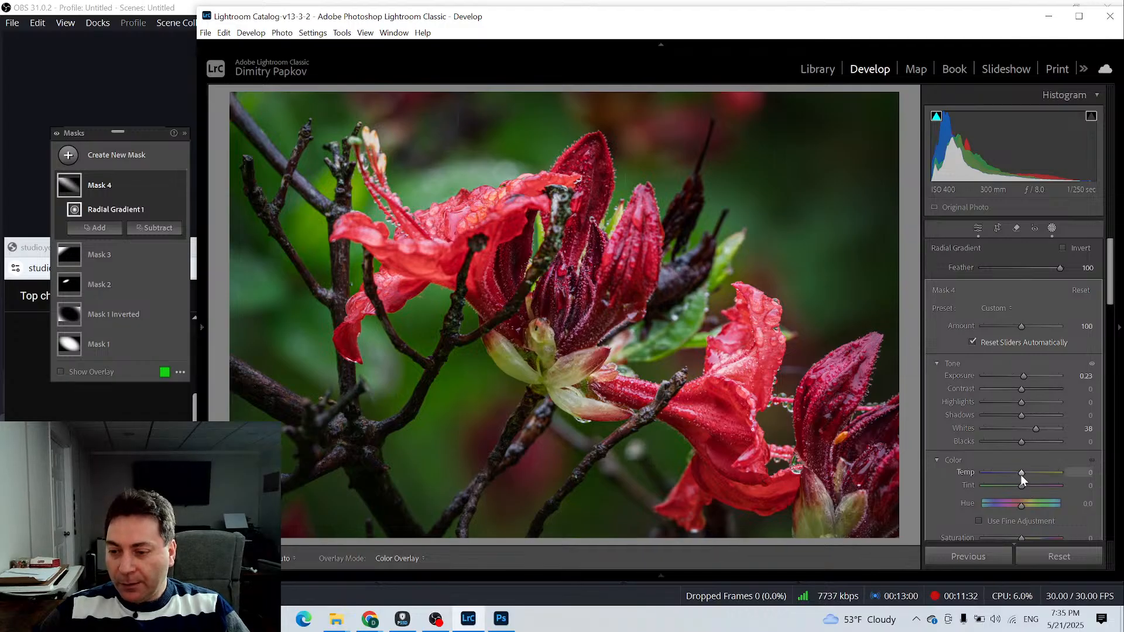
drag(1022, 479, 1025, 486)
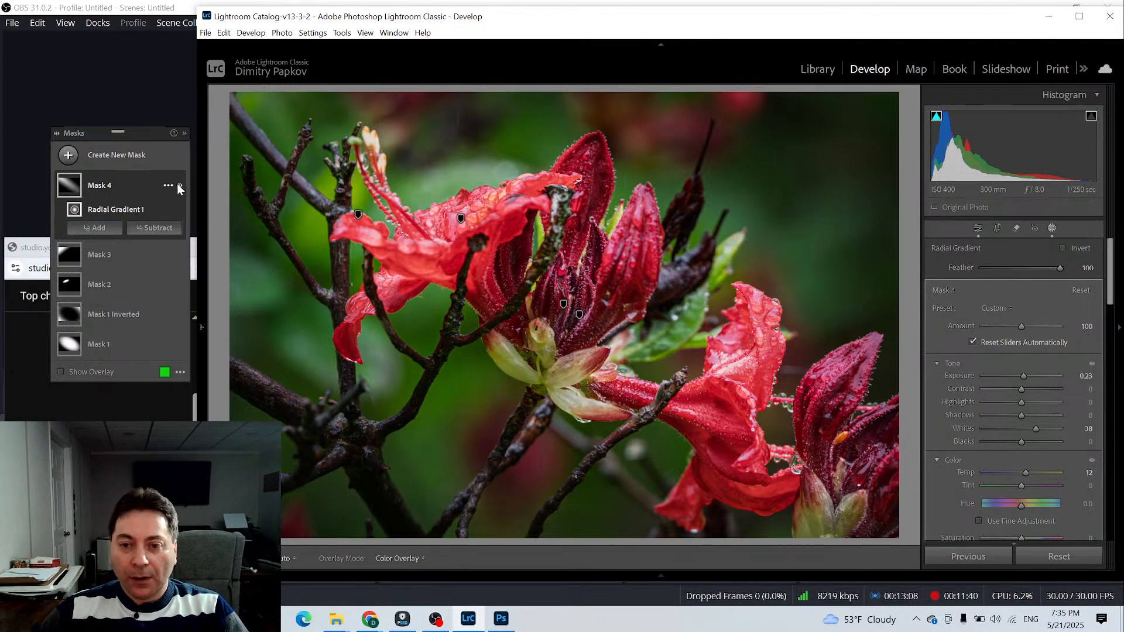
click(179, 185)
click(178, 185)
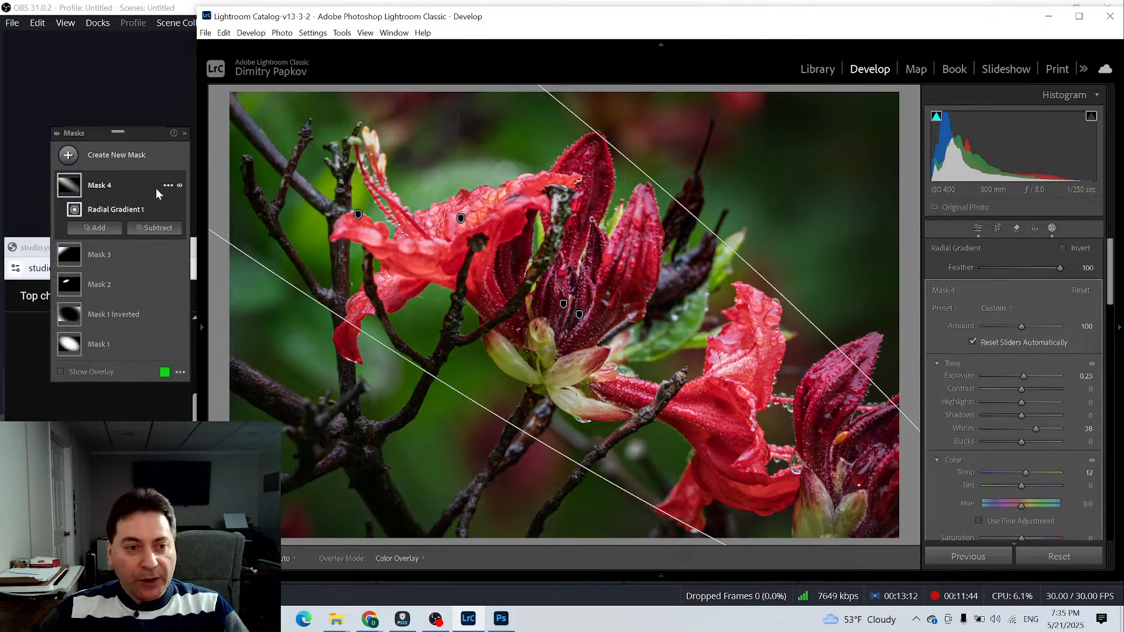
Intersect Mask 4 with a luminance range limited to the brighter tones, from 46/73 to 100/100
right_click(65, 188)
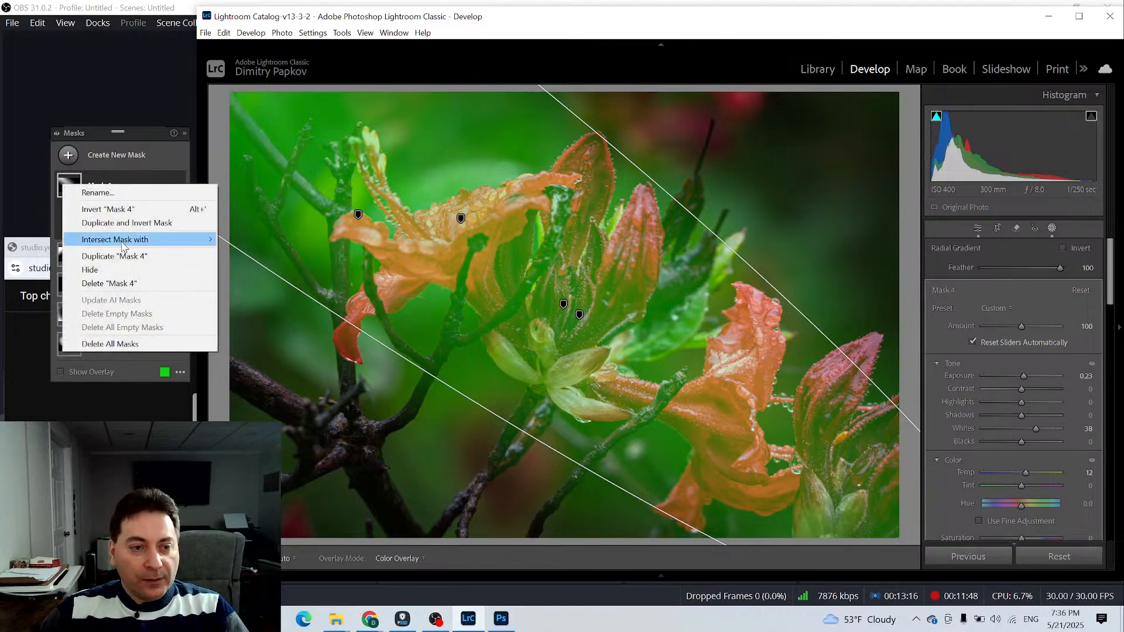
mouse_move(126, 241)
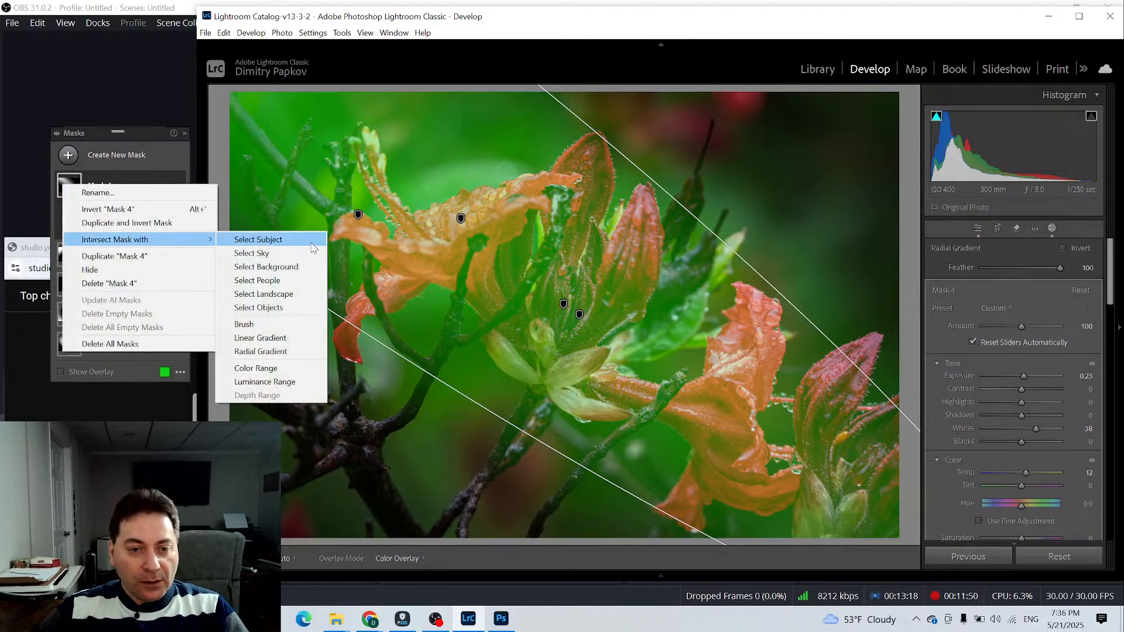
click(264, 383)
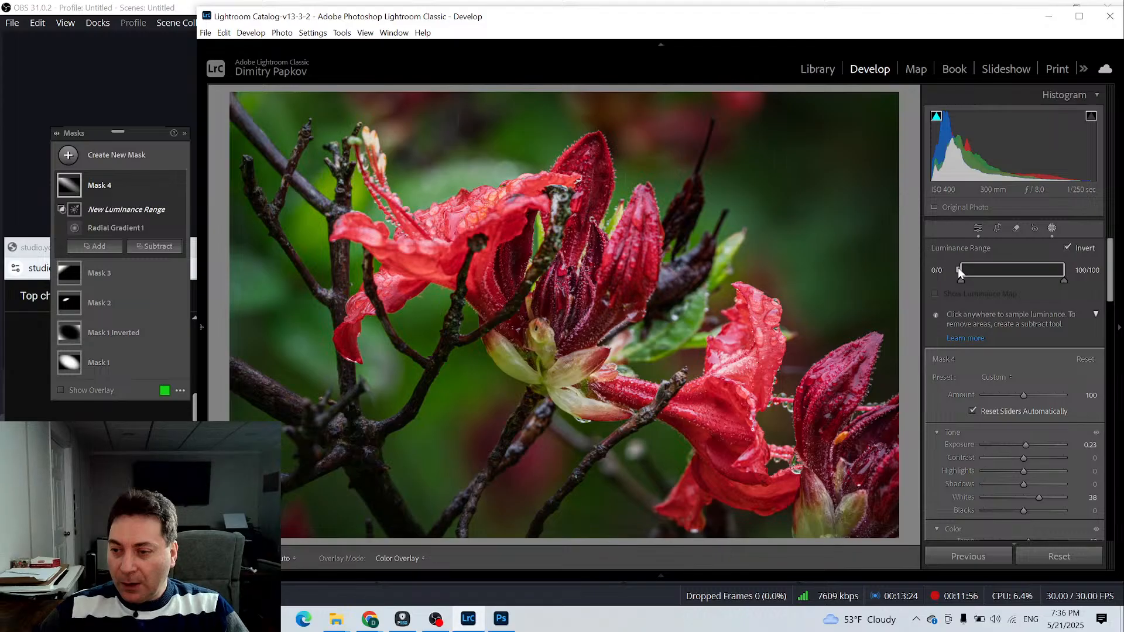
drag(958, 268, 982, 268)
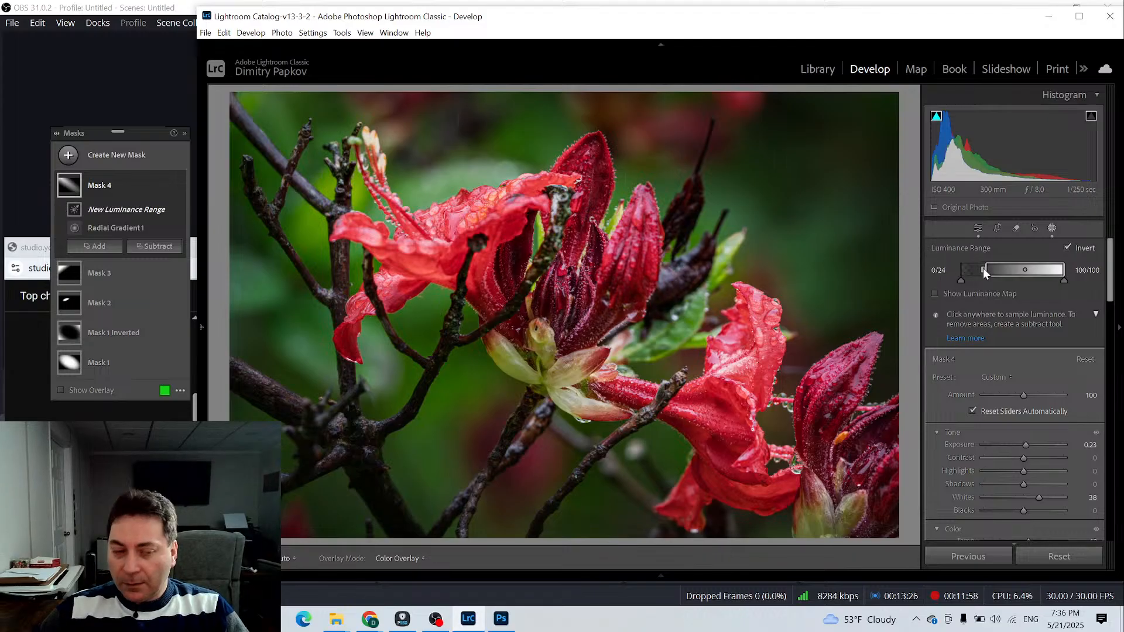
click(79, 390)
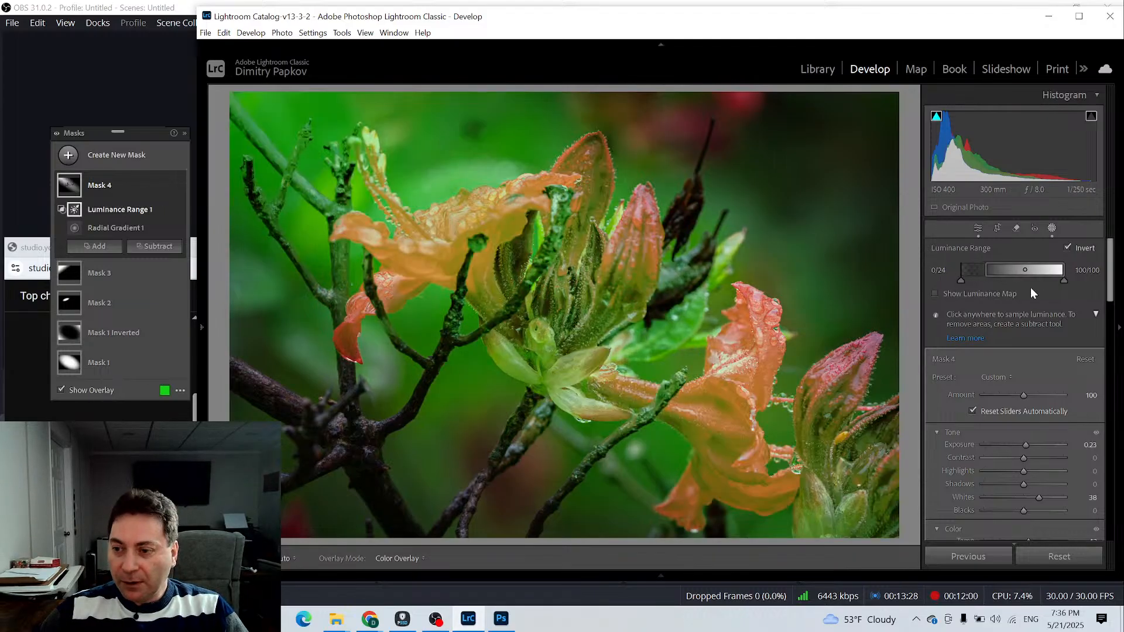
drag(982, 267, 1036, 274)
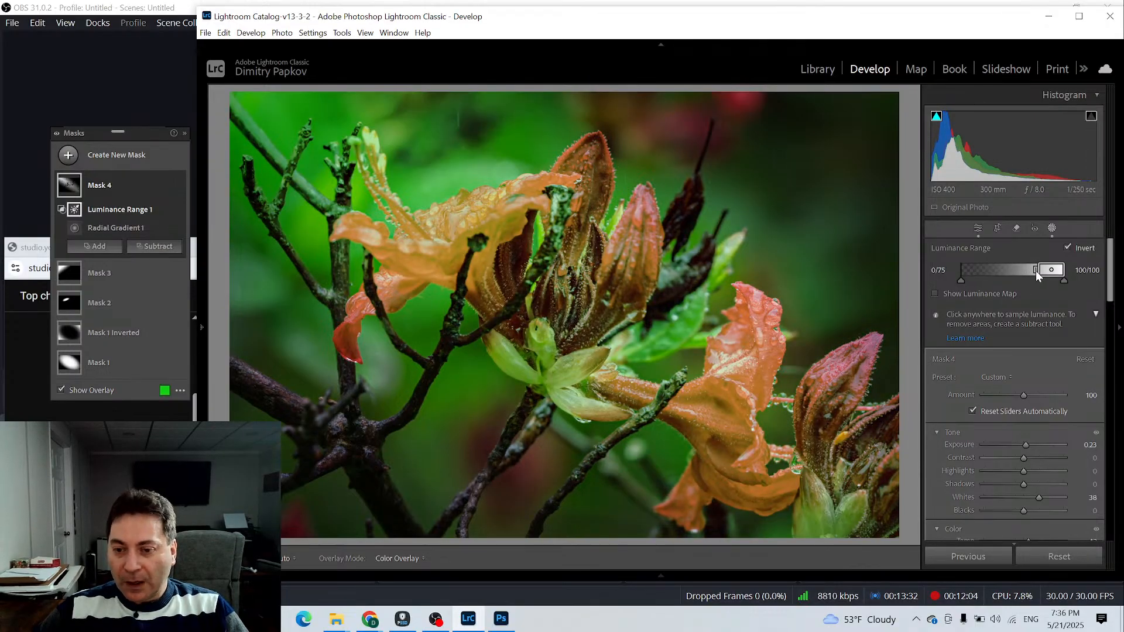
drag(963, 280, 1008, 280)
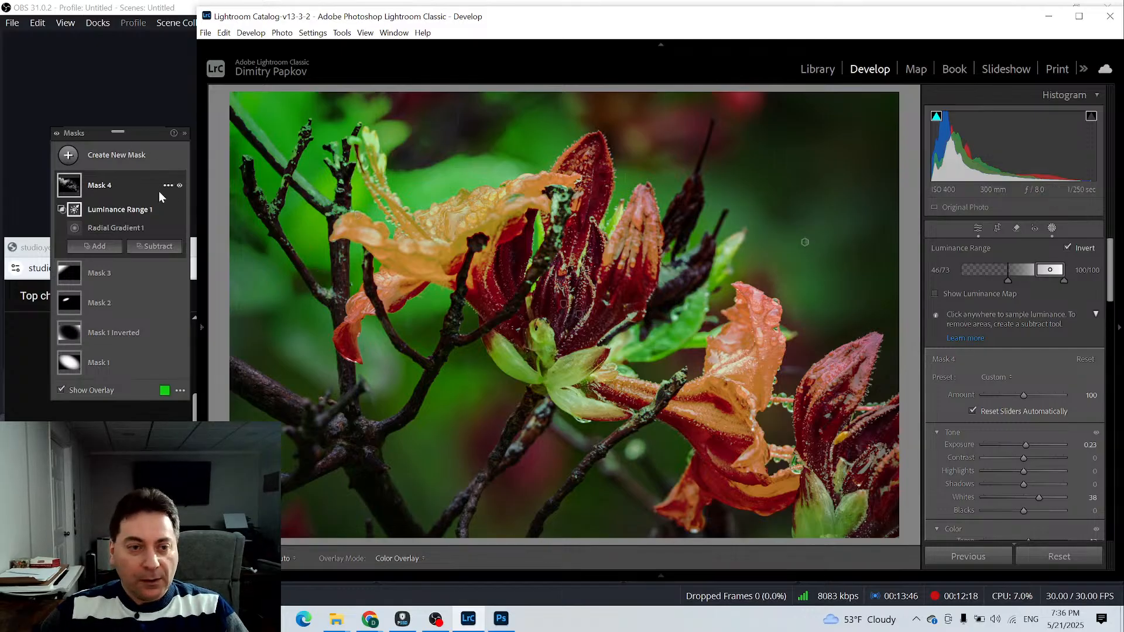
Compare the photo with Mask 4 off and on without the overlay, and reduce the mask's amount to 67
click(179, 186)
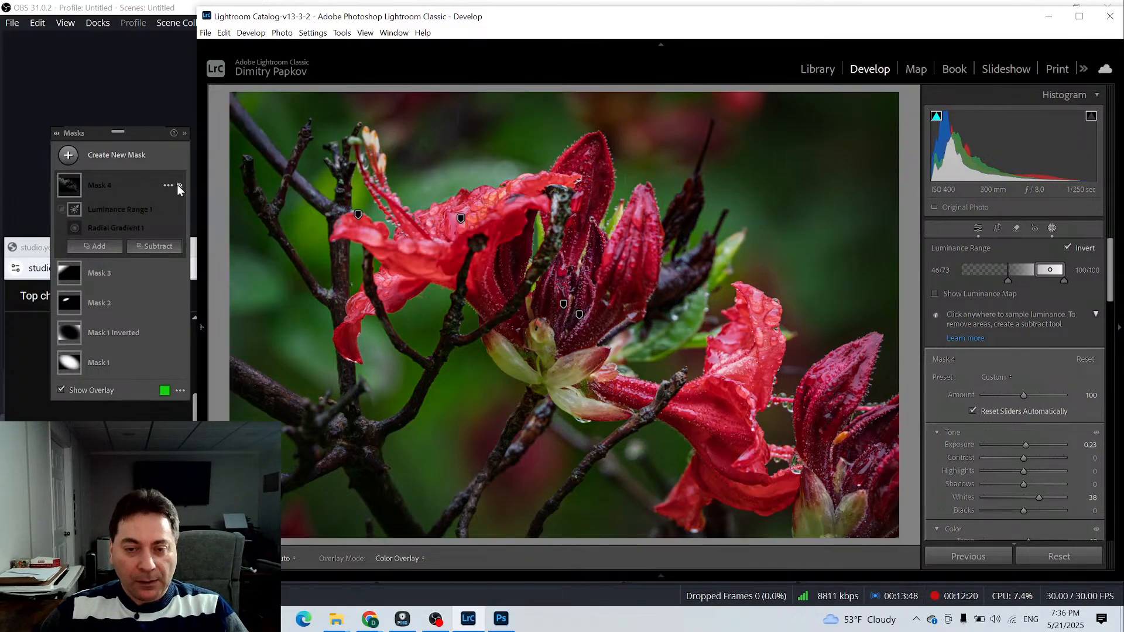
click(178, 186)
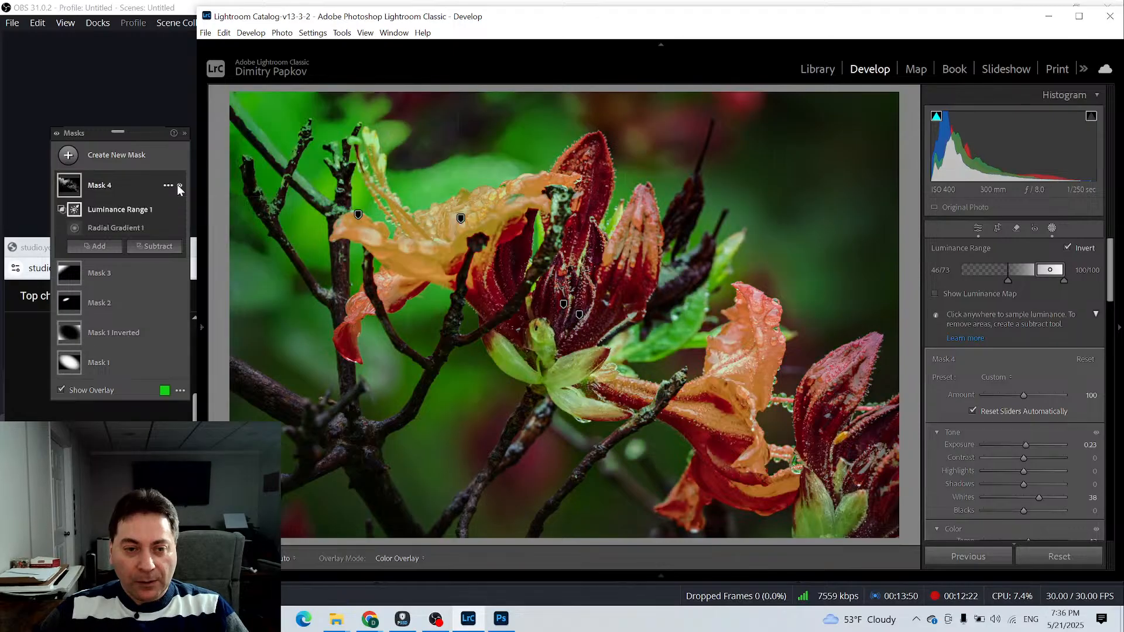
click(178, 185)
click(87, 387)
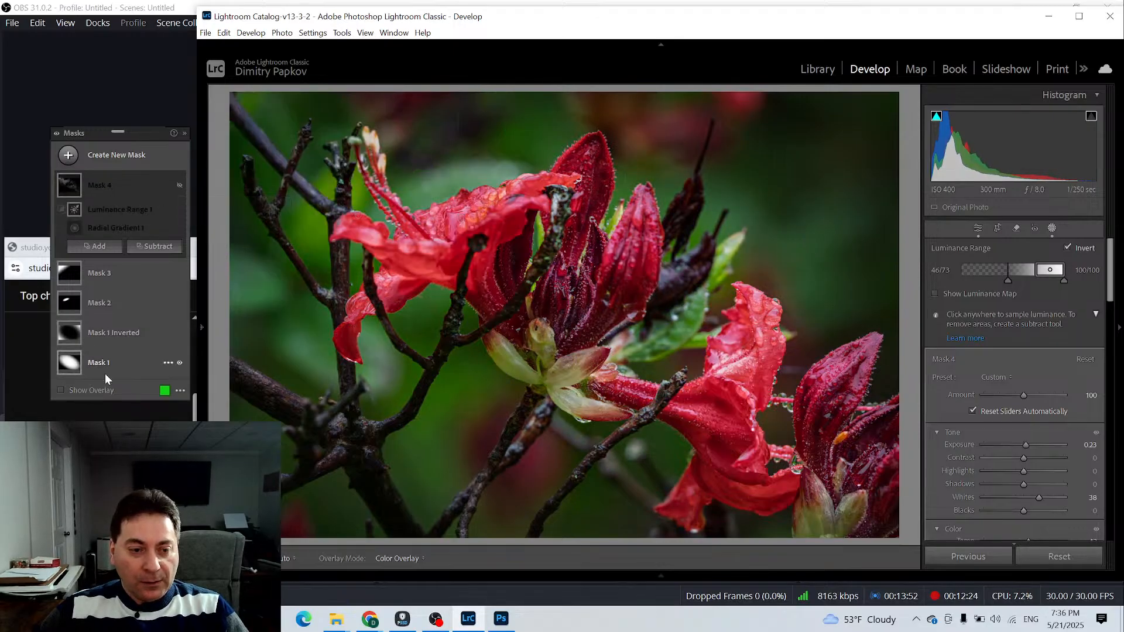
click(180, 186)
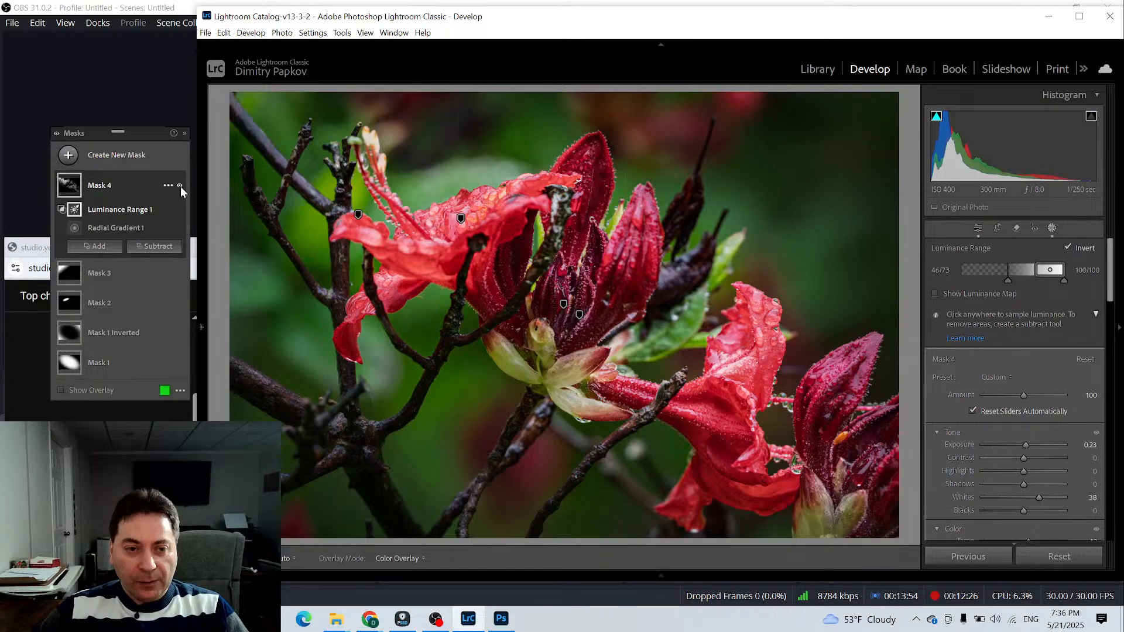
click(180, 187)
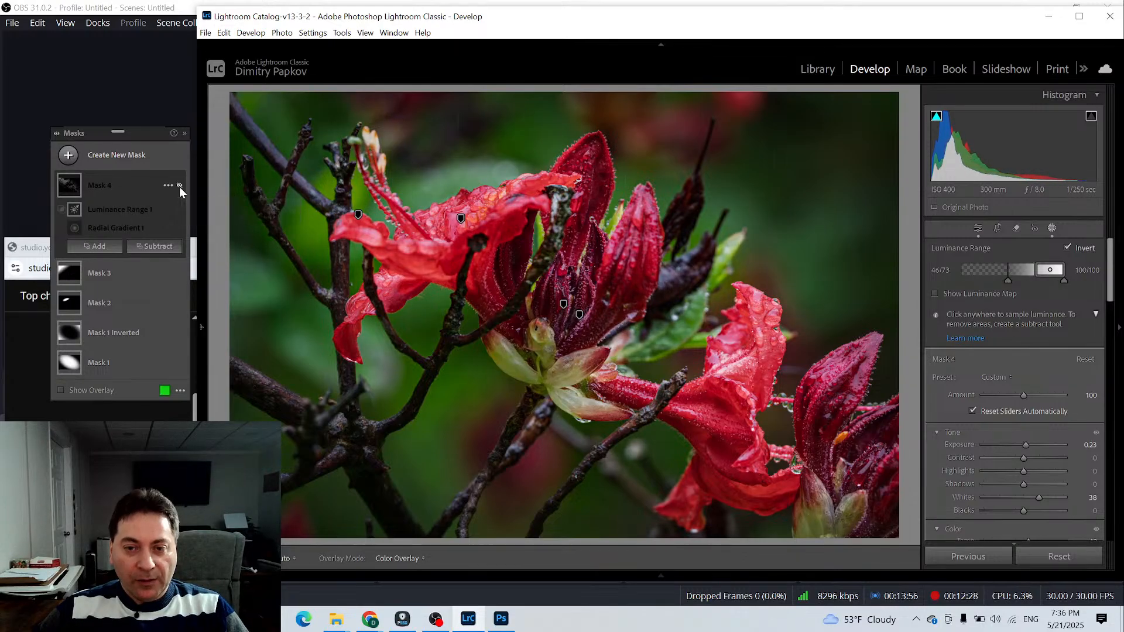
click(179, 188)
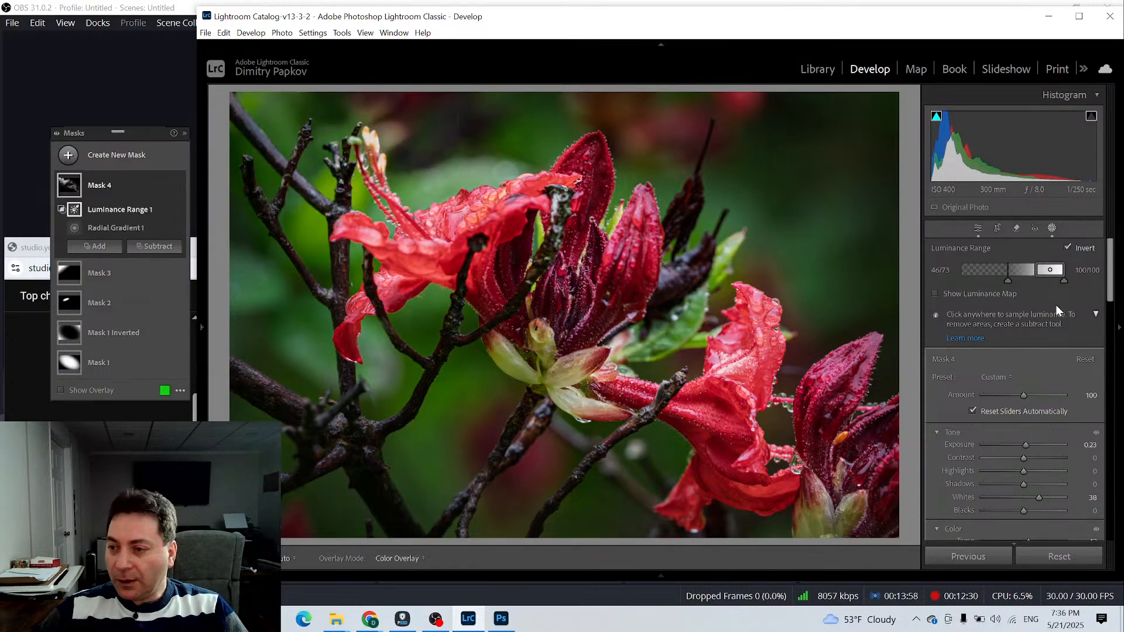
drag(1023, 395, 1009, 396)
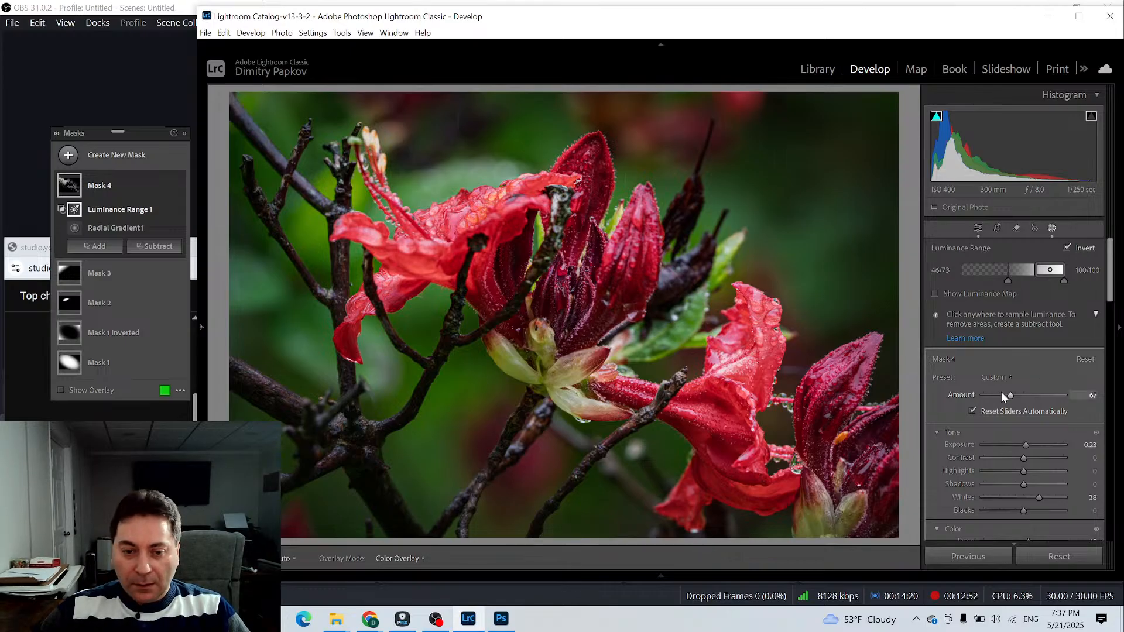
Set the photo's global blacks to +14 in the Basic adjustments, leaving the whites at 0
click(975, 230)
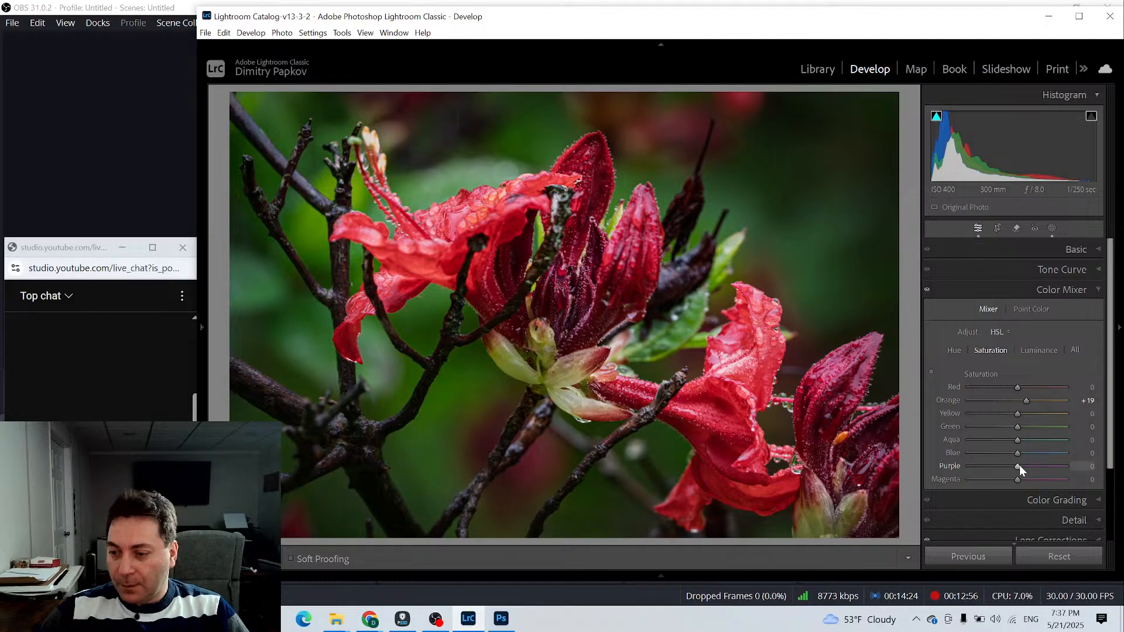
click(1098, 291)
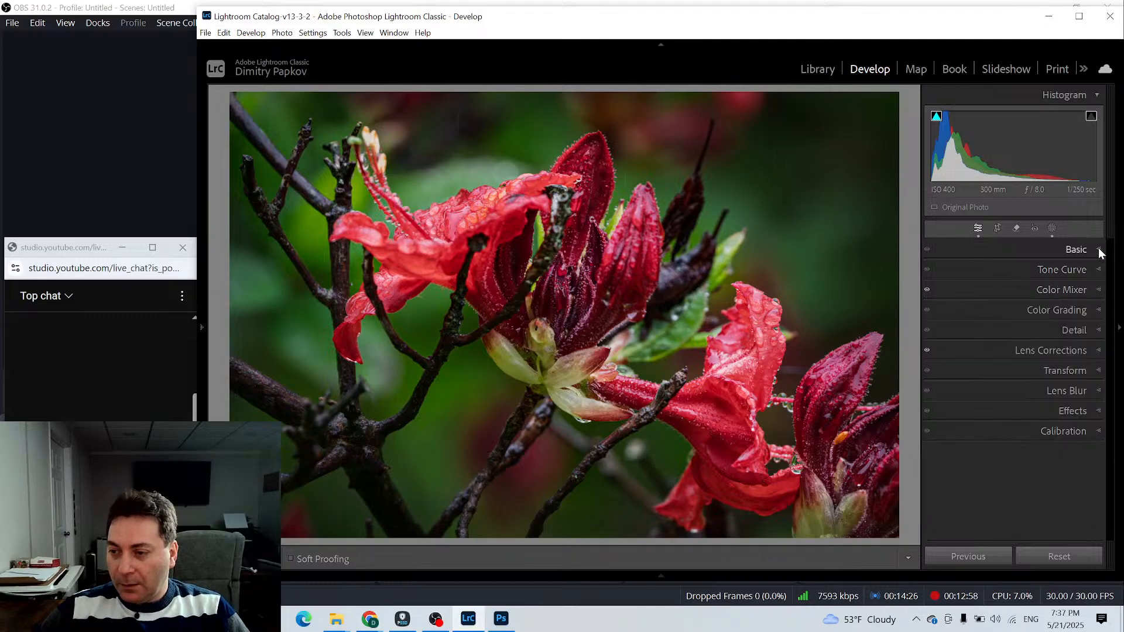
click(1098, 249)
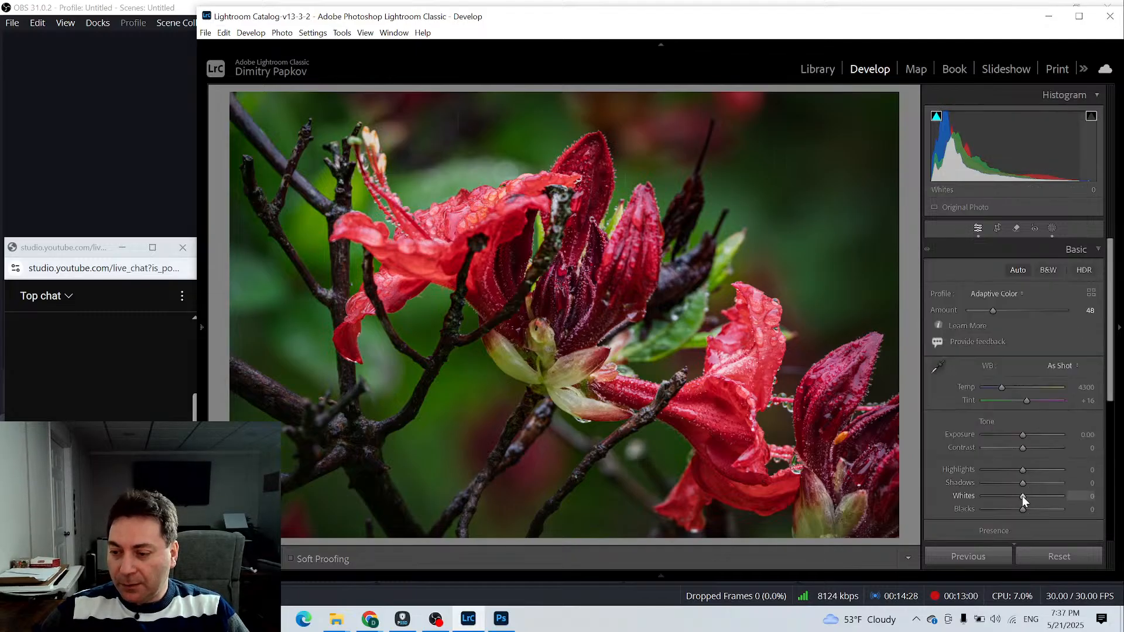
mouse_move(1022, 497)
mouse_down()
mouse_move(1051, 500)
mouse_move(1020, 500)
mouse_up()
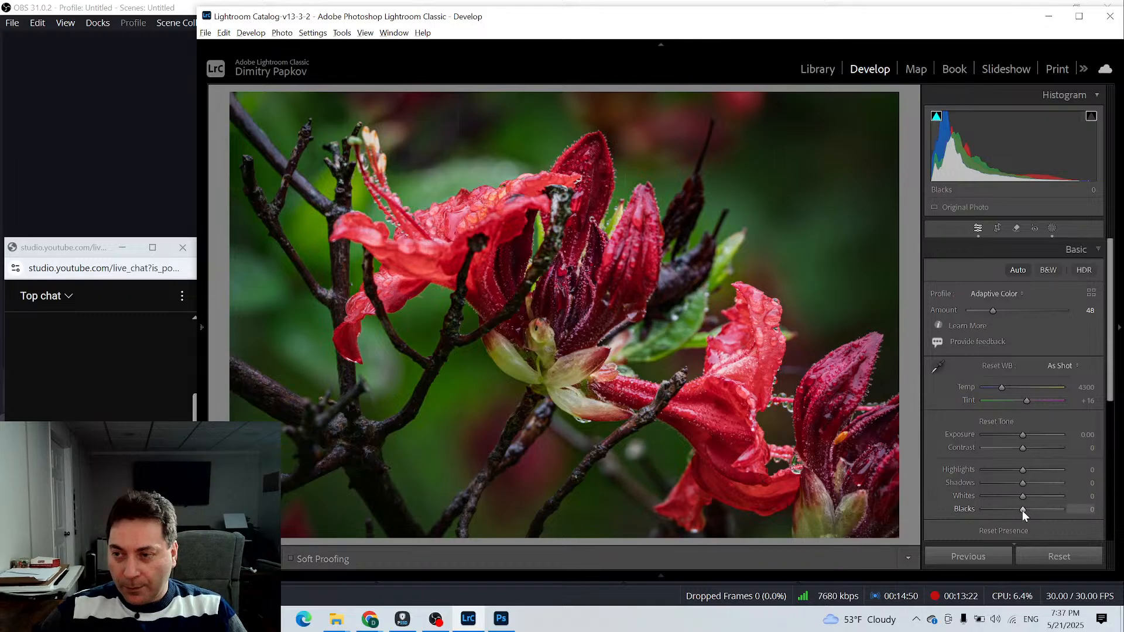
drag(1022, 511, 1028, 510)
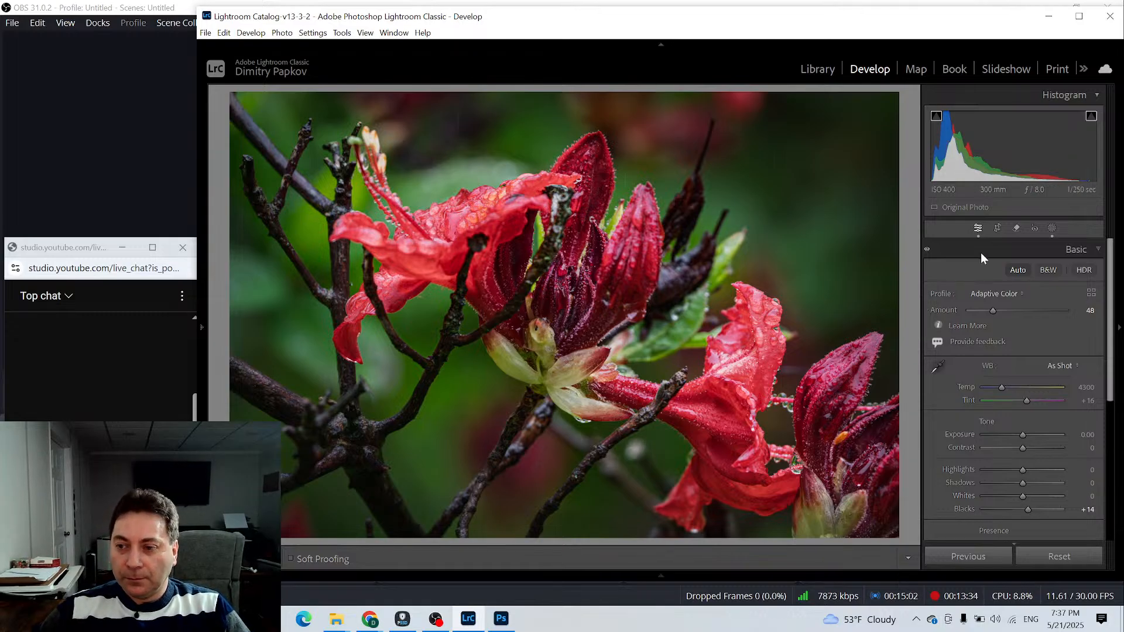
Paint a new brush mask over the dark central petals, with the overlay hidden, brush size 19, exposure -0.65 and blacks -14
click(1052, 228)
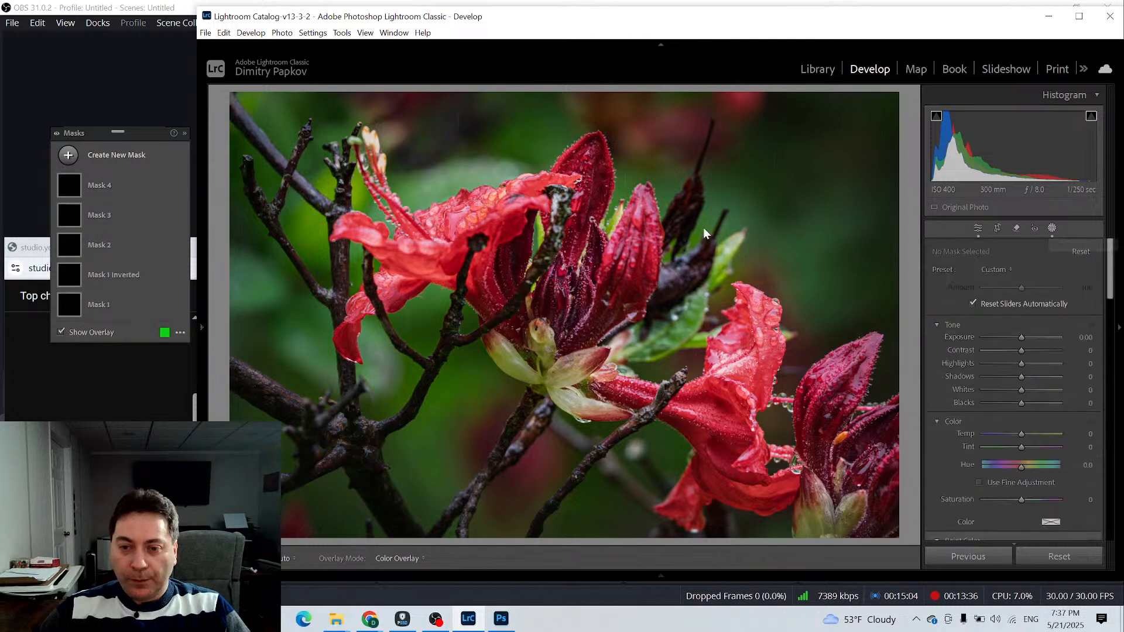
click(69, 163)
click(120, 296)
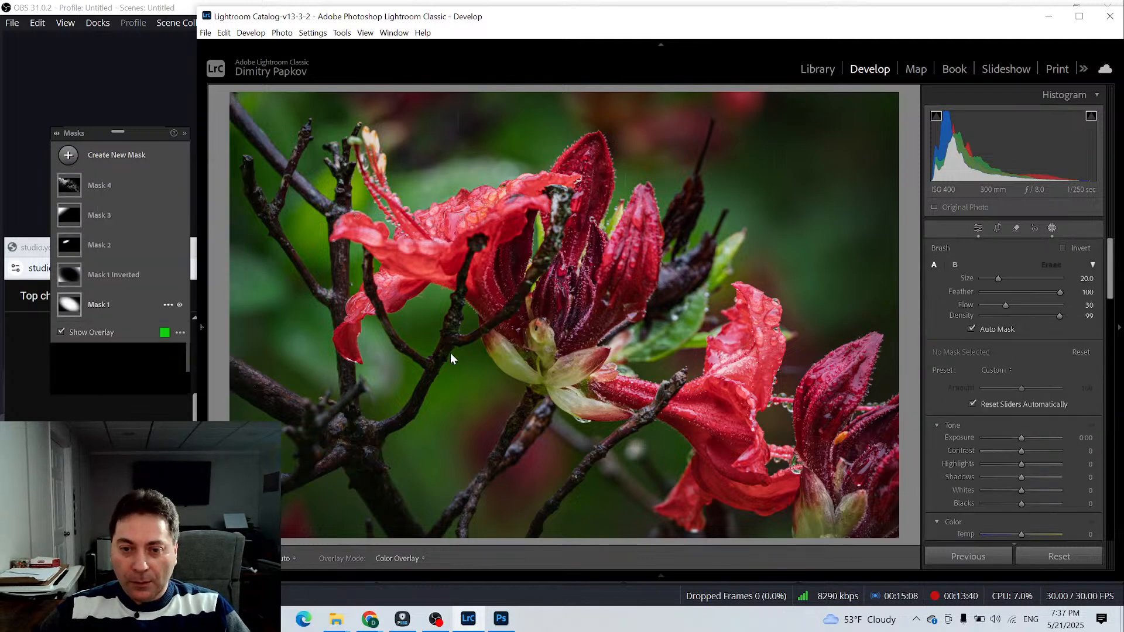
scroll(567, 343, down, 1)
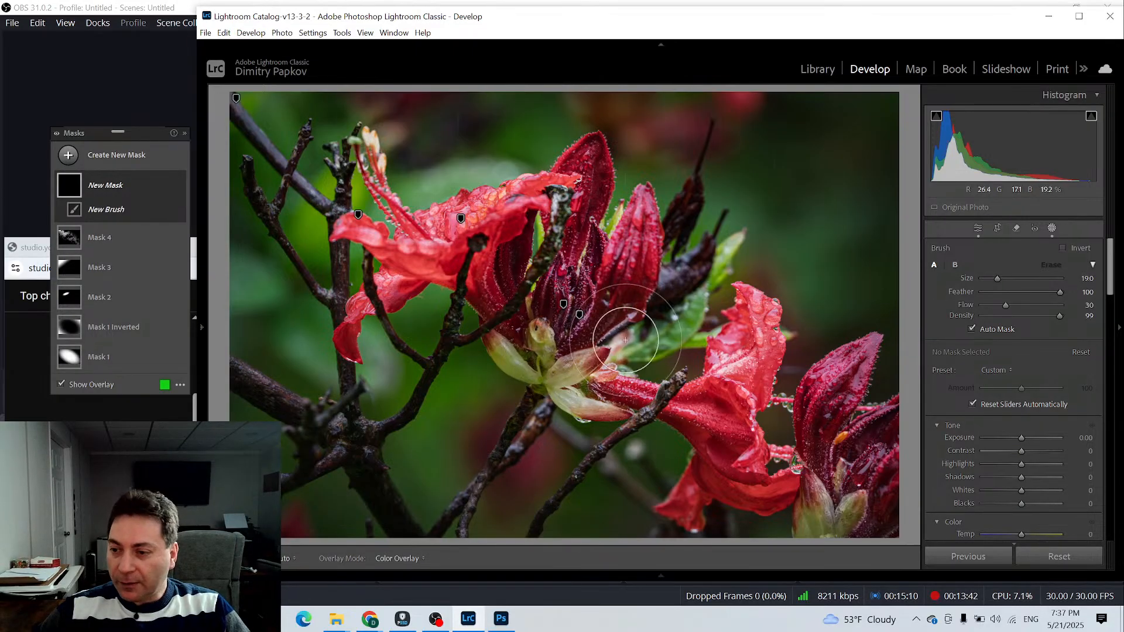
key(o)
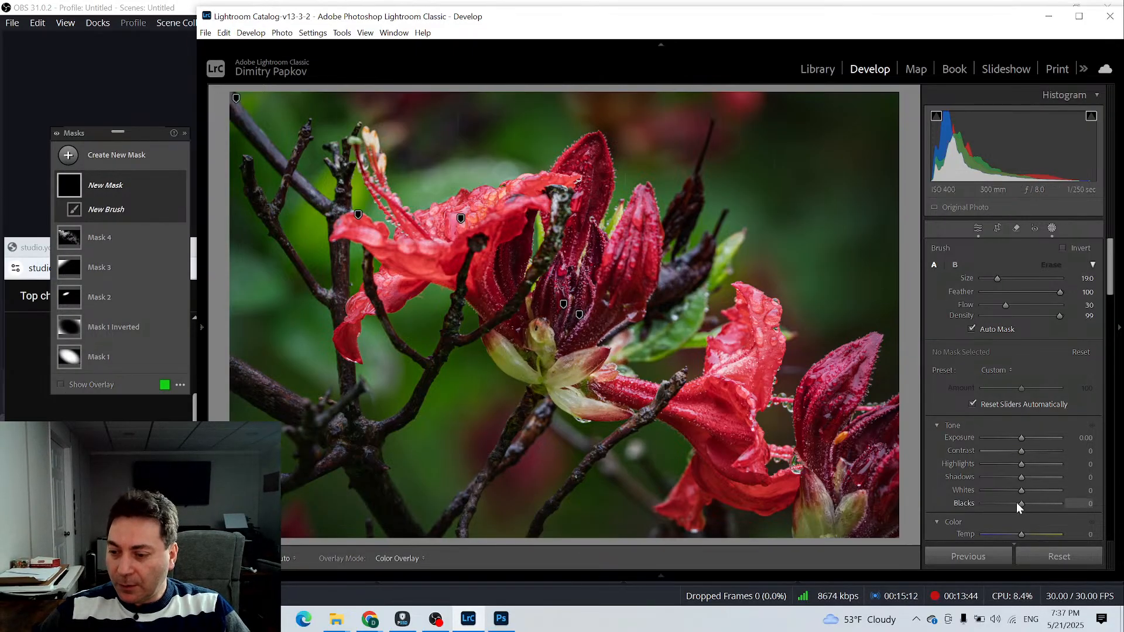
drag(1016, 503, 1014, 504)
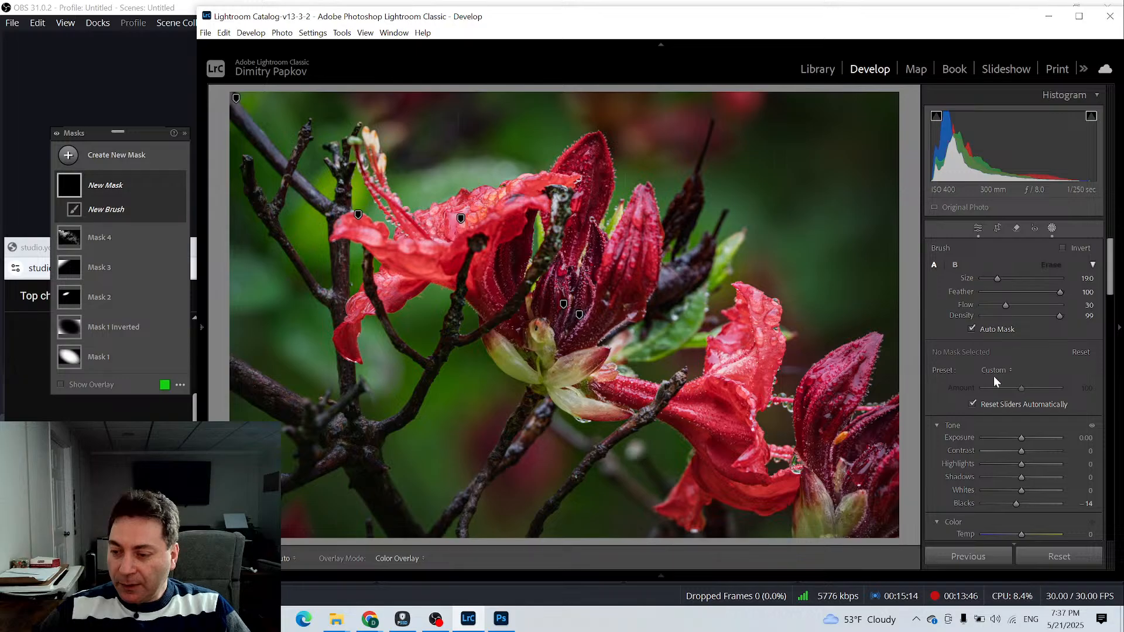
drag(1017, 437, 1012, 439)
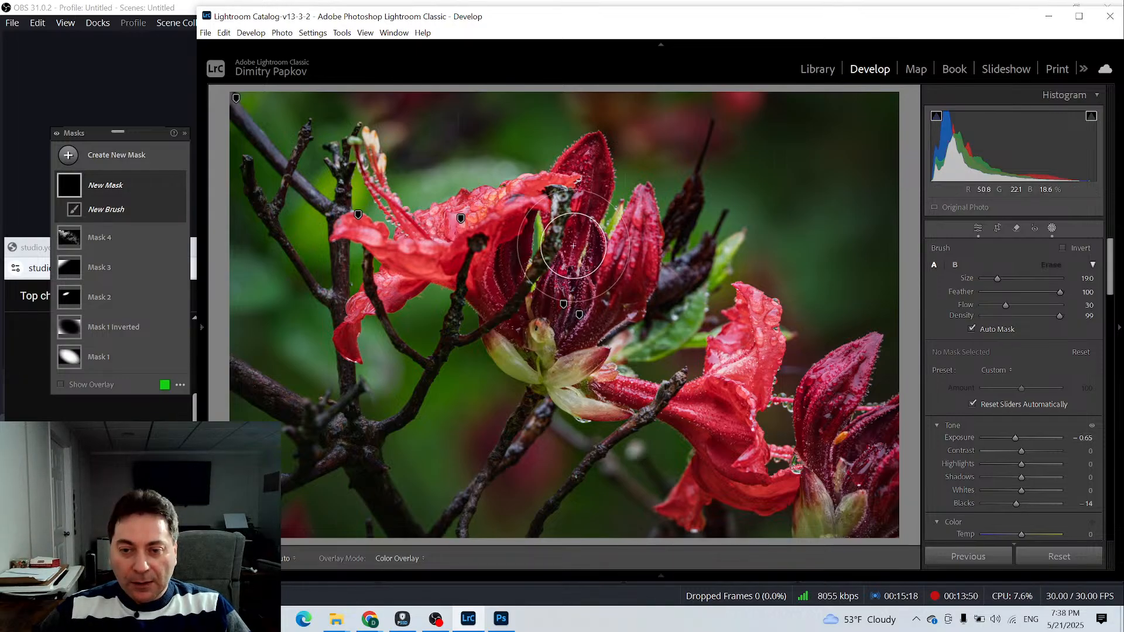
mouse_move(566, 245)
mouse_down()
mouse_move(572, 293)
mouse_move(578, 258)
mouse_move(585, 296)
mouse_move(604, 256)
mouse_move(515, 258)
mouse_move(610, 263)
mouse_move(565, 263)
mouse_move(586, 176)
mouse_up()
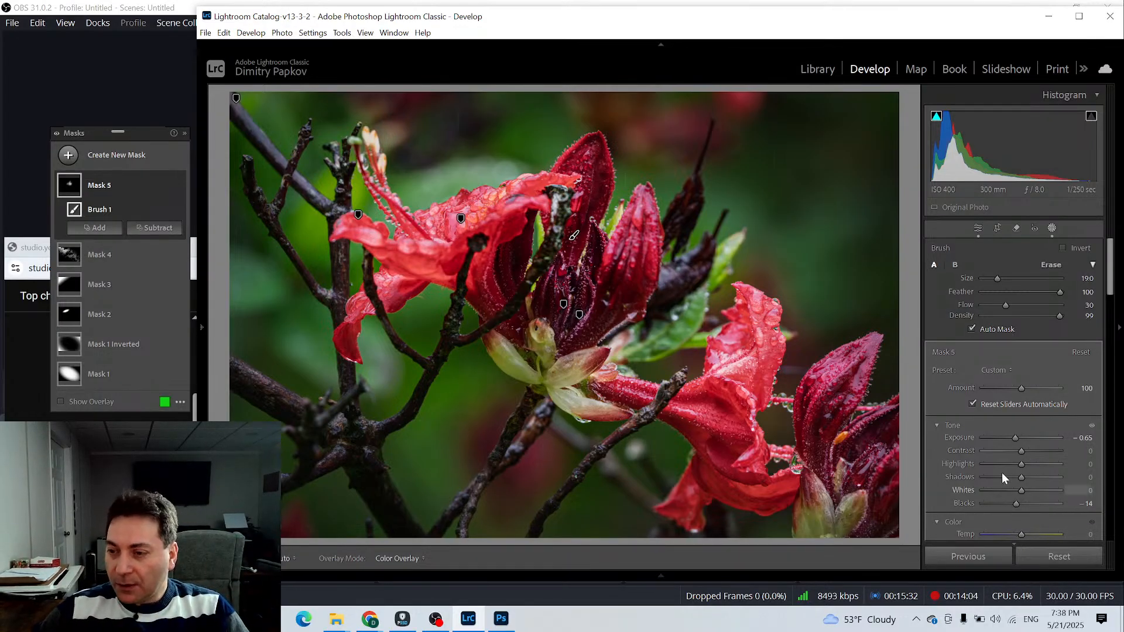
Set the photo's Color Mixer saturation to -16 for red and +16 for orange
scroll(1000, 472, down, 2)
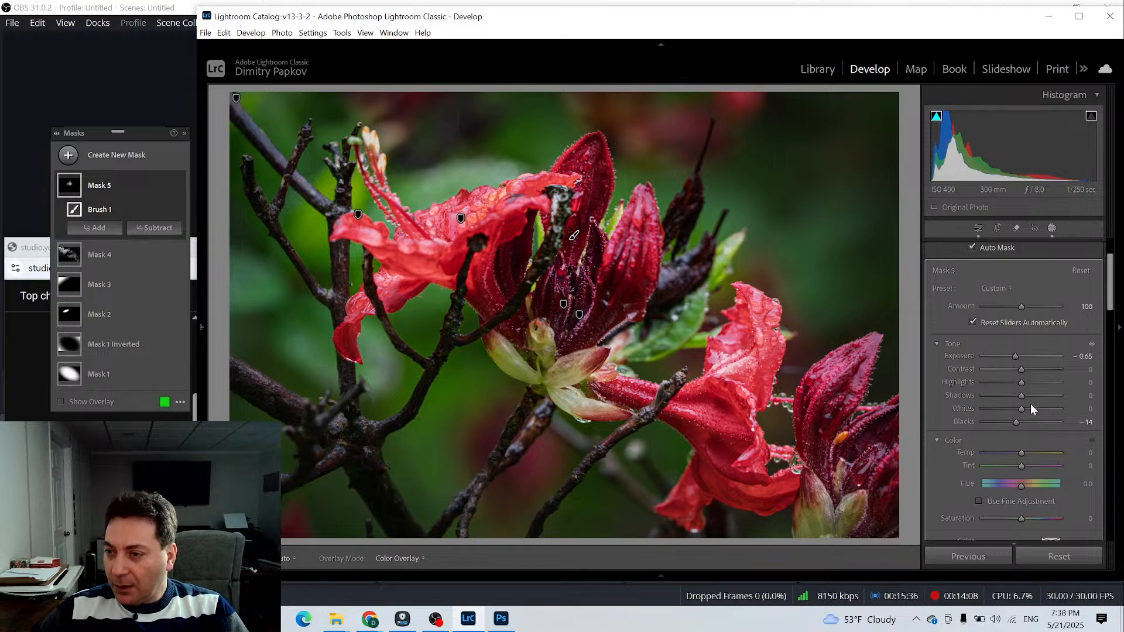
scroll(1041, 405, down, 5)
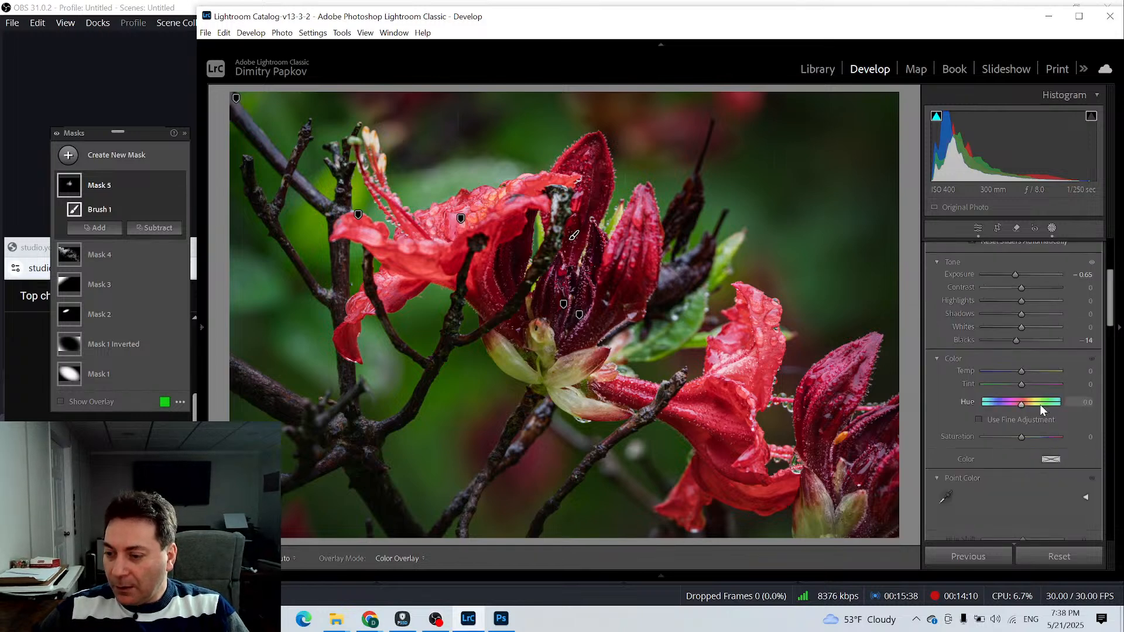
scroll(1043, 413, down, 3)
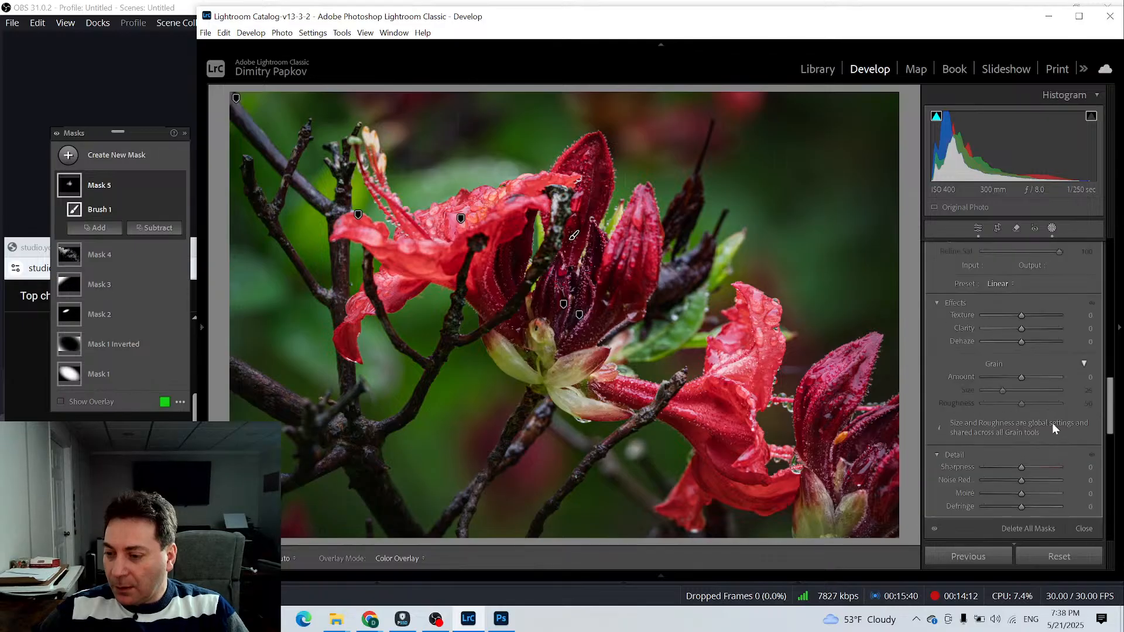
click(978, 229)
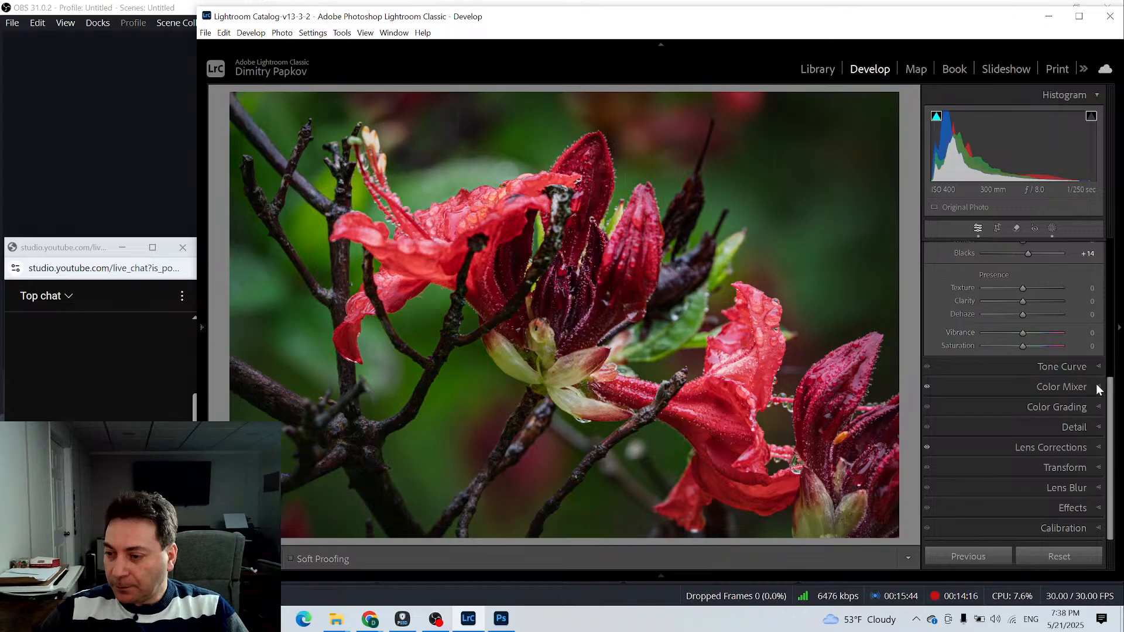
click(1098, 388)
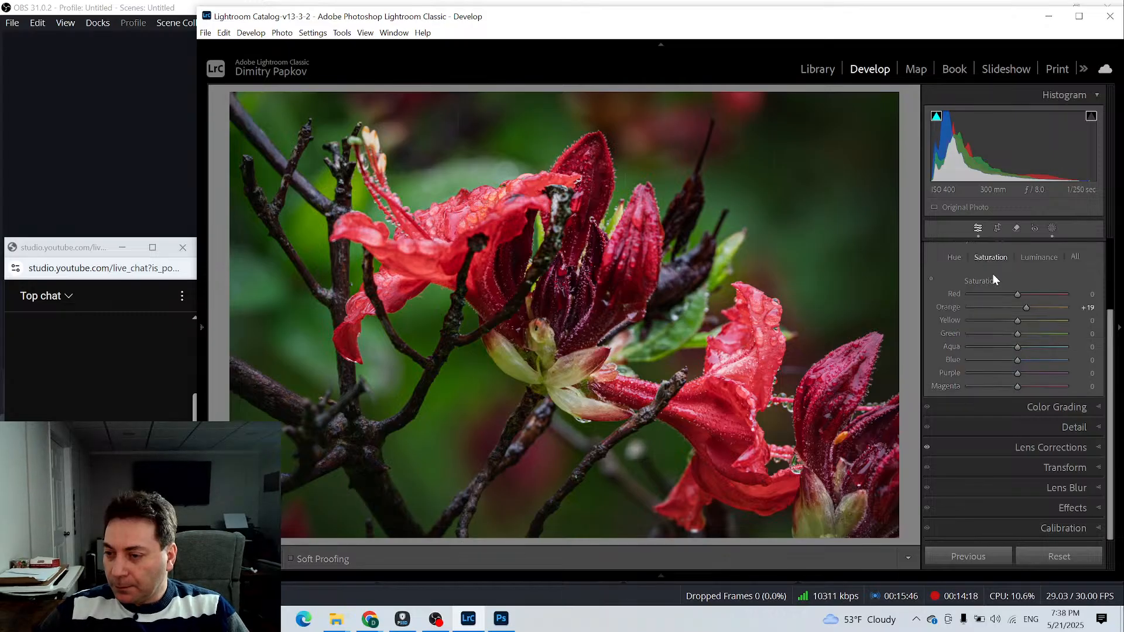
mouse_move(1017, 294)
mouse_down()
mouse_move(1006, 294)
mouse_move(1027, 307)
mouse_up()
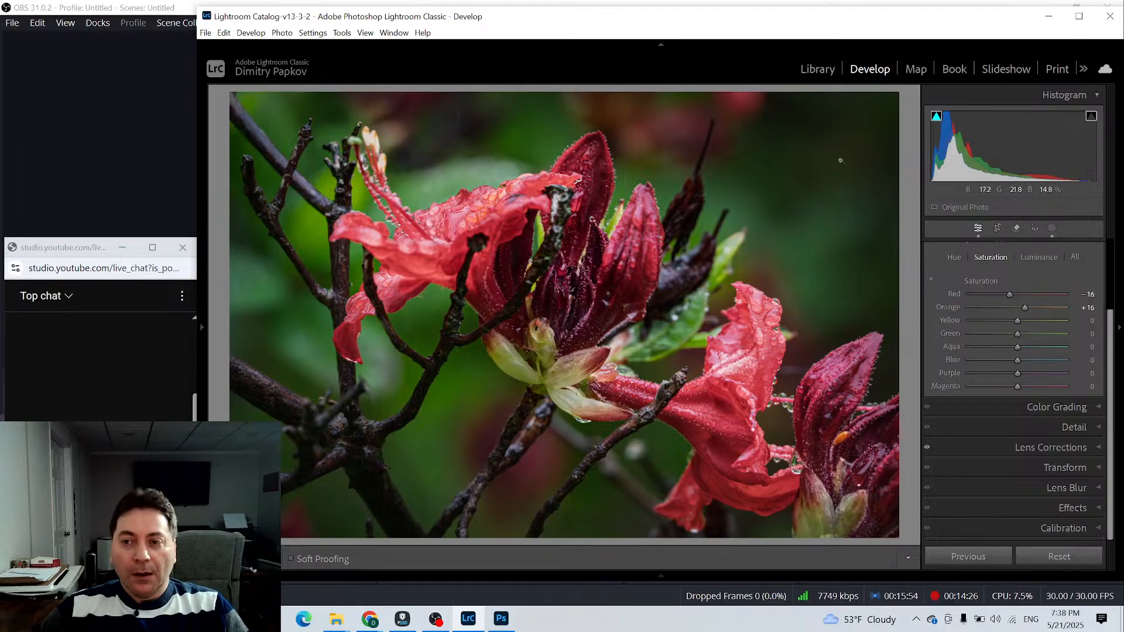
Start another new brush mask with whites set to 19 and temperature to 10
click(1052, 228)
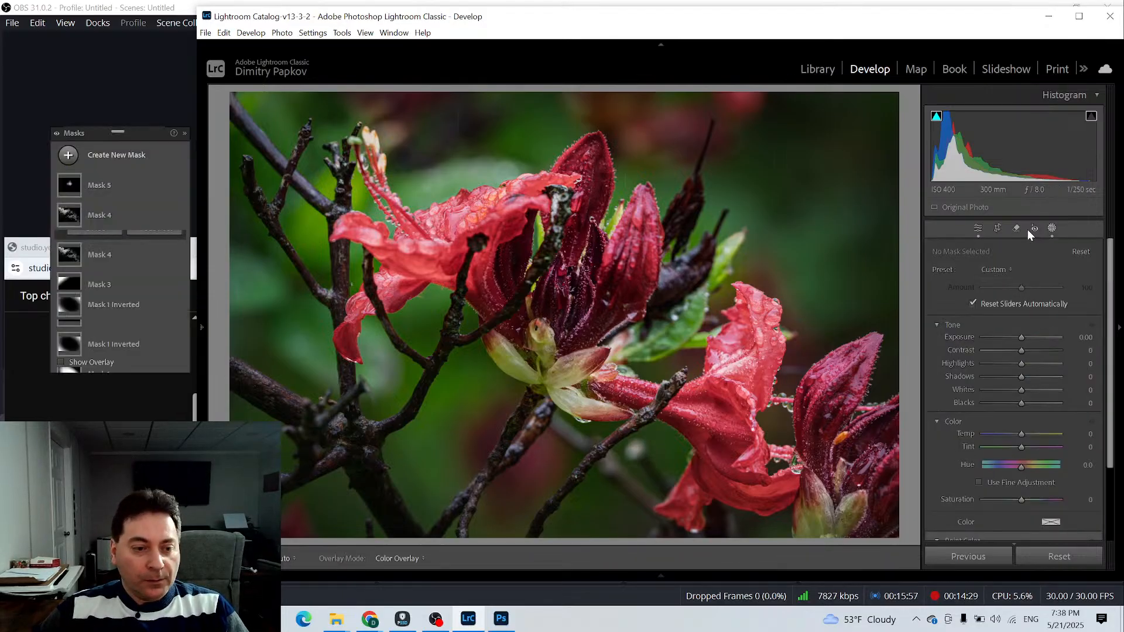
click(68, 156)
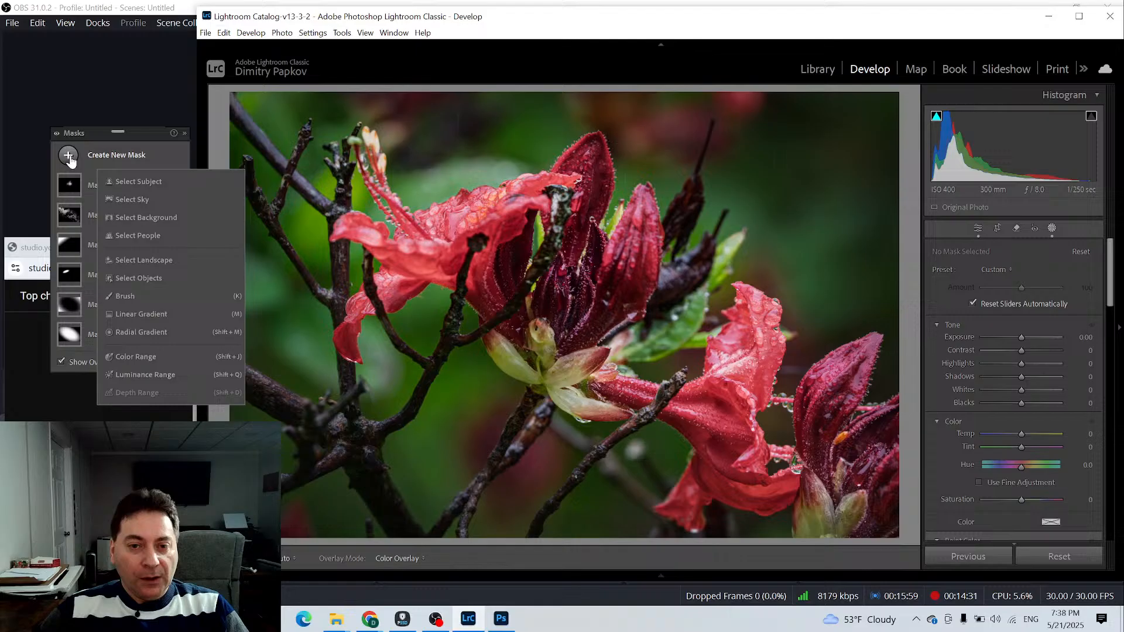
click(125, 296)
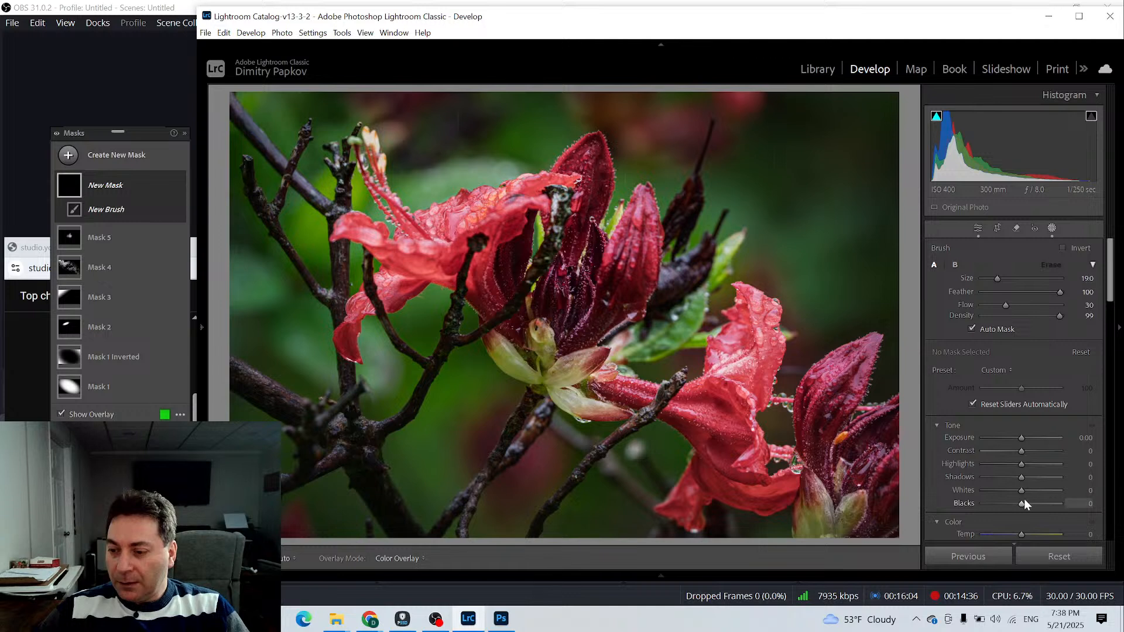
drag(1027, 491, 1029, 493)
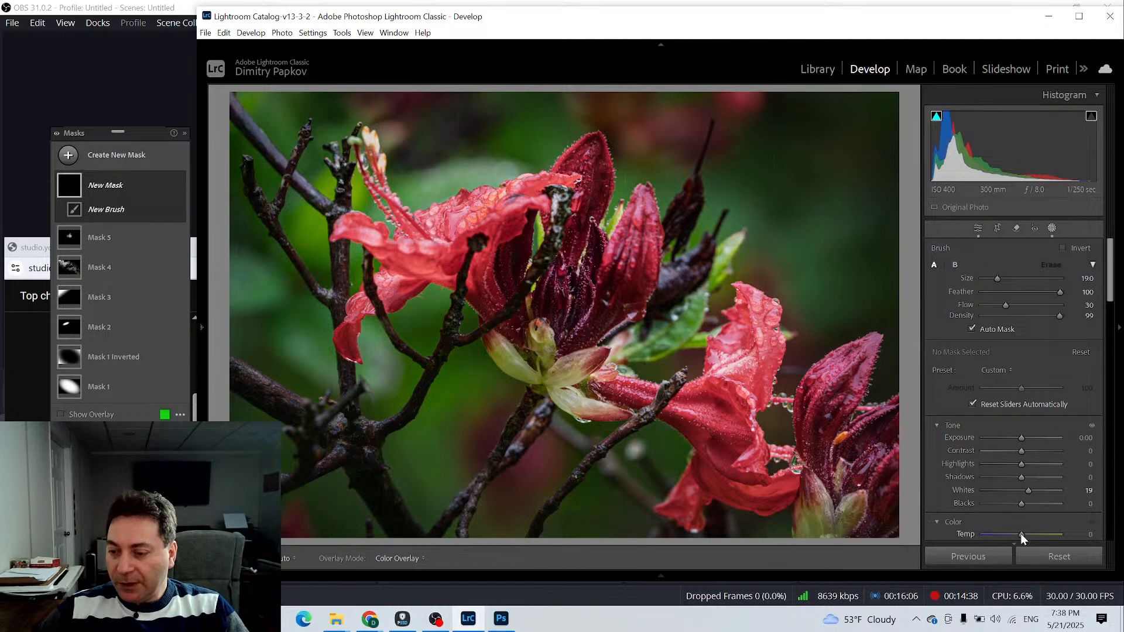
drag(1020, 535, 1025, 536)
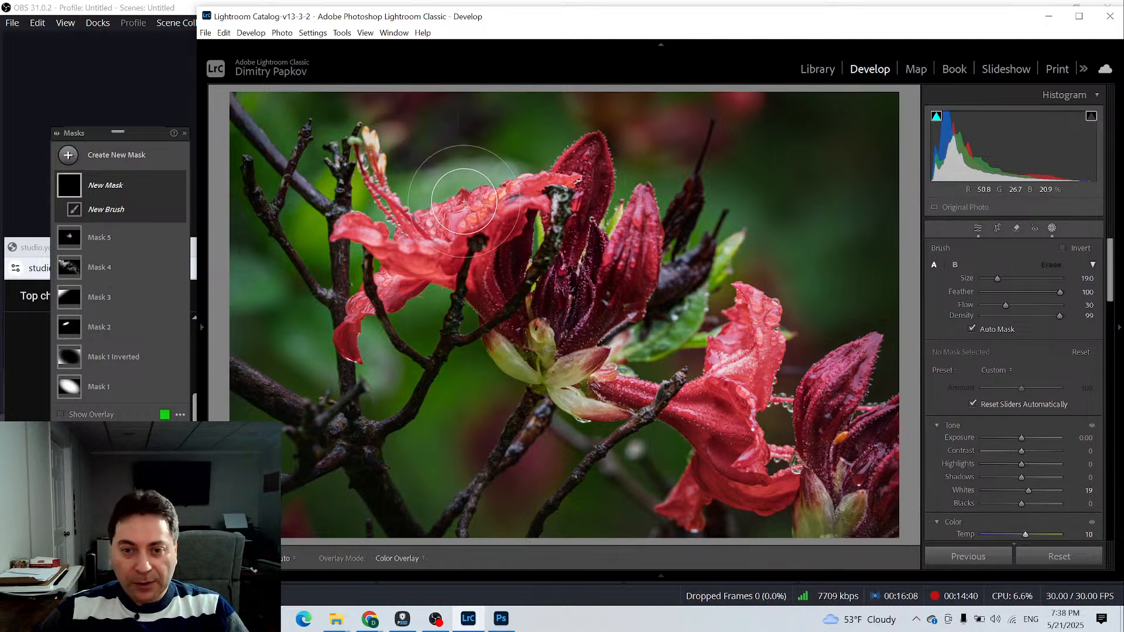
Paint the new mask over the bright petals of both open flowers with a smaller brush, and set its highlights to -44 and contrast to 13
scroll(460, 212, down, 2)
scroll(460, 212, down, 5)
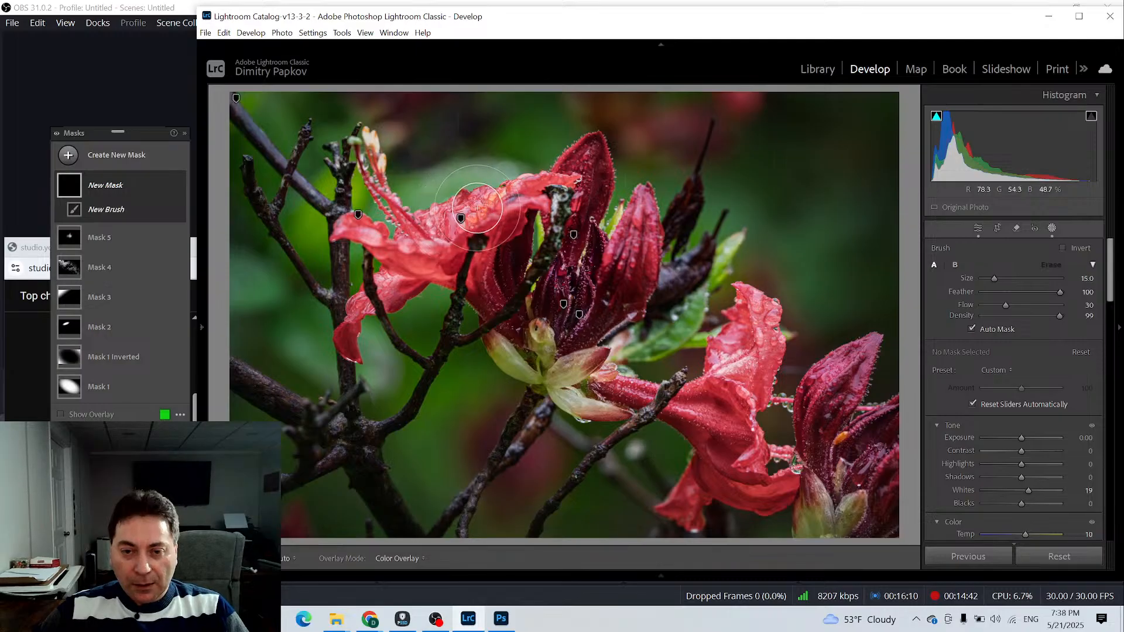
mouse_move(483, 205)
mouse_down()
mouse_move(435, 216)
mouse_move(489, 203)
mouse_move(435, 220)
mouse_move(488, 202)
mouse_move(428, 236)
mouse_move(507, 197)
mouse_move(432, 221)
mouse_move(495, 207)
mouse_move(441, 239)
mouse_move(483, 205)
mouse_move(449, 231)
mouse_move(488, 218)
mouse_up()
mouse_move(723, 370)
mouse_down()
mouse_move(737, 348)
mouse_move(721, 378)
mouse_move(728, 351)
mouse_move(722, 374)
mouse_move(727, 361)
mouse_move(749, 360)
mouse_move(732, 383)
mouse_up()
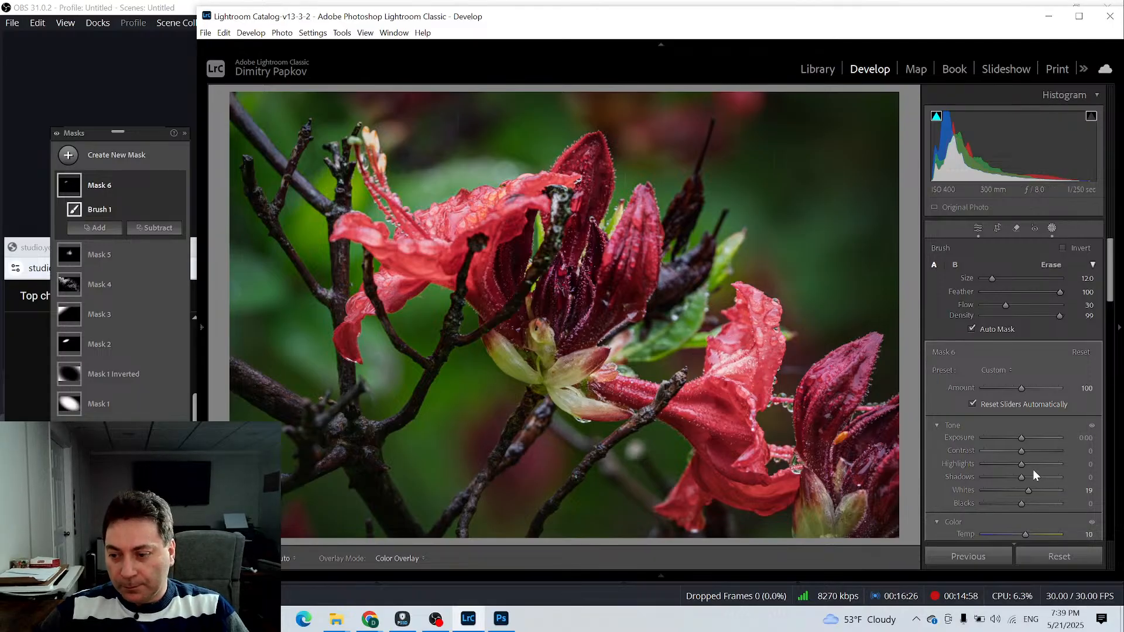
mouse_move(1019, 465)
mouse_down()
mouse_move(996, 470)
mouse_move(1025, 452)
mouse_up()
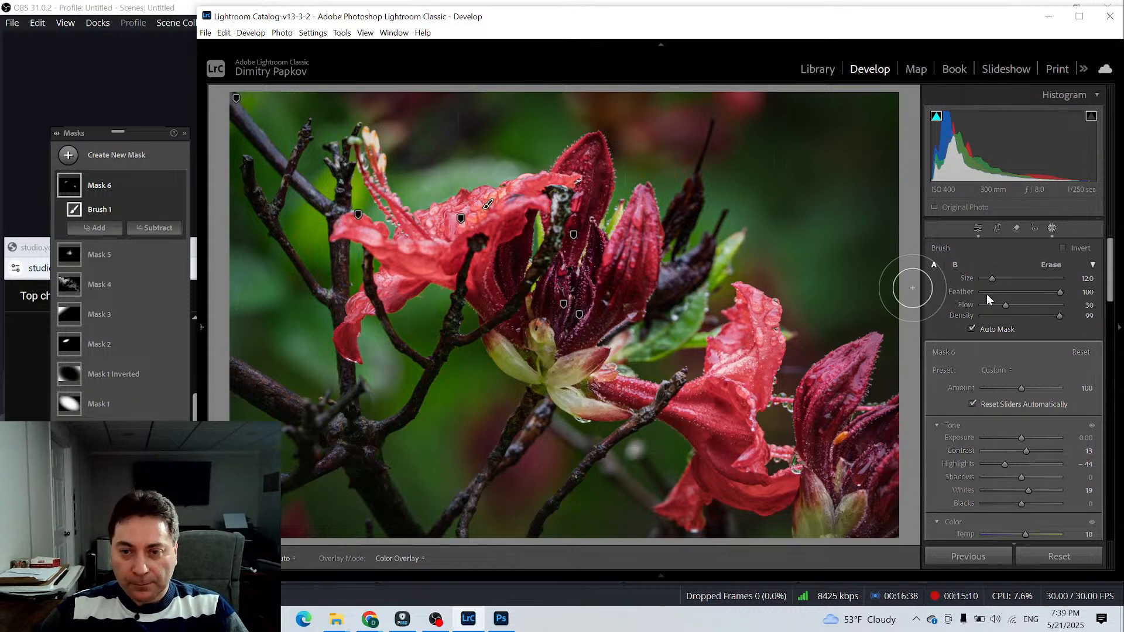
click(1052, 228)
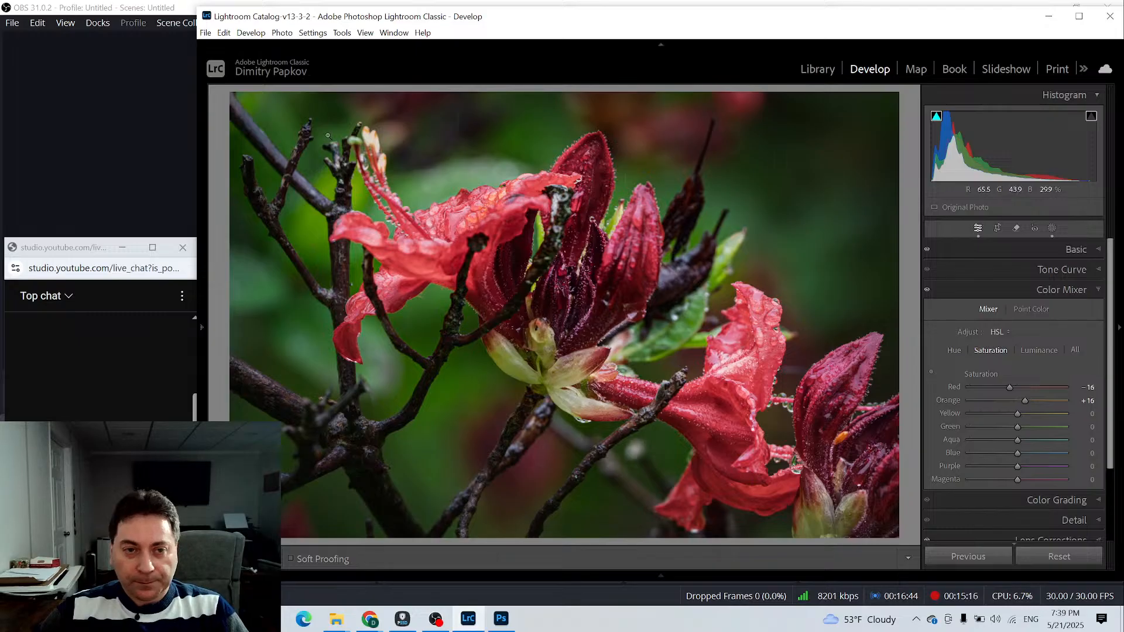
Inspect the petals and droplets of both open flowers at 100%, and compare the whole photo before and after editing
mouse_move(205, 333)
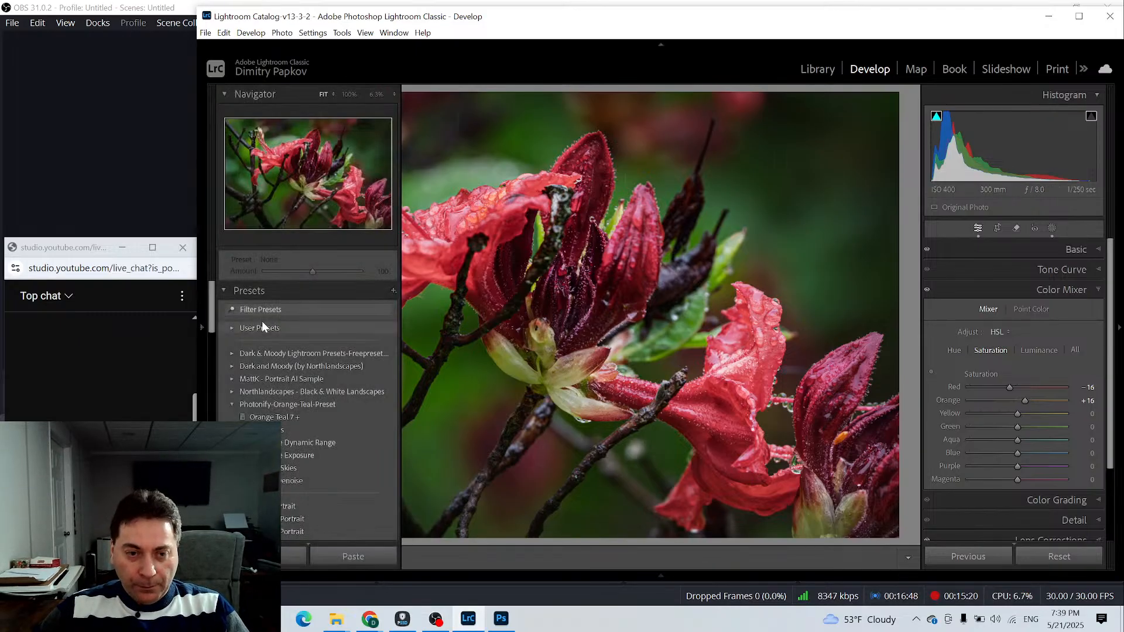
click(349, 95)
drag(315, 158, 289, 151)
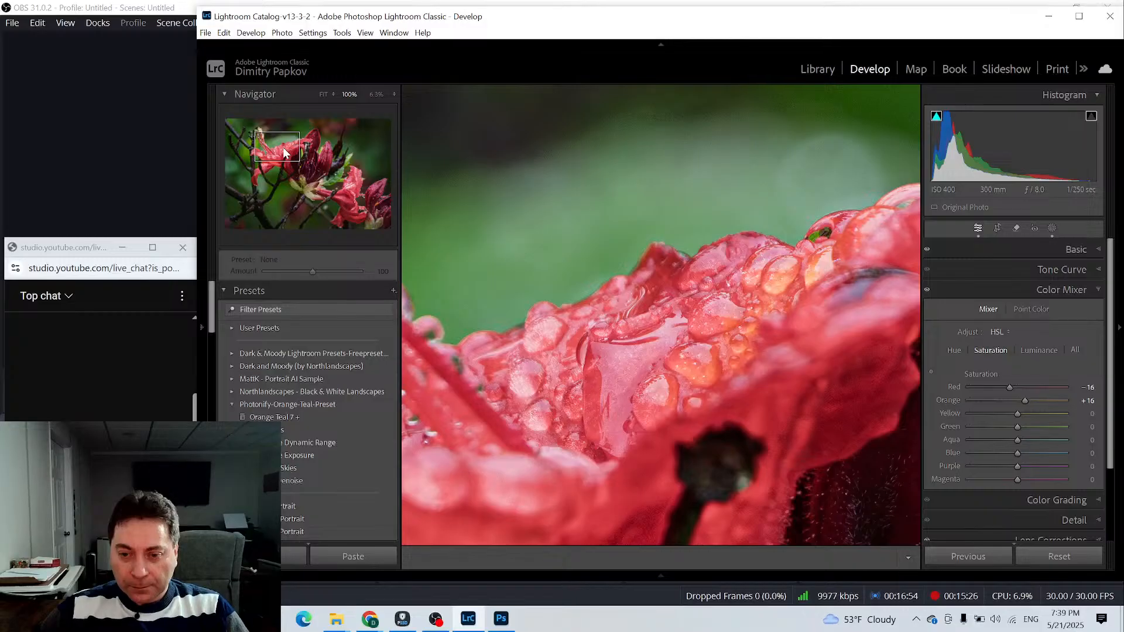
drag(285, 153, 349, 191)
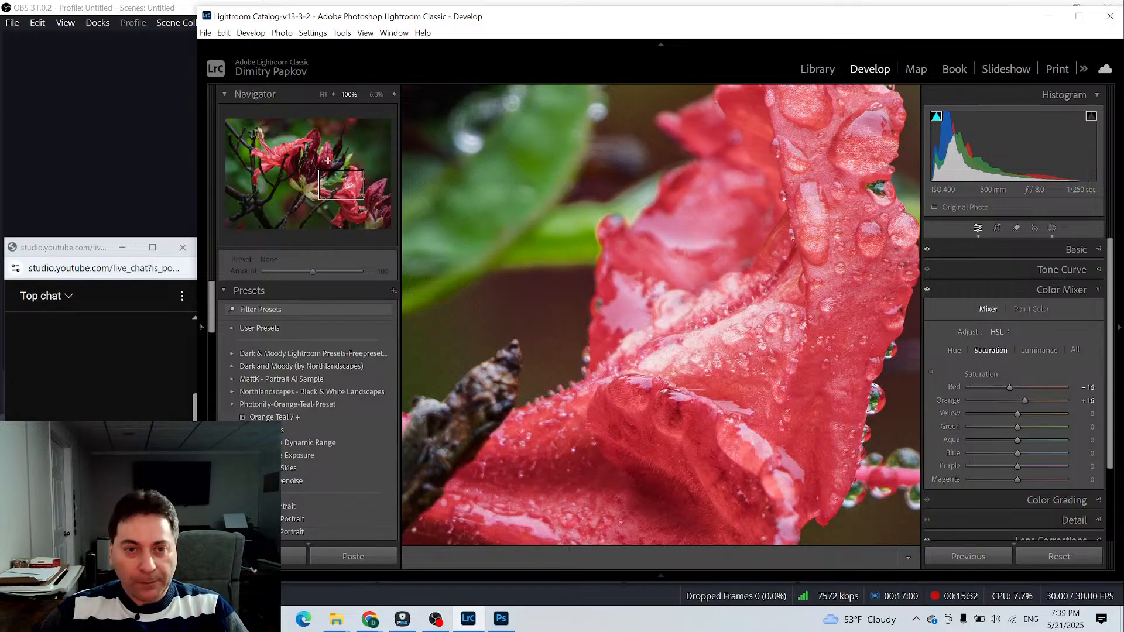
click(324, 95)
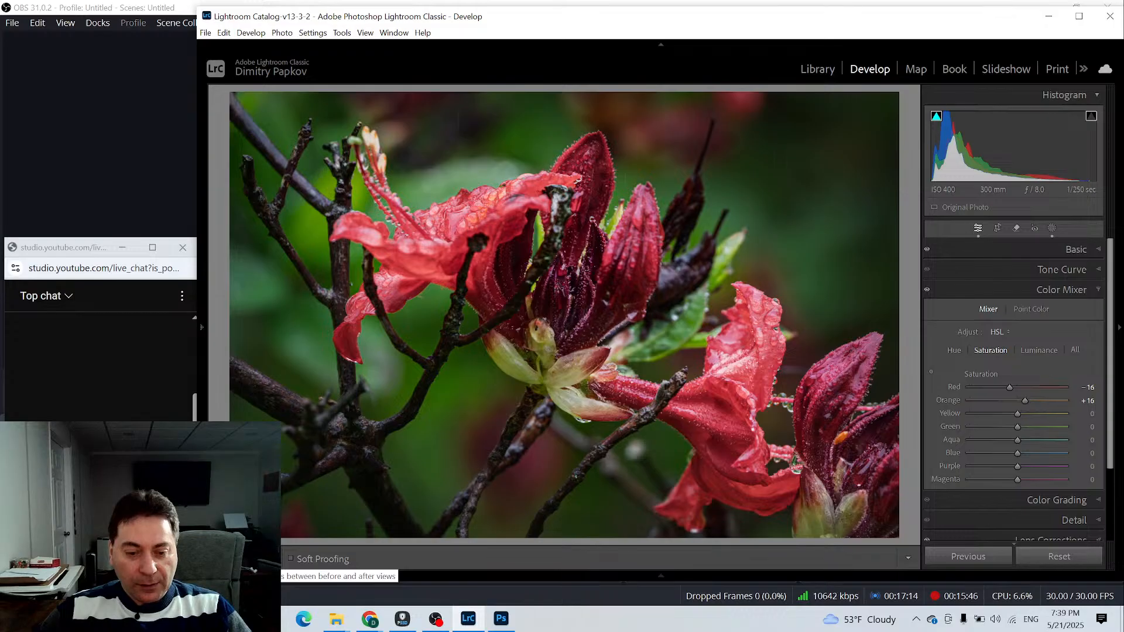
click(260, 559)
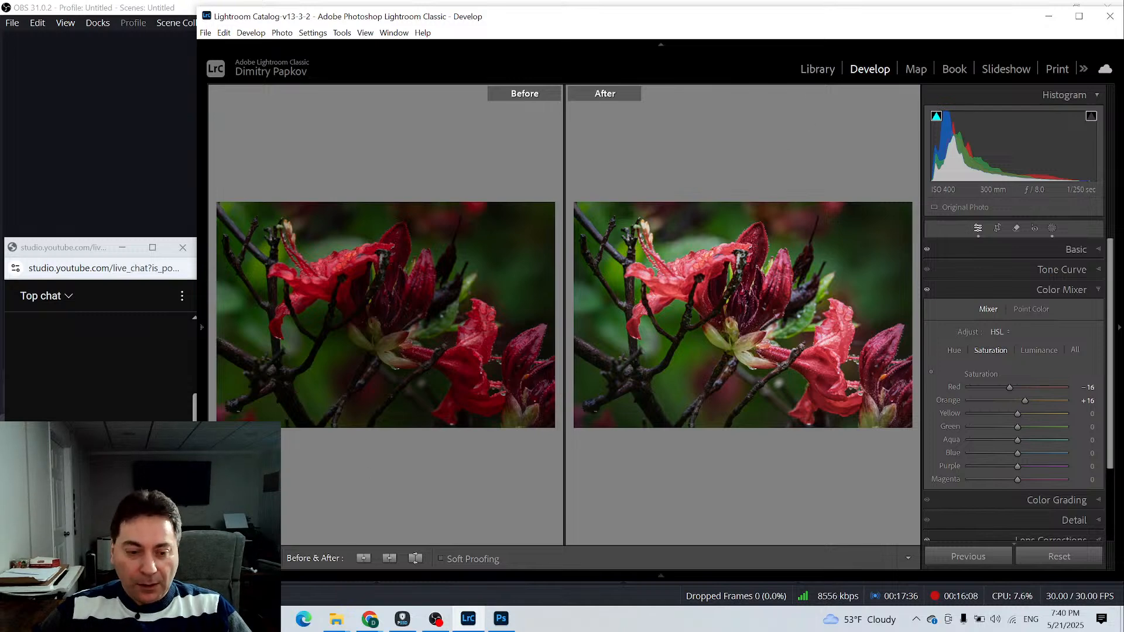
key(y)
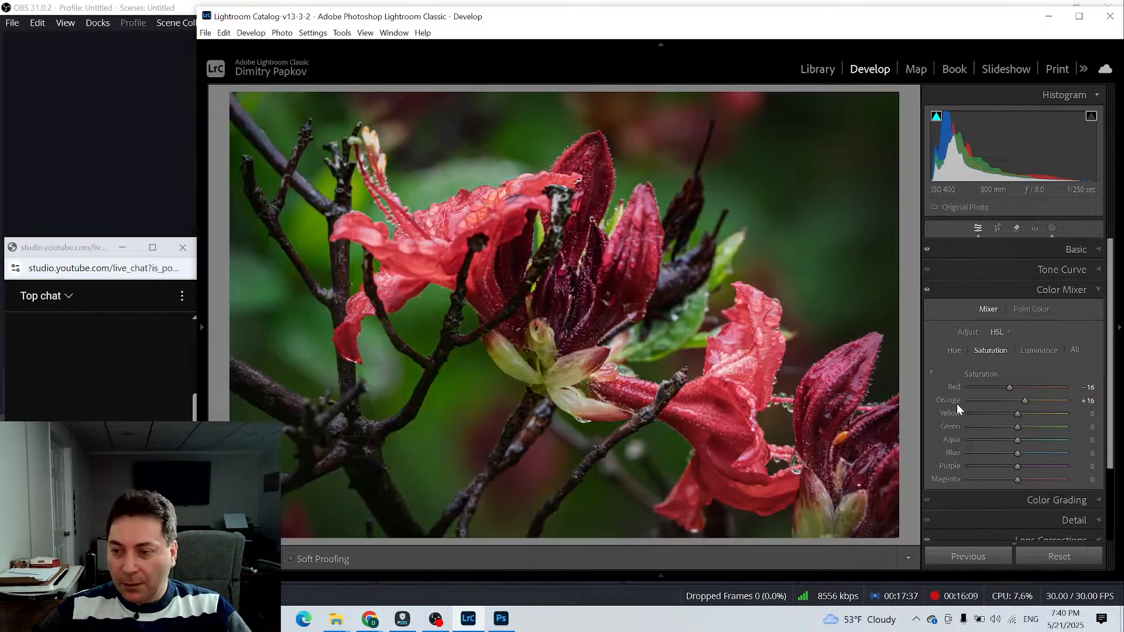
Set the red luminance to -22 in the Color Mixer
click(1034, 349)
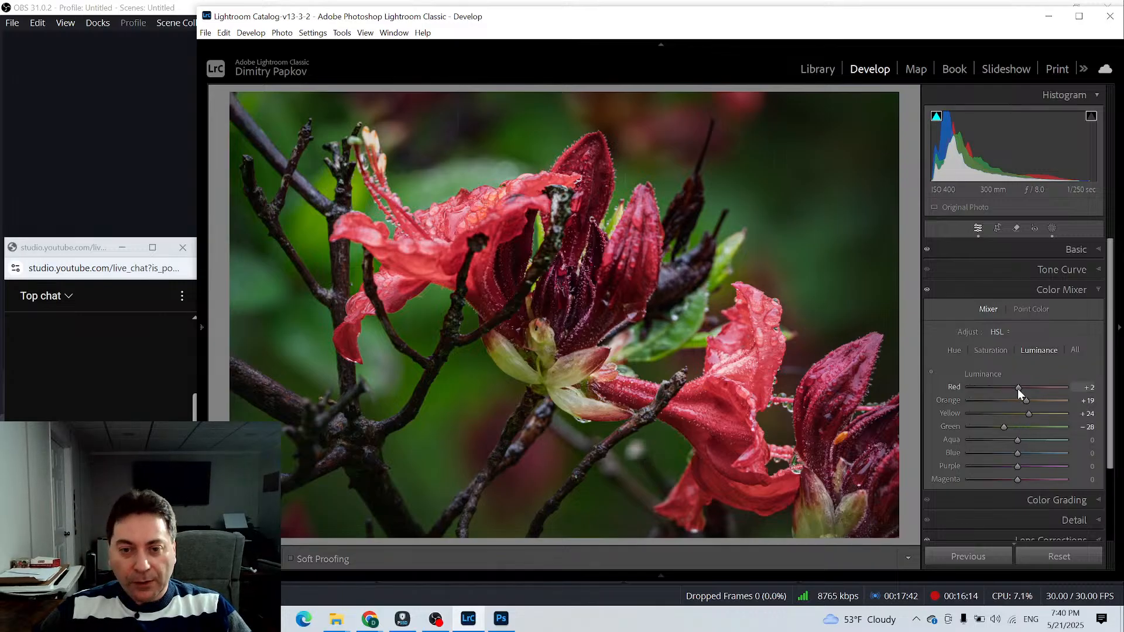
drag(1013, 389, 1008, 388)
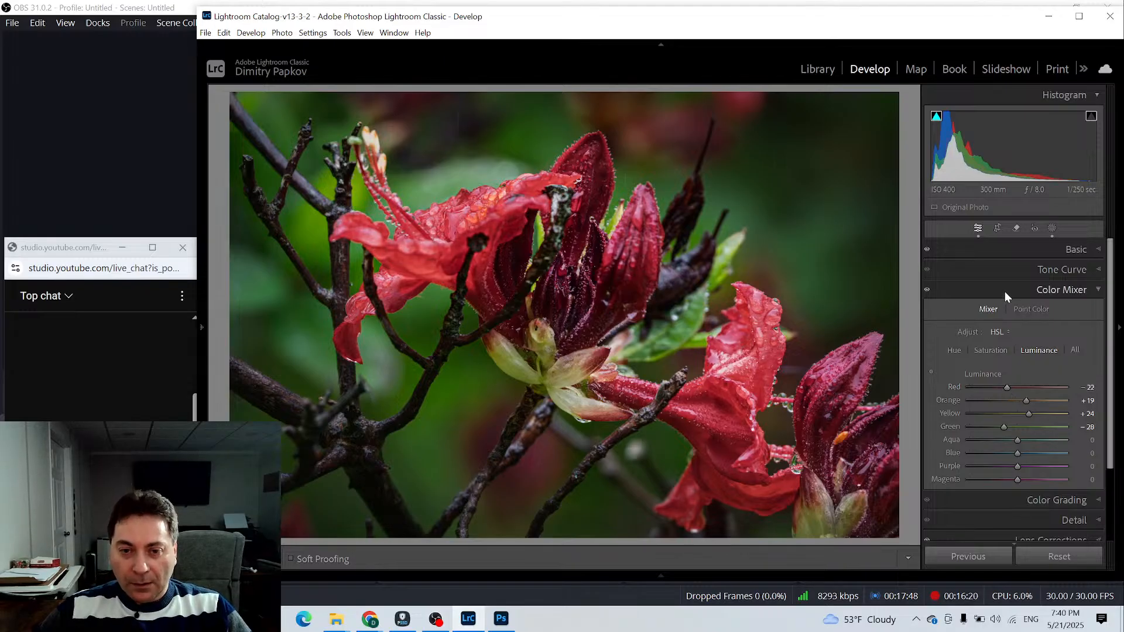
Set Mask 1's exposure to 0.79 and contrast to 12, and compare the photo before and after editing side by side
click(1046, 226)
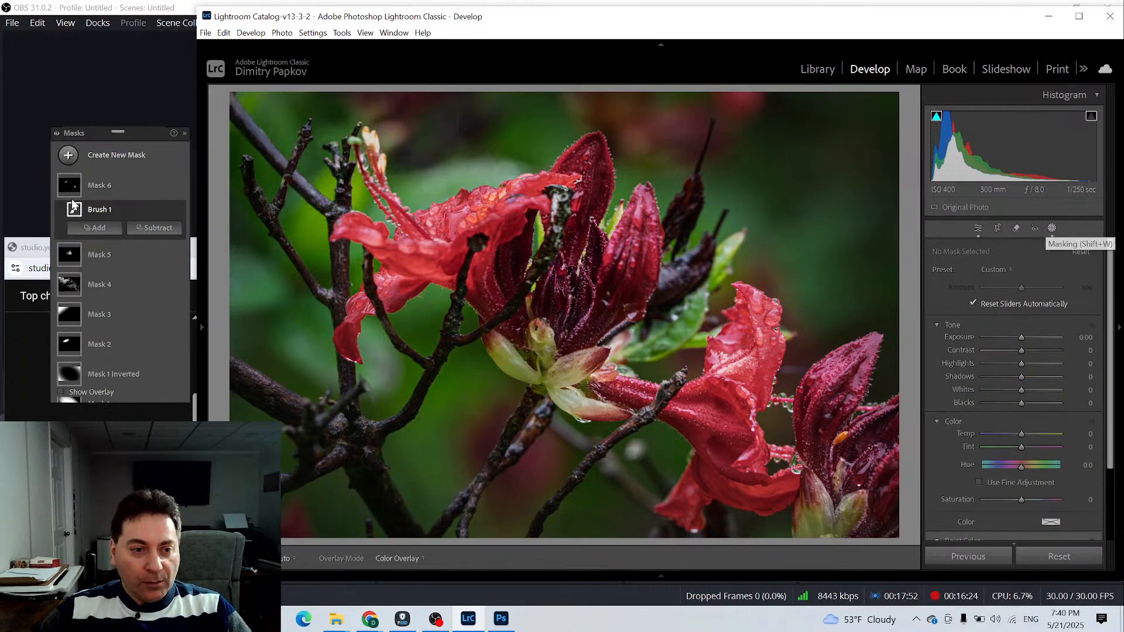
click(80, 375)
click(78, 370)
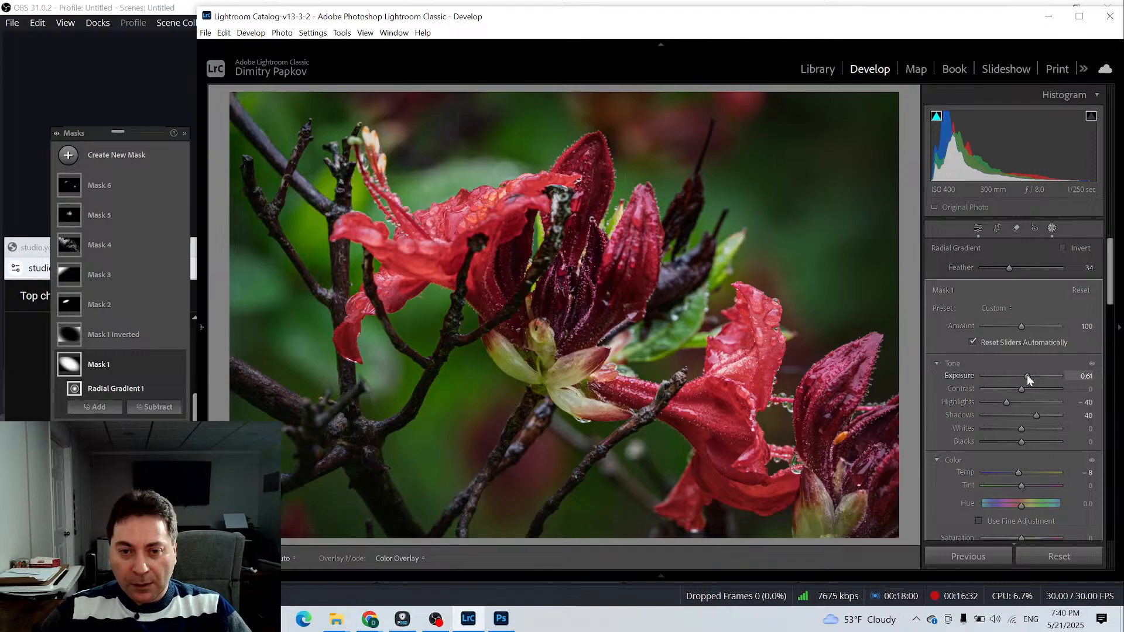
mouse_move(1027, 375)
mouse_down()
mouse_move(1026, 389)
mouse_move(1028, 377)
mouse_up()
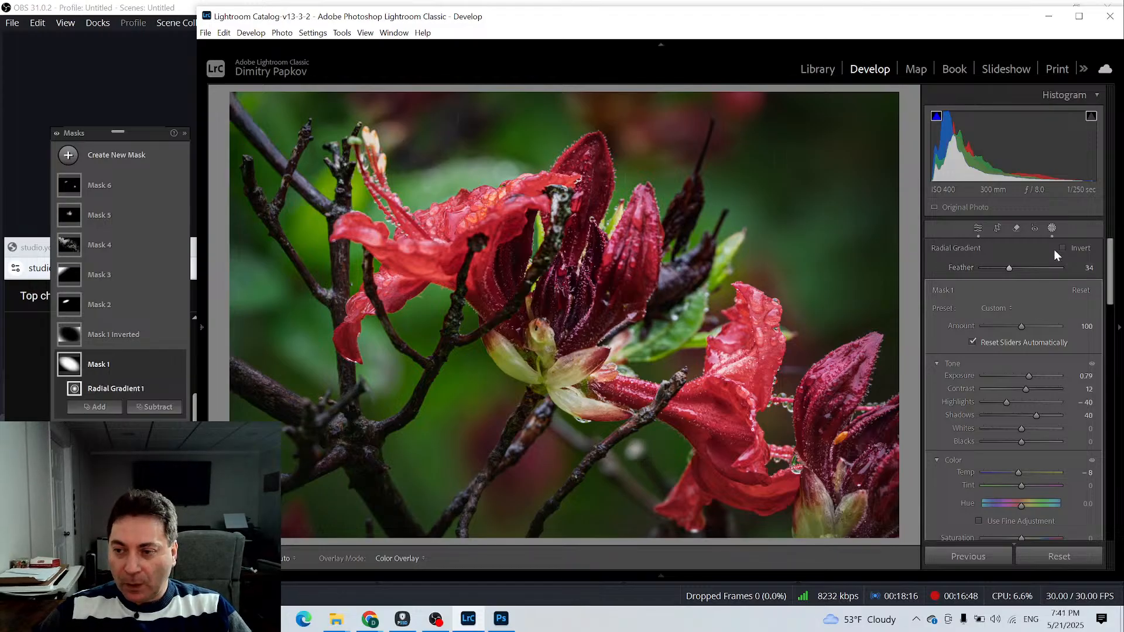
click(1049, 227)
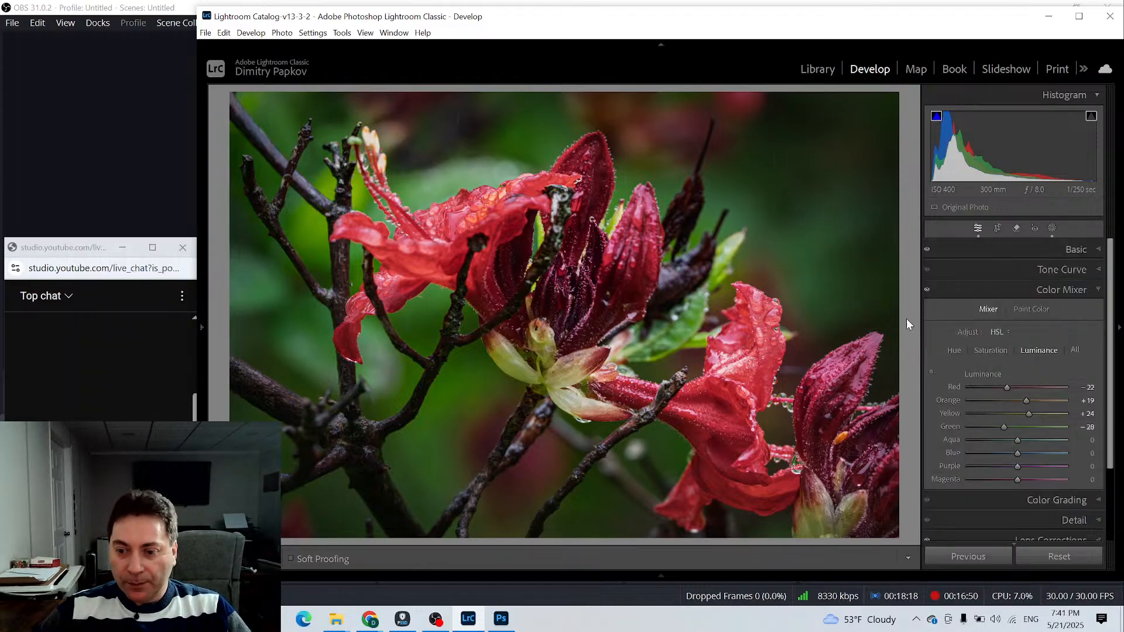
key(y)
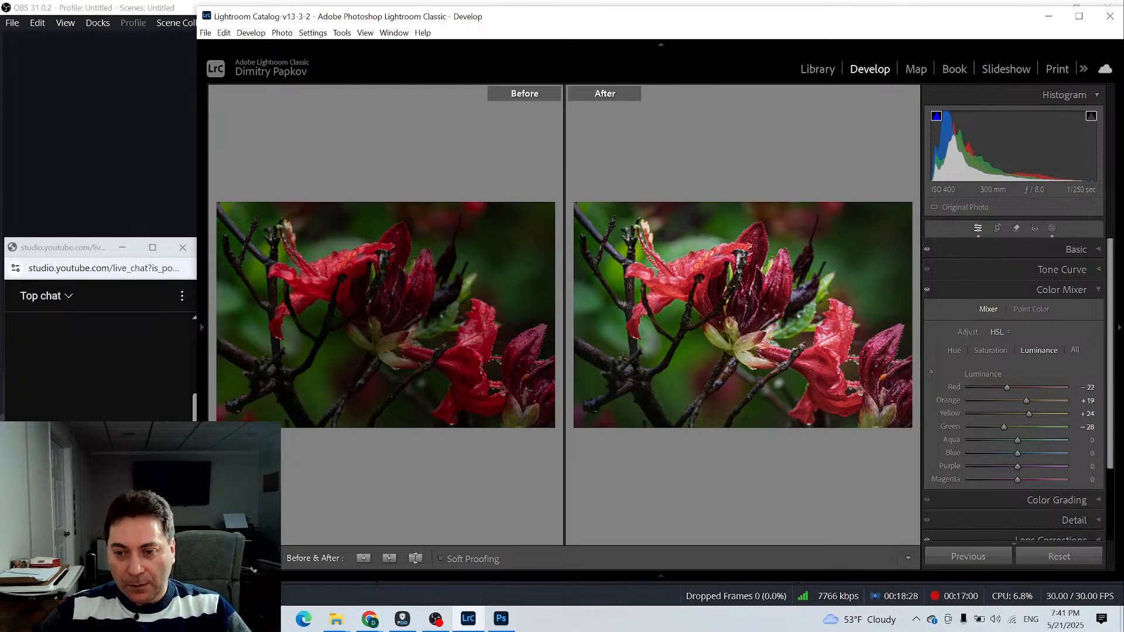
Compare the photo with Mask 4 hidden and shown, repeating the check several times, and leave masking
click(1051, 228)
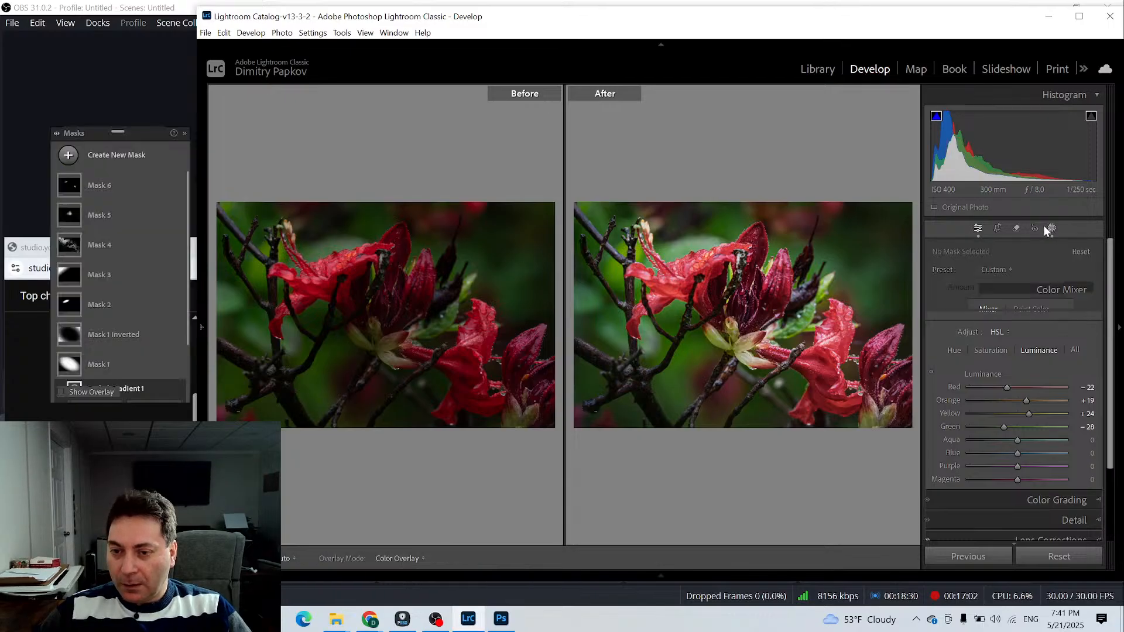
click(180, 246)
click(180, 246)
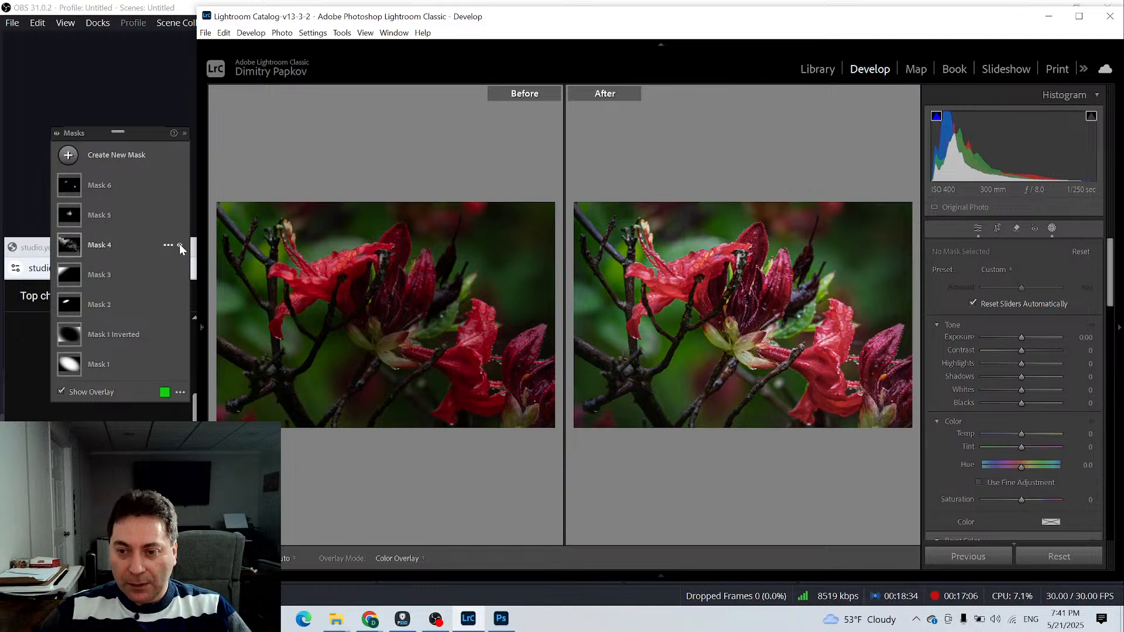
click(180, 246)
click(180, 246)
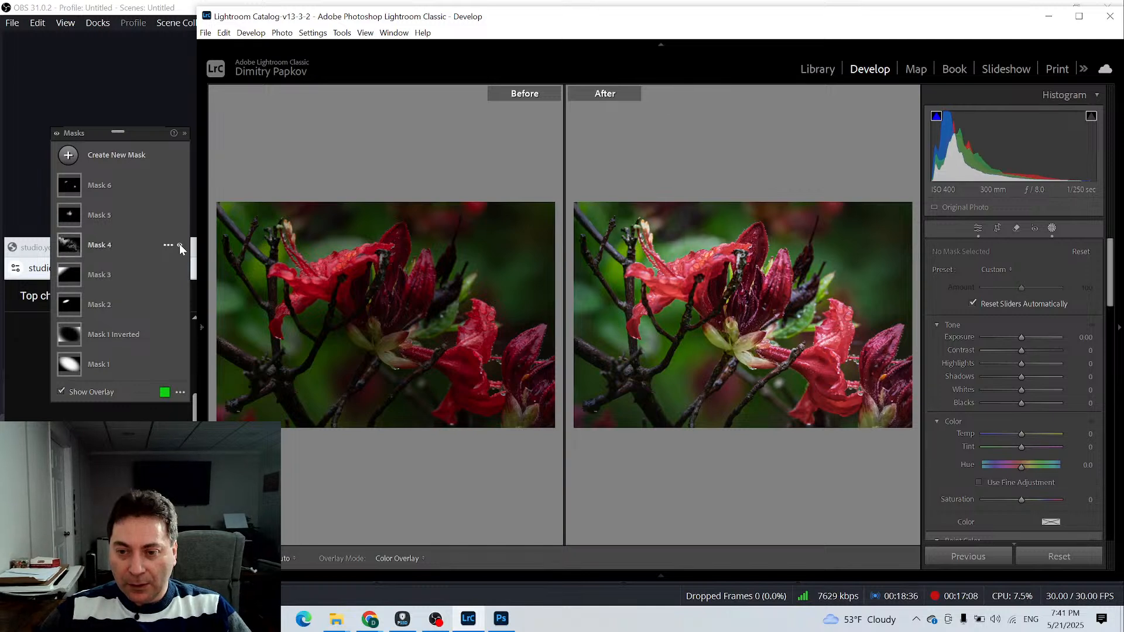
click(181, 246)
click(180, 246)
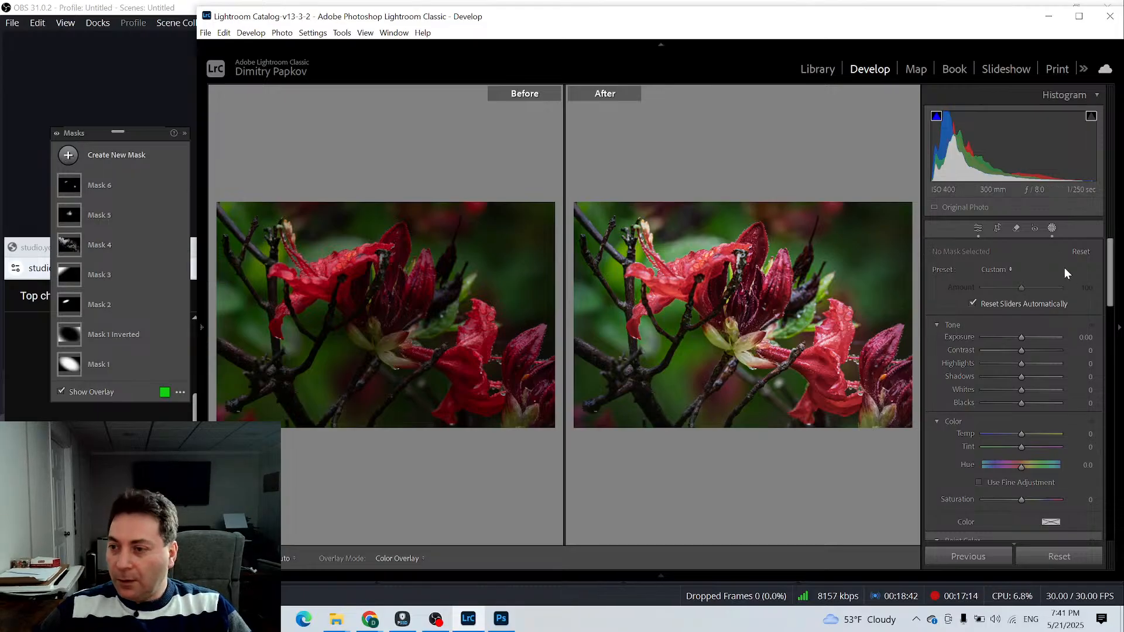
click(1053, 227)
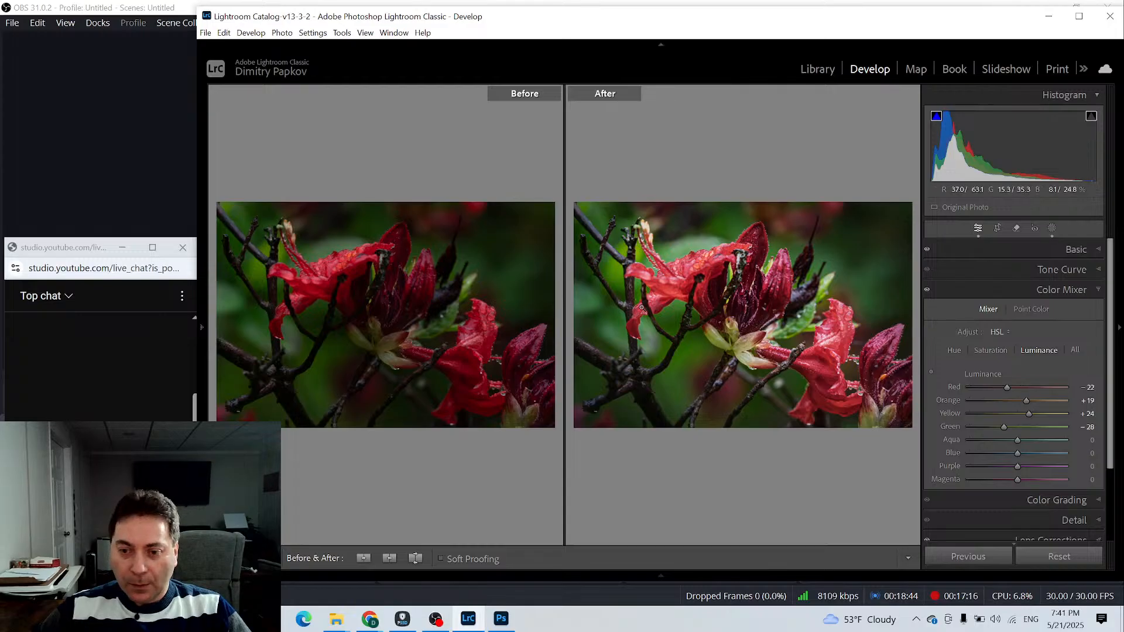
Inspect the left flower's lower petals at 100%, leave the before/after comparison, and fit the whole photo in view
click(663, 308)
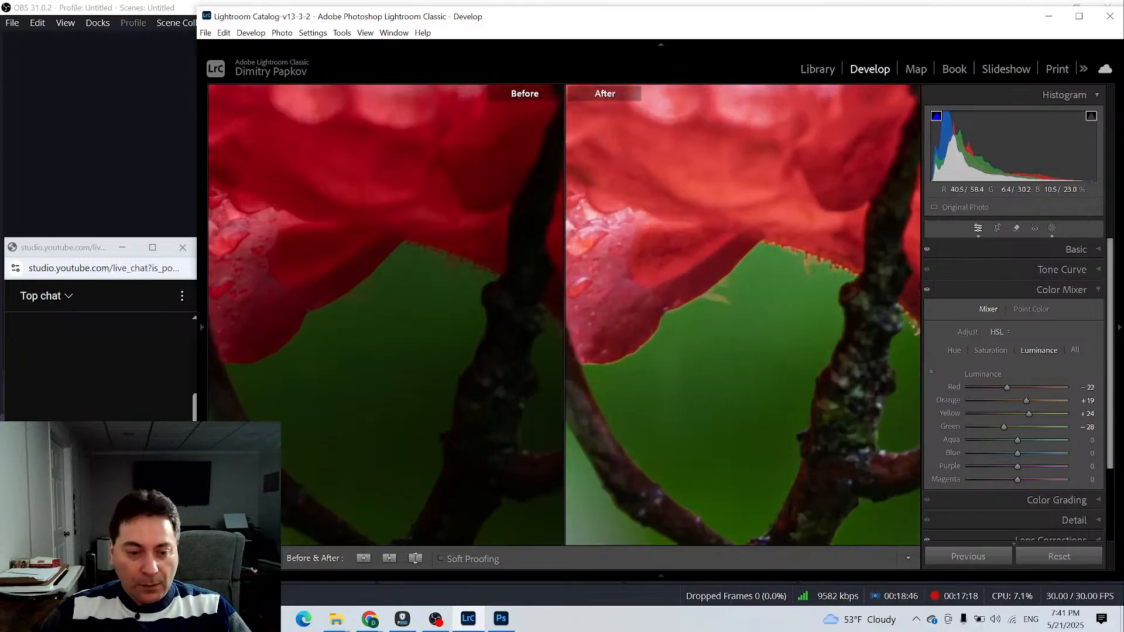
key(y)
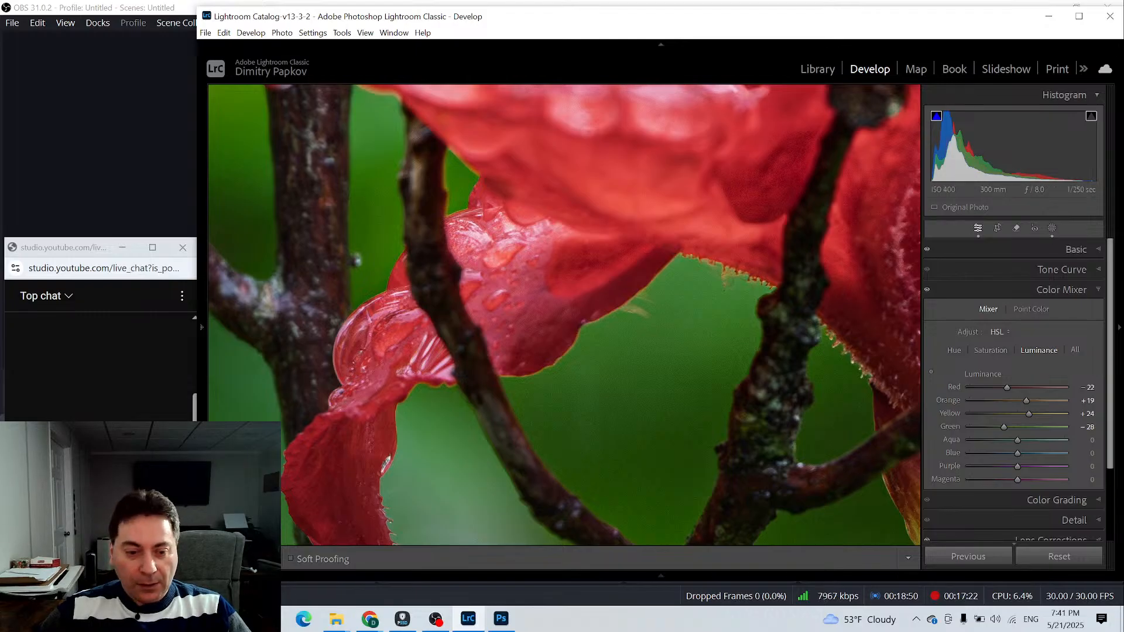
click(1051, 228)
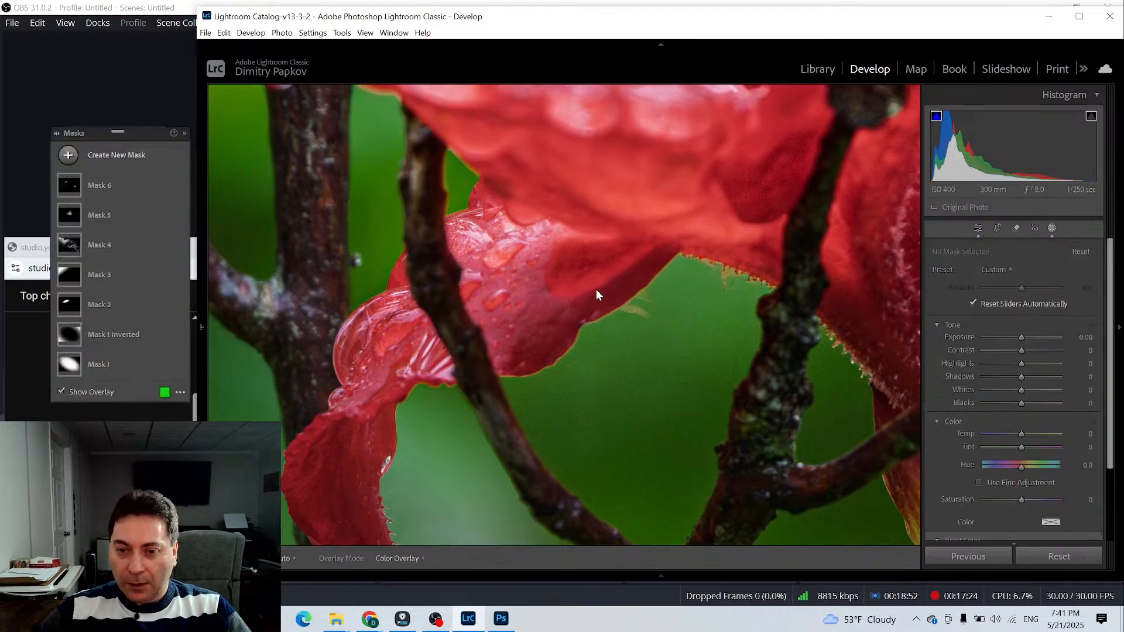
mouse_move(203, 324)
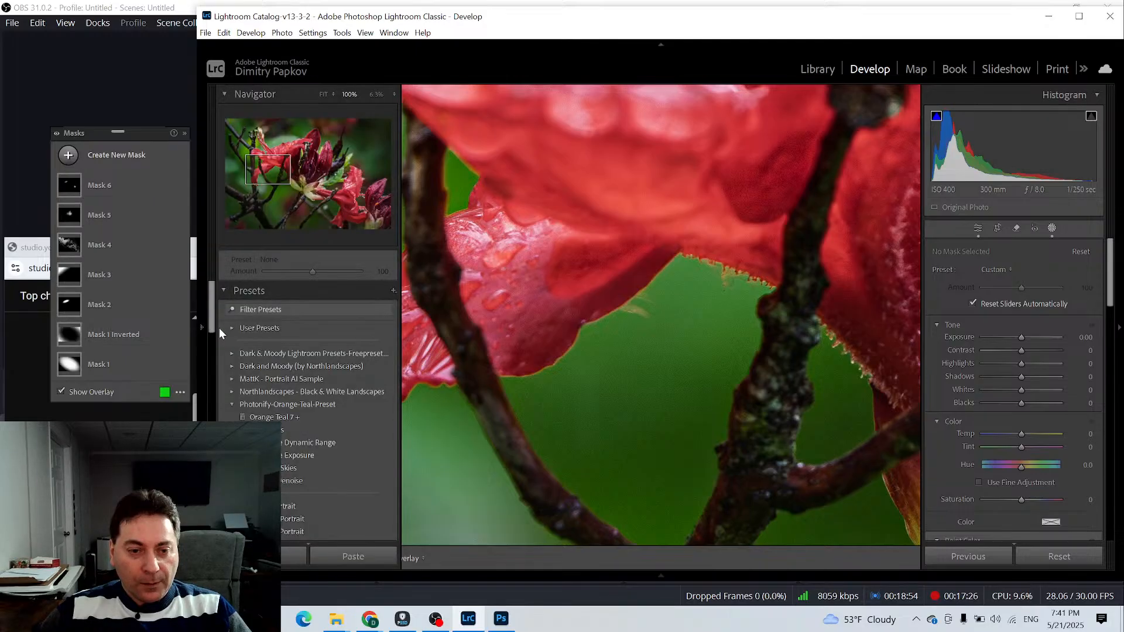
click(321, 94)
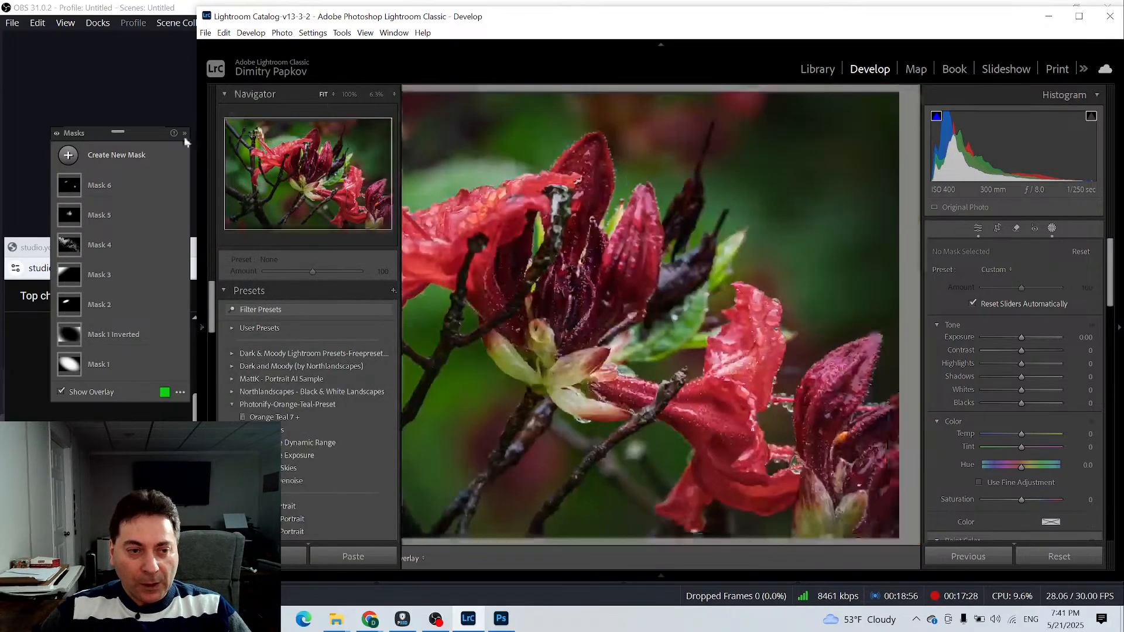
Extend Mask 5 over the left flower's lower petals and the base of the right open flower with a size 12 brush
click(65, 190)
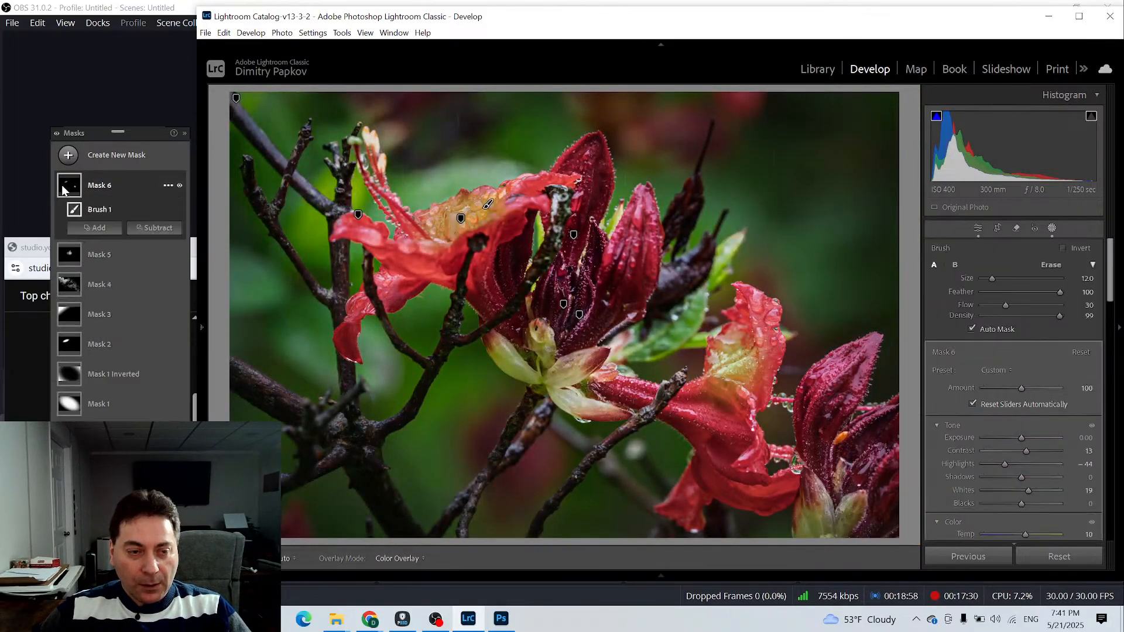
click(70, 255)
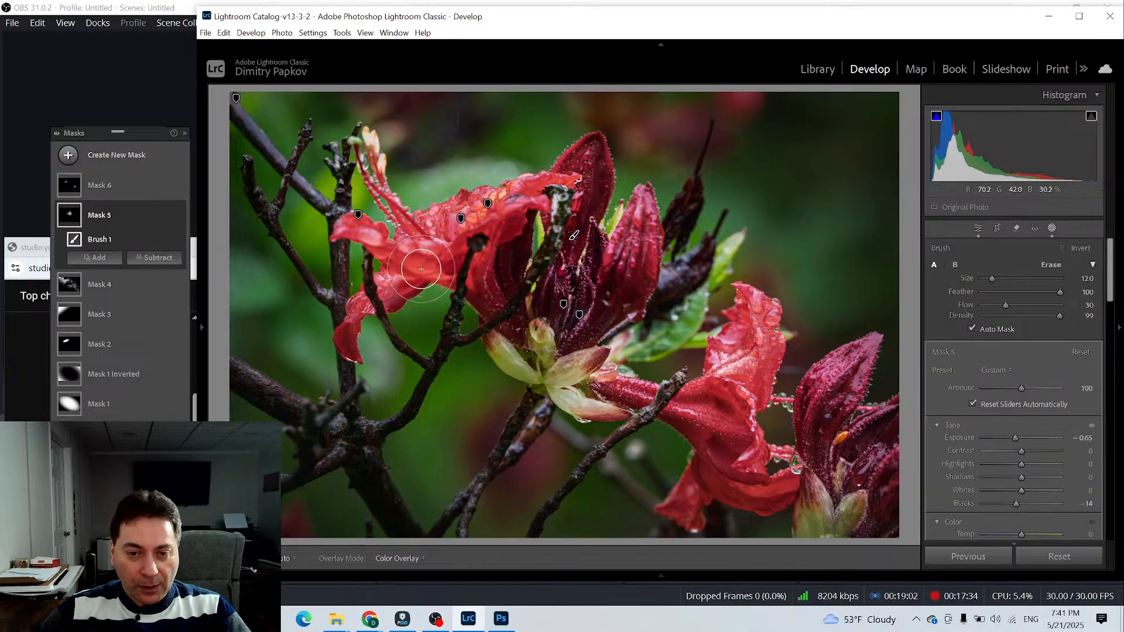
key(h)
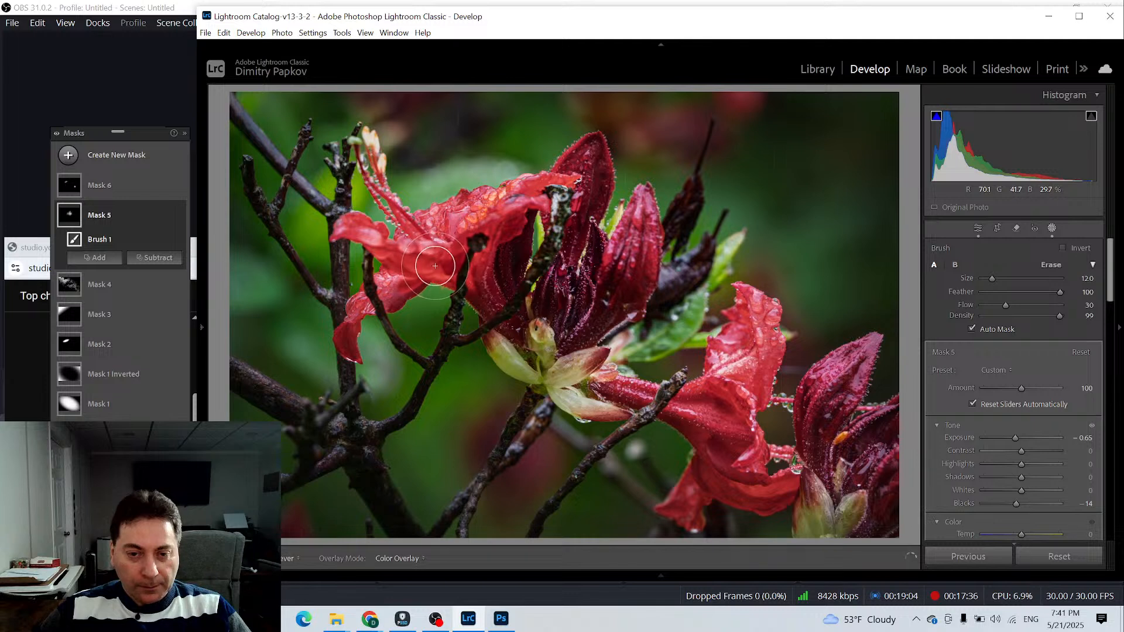
mouse_move(429, 265)
mouse_down()
mouse_move(390, 263)
mouse_move(398, 268)
mouse_move(429, 263)
mouse_move(367, 243)
mouse_move(434, 262)
mouse_move(399, 277)
mouse_move(417, 283)
mouse_move(384, 284)
mouse_move(402, 281)
mouse_move(352, 304)
mouse_move(343, 335)
mouse_move(436, 271)
mouse_move(495, 298)
mouse_move(481, 272)
mouse_move(516, 223)
mouse_move(500, 269)
mouse_up()
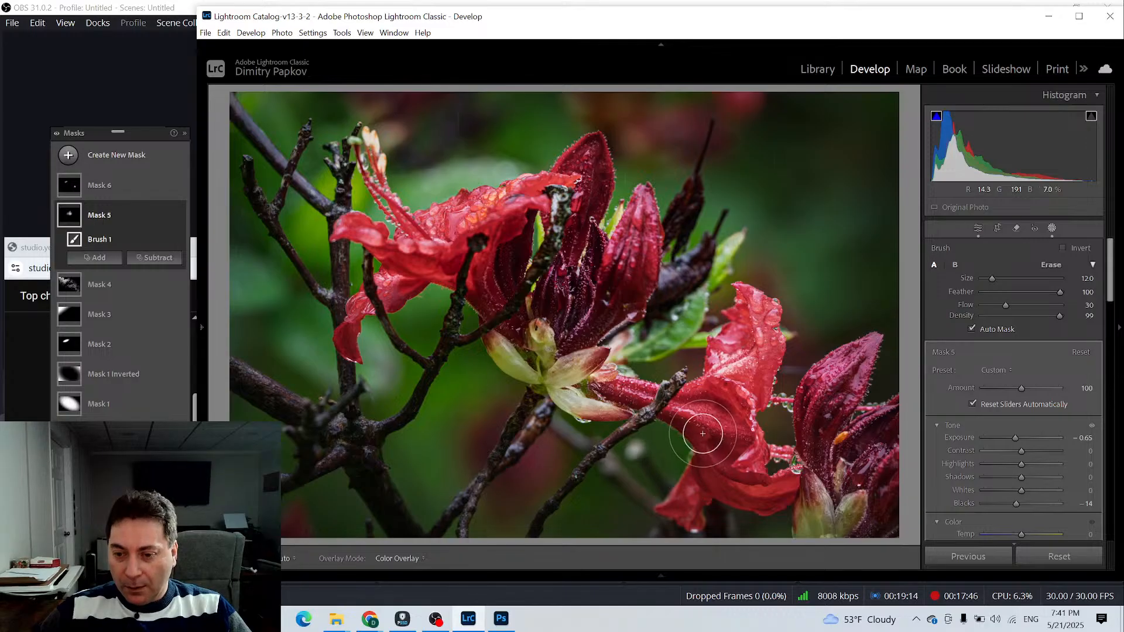
mouse_move(672, 401)
mouse_down()
mouse_move(714, 412)
mouse_move(650, 388)
mouse_move(741, 421)
mouse_move(633, 390)
mouse_up()
Paint Mask 5 over the upper and lower petals of the right open flower with a size 6 brush
scroll(672, 388, down, 2)
scroll(707, 394, down, 4)
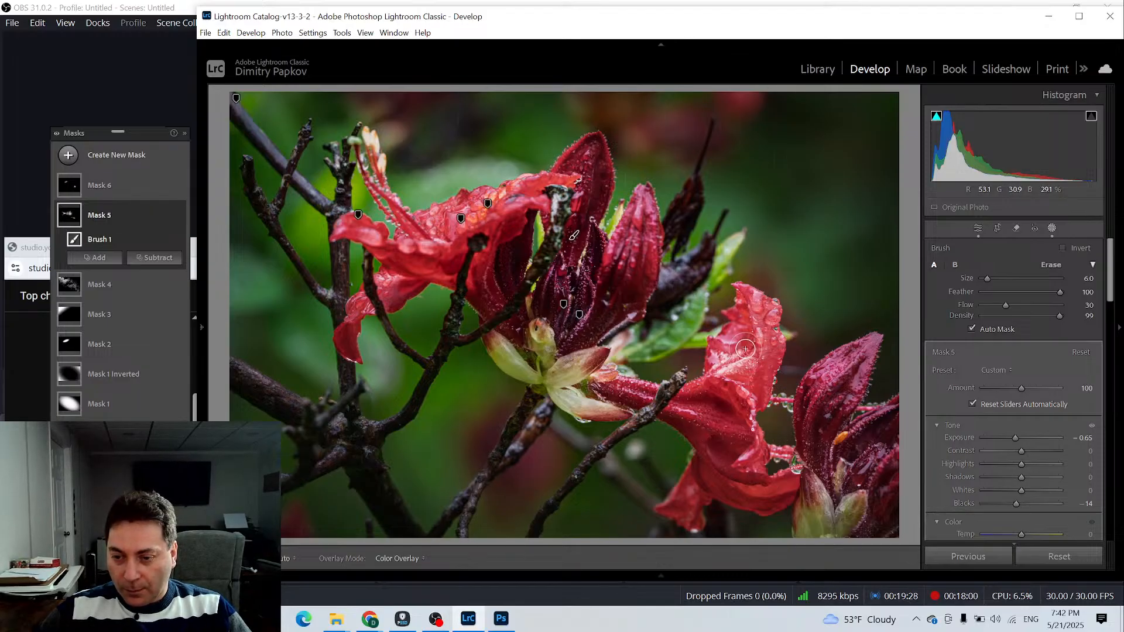
mouse_move(745, 351)
mouse_down()
mouse_move(720, 366)
mouse_move(755, 342)
mouse_move(720, 370)
mouse_move(774, 377)
mouse_move(777, 361)
mouse_move(768, 394)
mouse_up()
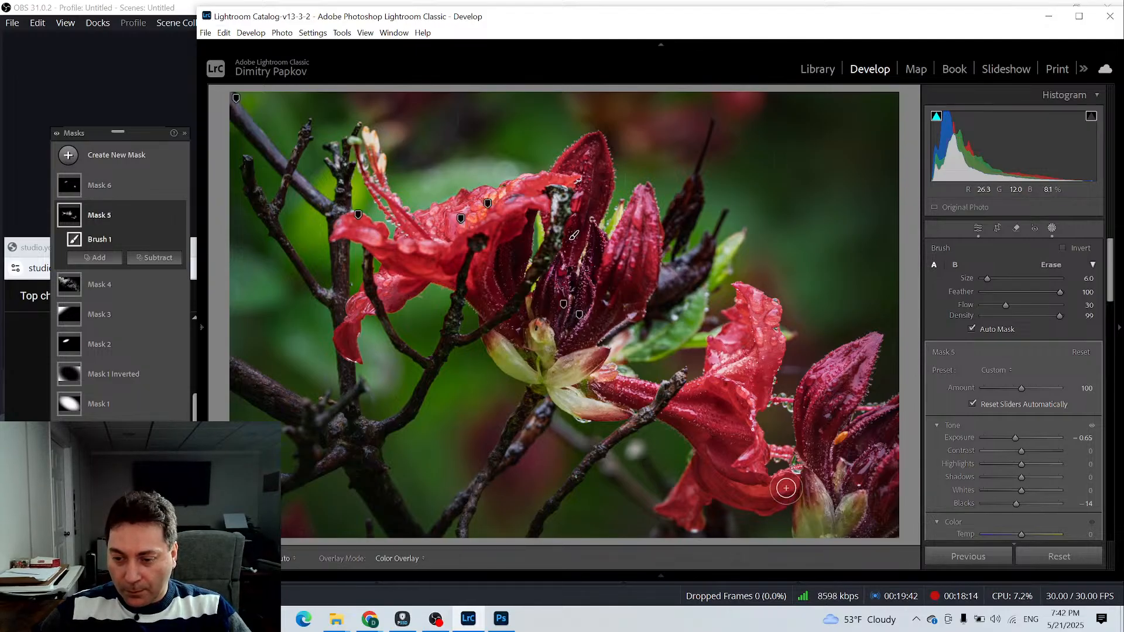
mouse_move(764, 492)
mouse_down()
mouse_move(730, 490)
mouse_move(757, 500)
mouse_move(684, 515)
mouse_move(685, 492)
mouse_move(699, 518)
mouse_up()
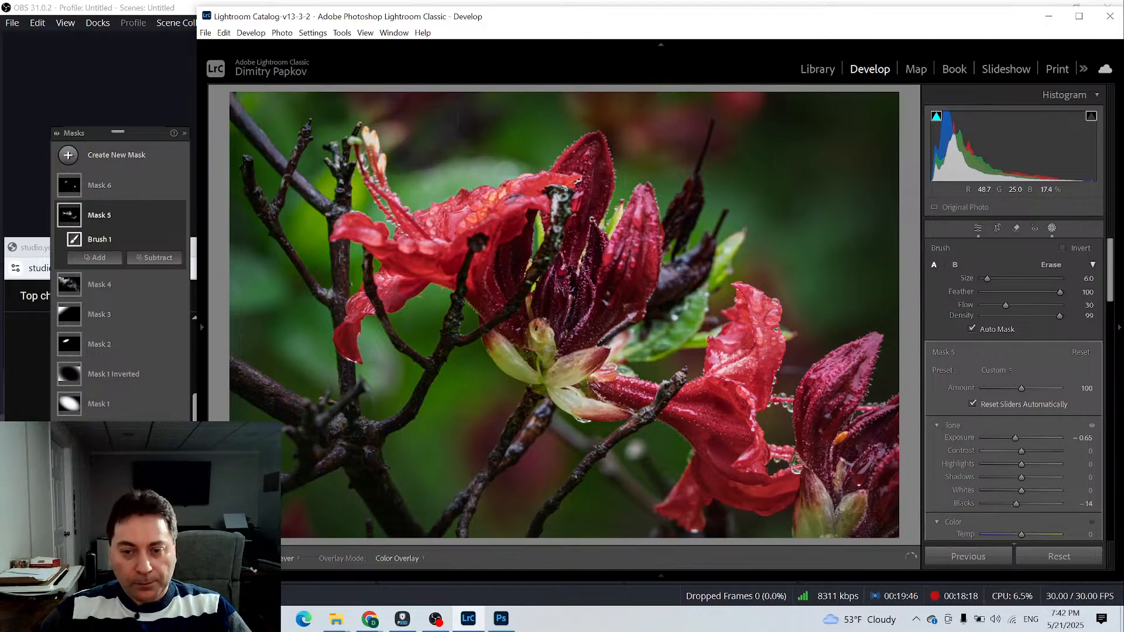
Extend Mask 6 over the right open flower's upper petal and the upper parts of the two tall central buds, enlarging the brush for the buds
click(69, 187)
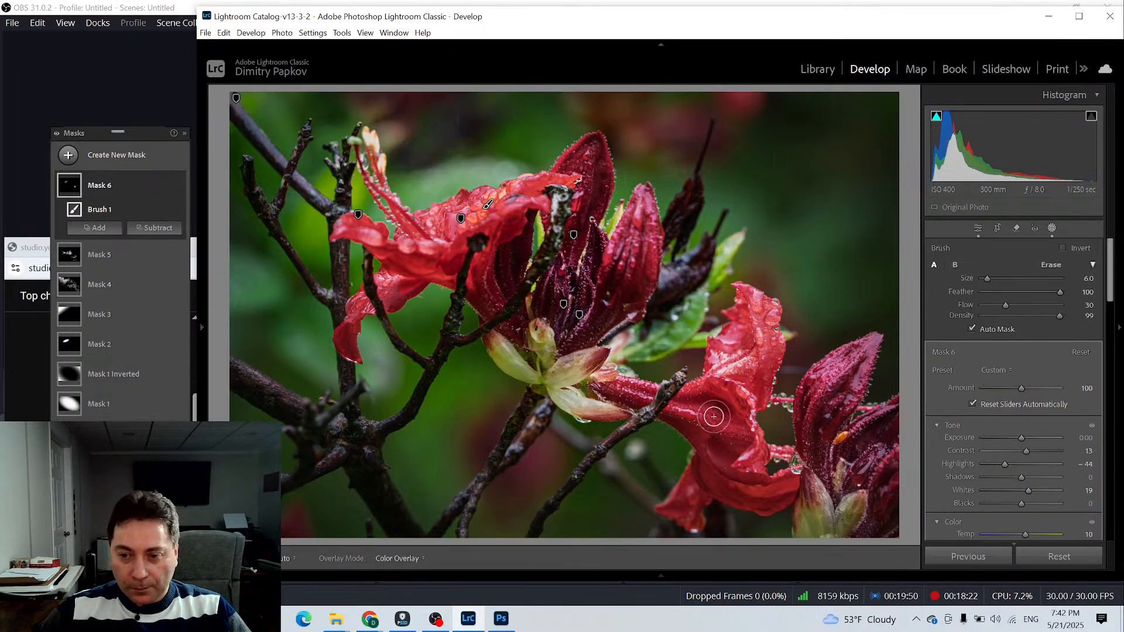
mouse_move(771, 351)
mouse_down()
mouse_move(755, 304)
mouse_move(772, 344)
mouse_move(754, 302)
mouse_move(769, 353)
mouse_move(764, 314)
mouse_move(750, 300)
mouse_move(783, 366)
mouse_move(746, 303)
mouse_move(741, 317)
mouse_move(723, 317)
mouse_move(748, 325)
mouse_up()
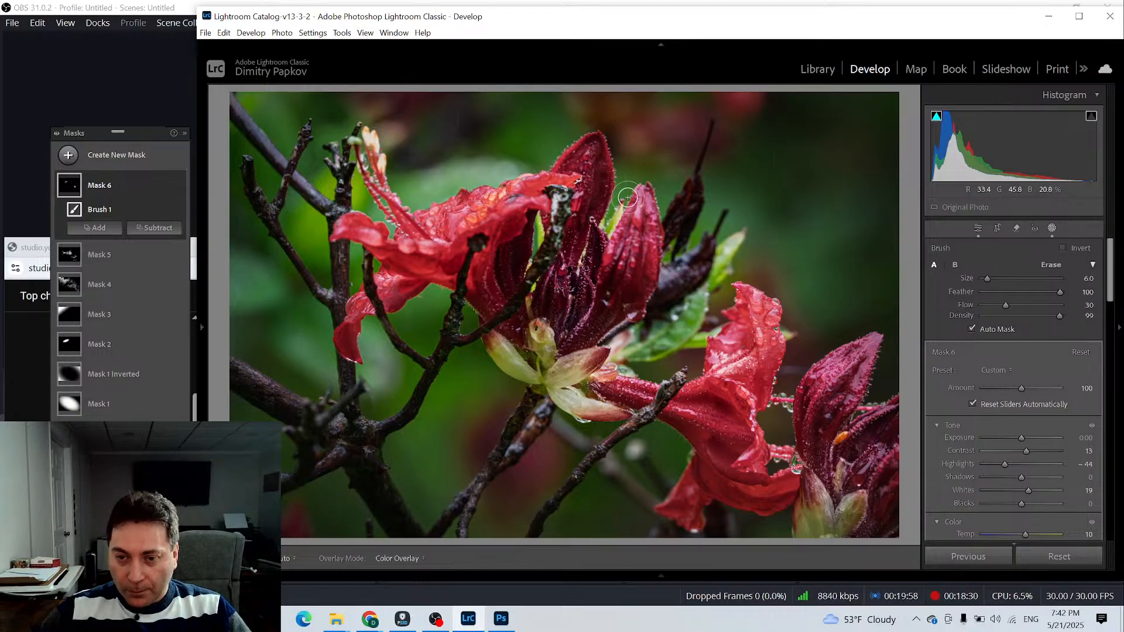
scroll(649, 254, up, 4)
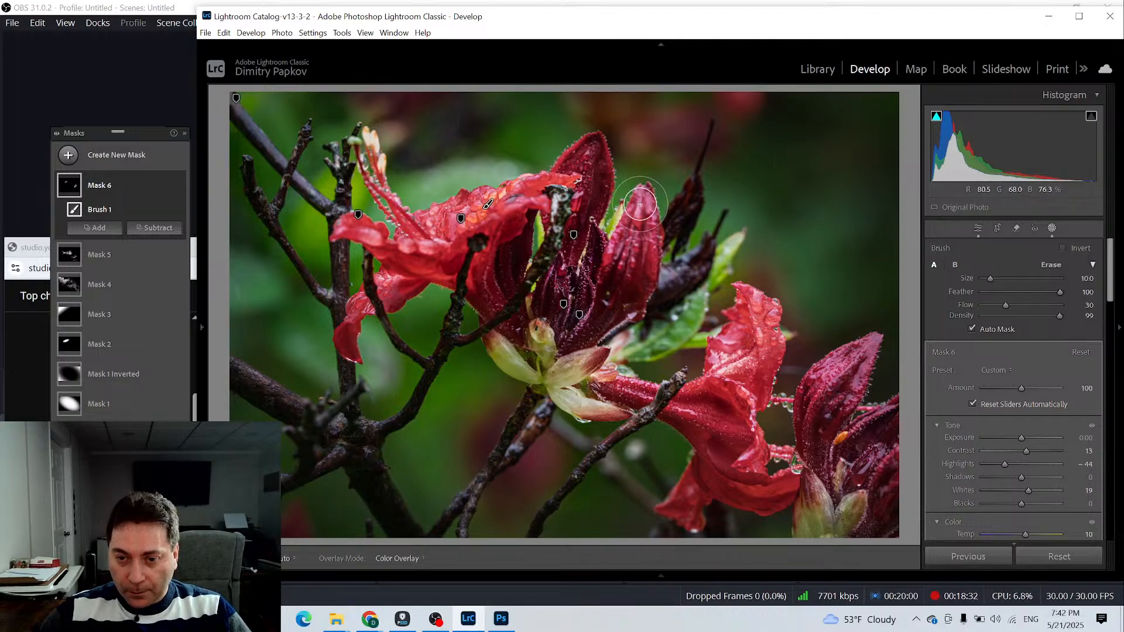
mouse_move(632, 224)
mouse_down()
mouse_move(640, 201)
mouse_move(625, 237)
mouse_move(644, 202)
mouse_move(646, 233)
mouse_up()
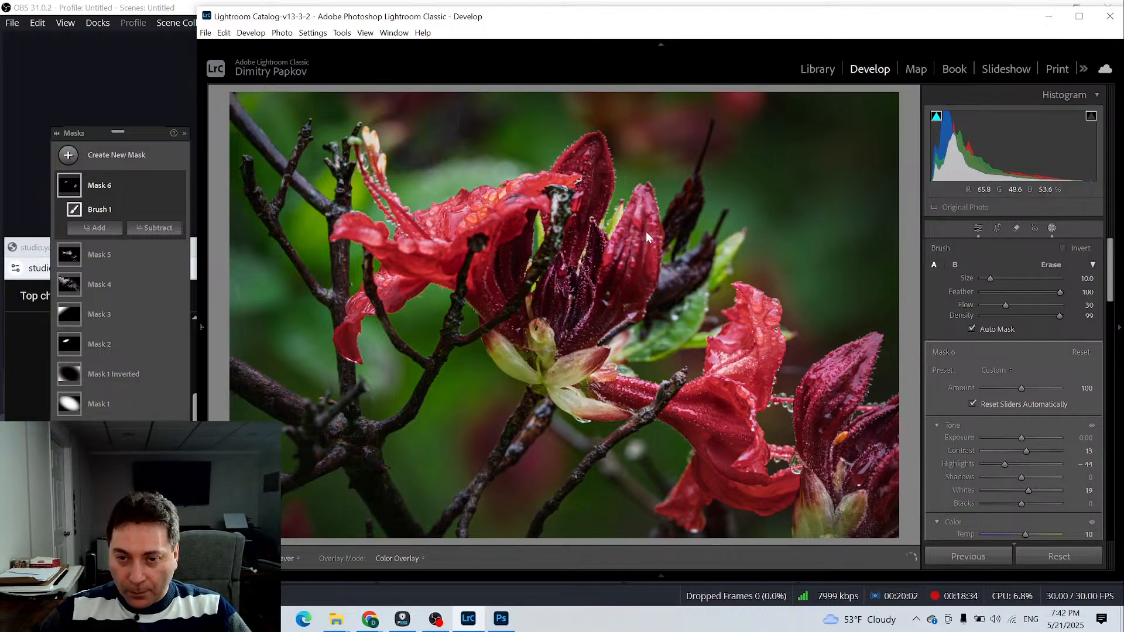
mouse_move(584, 159)
mouse_down()
mouse_move(552, 168)
mouse_move(584, 159)
mouse_up()
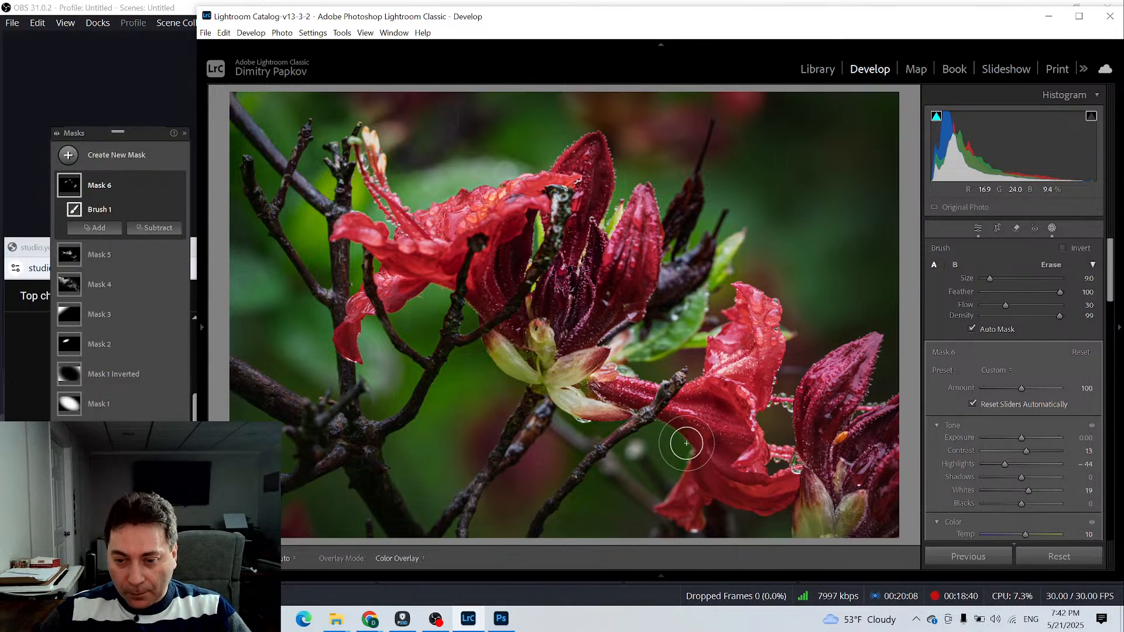
Paint Mask 6 over the upper and middle petals of the right open flower with a size 7 brush
scroll(696, 414, down, 3)
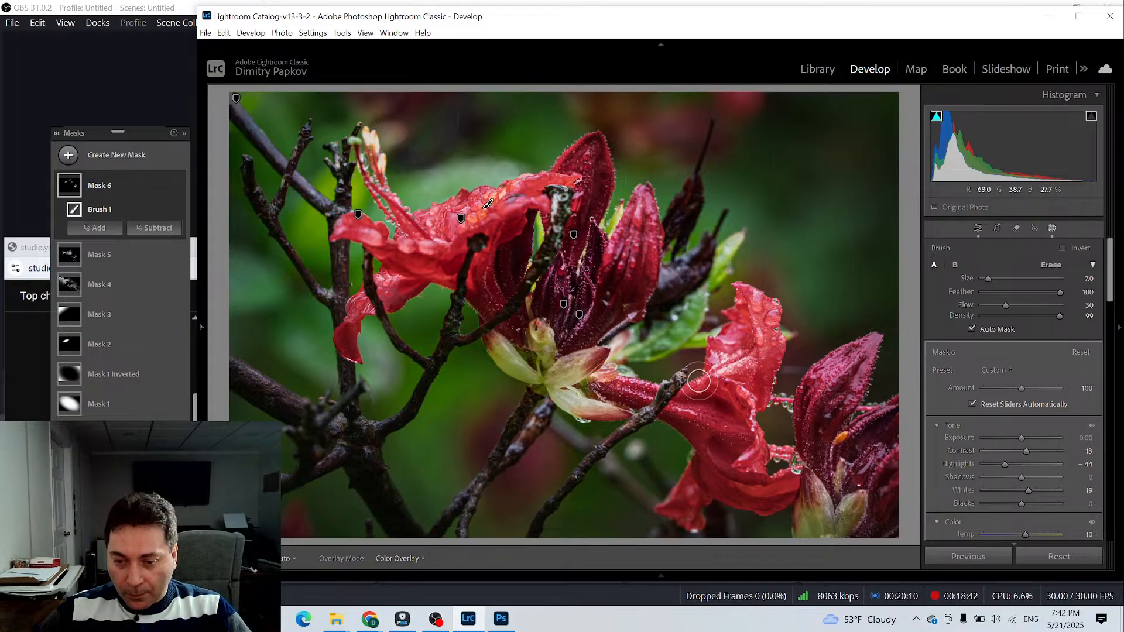
drag(688, 388, 743, 360)
drag(738, 369, 715, 380)
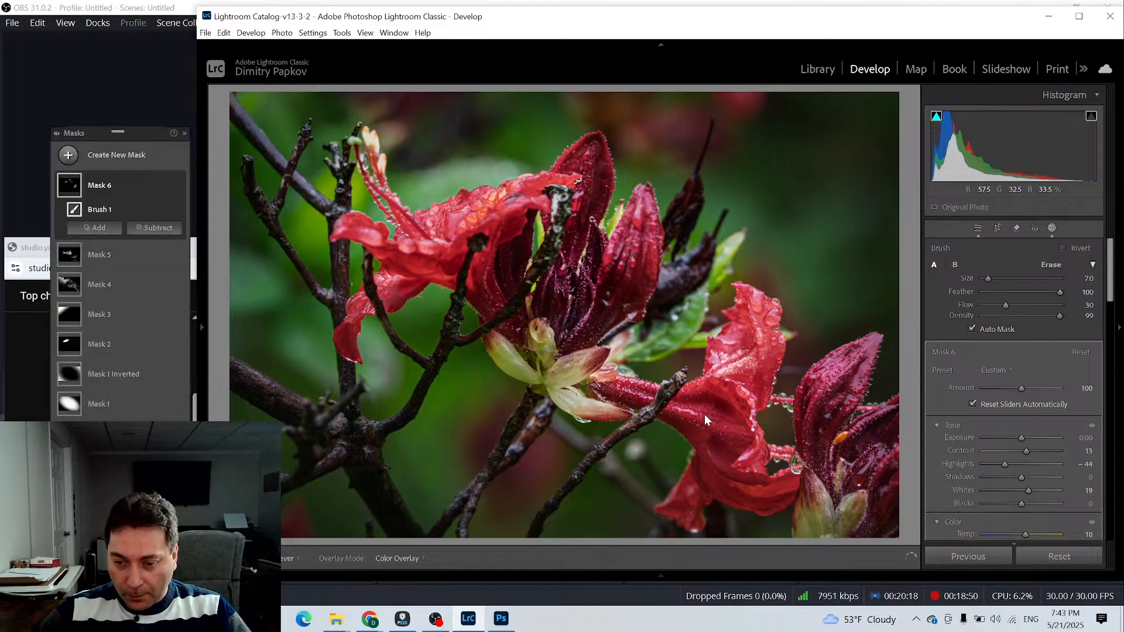
mouse_move(719, 432)
mouse_down()
mouse_move(669, 408)
mouse_move(705, 423)
mouse_up()
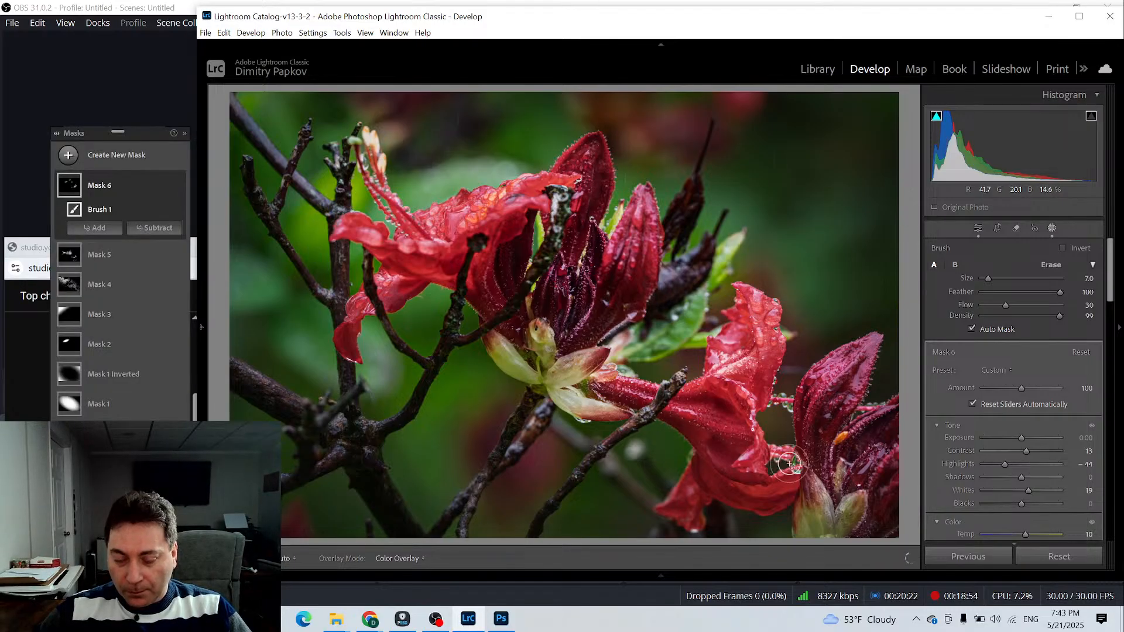
Extend Mask 5 over the right open flower's upper petal, the tall central bud beside it, and the left flower's upper petal tip
click(75, 260)
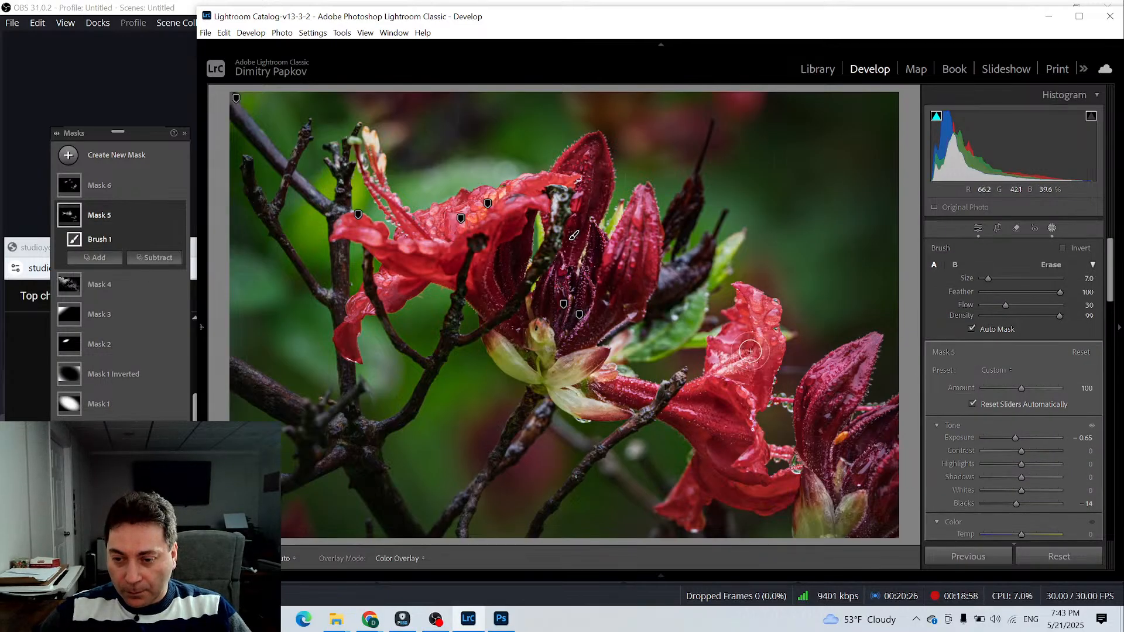
key(h)
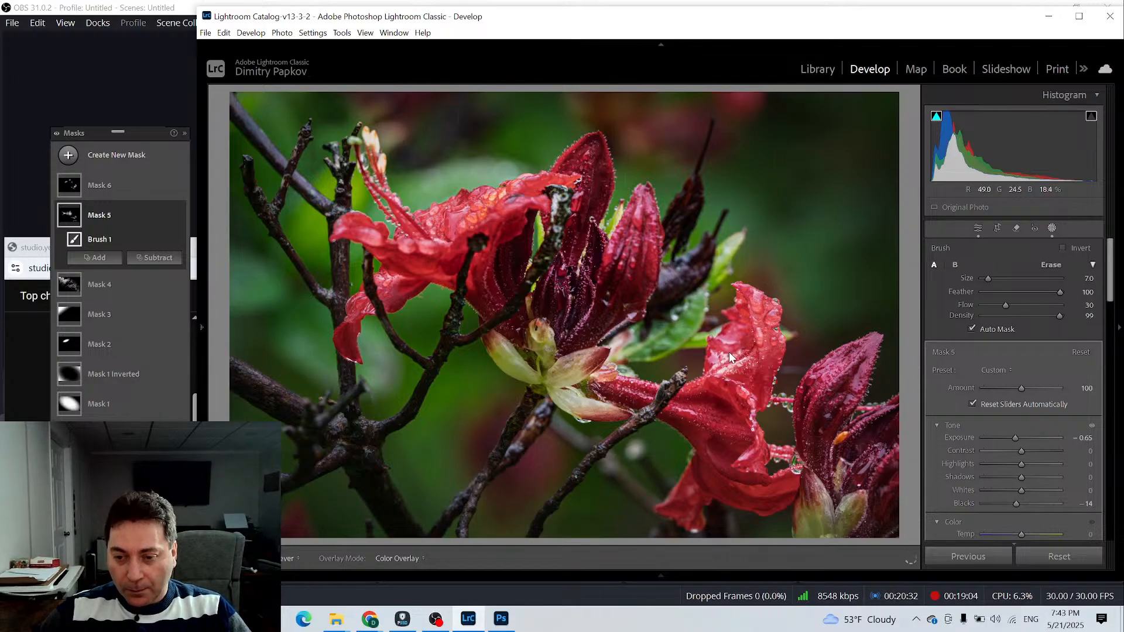
mouse_move(714, 359)
mouse_down()
mouse_move(704, 362)
mouse_move(731, 363)
mouse_up()
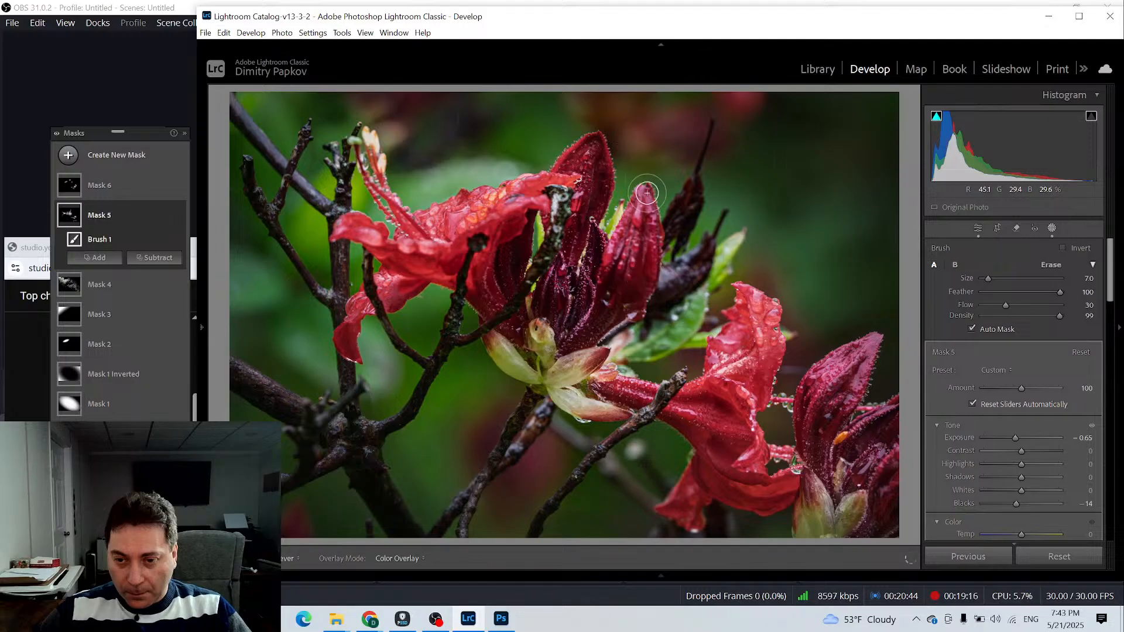
drag(647, 192, 650, 304)
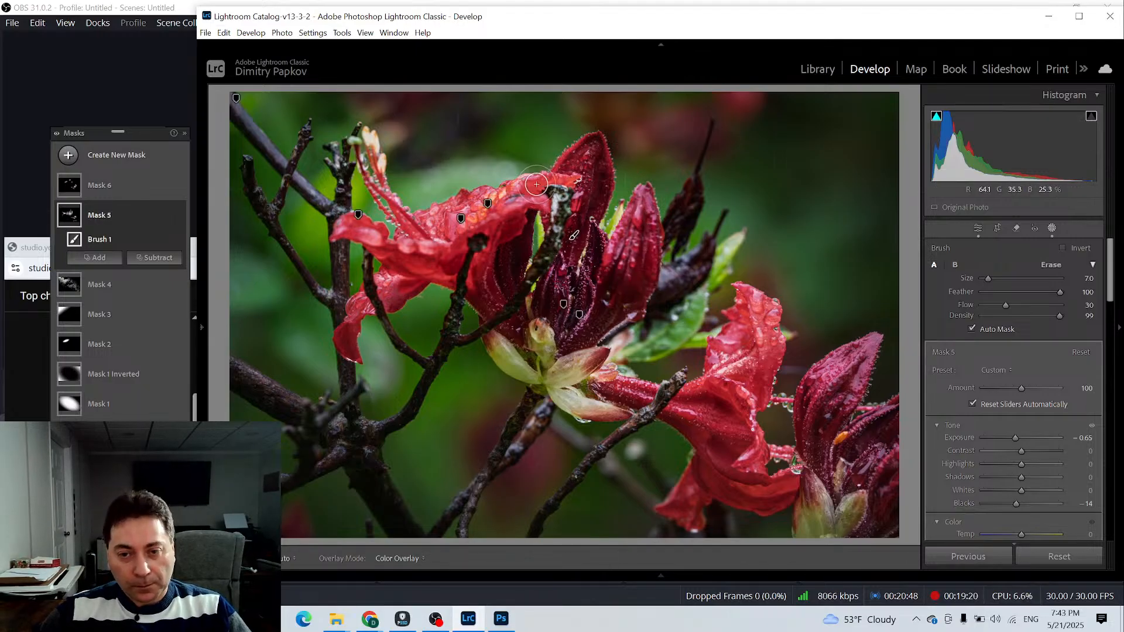
mouse_move(536, 184)
mouse_down()
mouse_move(524, 192)
mouse_move(588, 182)
mouse_move(530, 189)
mouse_move(572, 186)
mouse_up()
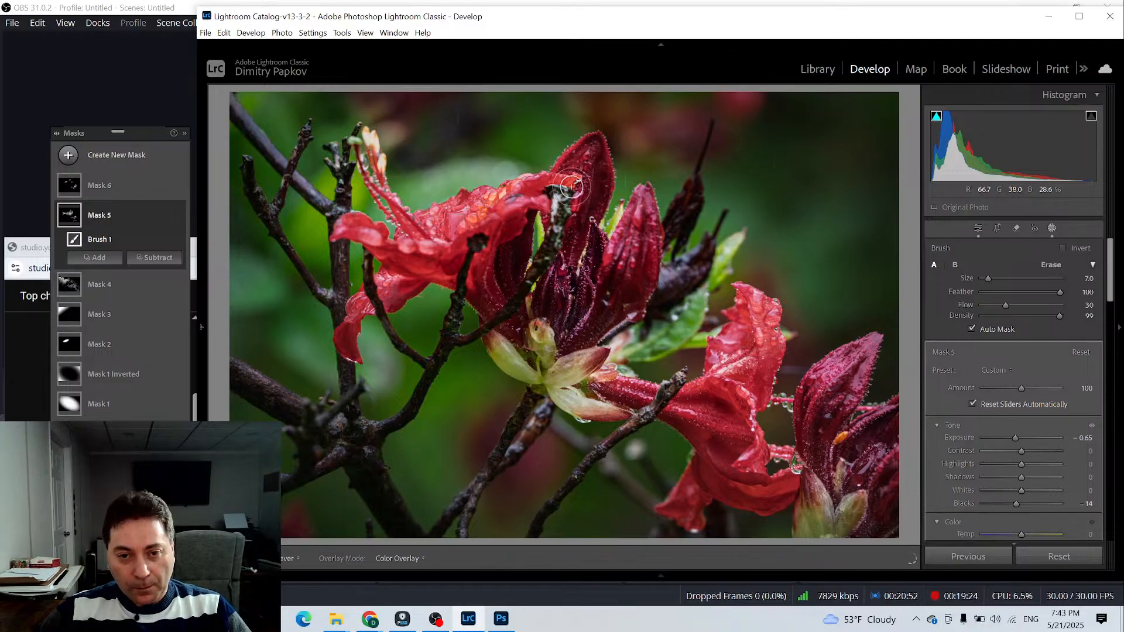
Paint Mask 6 along the left flower's upper petals, and set its exposure to 0.47 and highlights to -23
click(82, 186)
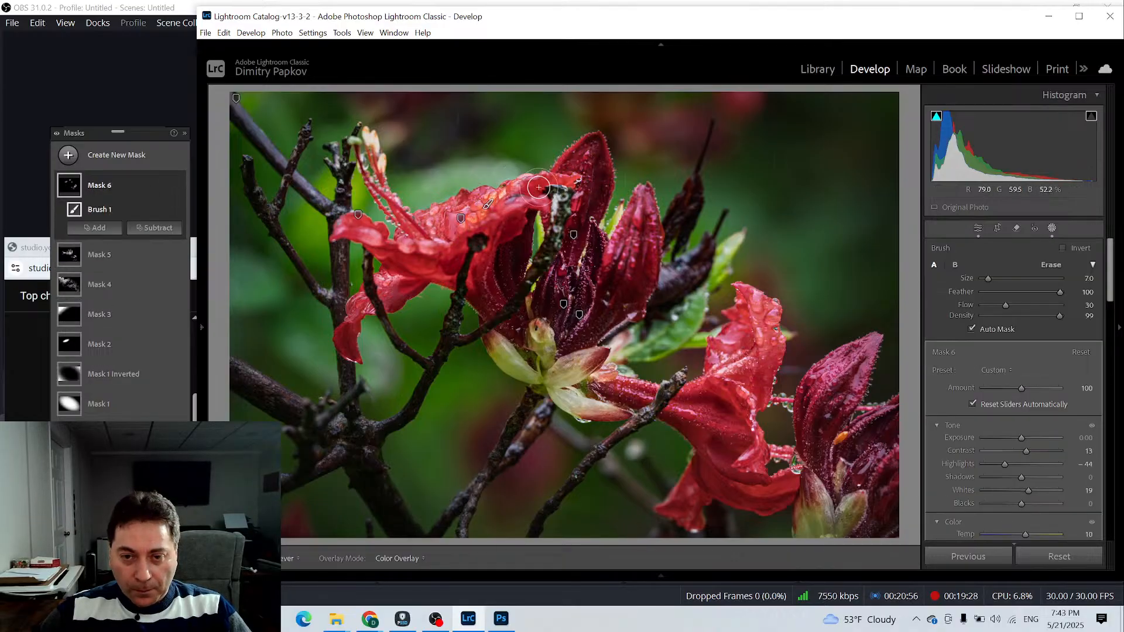
mouse_move(539, 188)
mouse_down()
mouse_move(471, 200)
mouse_move(533, 200)
mouse_move(460, 204)
mouse_move(506, 203)
mouse_move(473, 204)
mouse_move(449, 223)
mouse_move(424, 223)
mouse_move(427, 211)
mouse_move(438, 208)
mouse_move(426, 220)
mouse_move(435, 231)
mouse_move(450, 228)
mouse_move(458, 215)
mouse_move(419, 219)
mouse_move(480, 214)
mouse_move(440, 206)
mouse_move(470, 205)
mouse_up()
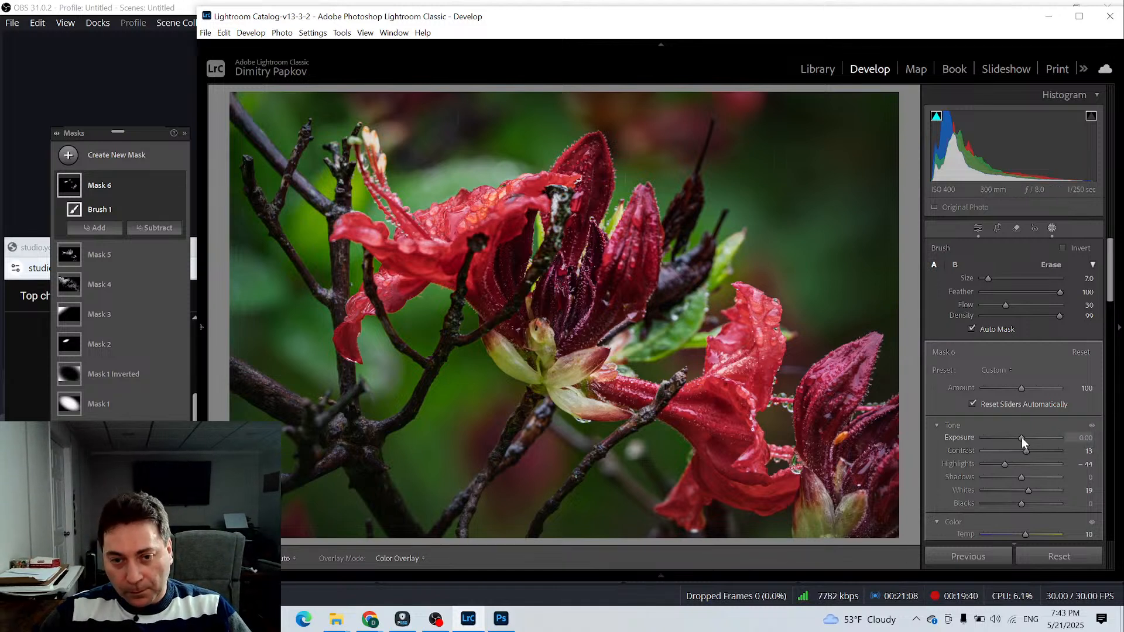
drag(1021, 437, 1011, 459)
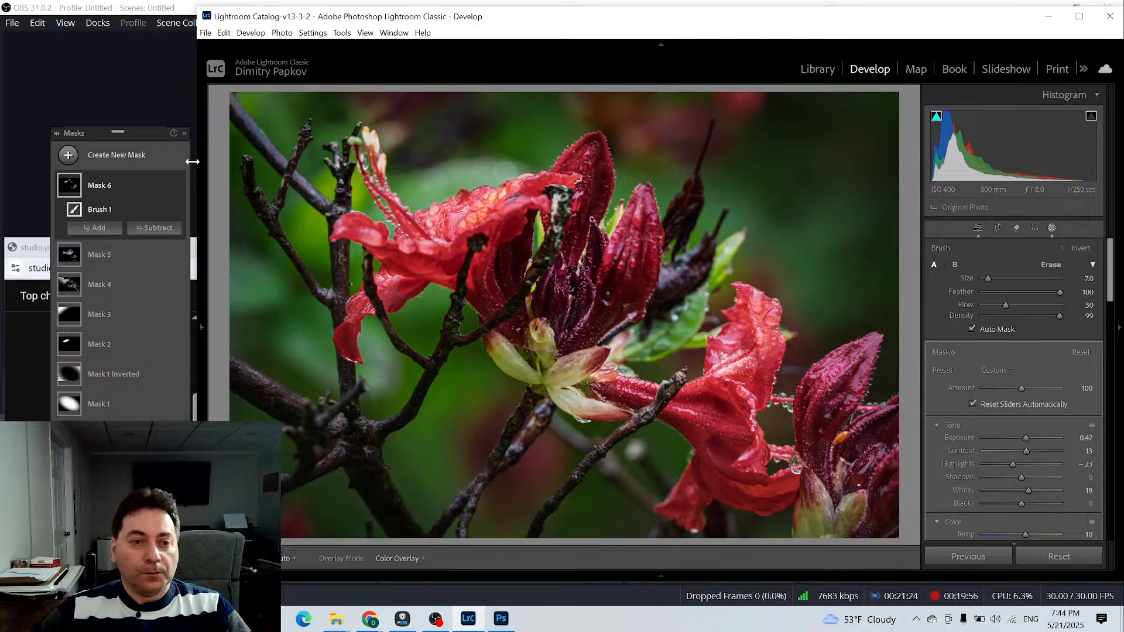
Compare the photo with and without Mask 6 and Mask 5, switching each mask off and back on, and hide the mask pins
mouse_move(181, 186)
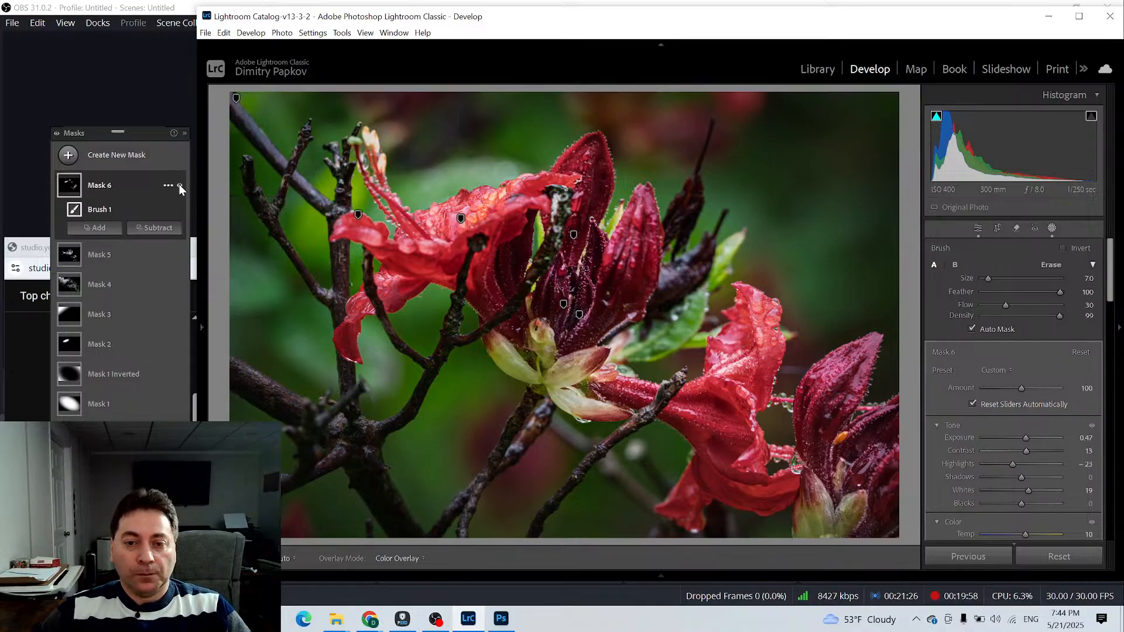
click(179, 186)
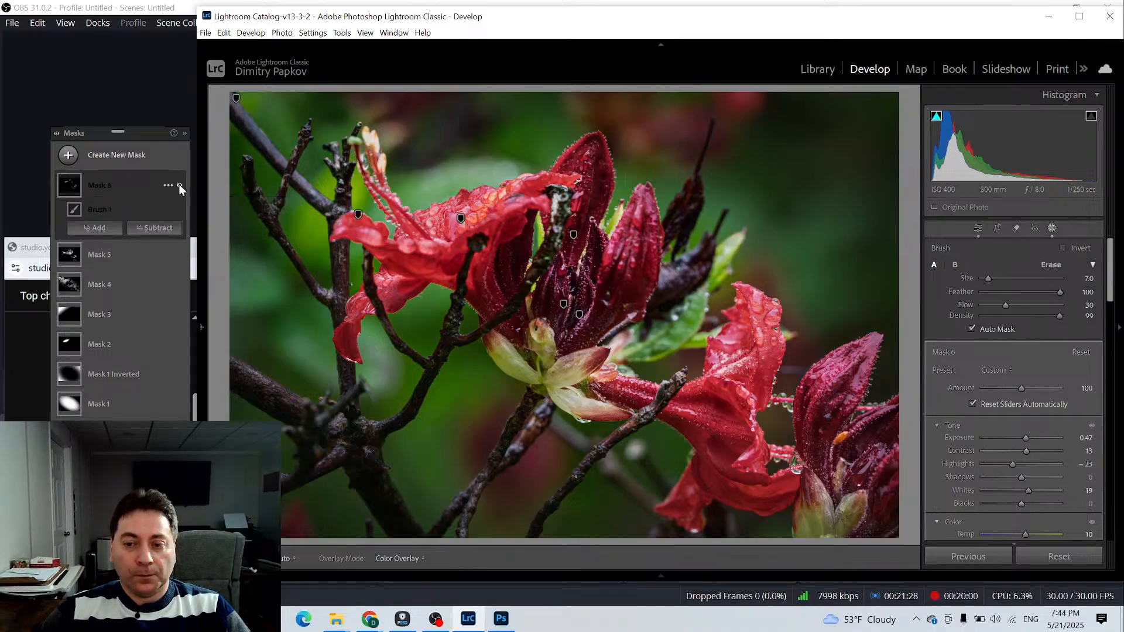
click(179, 186)
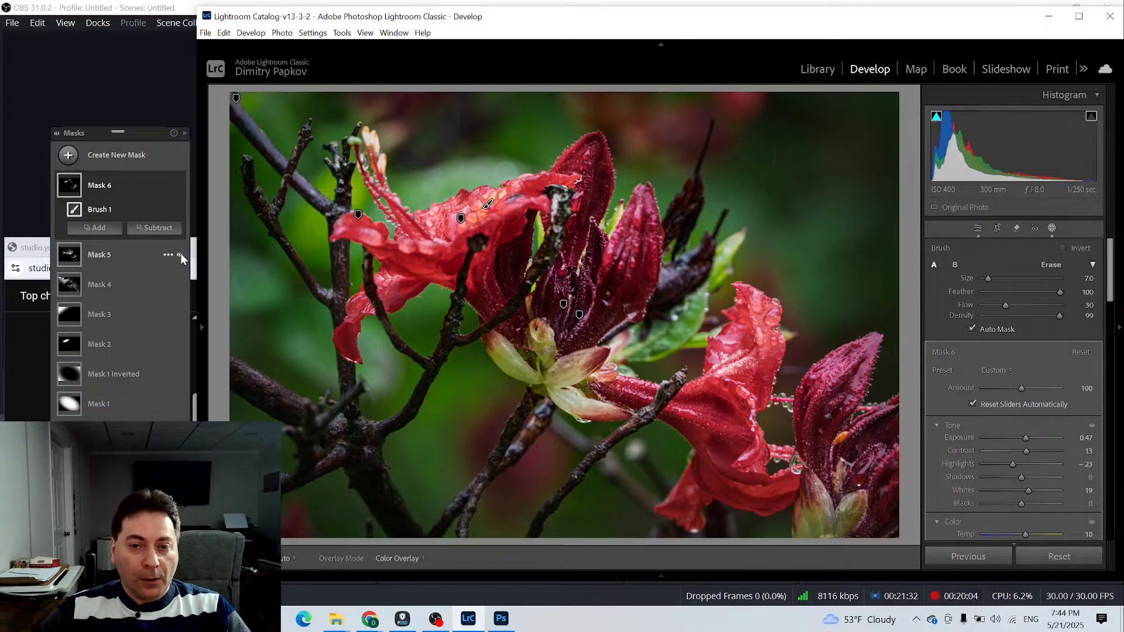
click(181, 255)
click(181, 255)
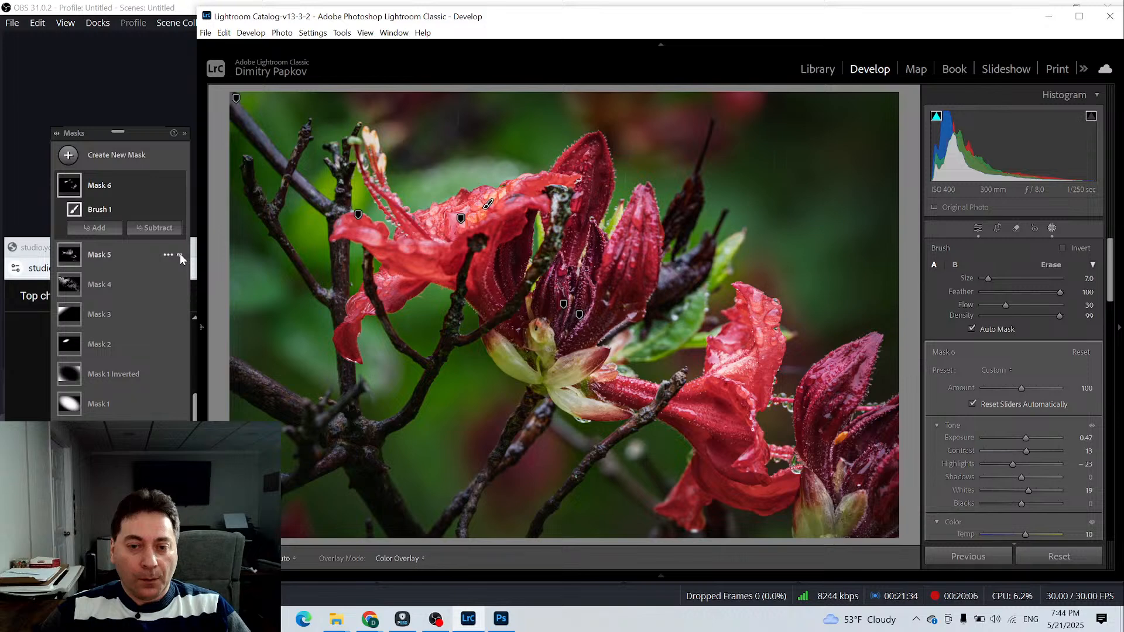
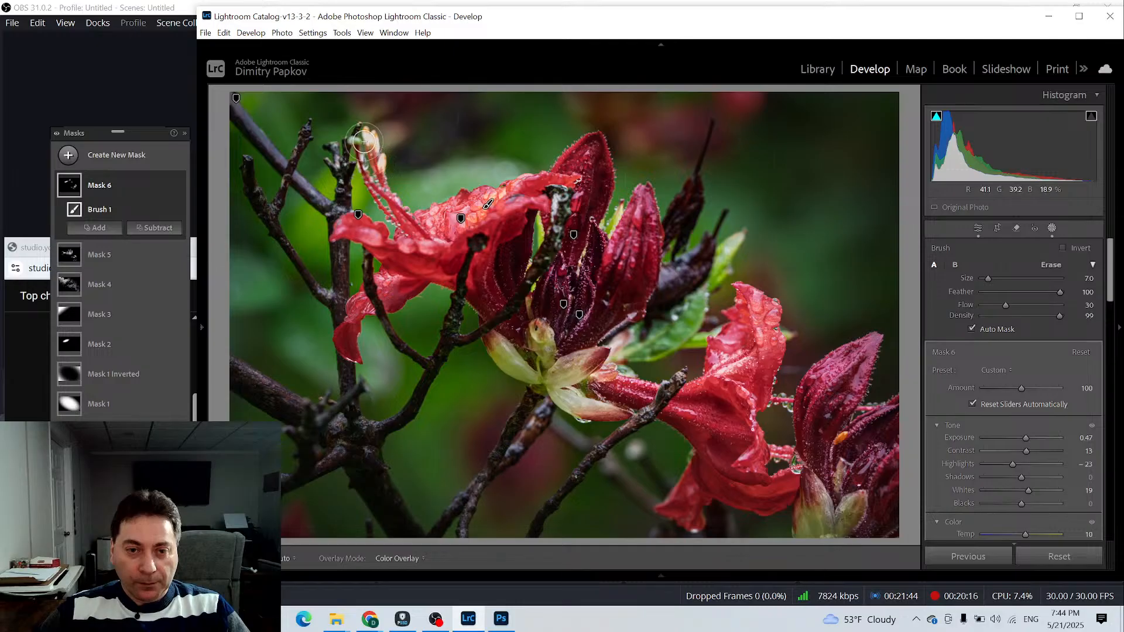
key(h)
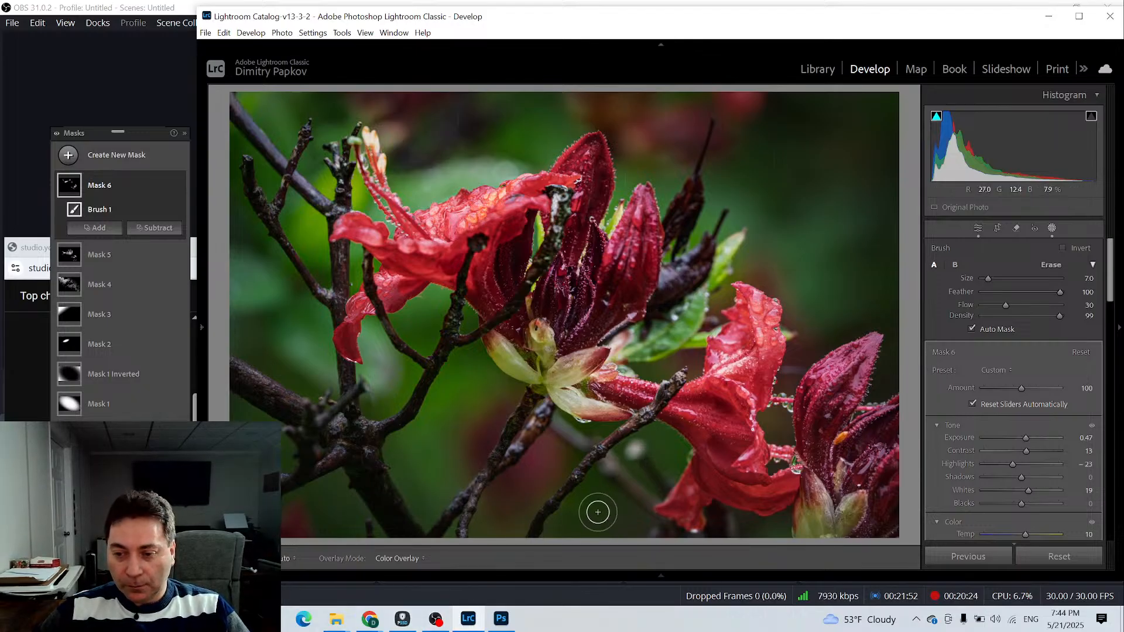
Extend Mask 5 over the upper part of the large bud beside the right open flower, and reselect Mask 6 with overlays hidden
click(91, 257)
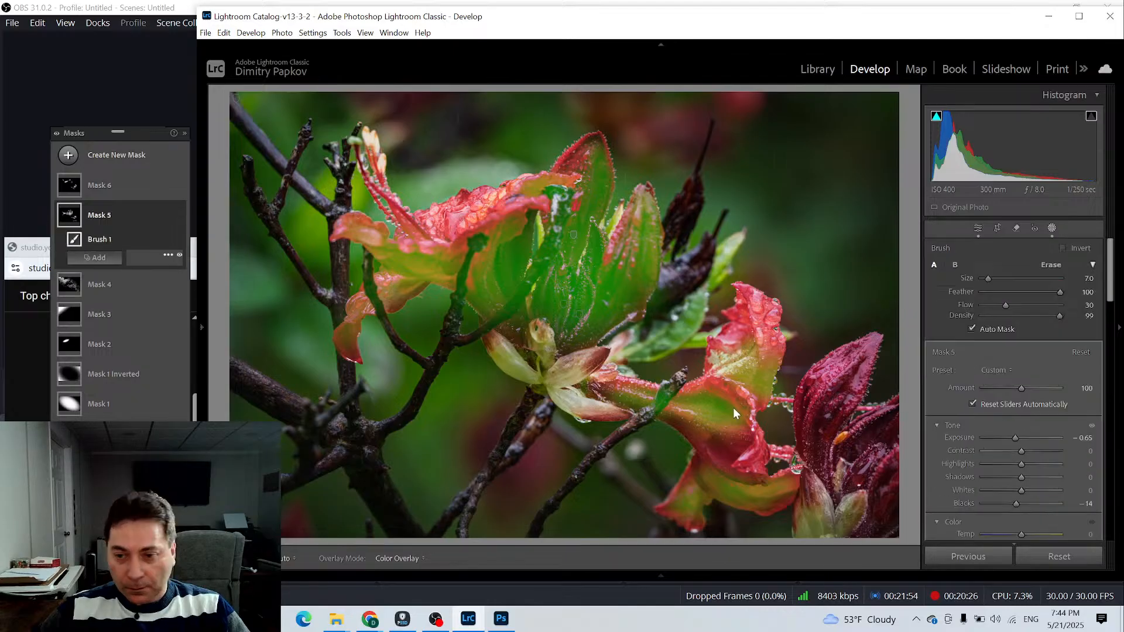
mouse_move(852, 395)
mouse_down()
mouse_move(861, 357)
mouse_move(839, 408)
mouse_move(879, 344)
mouse_move(804, 438)
mouse_move(843, 378)
mouse_move(806, 459)
mouse_move(851, 378)
mouse_up()
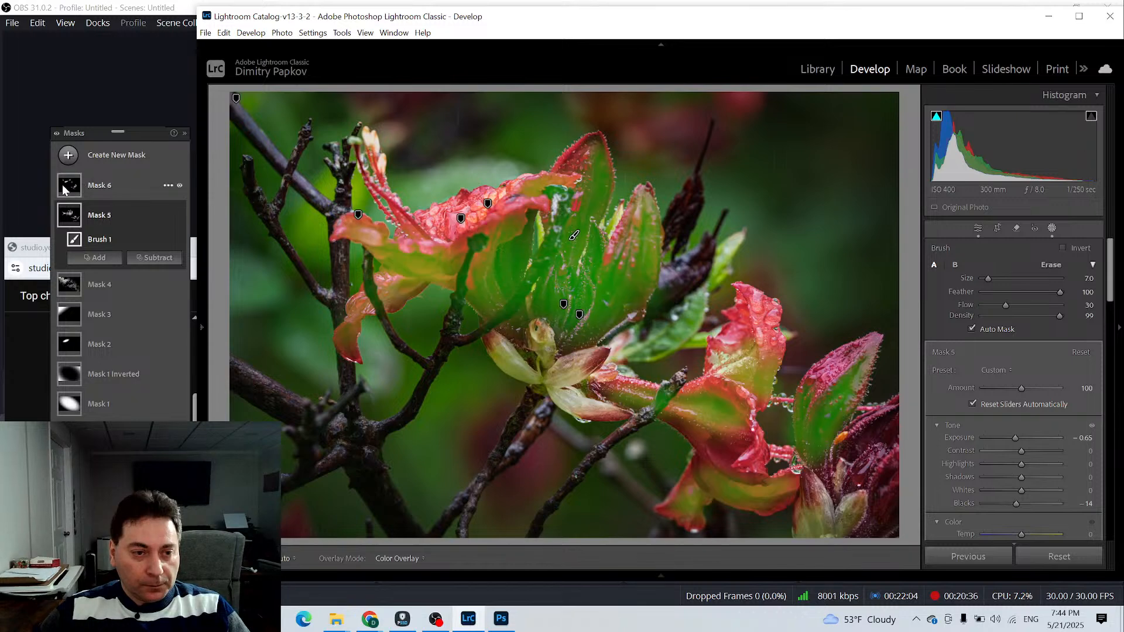
click(85, 186)
key(h)
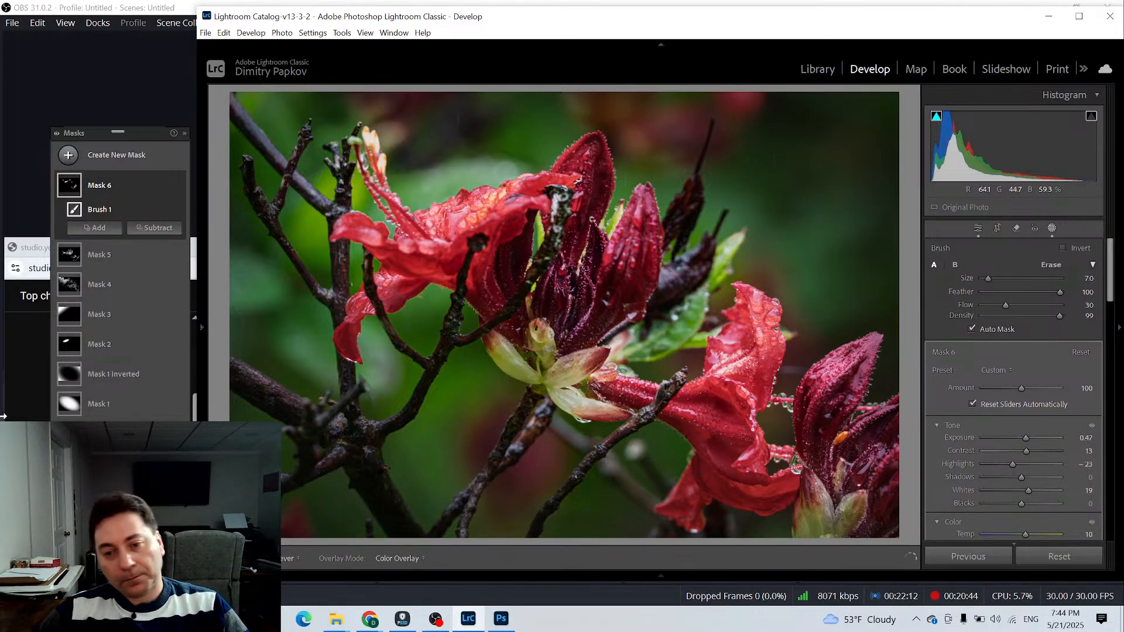
Cool Mask 5 by setting its colour temperature to -19
key(h)
click(69, 254)
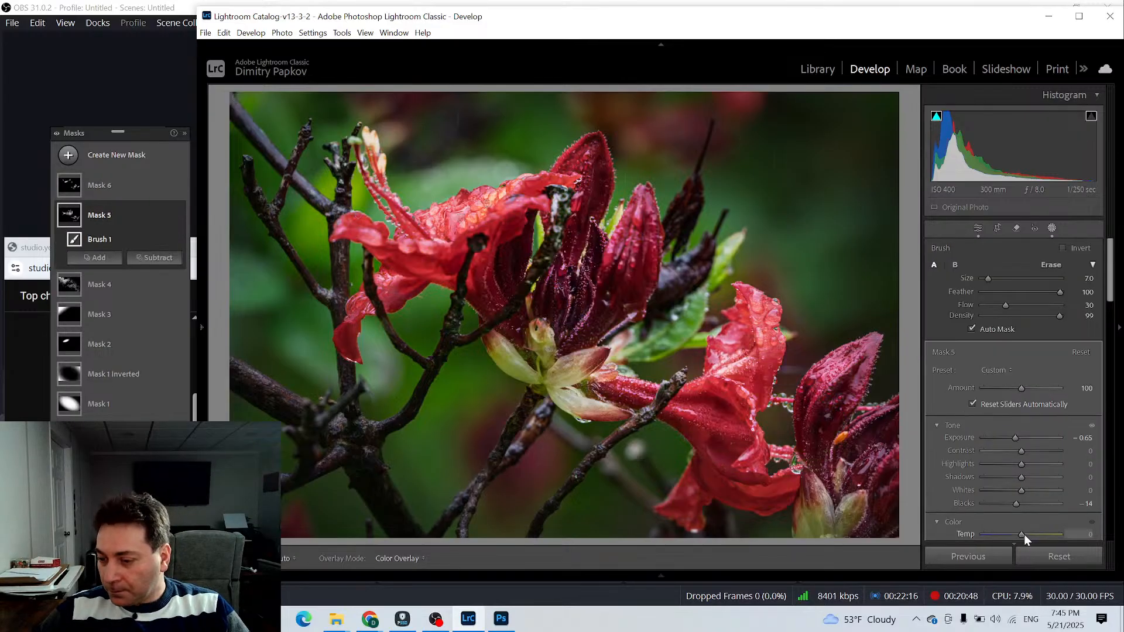
drag(1024, 535, 1019, 535)
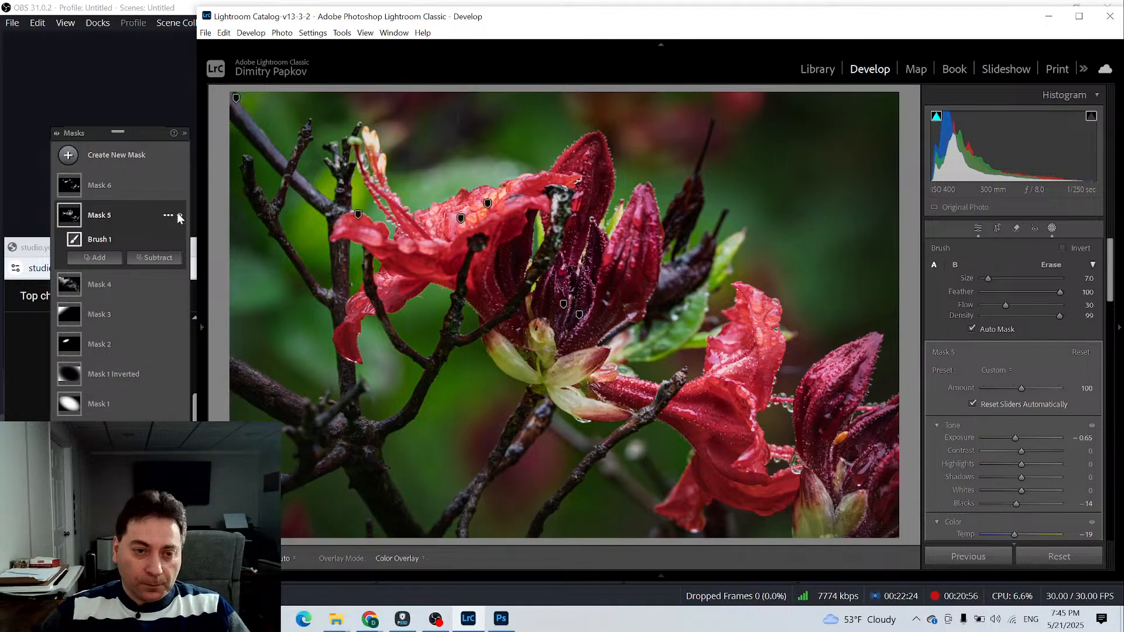
Check the cooled Mask 5 by toggling its visibility, and do the same for Mask 6
click(178, 215)
click(178, 214)
click(179, 215)
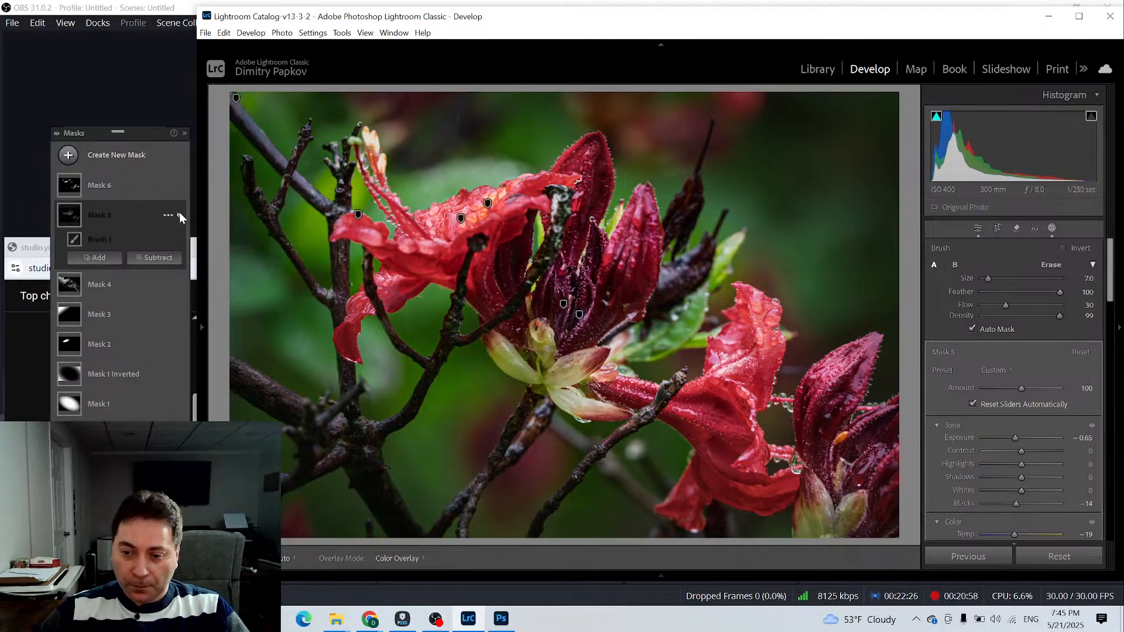
click(179, 215)
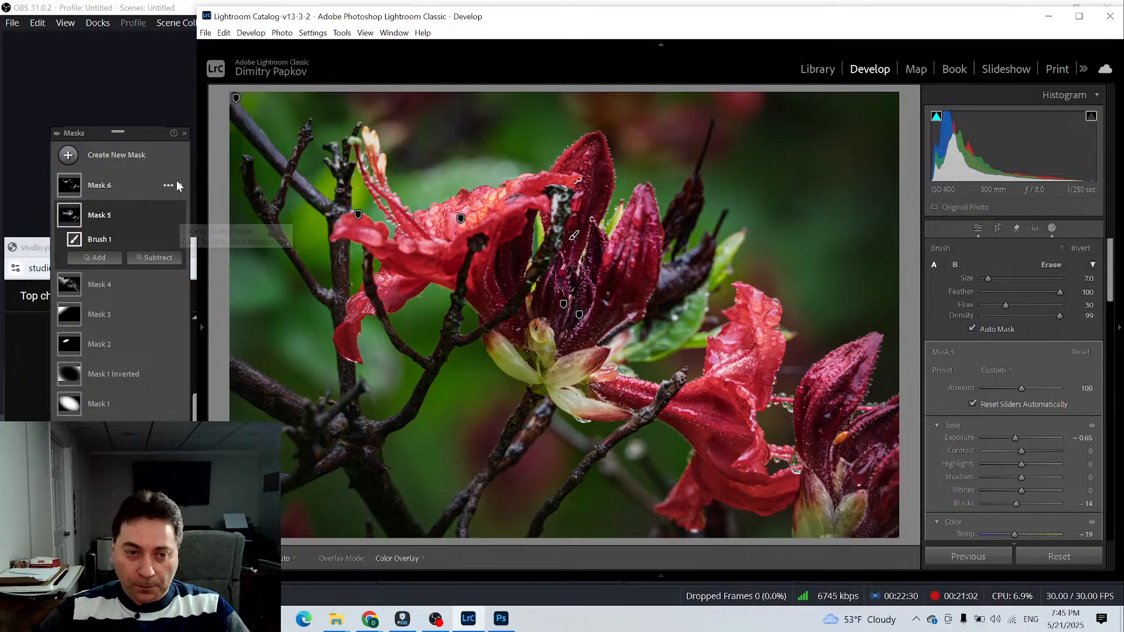
click(180, 186)
click(179, 185)
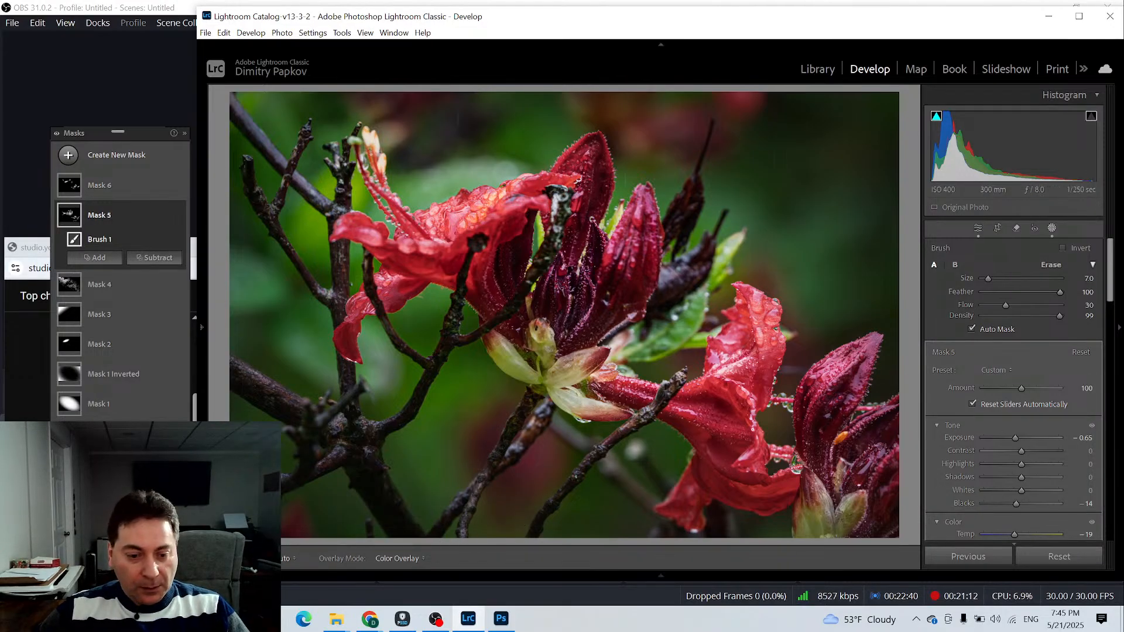
Leave masking and compare the photo side by side with its unedited version, returning to the single view
click(976, 229)
key(y)
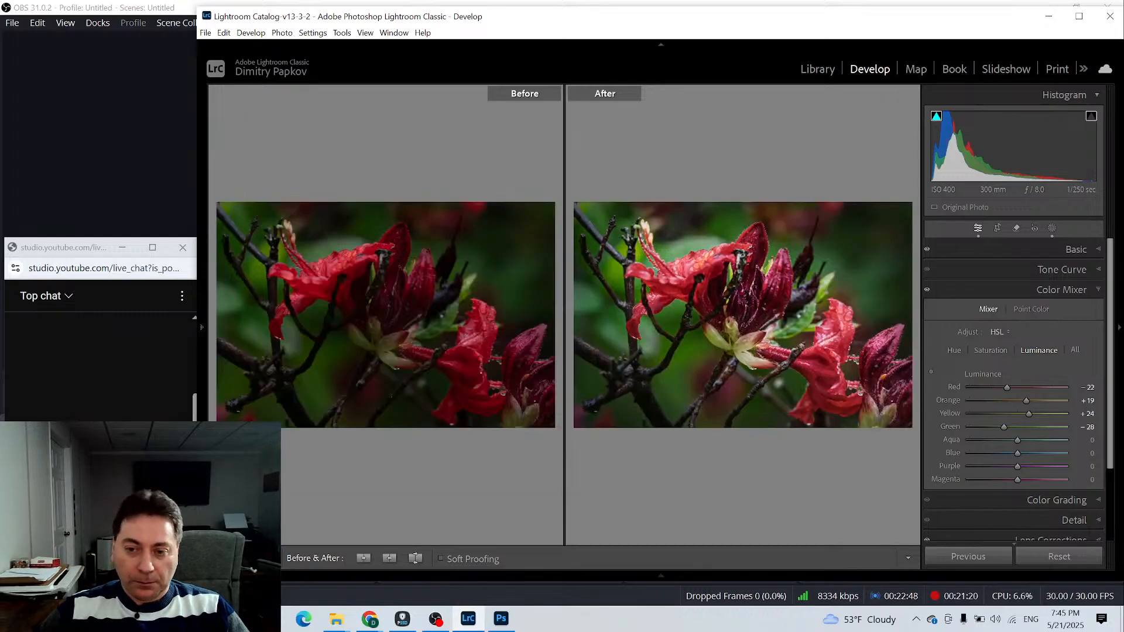
key(y)
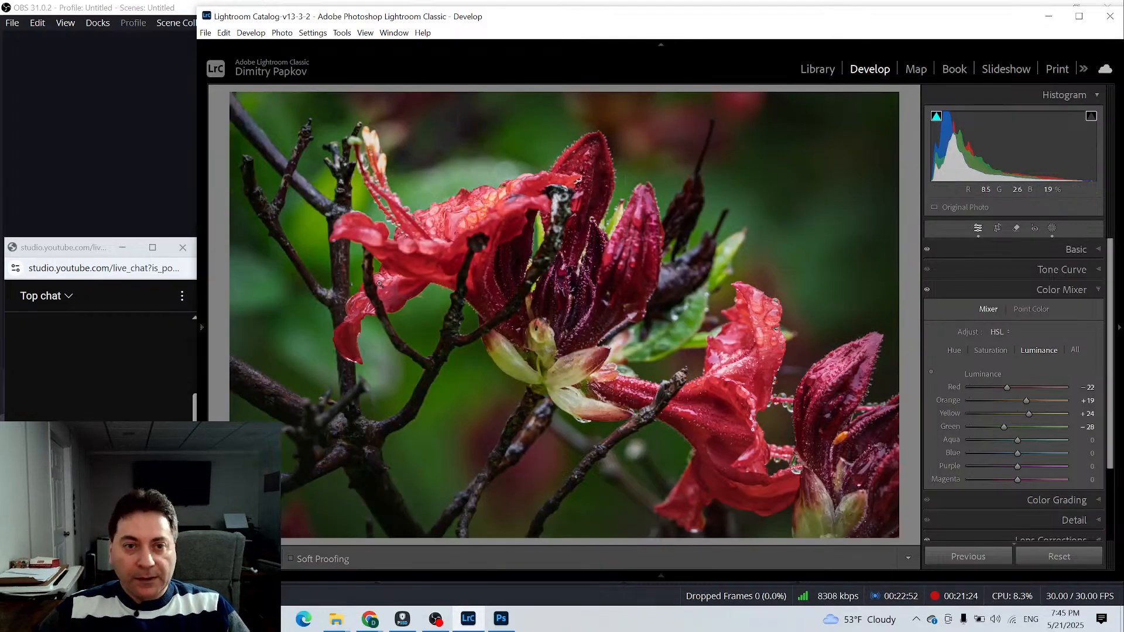
Send the edited red flower photo from the Library grid to Photoshop for editing, and switch to Photoshop
click(819, 72)
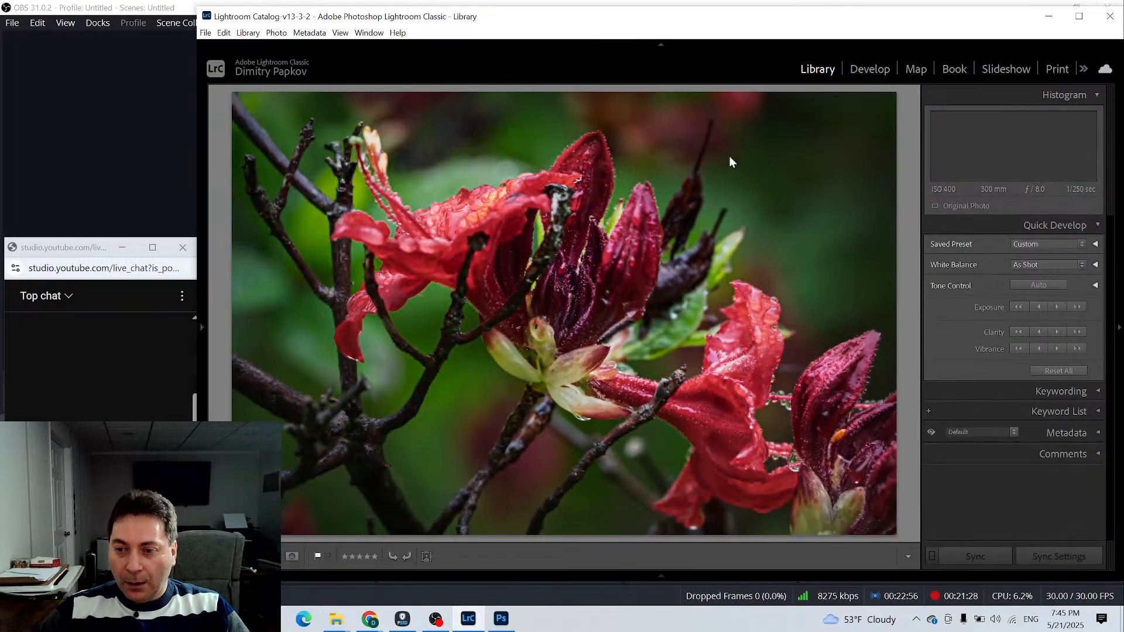
key(g)
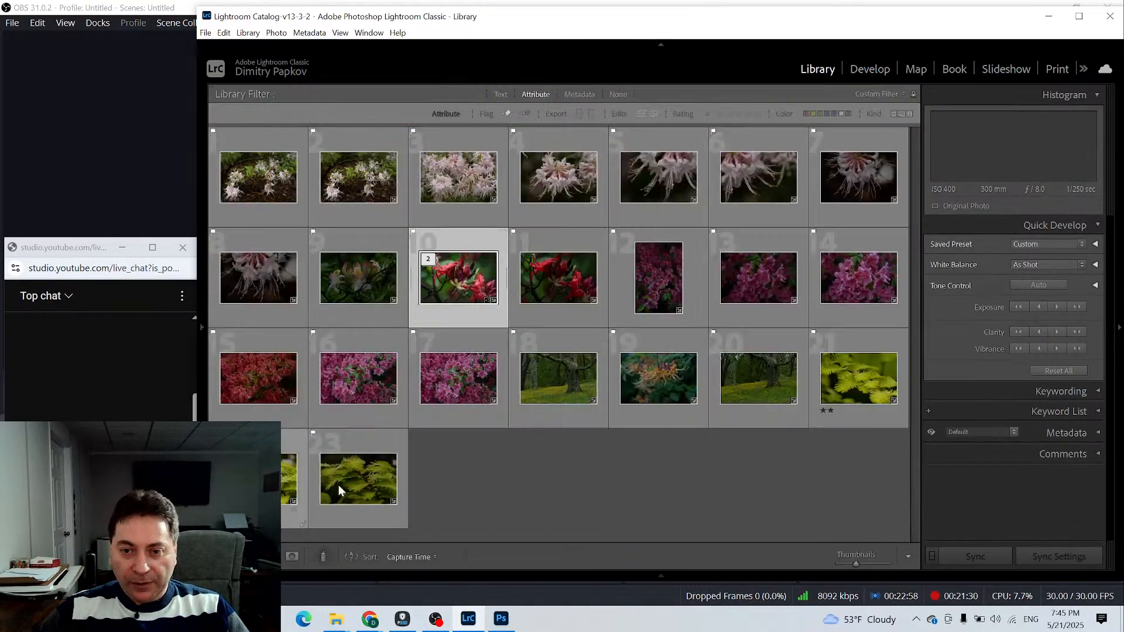
right_click(472, 269)
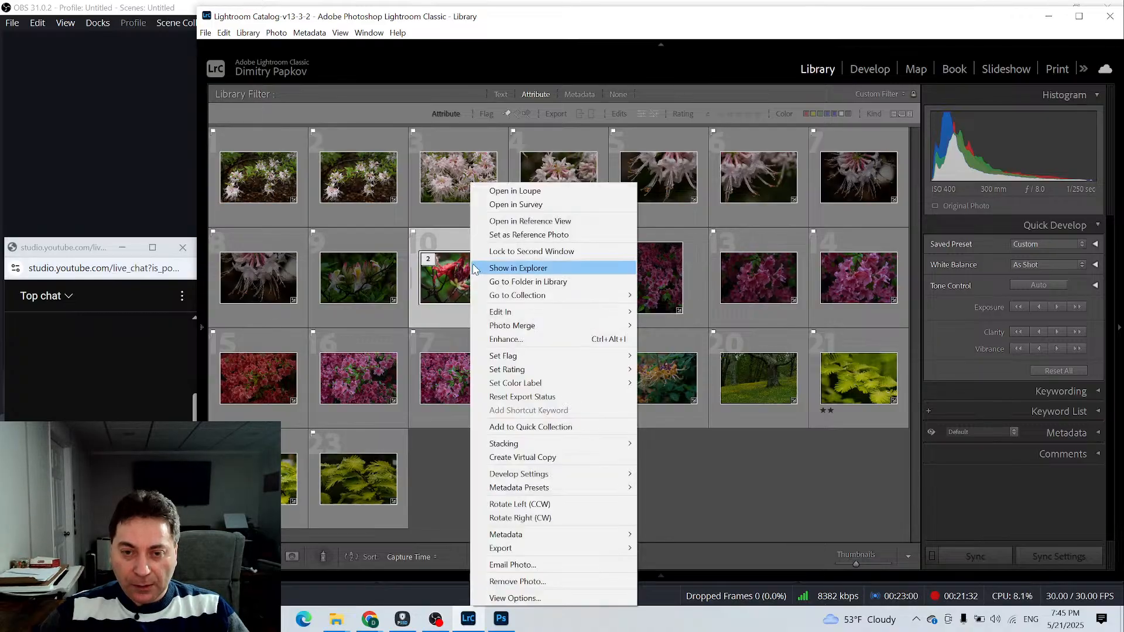
mouse_move(562, 312)
click(741, 315)
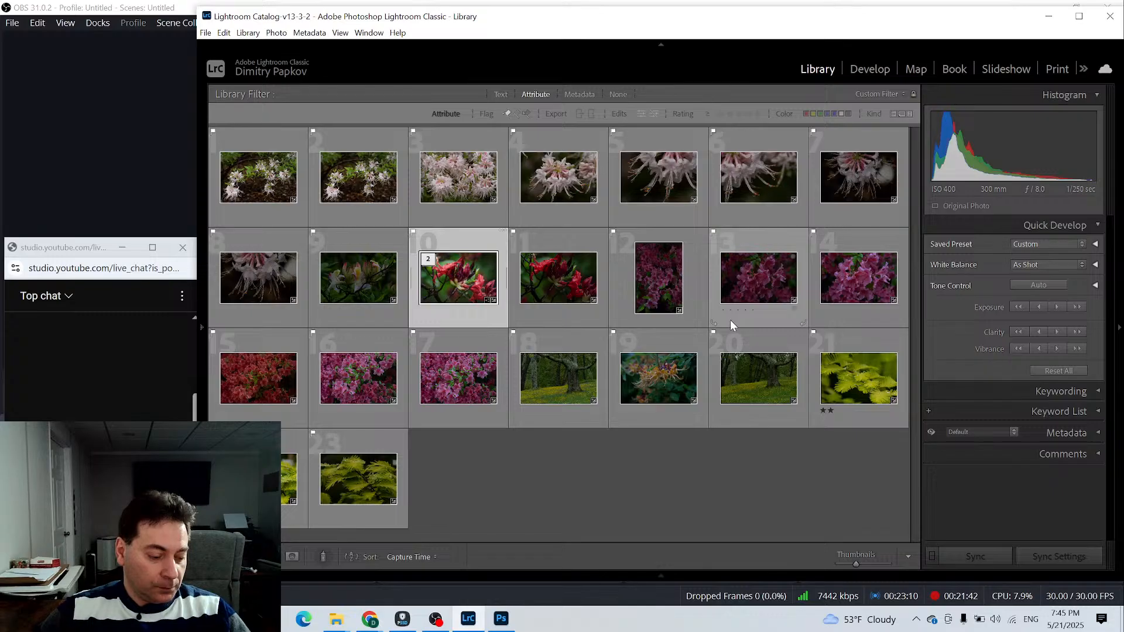
click(507, 623)
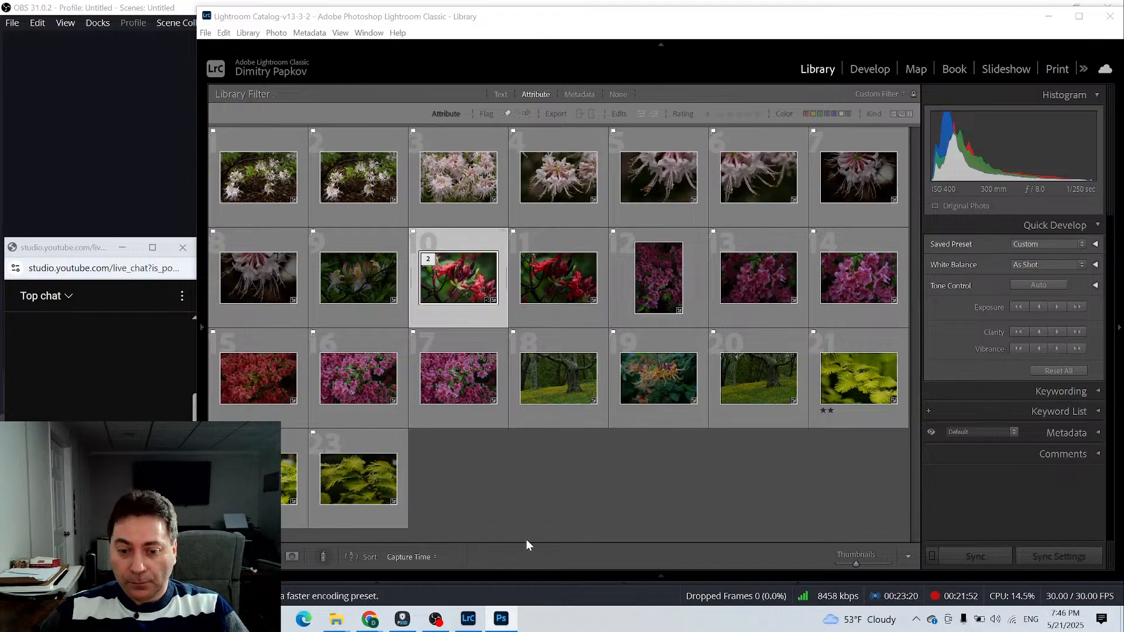
click(502, 620)
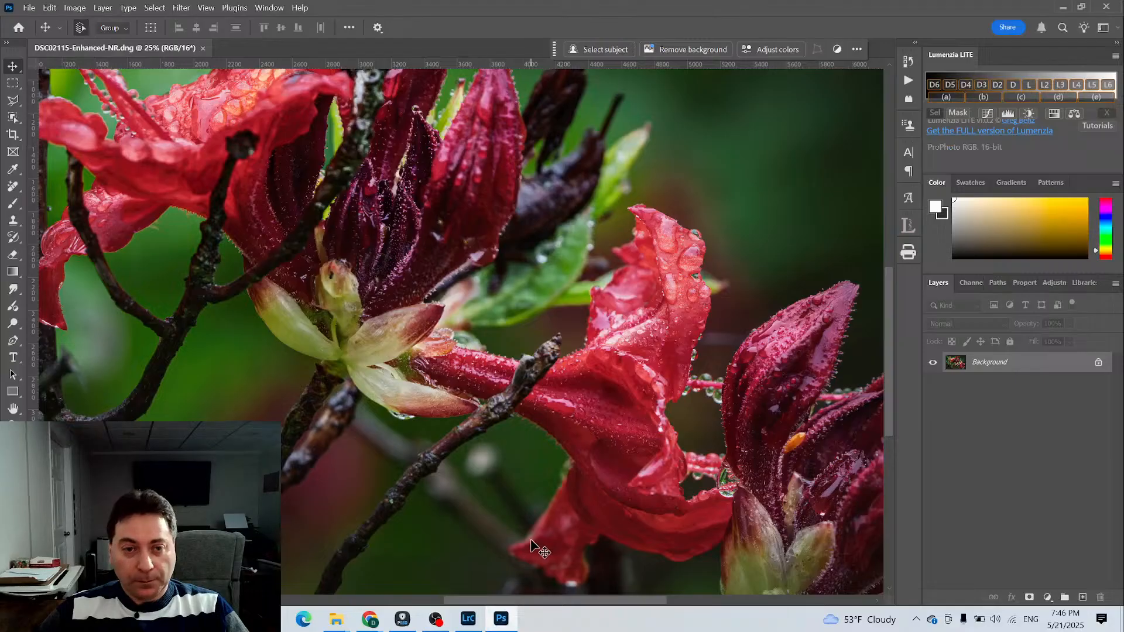
Fit the whole photo in view and duplicate the Background layer as Background copy
key(z)
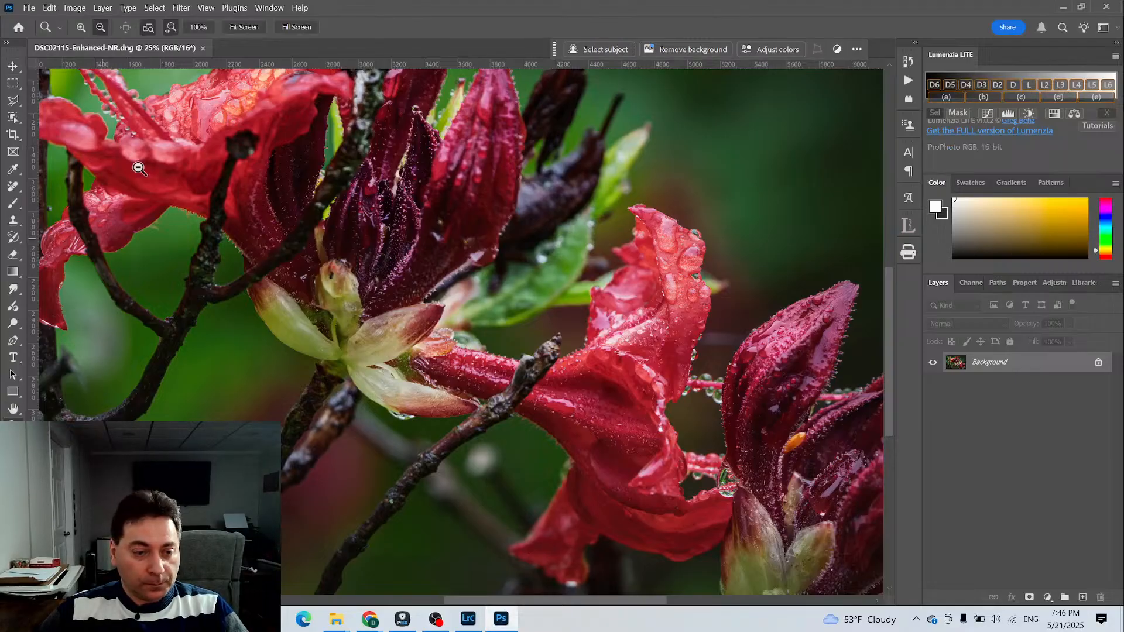
click(245, 28)
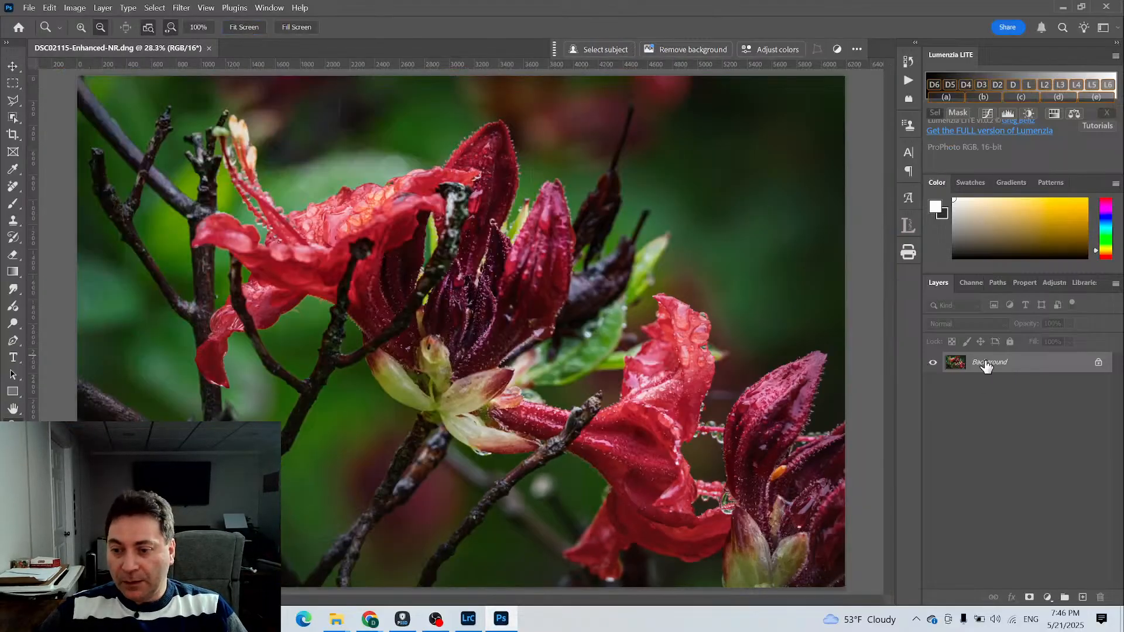
right_click(986, 366)
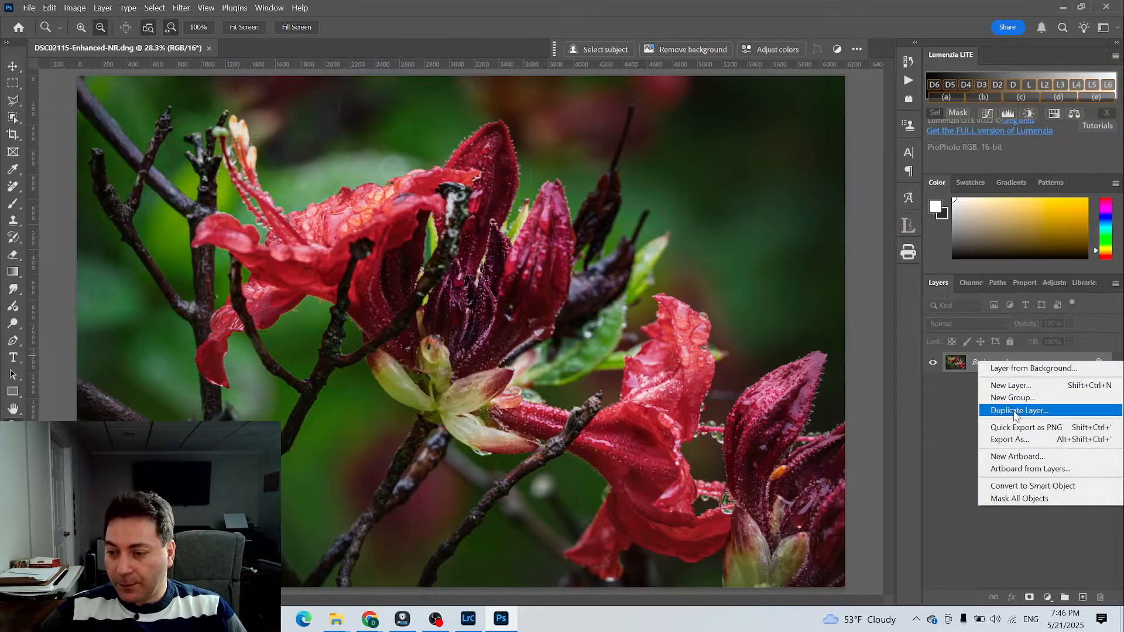
click(1014, 412)
click(526, 115)
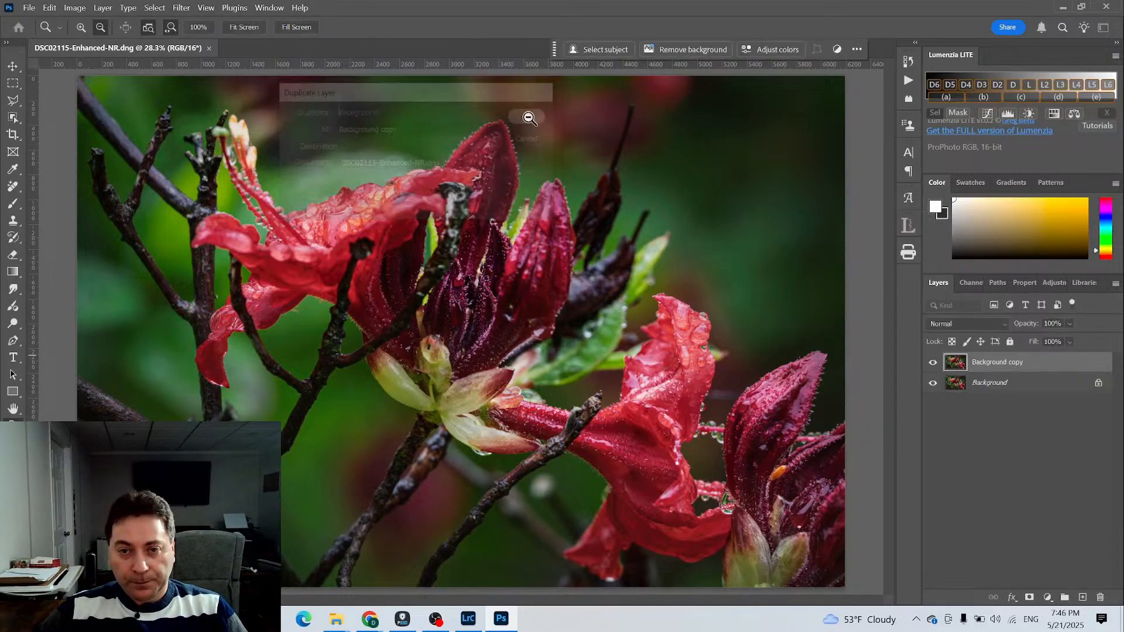
Apply a Gaussian Blur with a 33-pixel radius to the Background copy layer
click(154, 8)
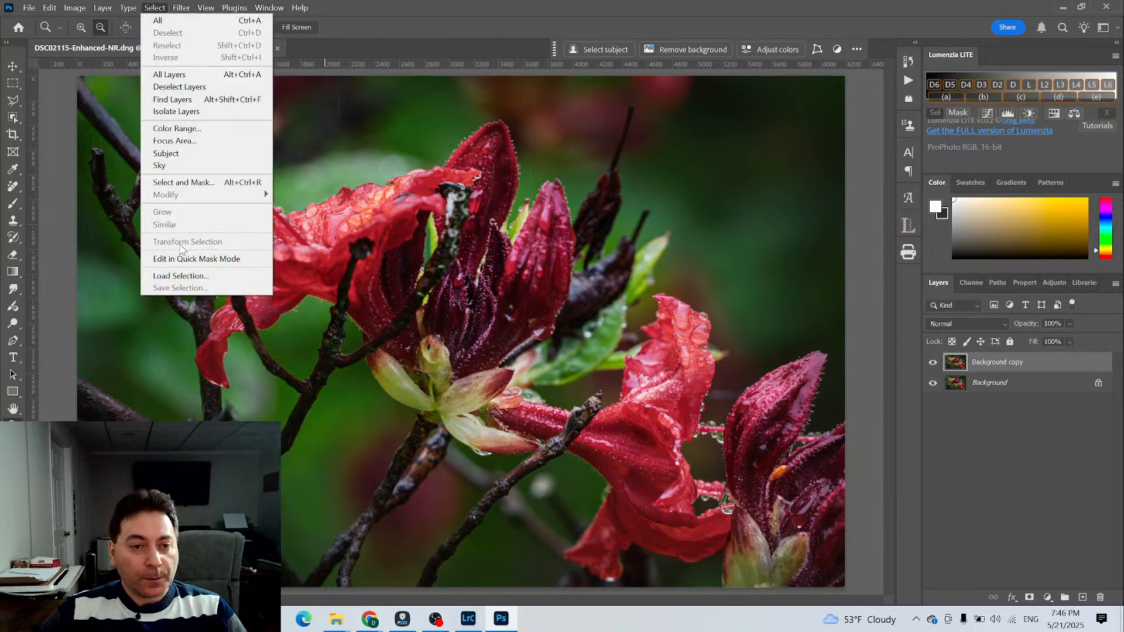
mouse_move(185, 7)
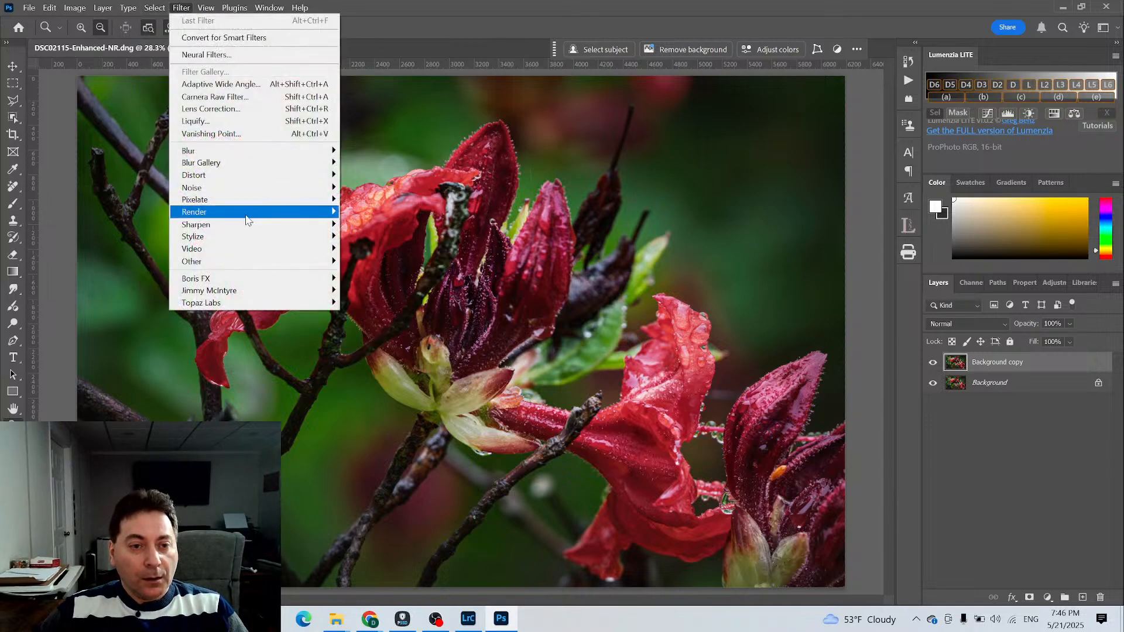
mouse_move(229, 153)
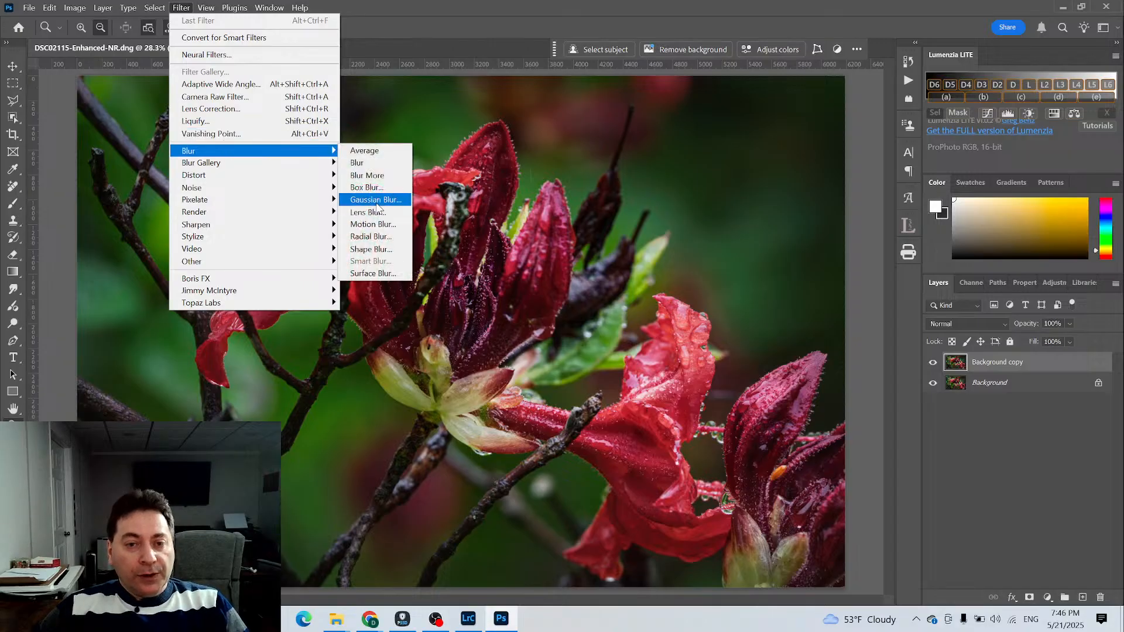
click(373, 200)
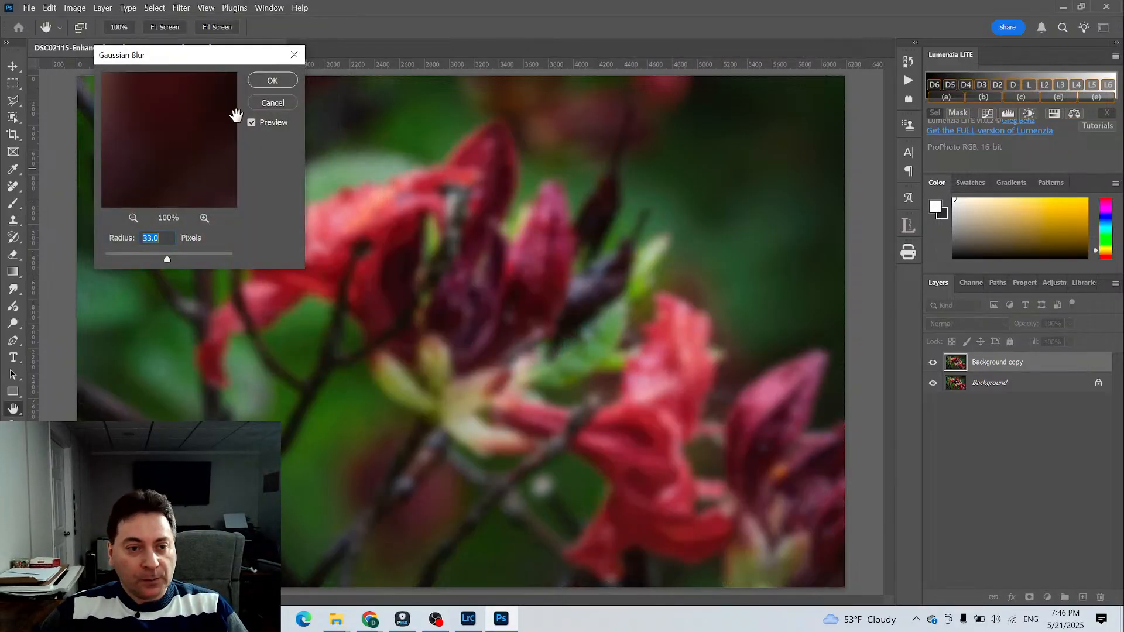
click(273, 80)
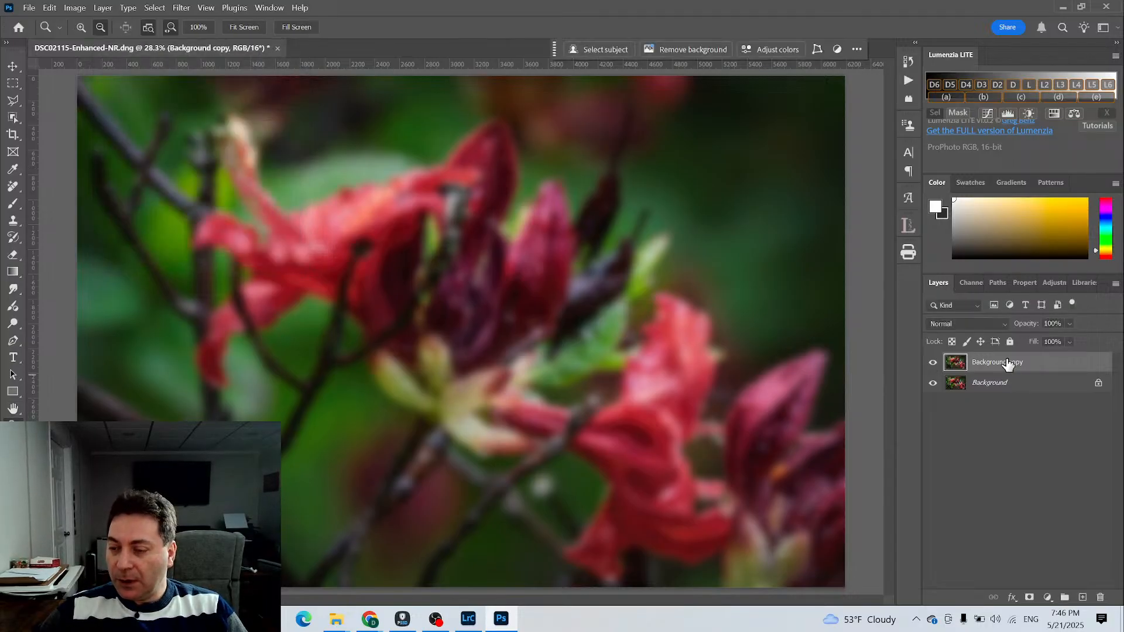
Set the blurred layer's blend mode to Lighten and lower its opacity to 28%
click(967, 325)
click(950, 342)
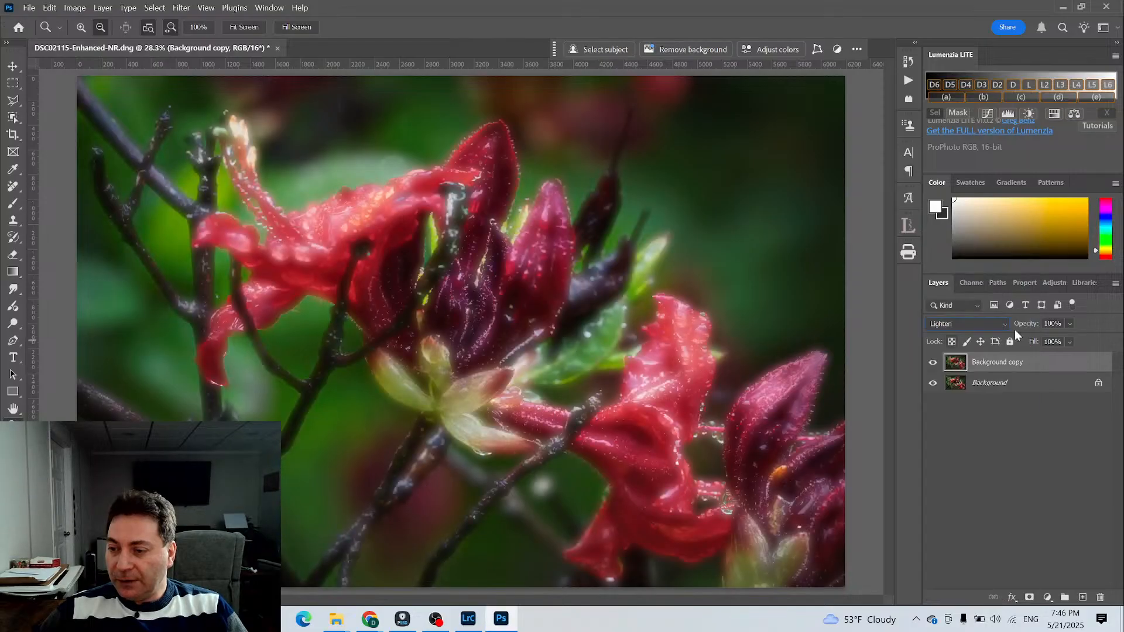
drag(1029, 326, 981, 326)
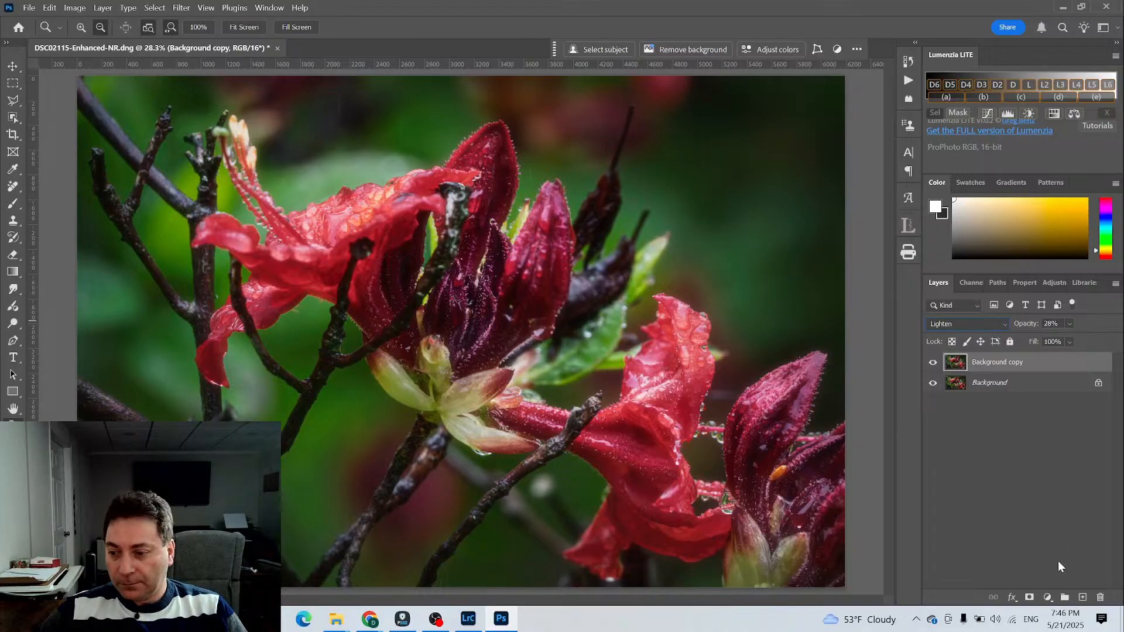
Mask the Background copy layer and add a clipped Brightness/Contrast adjustment with brightness 20 and contrast 80
click(1029, 597)
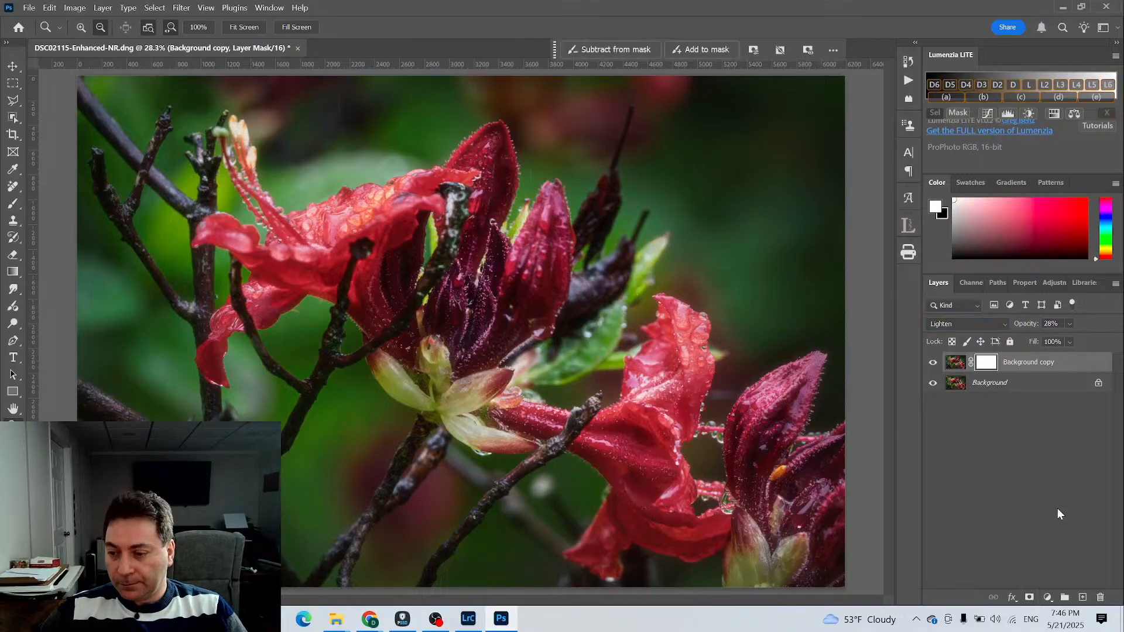
click(1048, 597)
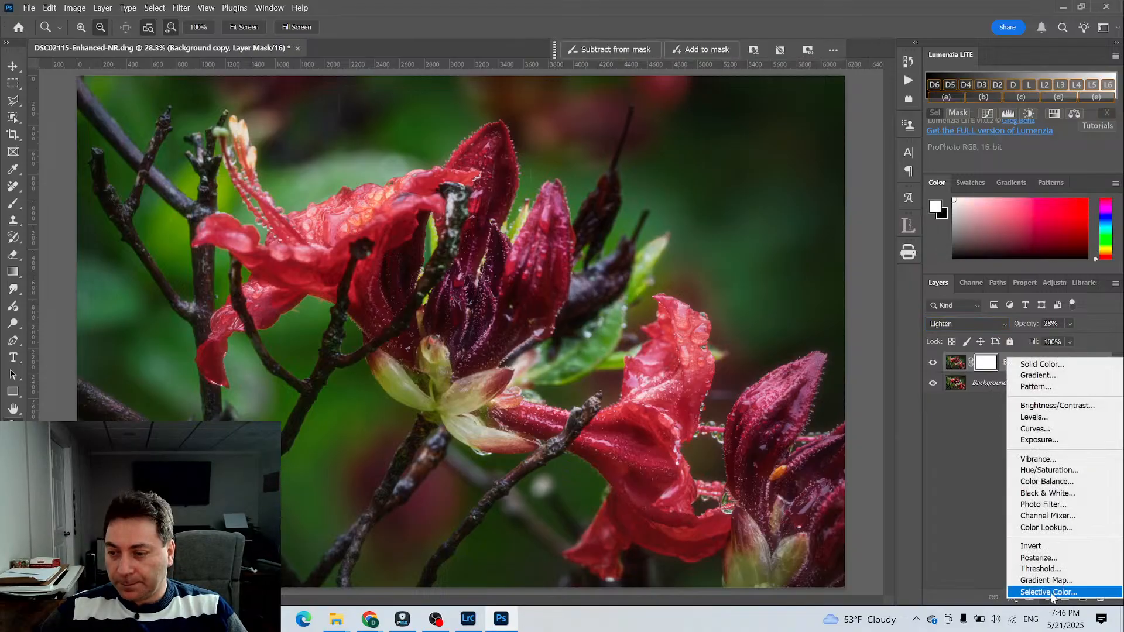
click(1055, 407)
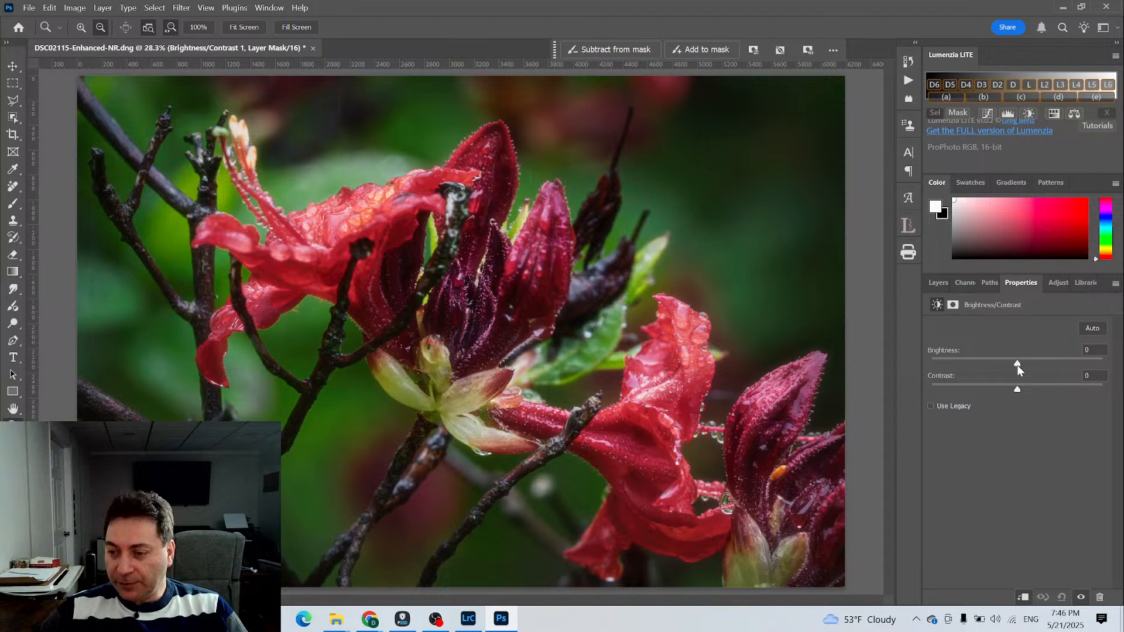
drag(1025, 366, 1030, 366)
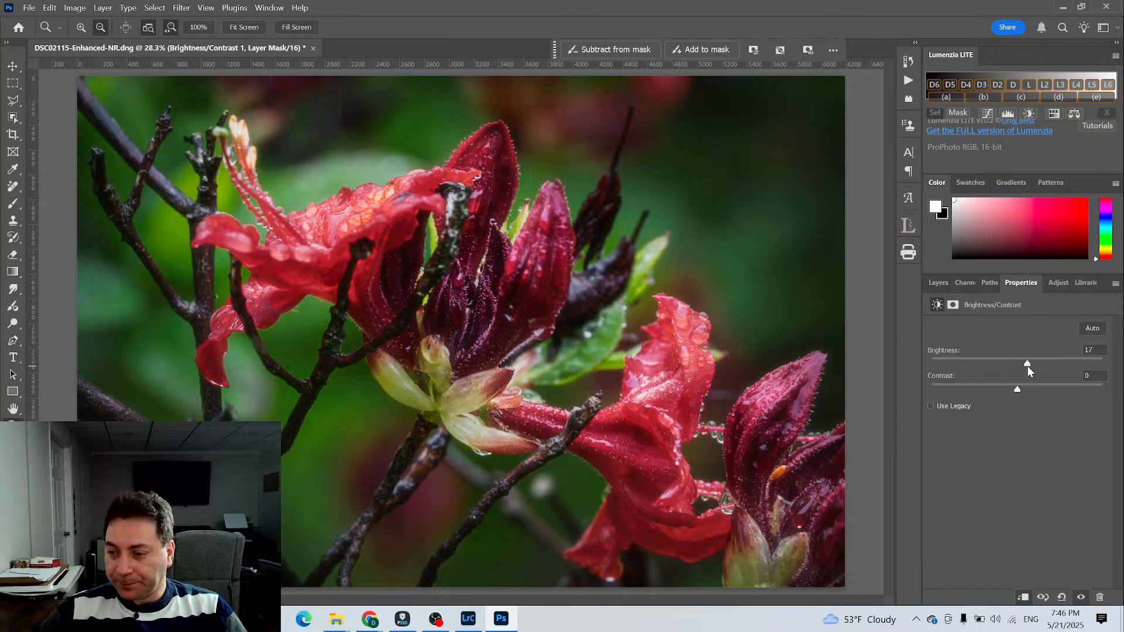
drag(1031, 366, 1028, 367)
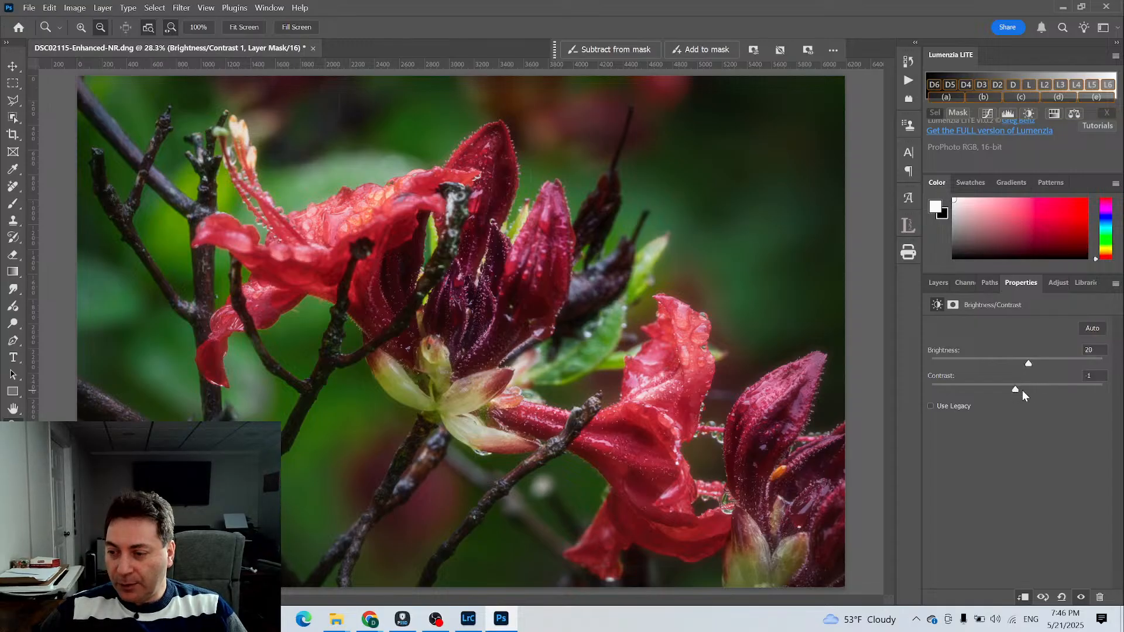
drag(1081, 396, 1084, 396)
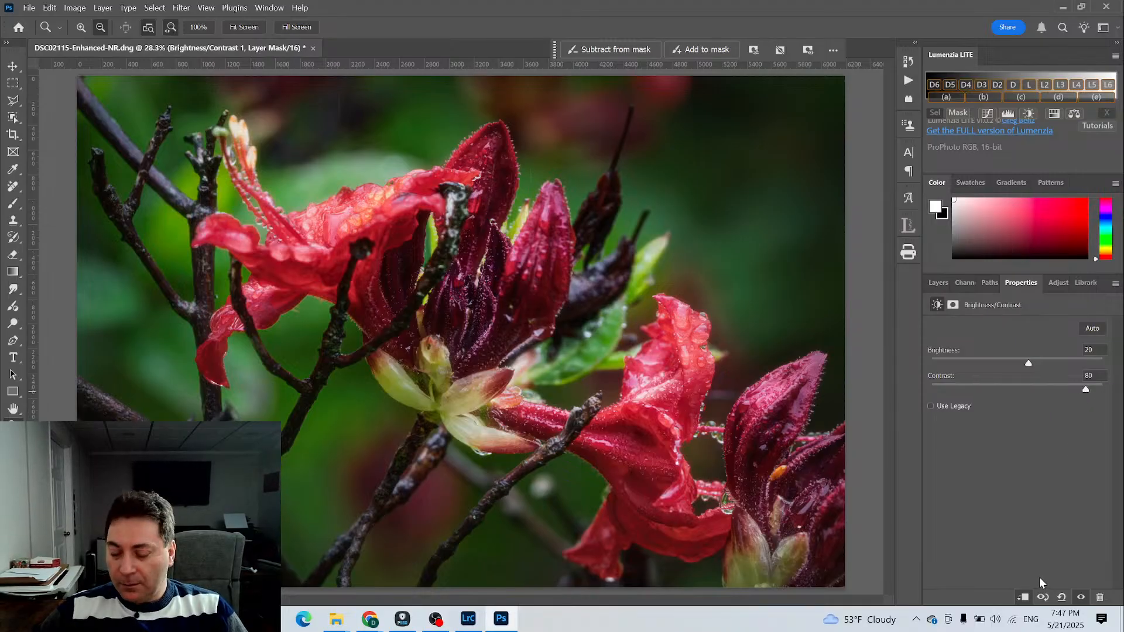
Lower the Background copy layer's opacity to 22%, comparing the photo with and without the blurred glow
click(936, 282)
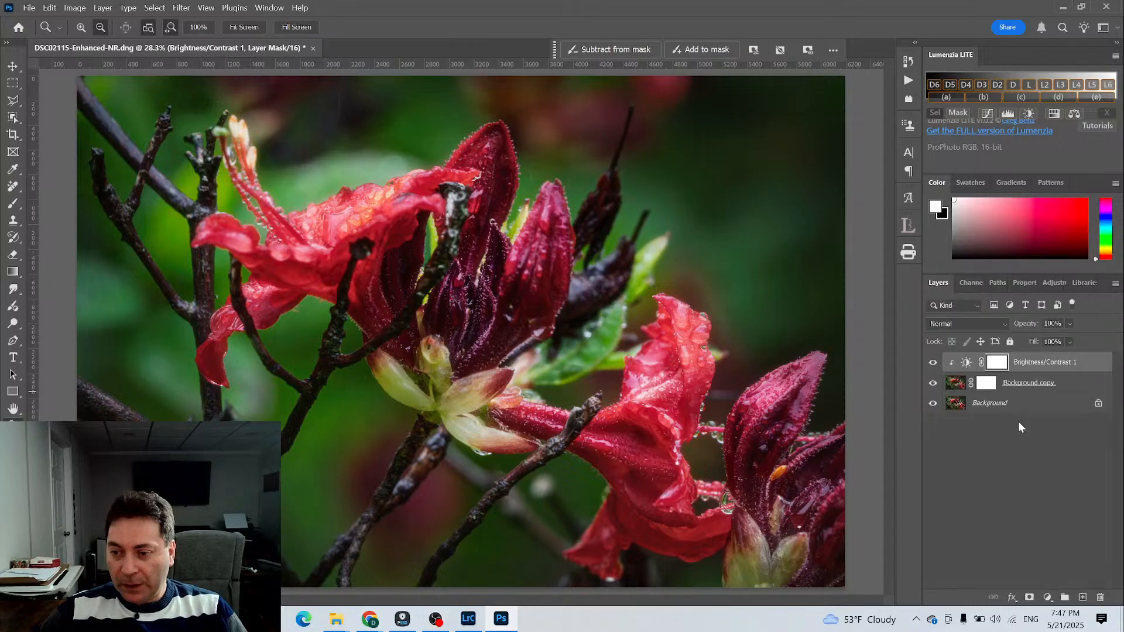
click(932, 402)
click(934, 386)
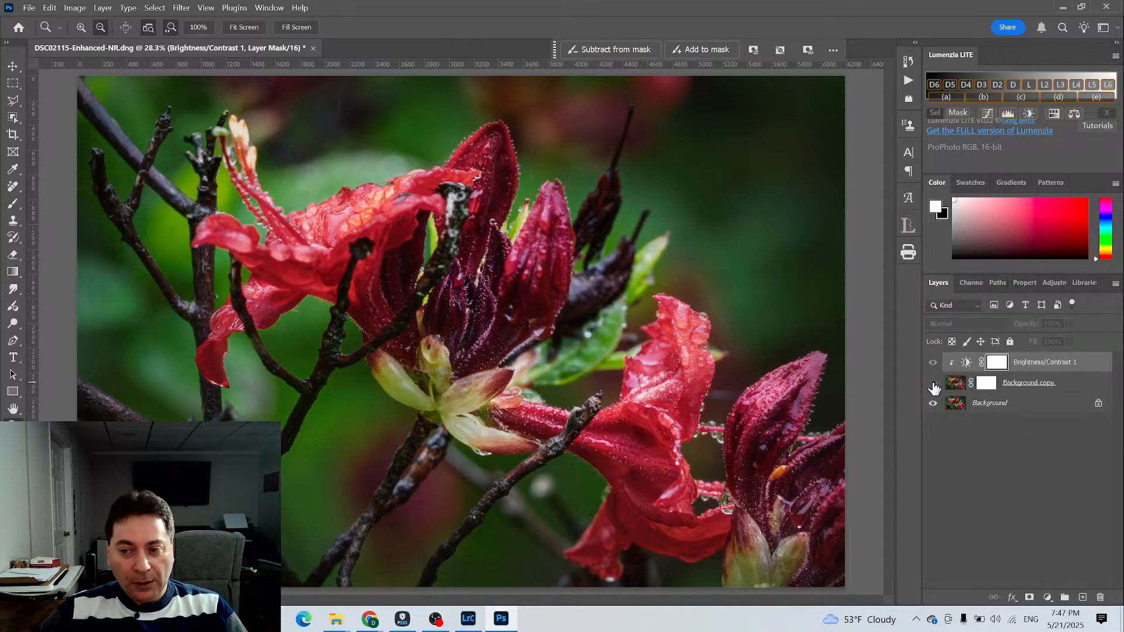
click(933, 385)
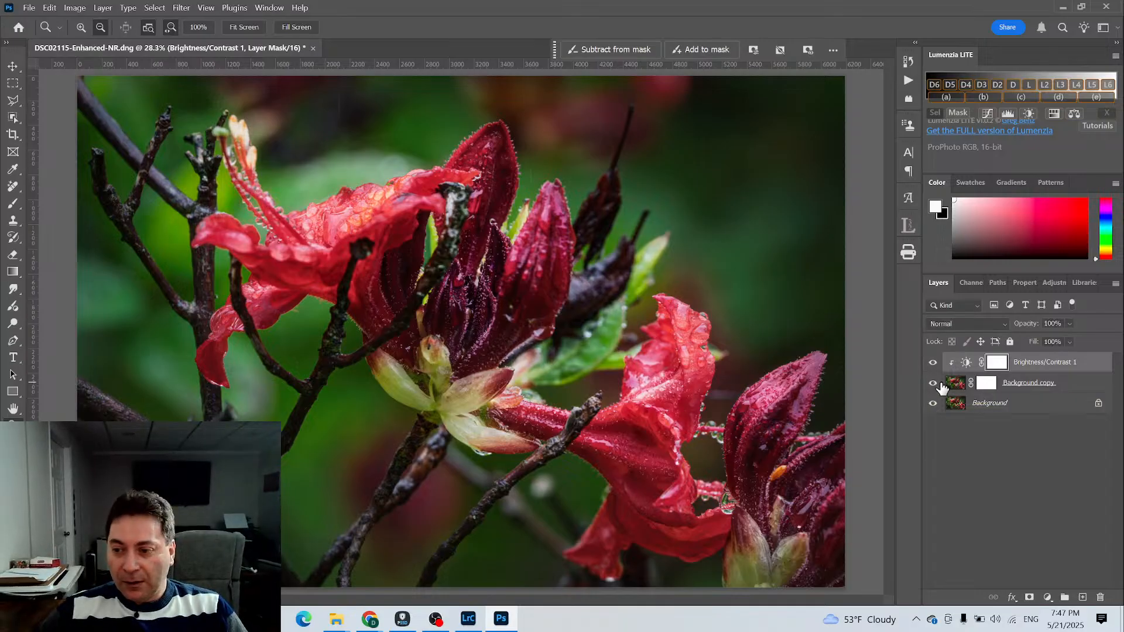
click(959, 383)
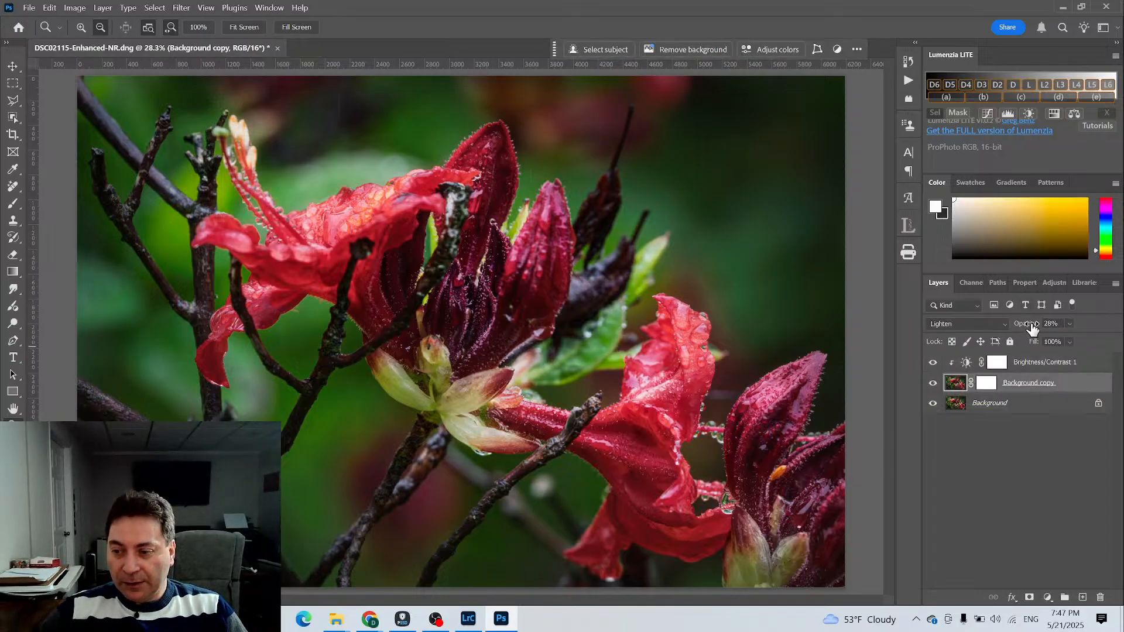
drag(1032, 329, 1029, 330)
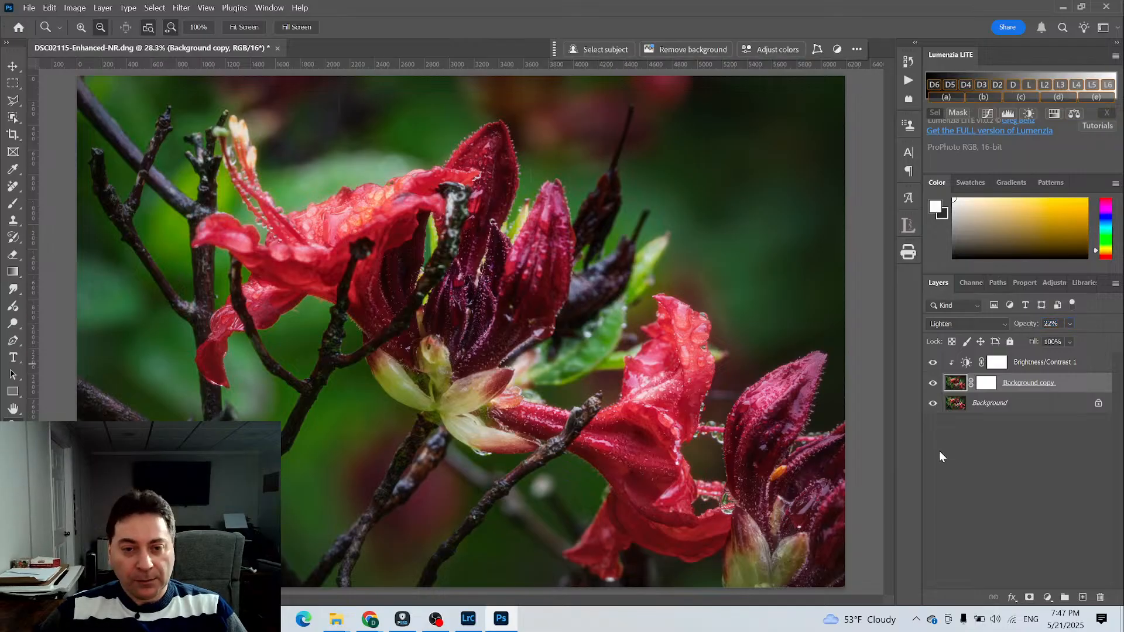
click(933, 384)
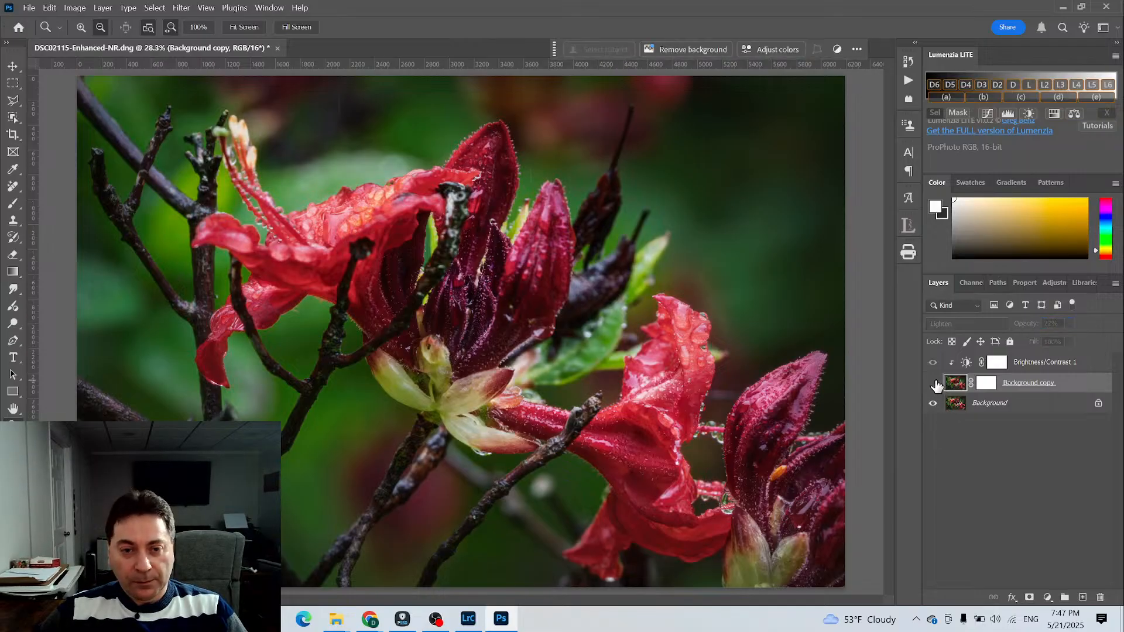
click(933, 383)
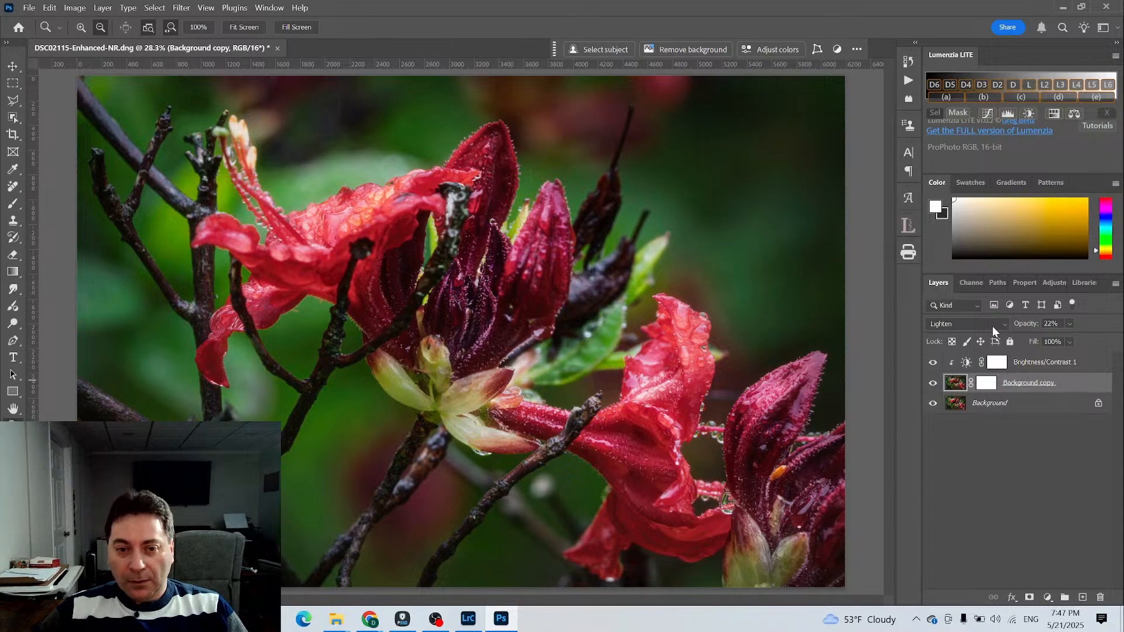
Try the Soft Light blend mode on the Background copy layer and compare the photo with the layer hidden and shown
click(993, 324)
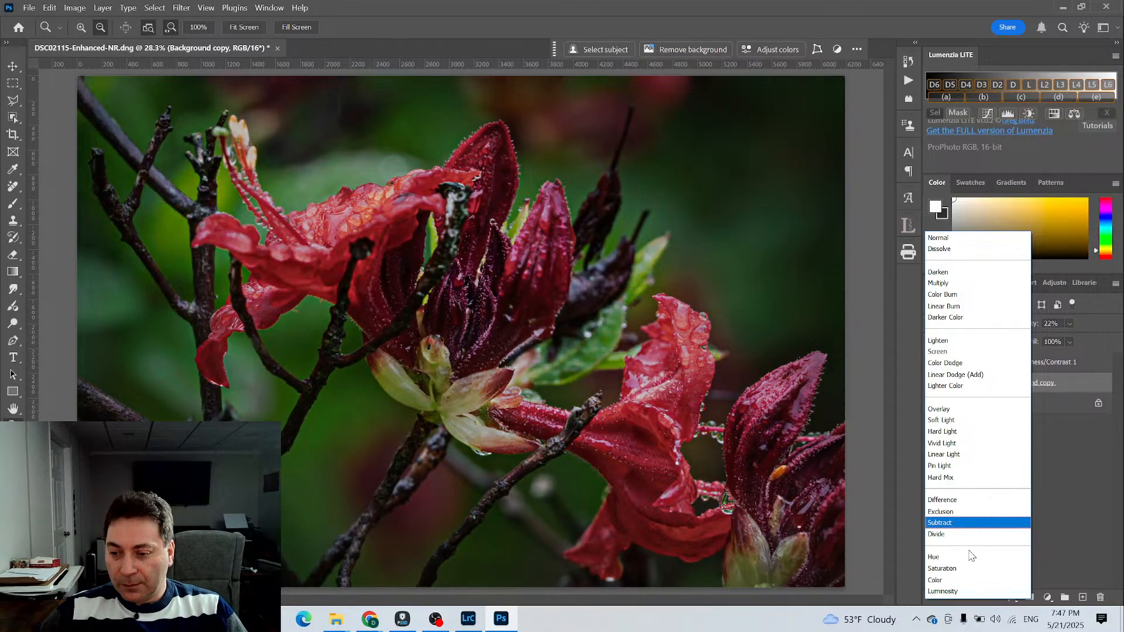
click(953, 420)
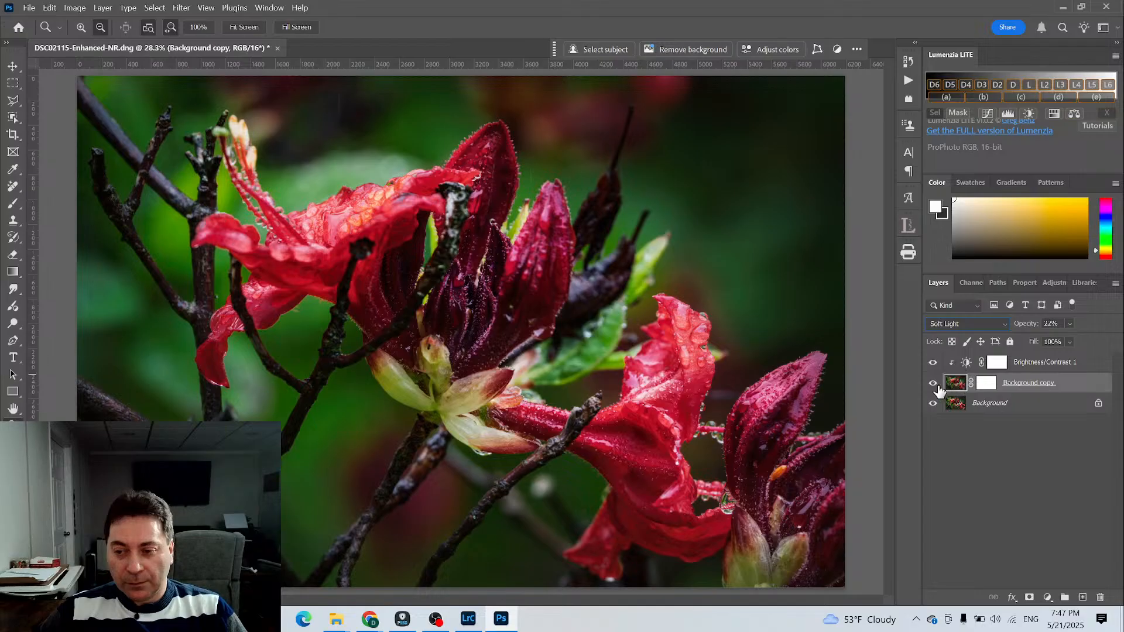
click(933, 387)
click(933, 387)
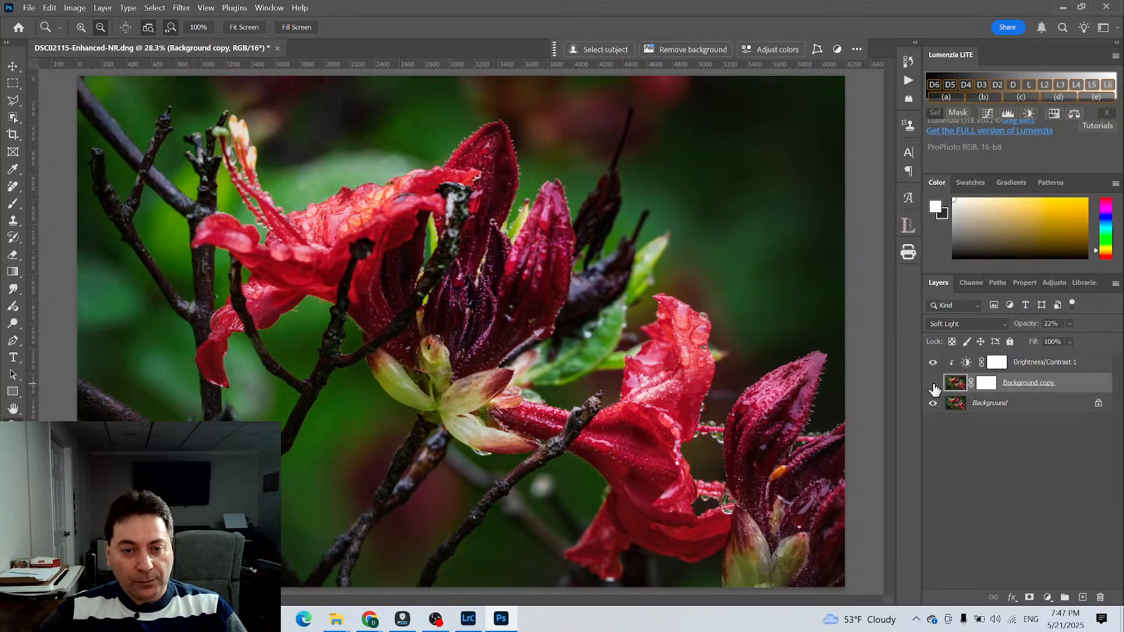
click(933, 386)
click(933, 385)
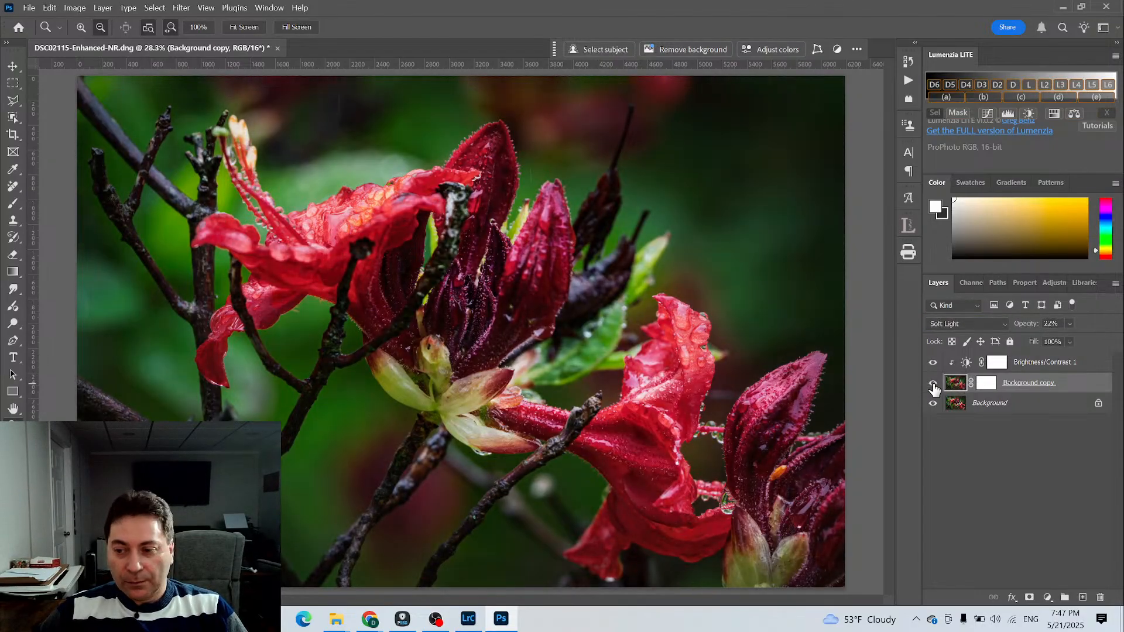
click(933, 386)
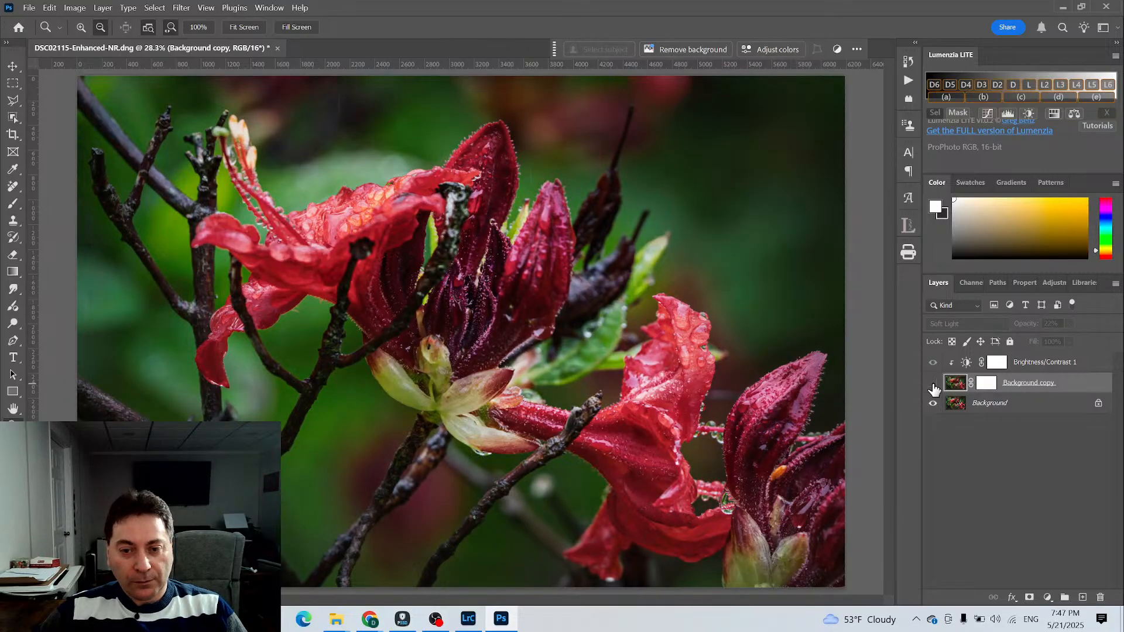
click(933, 387)
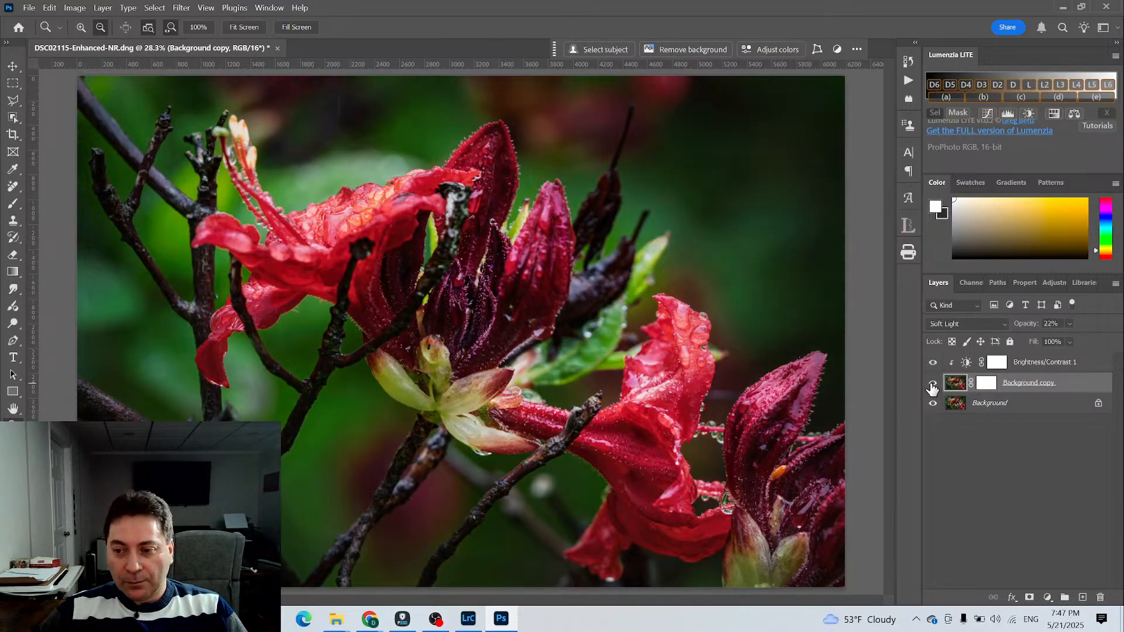
Try the Overlay blend mode on the Background copy layer, comparing it hidden and shown, and return the layer to Lighten
click(989, 326)
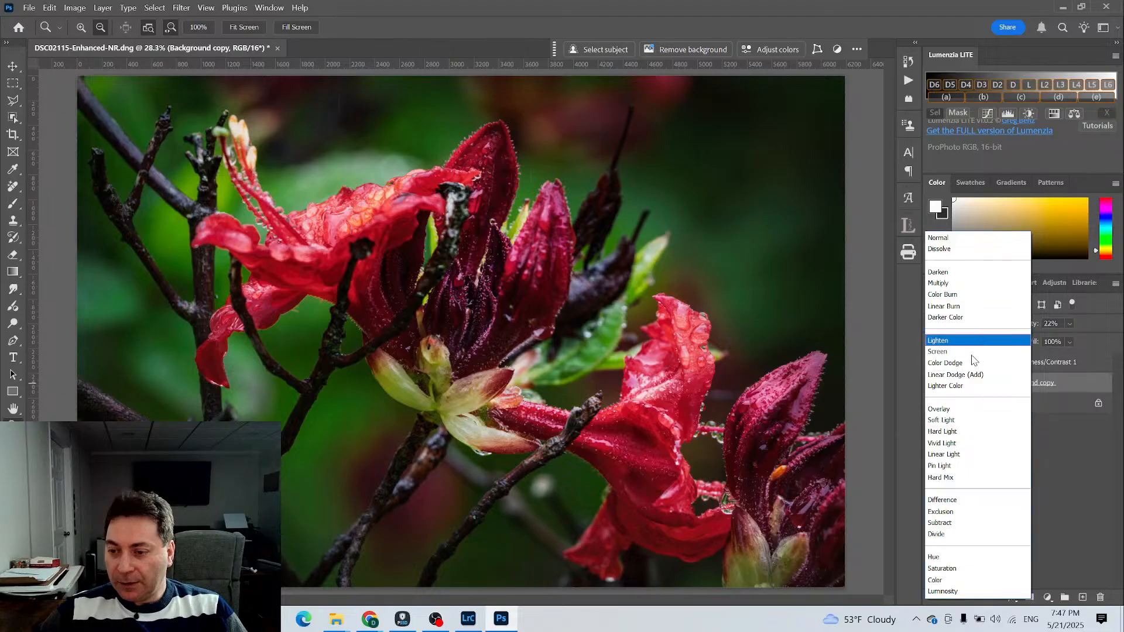
click(954, 409)
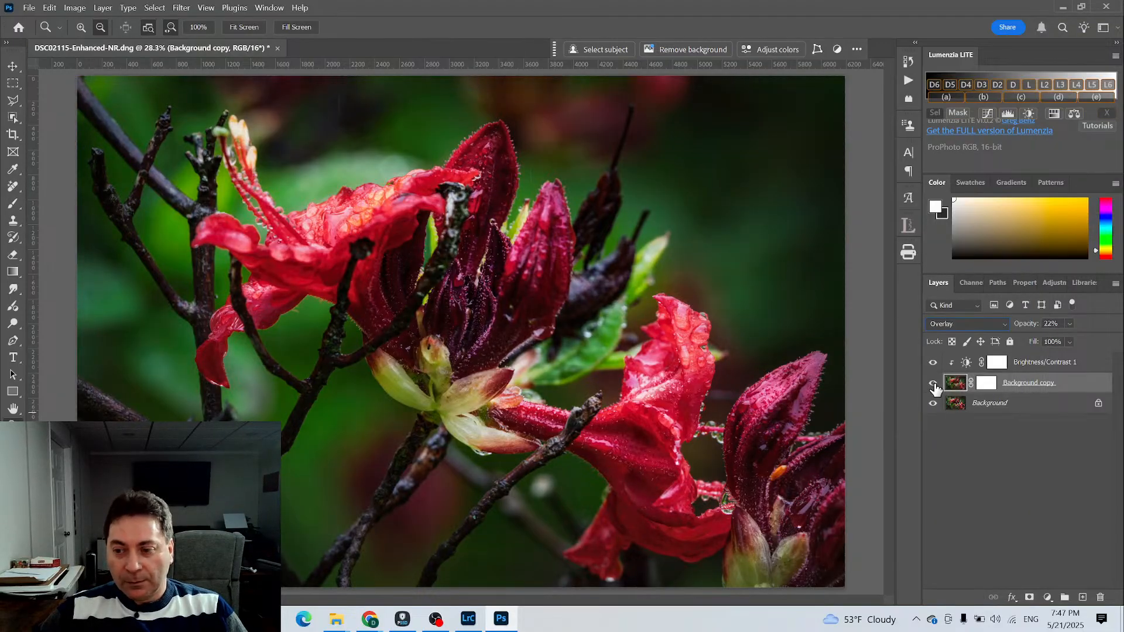
click(933, 385)
click(934, 386)
click(933, 385)
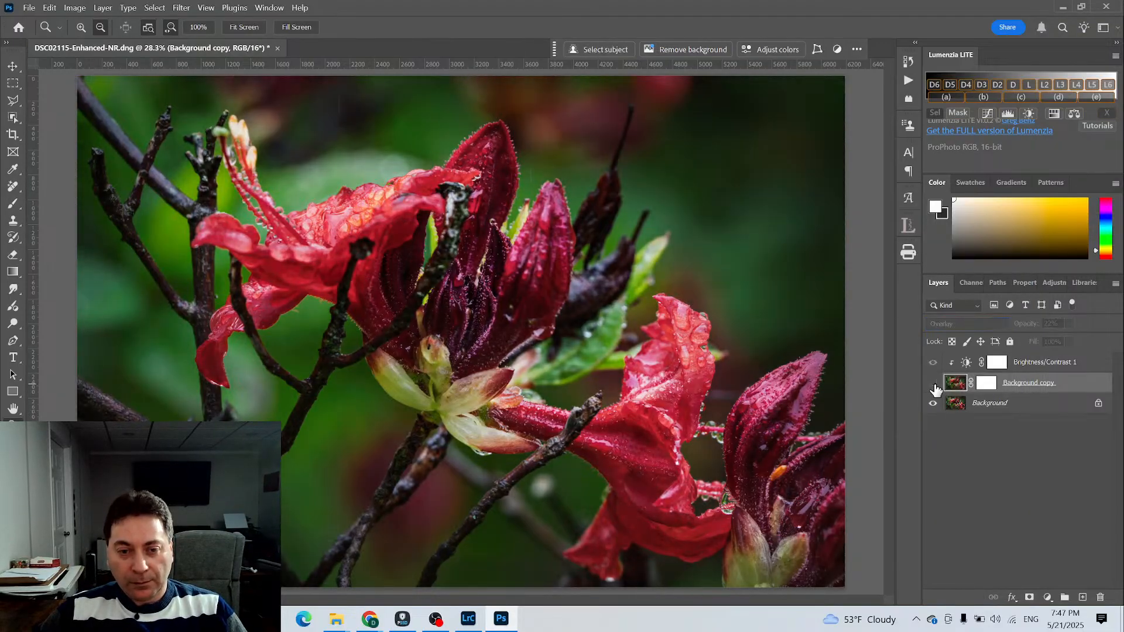
click(933, 385)
click(933, 385)
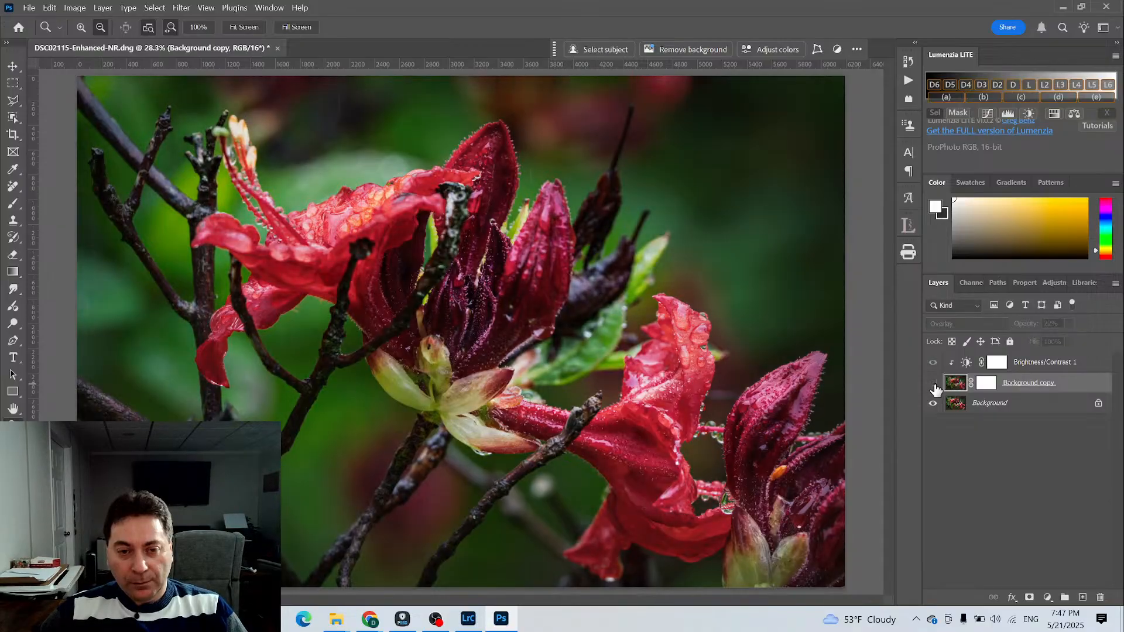
click(933, 385)
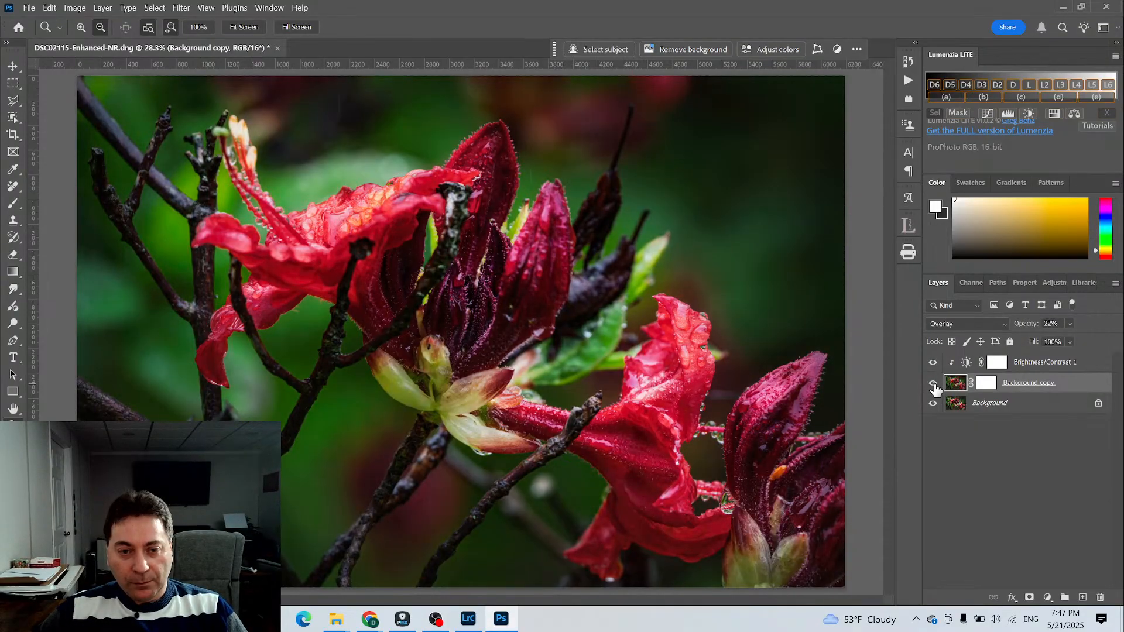
click(988, 324)
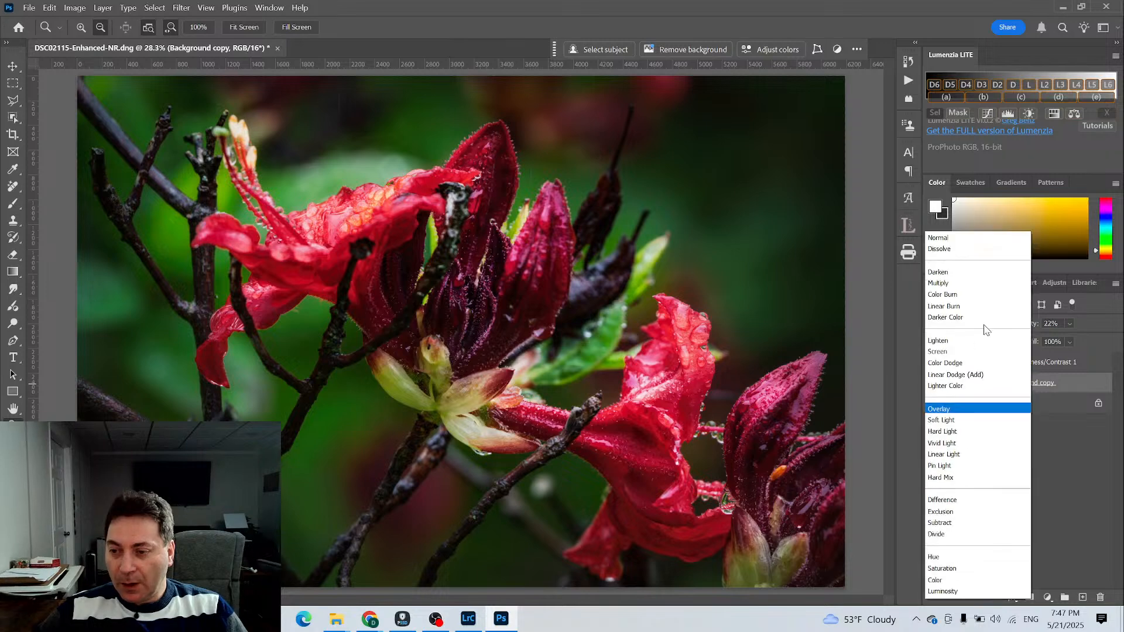
click(960, 345)
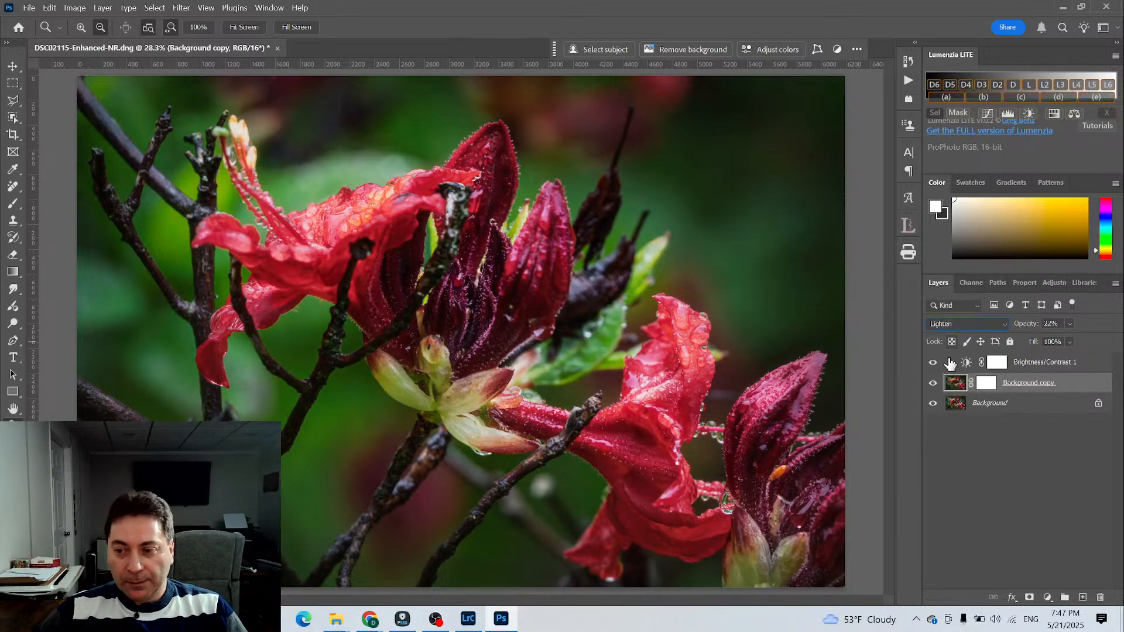
Compare the flower photo with and without the Background copy layer by switching its visibility off and on
click(933, 384)
click(933, 384)
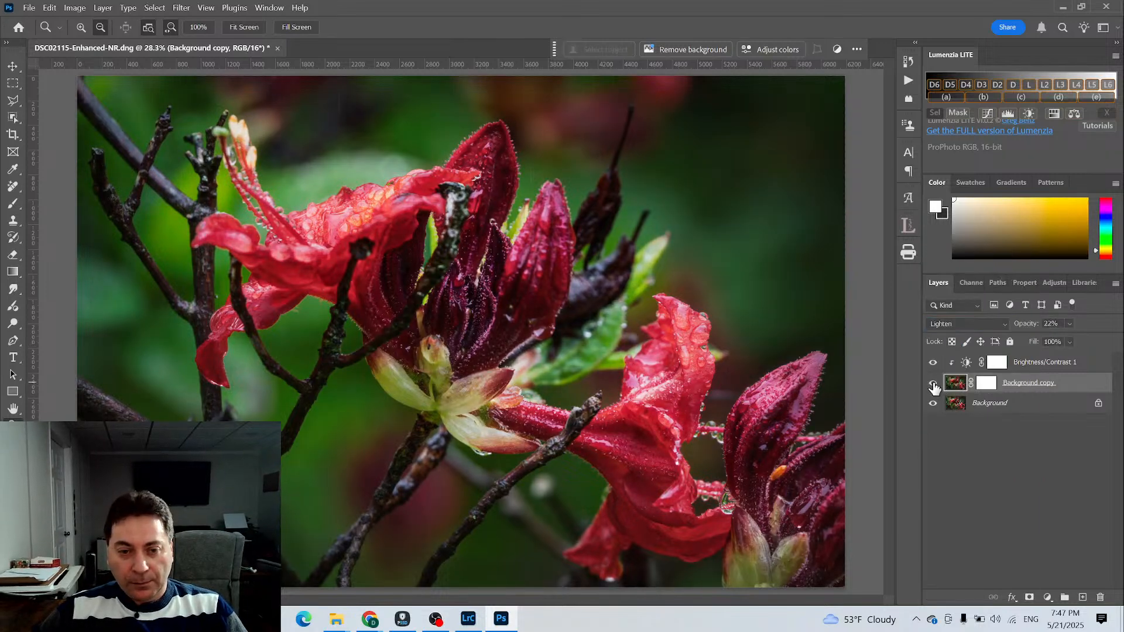
click(933, 384)
click(933, 384)
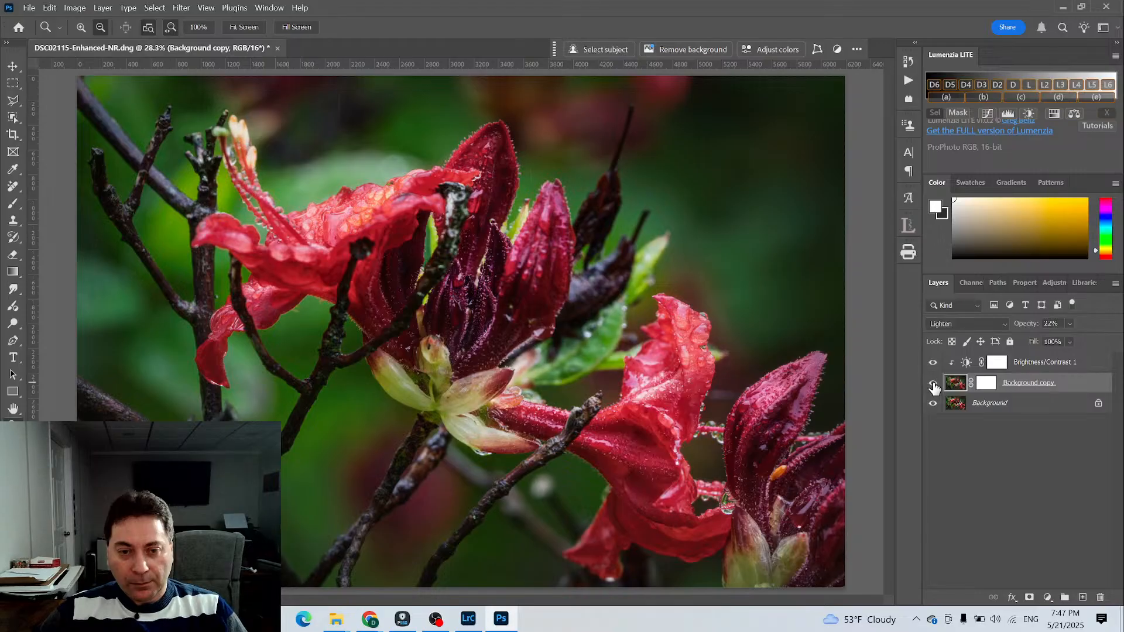
click(933, 384)
click(933, 384)
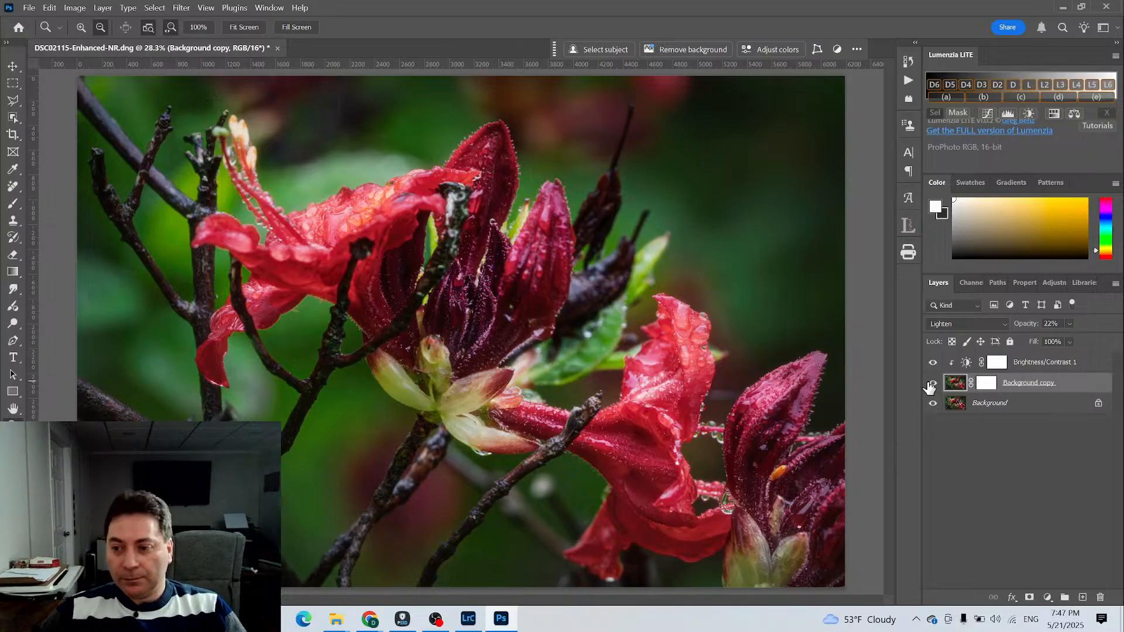
Target the Background copy layer's mask with a black brush at 50% opacity and 27% flow
click(987, 382)
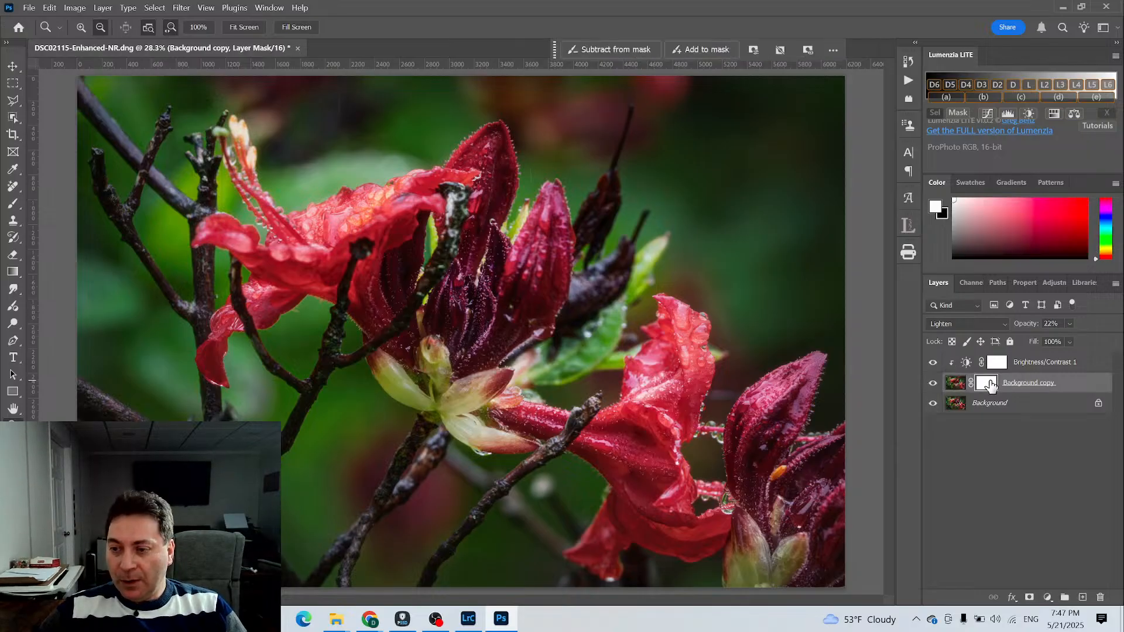
click(954, 257)
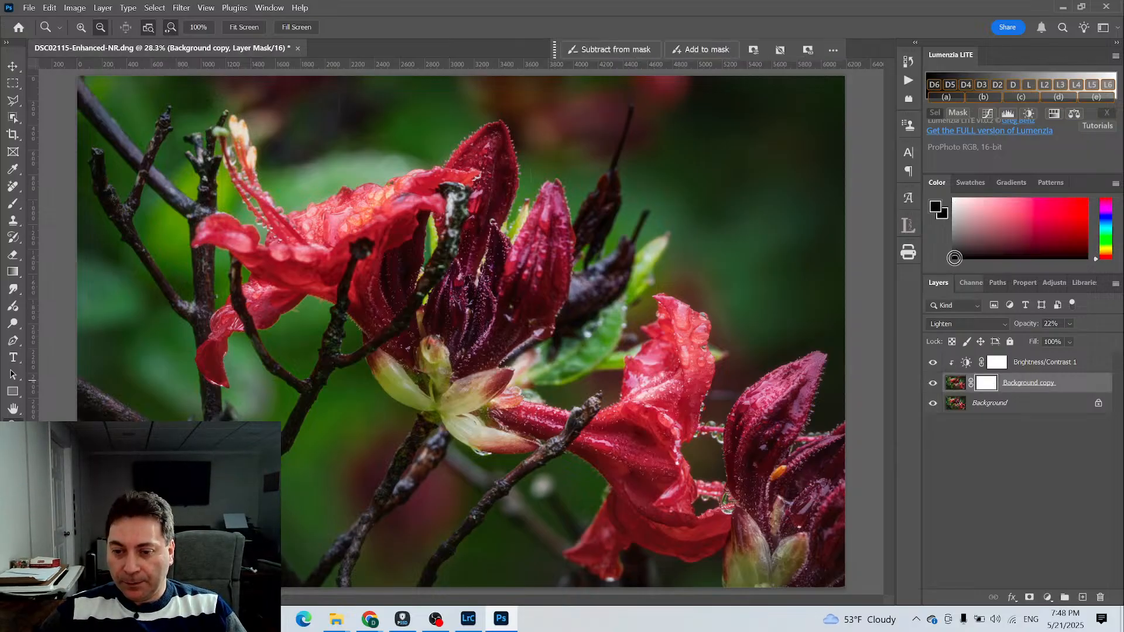
click(13, 204)
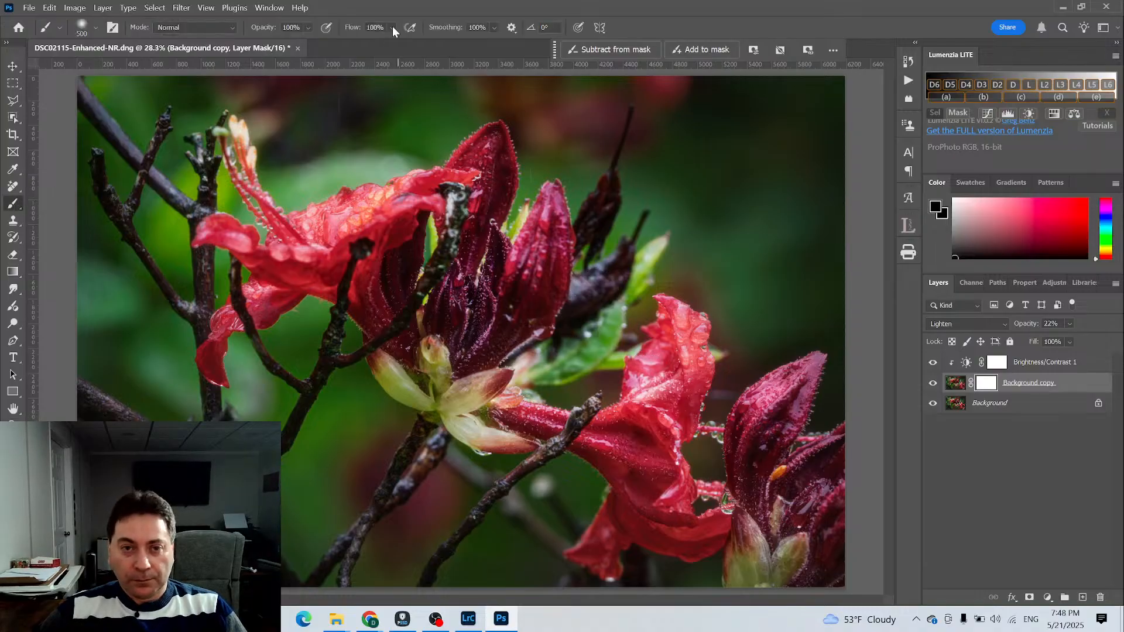
click(308, 27)
drag(325, 47, 328, 45)
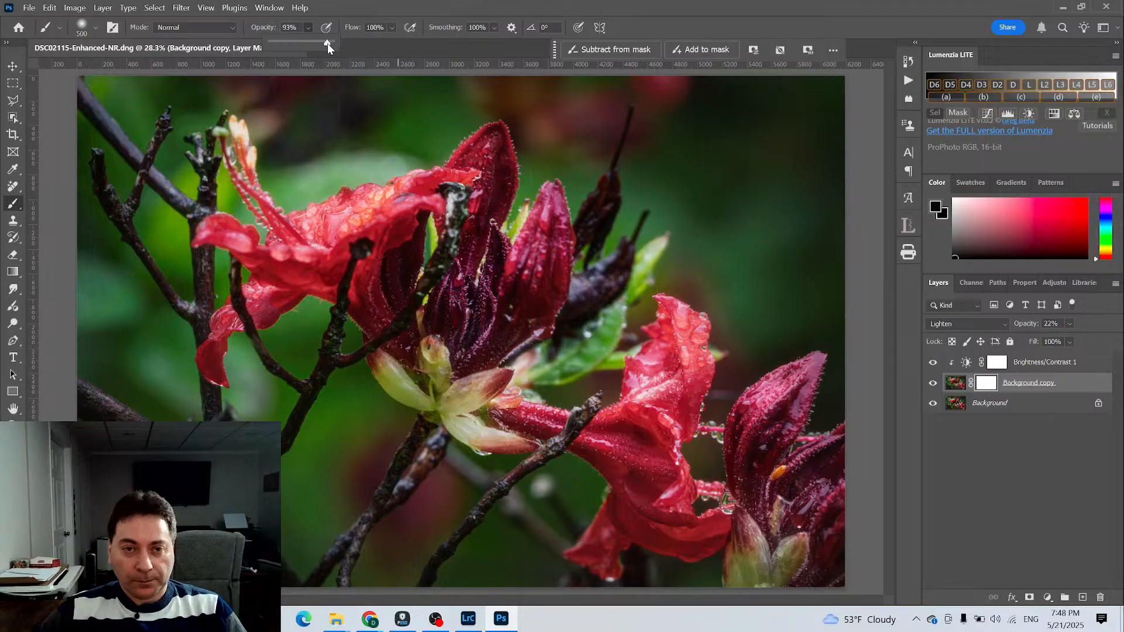
click(390, 30)
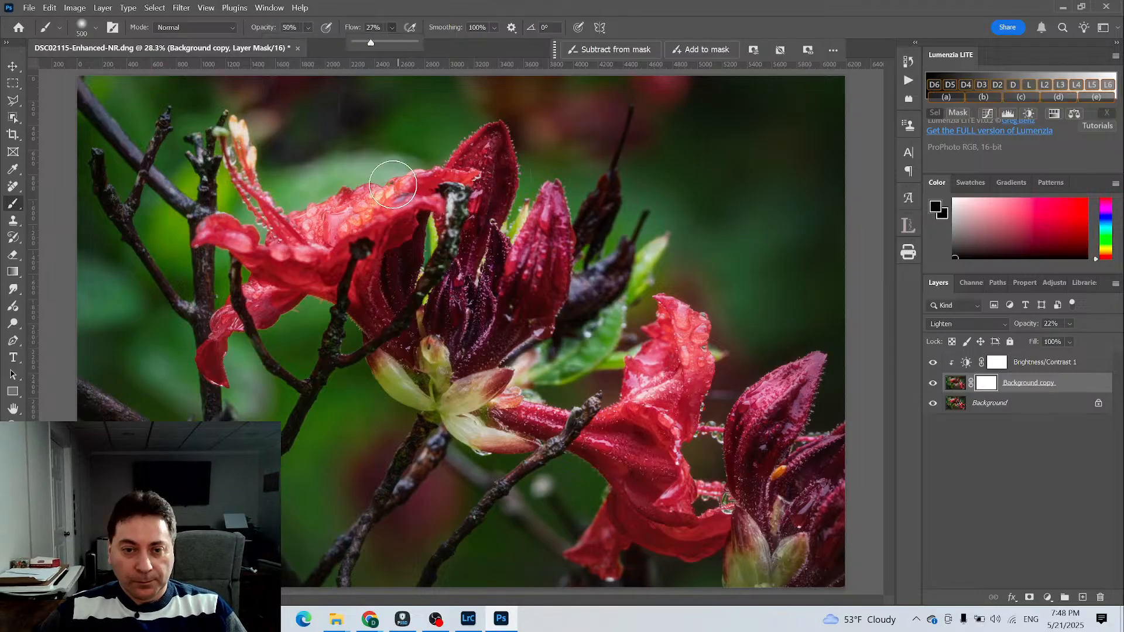
Paint on the mask over the brightest petals of the upper and lower red blooms to reduce the effect there
click(374, 199)
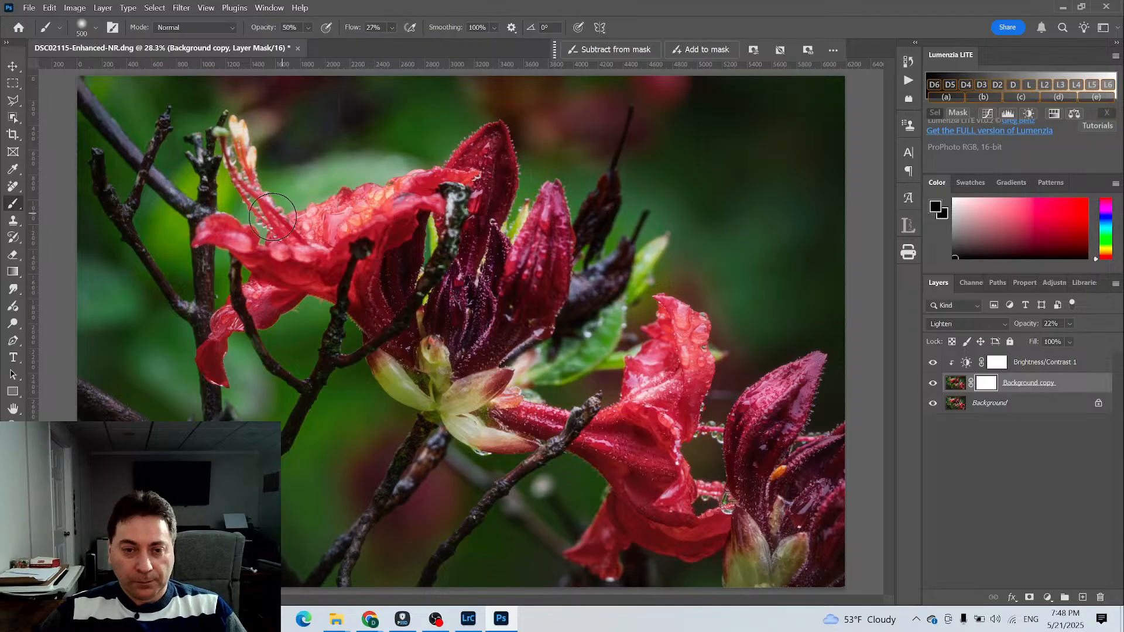
mouse_move(273, 217)
mouse_down()
mouse_move(298, 228)
mouse_move(396, 211)
mouse_move(317, 233)
mouse_move(390, 200)
mouse_up()
mouse_move(663, 367)
mouse_down()
mouse_move(630, 410)
mouse_move(656, 414)
mouse_move(555, 417)
mouse_move(541, 428)
mouse_move(556, 439)
mouse_up()
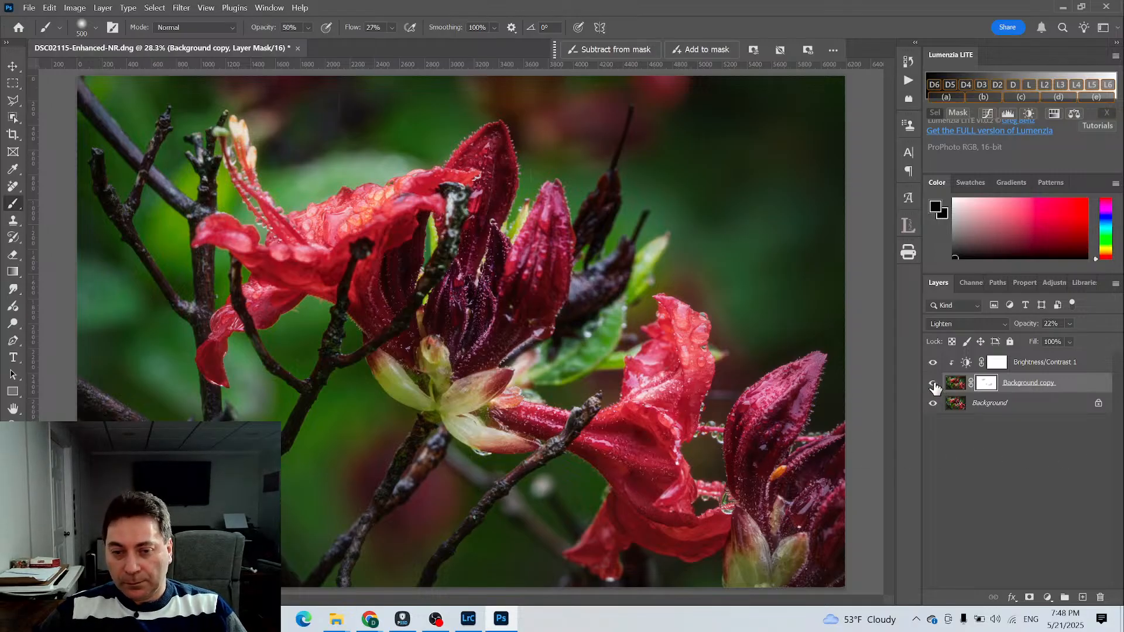
Check the masked result by switching the Background copy layer's visibility off and back on
click(934, 384)
click(934, 384)
click(934, 384)
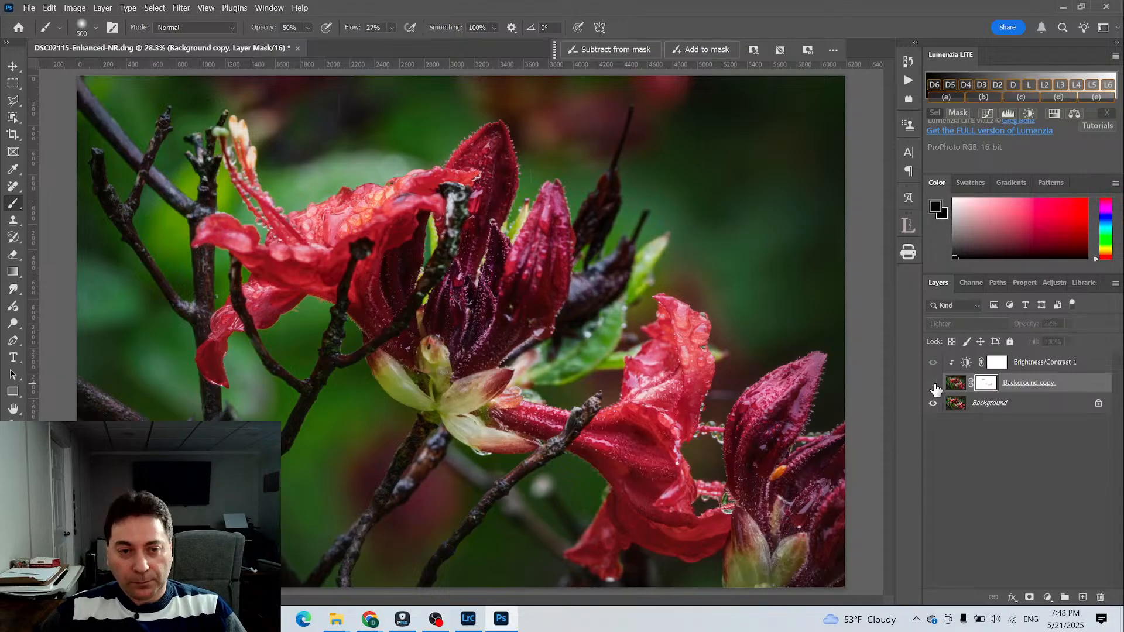
click(933, 384)
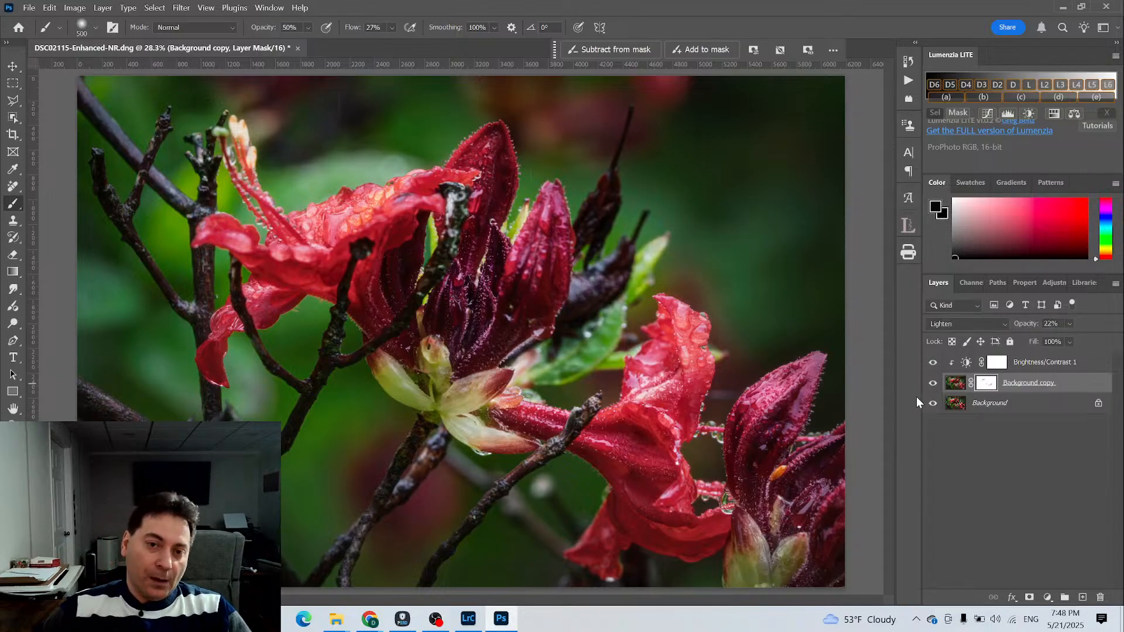
Close the edited red flower document and answer the save prompt
click(297, 48)
click(536, 243)
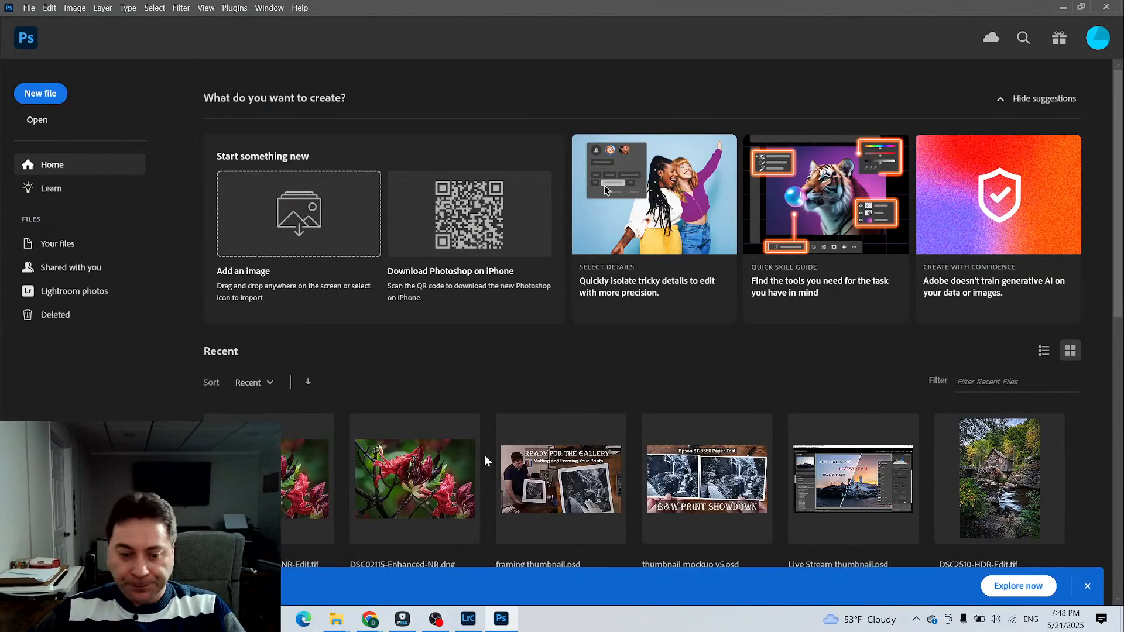
Switch to Lightroom Classic and open the last yellow-green foliage photo in Develop with the Basic adjustments showing
click(468, 619)
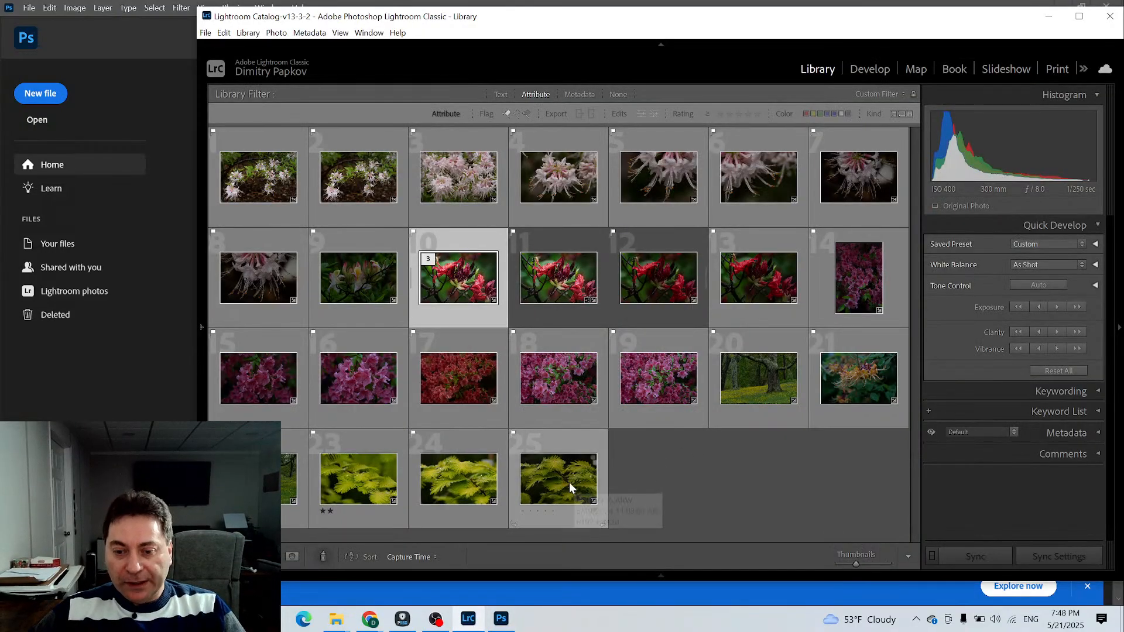
double_click(543, 476)
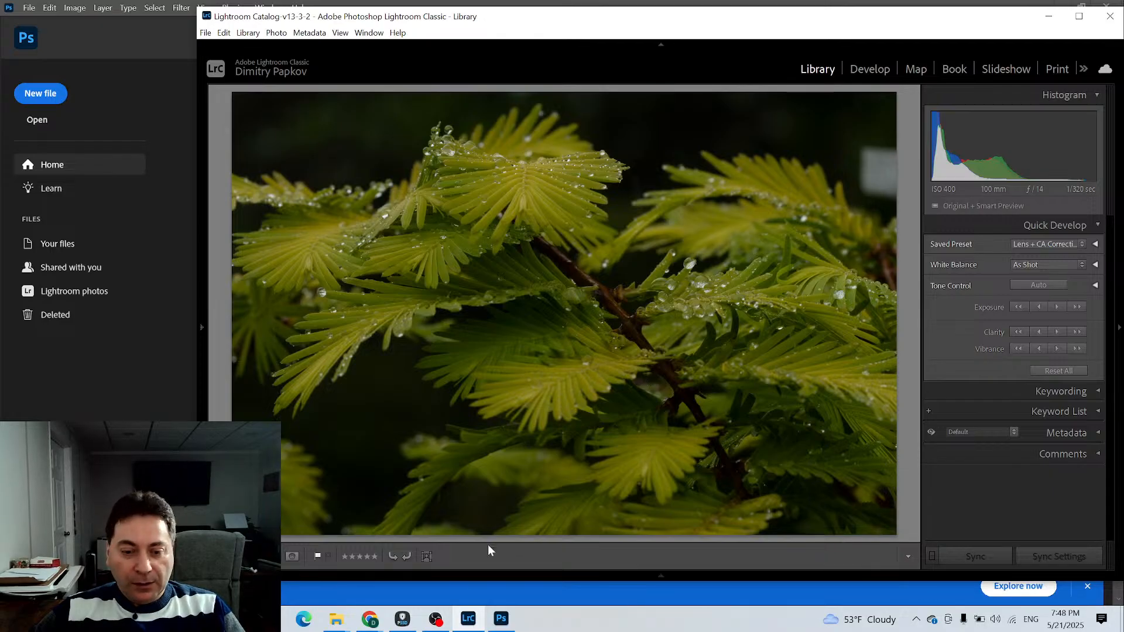
click(343, 562)
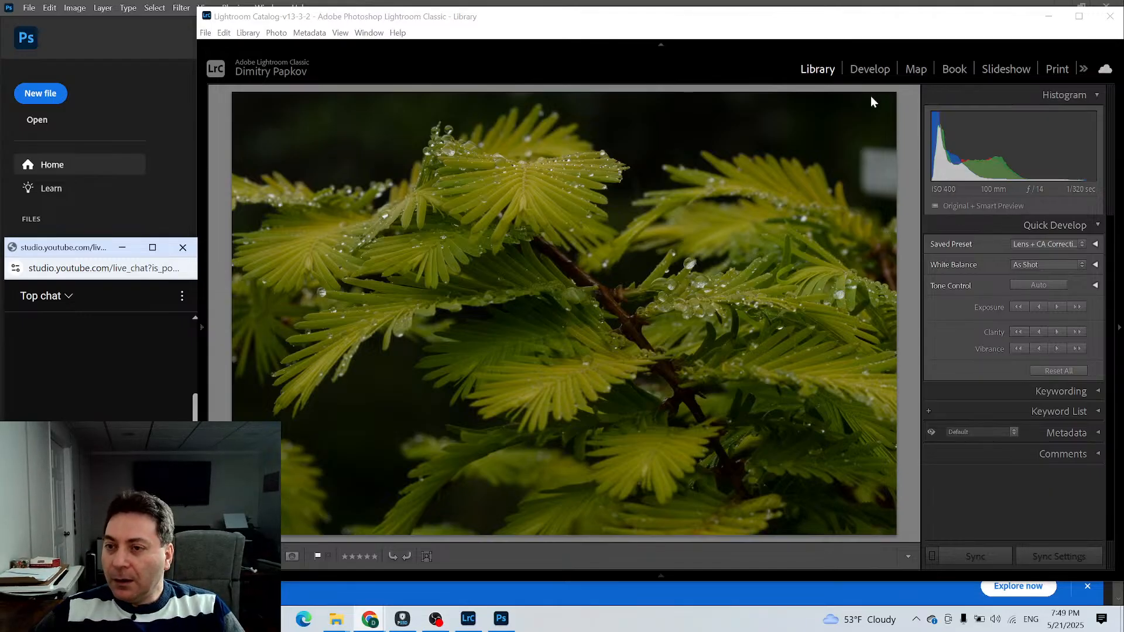
click(869, 68)
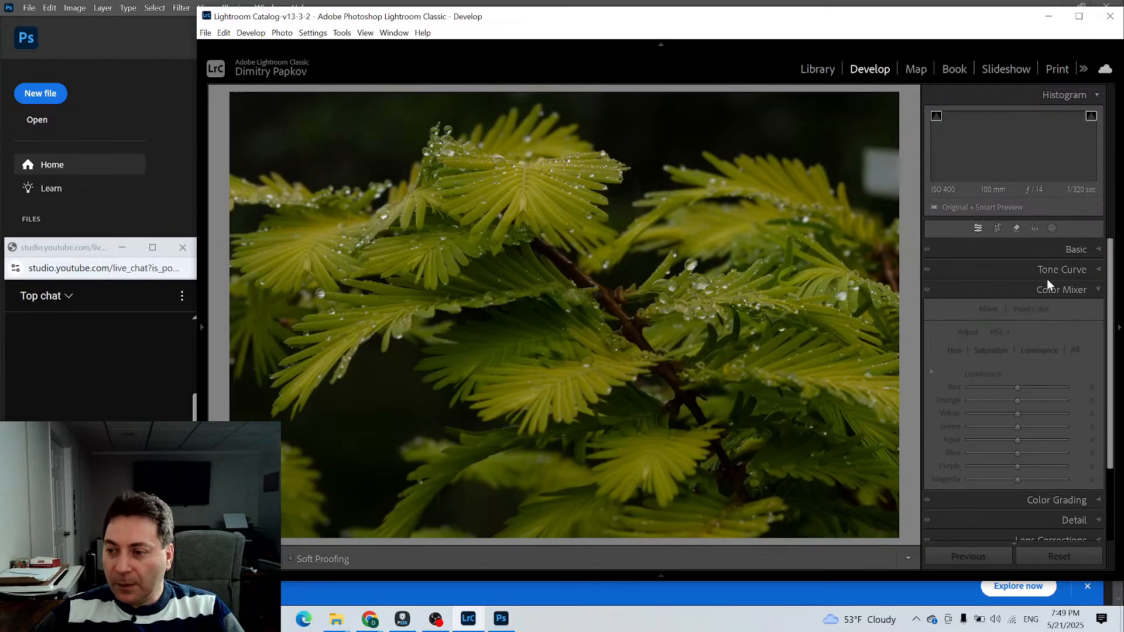
click(1097, 290)
click(1100, 249)
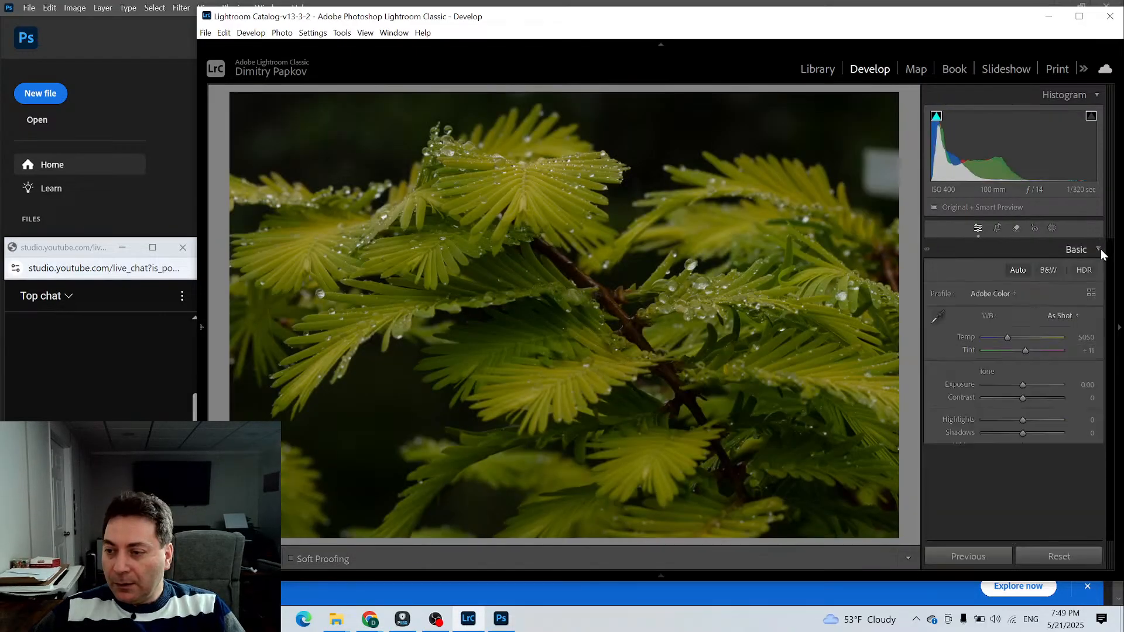
Try the Adaptive Color profile on the foliage photo with its amount reduced to 61
click(1088, 294)
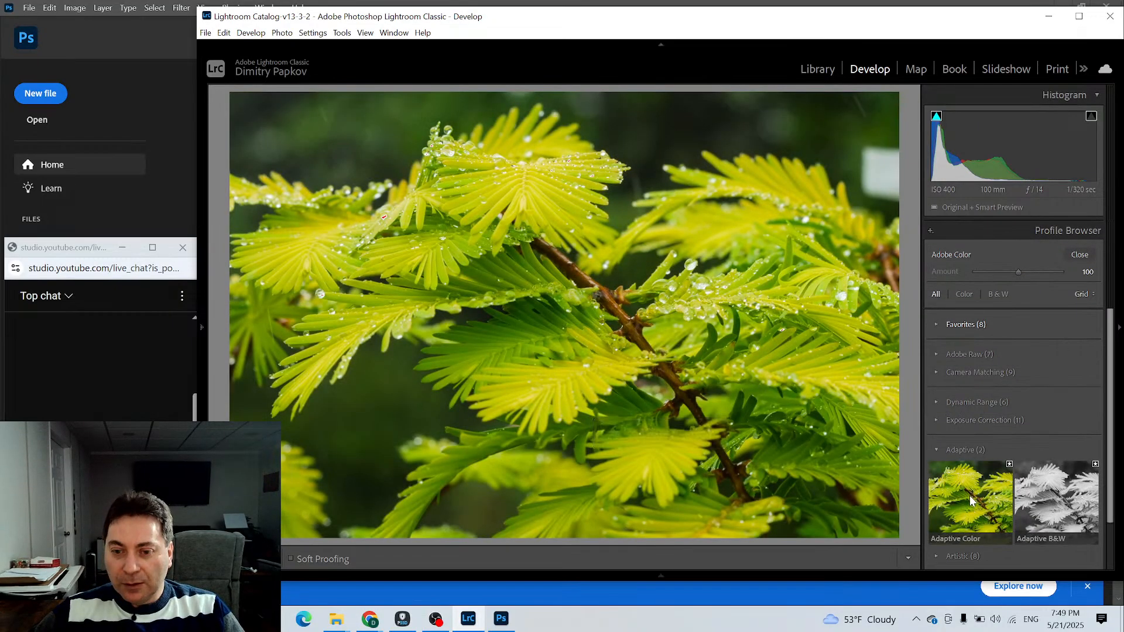
click(970, 501)
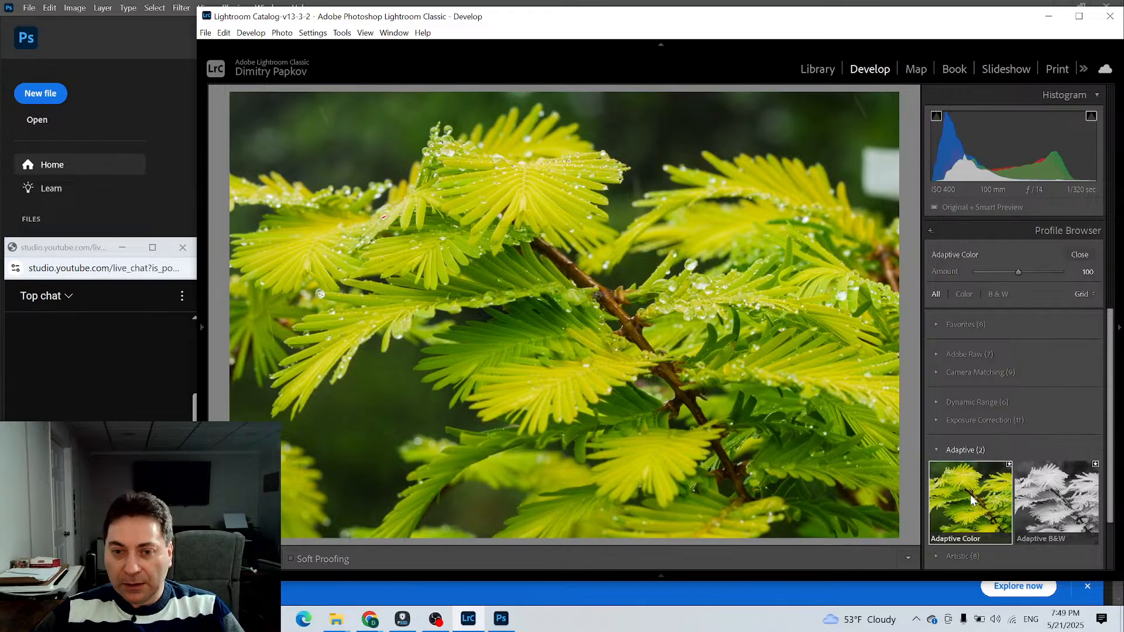
drag(1017, 272, 1002, 275)
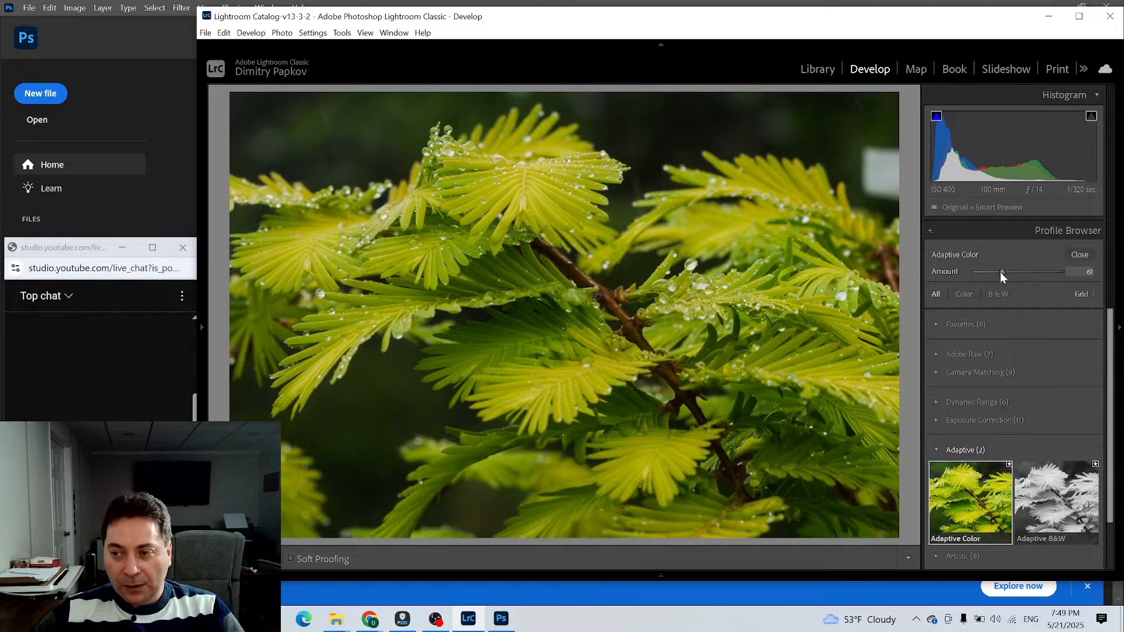
click(1071, 256)
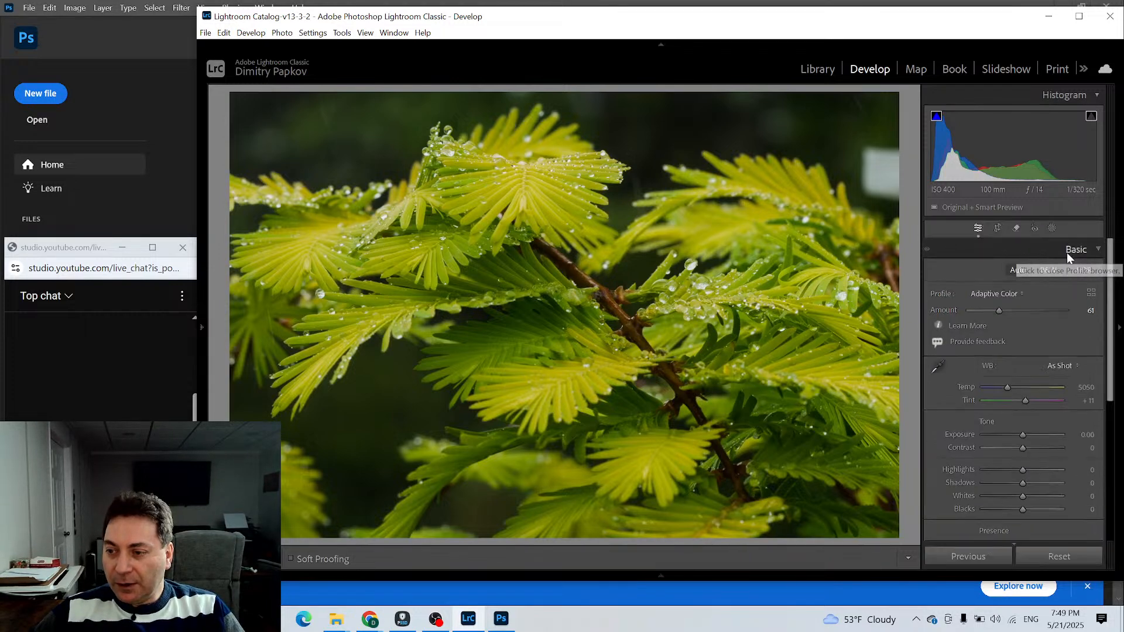
Switch the foliage photo's profile back to Adobe Color from the Adobe Raw group
click(1090, 291)
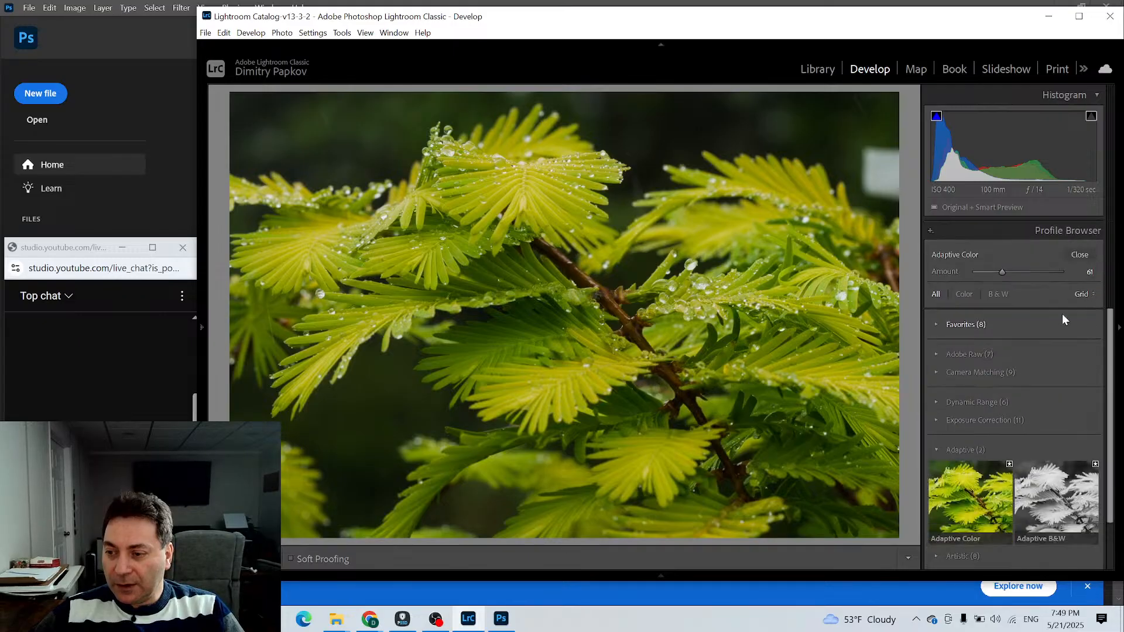
click(953, 354)
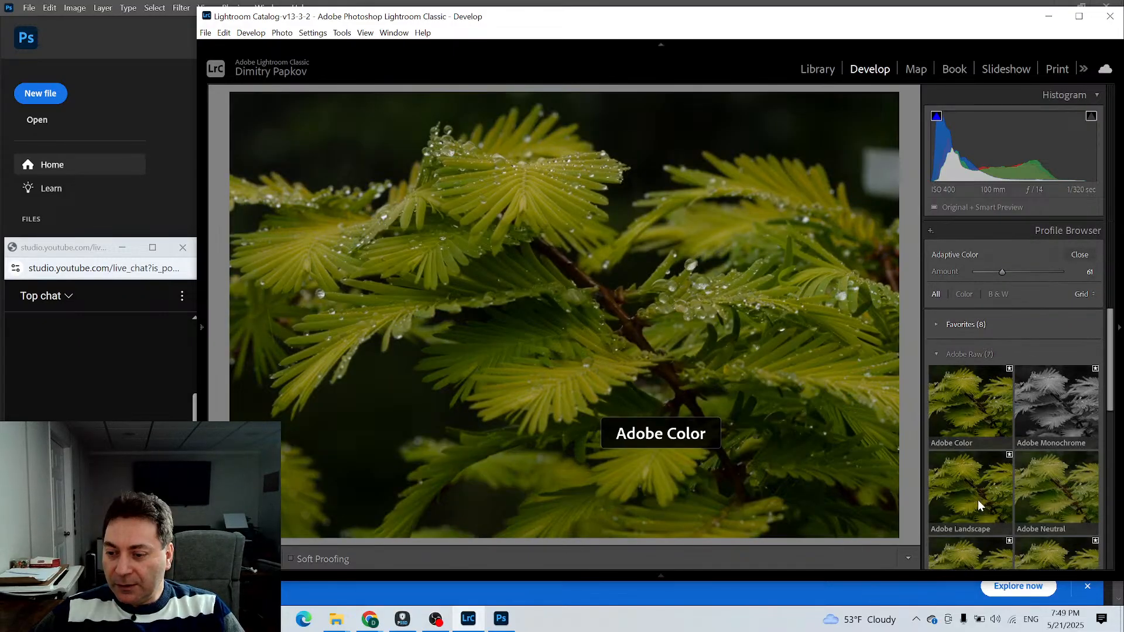
click(969, 405)
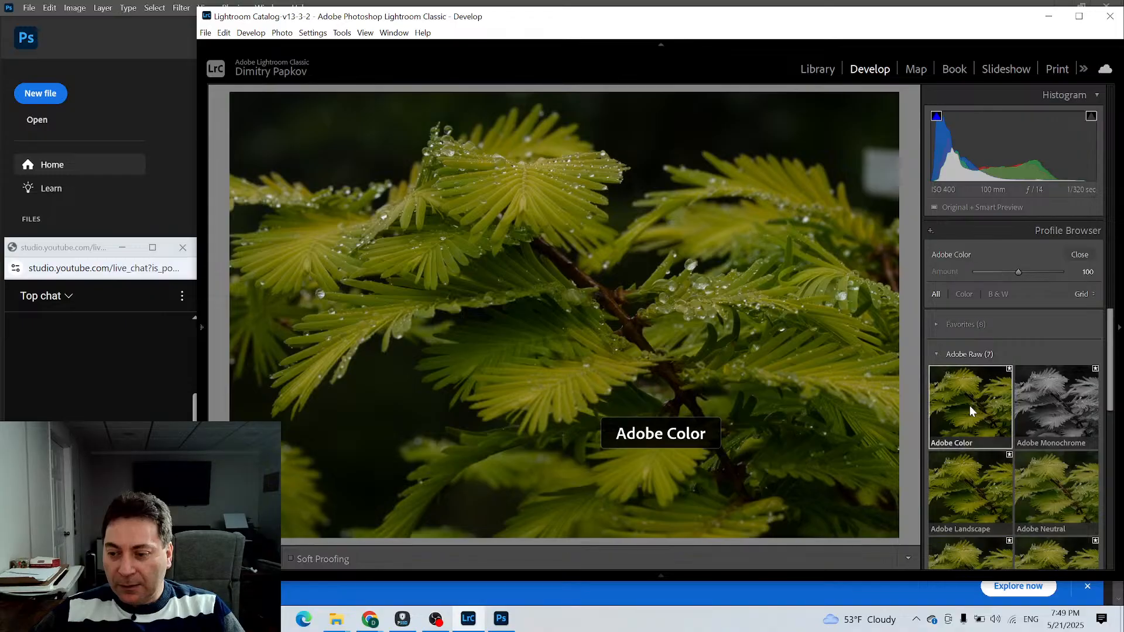
click(1079, 255)
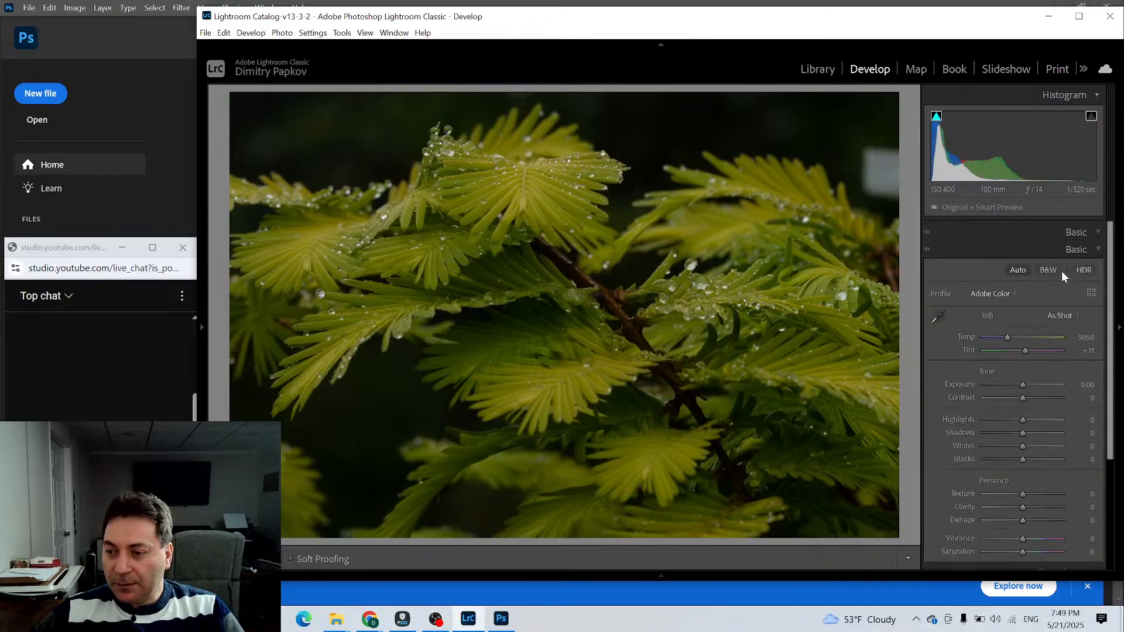
Try automatic tone adjustments on the foliage photo, and reset all its develop settings
click(1014, 269)
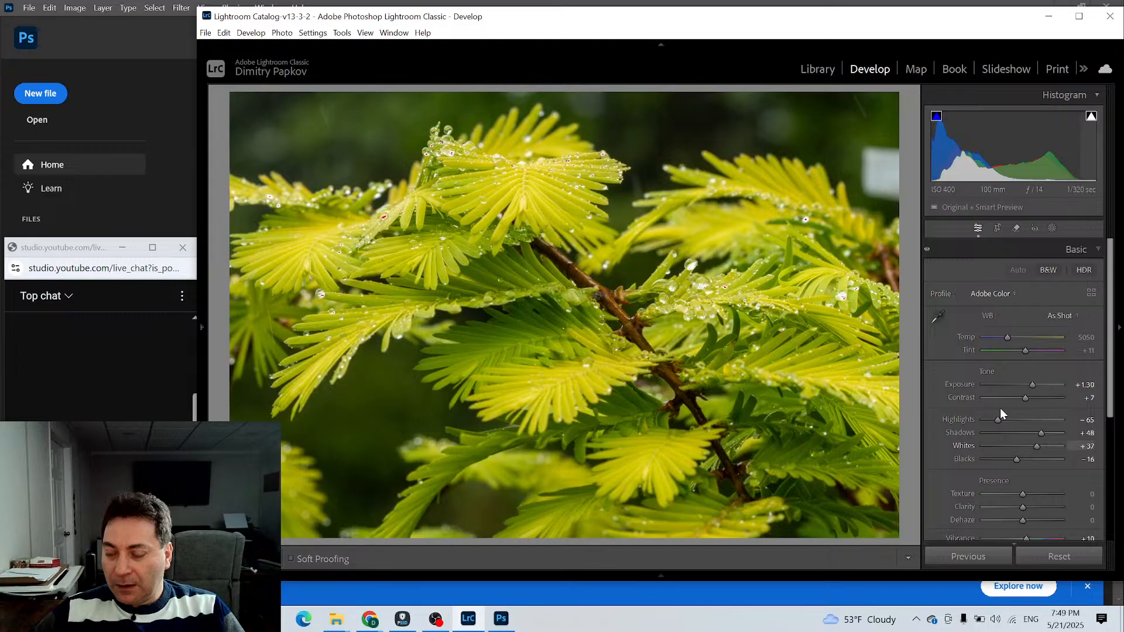
click(1061, 556)
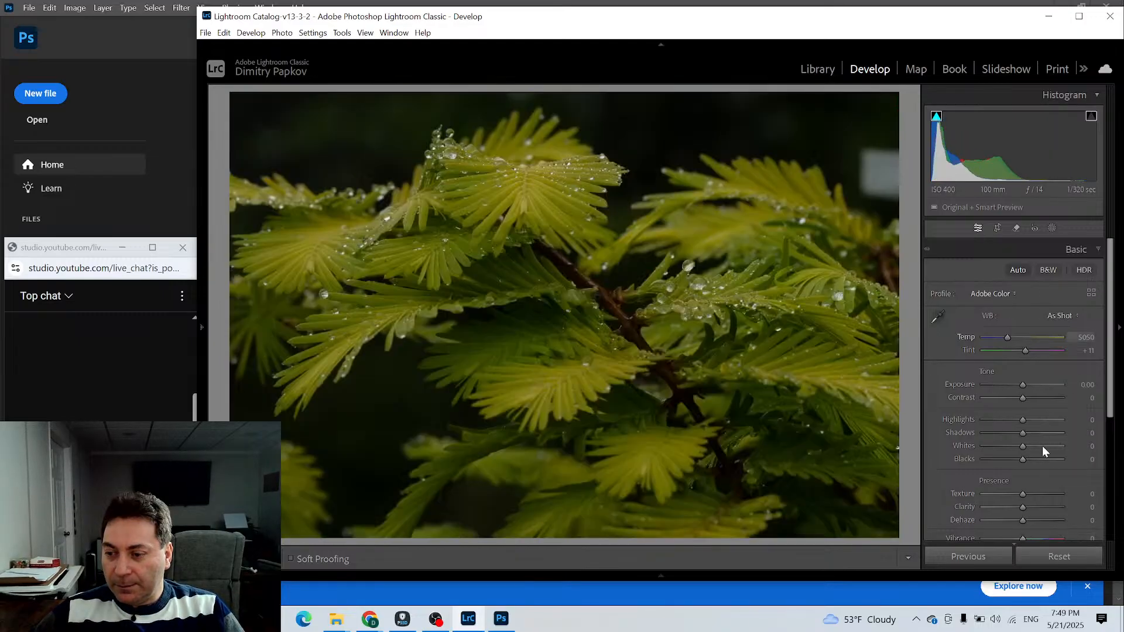
Enable chromatic aberration removal and lens profile corrections for the foliage photo
scroll(991, 382, down, 5)
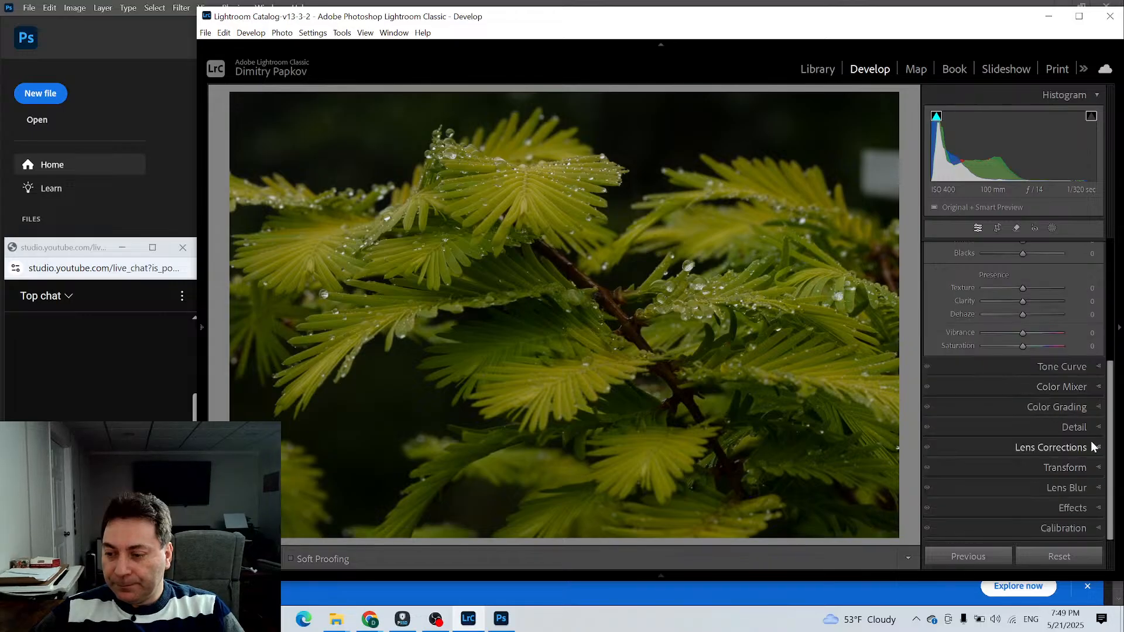
click(1095, 447)
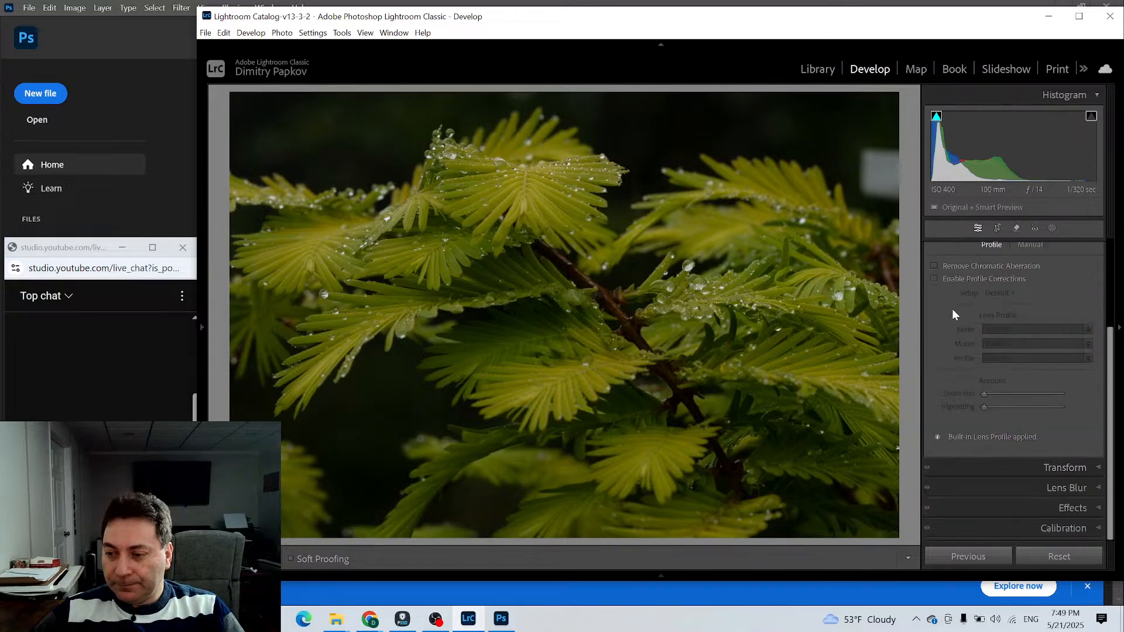
click(946, 268)
click(947, 279)
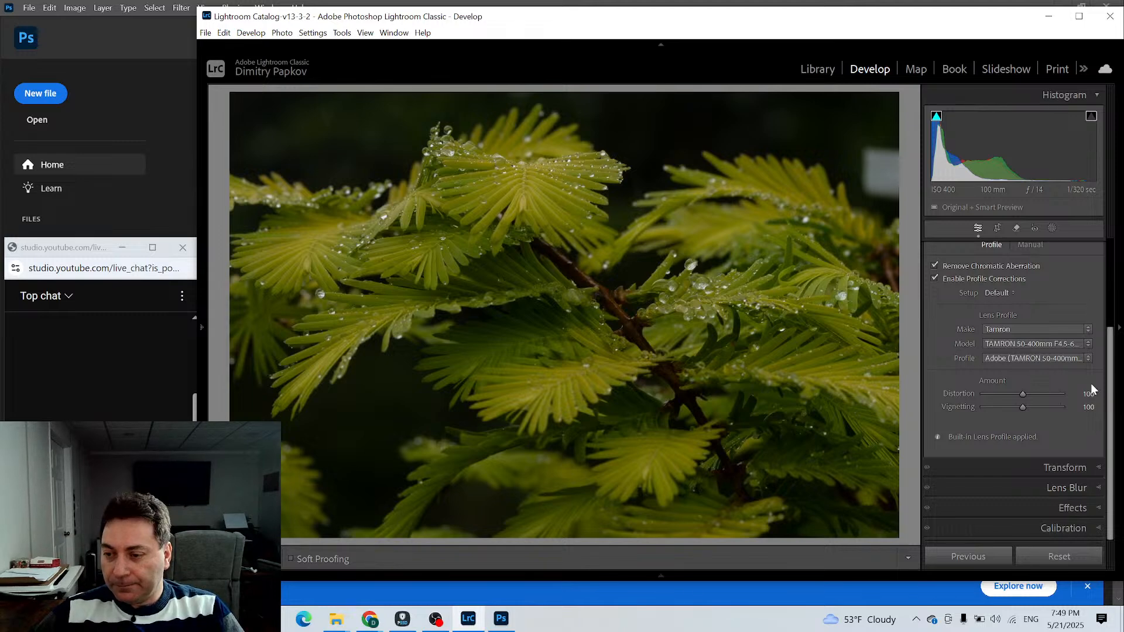
scroll(1026, 446, up, 2)
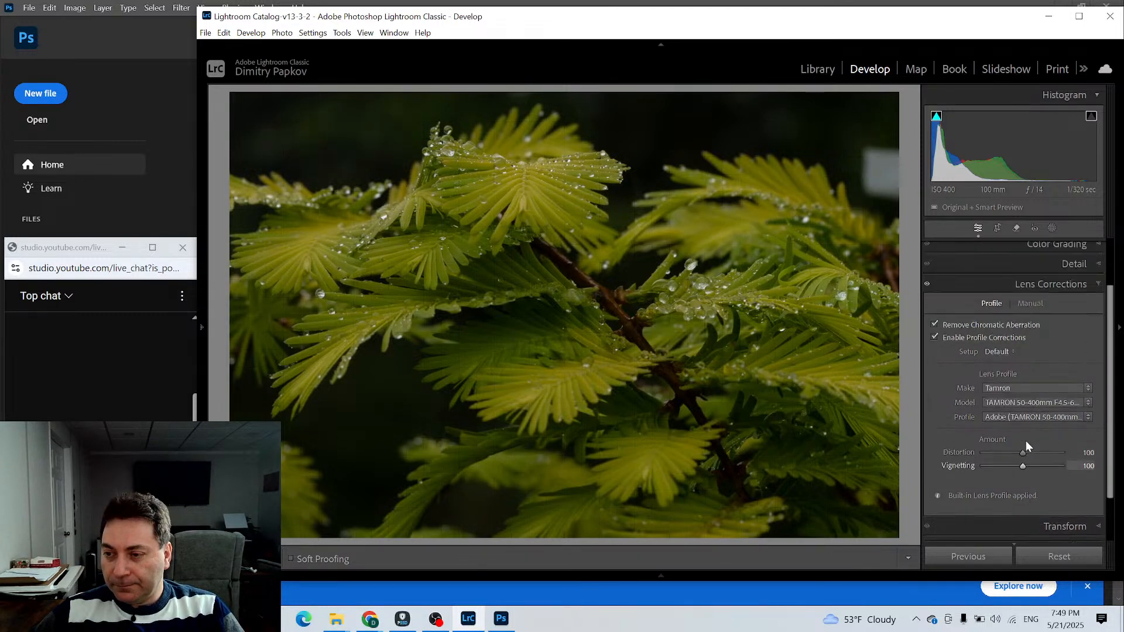
scroll(1030, 433, up, 2)
click(1095, 249)
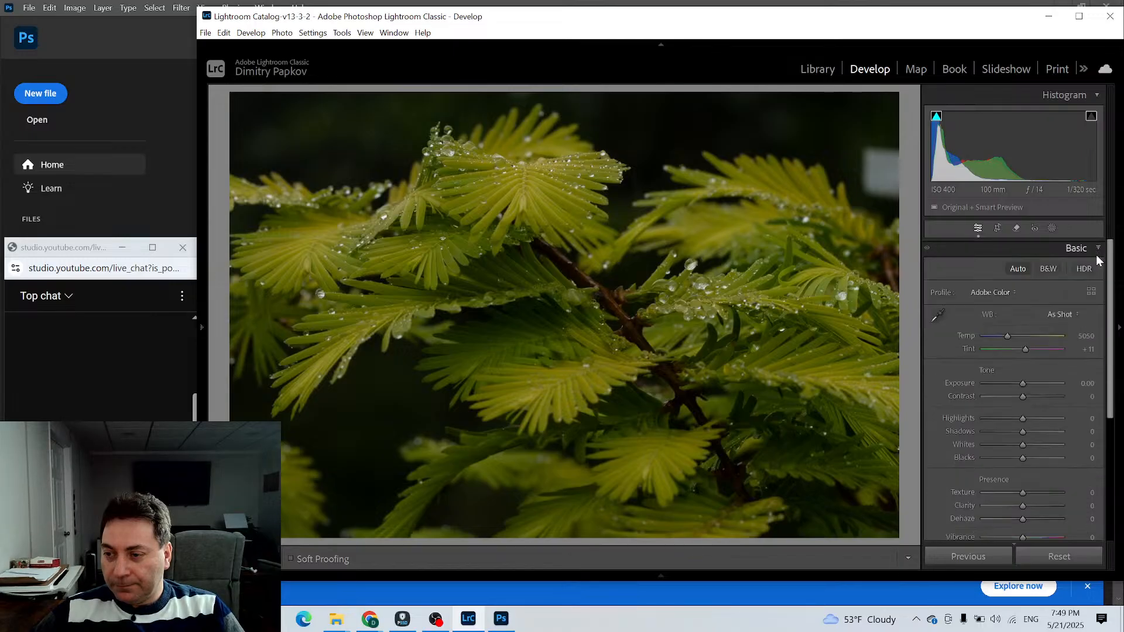
Apply the Adaptive Color profile to the foliage photo with its amount reduced to 43
click(1092, 292)
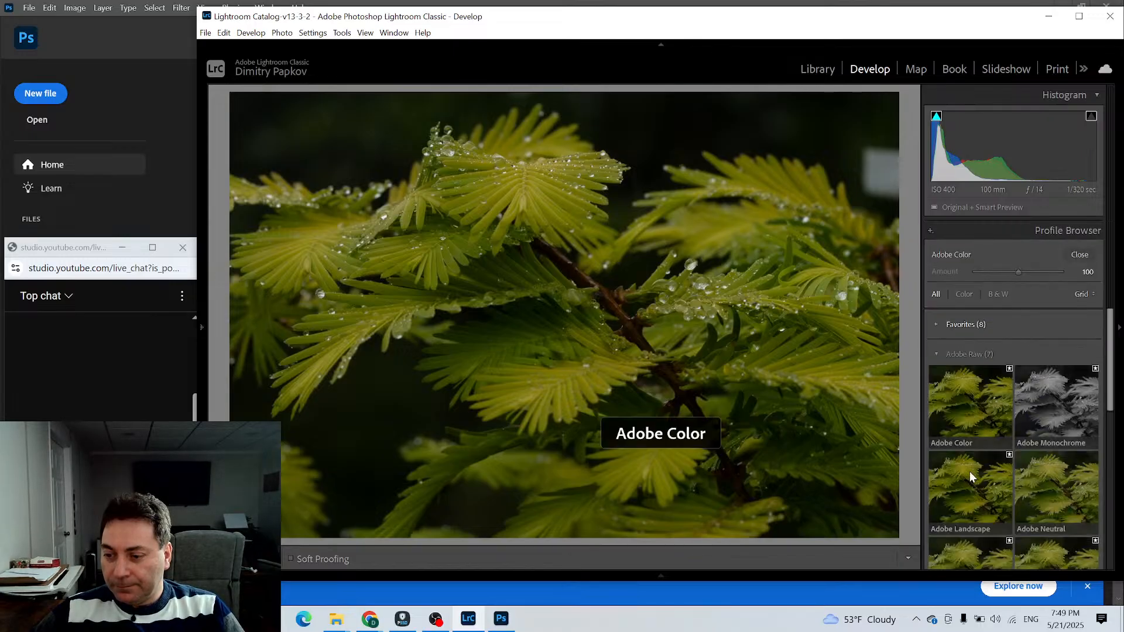
click(937, 353)
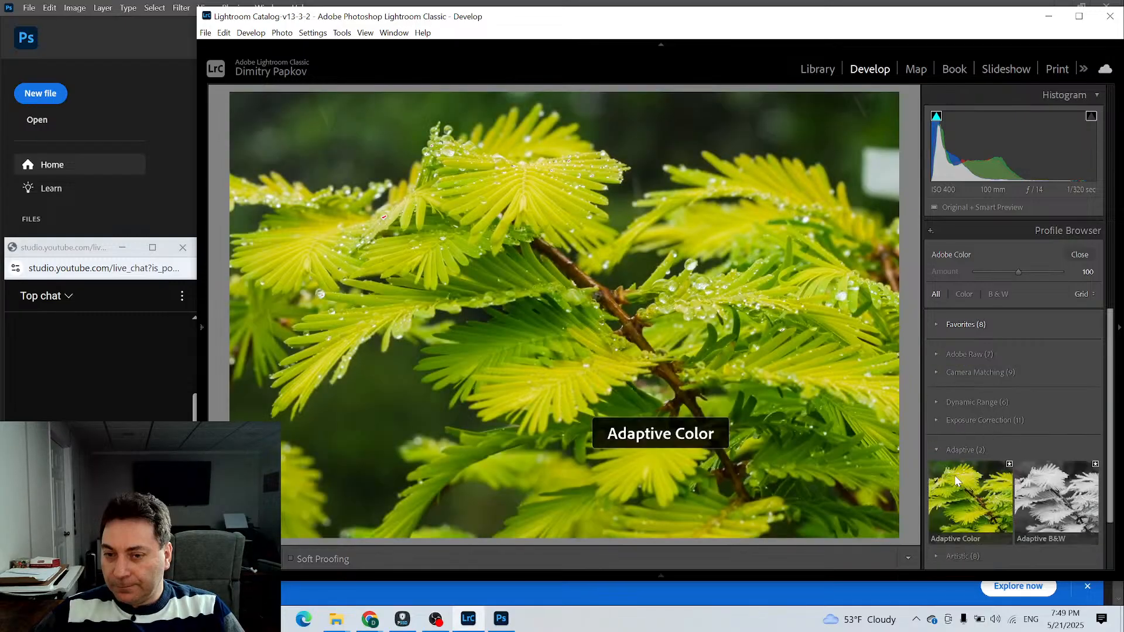
click(954, 475)
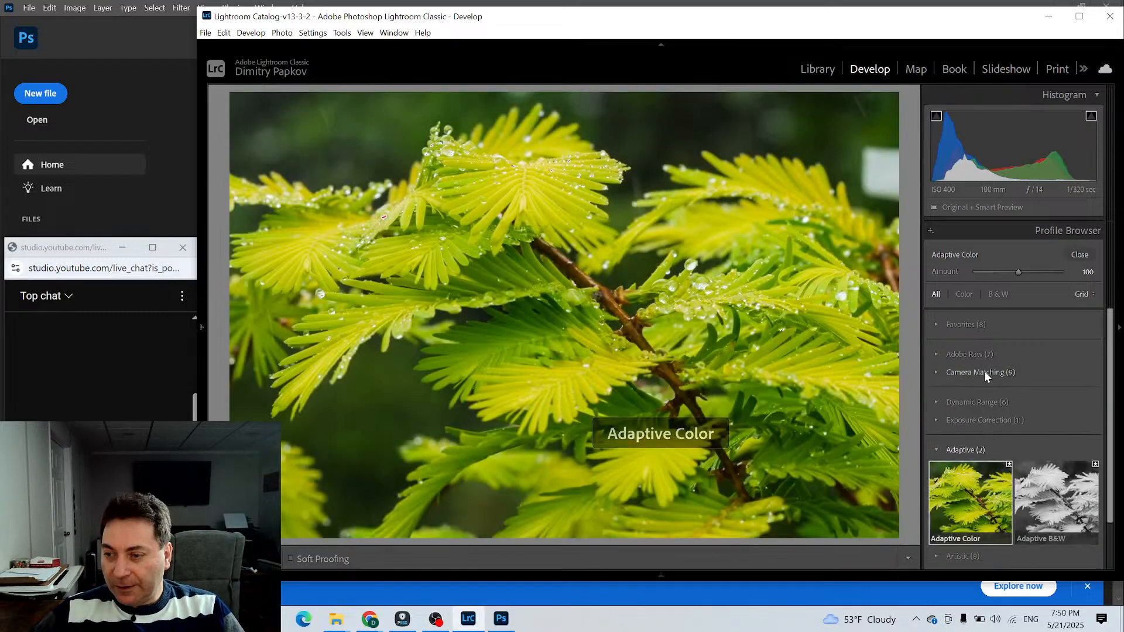
drag(1019, 272, 996, 271)
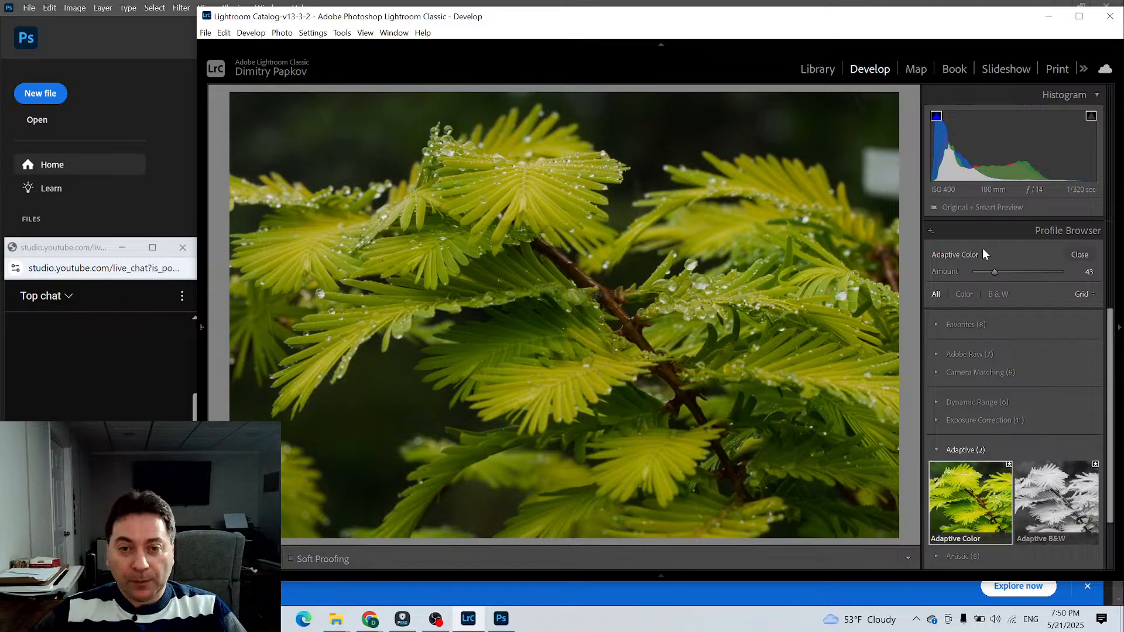
click(1079, 255)
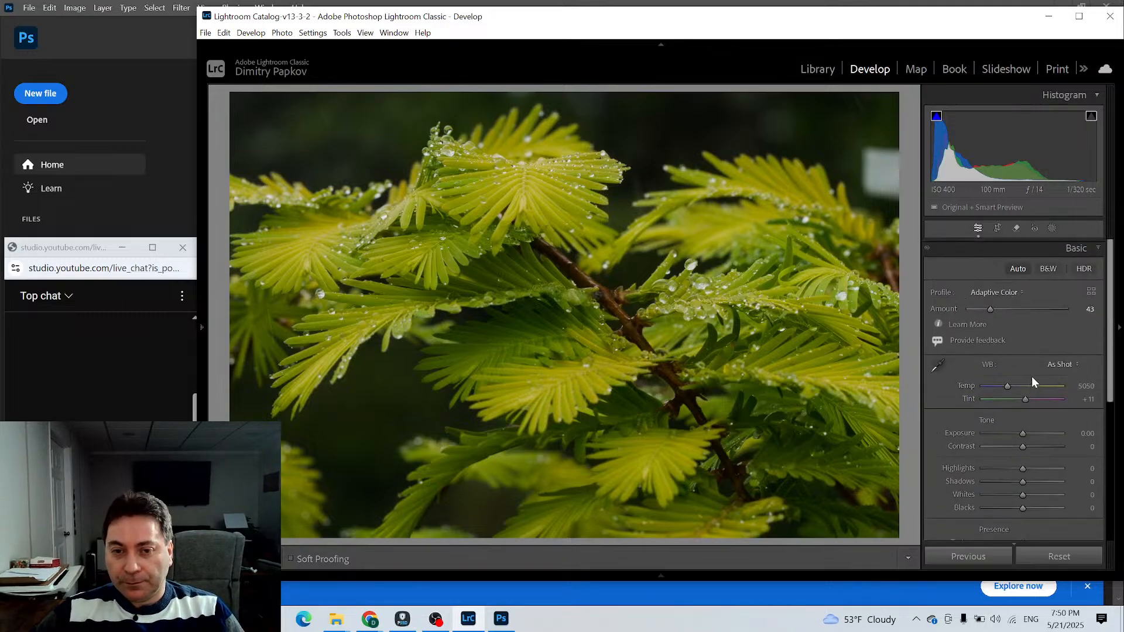
Check the water droplets up close and run AI Denoise on the foliage photo with an amount of 25
click(680, 130)
click(679, 130)
click(595, 154)
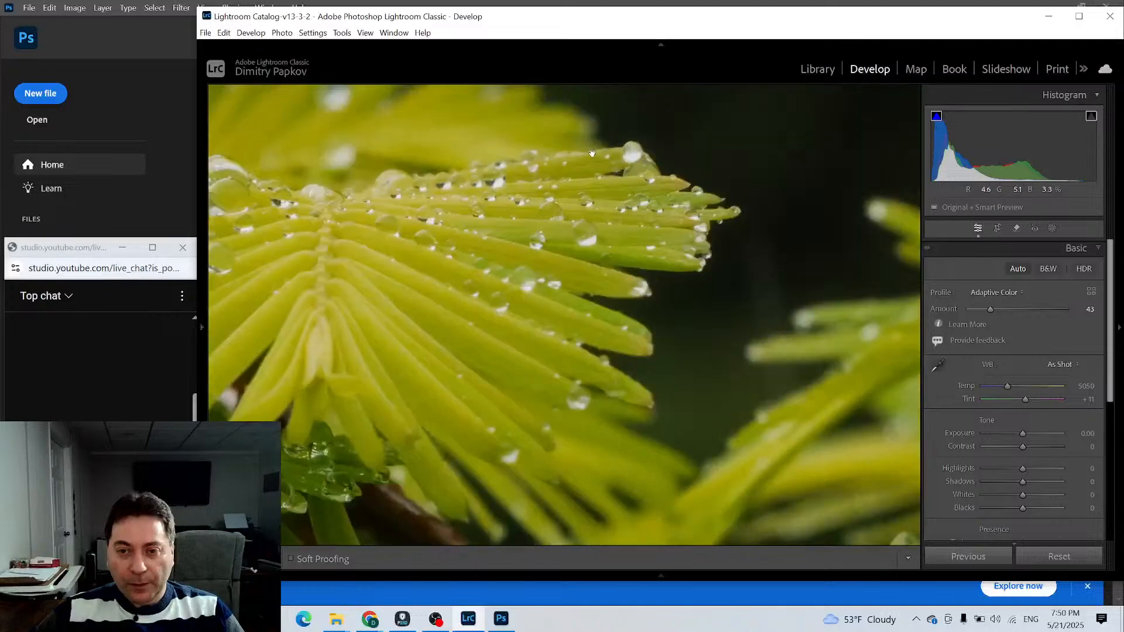
click(594, 154)
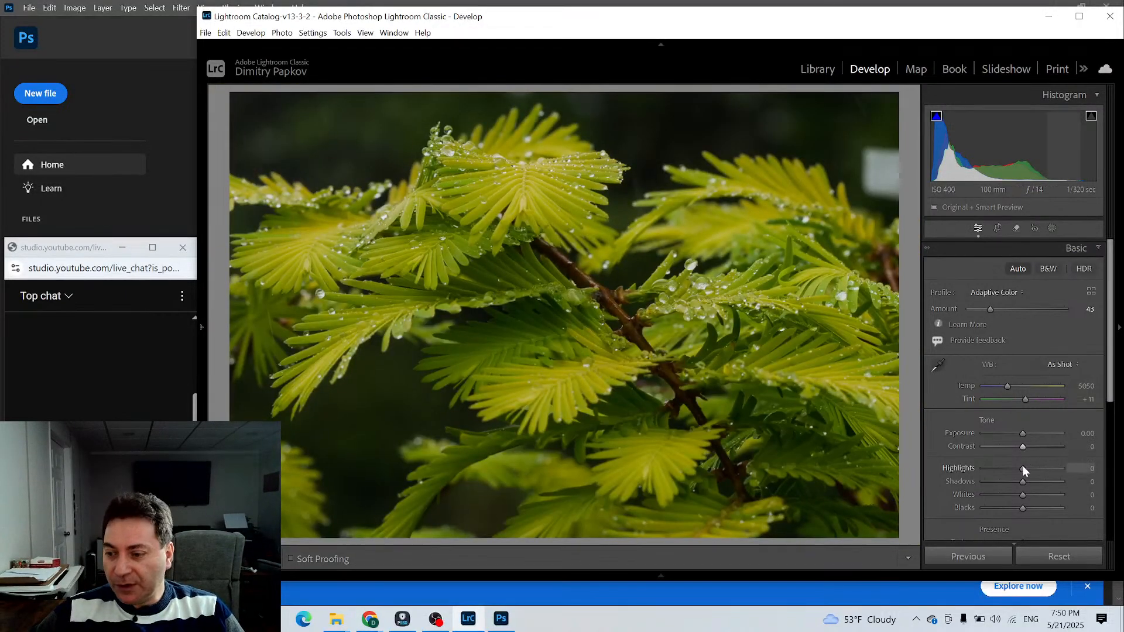
scroll(1021, 462, down, 5)
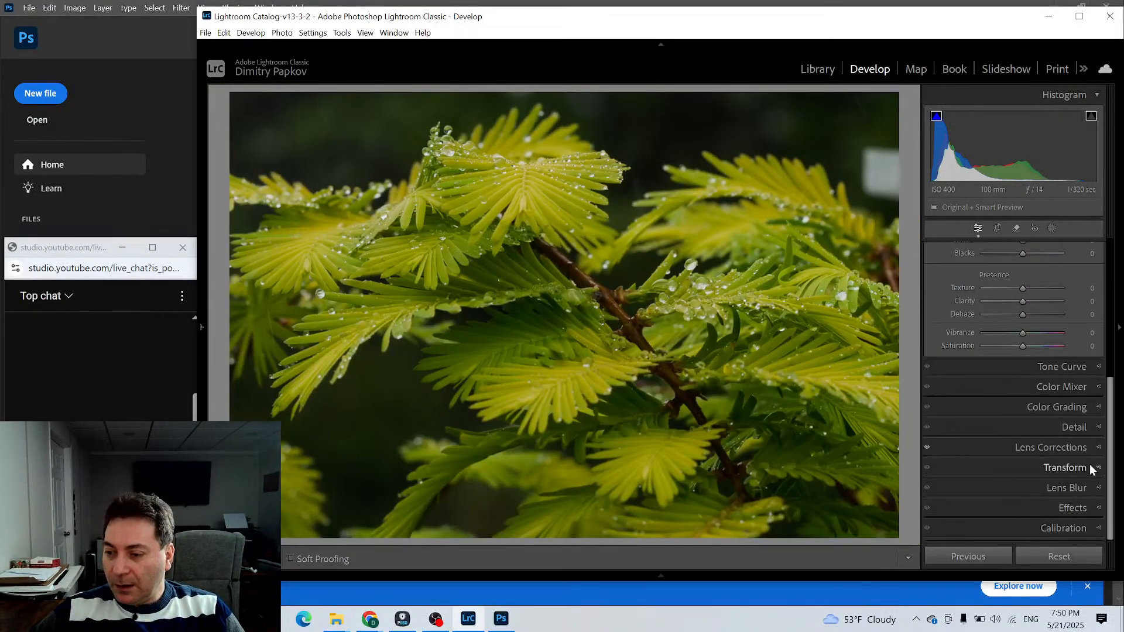
click(1085, 427)
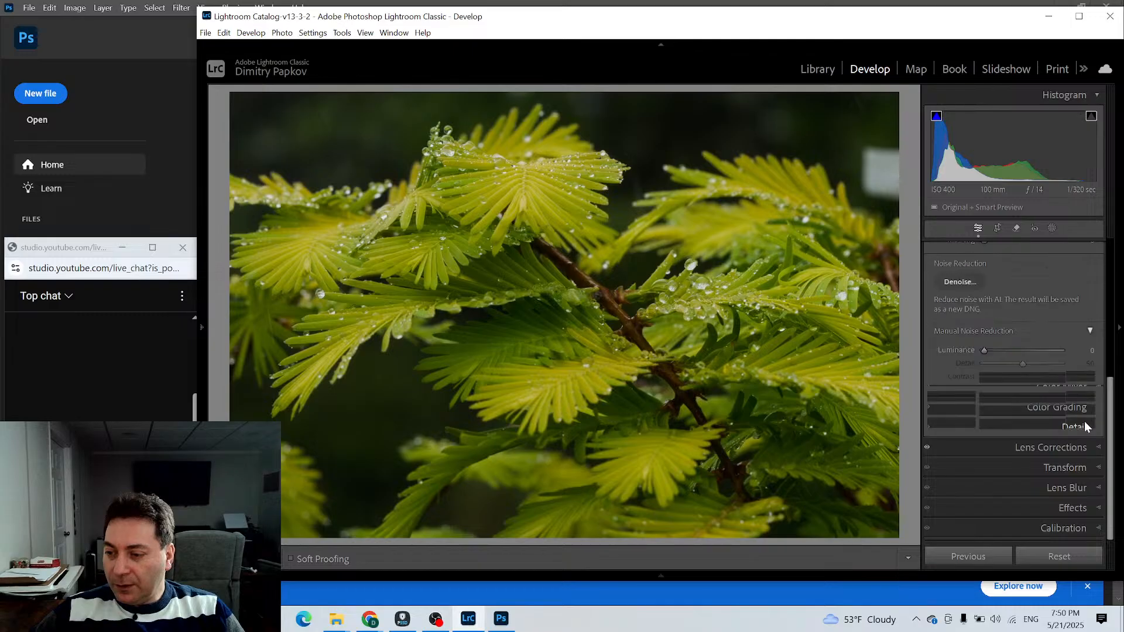
click(958, 277)
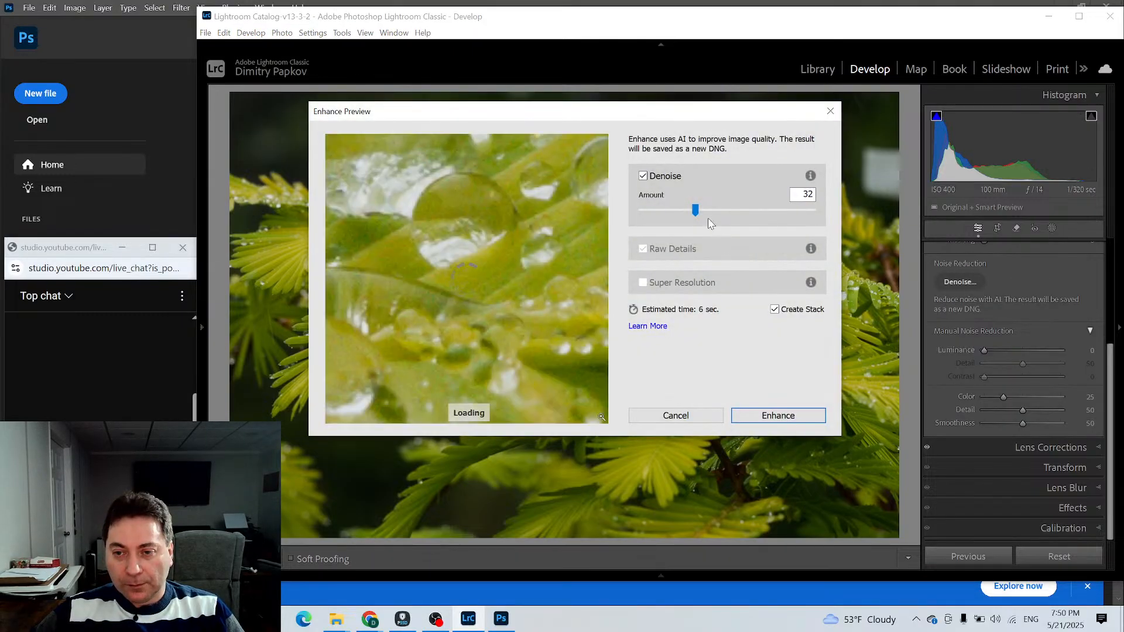
drag(695, 210, 688, 210)
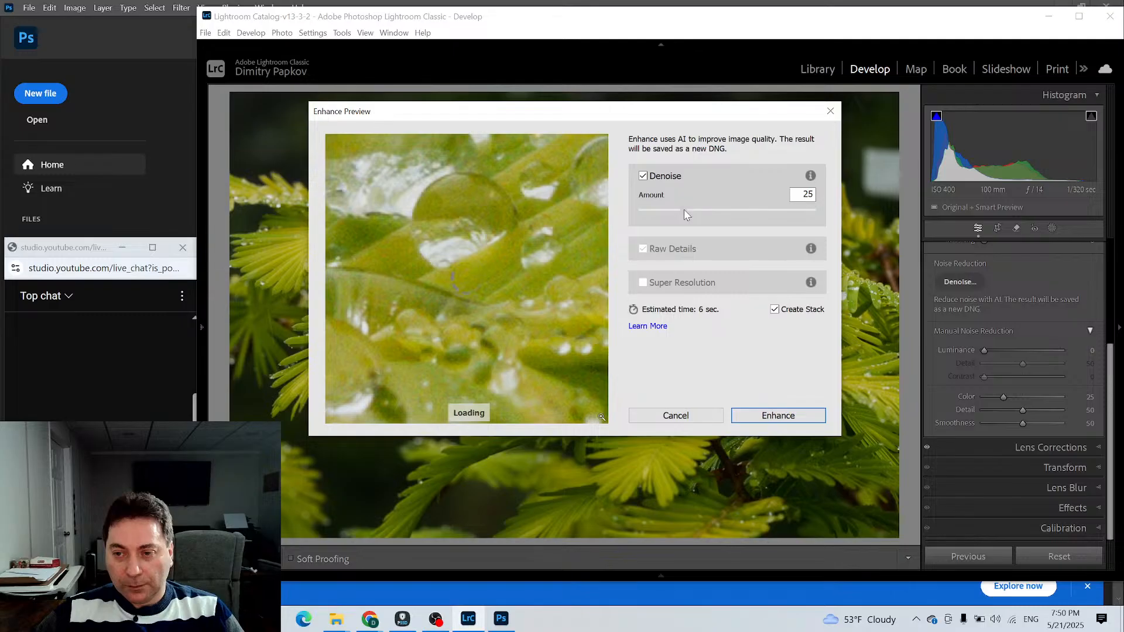
click(778, 416)
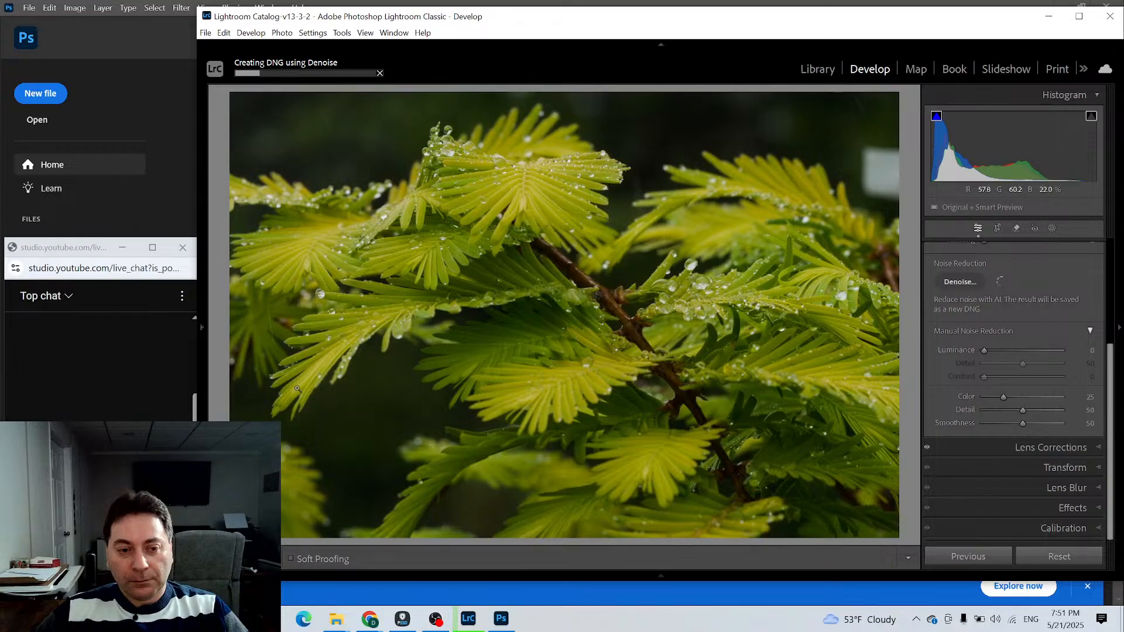
click(203, 332)
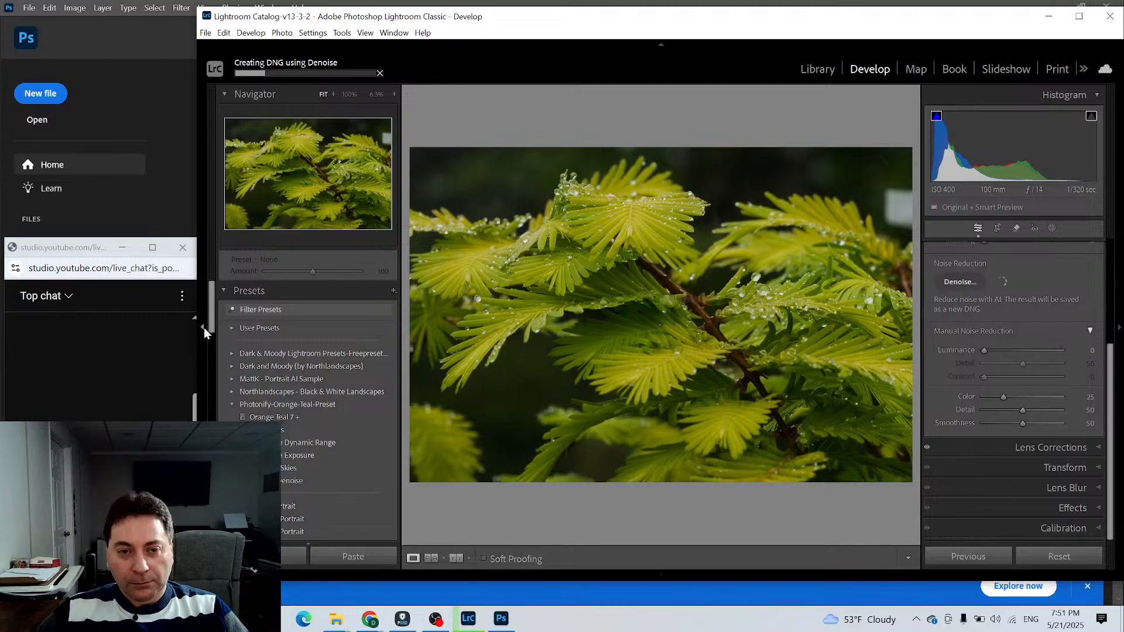
click(204, 329)
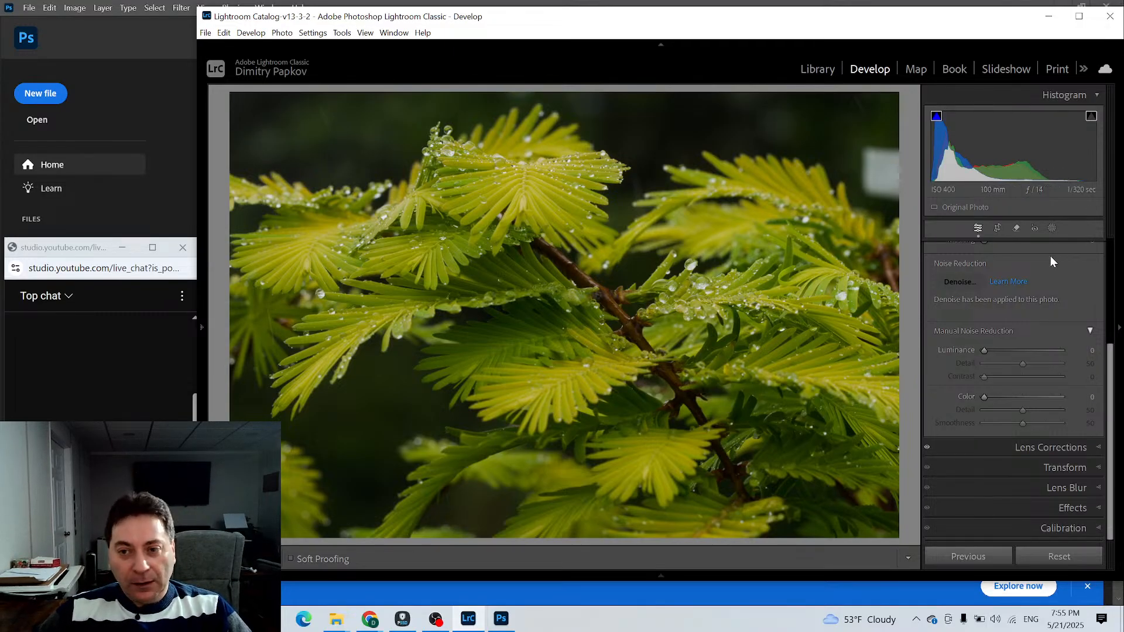
Cool the denoised photo's white balance by setting the temperature to 4229
scroll(995, 398, up, 4)
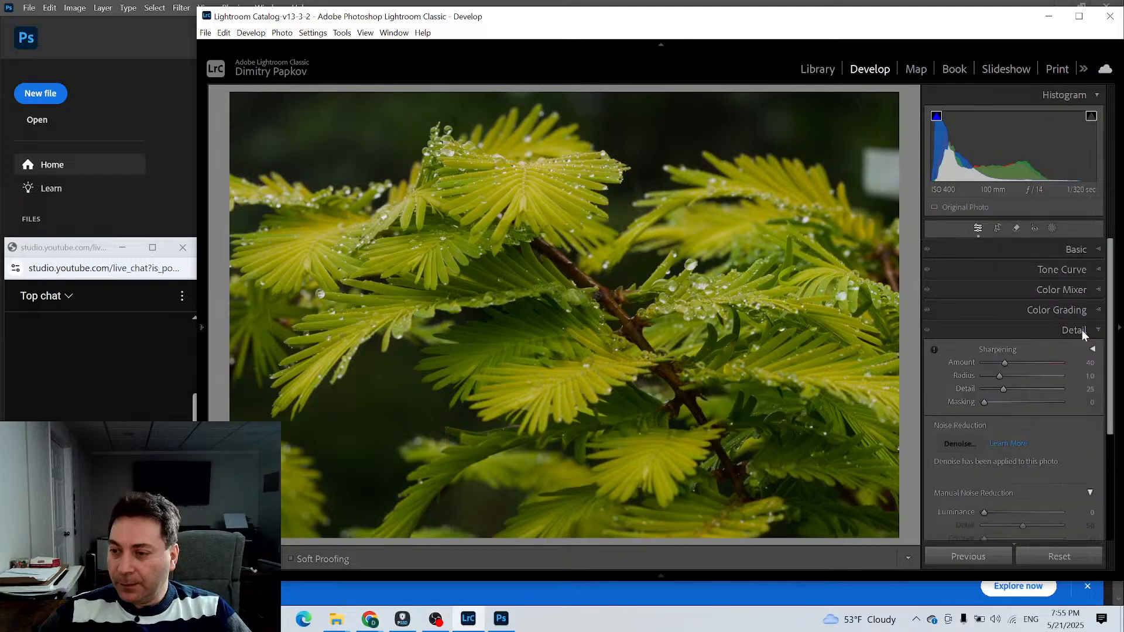
click(1092, 252)
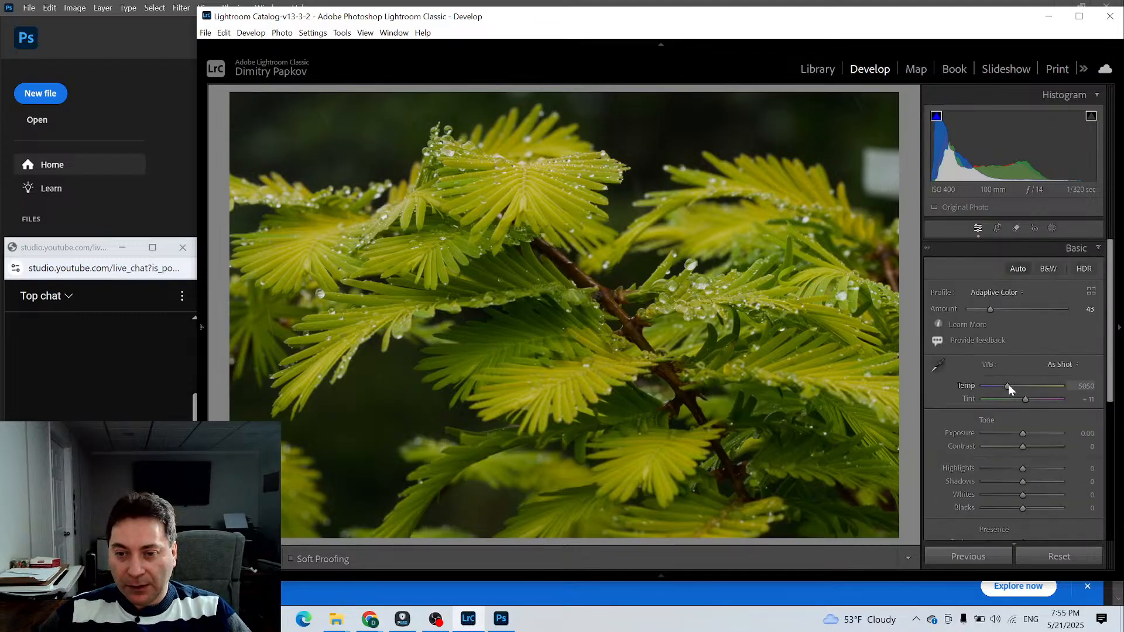
drag(1008, 384, 1002, 384)
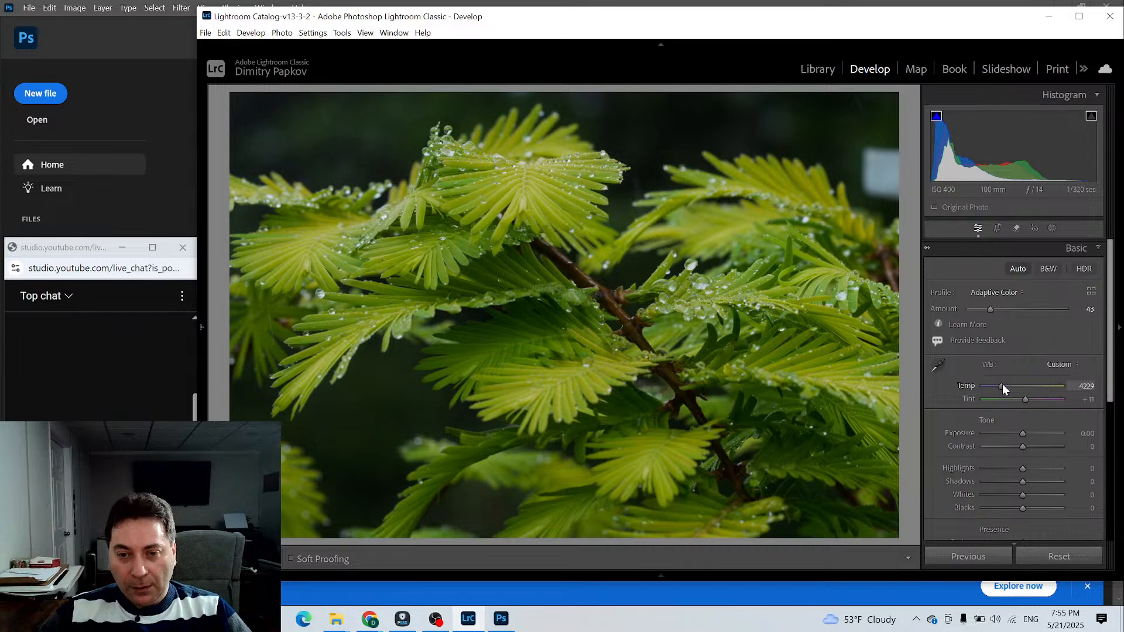
Set the Color Mixer luminance to +9 for yellow and −19 for green, and slightly raise the green and yellow saturation
scroll(1031, 329, down, 5)
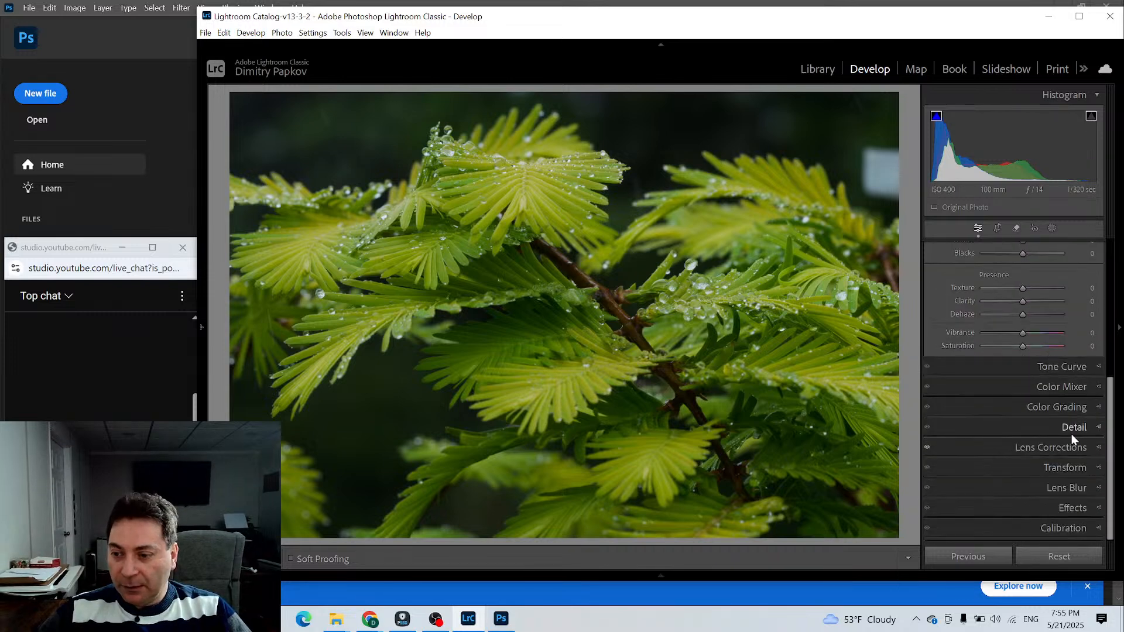
click(1092, 388)
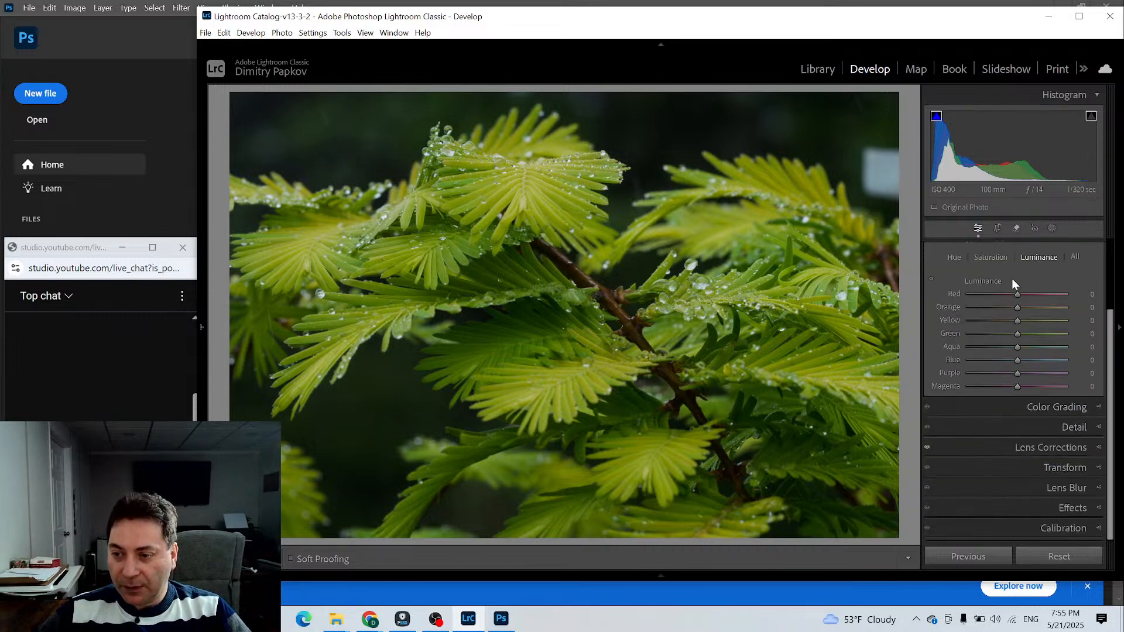
mouse_move(1017, 323)
mouse_down()
mouse_move(1052, 323)
mouse_move(994, 325)
mouse_move(1035, 325)
mouse_move(997, 334)
mouse_move(1007, 336)
mouse_up()
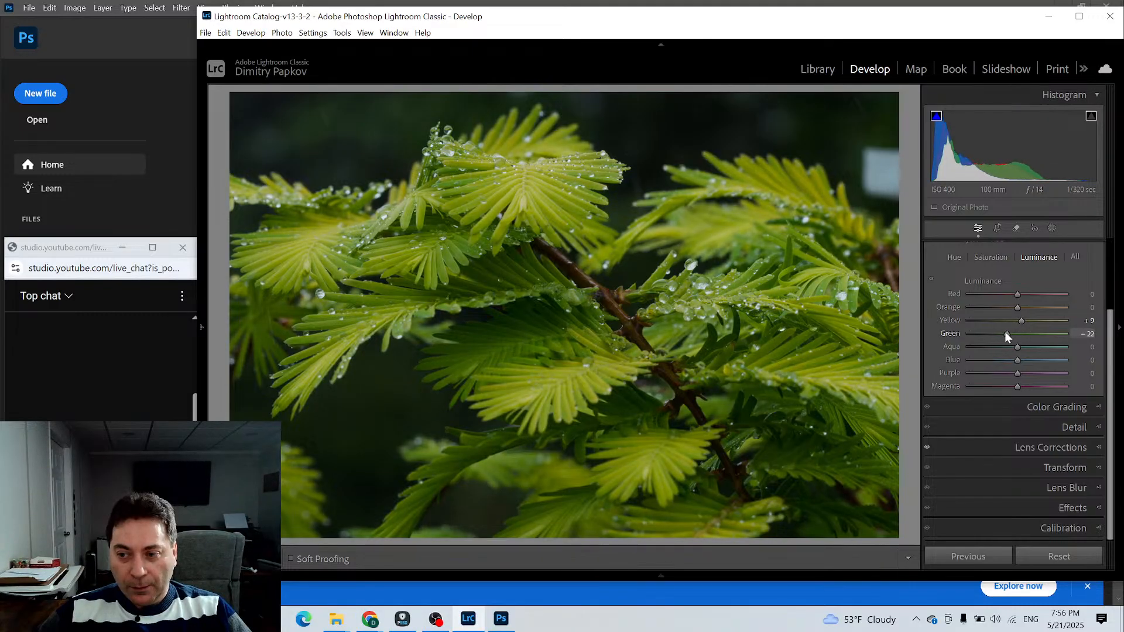
click(983, 259)
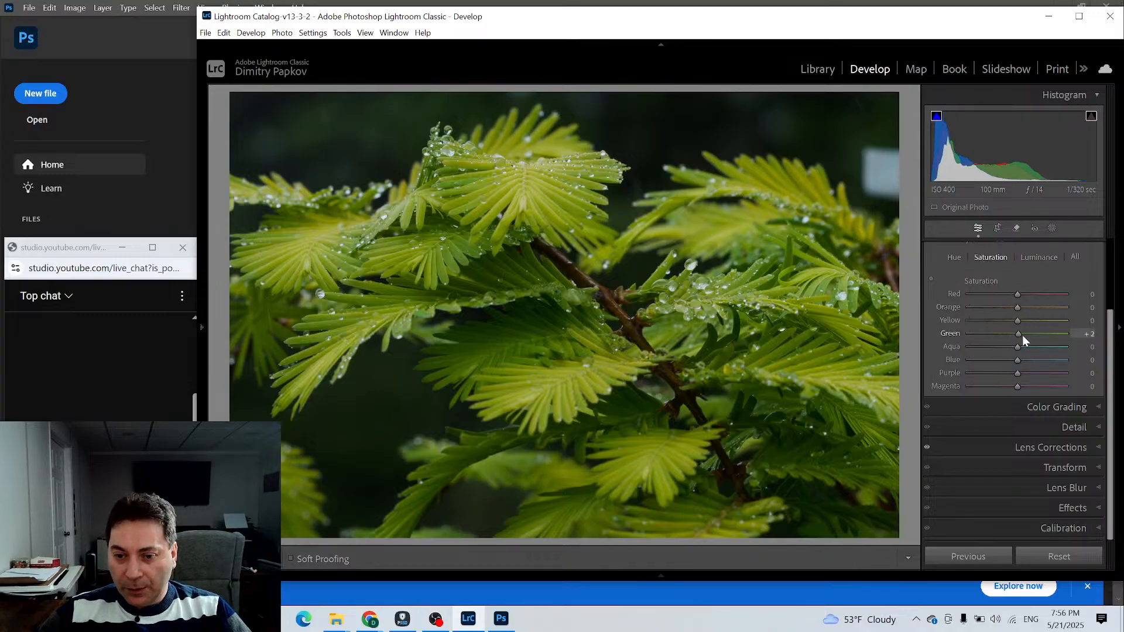
mouse_move(1022, 335)
mouse_down()
mouse_move(1032, 336)
mouse_move(1021, 320)
mouse_up()
Set the orange luminance in the Color Mixer to +12
click(1031, 258)
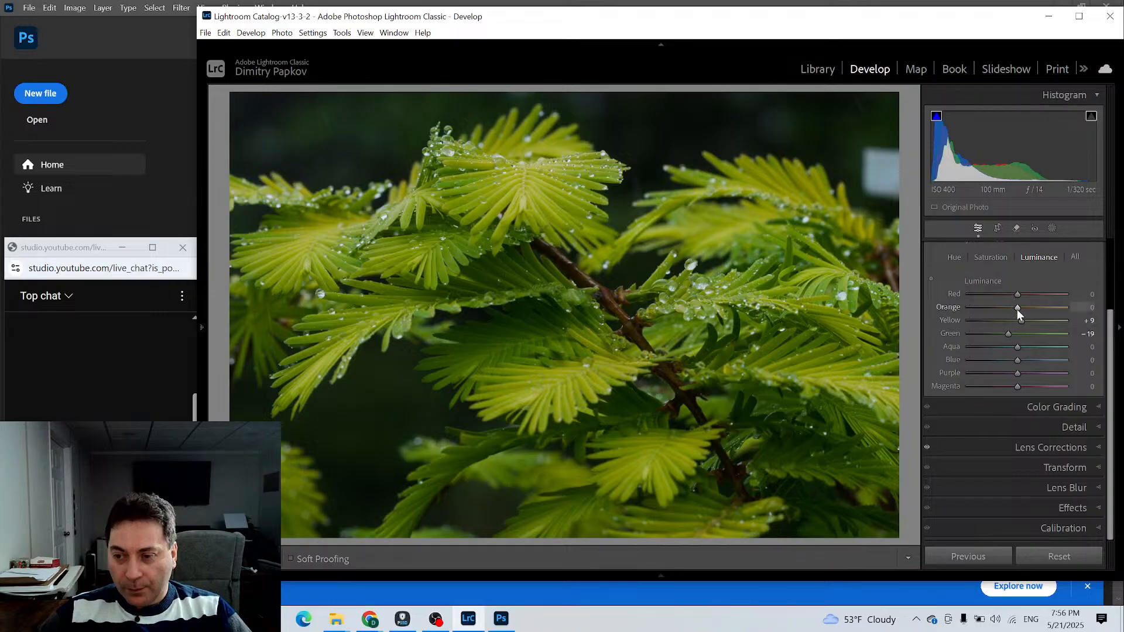
mouse_move(1017, 308)
mouse_down()
mouse_move(1056, 307)
mouse_move(1003, 306)
mouse_up()
drag(989, 306, 1022, 309)
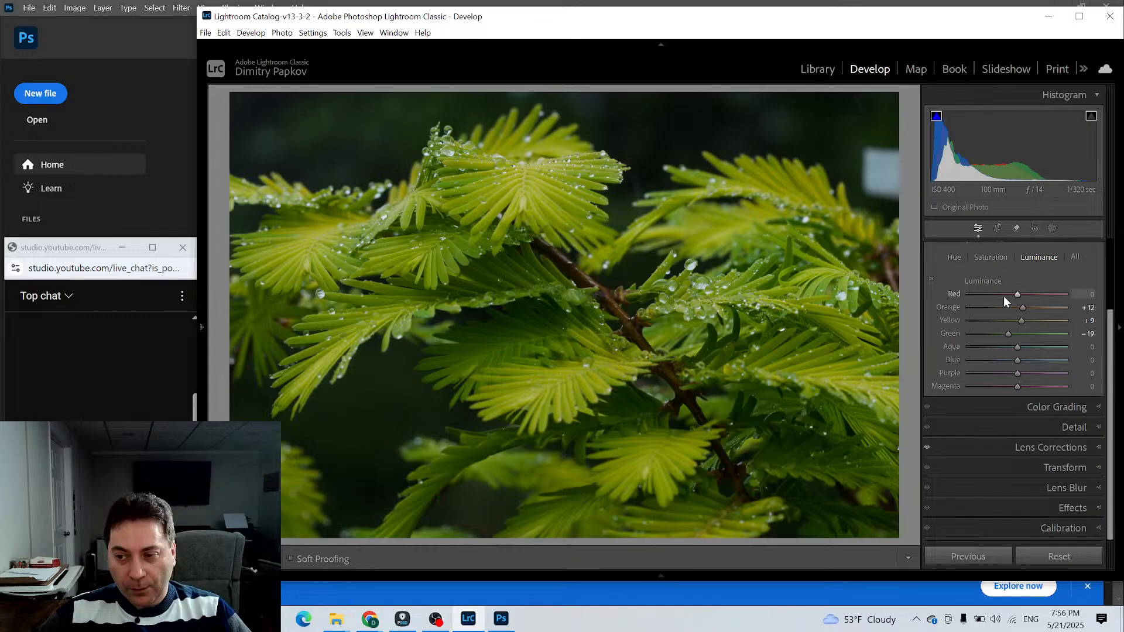
Try shifting the red and aqua luminance, keeping both at 0
mouse_move(1016, 297)
mouse_down()
mouse_move(1083, 296)
mouse_move(945, 296)
mouse_move(1029, 296)
mouse_up()
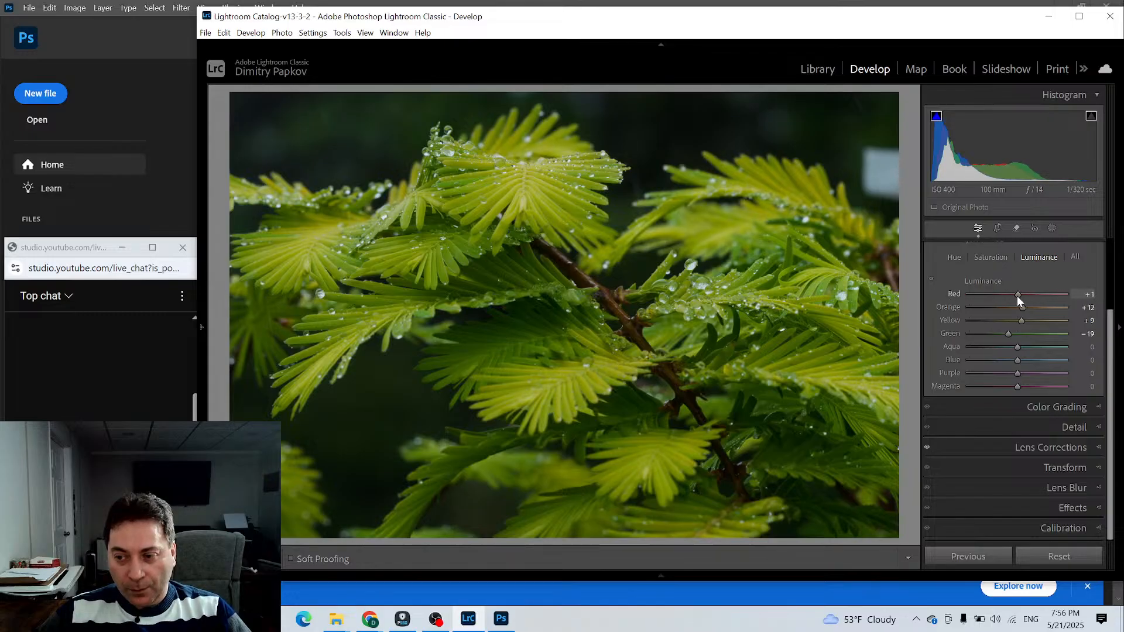
double_click(1017, 296)
mouse_move(1017, 350)
mouse_down()
mouse_move(1040, 347)
mouse_move(939, 353)
mouse_move(1085, 350)
mouse_move(930, 350)
mouse_move(1051, 349)
mouse_move(1016, 352)
mouse_up()
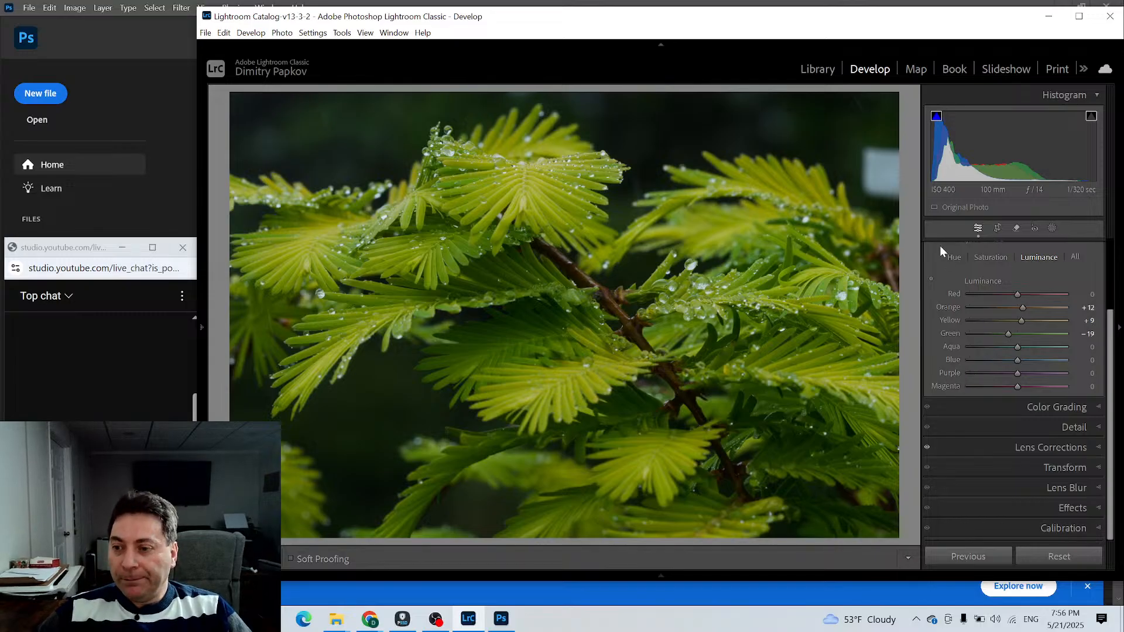
Add a radial gradient mask centred on the foliage and enlarge it to span nearly the whole photo
click(1051, 229)
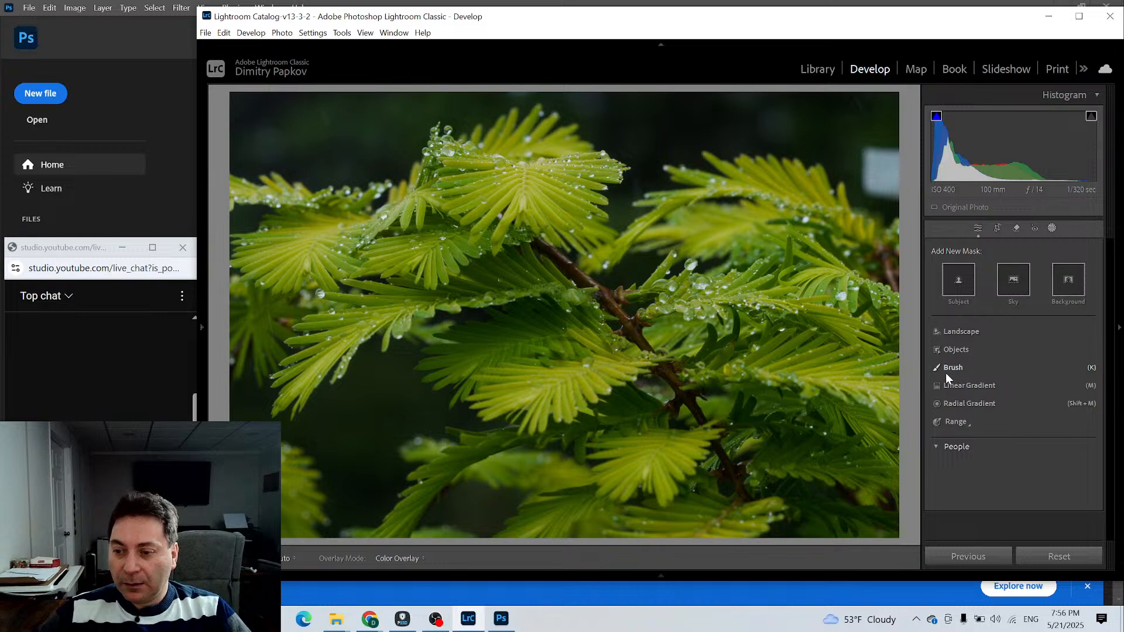
click(948, 403)
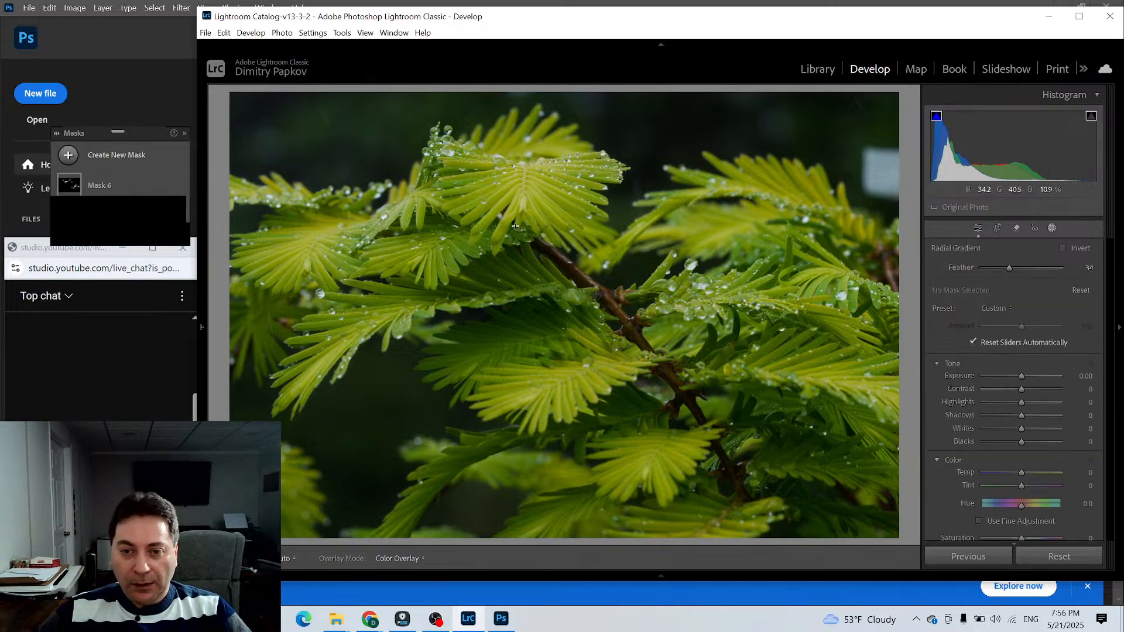
mouse_move(497, 223)
mouse_down()
mouse_move(584, 315)
mouse_move(672, 370)
mouse_move(723, 383)
mouse_move(741, 433)
mouse_move(555, 266)
mouse_move(562, 271)
mouse_up()
drag(783, 280, 878, 286)
drag(573, 327, 613, 342)
drag(578, 509, 574, 556)
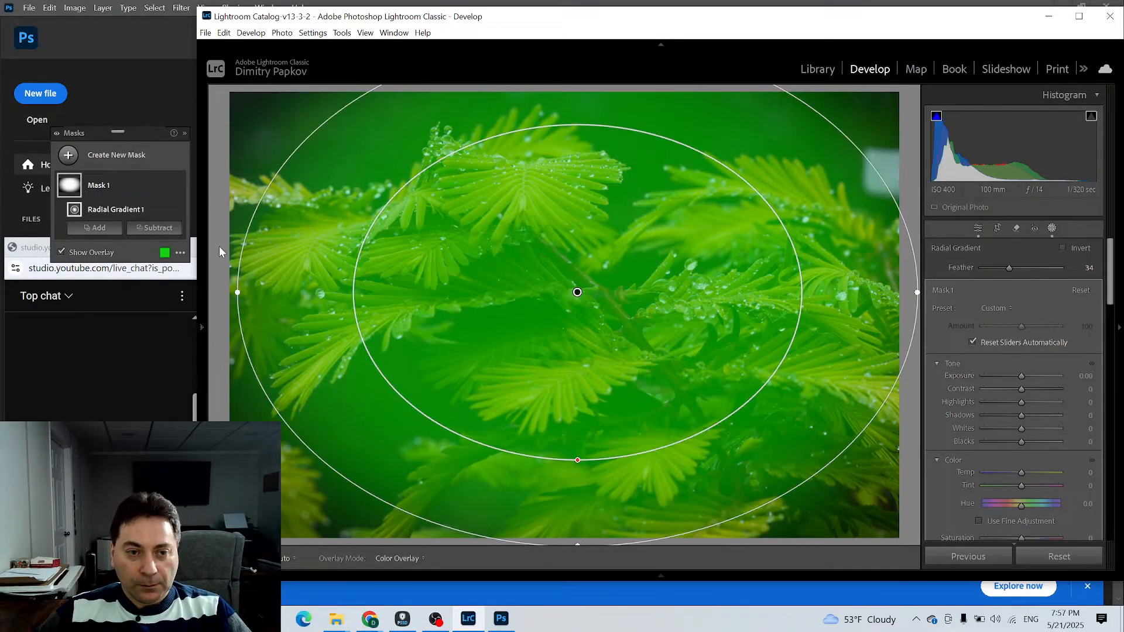
Move the radial gradient slightly up and to the left, and increase its feather to 84
mouse_move(202, 327)
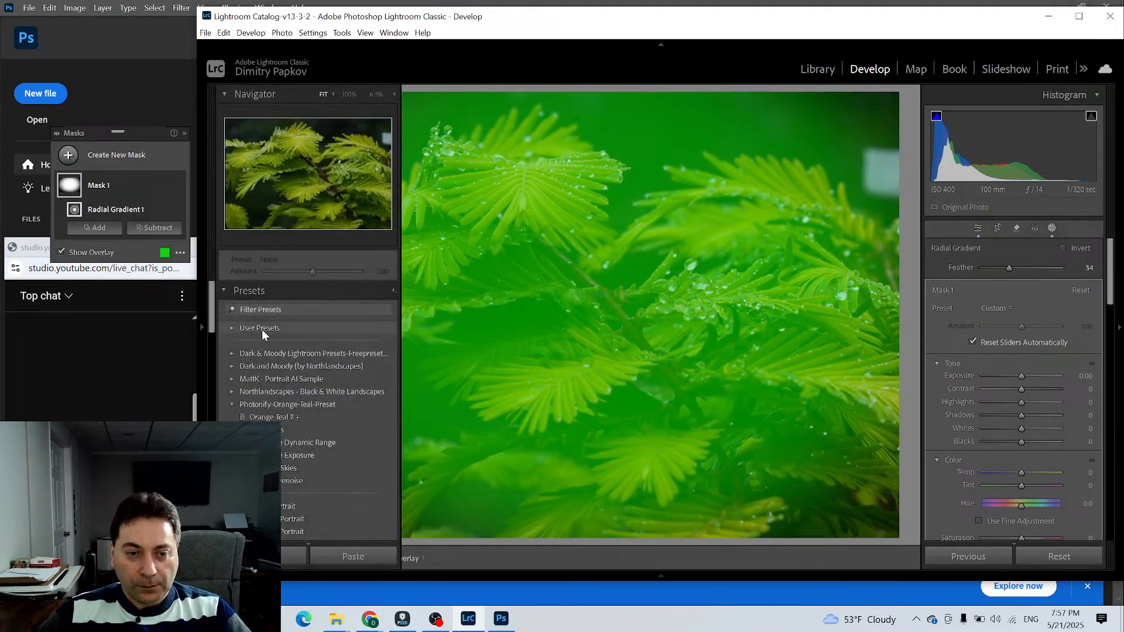
click(373, 94)
drag(567, 352, 567, 317)
drag(567, 317, 562, 316)
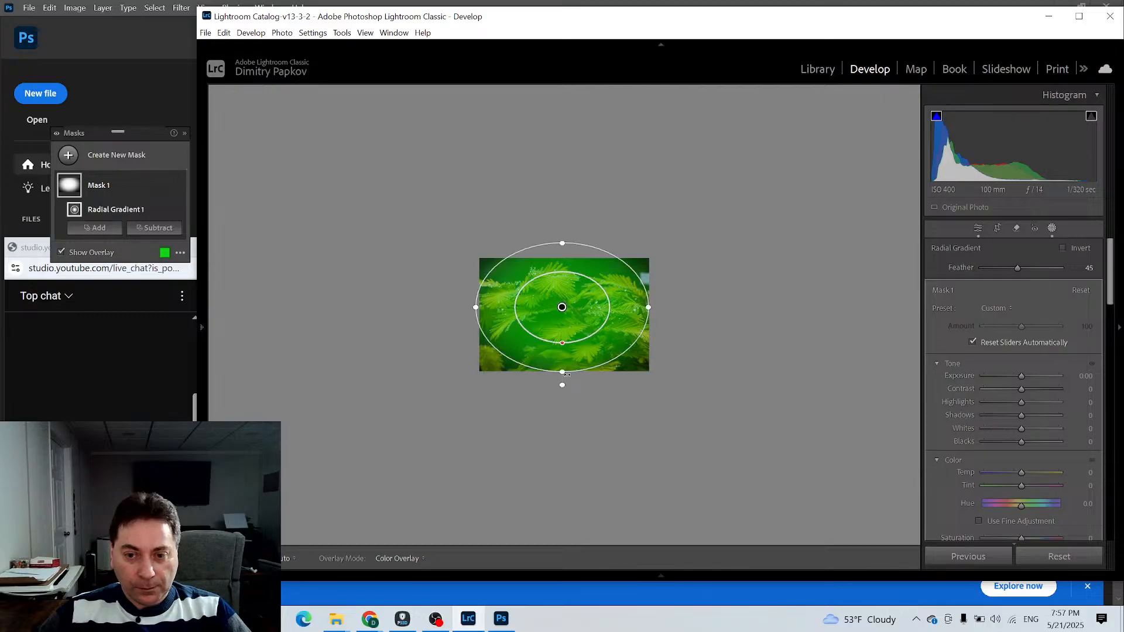
drag(564, 345, 562, 320)
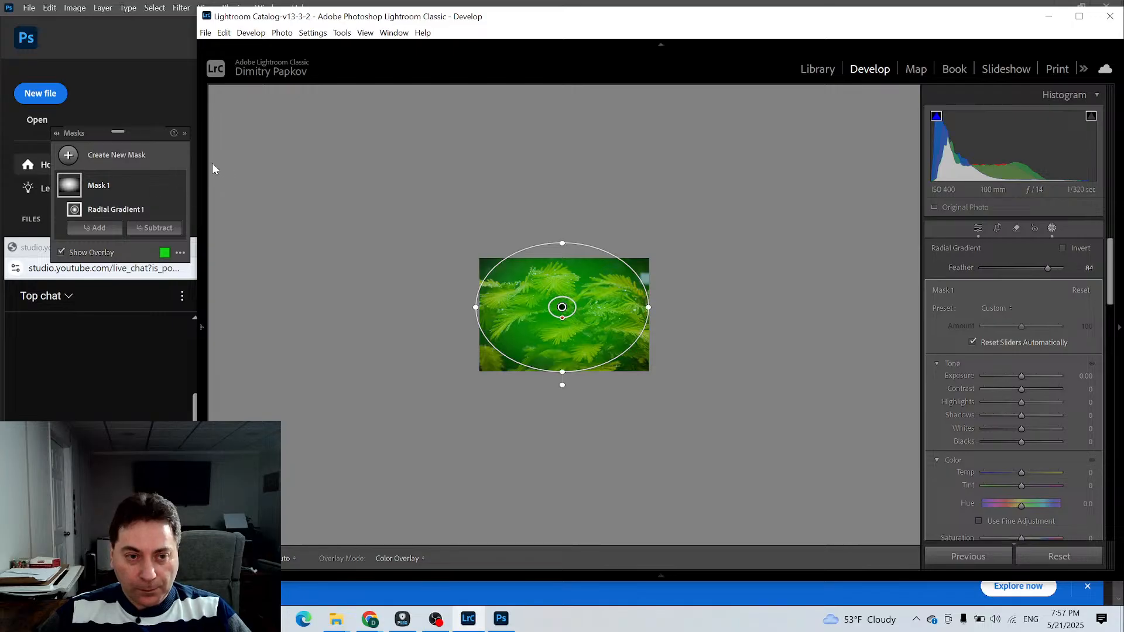
mouse_move(202, 329)
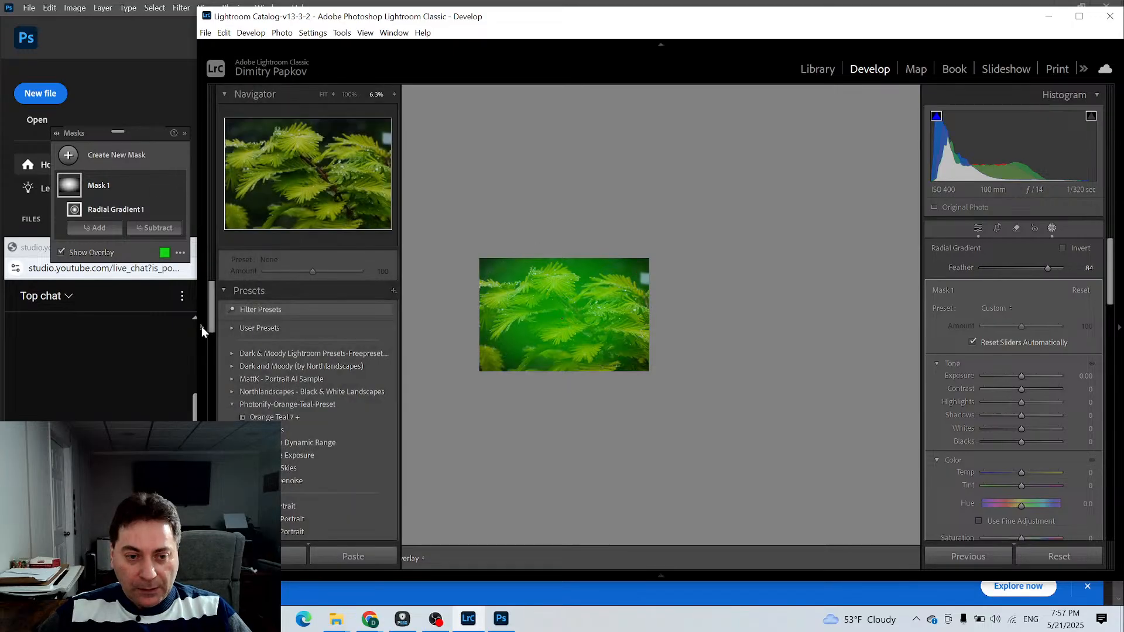
click(323, 94)
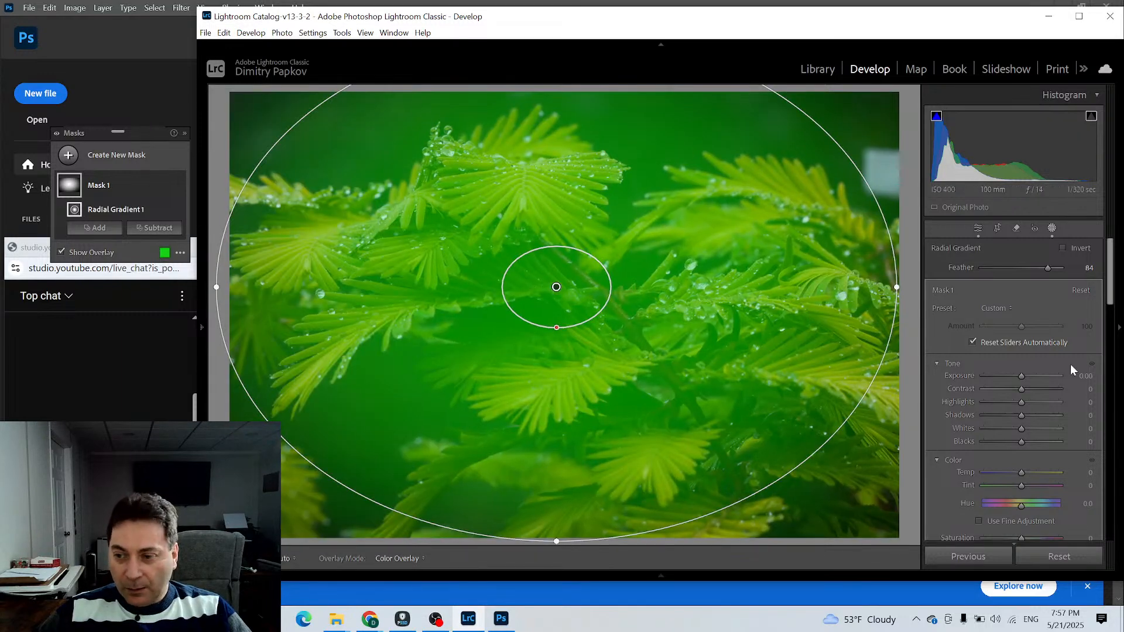
Hide the mask overlay and set the radial mask's exposure to 0.47, highlights to −47 and contrast to 17
key(o)
drag(1023, 378, 1025, 378)
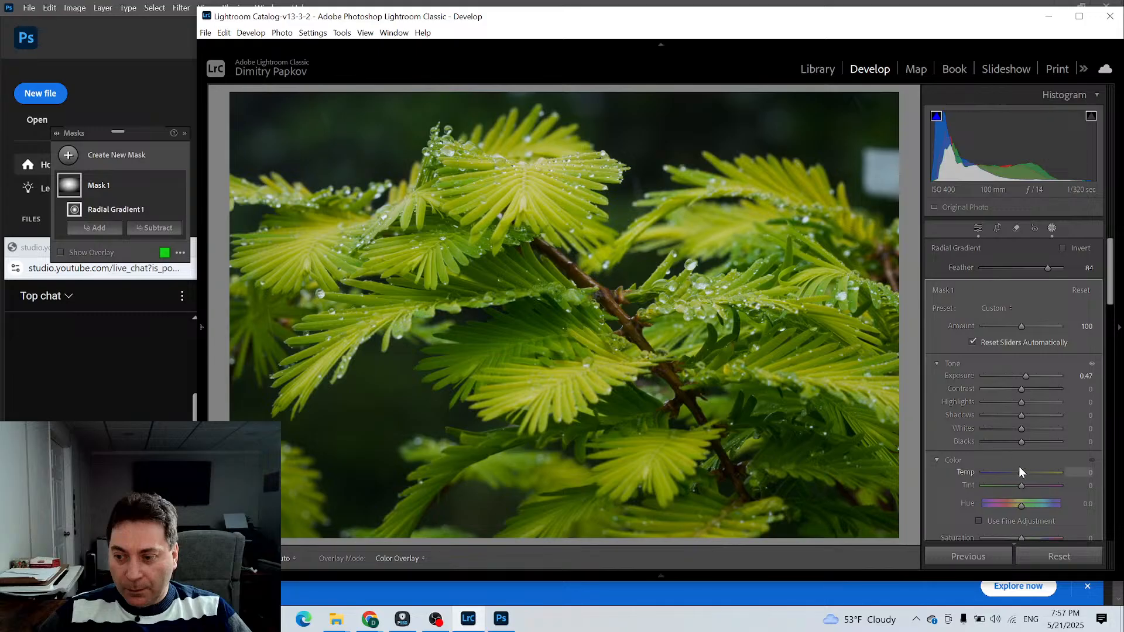
mouse_move(1022, 404)
mouse_down()
mouse_move(987, 399)
mouse_move(1031, 389)
mouse_up()
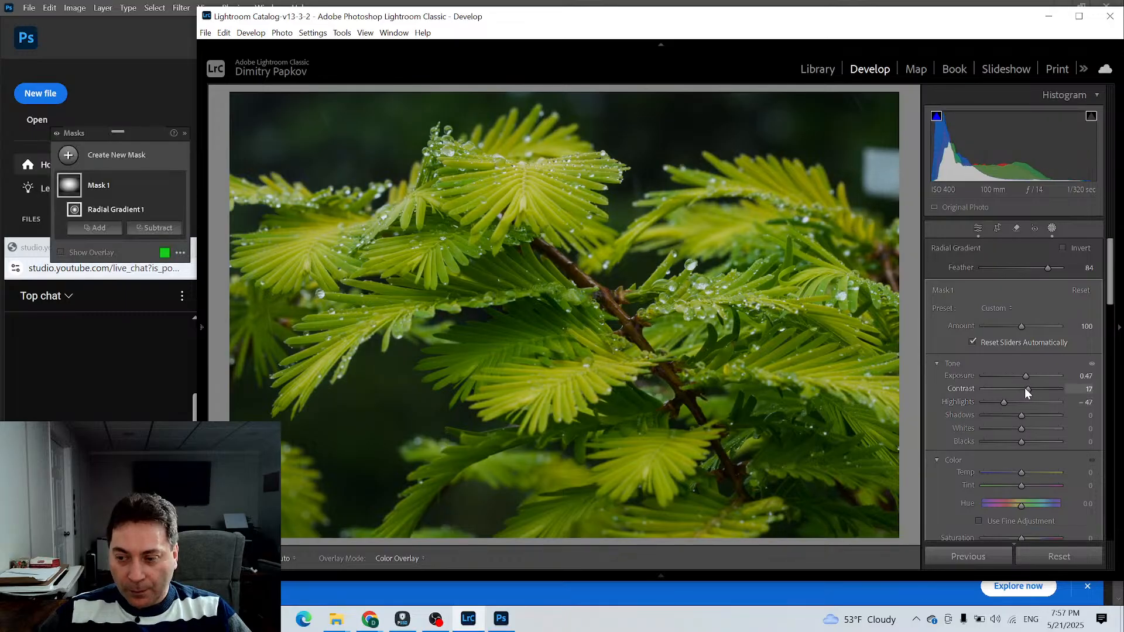
Reset the radial mask's contrast to 0 and warm its temperature to 10
double_click(961, 387)
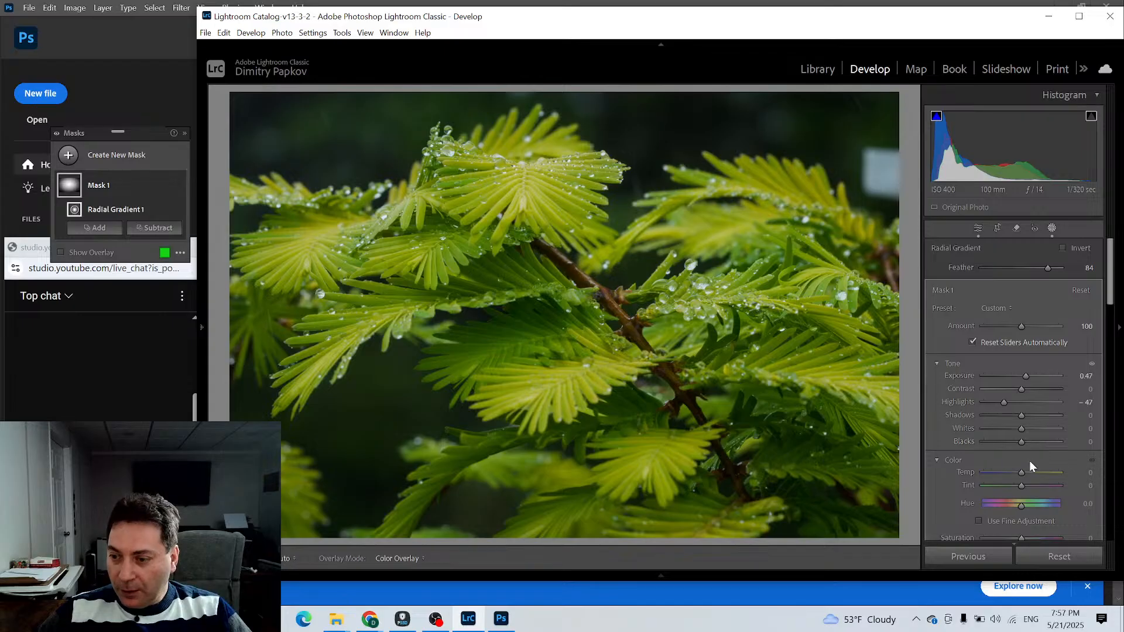
mouse_move(1028, 473)
mouse_down()
mouse_move(1038, 473)
mouse_move(1022, 472)
mouse_up()
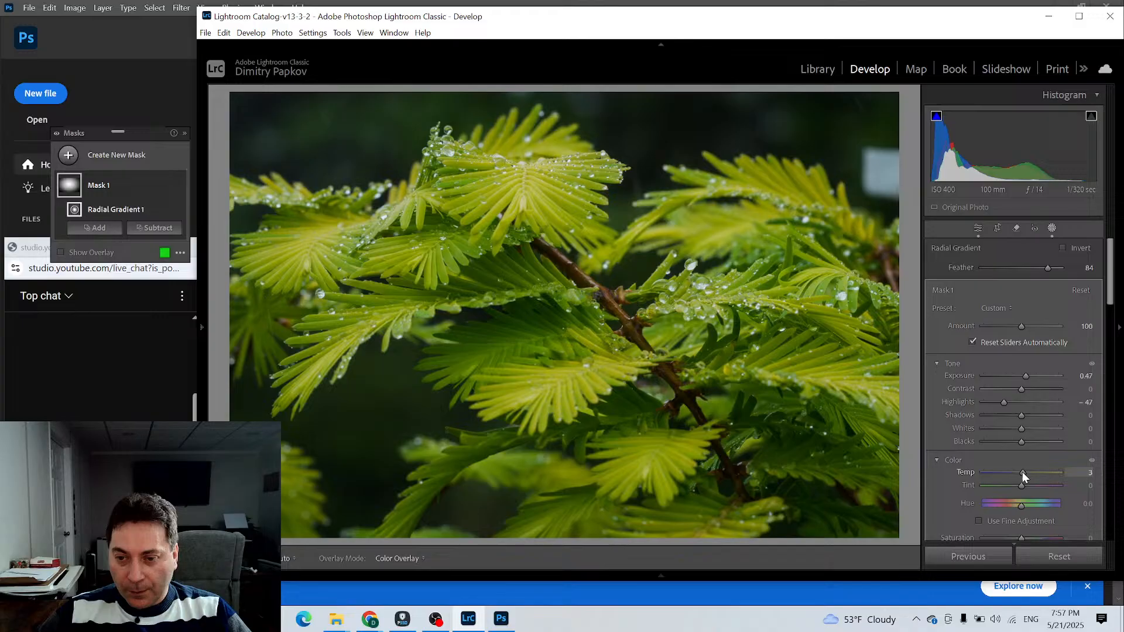
double_click(963, 470)
mouse_move(1021, 471)
mouse_down()
mouse_move(1010, 471)
mouse_move(1026, 471)
mouse_up()
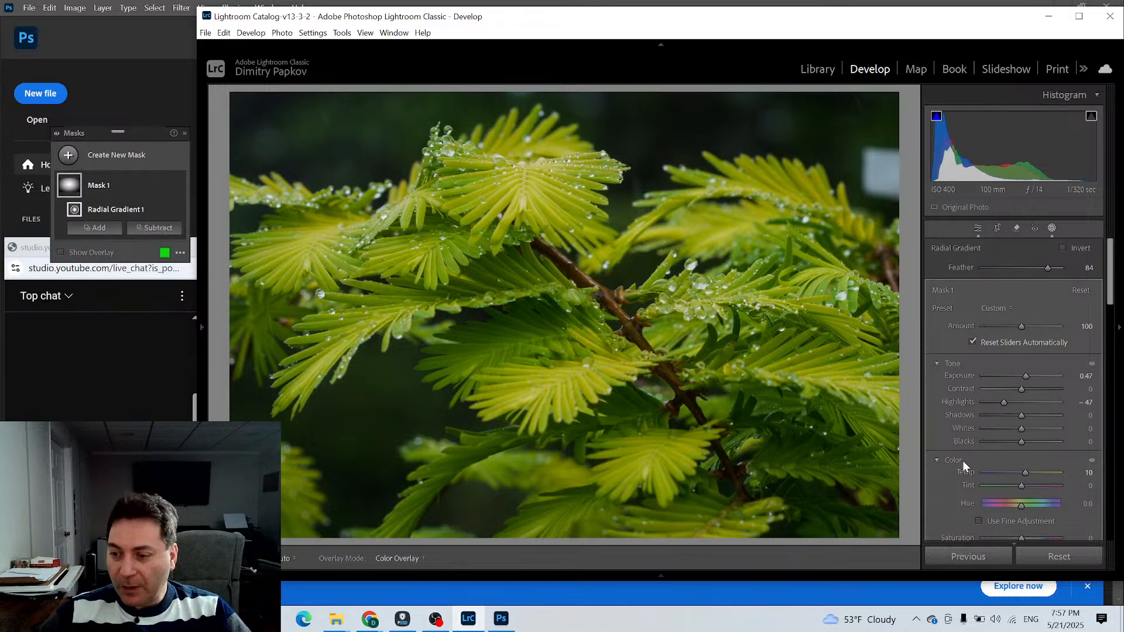
Set the radial mask's texture to 28, clarity to 23 and dehaze to 16
scroll(1017, 431, down, 5)
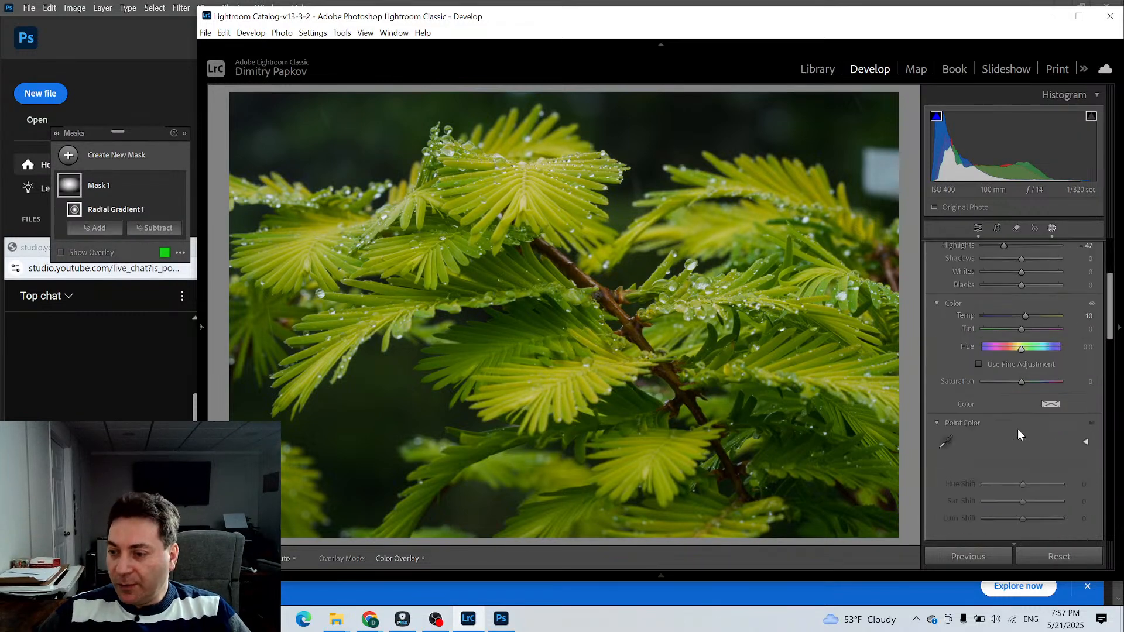
scroll(1014, 430, down, 5)
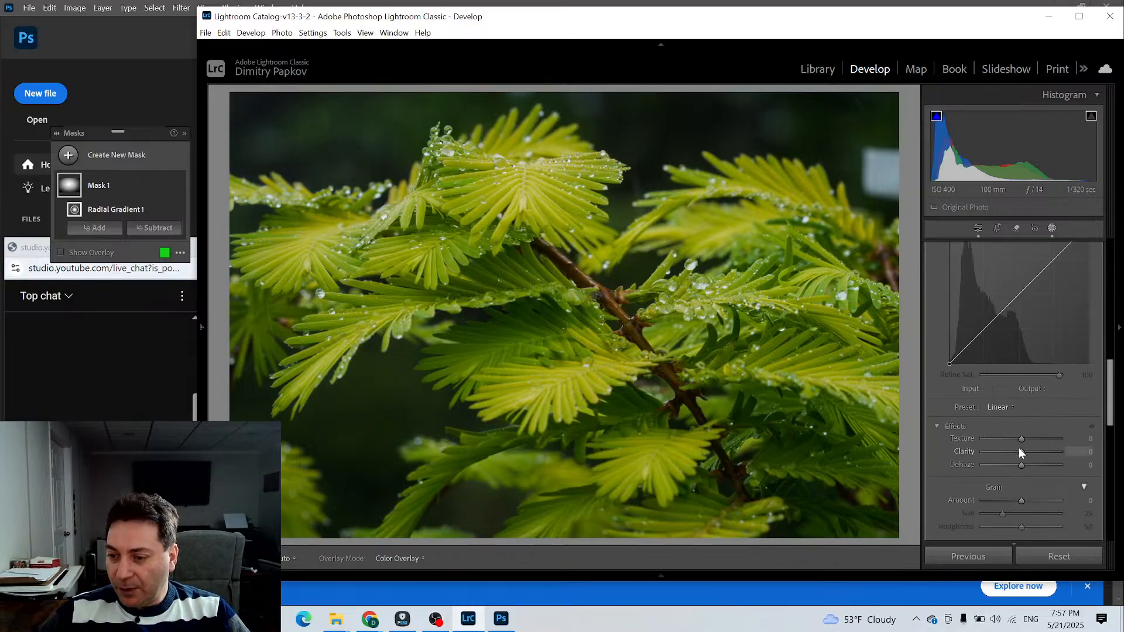
drag(1020, 440, 1028, 466)
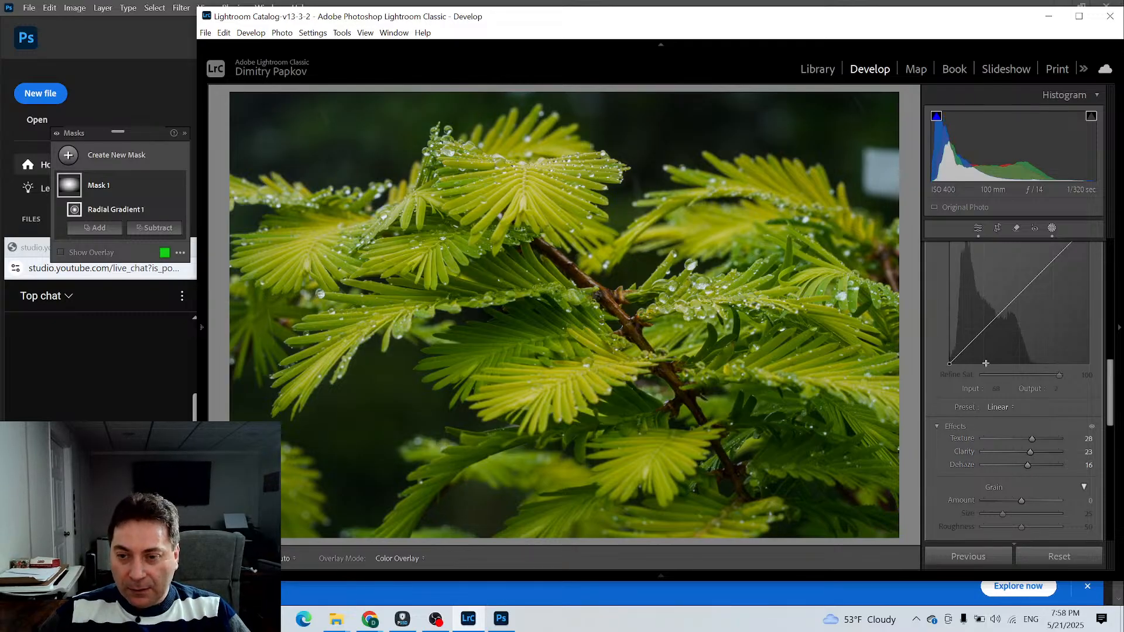
Lower the radial mask's shadows to −21 and try raising its whites, returning them to 0
scroll(985, 362, up, 10)
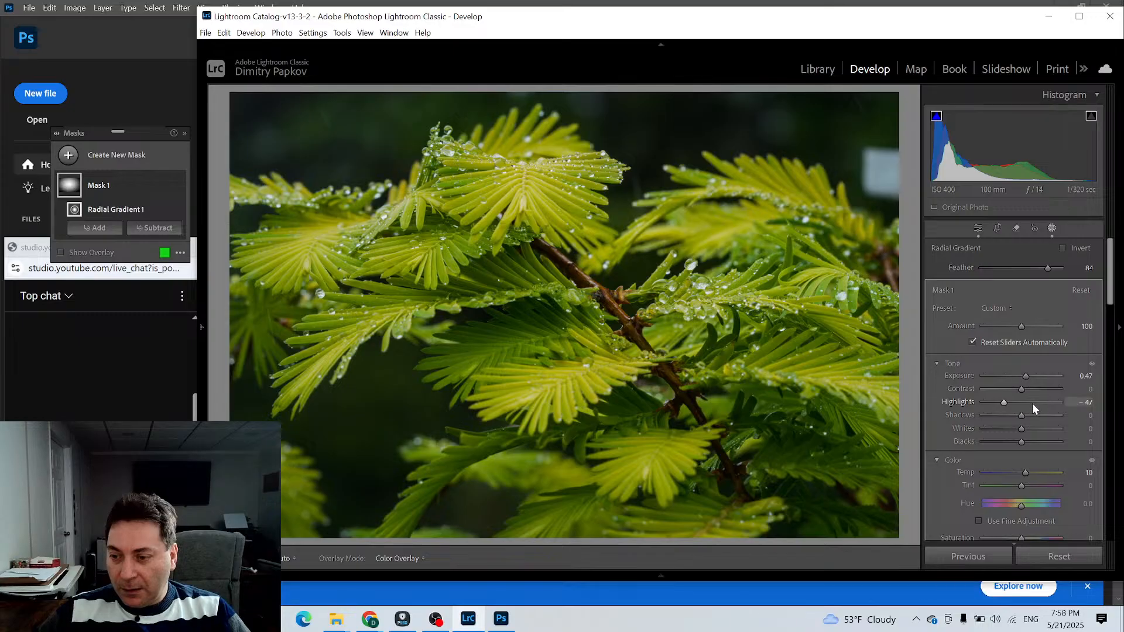
drag(1019, 417, 1012, 417)
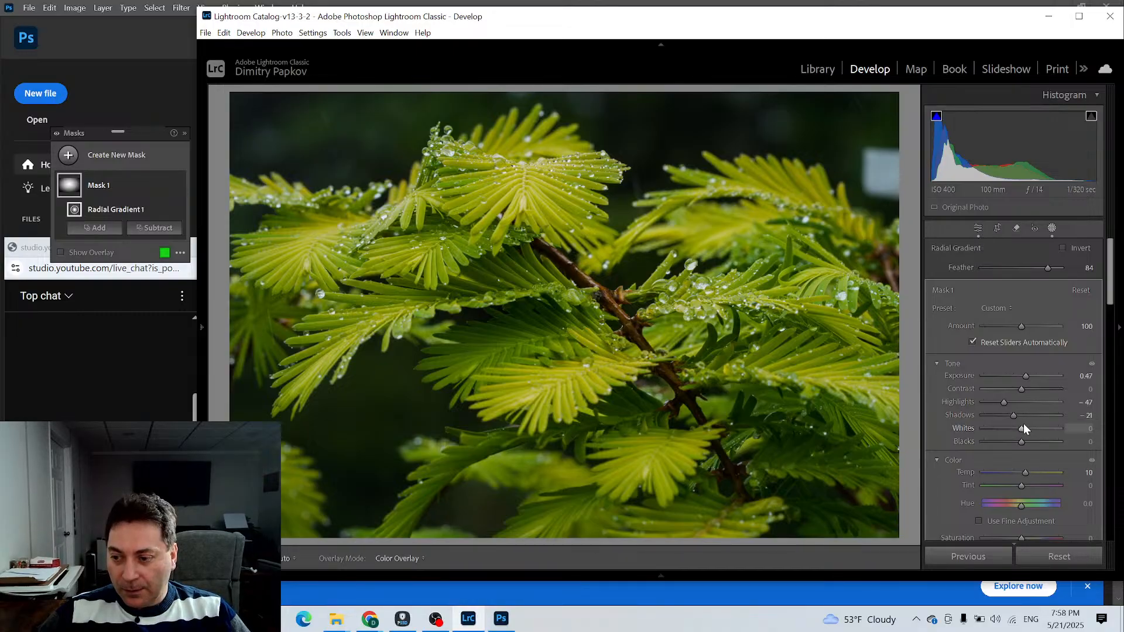
drag(1024, 429, 1028, 430)
double_click(963, 428)
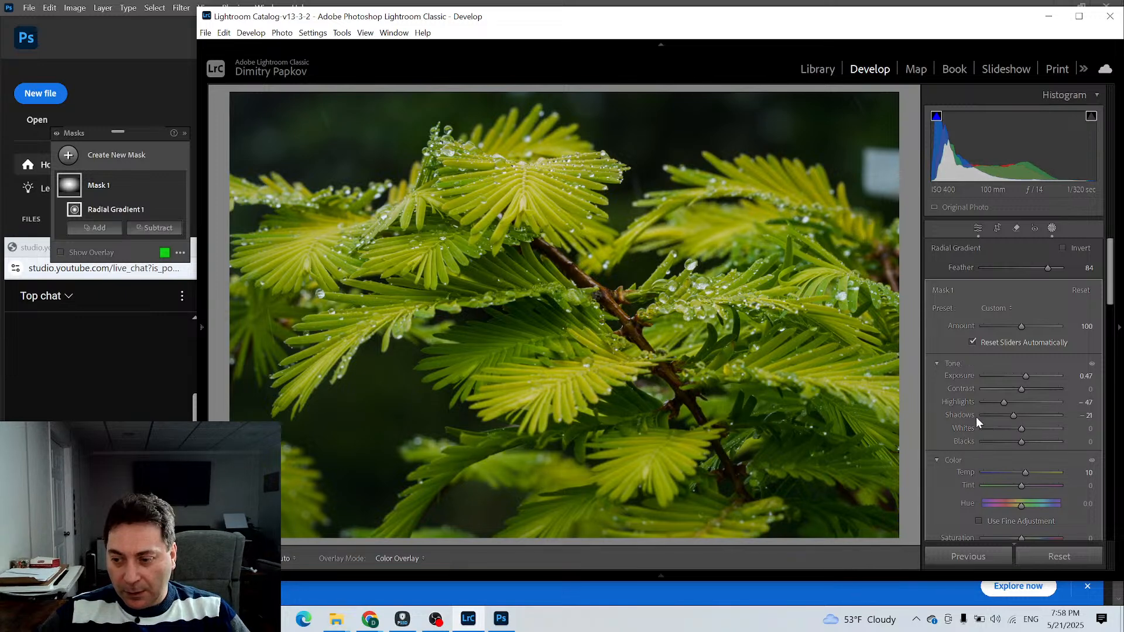
Leave masking and set the whole photo's whites to +13 and blacks to +17
click(976, 229)
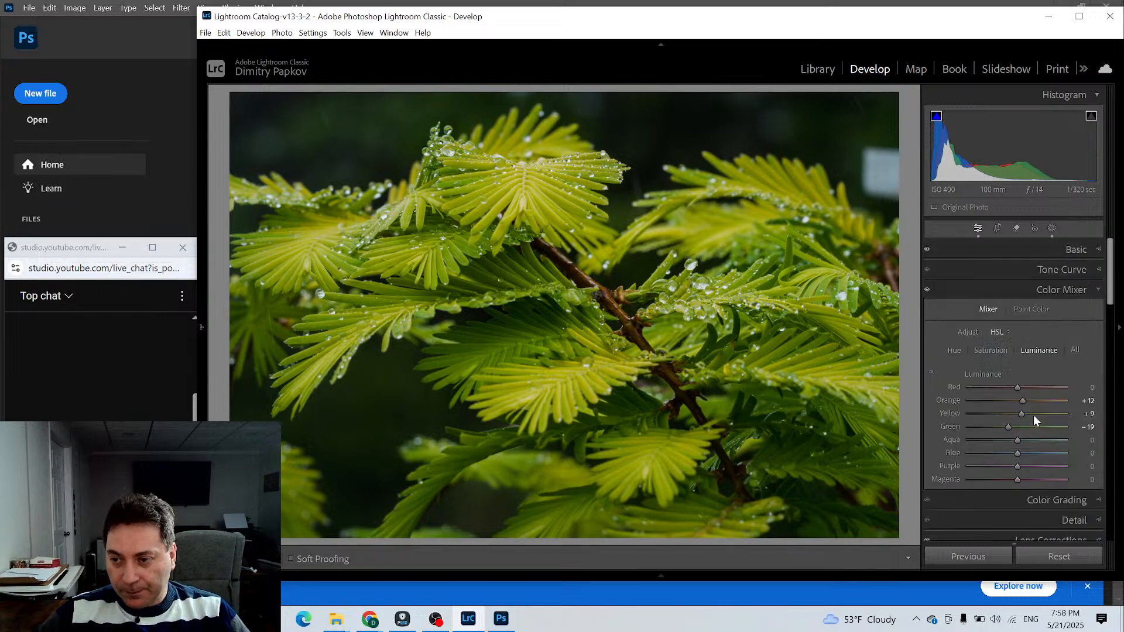
click(1082, 249)
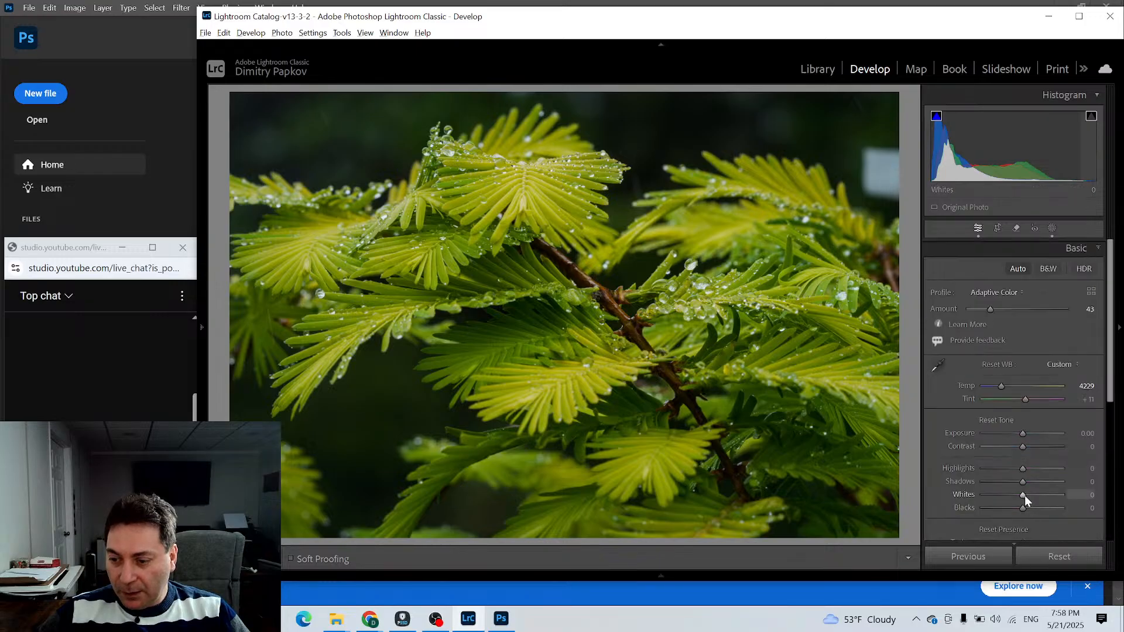
mouse_move(1023, 494)
alt+mouse_down()
mouse_move(1037, 495)
mouse_move(1028, 494)
alt+mouse_up()
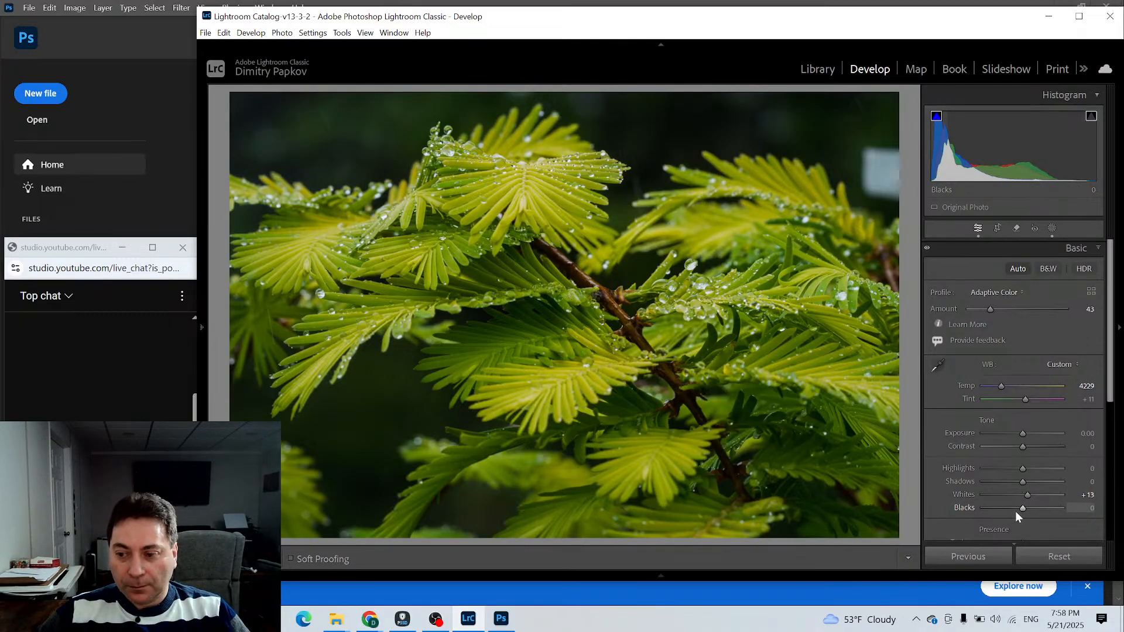
alt+drag(1022, 509, 1029, 511)
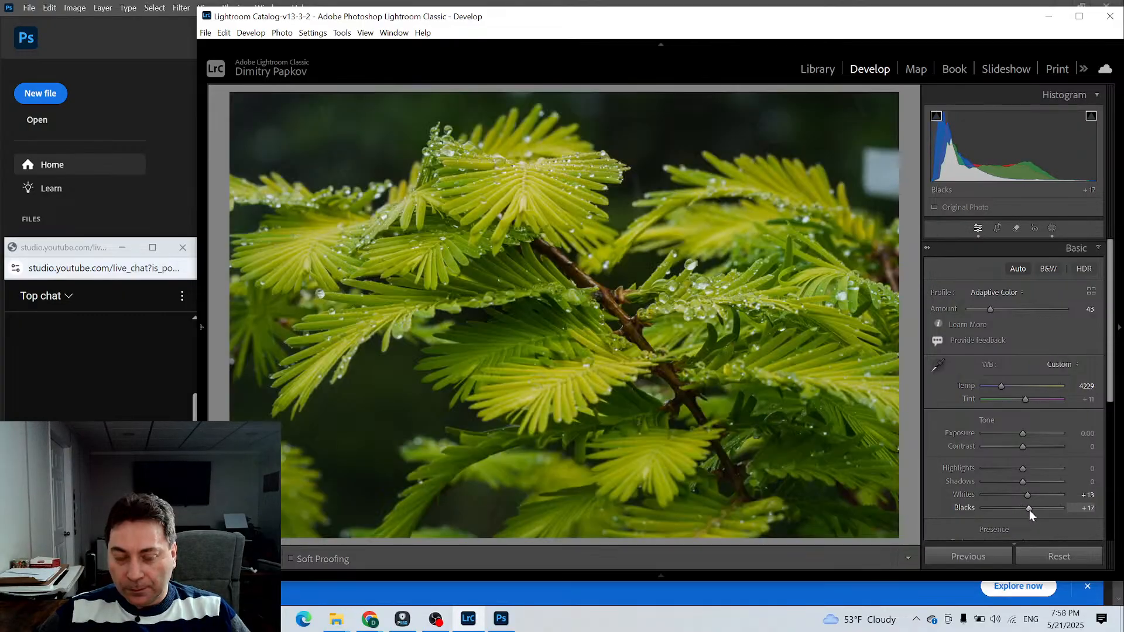
Duplicate and invert Mask 1, and reduce the inverted radial gradient's feather to 50
click(1052, 228)
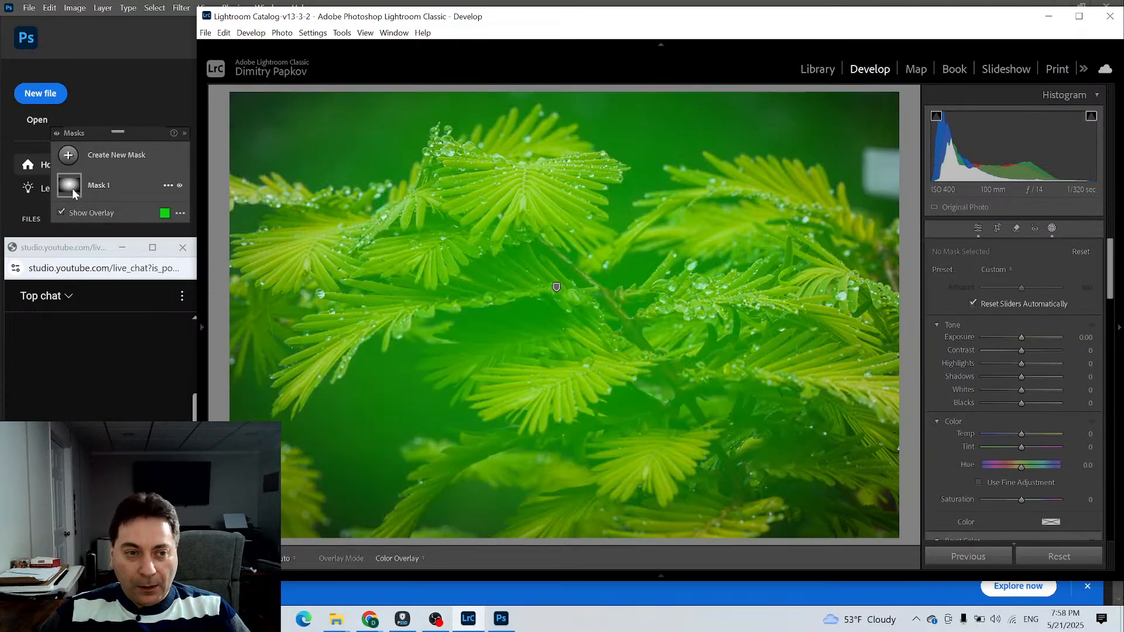
right_click(73, 190)
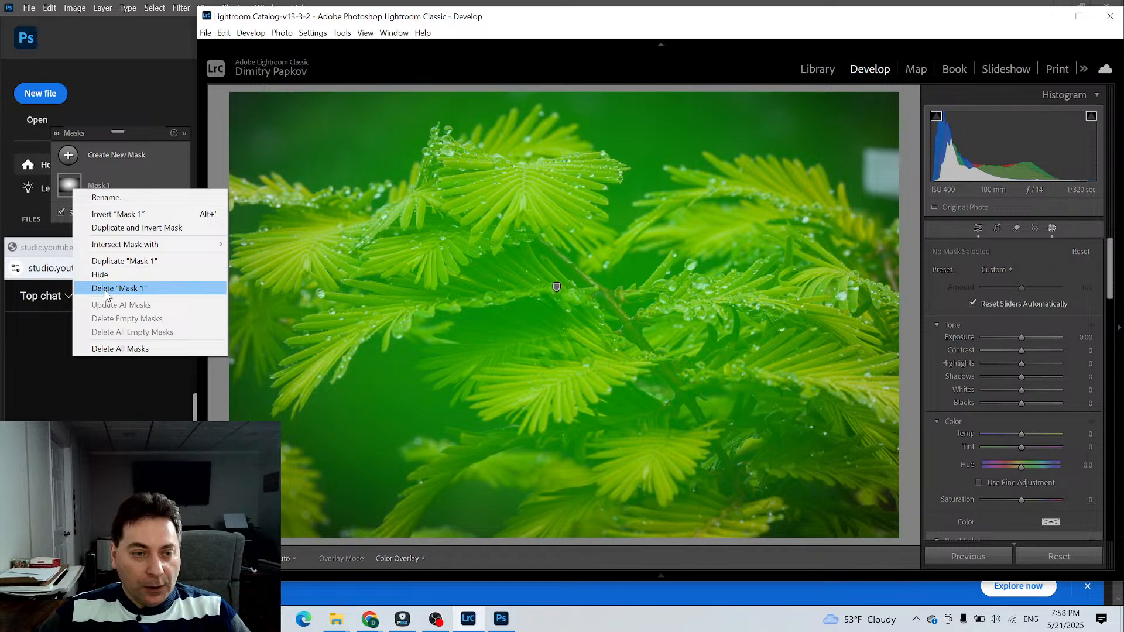
click(137, 228)
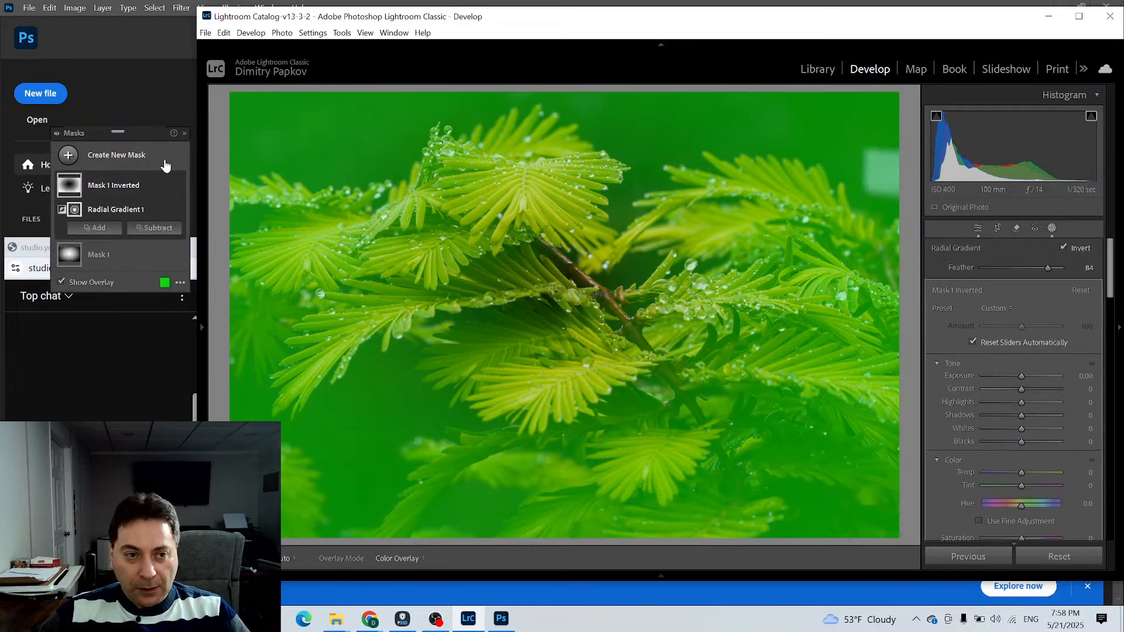
click(132, 211)
drag(557, 330, 547, 414)
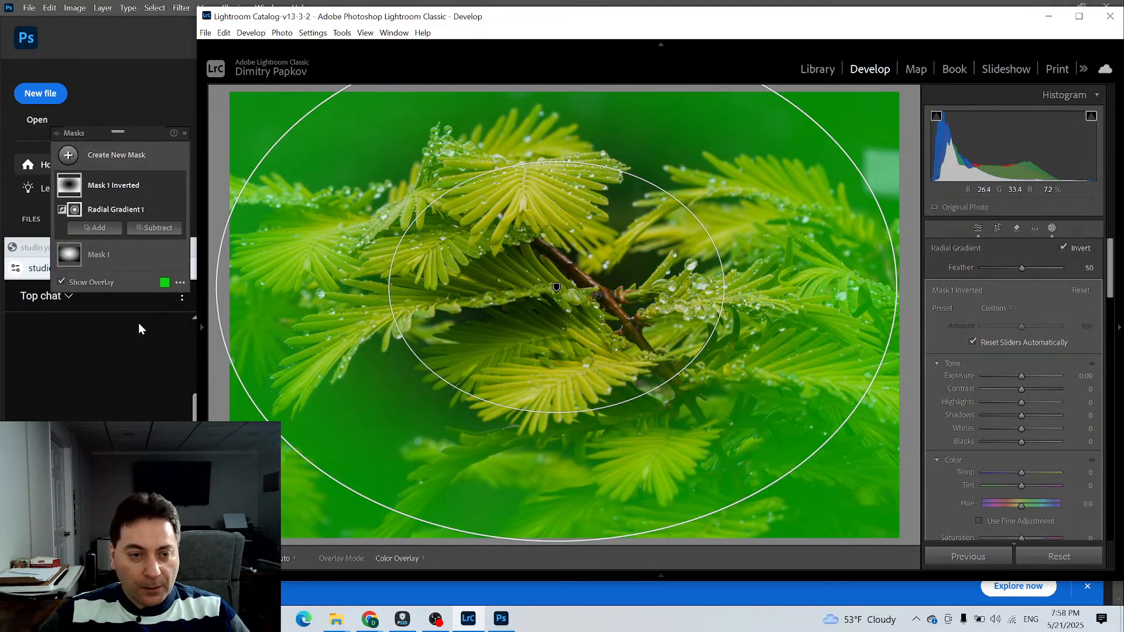
Enlarge the inverted radial gradient well beyond the photo's edges on all sides and centre it on the foliage
mouse_move(204, 331)
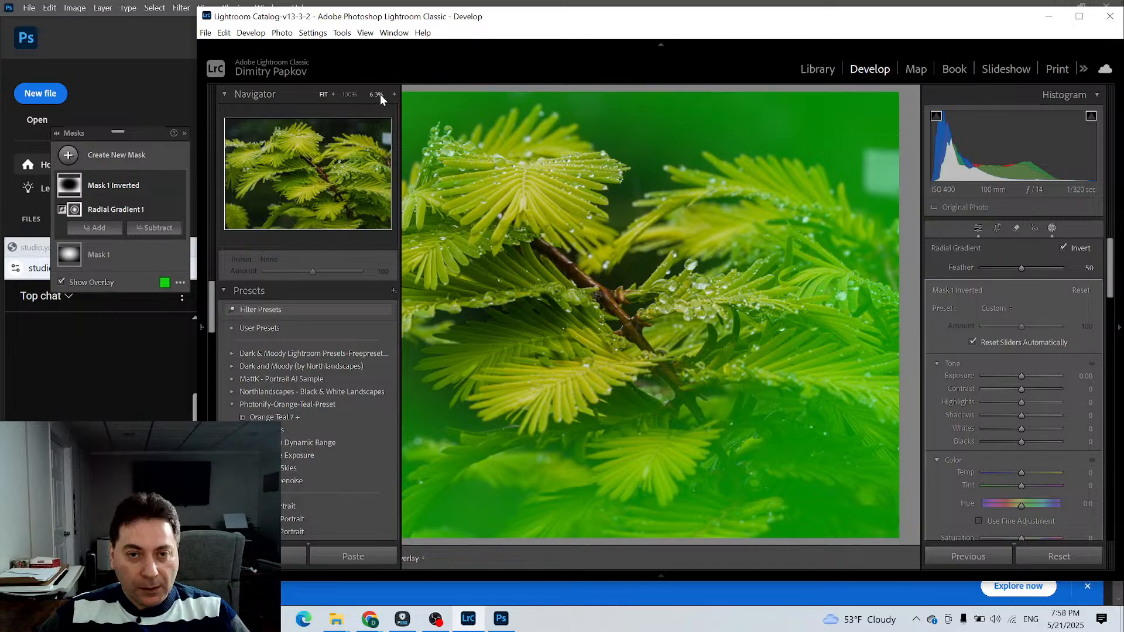
click(376, 94)
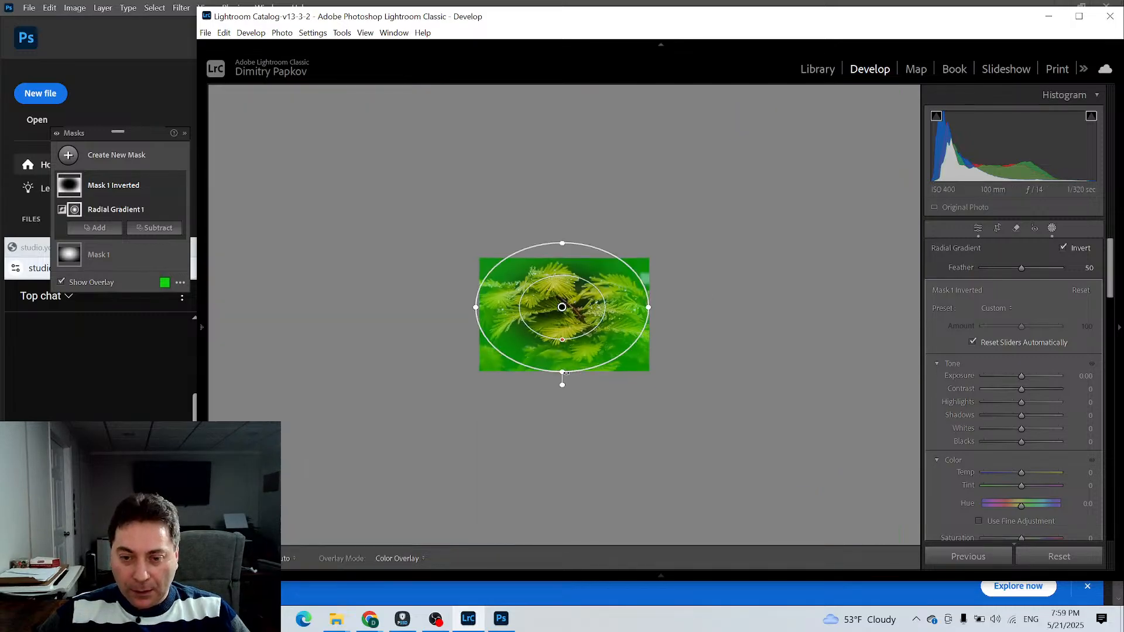
drag(564, 373, 562, 402)
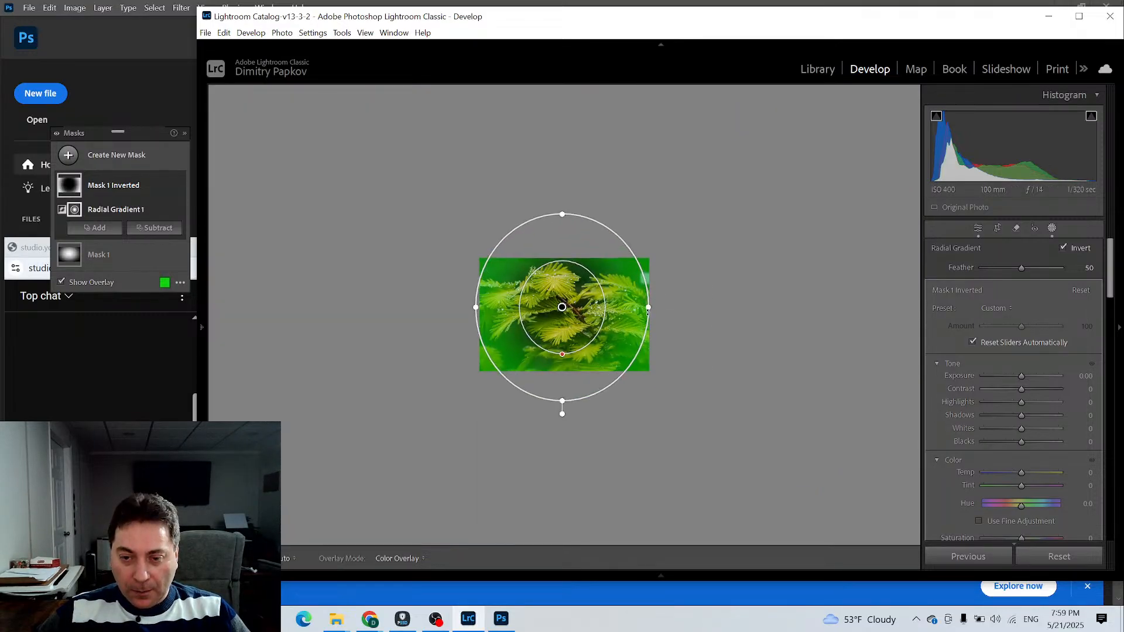
drag(649, 309, 694, 309)
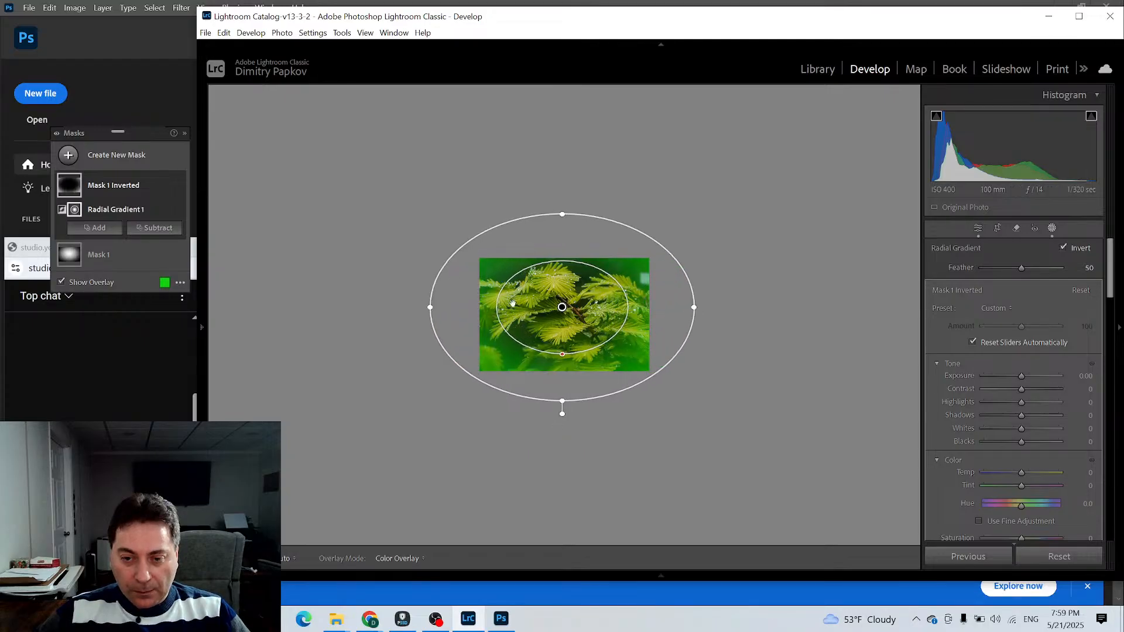
drag(567, 311, 562, 307)
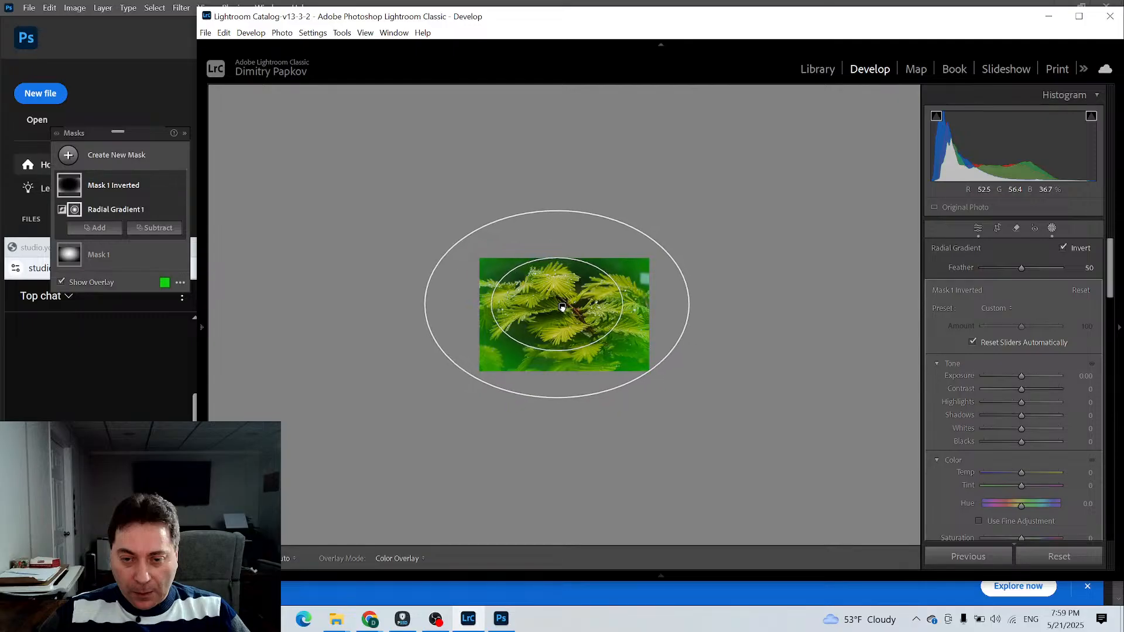
drag(691, 304, 712, 304)
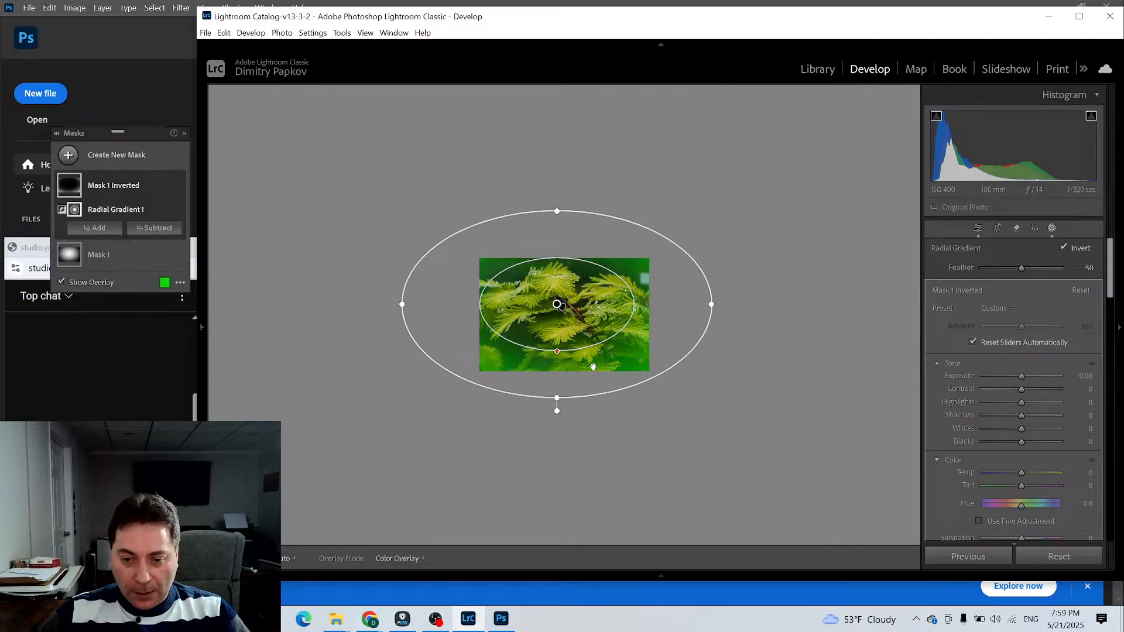
drag(557, 398, 557, 417)
drag(557, 305, 563, 308)
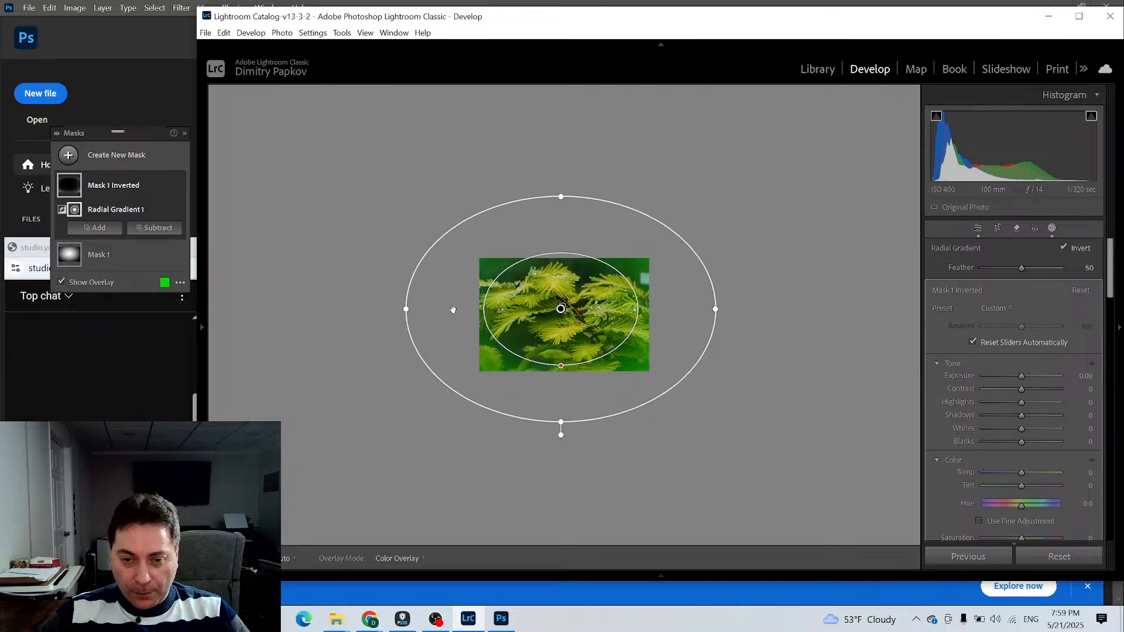
Shrink the inverted radial gradient somewhat in width and height, and reduce its feather to 43
drag(401, 309, 440, 309)
drag(562, 366, 561, 373)
drag(561, 200, 561, 219)
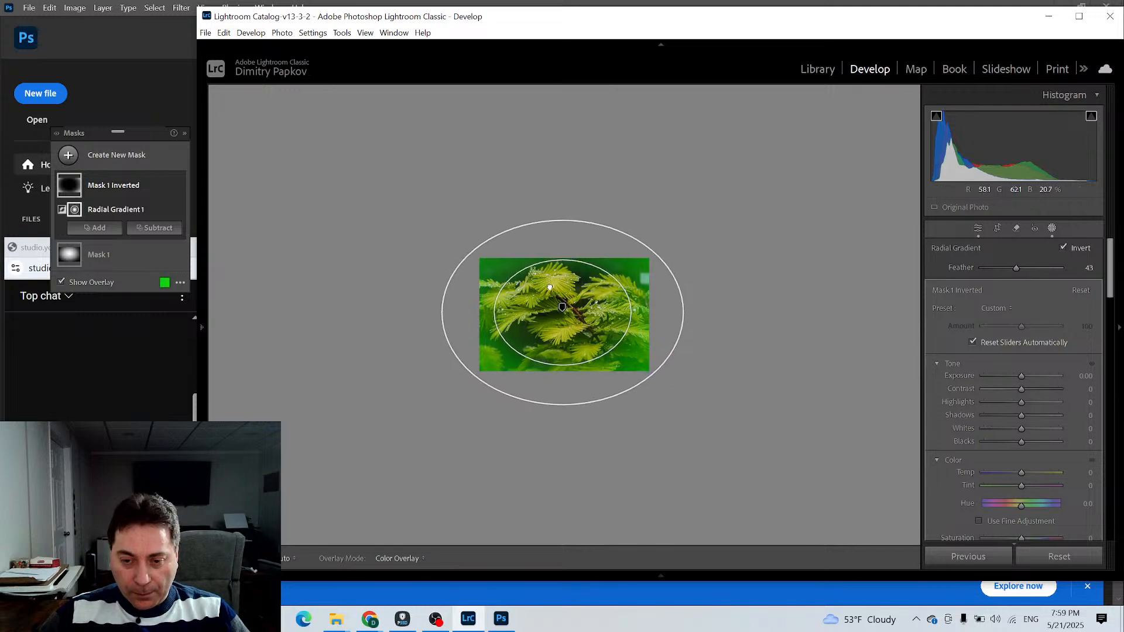
Set the inverted mask's exposure to −0.65, highlights to −24, shadows to 13 and temperature to −13
drag(1026, 377, 1020, 374)
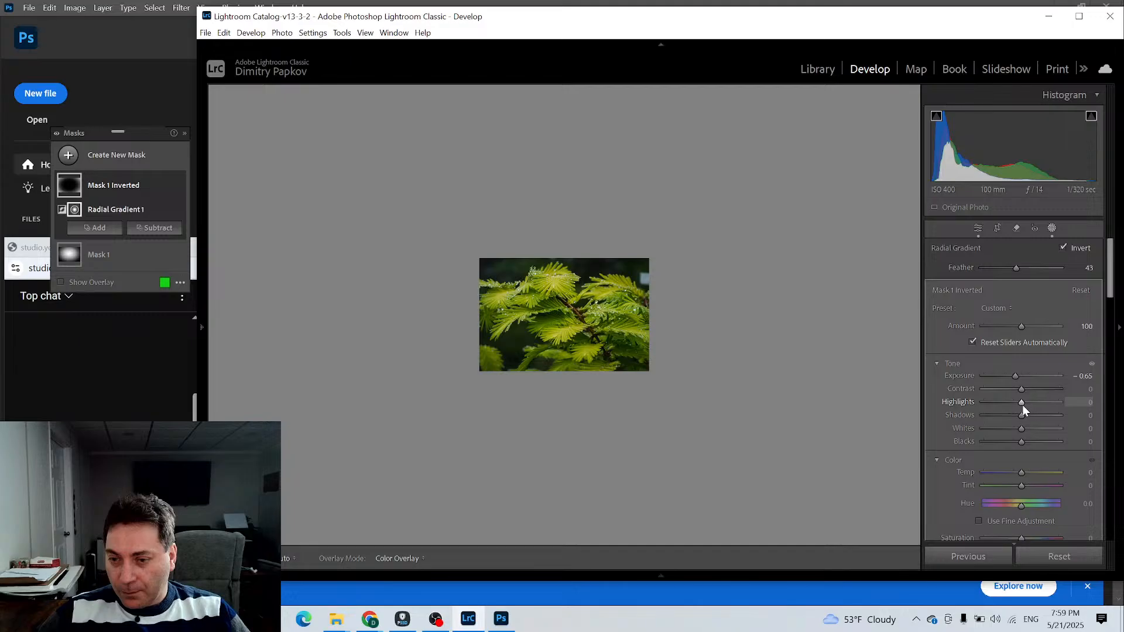
drag(1022, 415, 1012, 402)
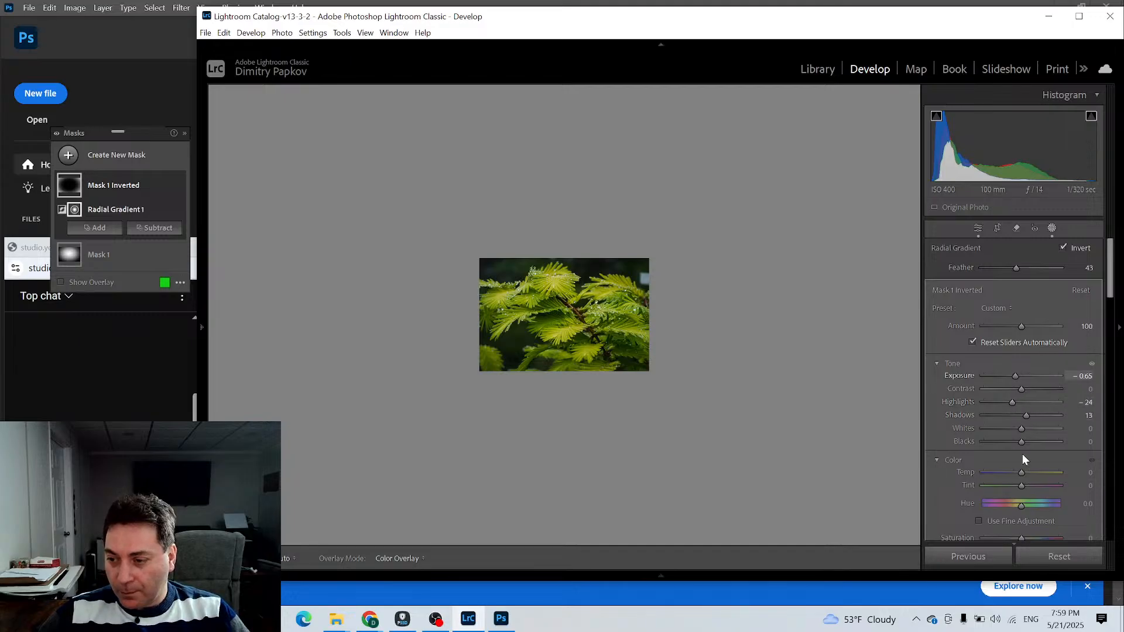
drag(1022, 473, 1016, 473)
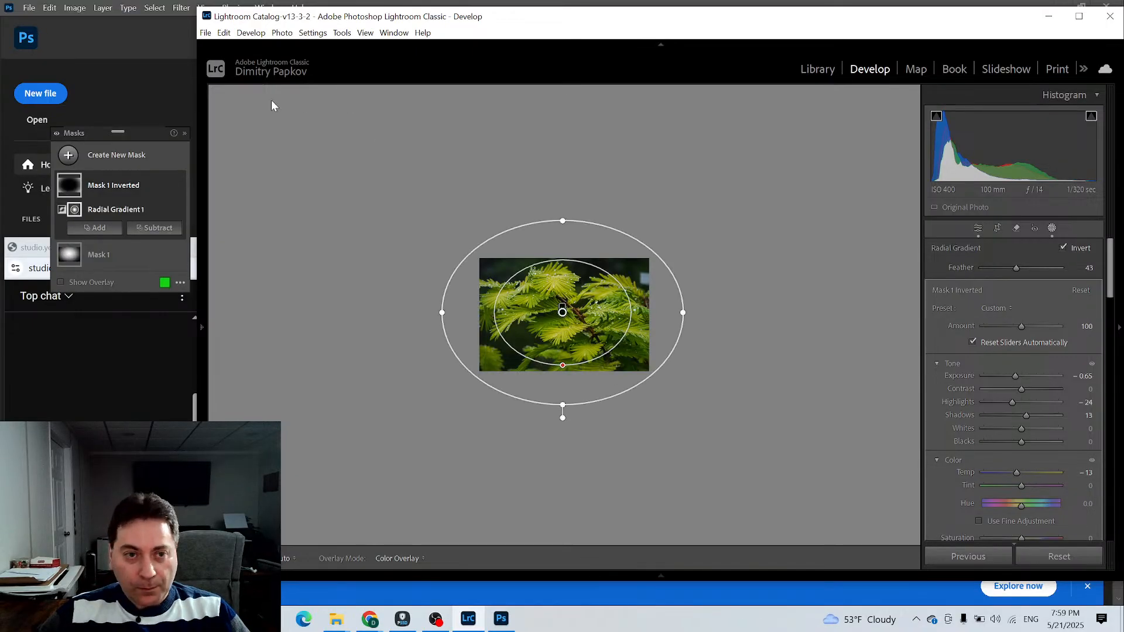
Fit the photo to the view, leave masking and cool the overall white balance temperature to 3886
mouse_move(204, 325)
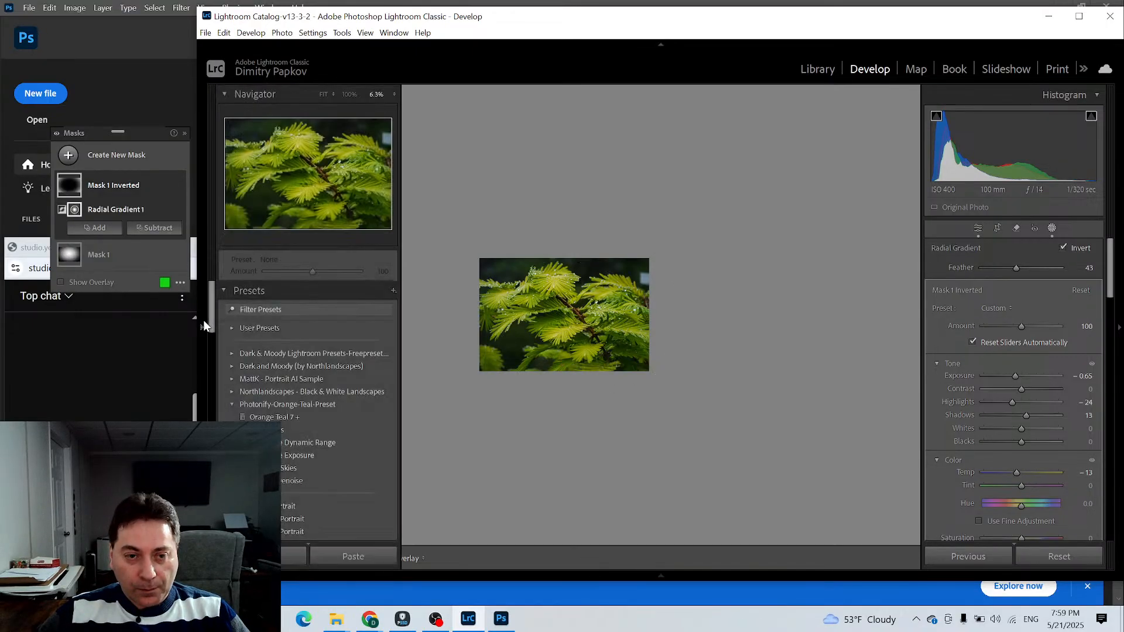
click(323, 94)
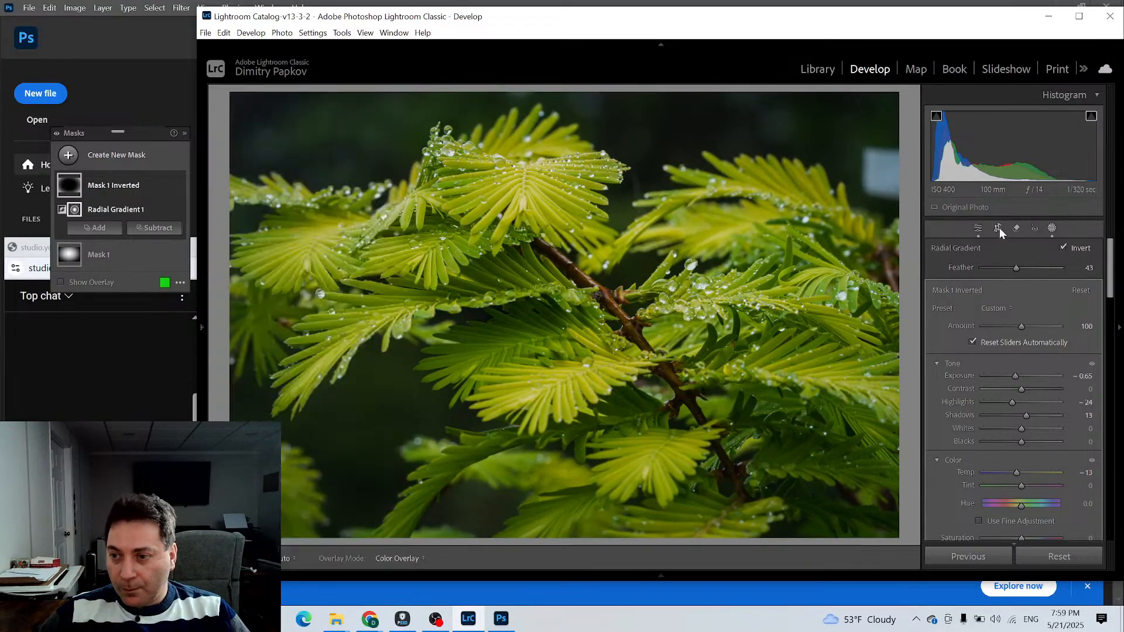
click(973, 228)
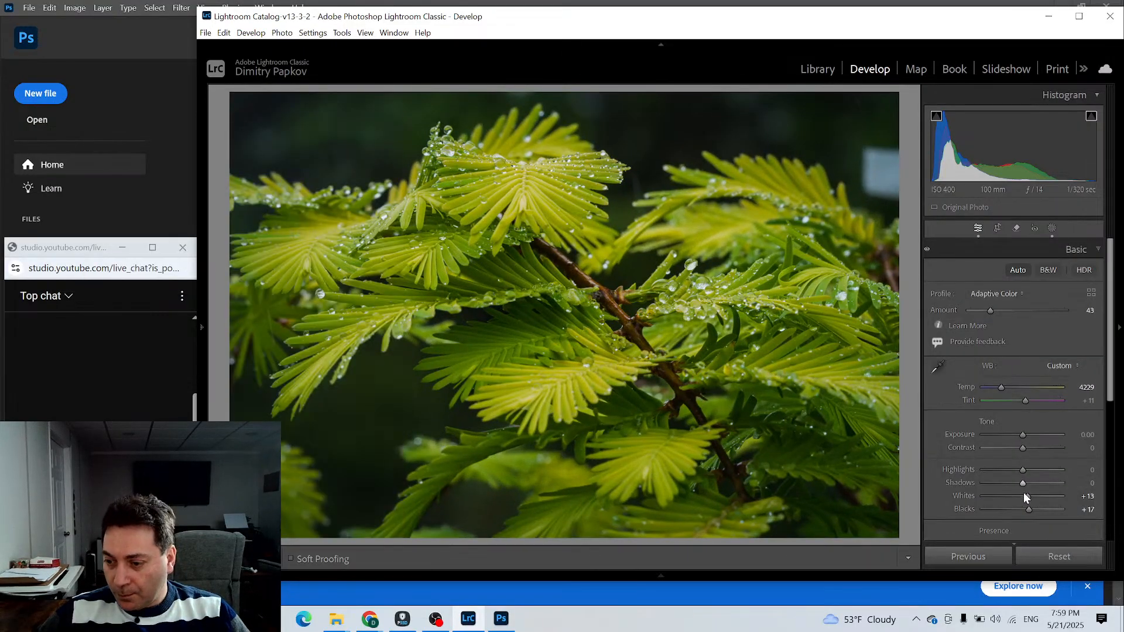
drag(1003, 388, 997, 391)
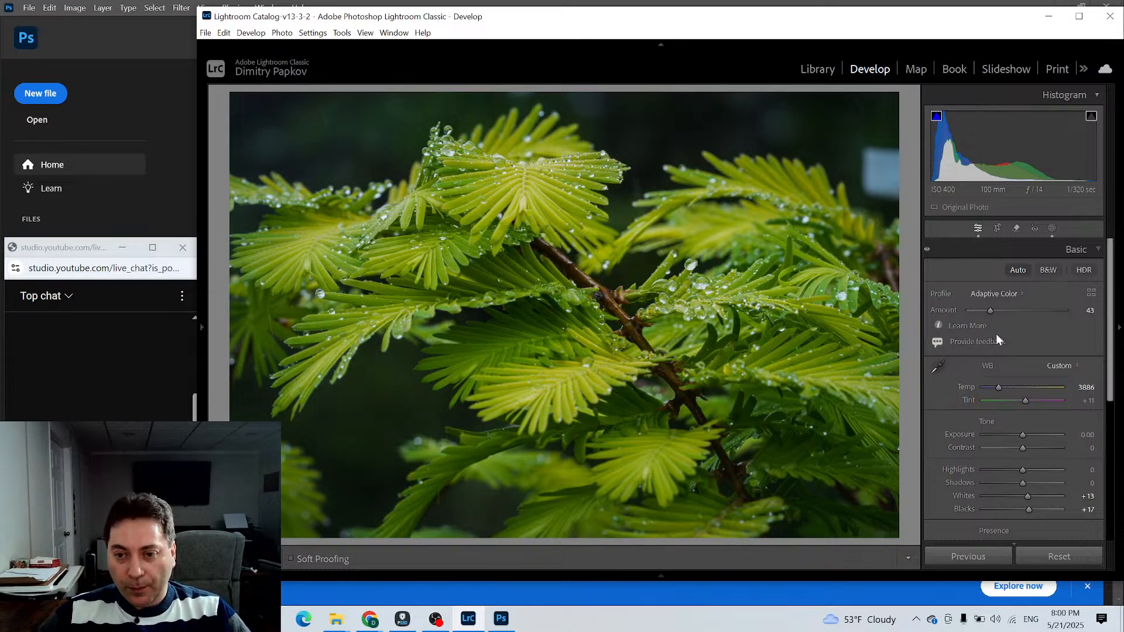
Try adjusting the midtones luminance in Color Grading and reset it, then open the global Tone Curve
scroll(1053, 354, down, 3)
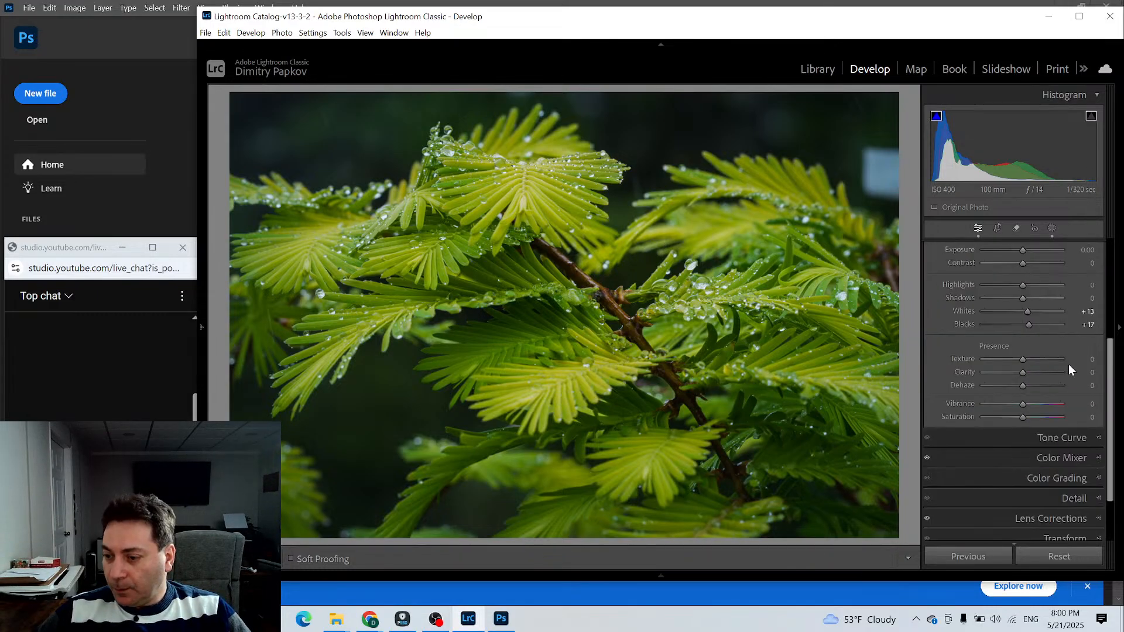
click(1095, 478)
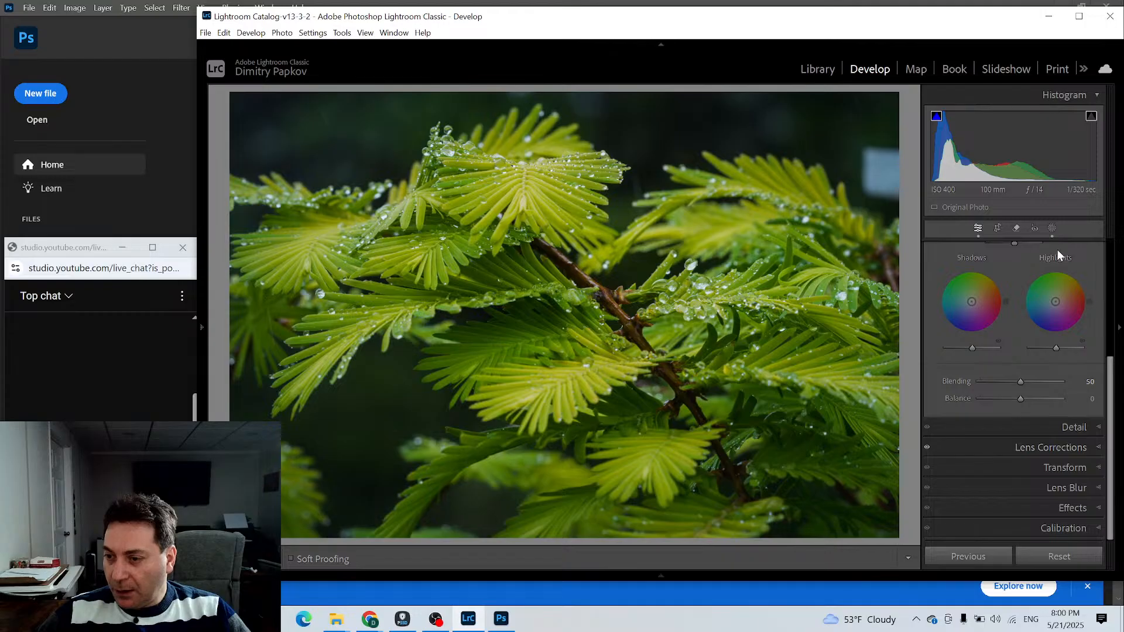
scroll(1001, 298, up, 3)
scroll(1013, 326, up, 2)
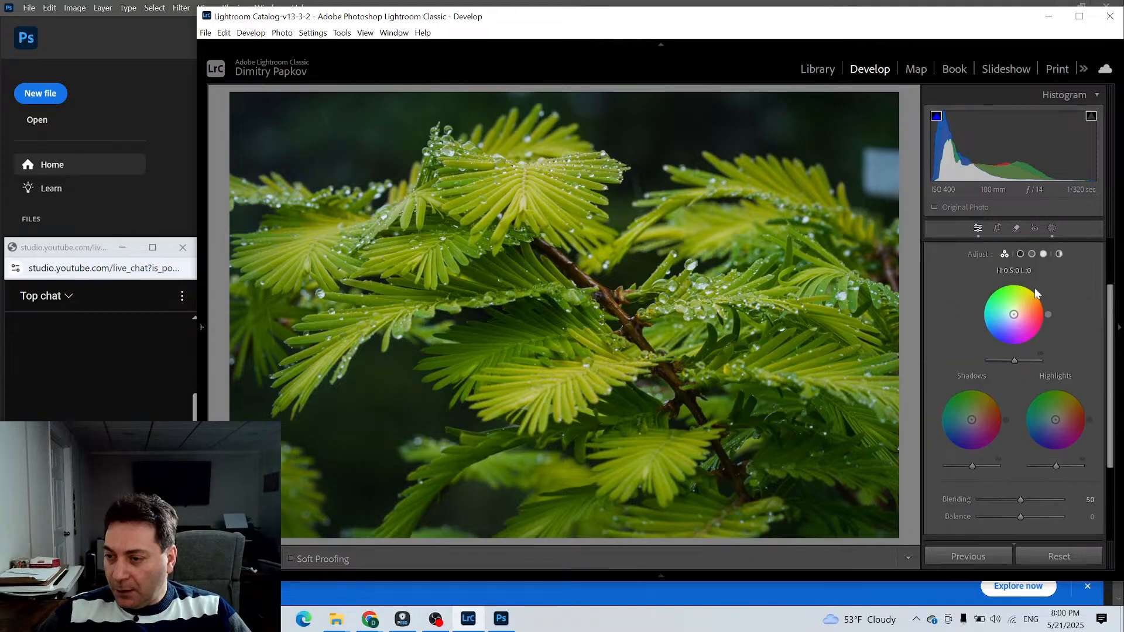
click(1031, 254)
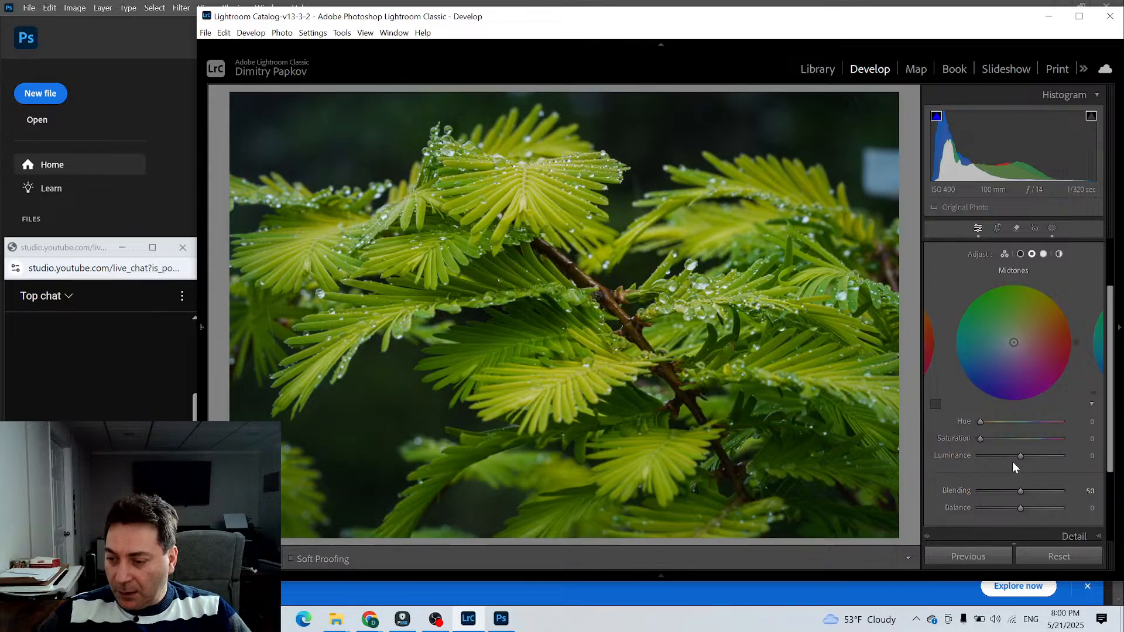
mouse_move(1019, 456)
mouse_down()
mouse_move(1062, 459)
mouse_move(1021, 459)
mouse_up()
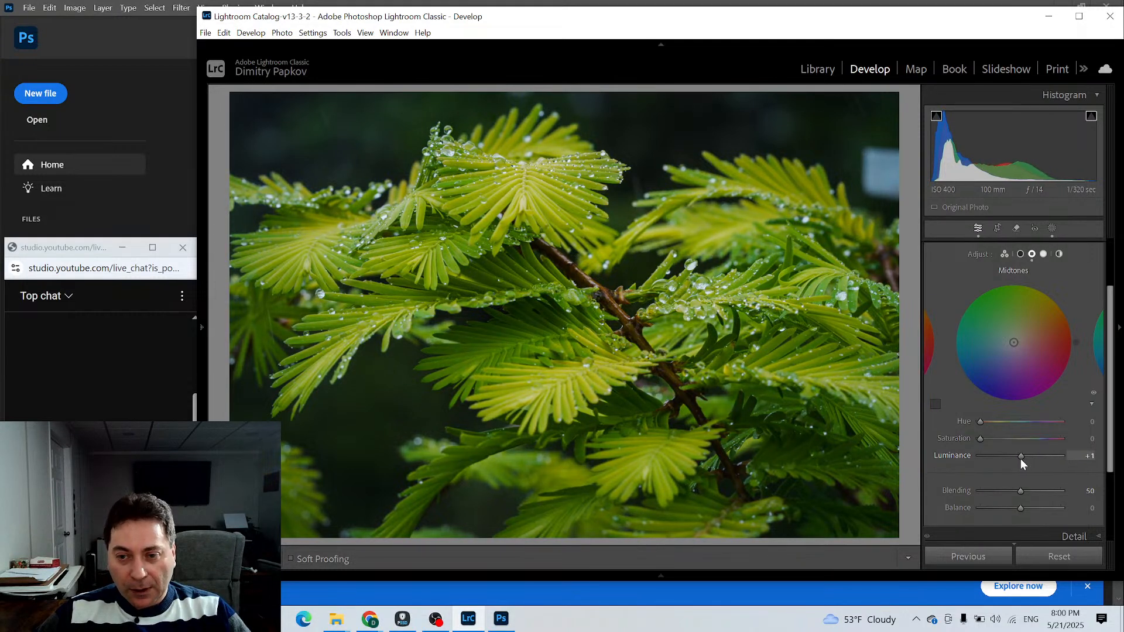
double_click(956, 455)
scroll(1065, 363, up, 3)
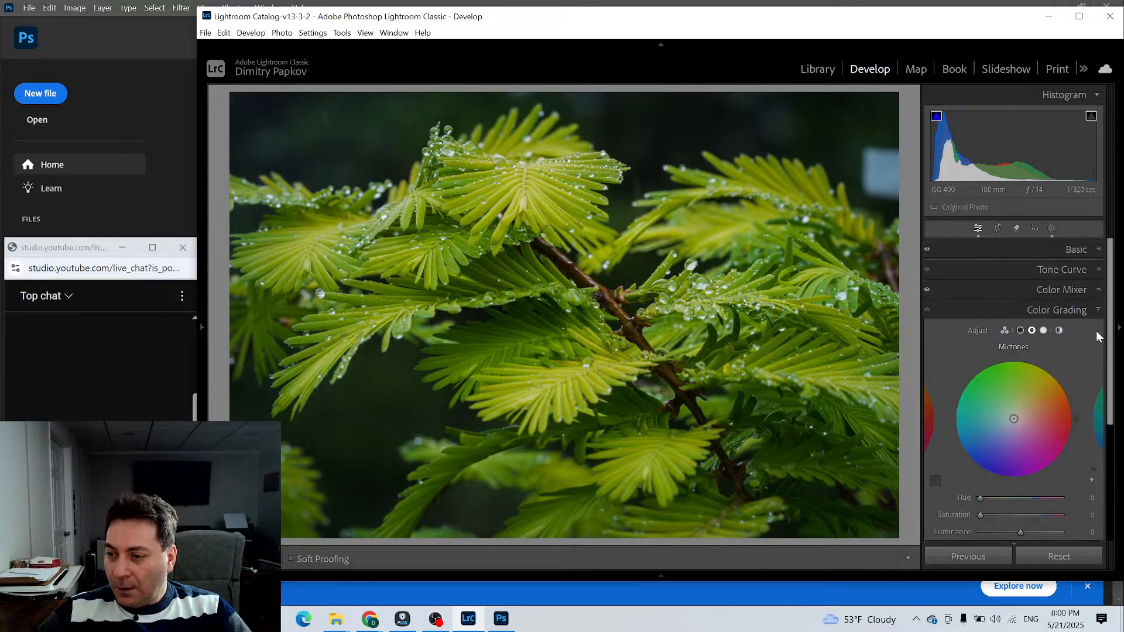
click(1094, 311)
click(1097, 271)
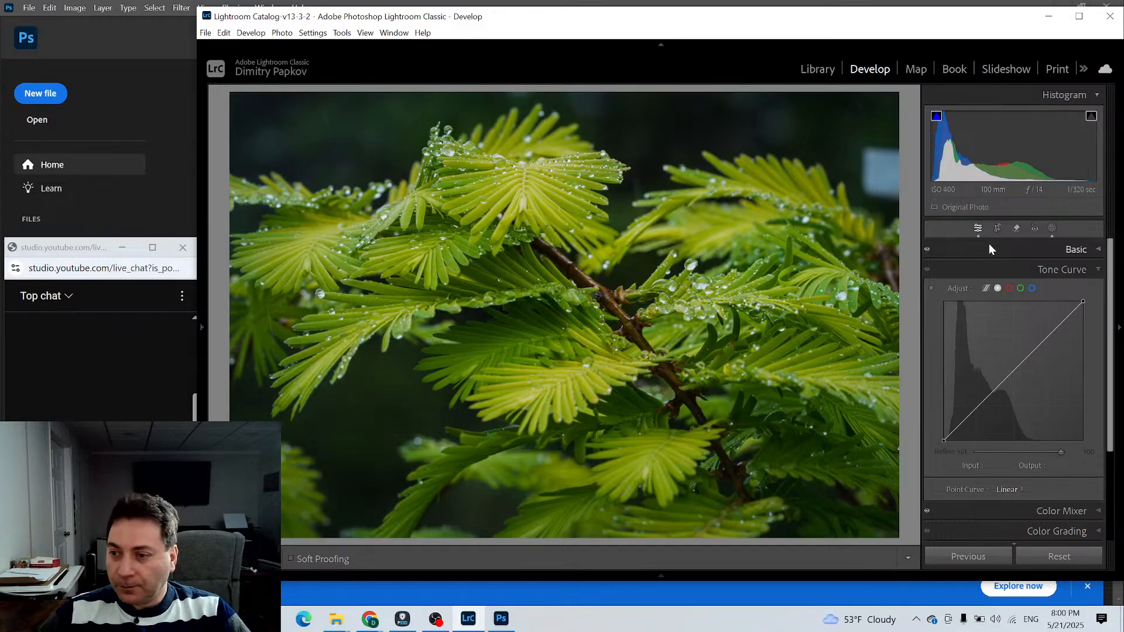
Apply the Medium Contrast curve preset to Mask 1 and compare the photo with the curve off and on
click(1052, 229)
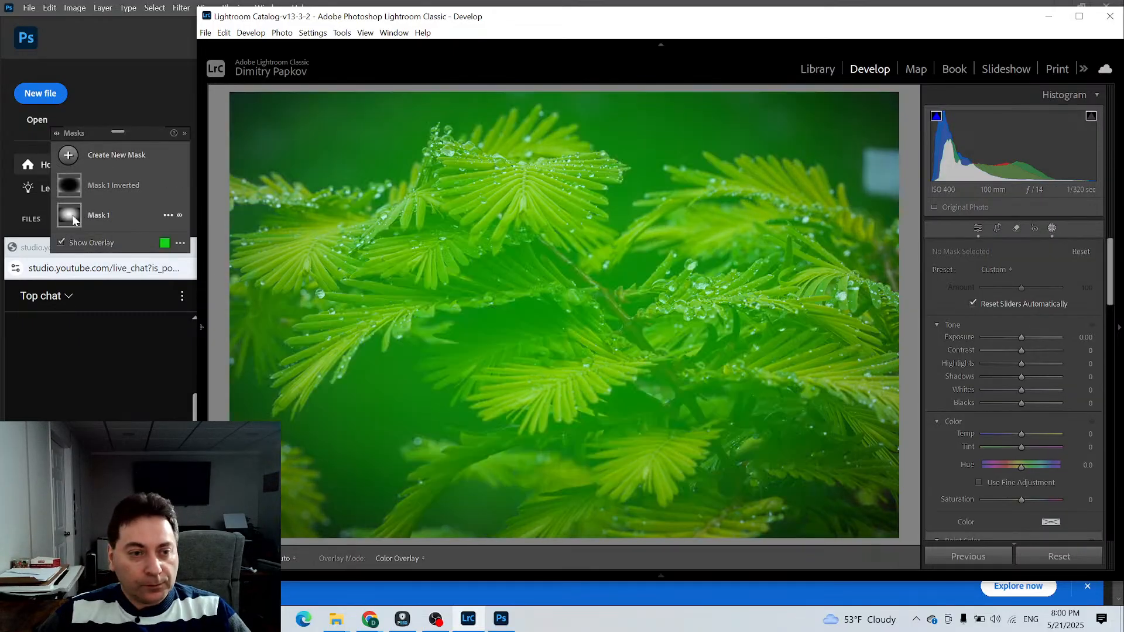
click(116, 239)
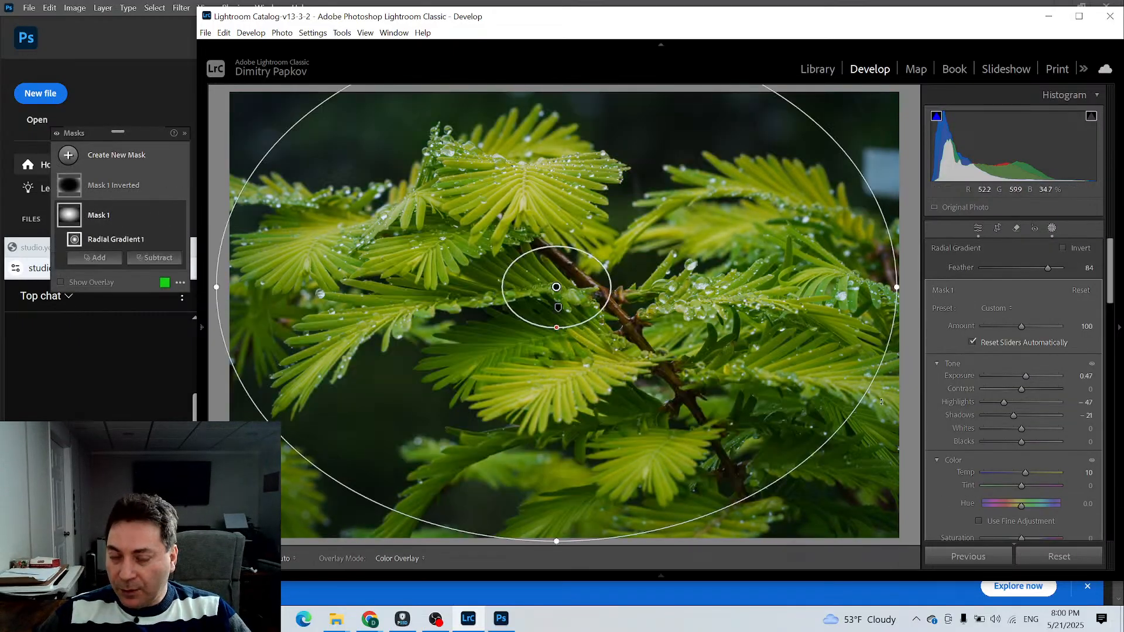
scroll(1027, 390, down, 10)
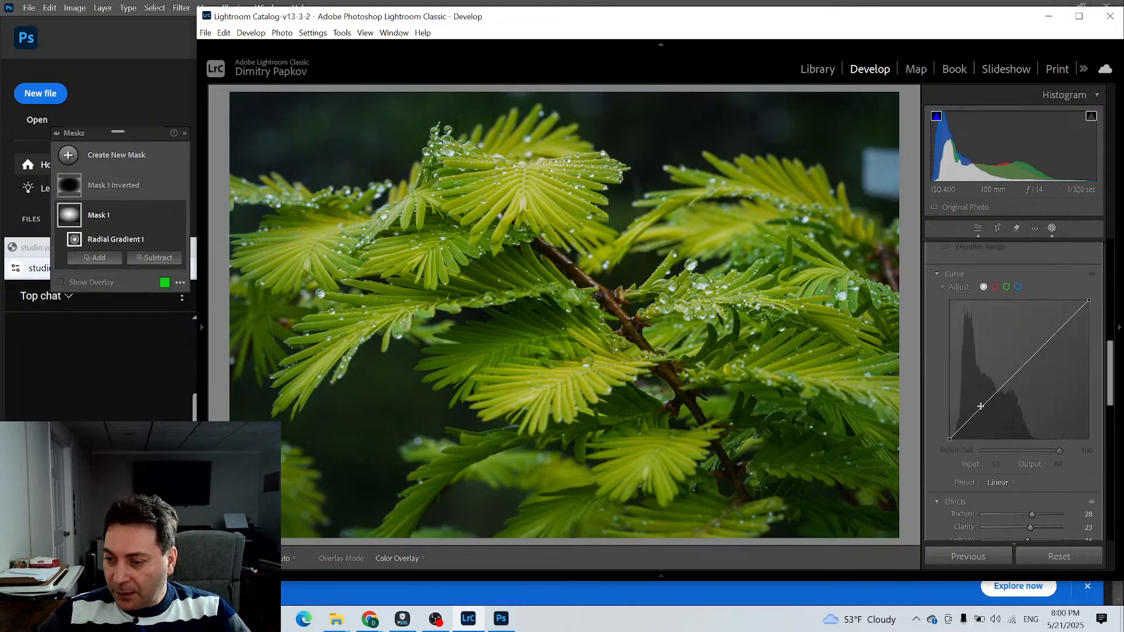
click(984, 406)
click(1012, 481)
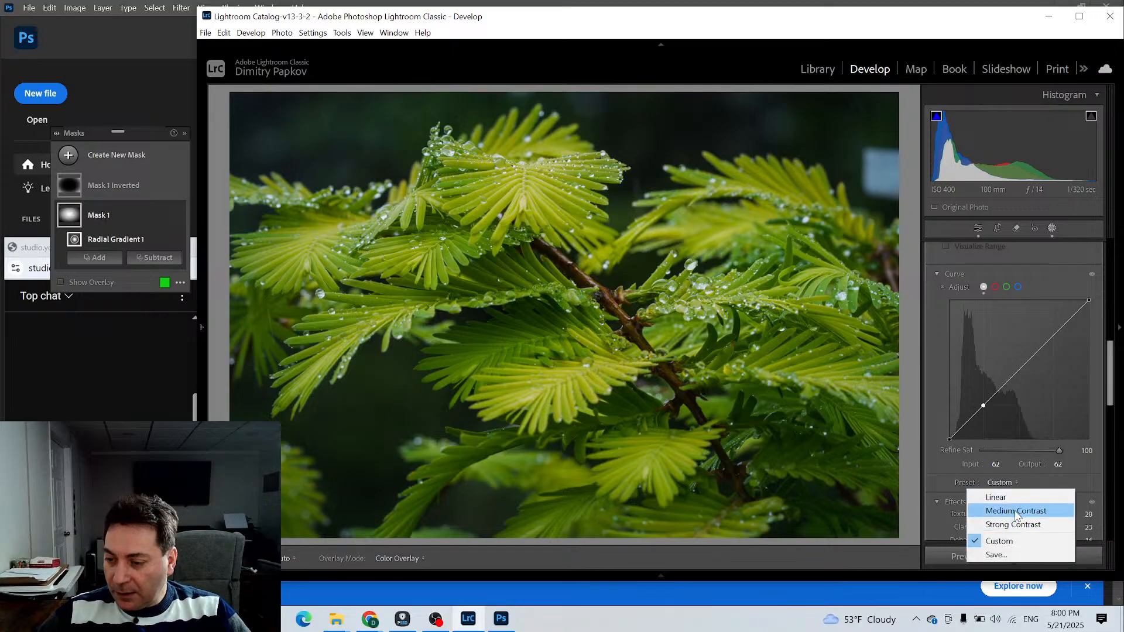
click(1015, 511)
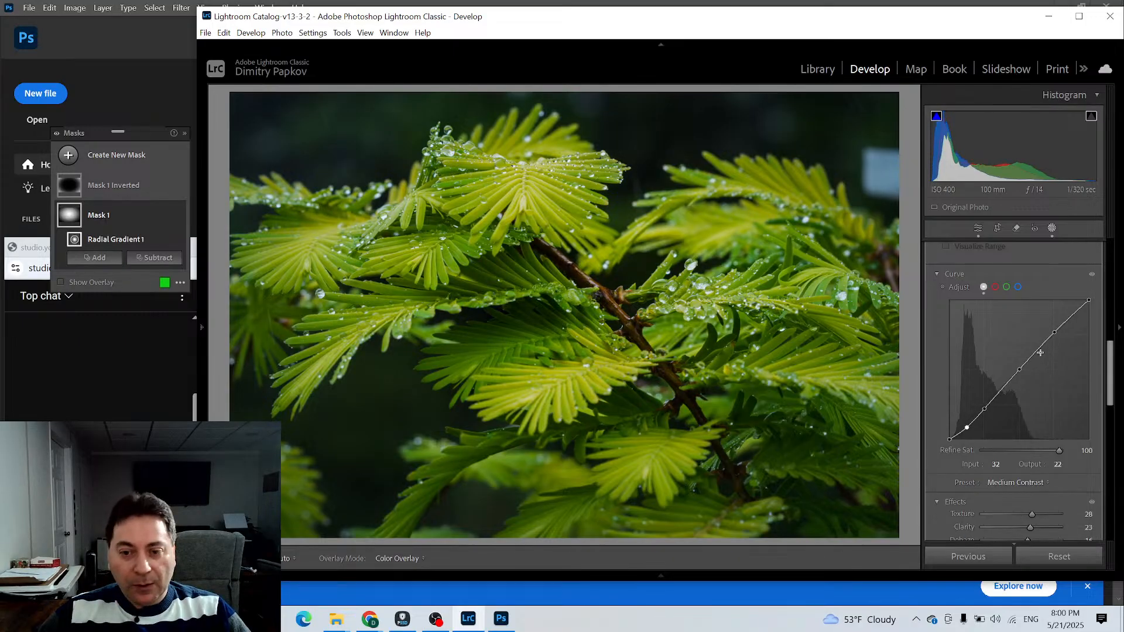
click(1092, 275)
click(1092, 275)
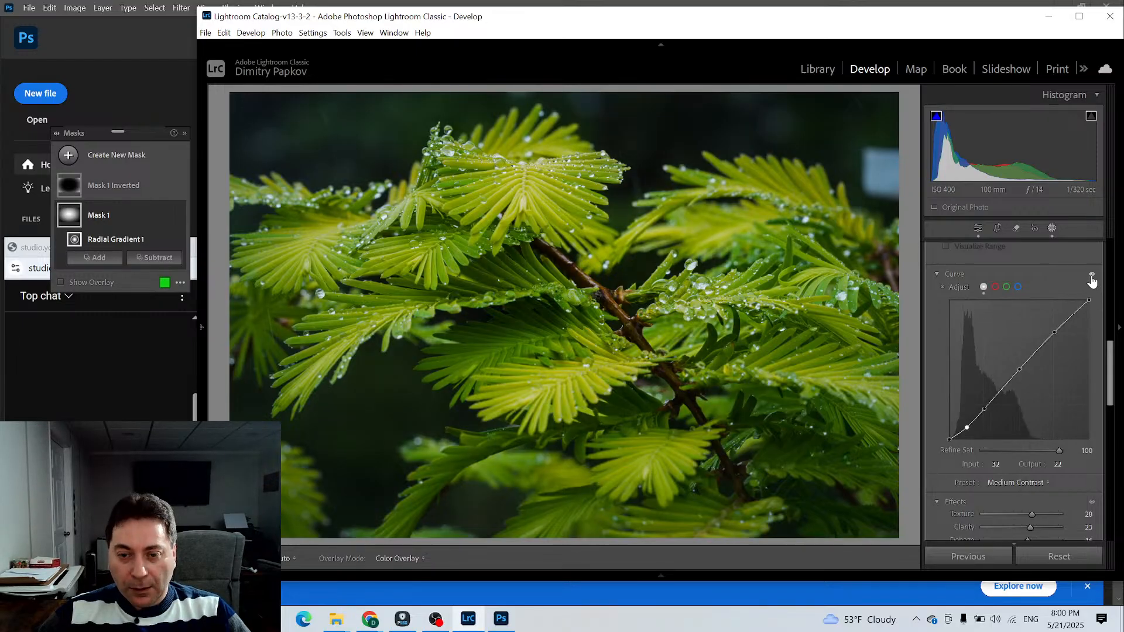
click(1091, 275)
click(1092, 275)
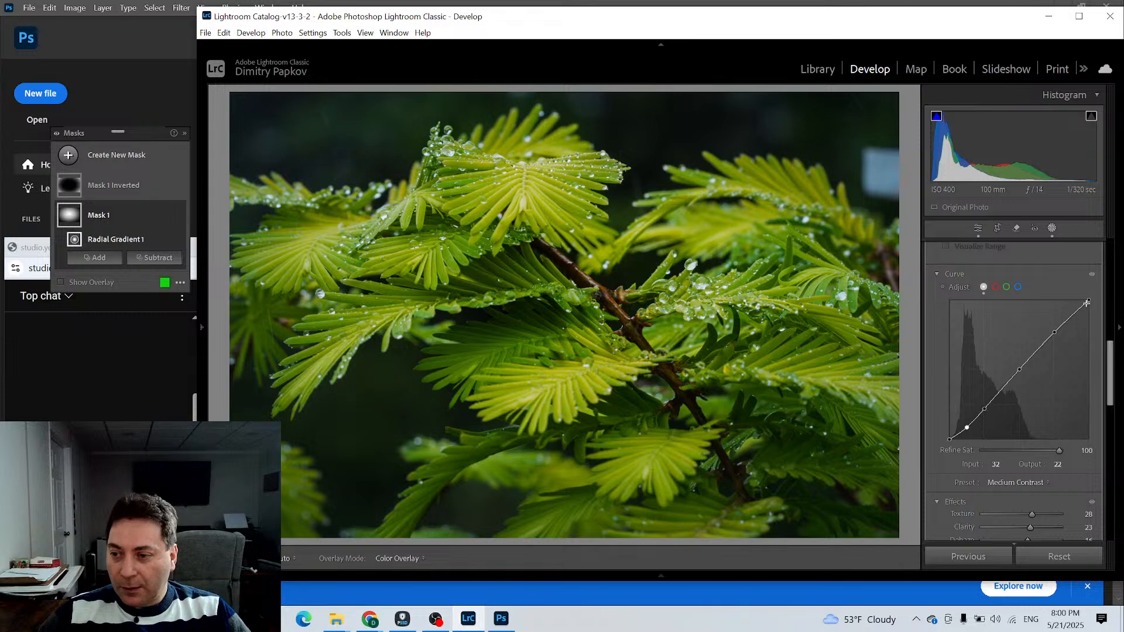
Reshape Mask 1's curve by lowering the white point and upper tones, setting points 130/124 and 65/55, and lifting the black point to output 9
drag(1088, 299, 1089, 305)
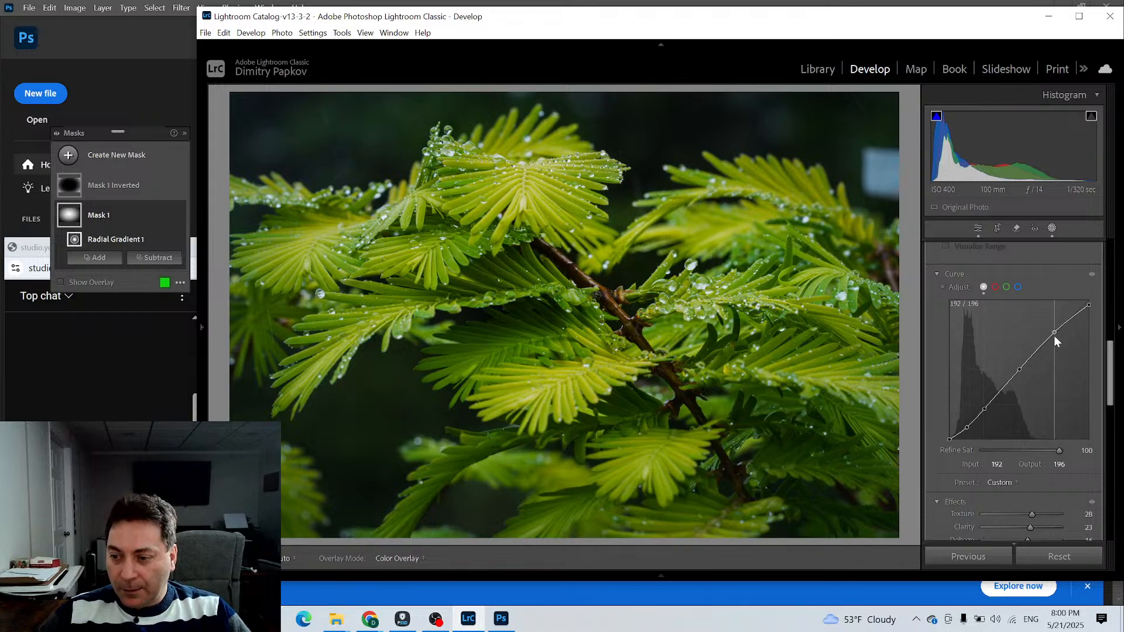
drag(1020, 370, 1020, 371)
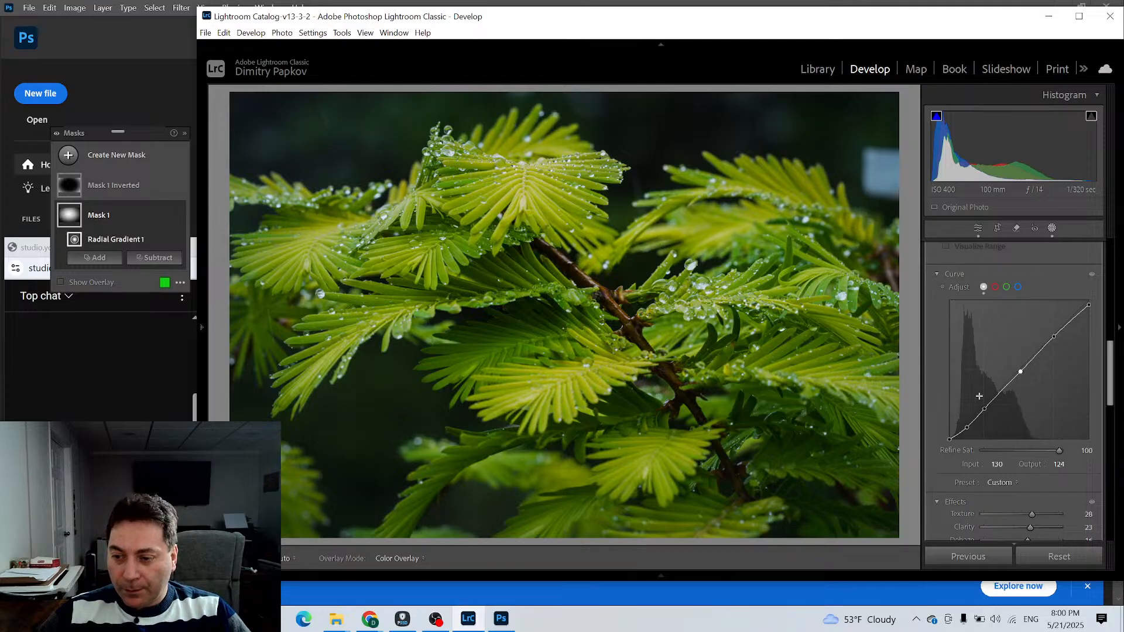
click(985, 409)
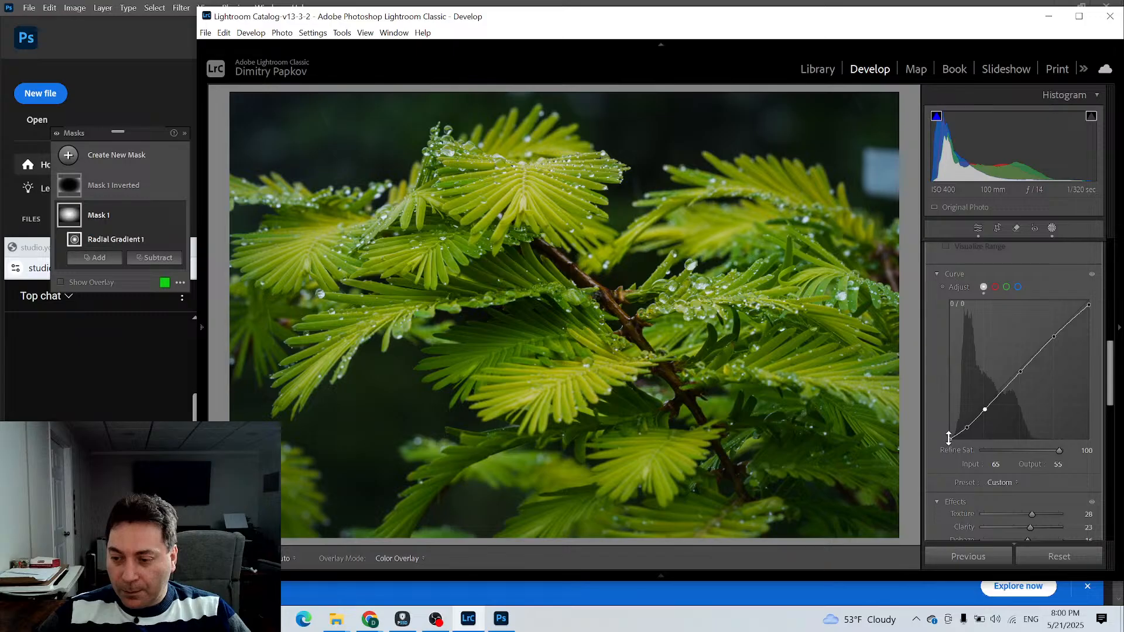
drag(945, 433, 944, 435)
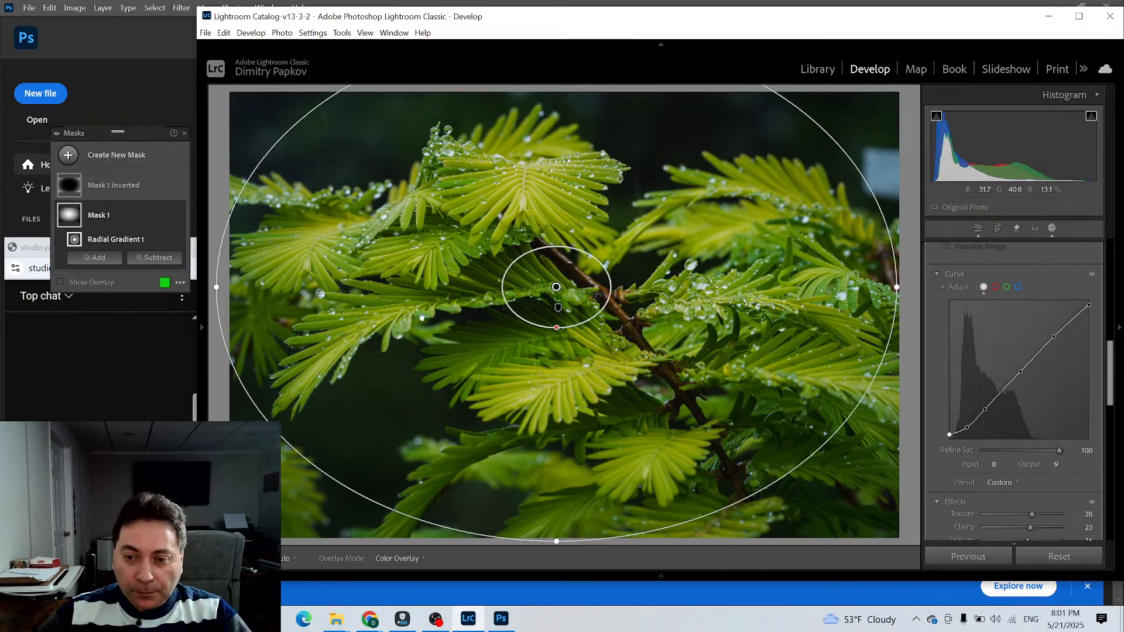
Create a new brush mask with exposure −0.19, highlights 20, whites 13 and temperature 17
click(66, 156)
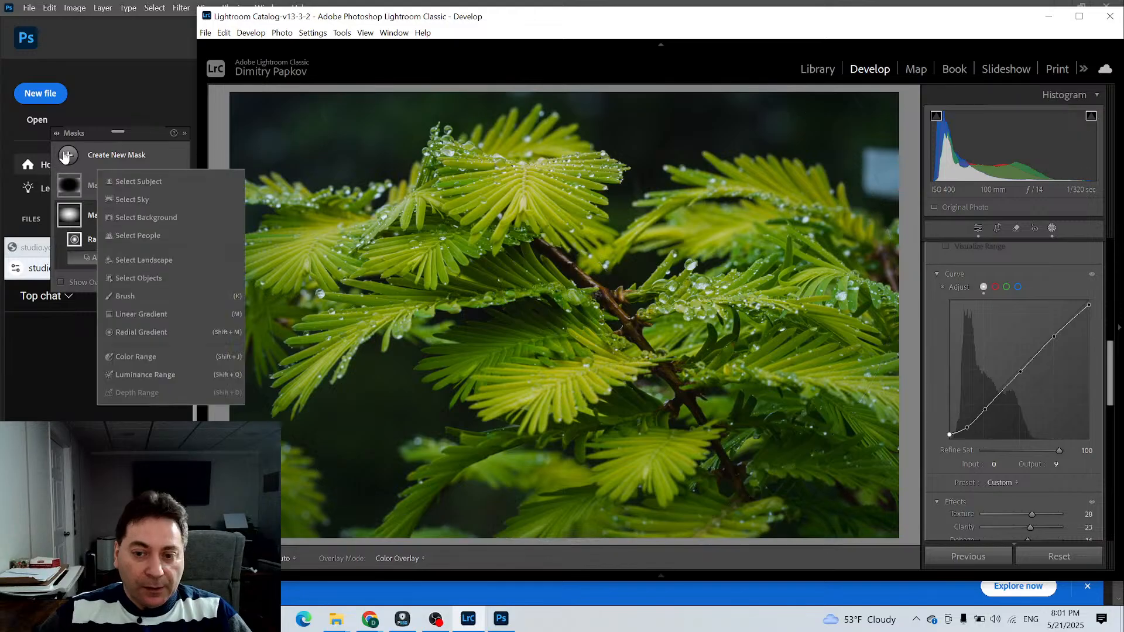
click(125, 297)
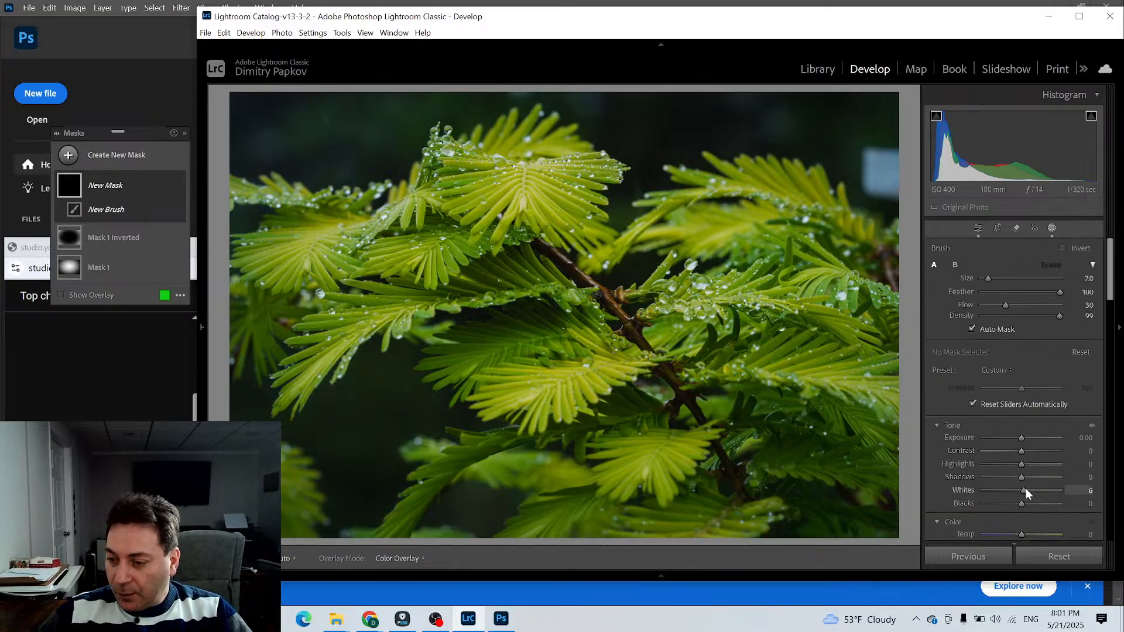
drag(1026, 490, 1028, 493)
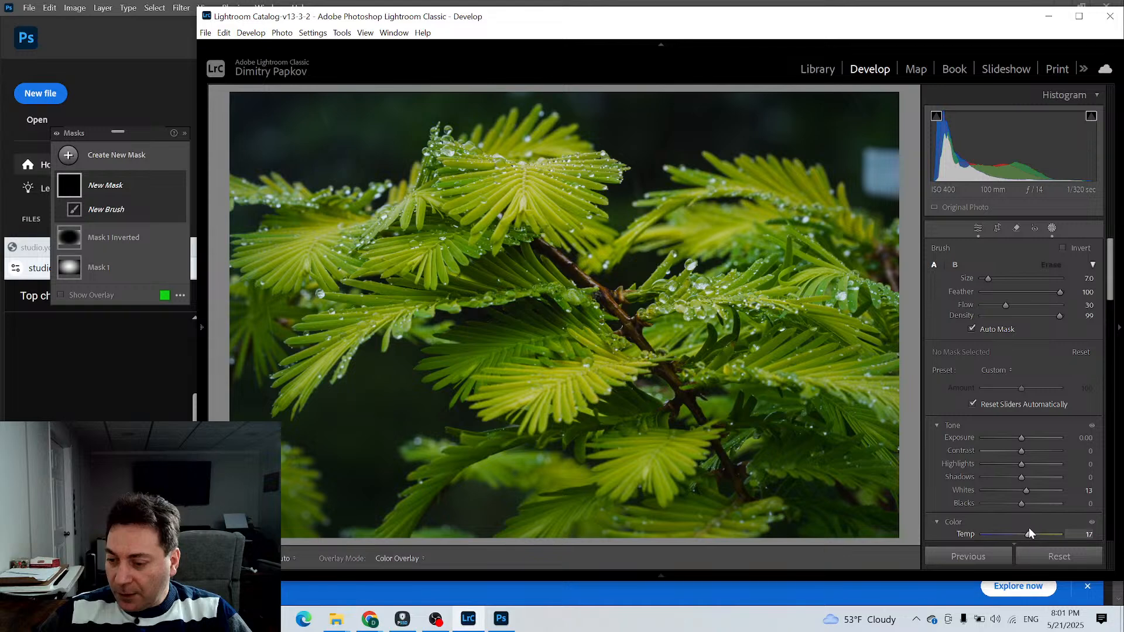
drag(1020, 439, 1029, 465)
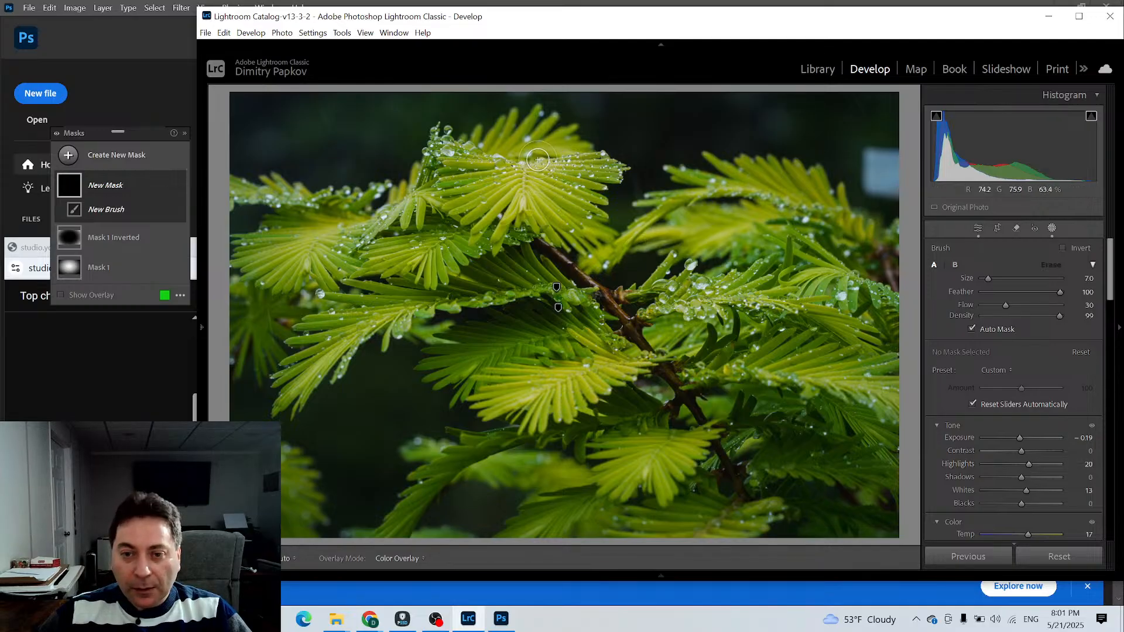
Paint the warm highlight brush over the large upper centre leaf and lower its exposure to −0.23
mouse_move(538, 159)
mouse_down()
mouse_move(614, 168)
mouse_move(588, 164)
mouse_up()
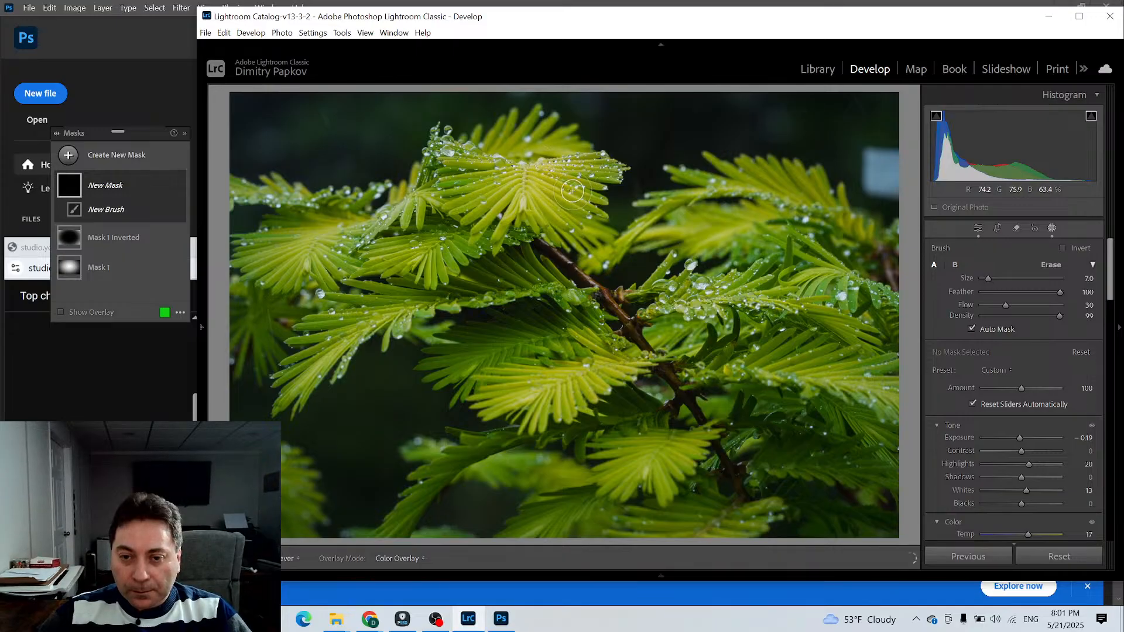
click(552, 173)
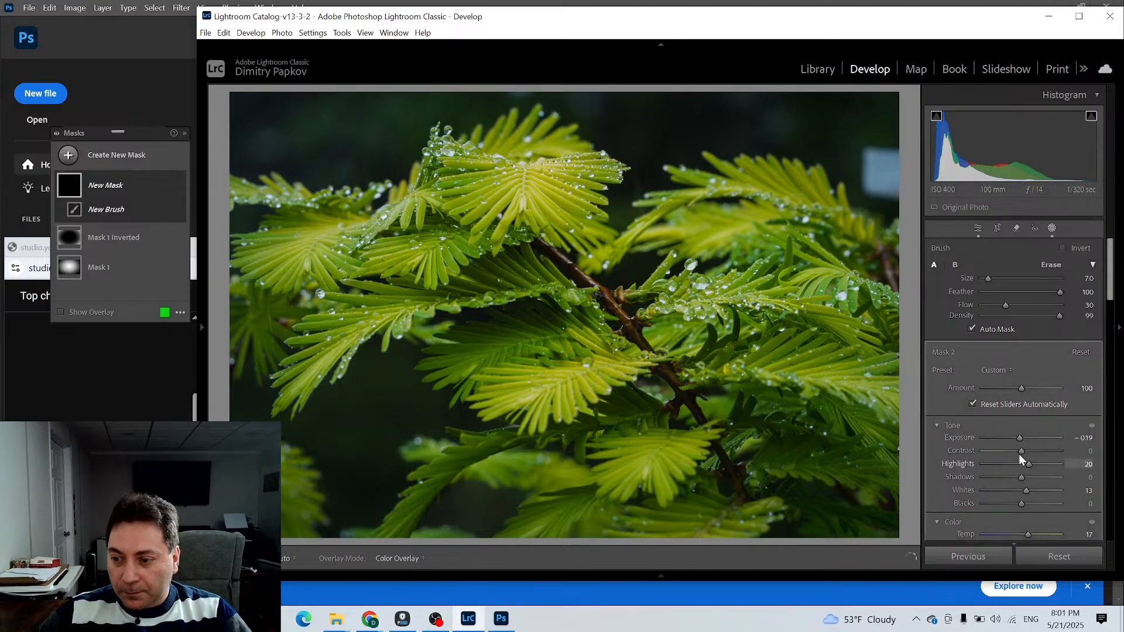
drag(1020, 438, 1020, 440)
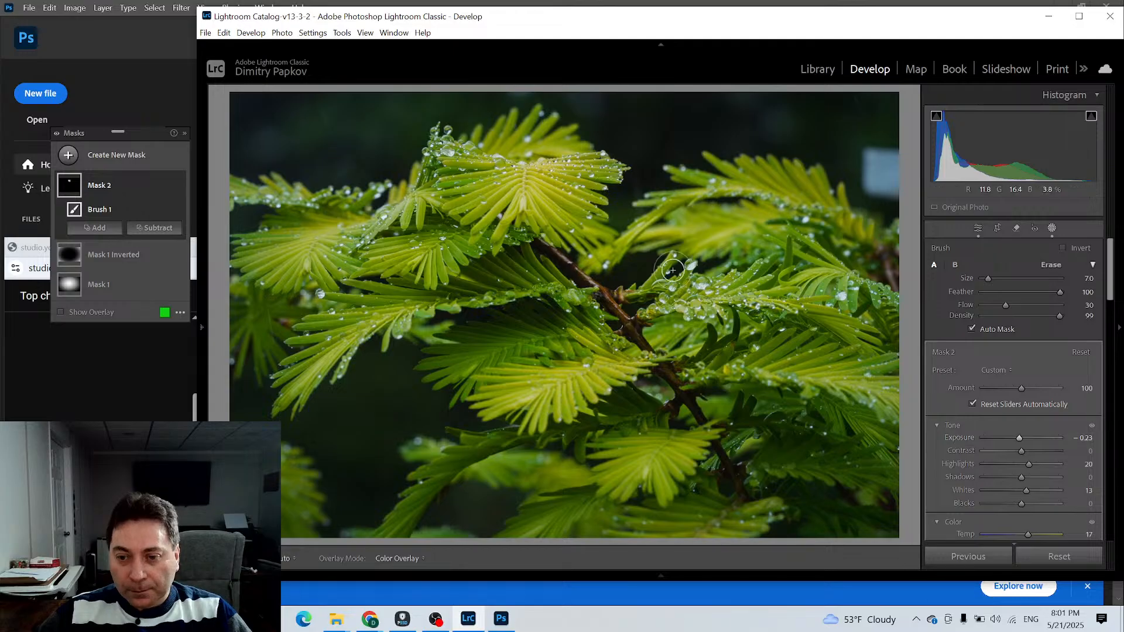
Paint the warm highlight brush over the lit fronds around the centre branch, on both sides and along the upper edge of the foliage
mouse_move(672, 286)
mouse_down()
mouse_move(716, 291)
mouse_move(683, 303)
mouse_move(692, 302)
mouse_move(670, 295)
mouse_move(688, 285)
mouse_move(653, 306)
mouse_move(709, 295)
mouse_move(681, 302)
mouse_move(624, 359)
mouse_move(543, 377)
mouse_move(616, 363)
mouse_up()
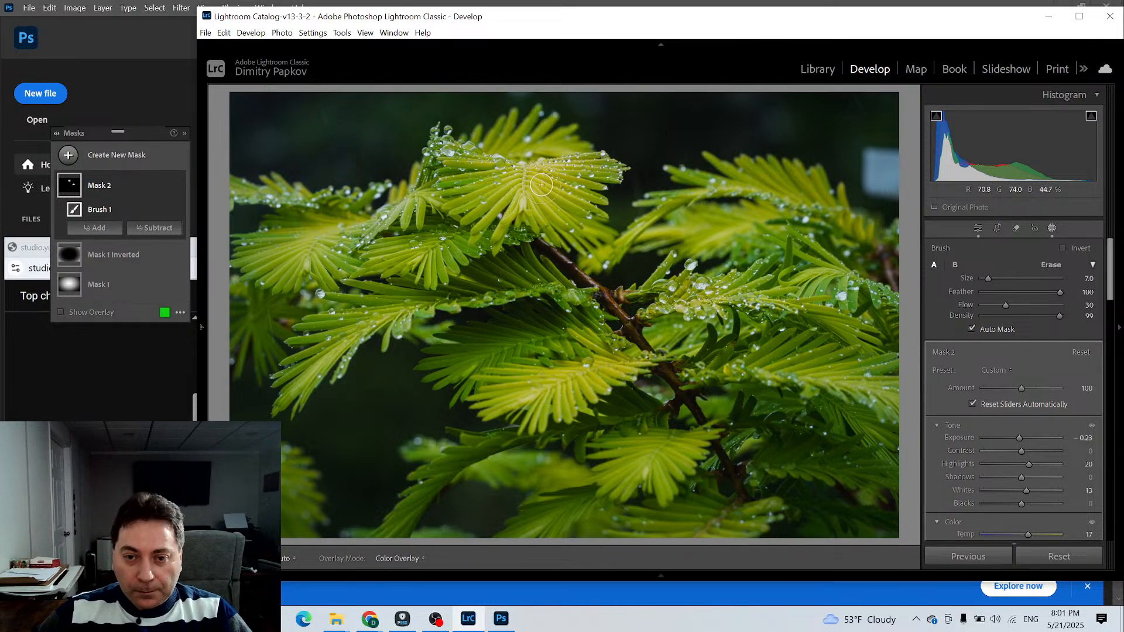
mouse_move(313, 230)
mouse_down()
mouse_move(288, 246)
mouse_move(322, 237)
mouse_move(306, 238)
mouse_move(328, 276)
mouse_move(380, 313)
mouse_move(310, 335)
mouse_move(349, 309)
mouse_move(374, 341)
mouse_move(314, 372)
mouse_move(395, 306)
mouse_up()
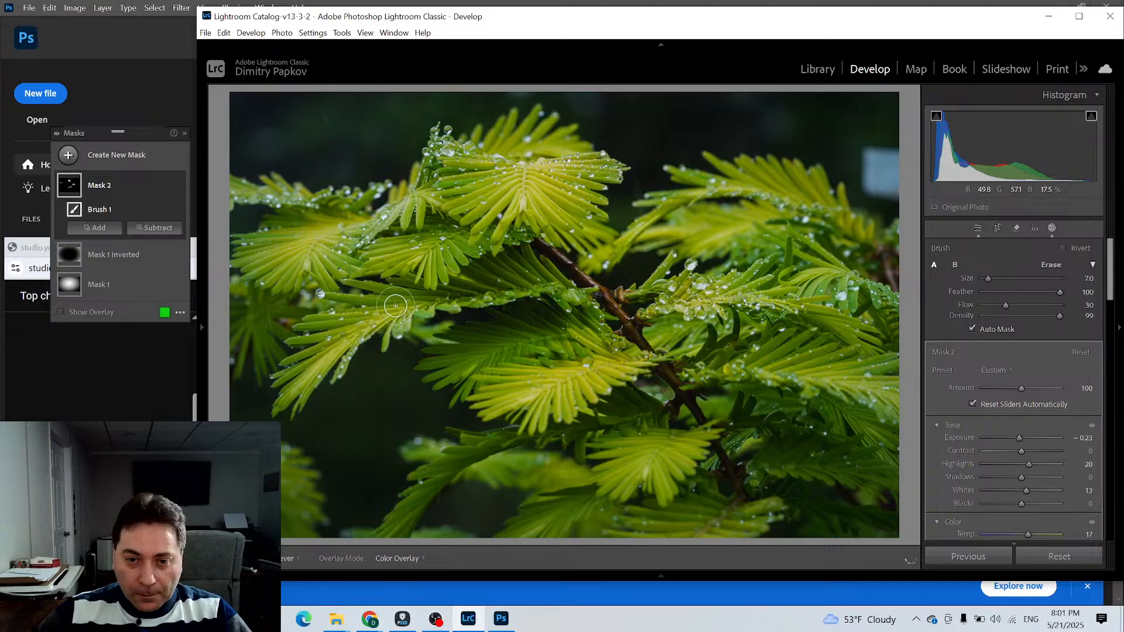
mouse_move(428, 251)
mouse_down()
mouse_move(330, 267)
mouse_move(426, 247)
mouse_move(420, 273)
mouse_up()
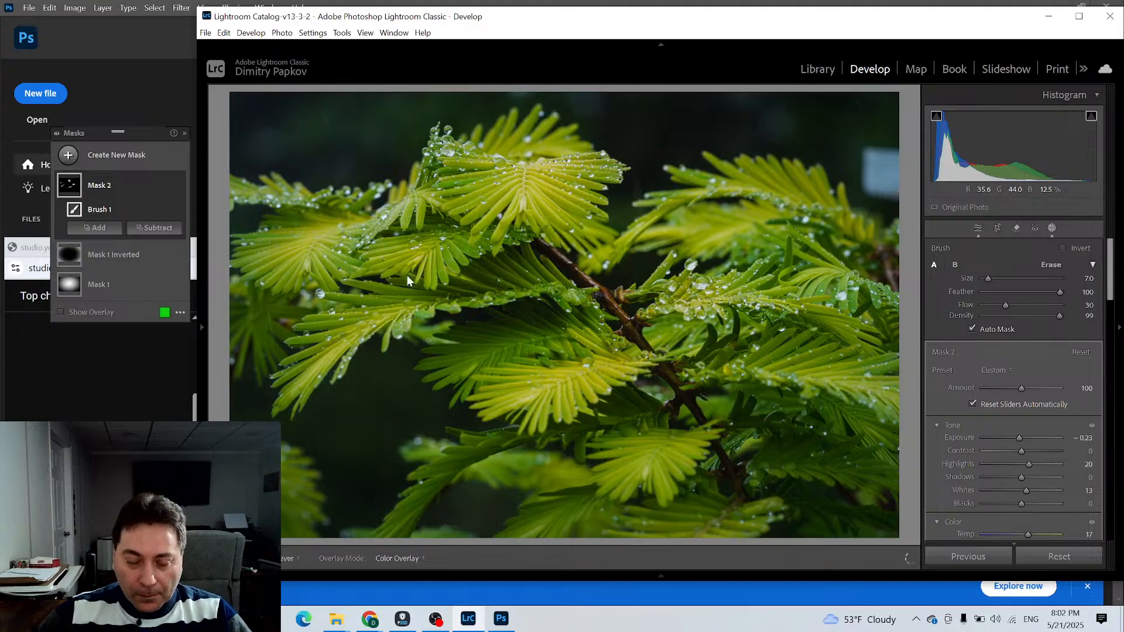
mouse_move(550, 130)
mouse_down()
mouse_move(583, 141)
mouse_move(583, 155)
mouse_move(485, 134)
mouse_move(497, 133)
mouse_up()
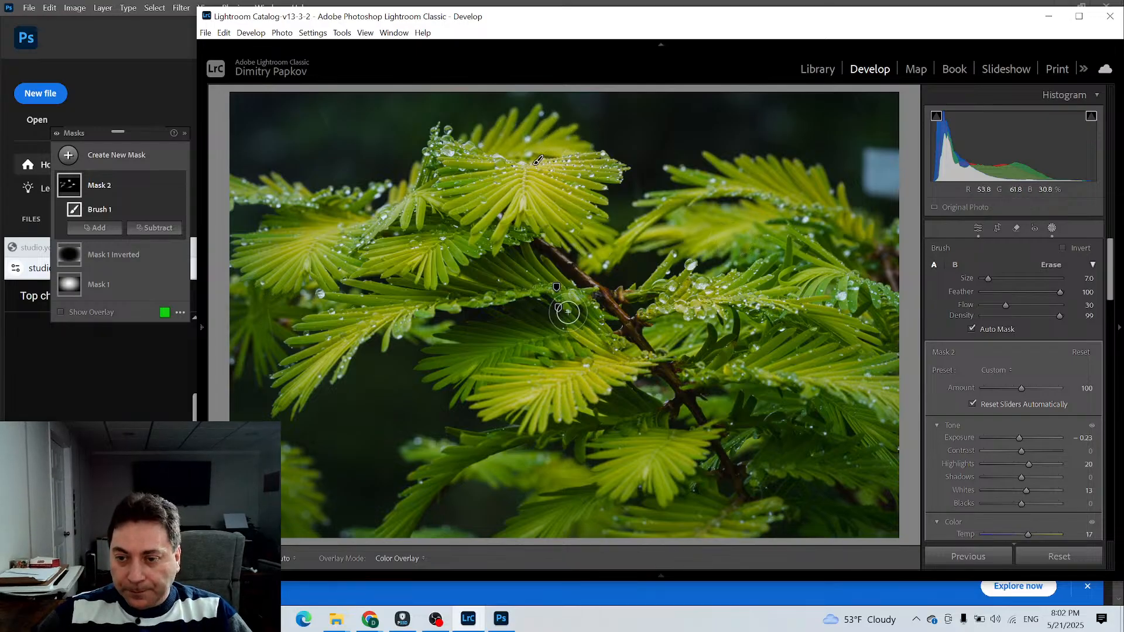
mouse_move(838, 370)
mouse_down()
mouse_move(785, 371)
mouse_move(830, 374)
mouse_move(803, 367)
mouse_move(824, 396)
mouse_move(855, 391)
mouse_up()
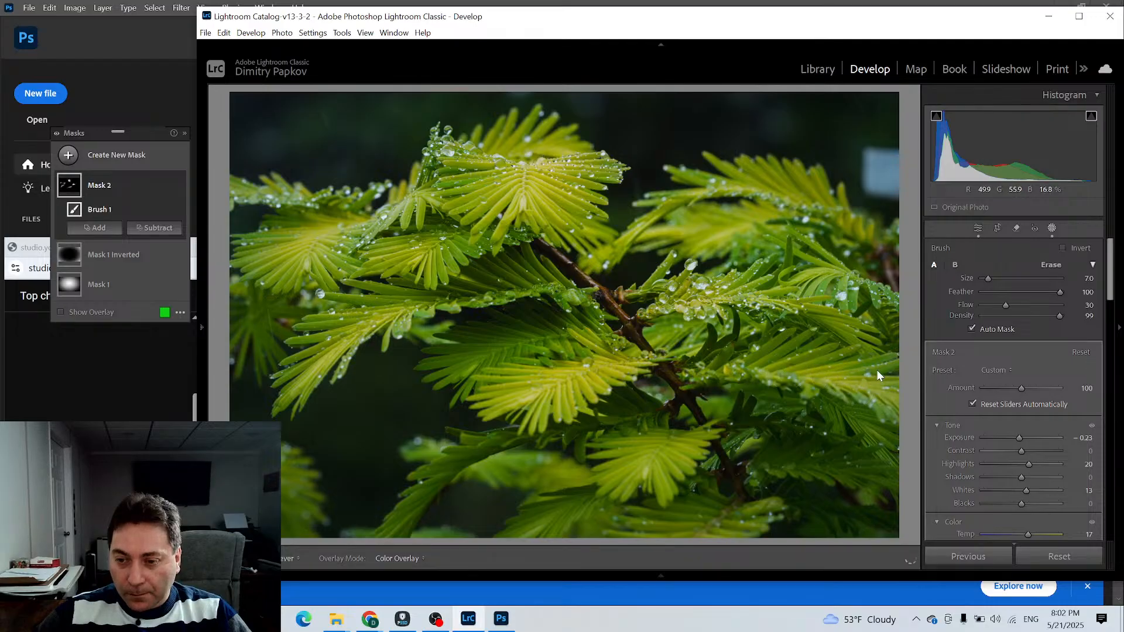
mouse_move(808, 275)
mouse_down()
mouse_move(817, 280)
mouse_move(782, 281)
mouse_move(791, 294)
mouse_up()
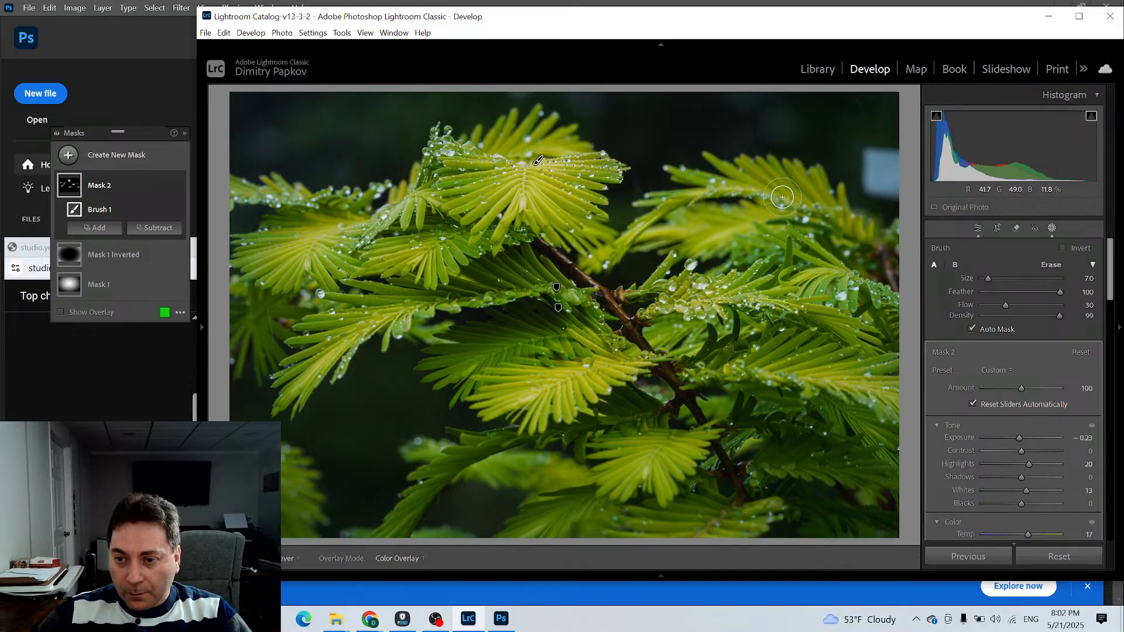
mouse_move(767, 185)
mouse_down()
mouse_move(732, 175)
mouse_move(738, 193)
mouse_up()
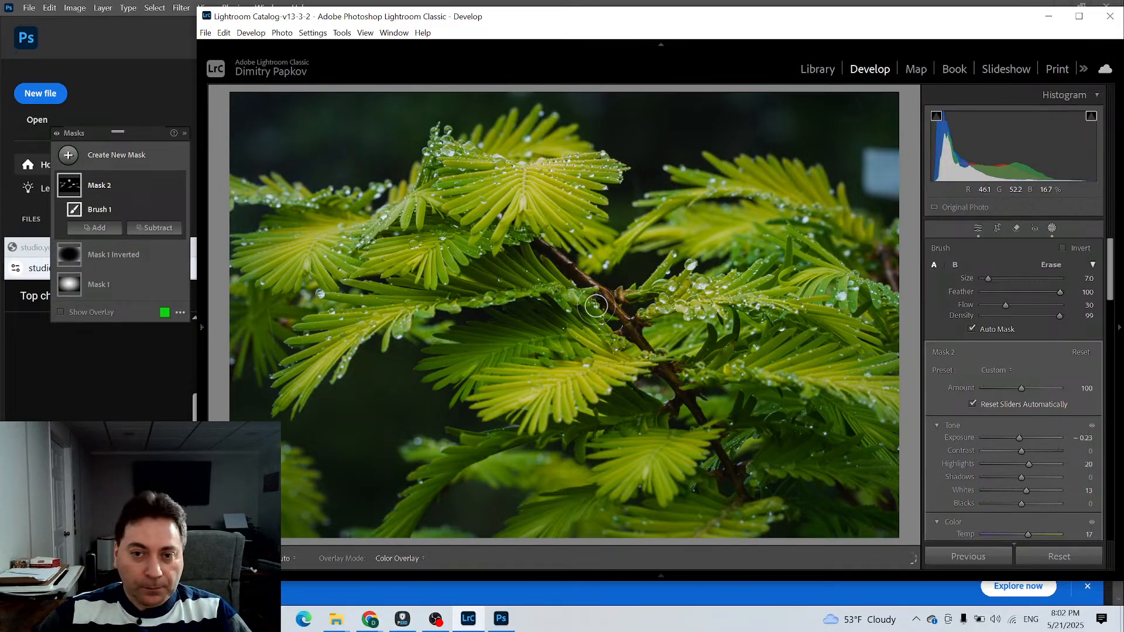
Create a new brush mask with exposure −0.56, blacks −17 and temperature −20
click(68, 157)
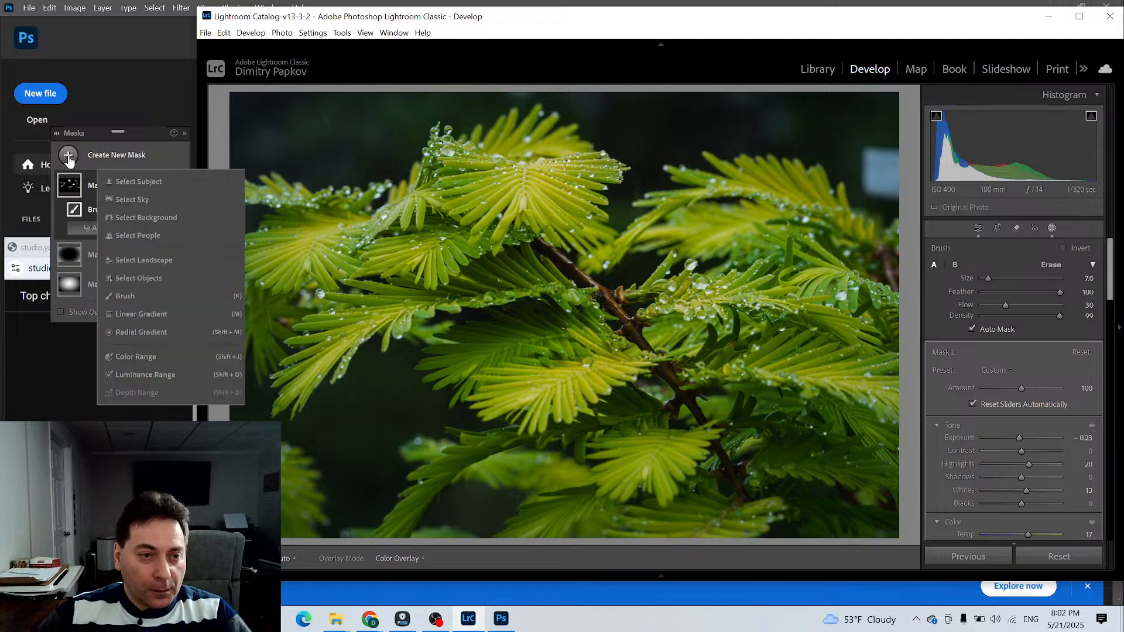
click(125, 296)
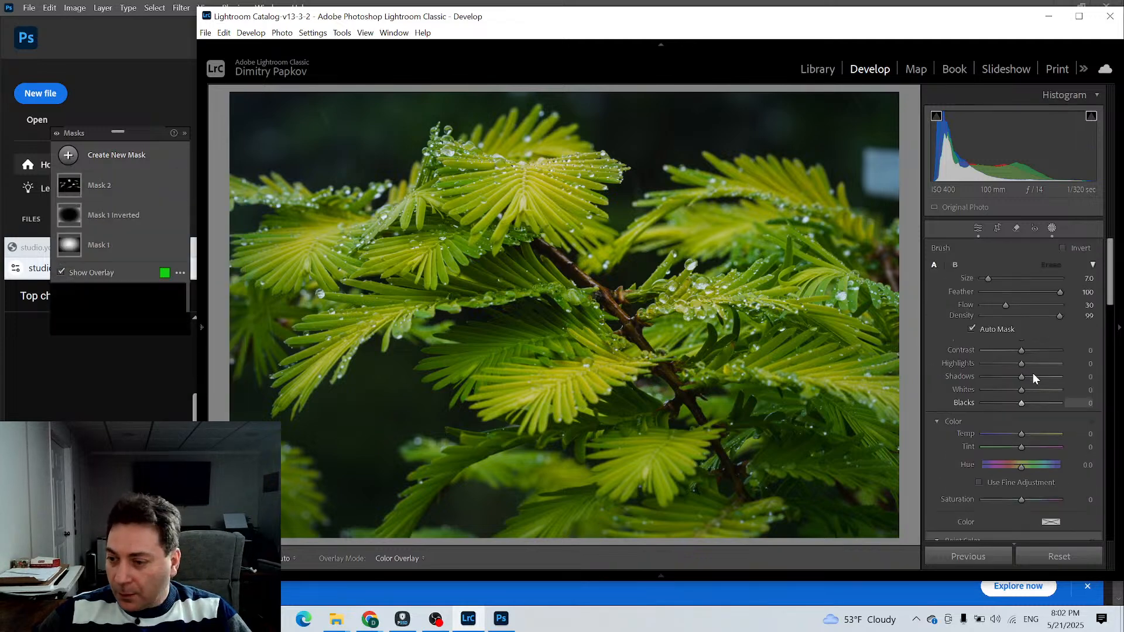
drag(1022, 506, 1014, 533)
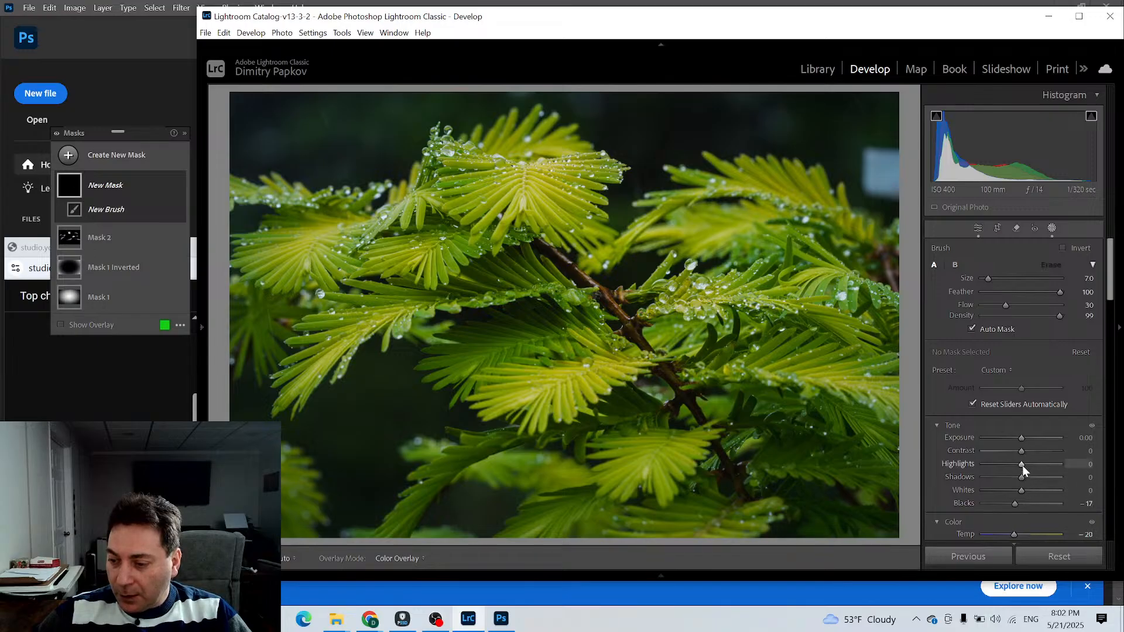
drag(1021, 439, 1015, 439)
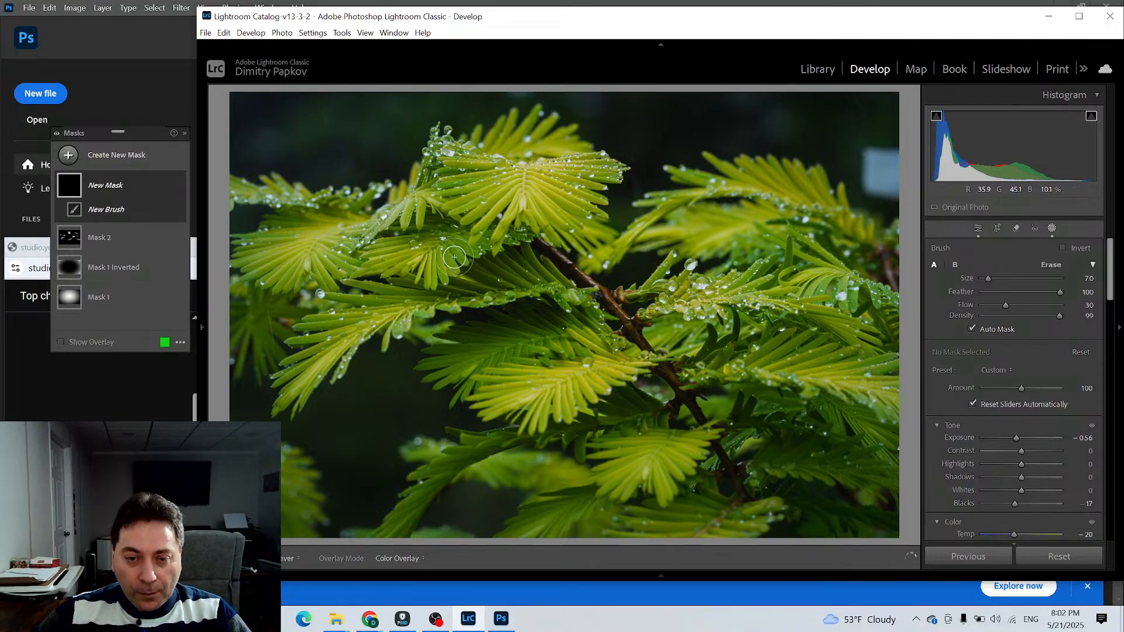
Paint the cool dark brush over shaded areas of the upper centre leaf and the fronds right of the branch, reducing the brush size to 6.0
drag(493, 207, 498, 188)
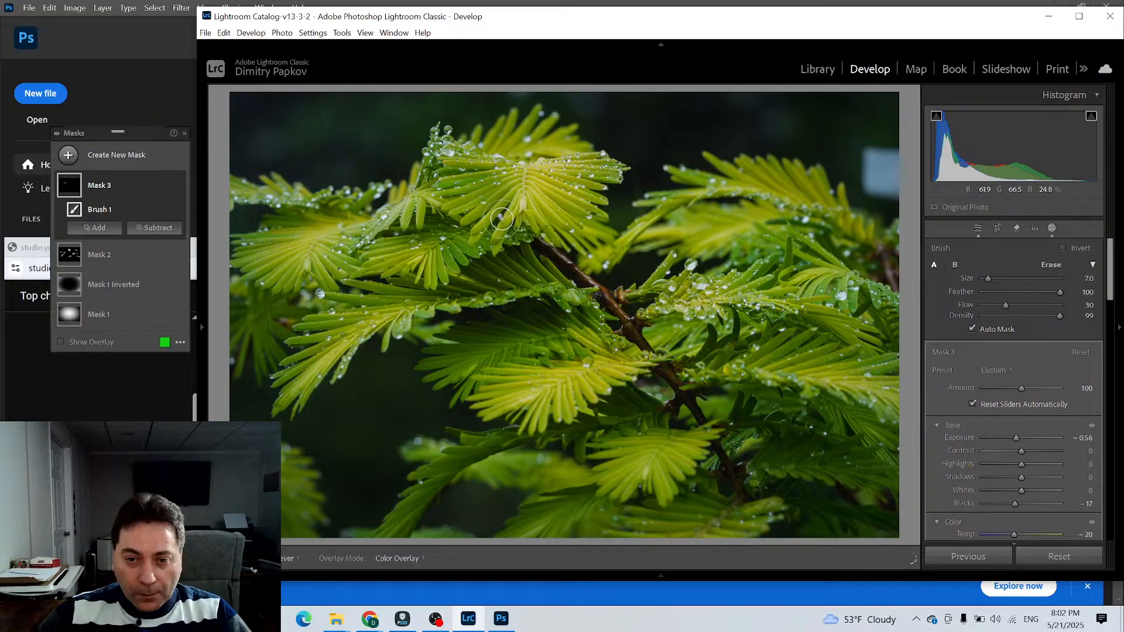
key(h)
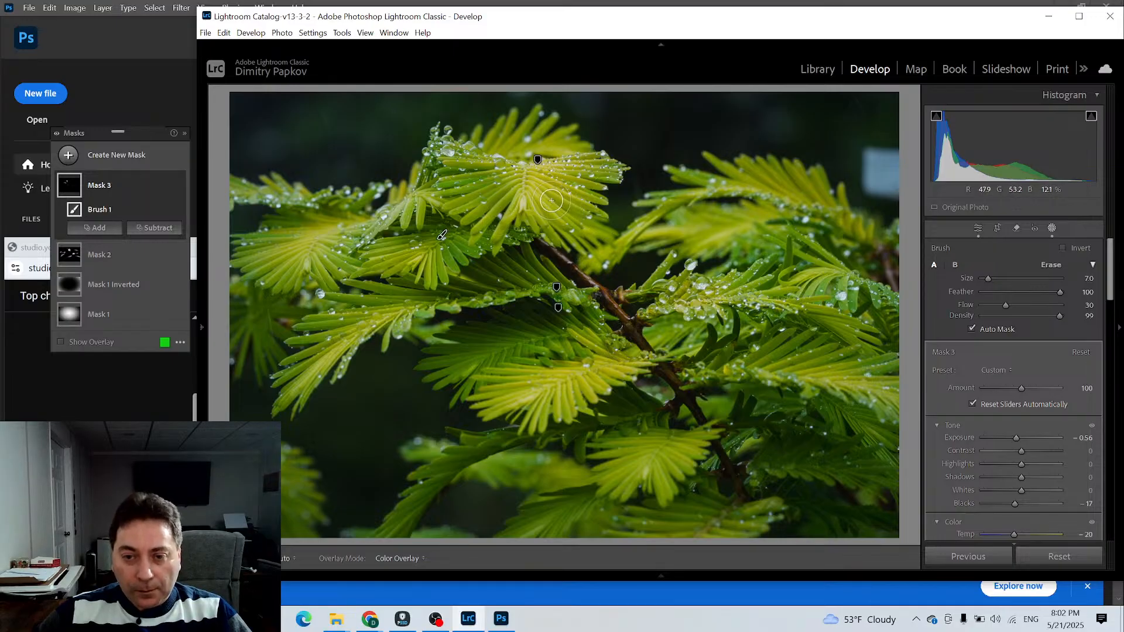
scroll(553, 202, down, 1)
key(h)
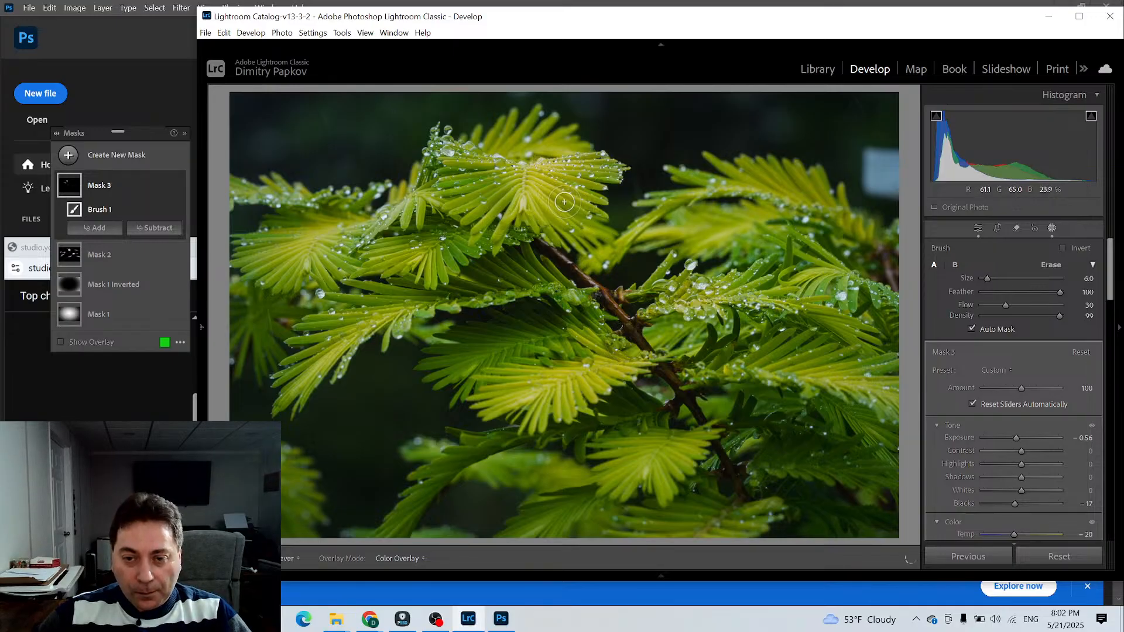
key(h)
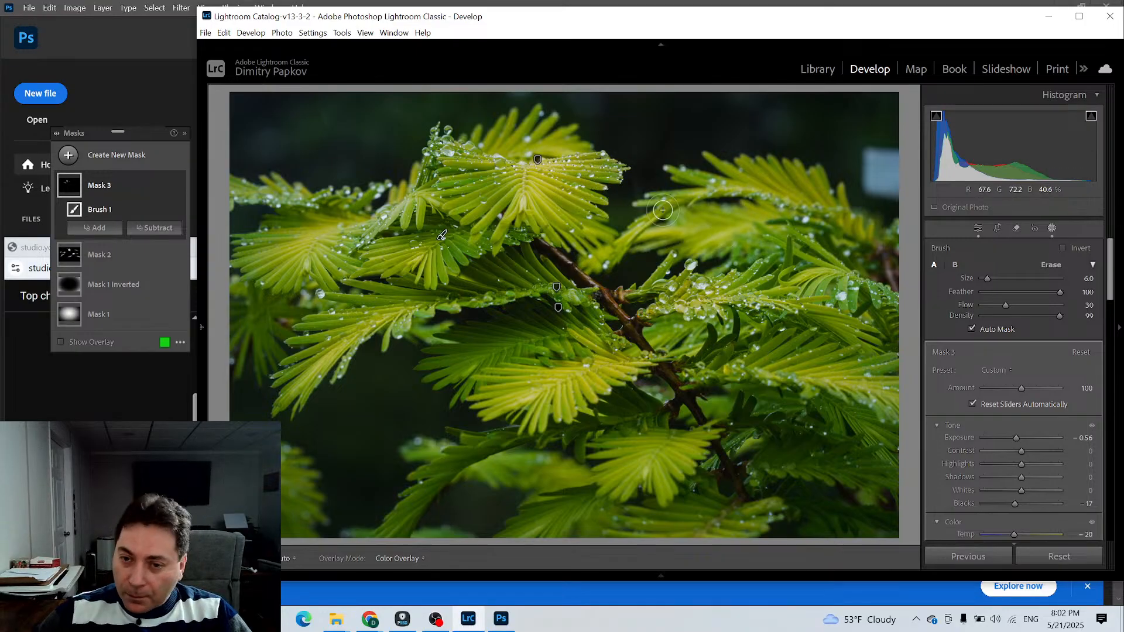
key(h)
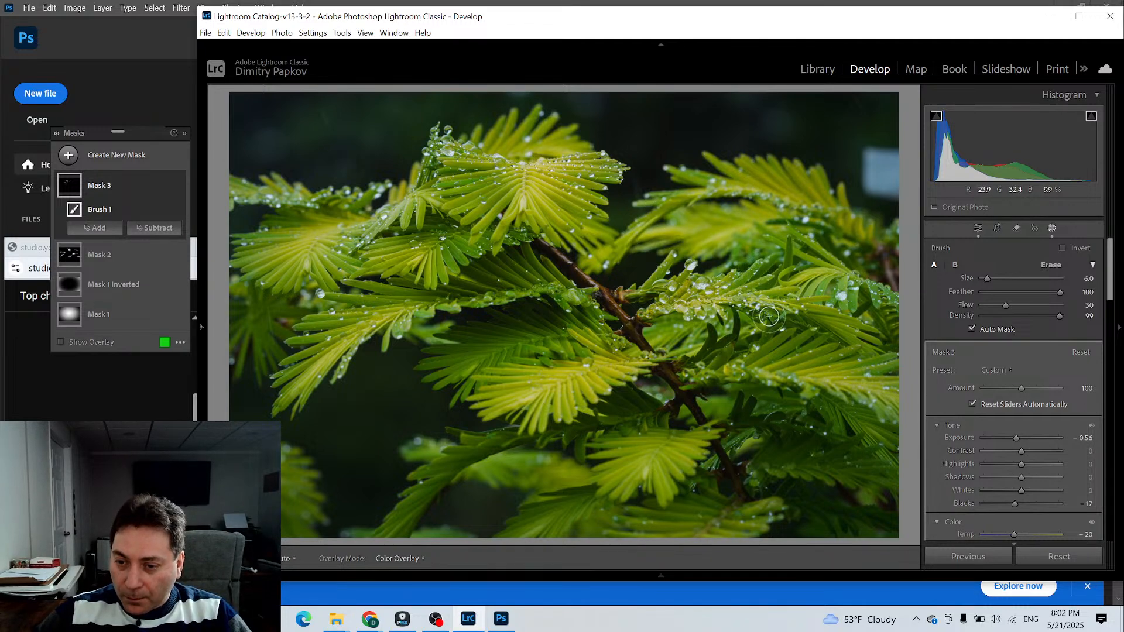
key(h)
drag(850, 330, 839, 340)
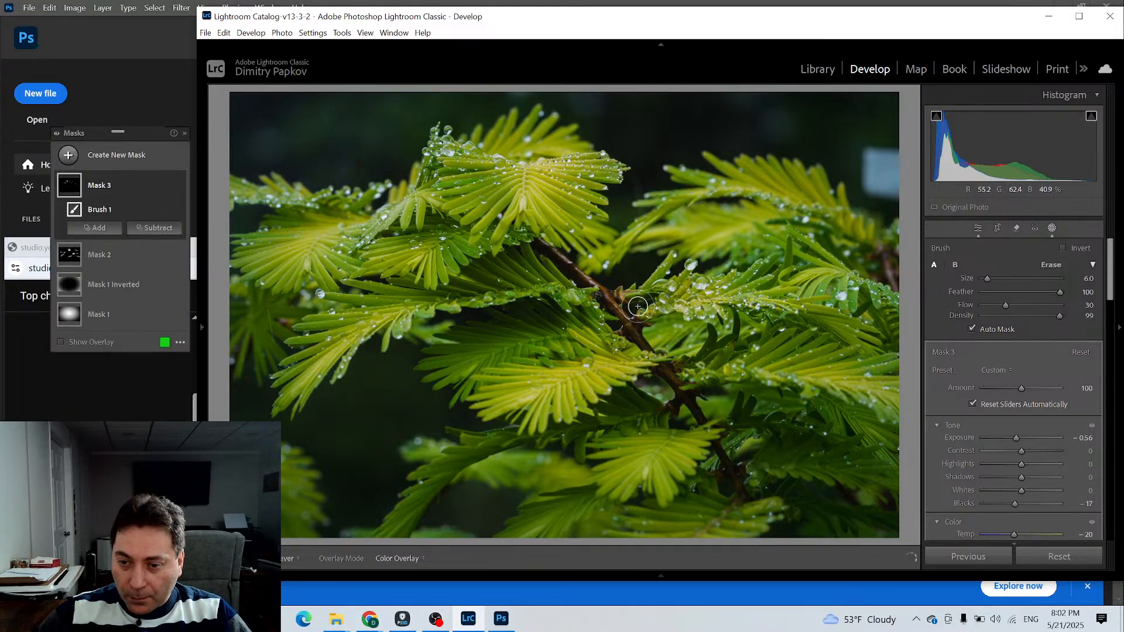
Paint the cool dark brush over shaded parts of the left fronds, the upper right fronds and the lower centre leaf
drag(471, 330, 451, 323)
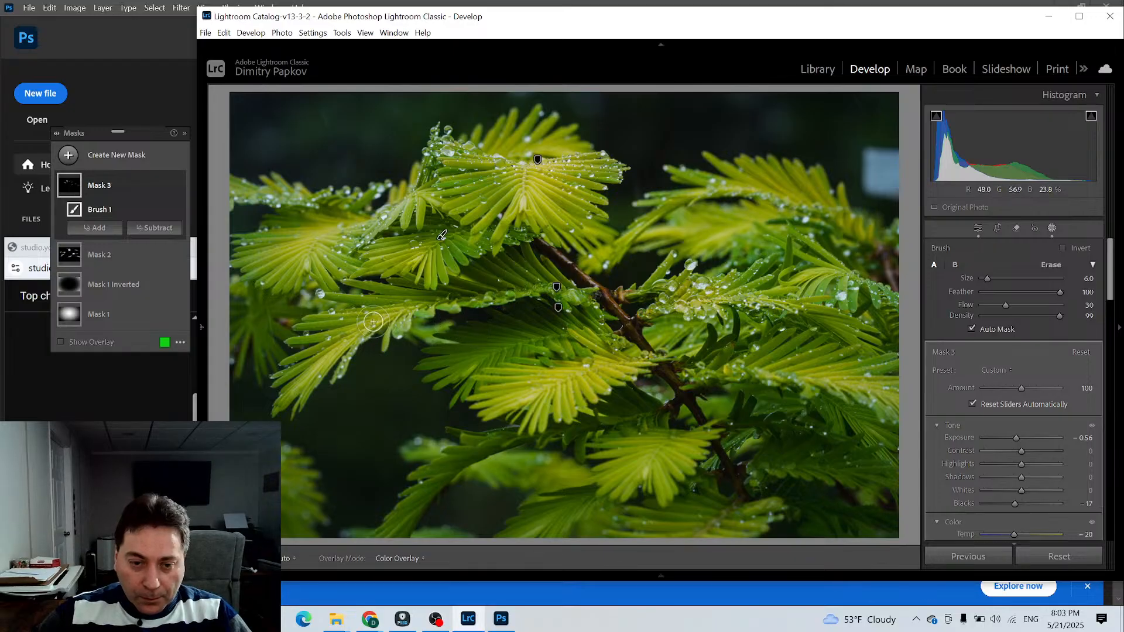
key(h)
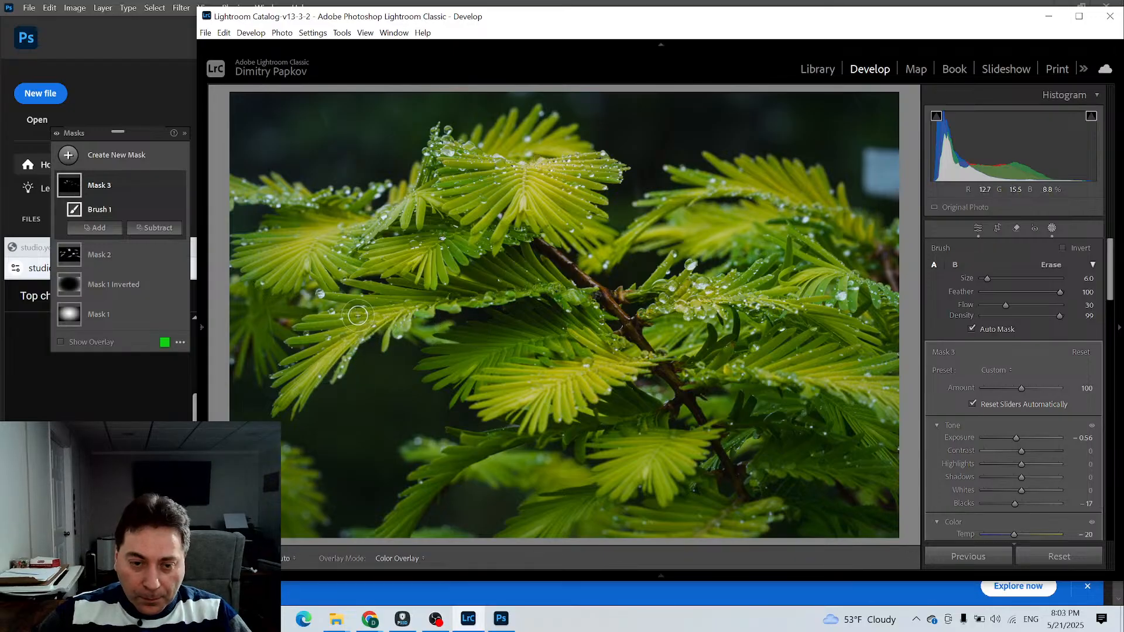
mouse_move(358, 316)
mouse_down()
mouse_move(307, 326)
mouse_move(350, 320)
mouse_move(318, 339)
mouse_up()
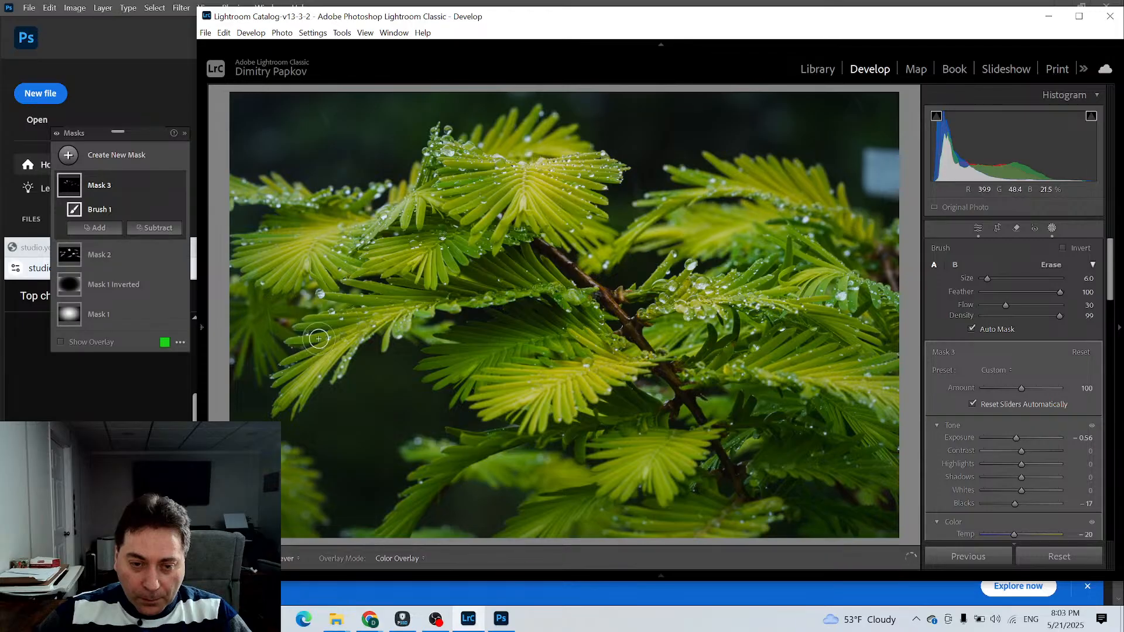
key(h)
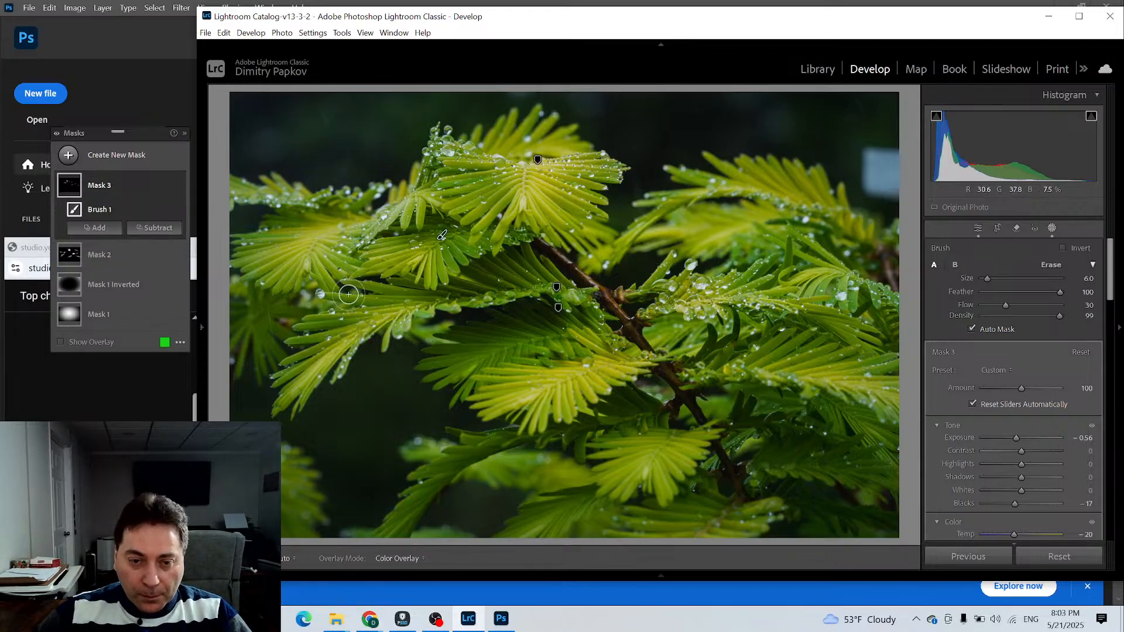
key(h)
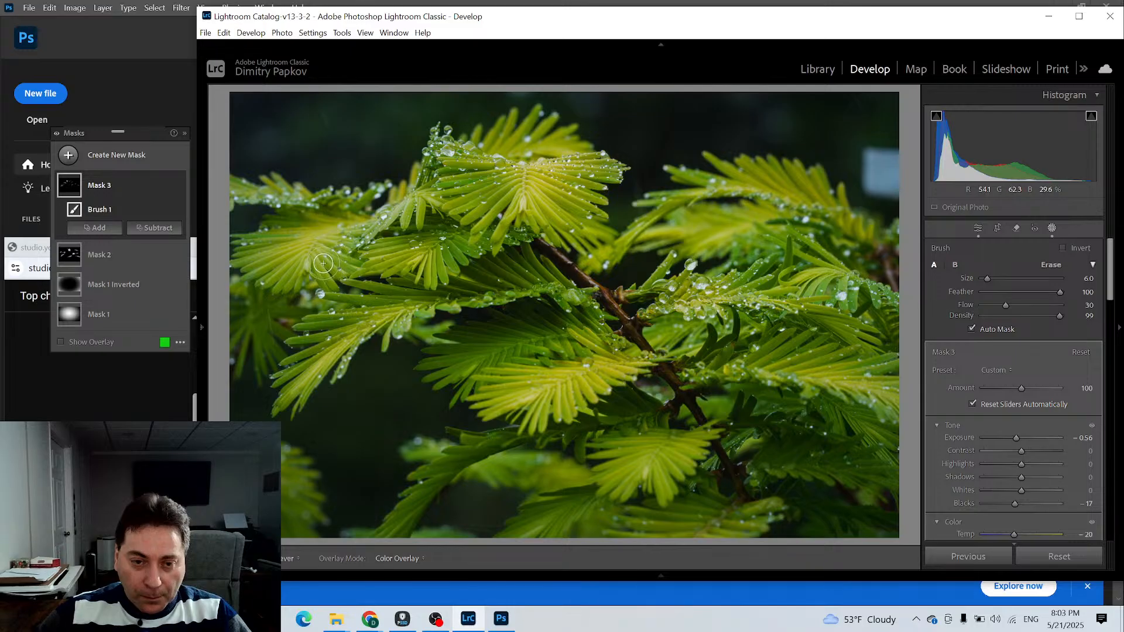
drag(323, 264, 341, 252)
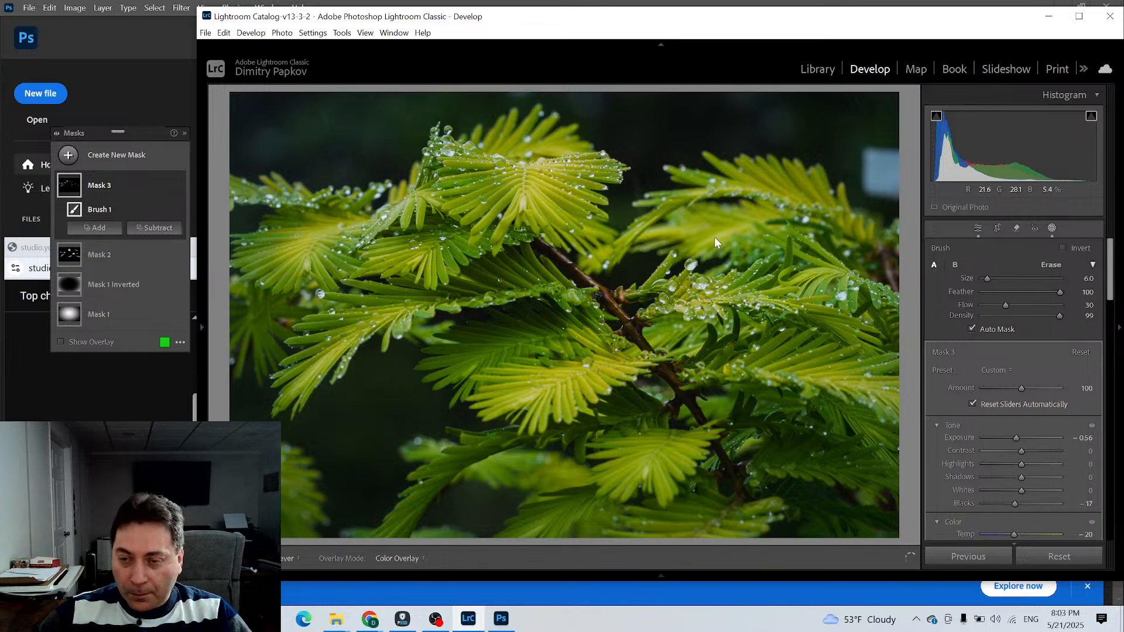
mouse_move(686, 187)
mouse_down()
mouse_move(841, 191)
mouse_move(719, 166)
mouse_move(898, 238)
mouse_move(832, 204)
mouse_move(874, 243)
mouse_move(843, 218)
mouse_move(837, 230)
mouse_move(749, 227)
mouse_move(692, 246)
mouse_move(703, 229)
mouse_move(689, 234)
mouse_move(718, 232)
mouse_move(665, 236)
mouse_move(727, 217)
mouse_up()
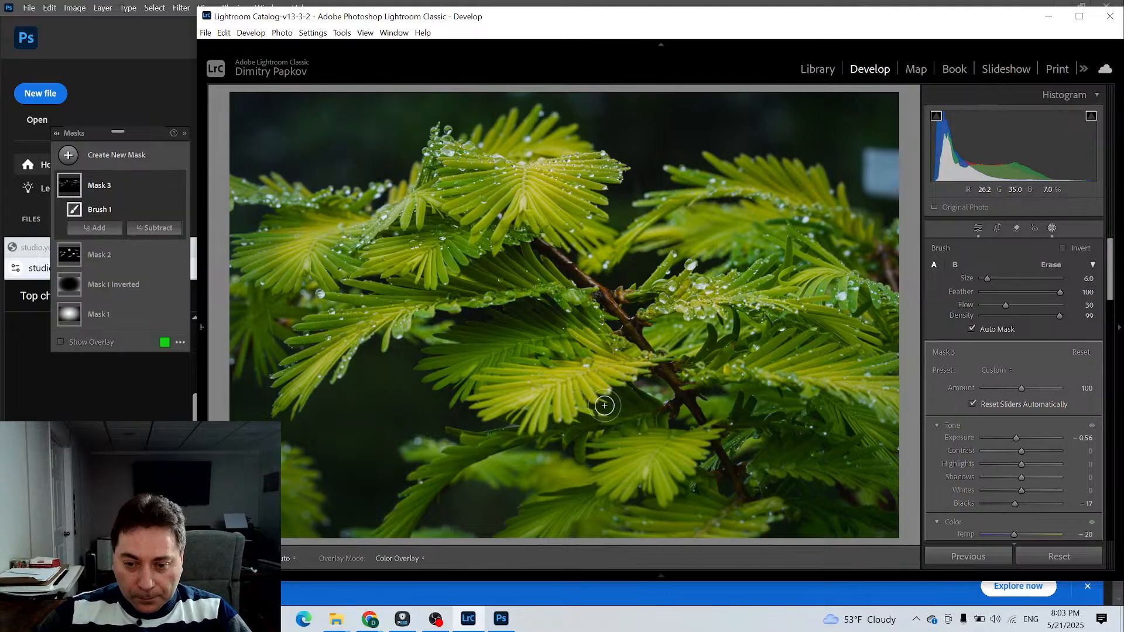
mouse_move(588, 374)
mouse_down()
mouse_move(534, 401)
mouse_move(602, 386)
mouse_move(567, 409)
mouse_up()
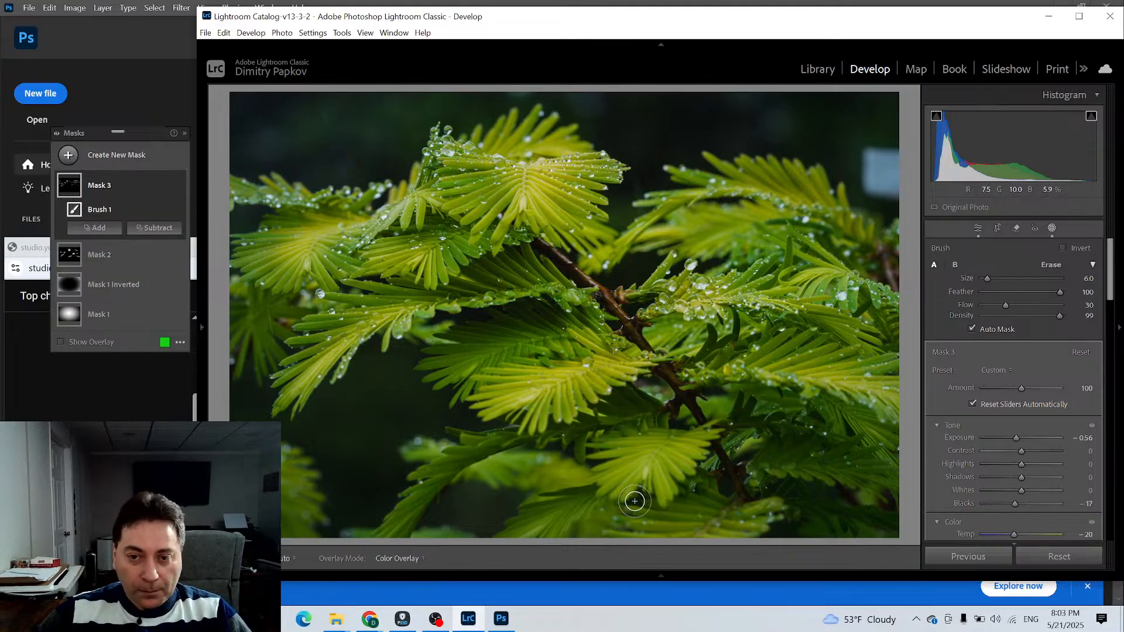
Reselect Mask 2 and extend its warm highlight brushing over the lower centre leaf and the fronds right of the branch
click(64, 259)
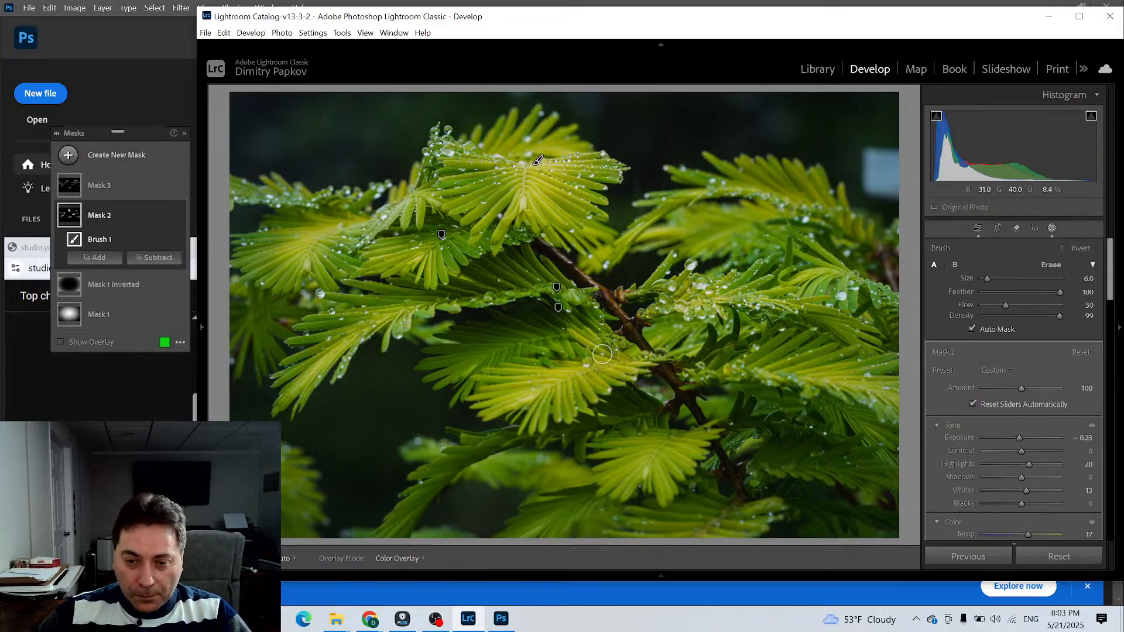
key(h)
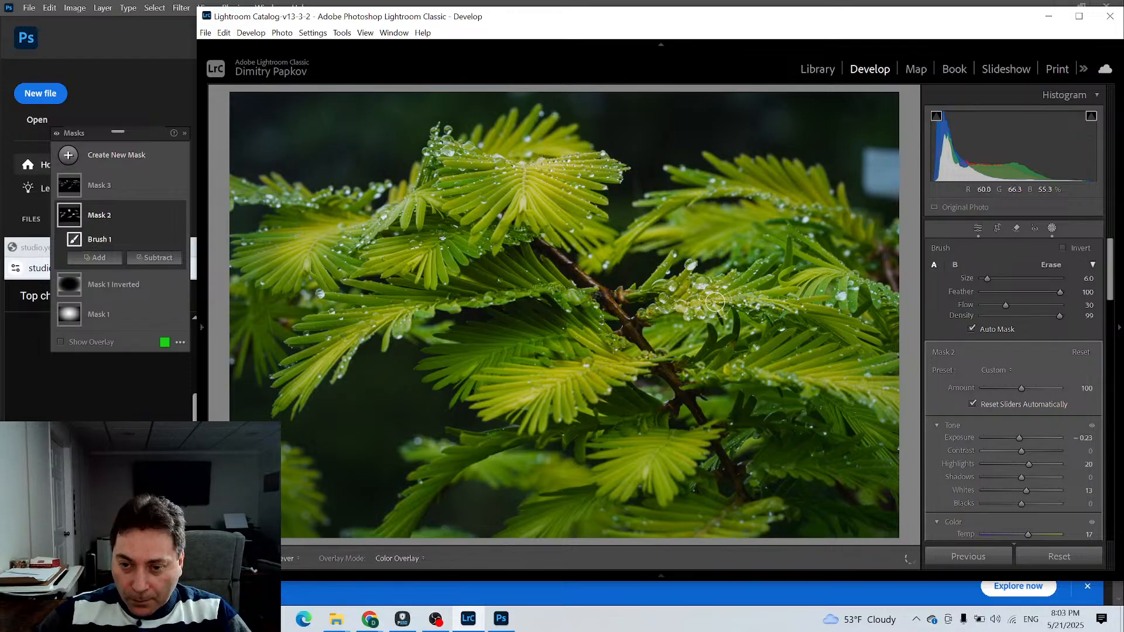
key(h)
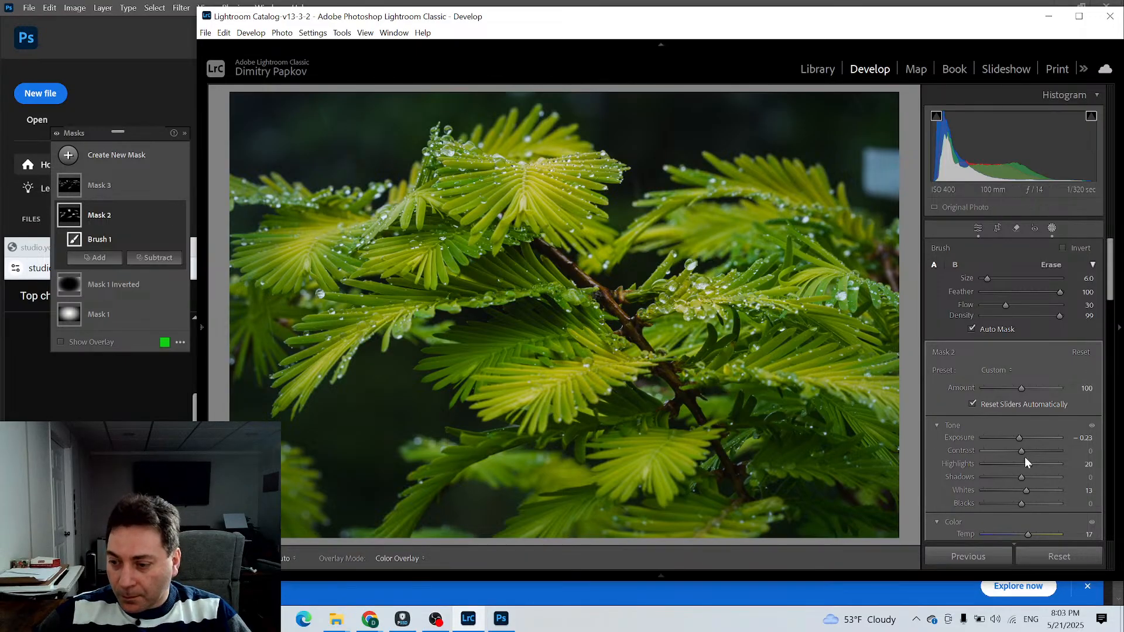
Create another brush mask with contrast 17 and blacks −26, and paint it over the droplet-covered frond right of the branch
click(69, 159)
click(124, 296)
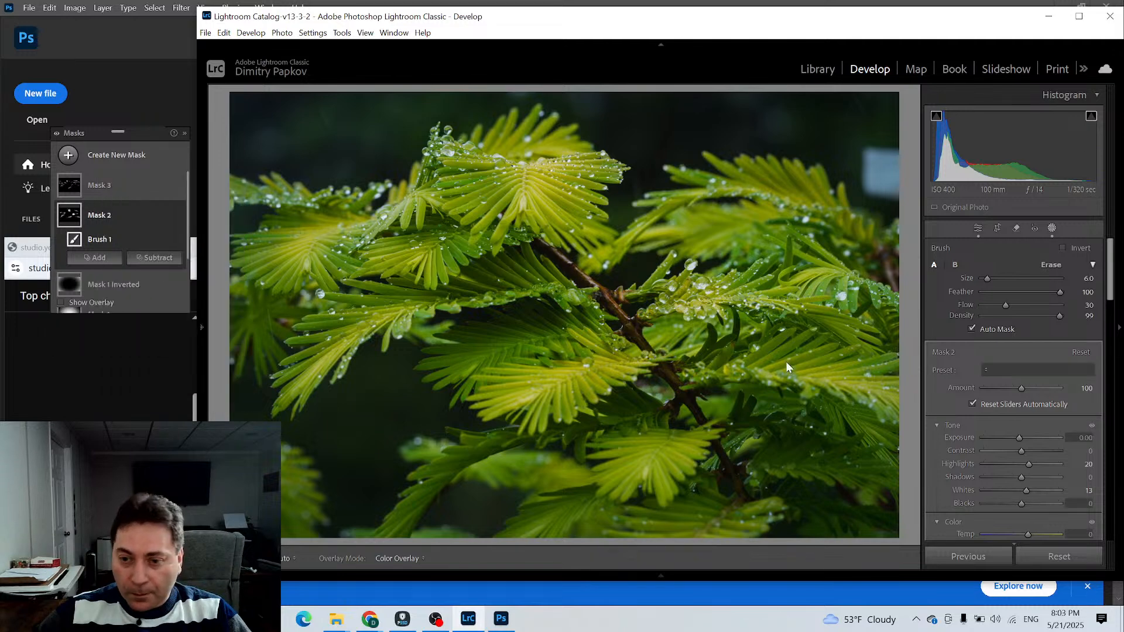
key(o)
click(1026, 451)
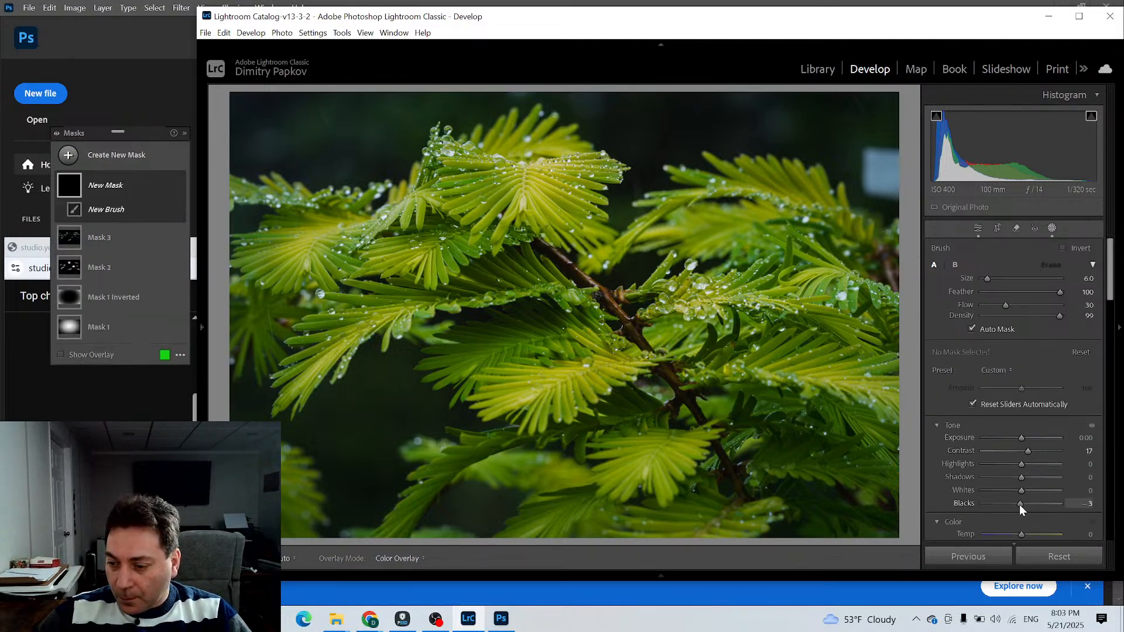
drag(1020, 505, 1011, 505)
mouse_move(697, 291)
mouse_down()
mouse_move(682, 261)
mouse_move(673, 282)
mouse_move(700, 291)
mouse_move(686, 305)
mouse_move(694, 309)
mouse_move(678, 297)
mouse_move(730, 292)
mouse_move(717, 279)
mouse_move(705, 281)
mouse_move(727, 296)
mouse_move(718, 300)
mouse_move(724, 292)
mouse_move(687, 290)
mouse_move(699, 307)
mouse_move(815, 301)
mouse_up()
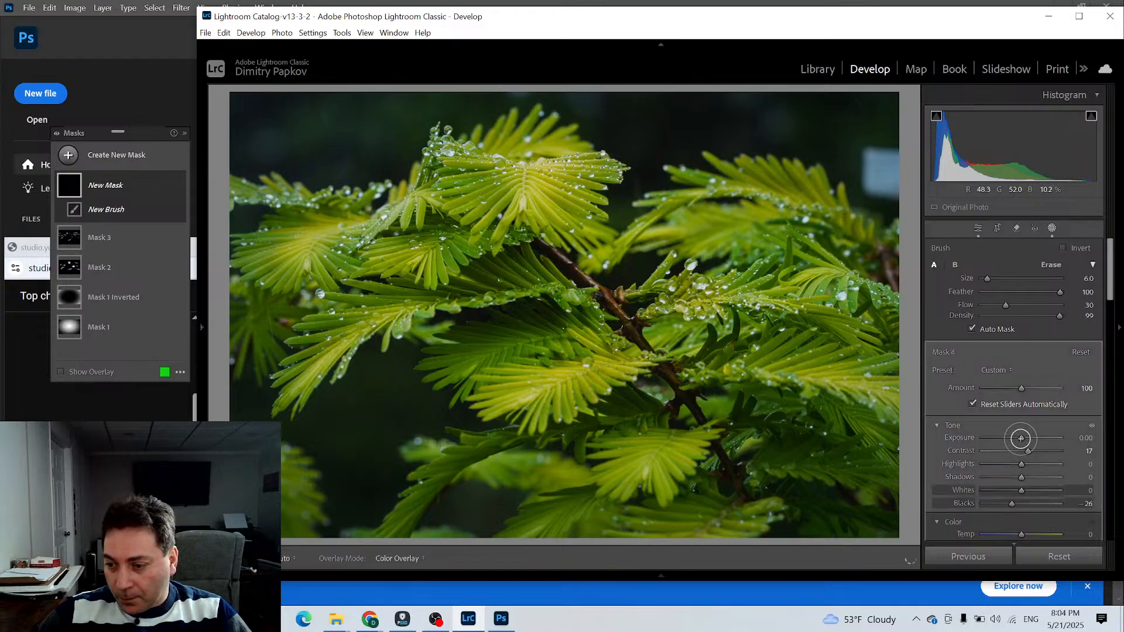
Set Mask 4's exposure to 0.33, temperature to 10, whites to 14 and highlights to −19
drag(1022, 439, 1025, 438)
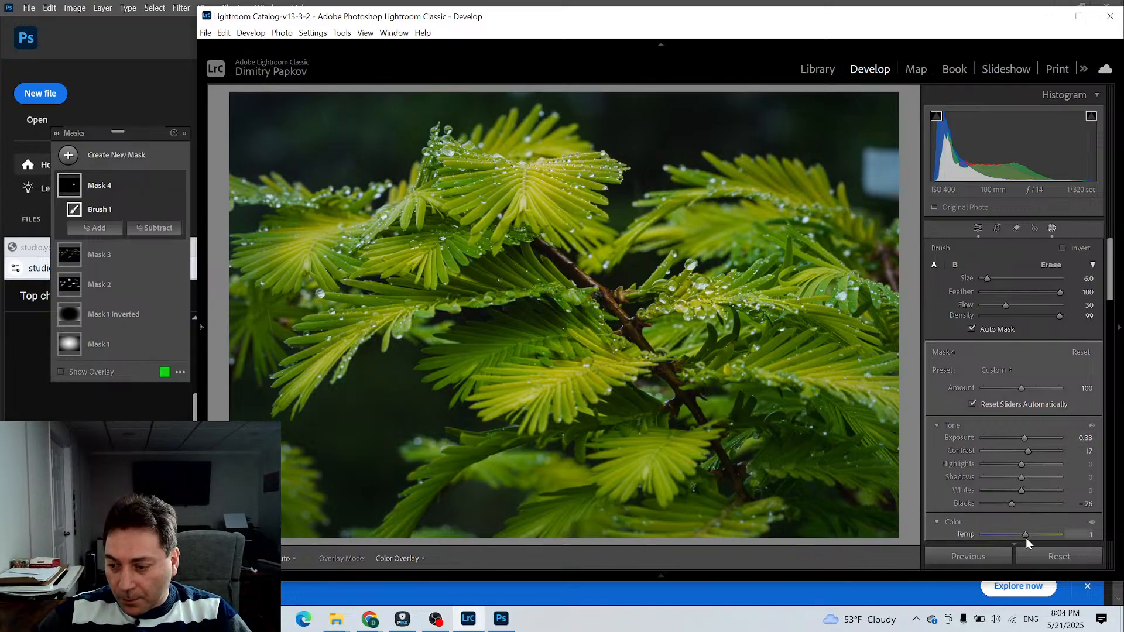
mouse_move(1028, 539)
mouse_down()
mouse_move(1009, 536)
mouse_move(1024, 536)
mouse_up()
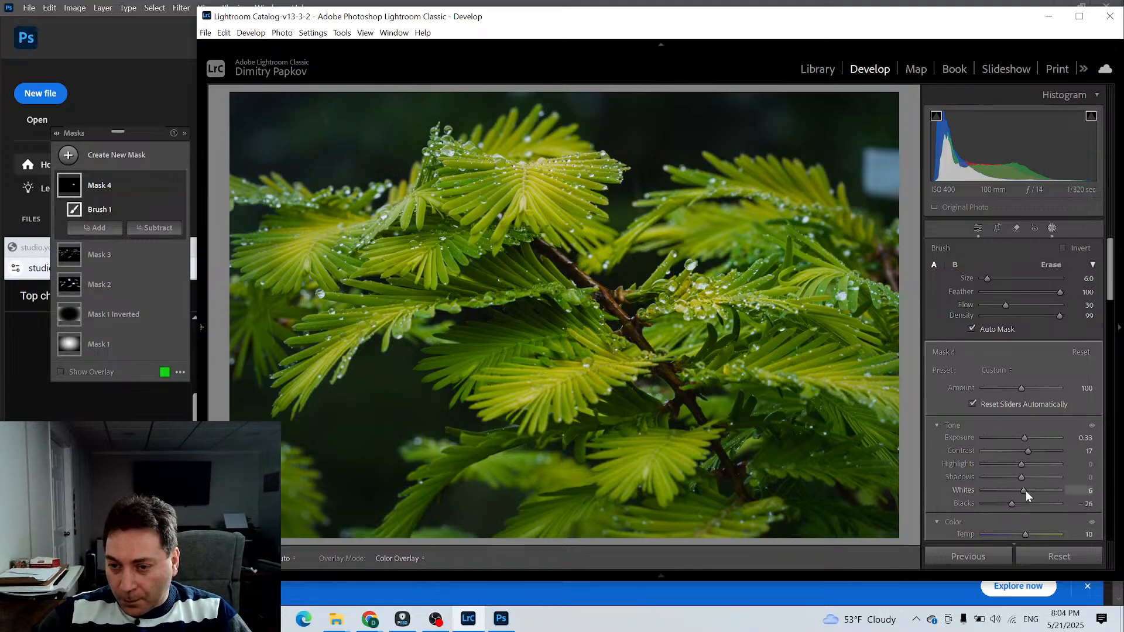
drag(1025, 495, 1006, 460)
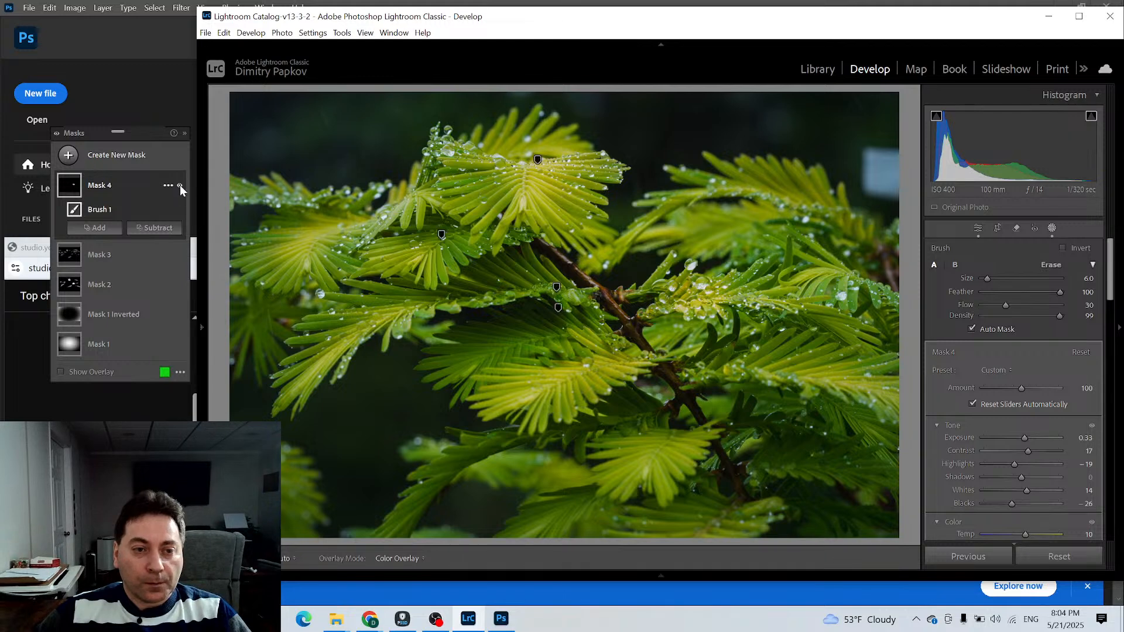
Hide and show Mask 4 repeatedly to compare the photo with and without its effect
click(178, 185)
click(179, 185)
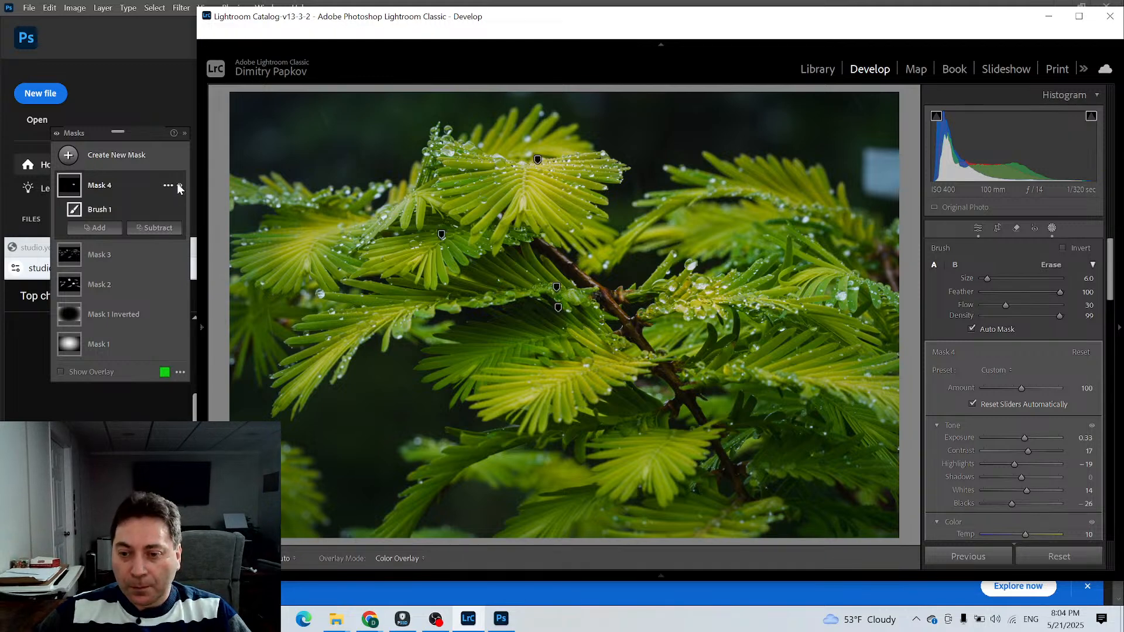
click(178, 185)
click(178, 185)
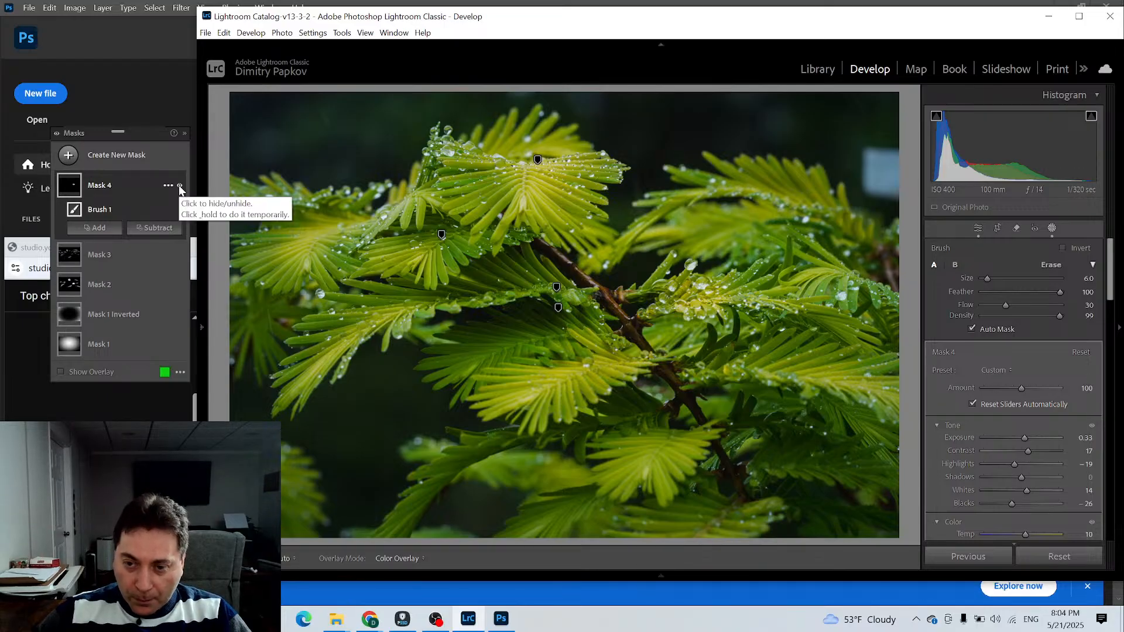
Set Mask 4's shadows to −49 and paint it over the droplets on the upper centre leaf and the upper left frond
drag(1018, 477, 999, 478)
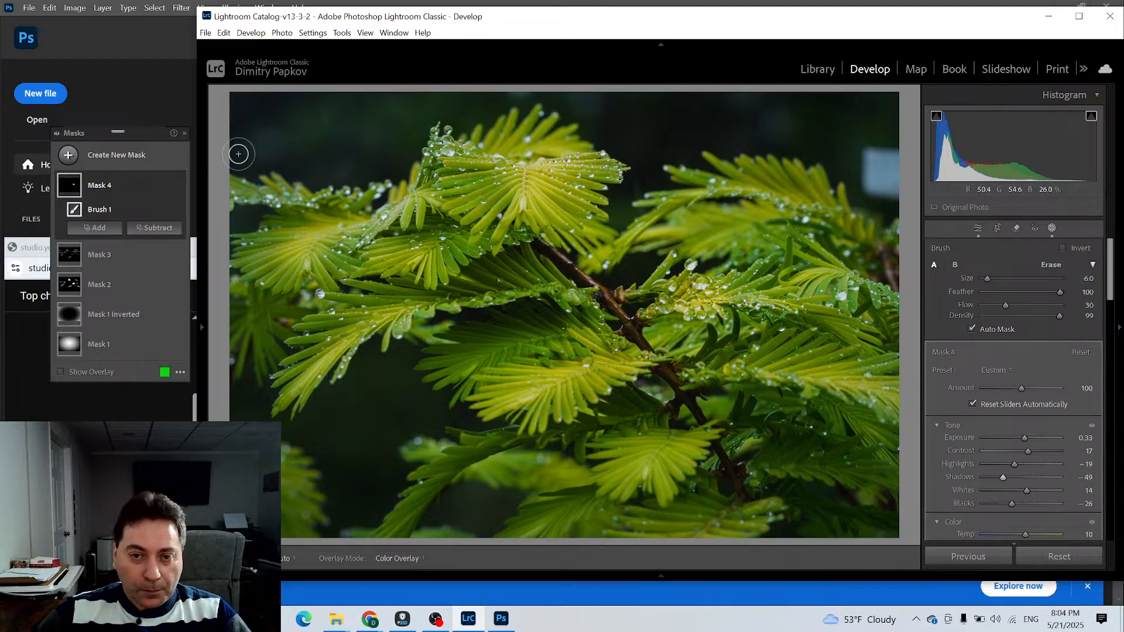
mouse_move(443, 136)
mouse_down()
mouse_move(458, 145)
mouse_move(445, 148)
mouse_move(630, 171)
mouse_move(519, 162)
mouse_up()
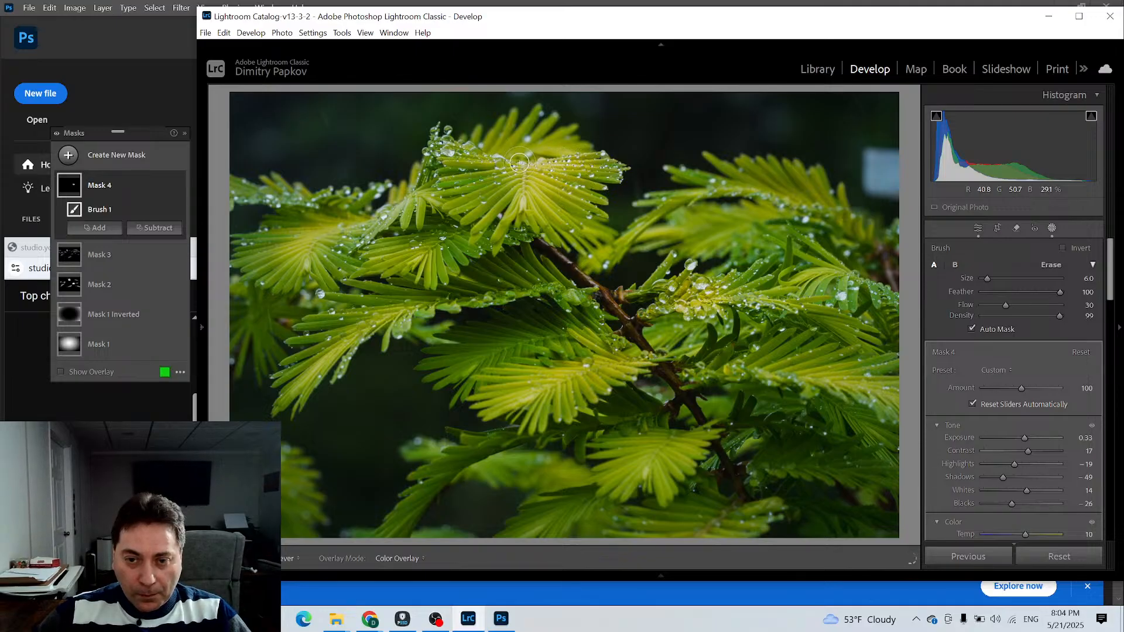
drag(581, 185, 585, 188)
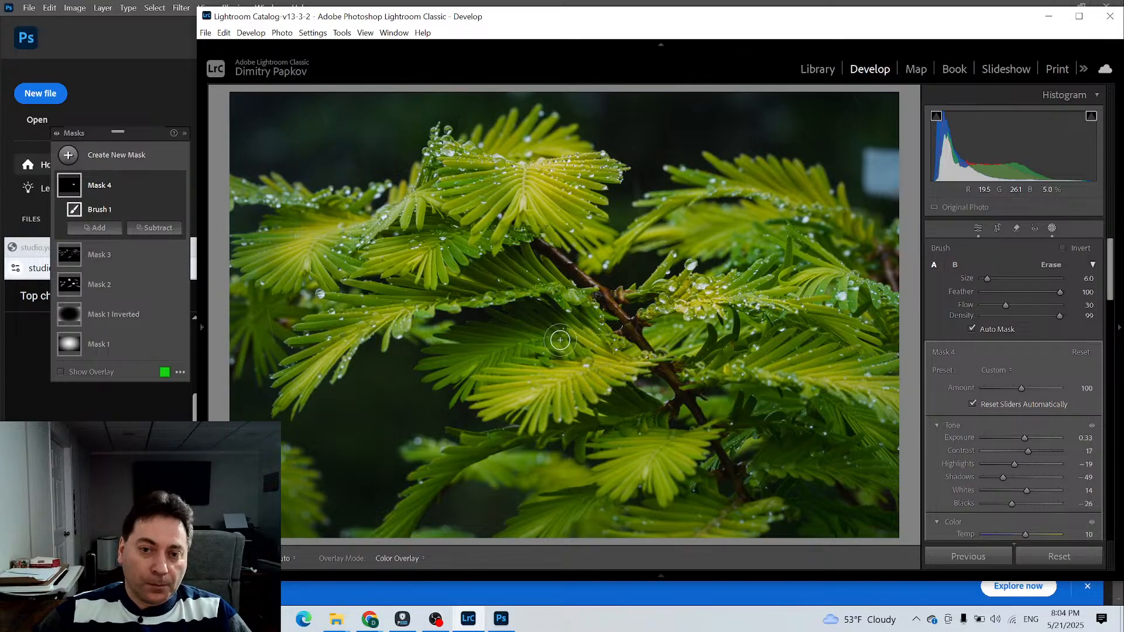
drag(381, 216, 385, 218)
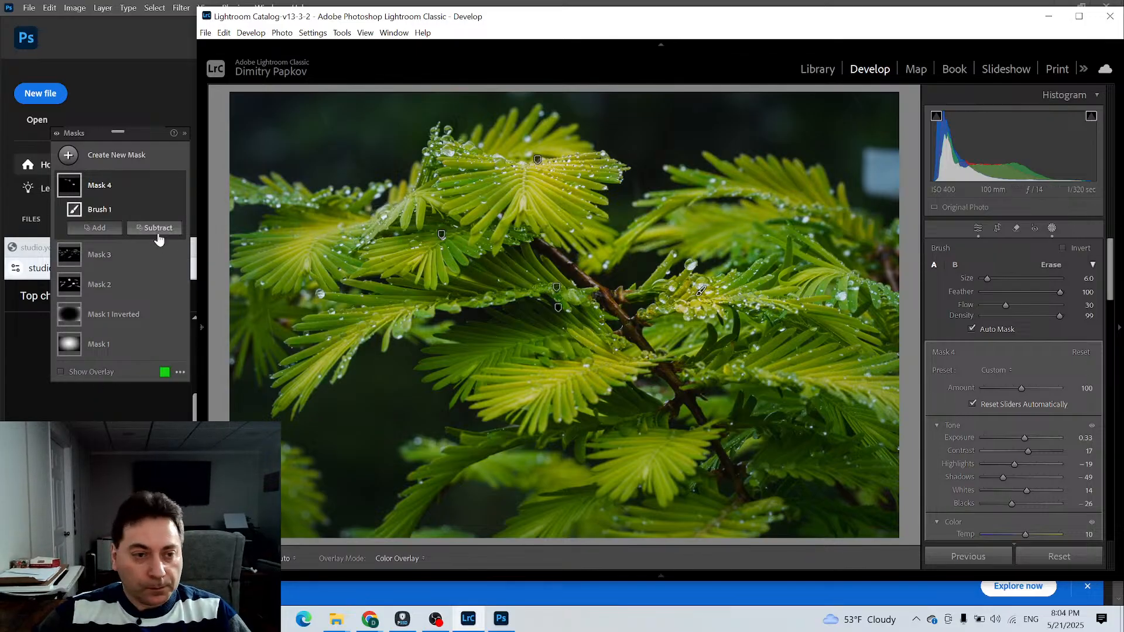
Hide and show Mask 3 to compare the photo with and without its cool dark brushing
click(180, 255)
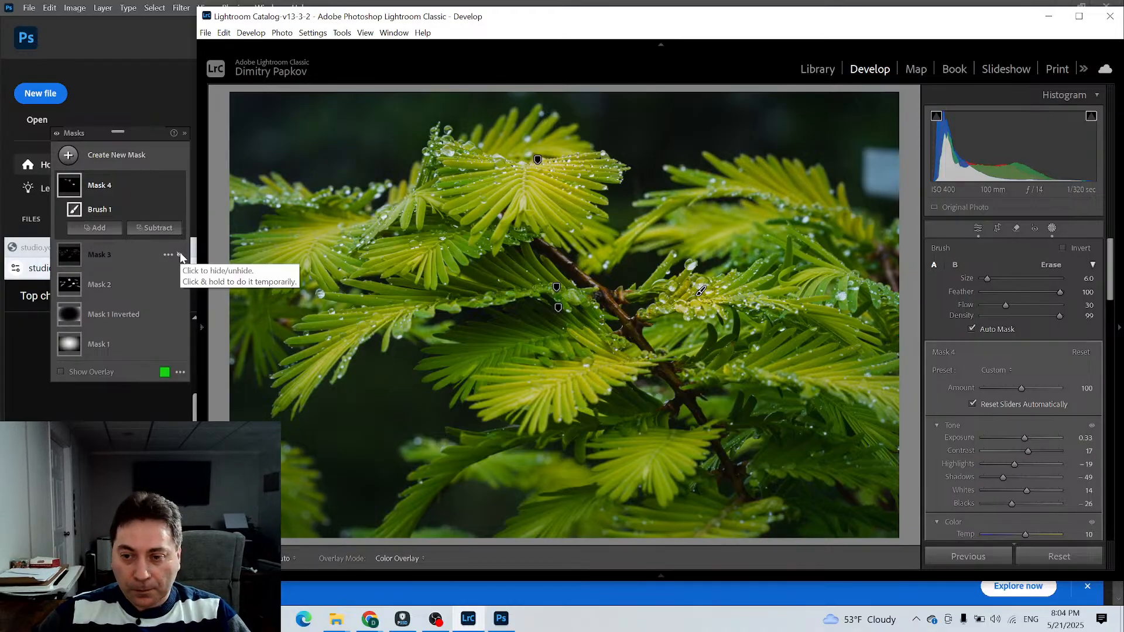
click(179, 255)
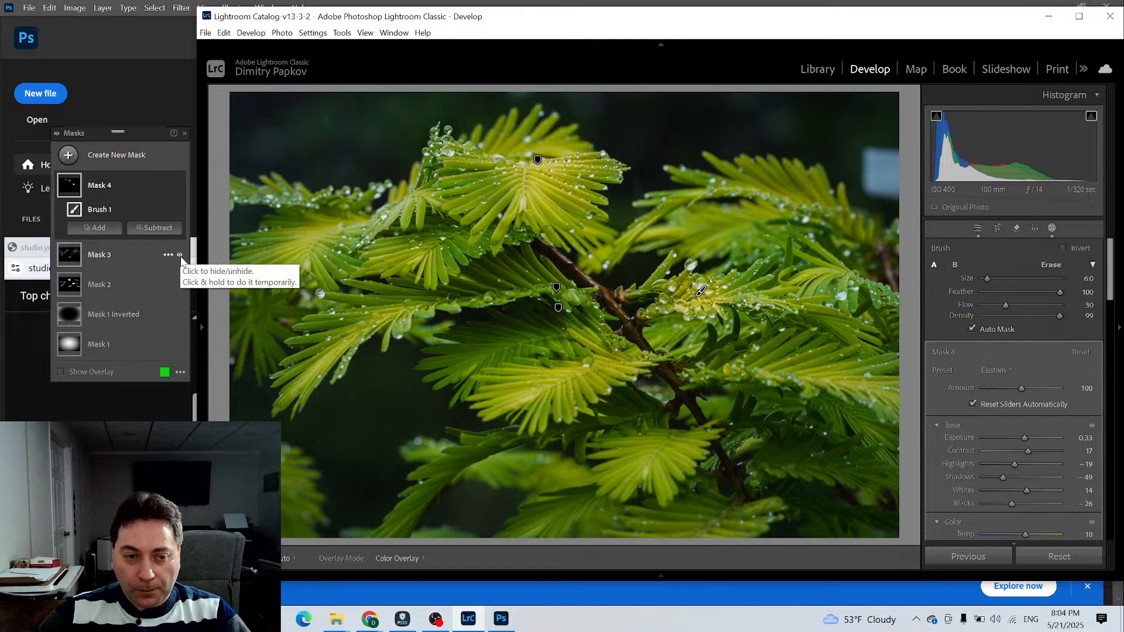
Toggle Mask 3's visibility repeatedly to judge its effect, and select it to examine the photo with and without the mask pins
click(180, 255)
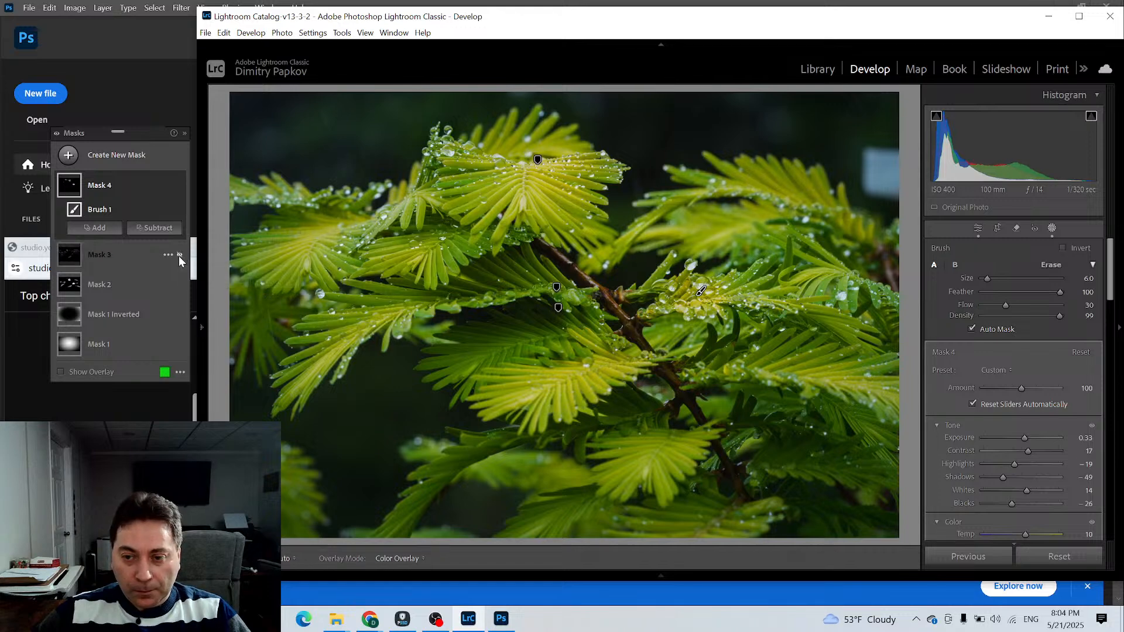
click(179, 256)
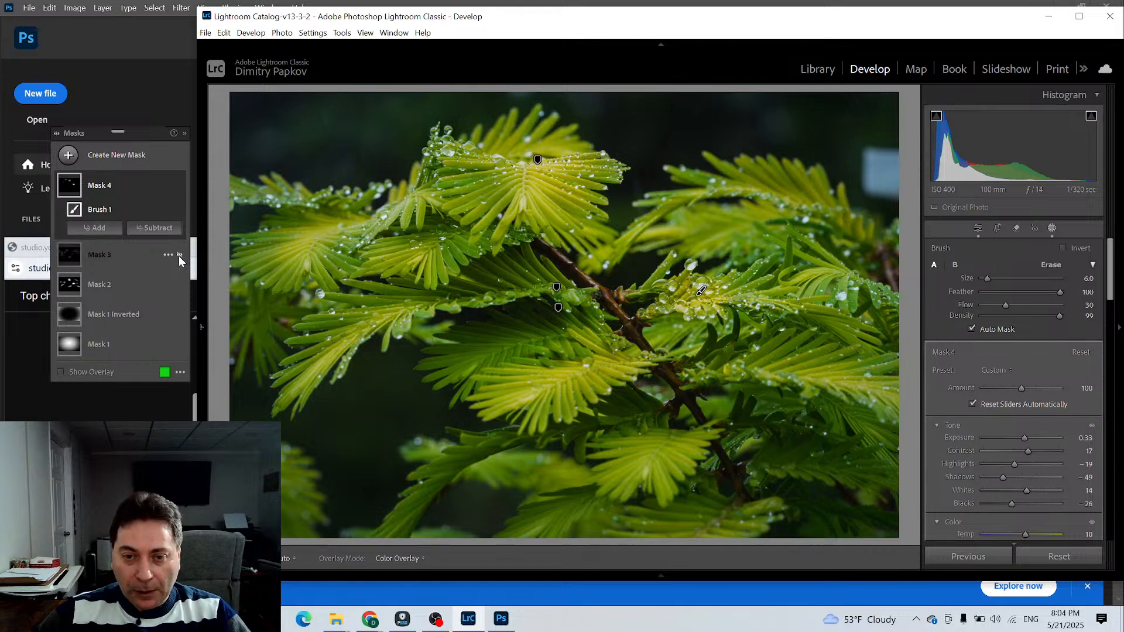
click(179, 255)
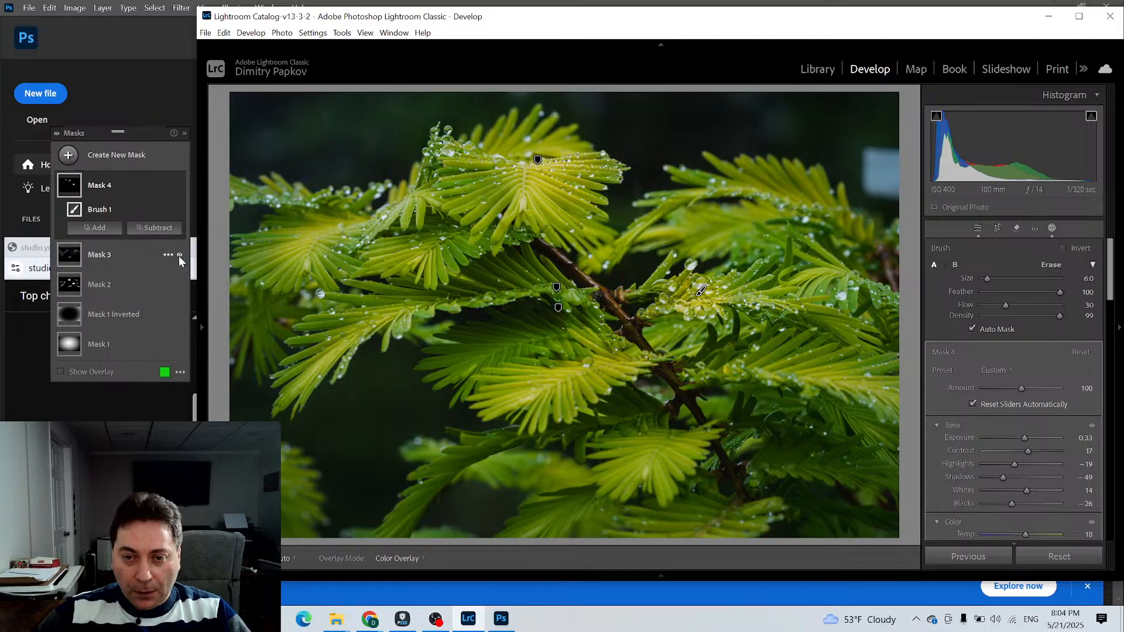
click(179, 256)
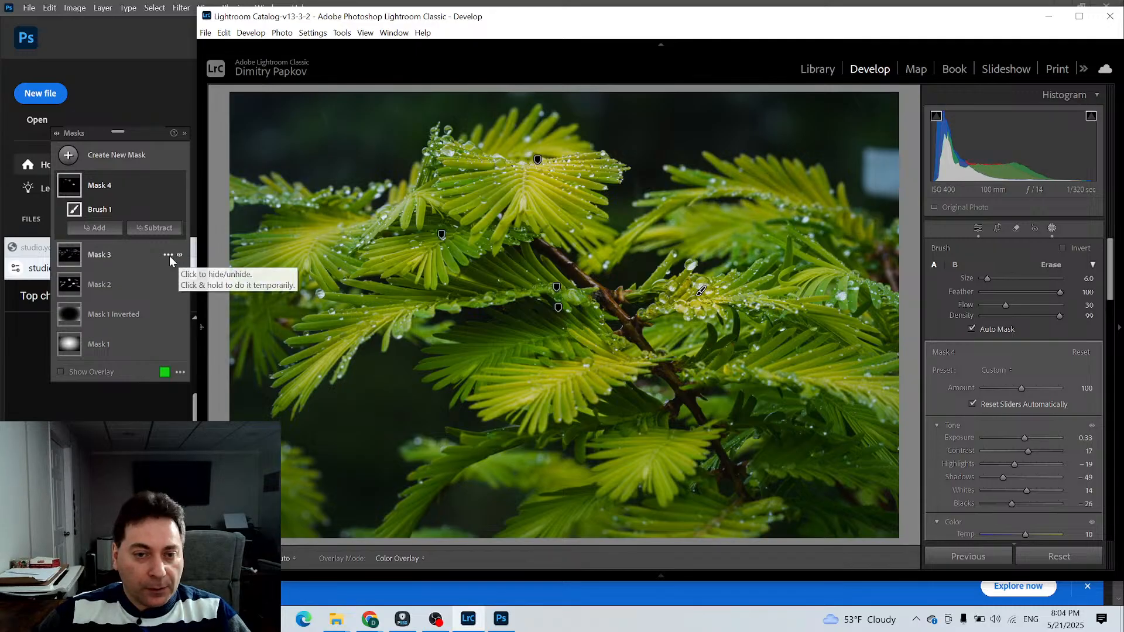
click(89, 264)
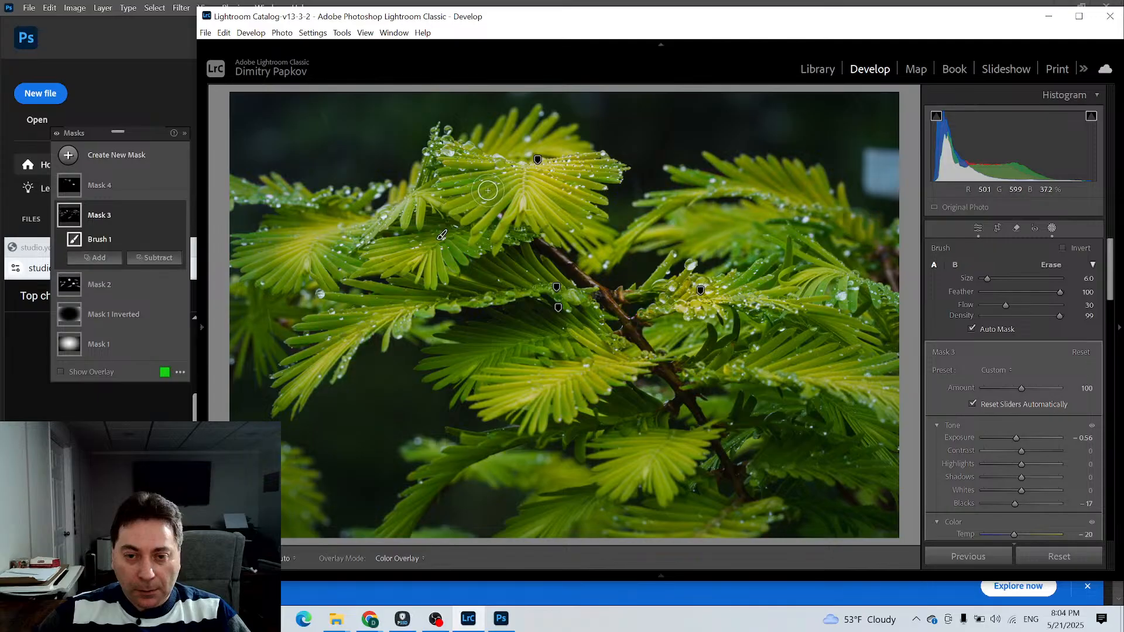
key(h)
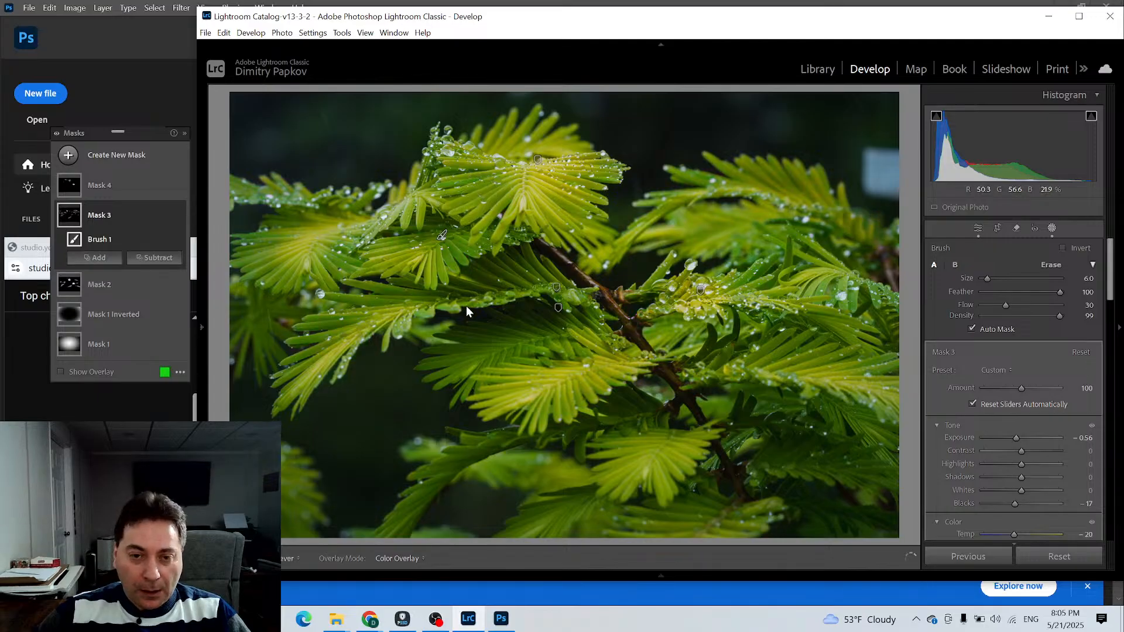
key(h)
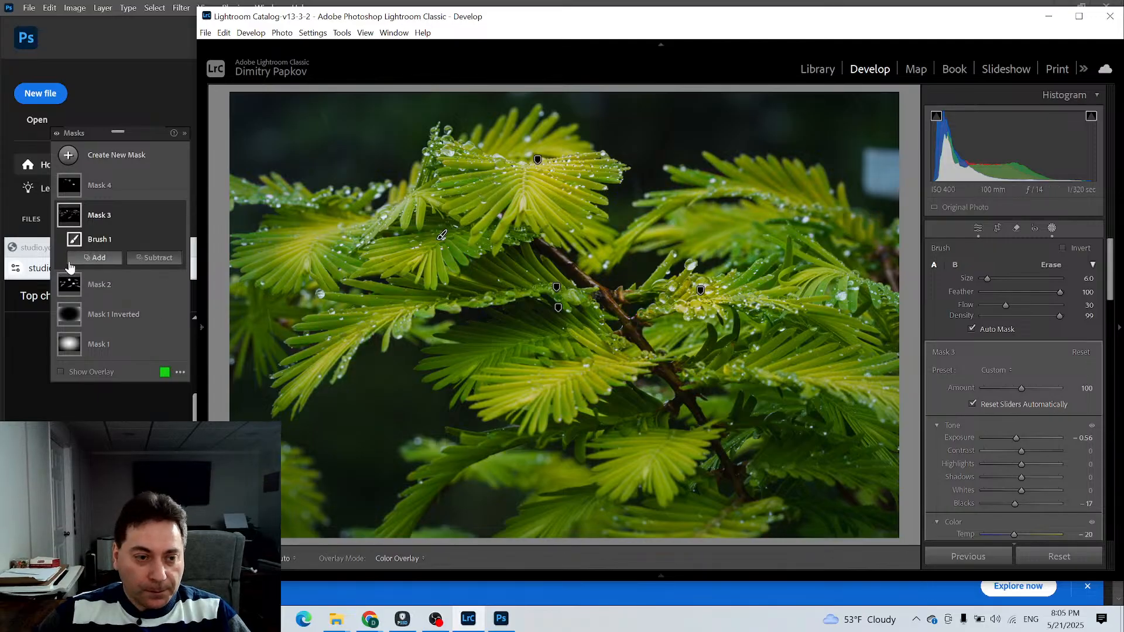
Select Mask 2 and toggle the mask pins to examine the brushed foliage without distraction
click(72, 291)
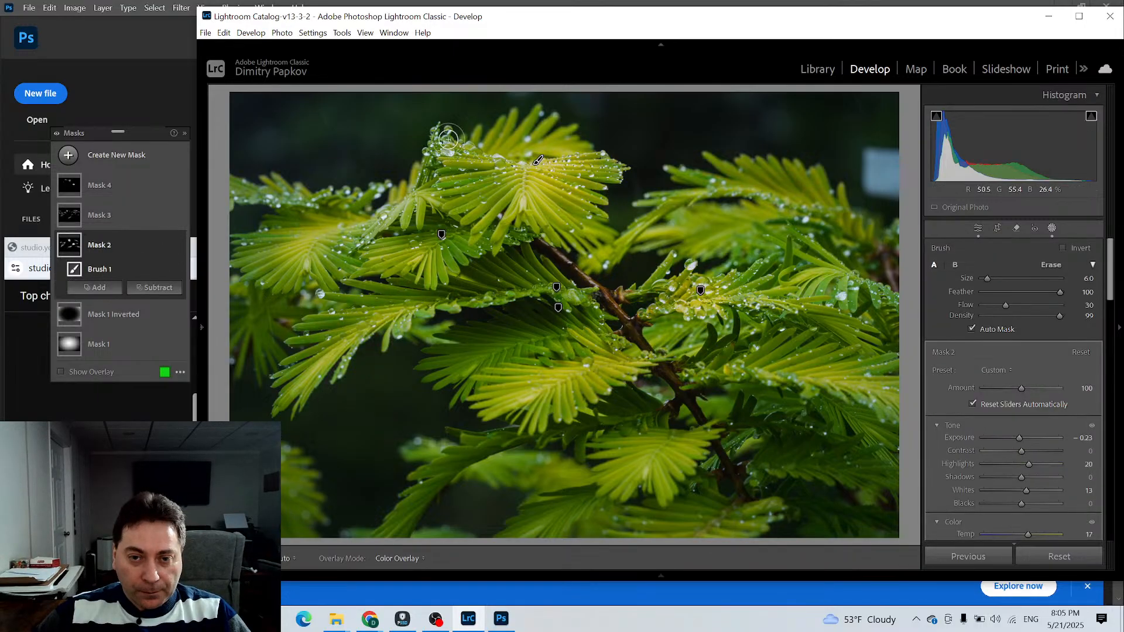
key(h)
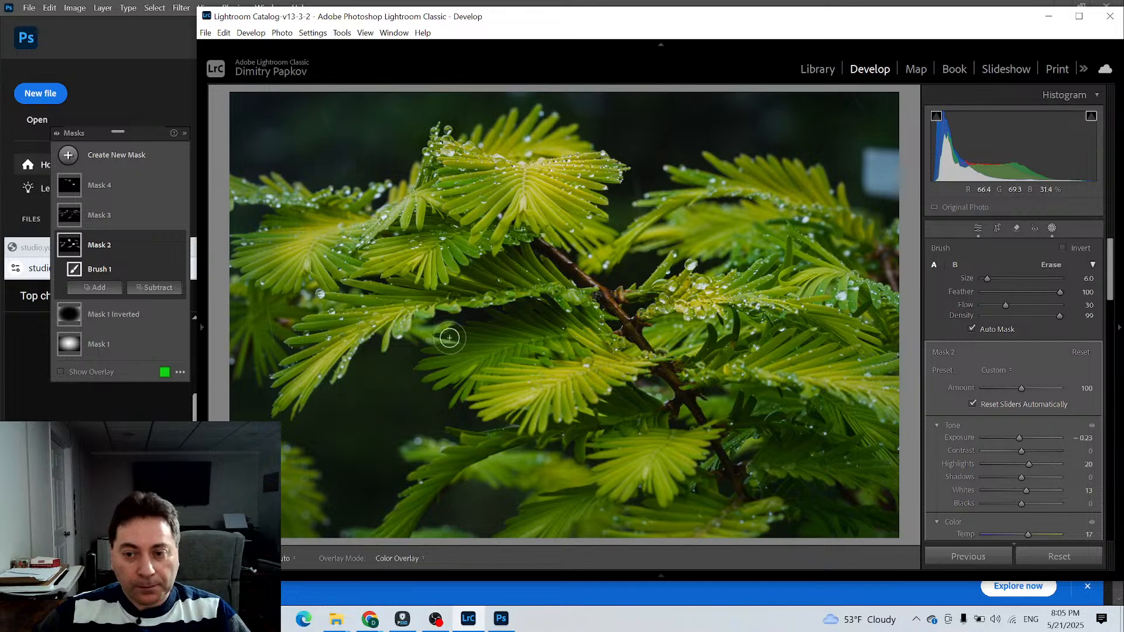
key(h)
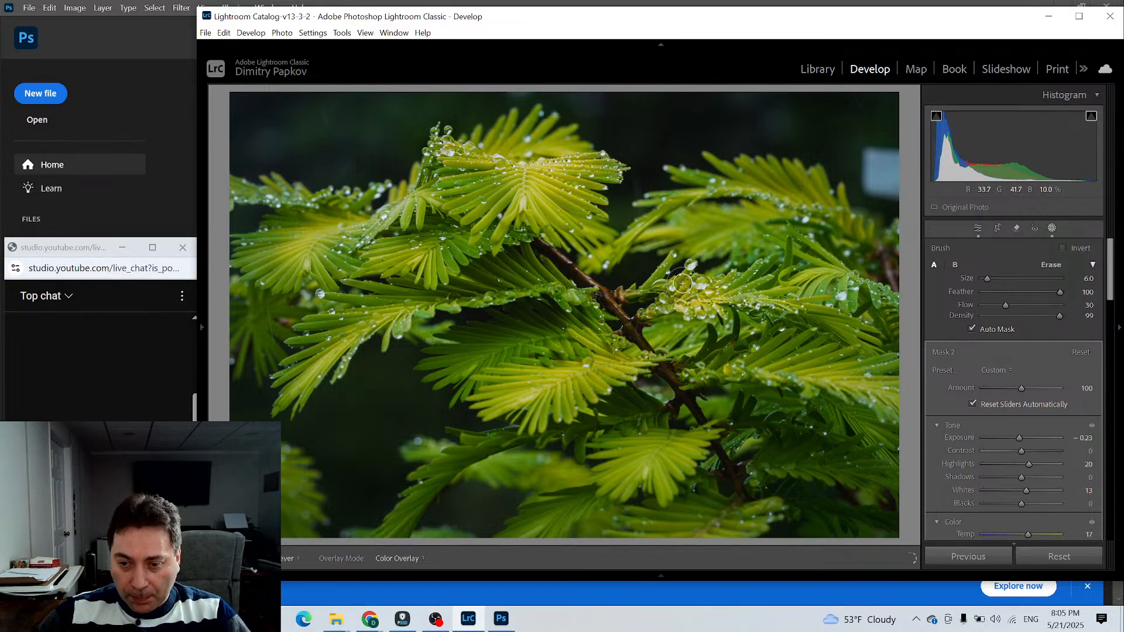
key(h)
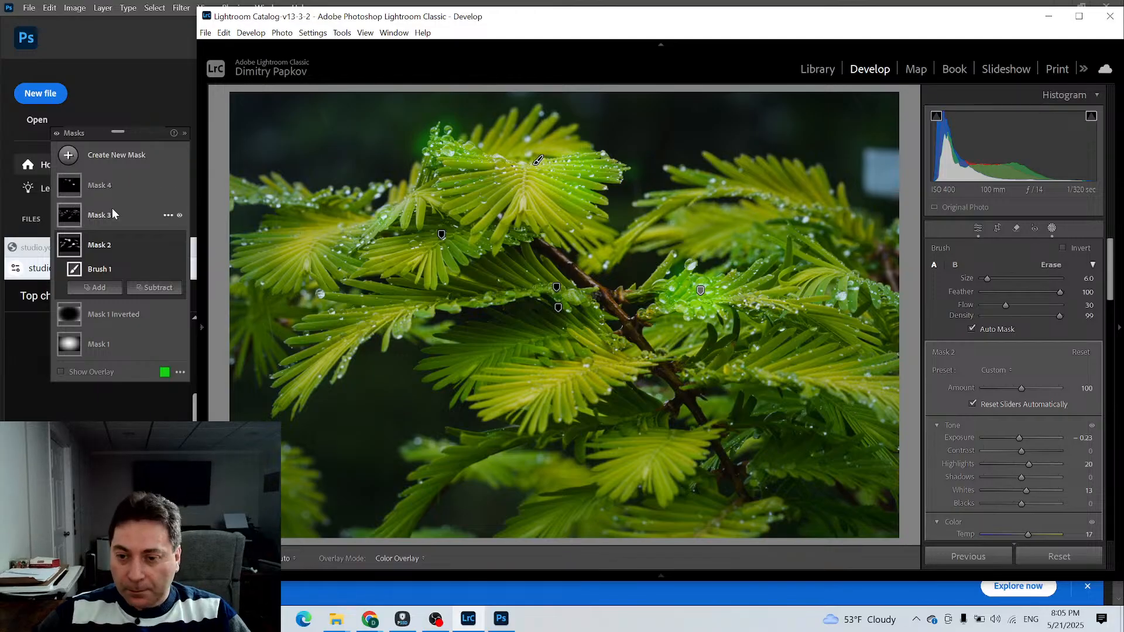
Create a brush mask with shadows −21 and blacks −20, and paint it over the droplets on the right-centre frond and upper centre leaf
click(69, 159)
click(124, 297)
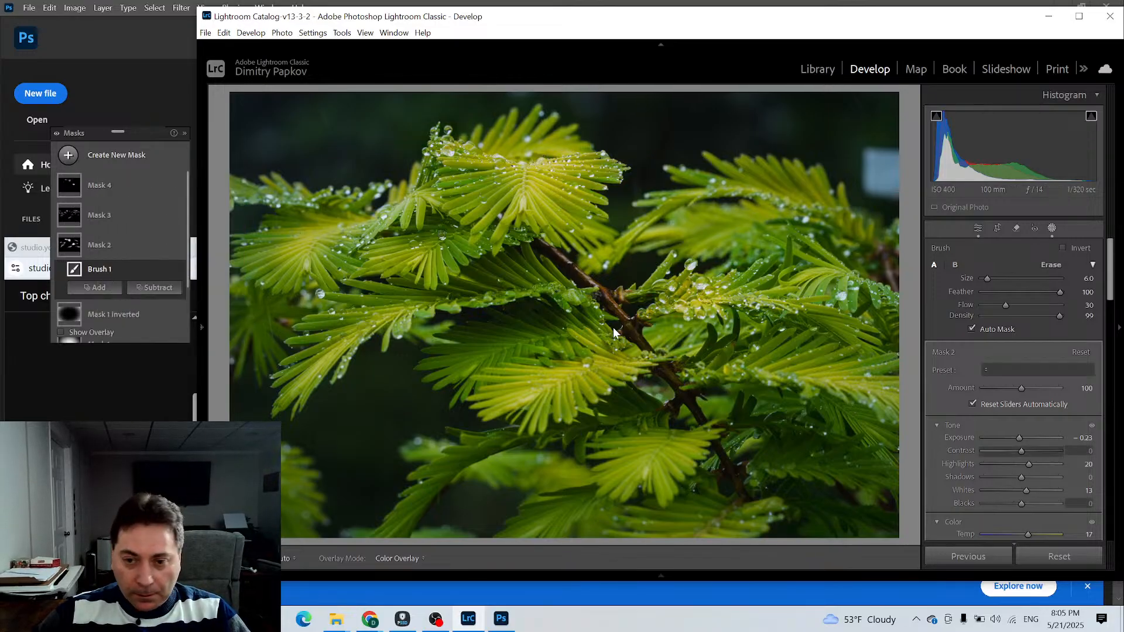
drag(1023, 504, 1017, 479)
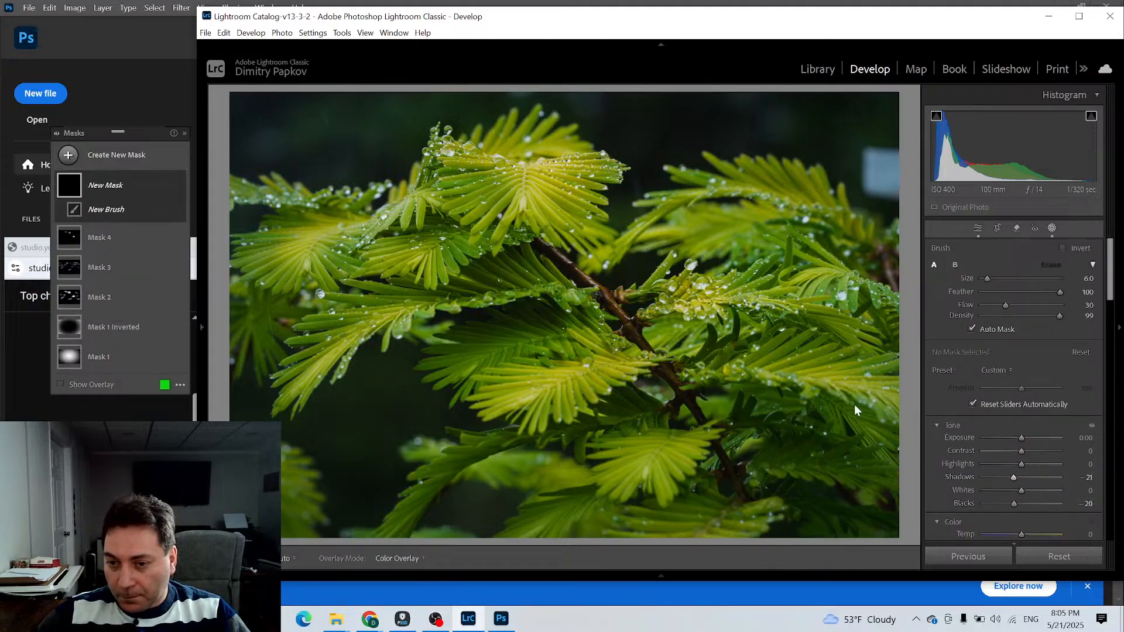
mouse_move(700, 284)
mouse_down()
mouse_move(689, 291)
mouse_move(685, 280)
mouse_move(694, 311)
mouse_up()
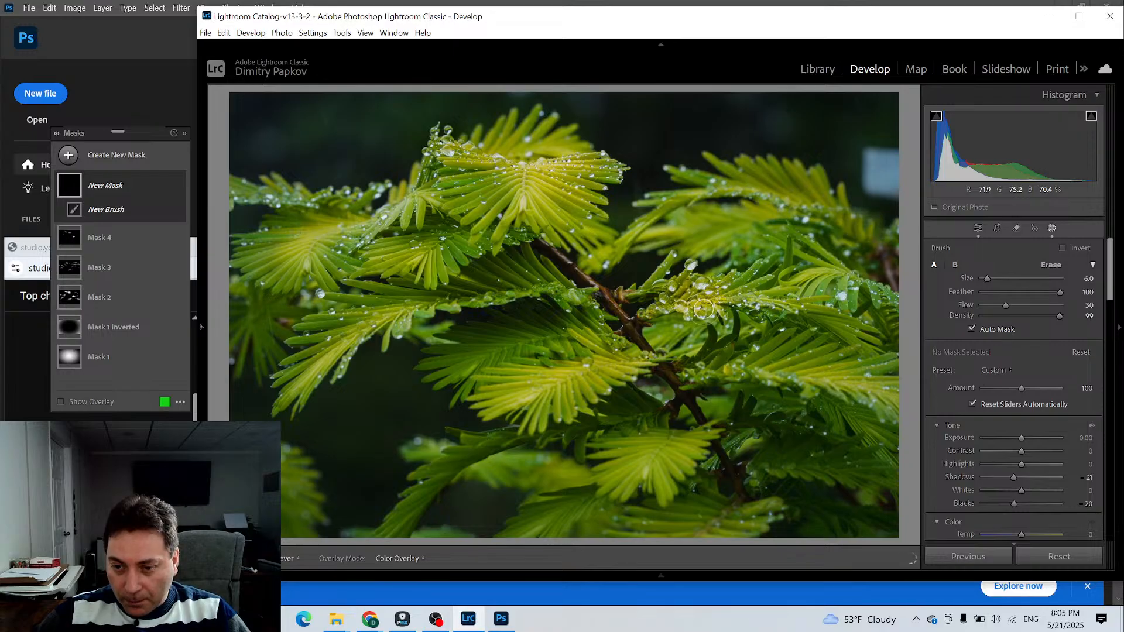
drag(552, 179, 562, 178)
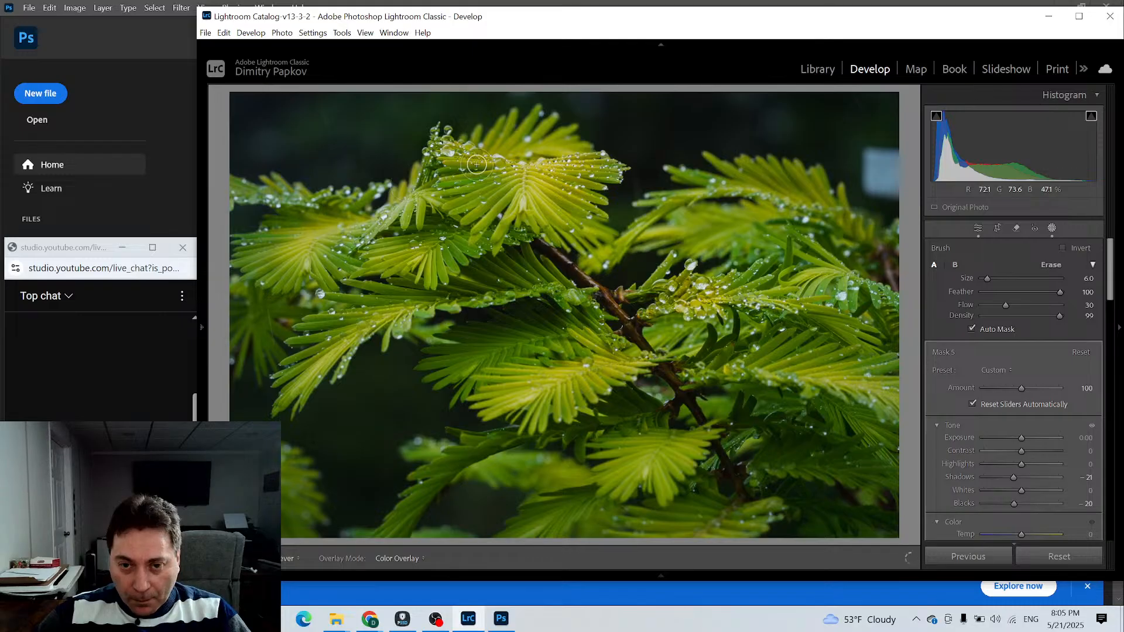
drag(476, 164, 463, 166)
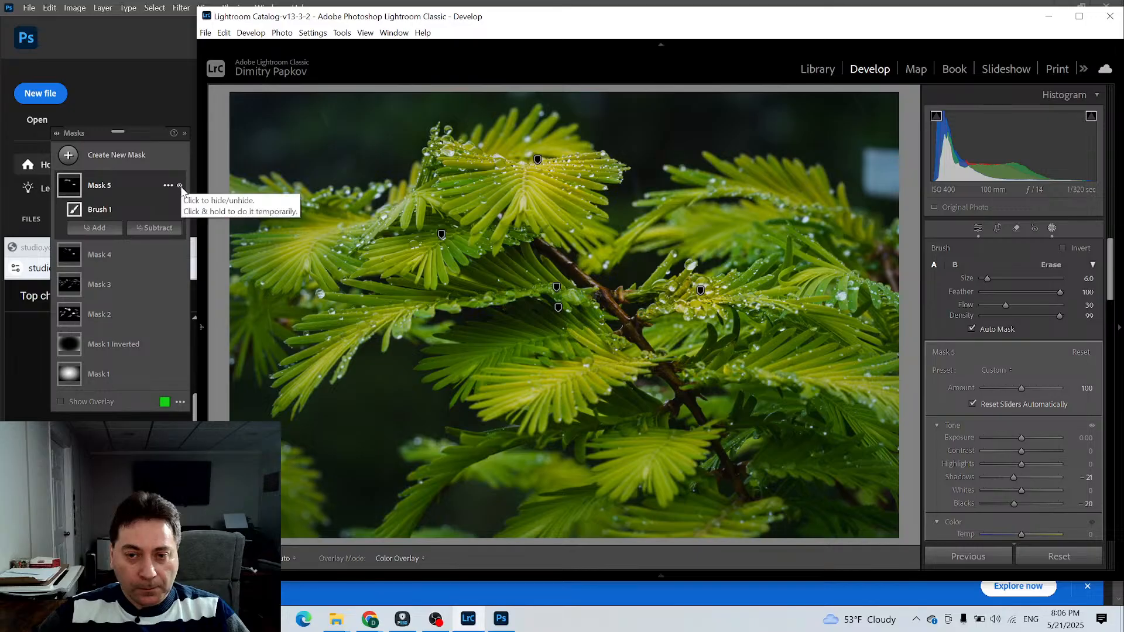
Hide and show Mask 5 repeatedly to compare the droplets with and without its darker shadows and blacks
click(179, 185)
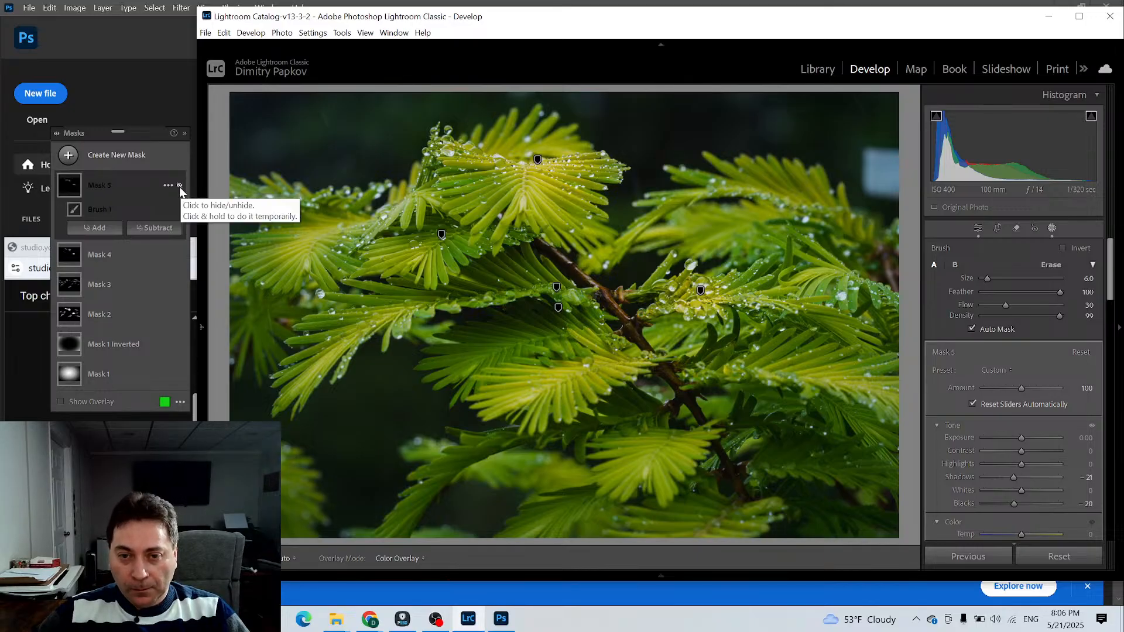
click(180, 188)
click(179, 187)
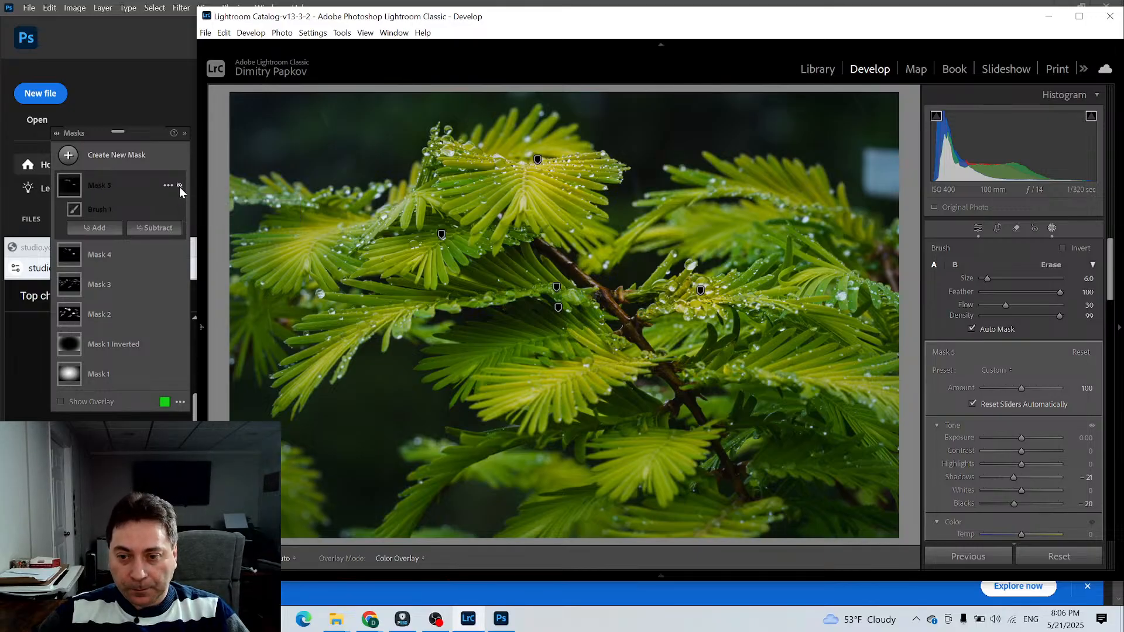
click(179, 188)
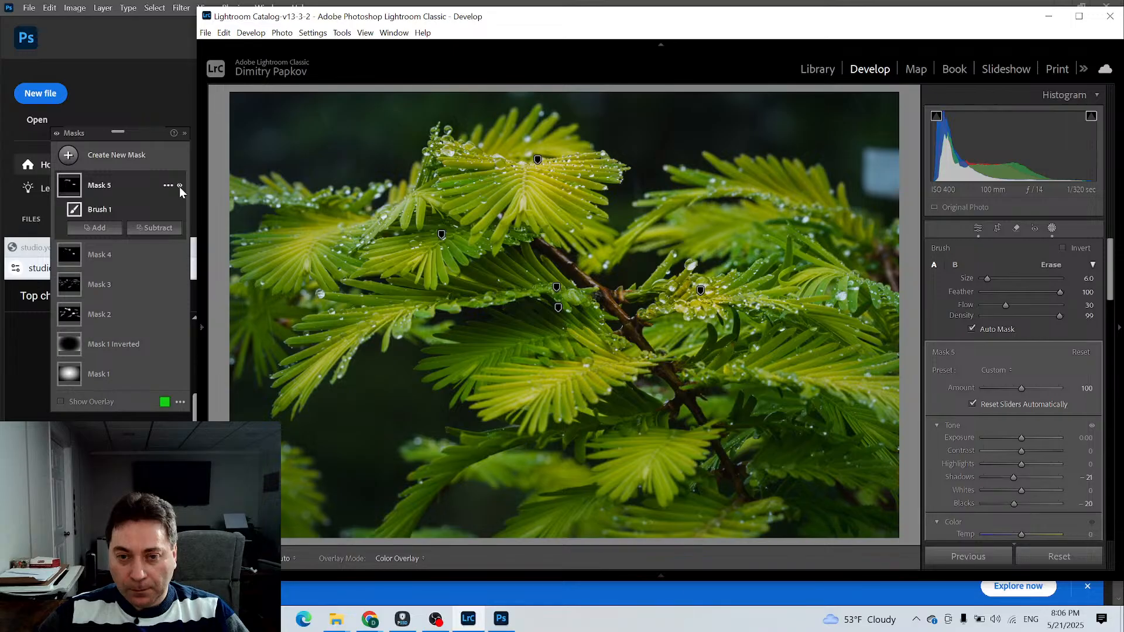
click(179, 187)
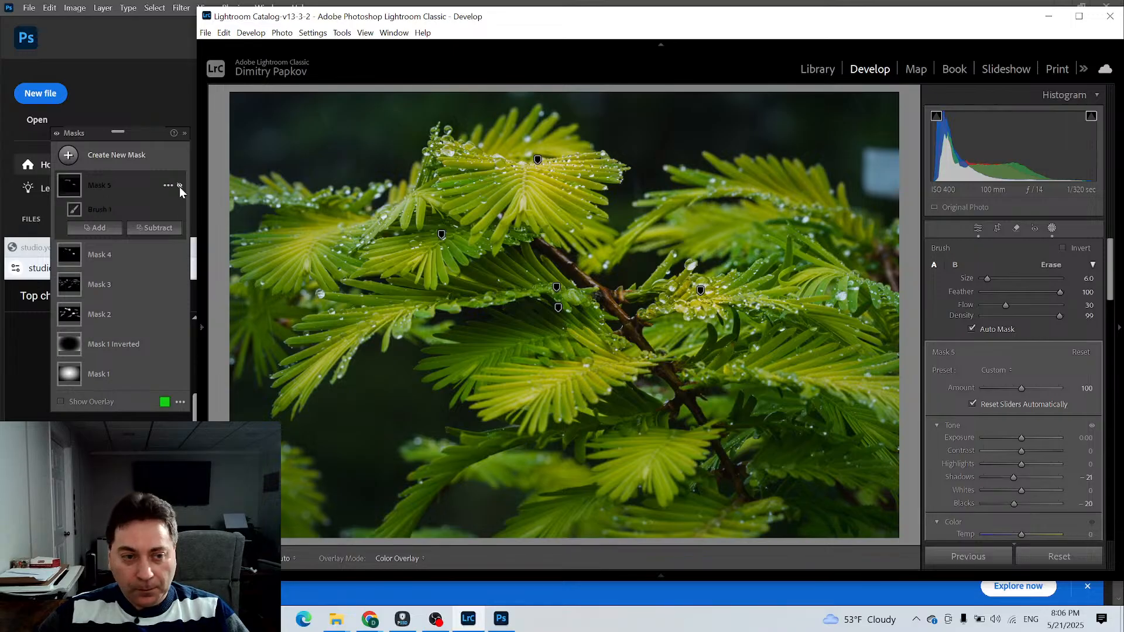
click(180, 186)
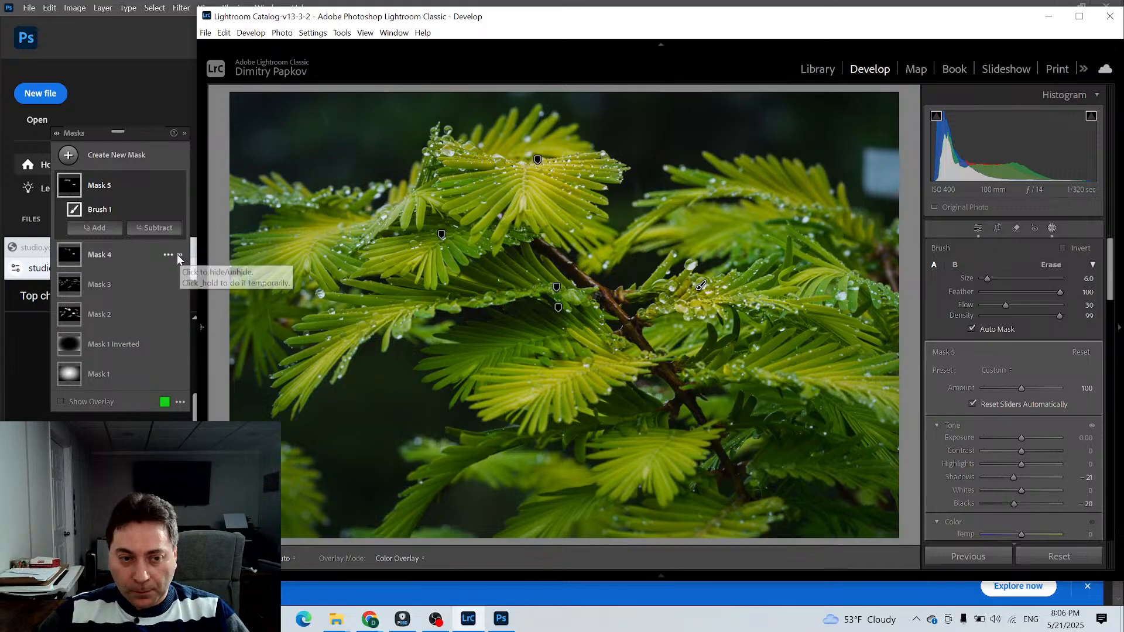
Hide and show Mask 4 and Mask 3 in turn to compare the effect of each on the photo
click(180, 257)
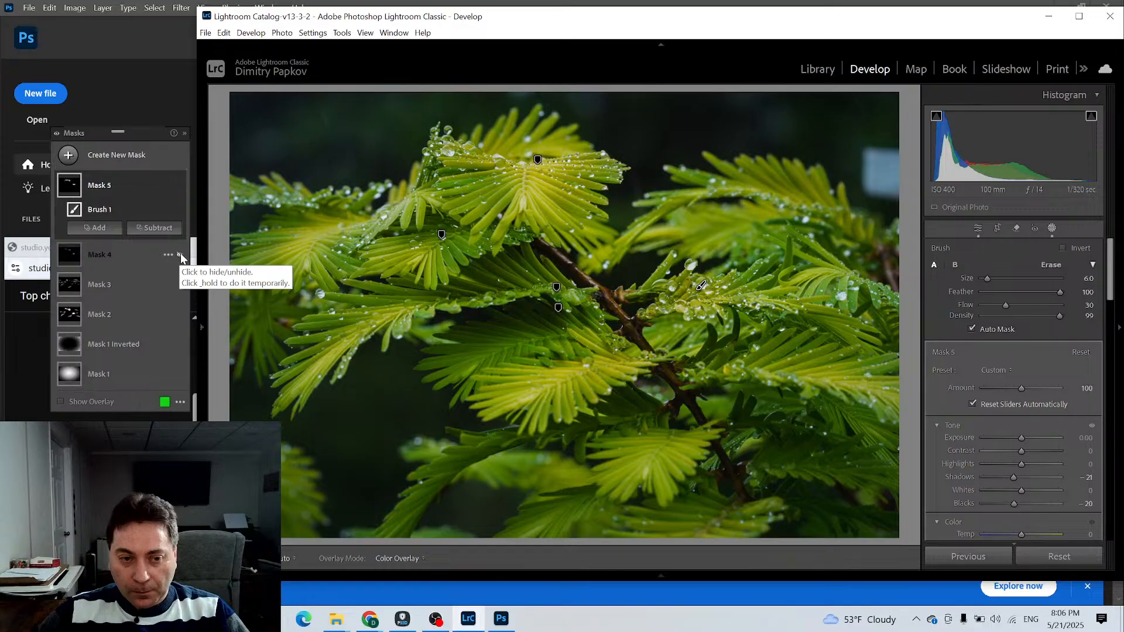
click(179, 285)
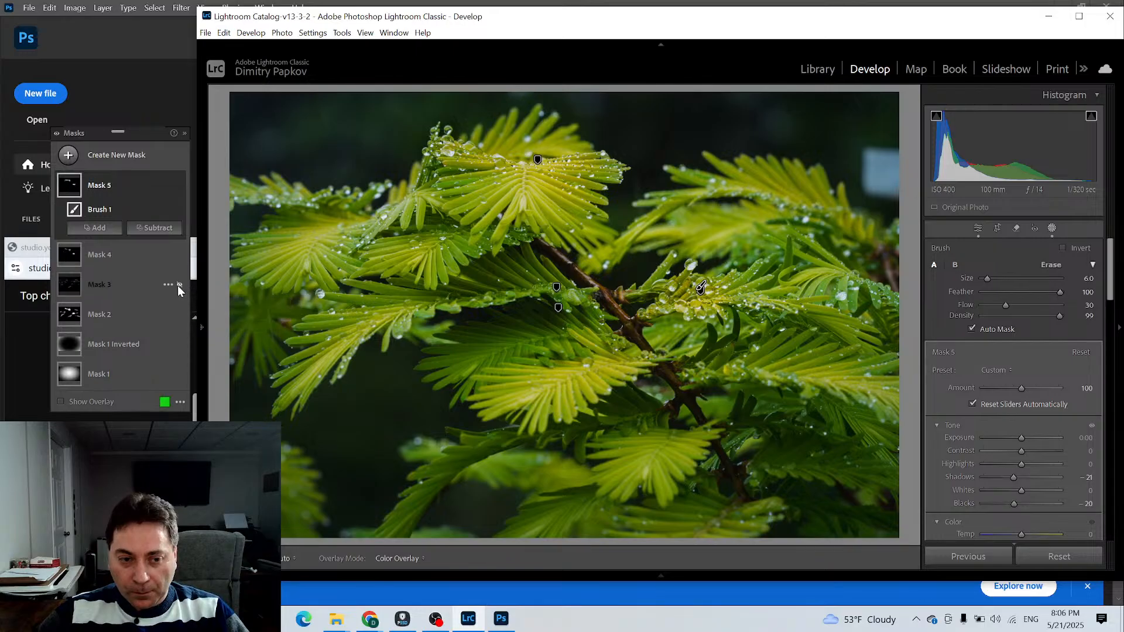
click(178, 285)
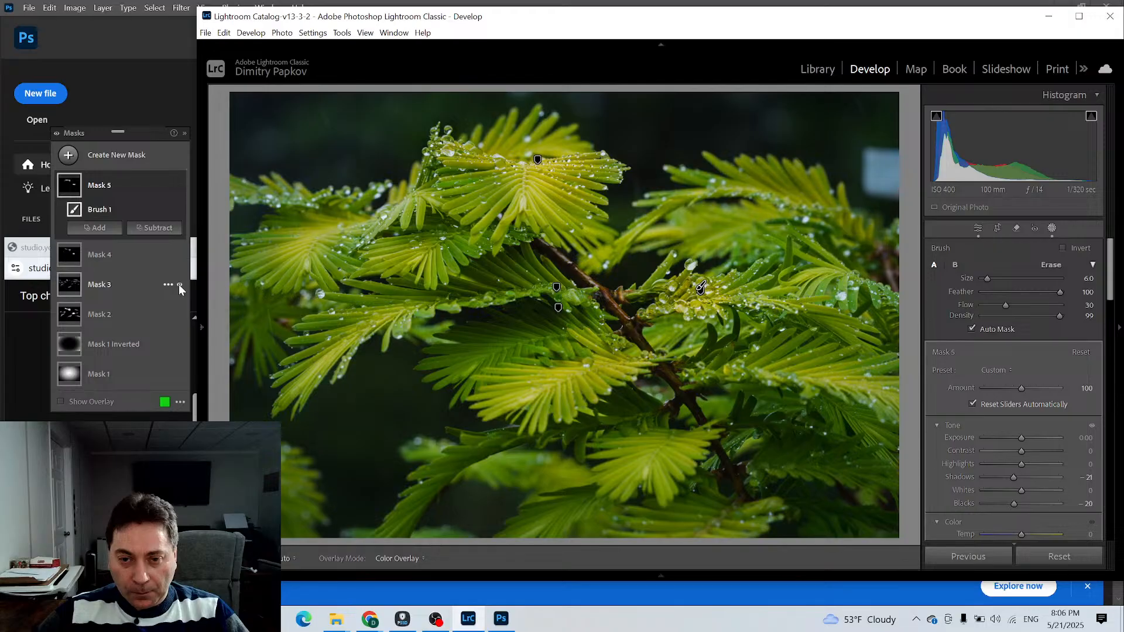
click(178, 285)
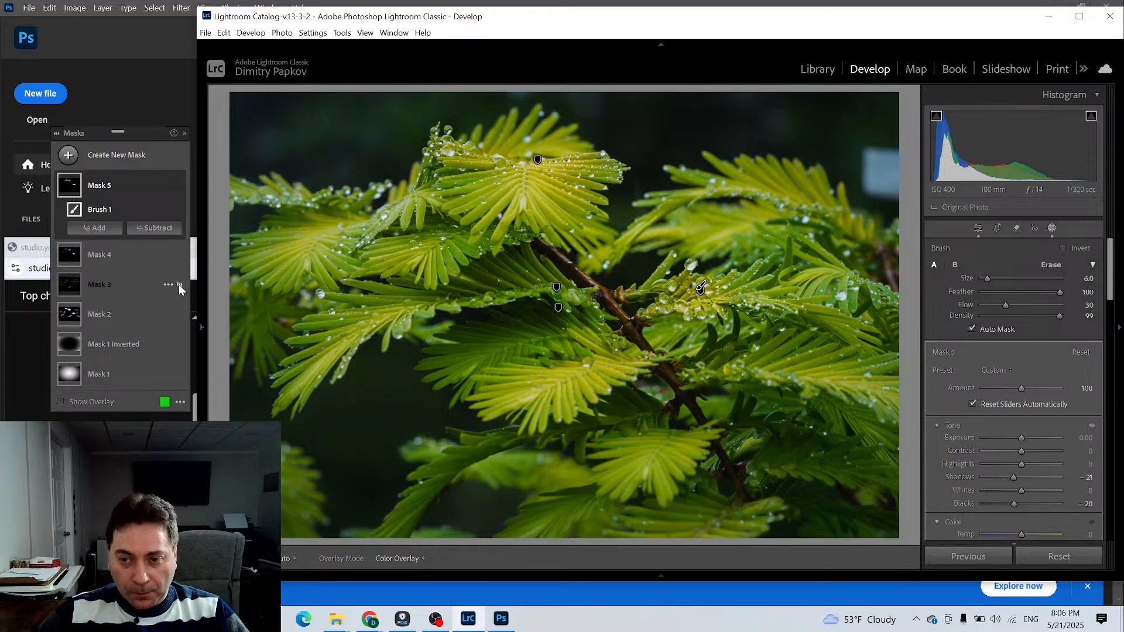
click(178, 285)
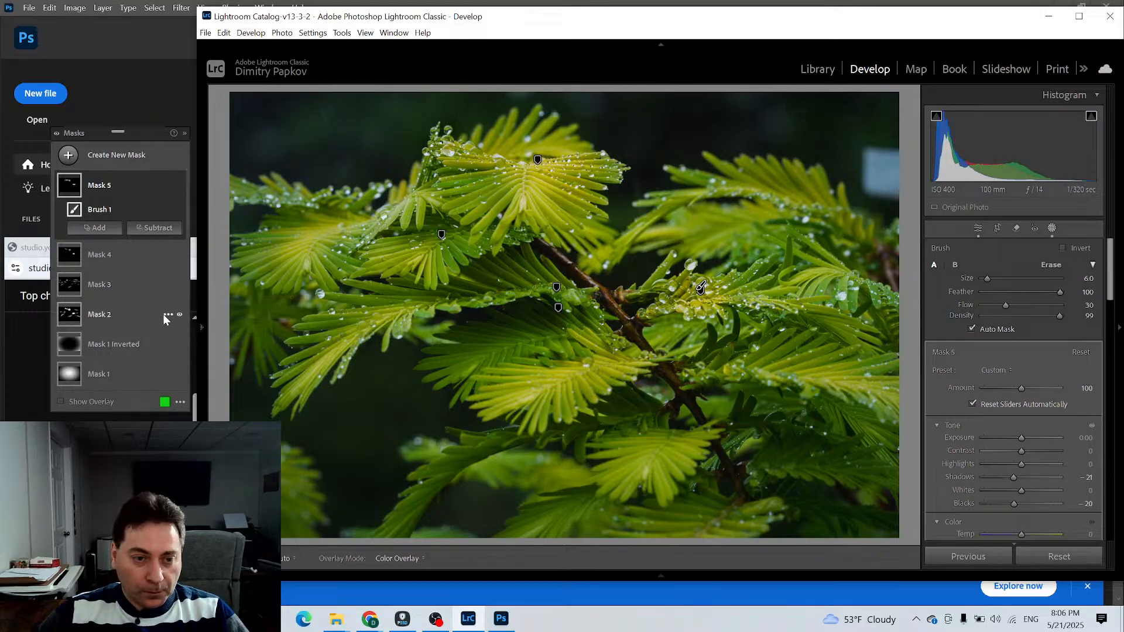
Hide and show Mask 2 repeatedly to compare the foliage with and without its warm brushing
click(178, 314)
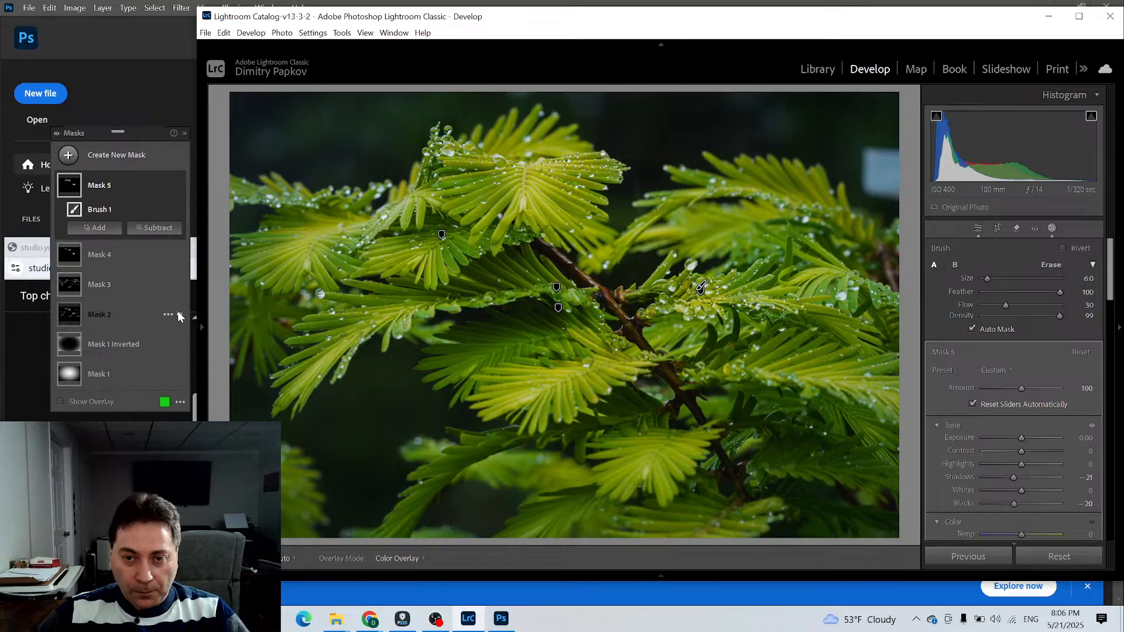
click(178, 314)
click(178, 313)
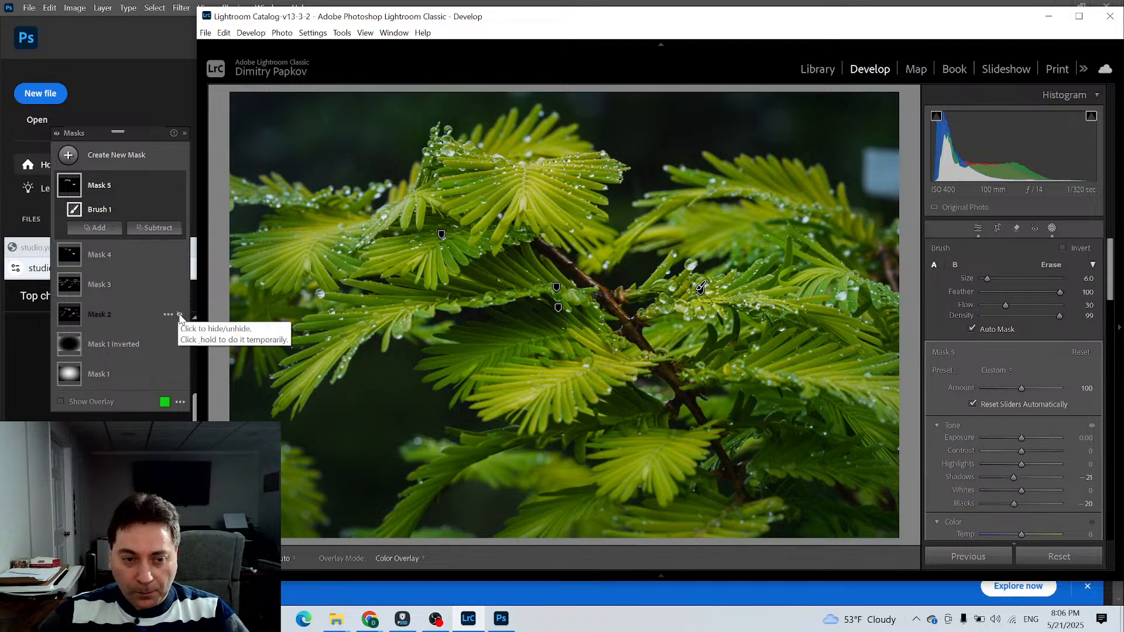
click(179, 315)
click(180, 315)
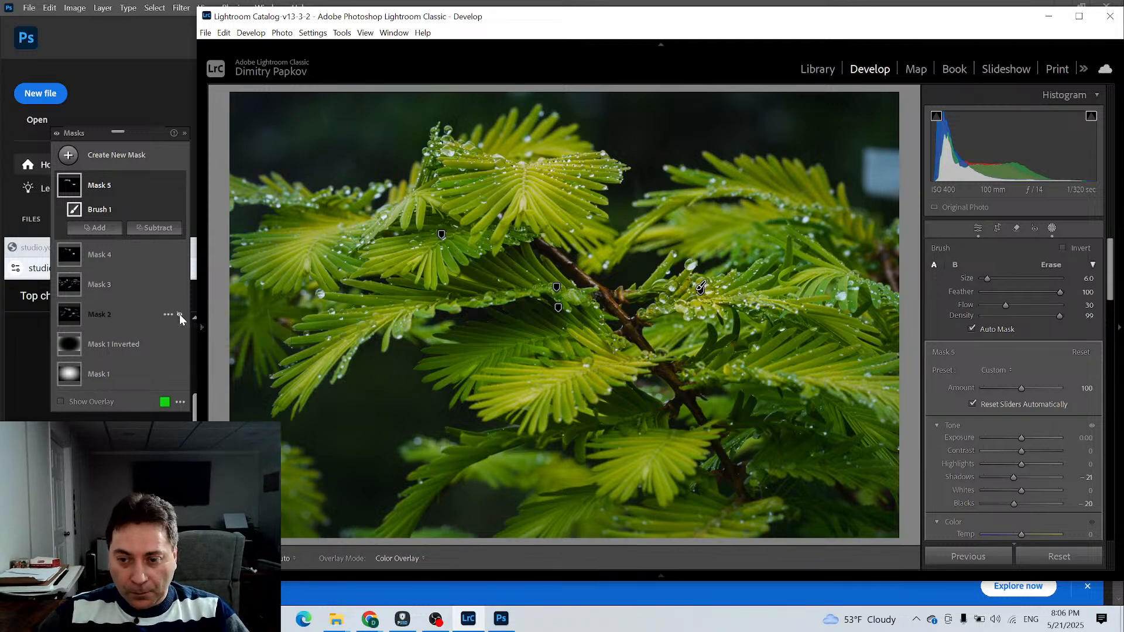
click(179, 315)
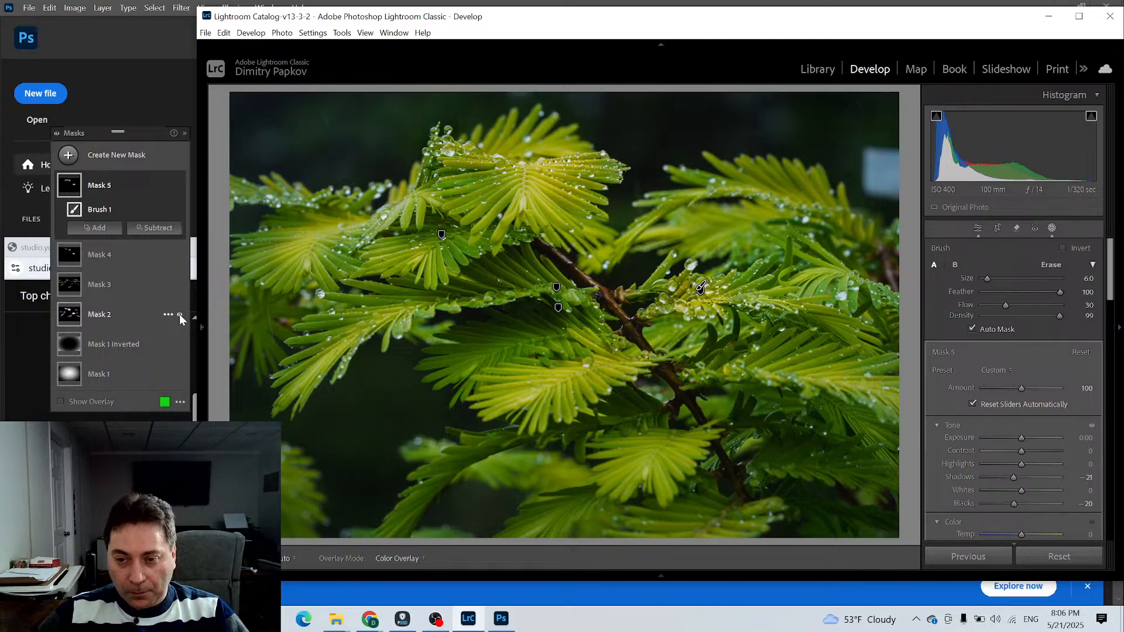
Select Mask 2 to examine its painted area, and hide the mask pins to view the finished photo
click(106, 315)
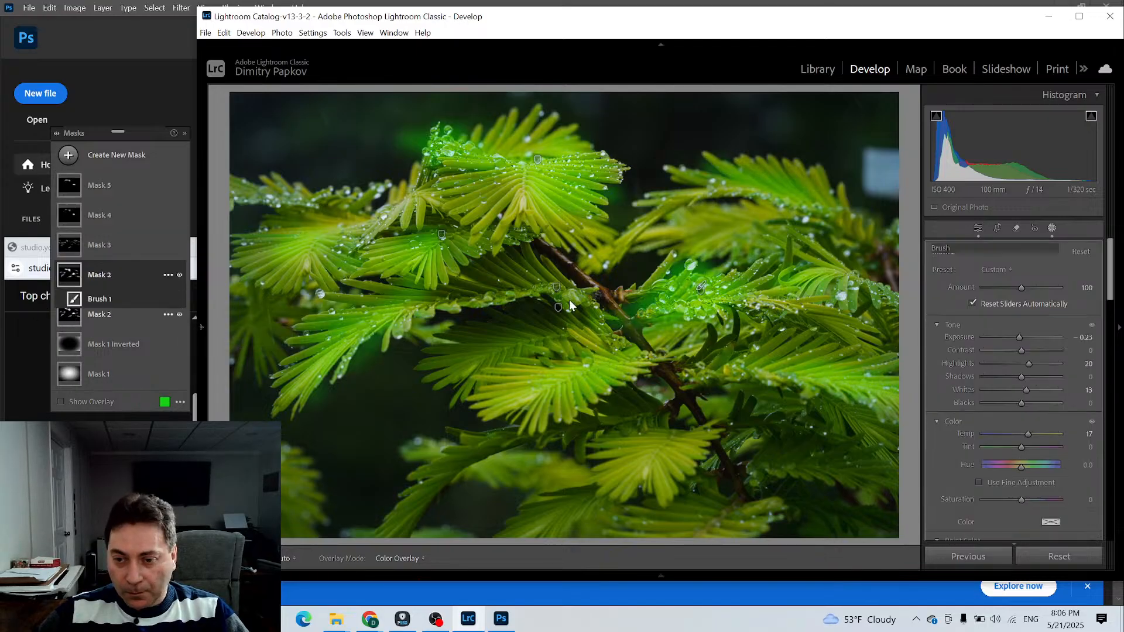
key(h)
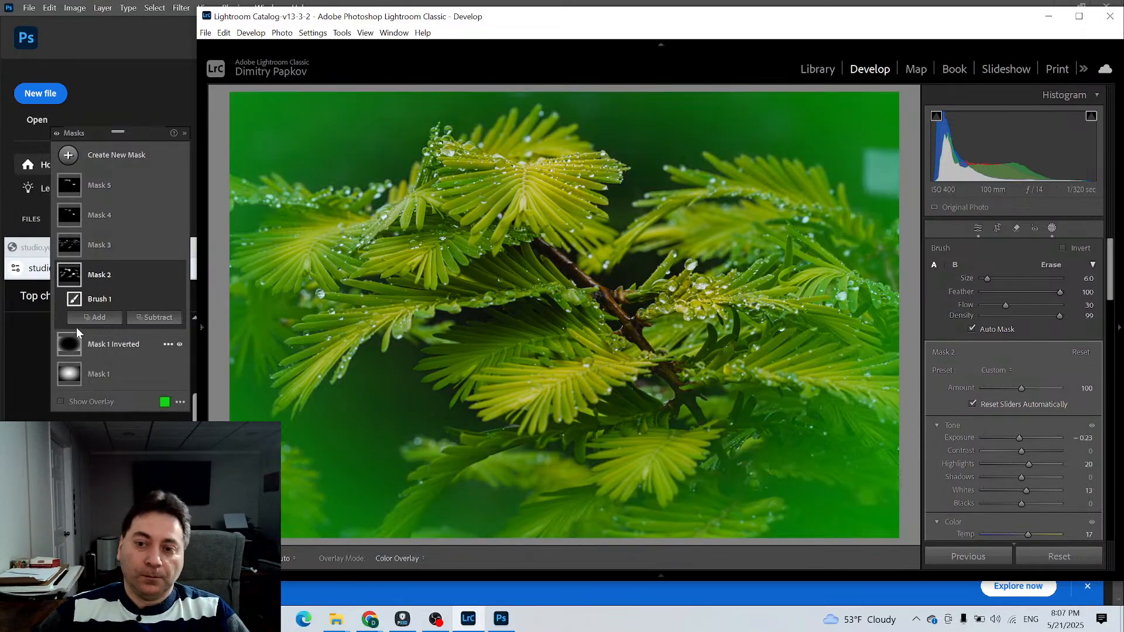
key(h)
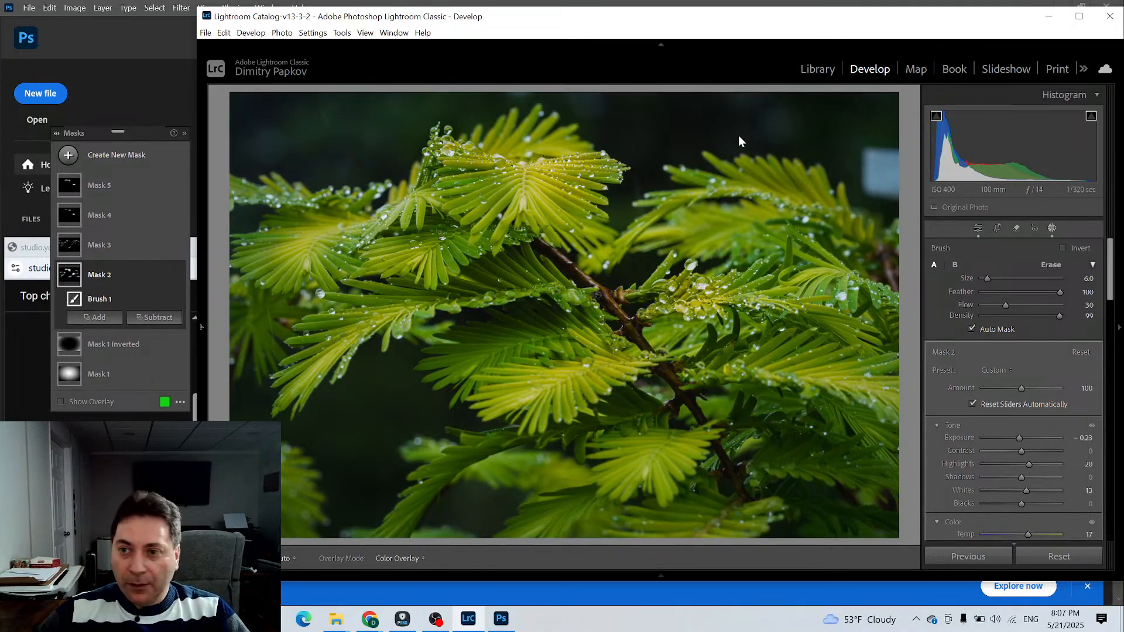
Return to the Library module and display the photos as a thumbnail grid
click(815, 71)
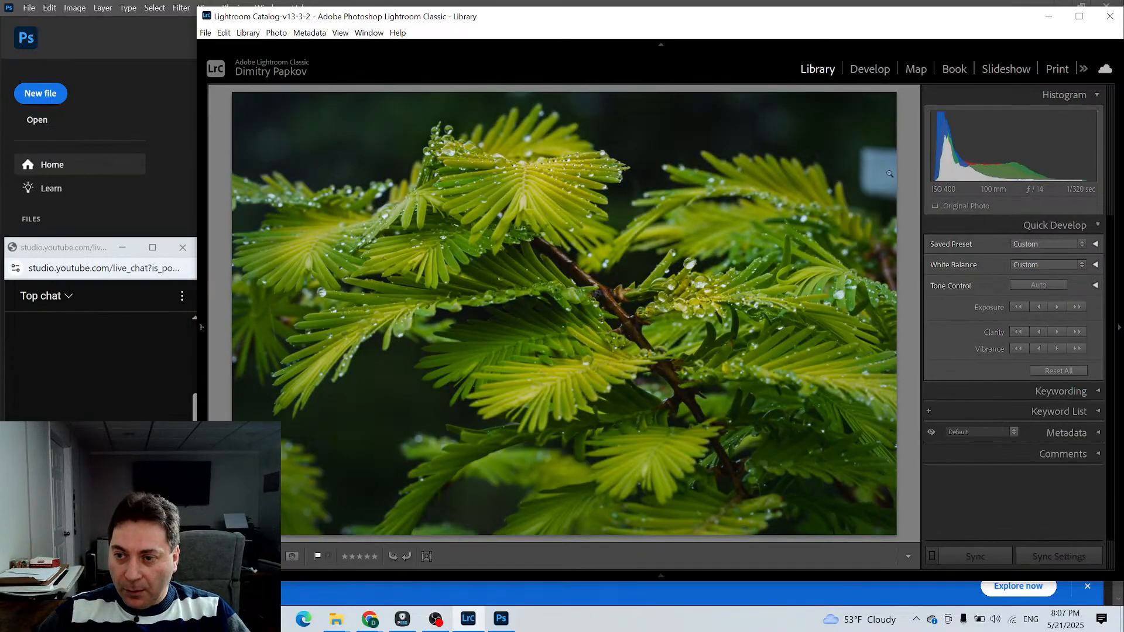
key(g)
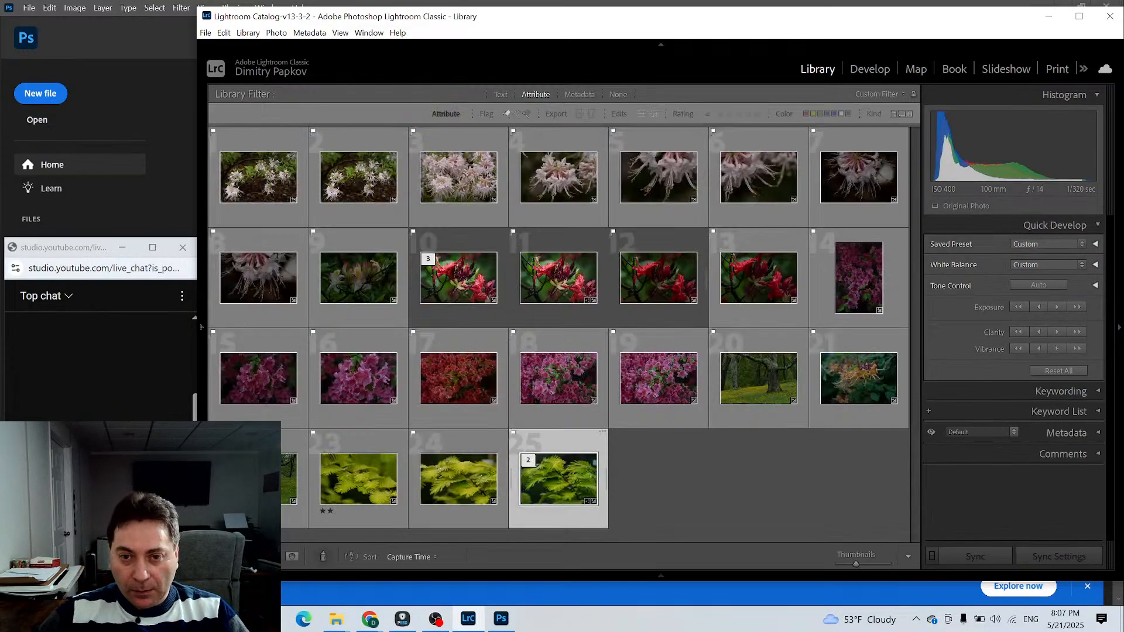
Send the edited foliage photo, the last one in the grid, to Adobe Photoshop 2025 for editing
right_click(568, 476)
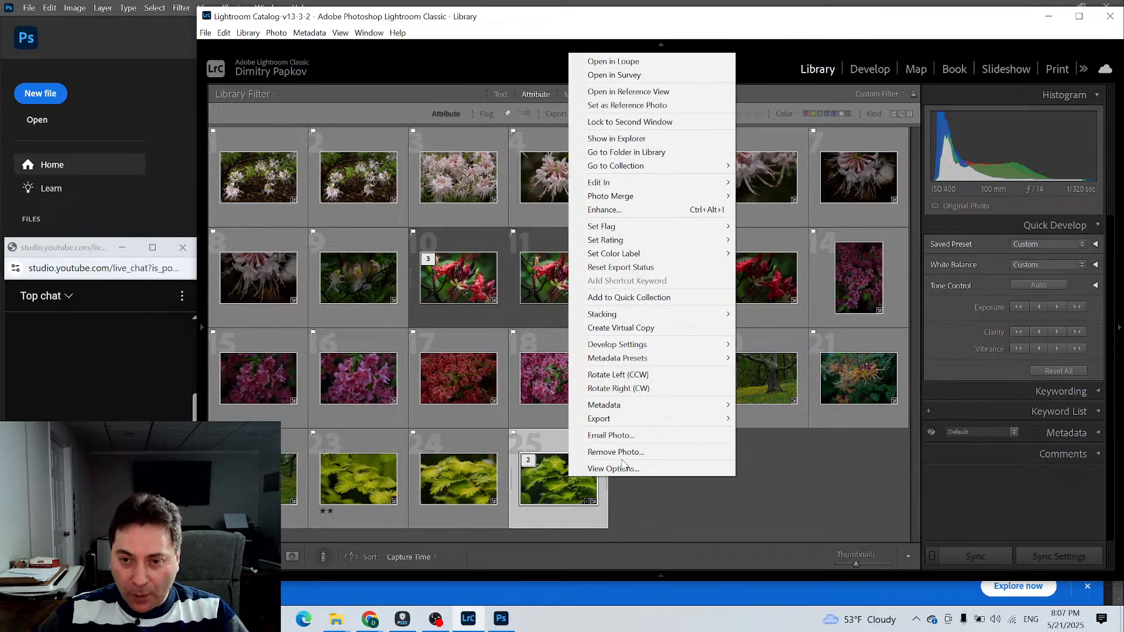
mouse_move(642, 185)
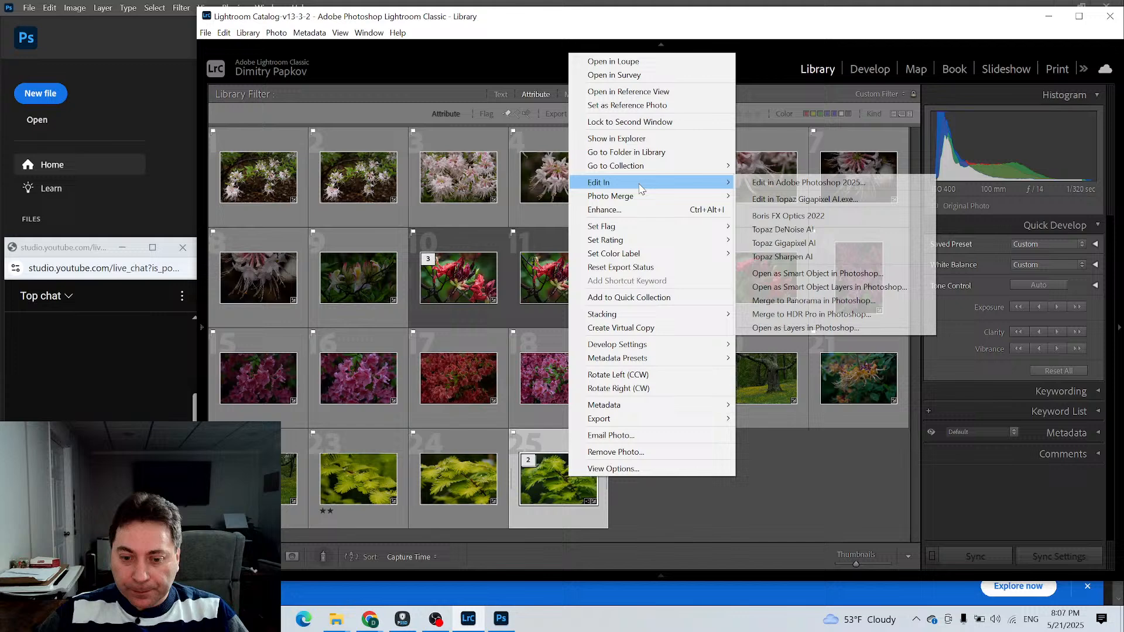
click(783, 188)
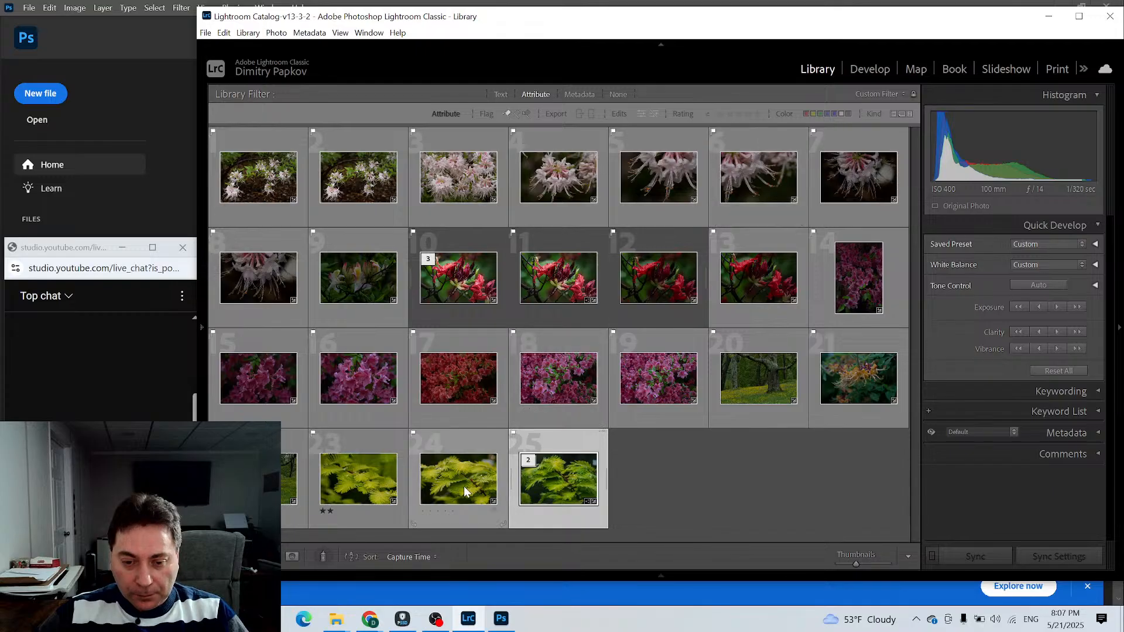
Enlarge the neighbouring unedited foliage photo to examine it, and go back to the thumbnail grid
click(467, 451)
double_click(467, 451)
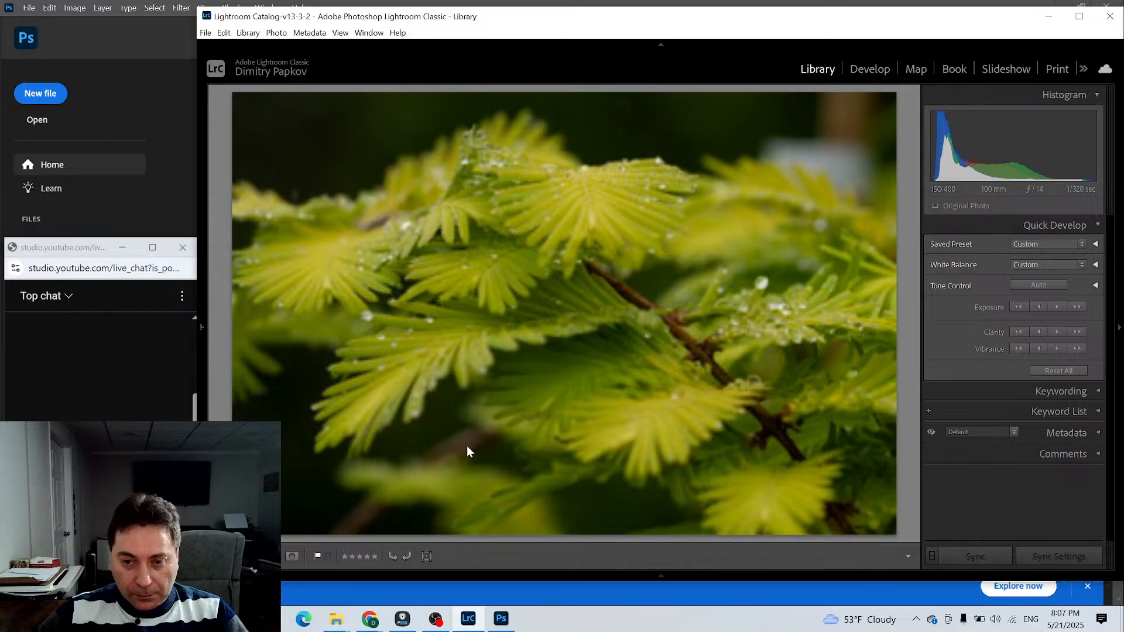
double_click(467, 451)
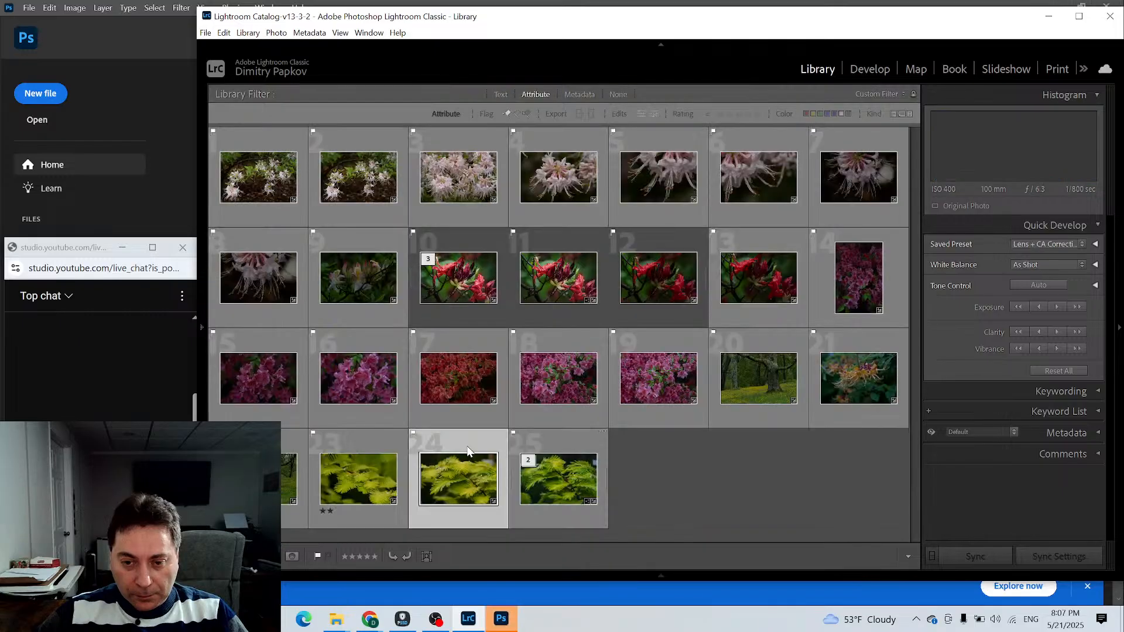
double_click(467, 451)
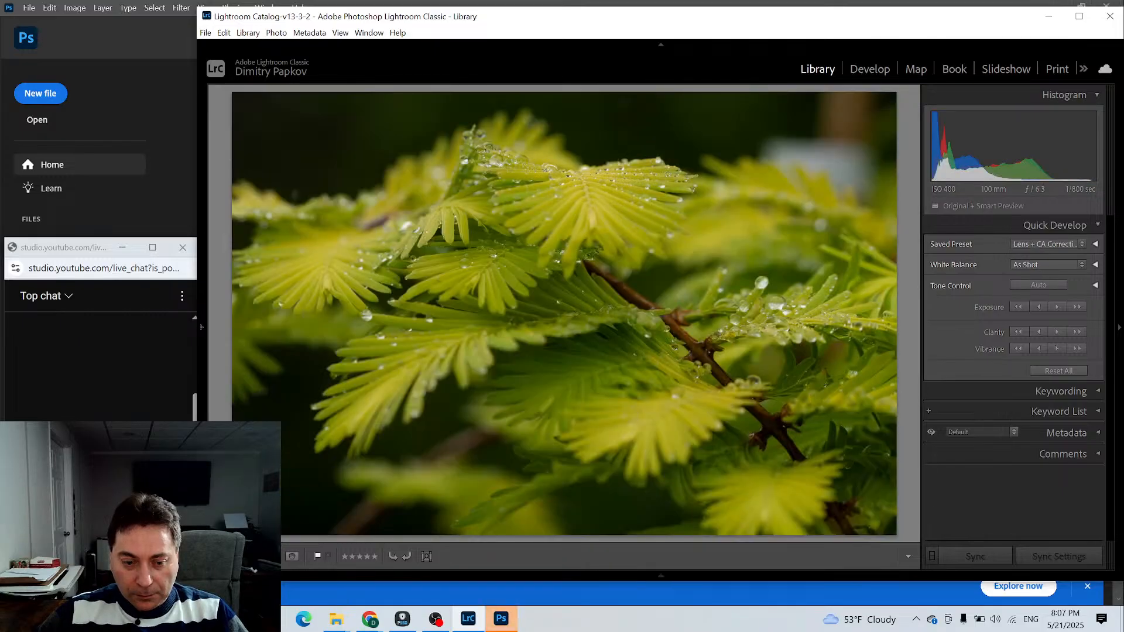
double_click(468, 448)
double_click(376, 466)
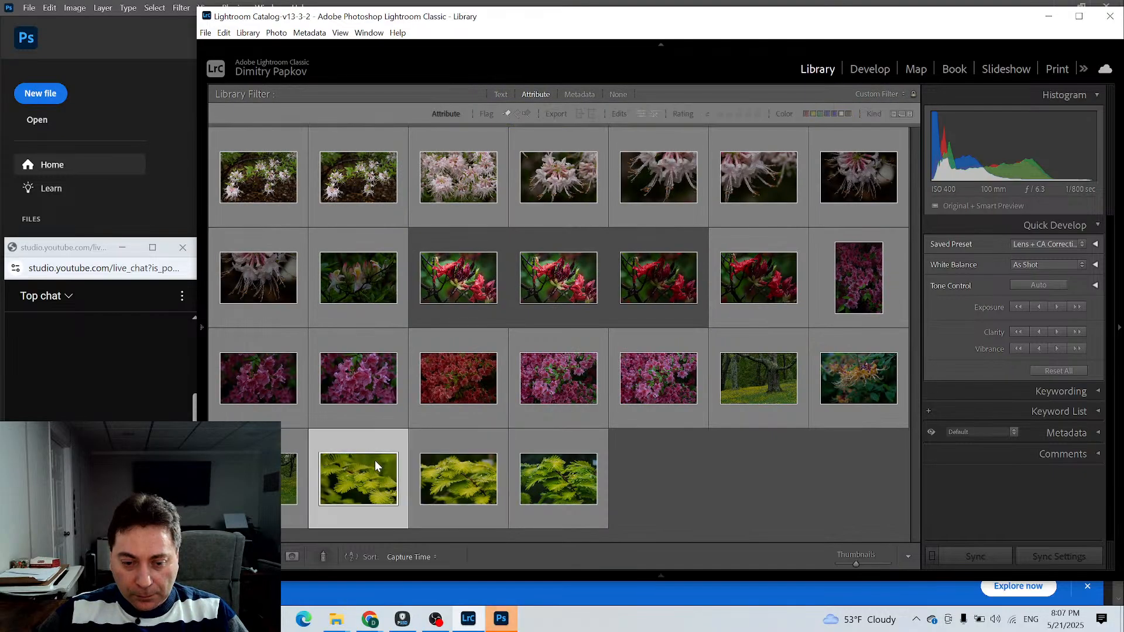
Switch to Photoshop and duplicate the Background layer of the foliage photo
key(alt+Tab)
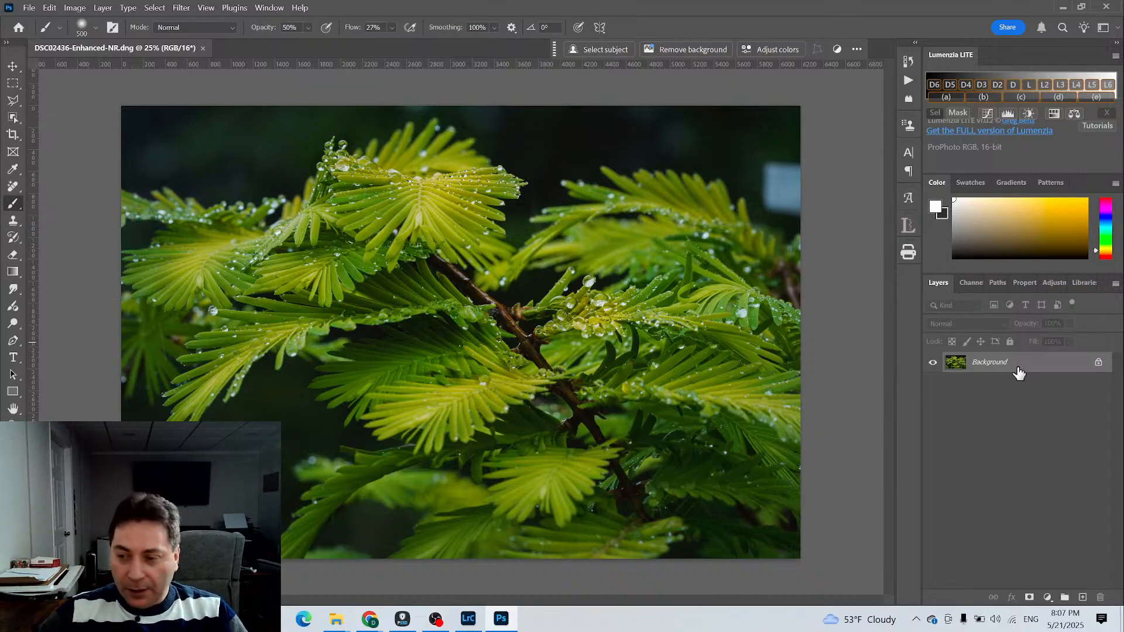
right_click(1018, 372)
click(1029, 417)
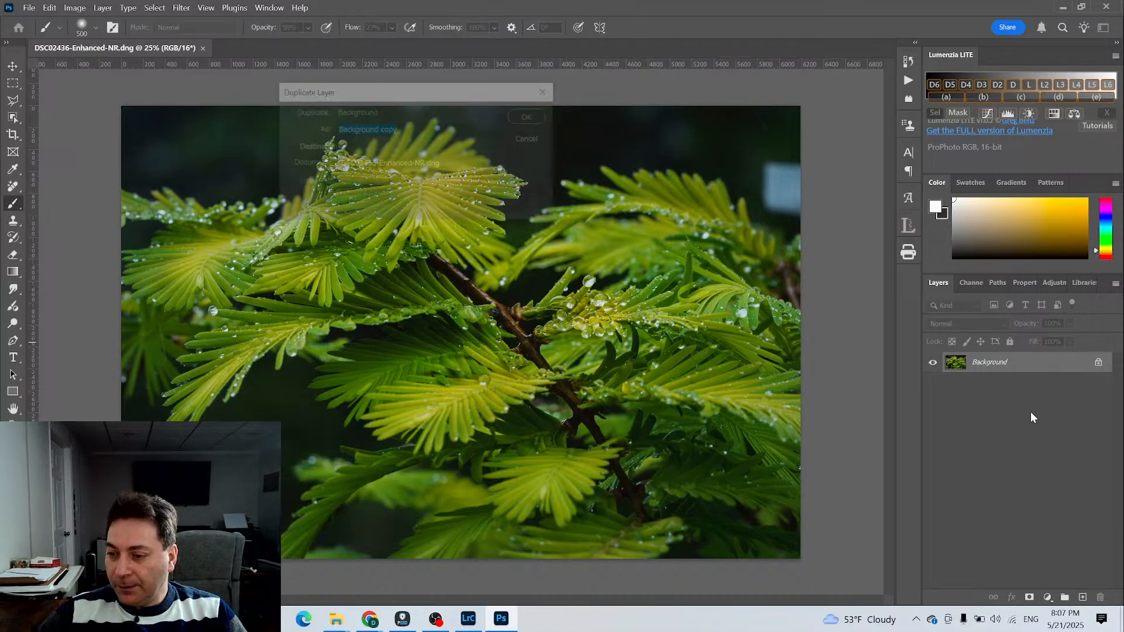
click(525, 117)
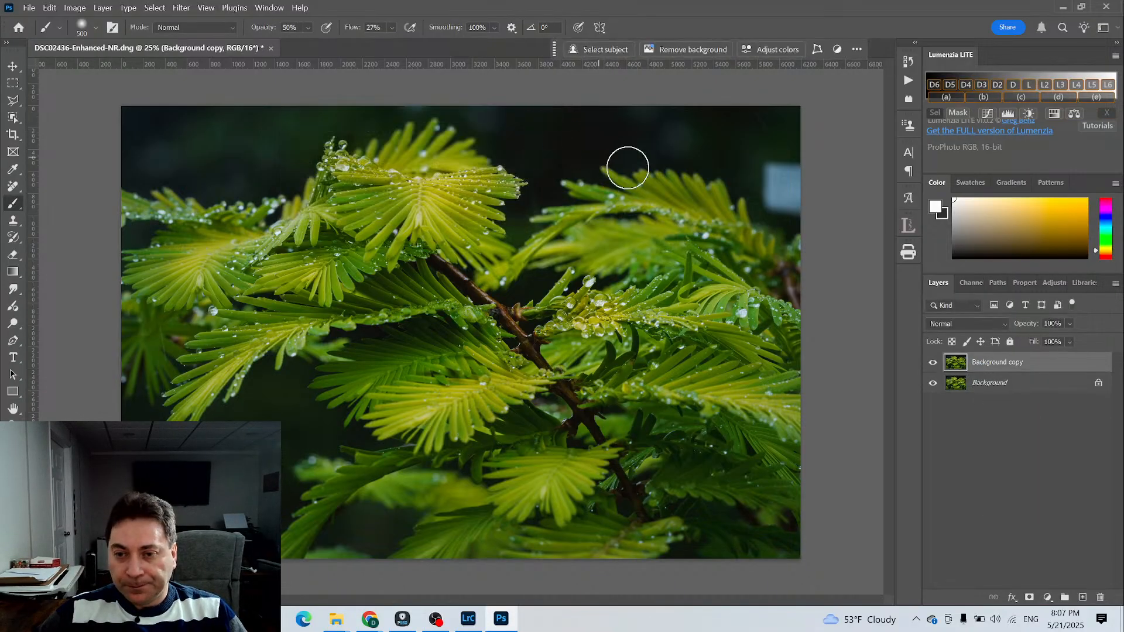
Erase the pale rectangular patch in the photo's dark upper-right background using the Remove Tool at size 200
click(12, 188)
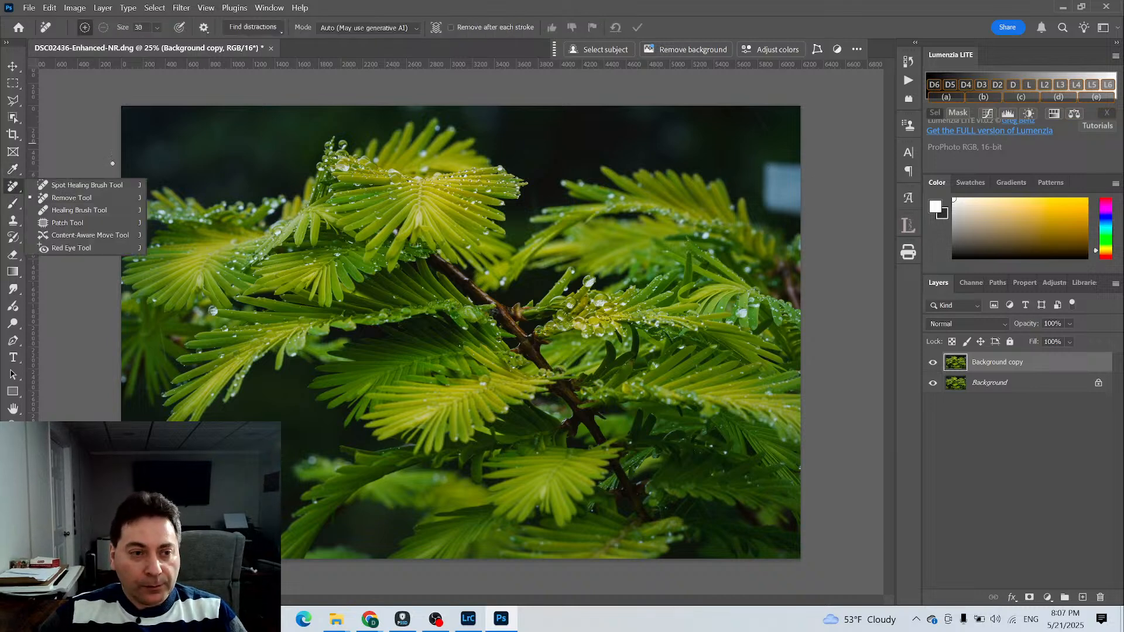
click(74, 199)
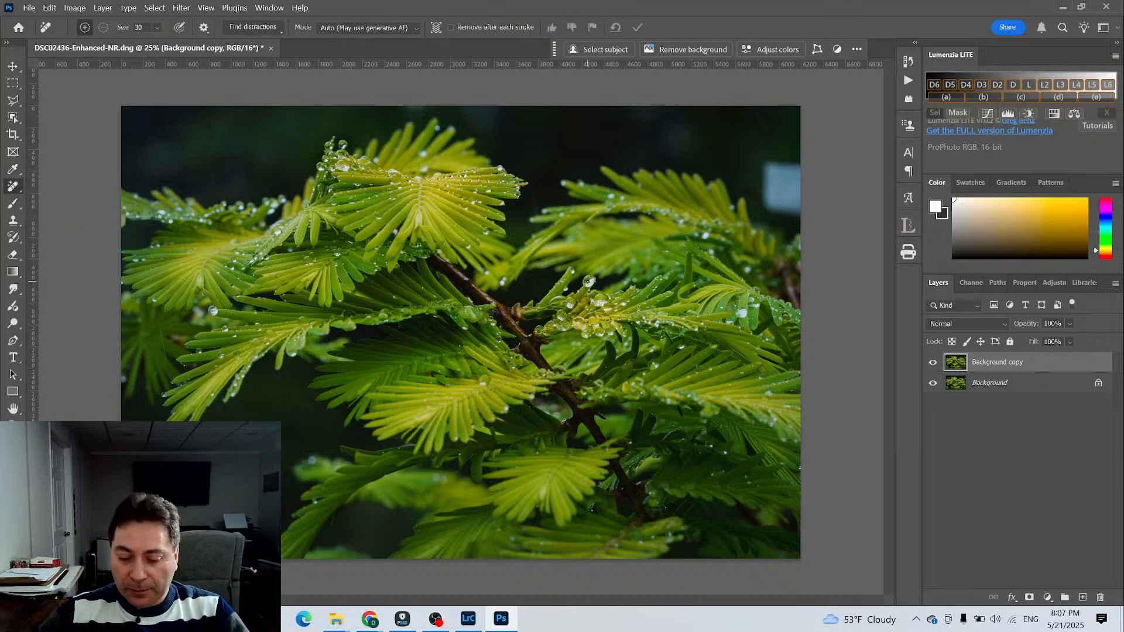
key(bracketright)
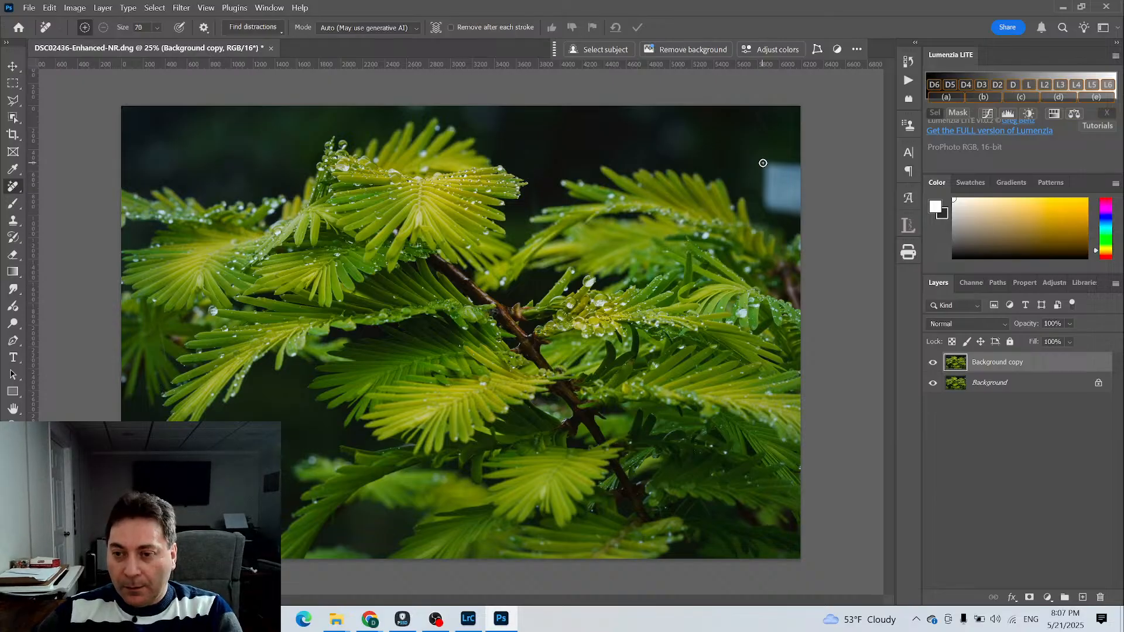
key(bracketright)
key(bracketright)
key(bracketright)
key(bracketright)
key(bracketright)
mouse_move(768, 159)
mouse_down()
mouse_move(766, 196)
mouse_move(795, 205)
mouse_move(798, 171)
mouse_move(778, 164)
mouse_move(786, 189)
mouse_up()
click(637, 30)
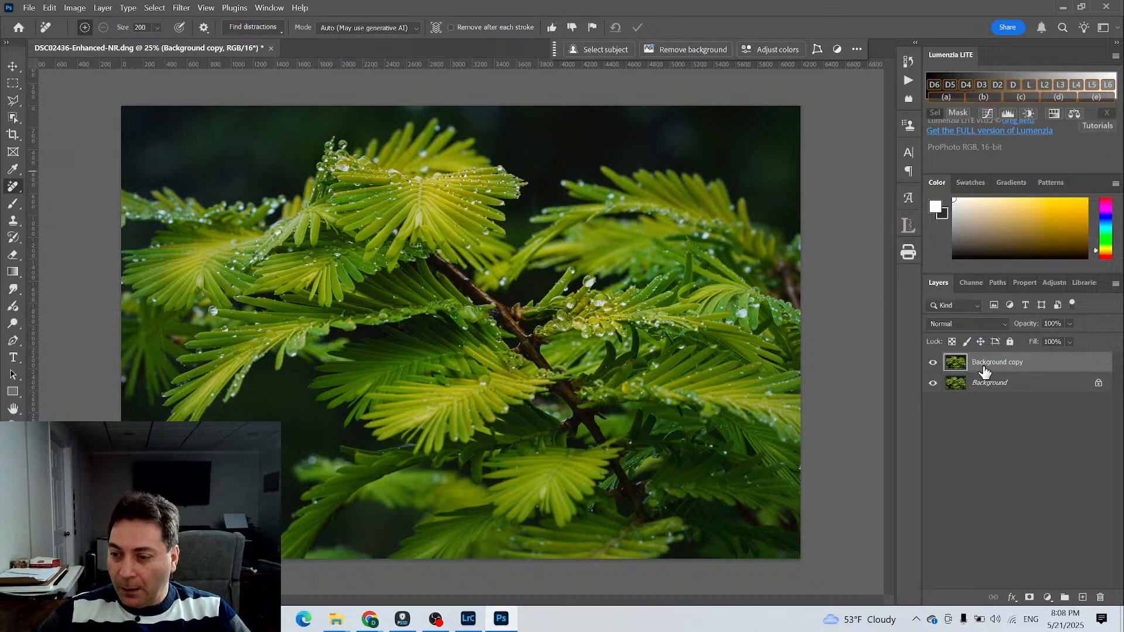
Duplicate the retouched layer and reapply the last Gaussian Blur to the new copy
right_click(978, 371)
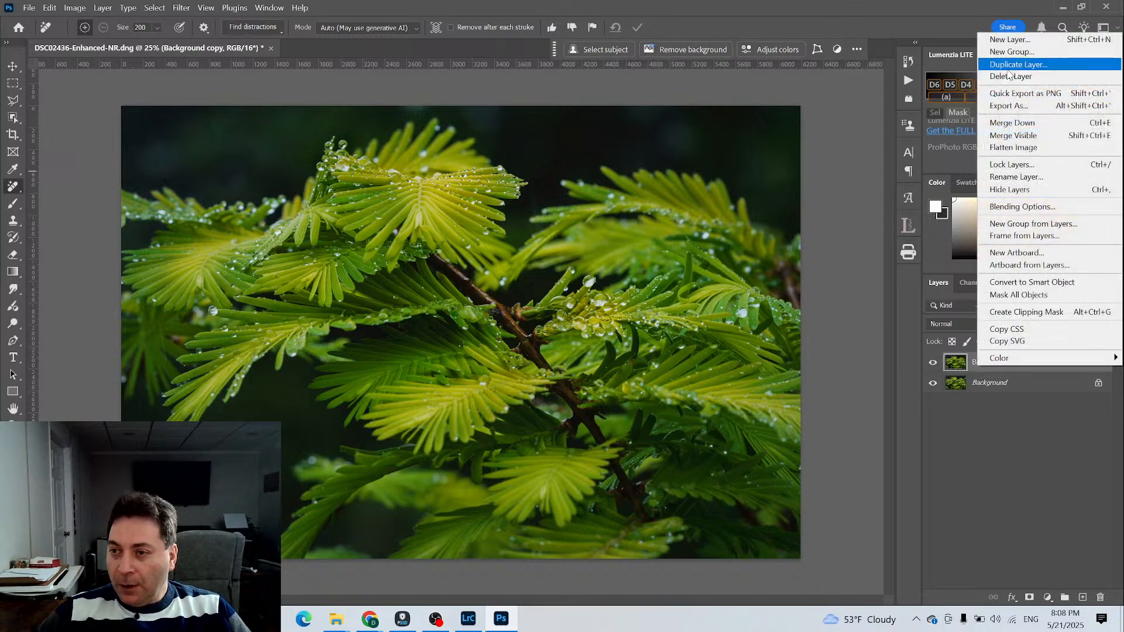
click(1009, 67)
click(530, 115)
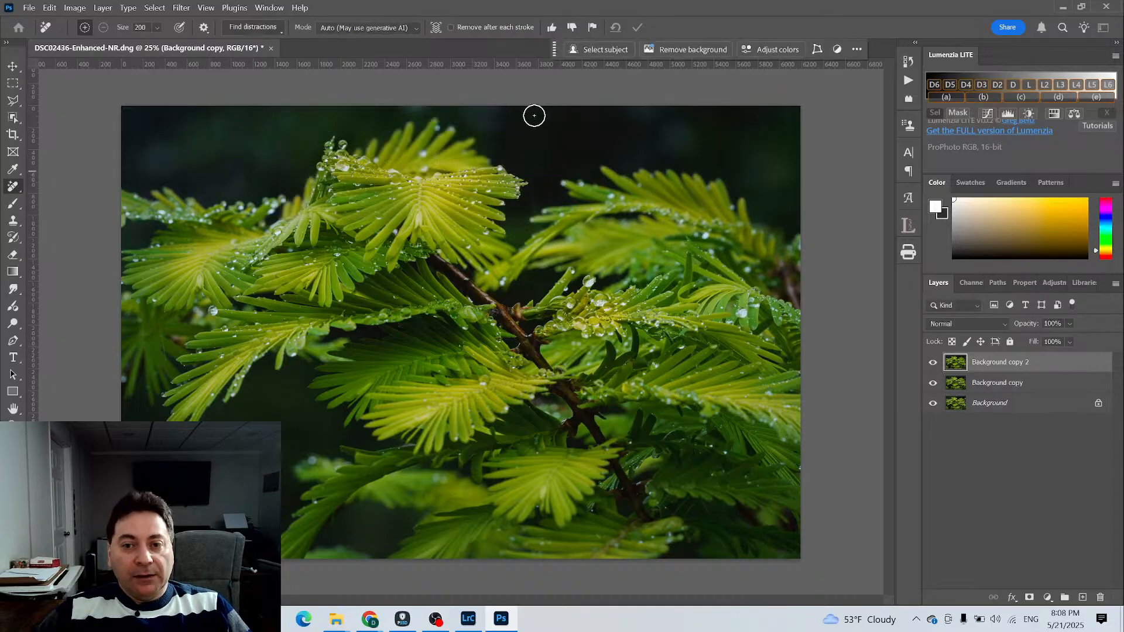
click(206, 8)
mouse_move(181, 7)
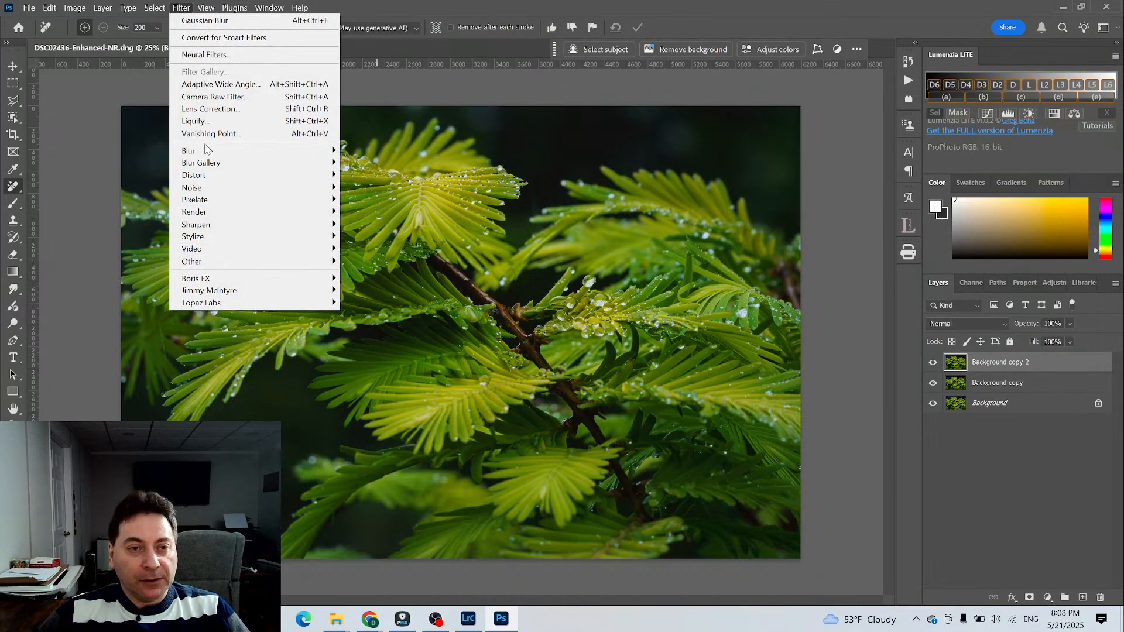
click(226, 21)
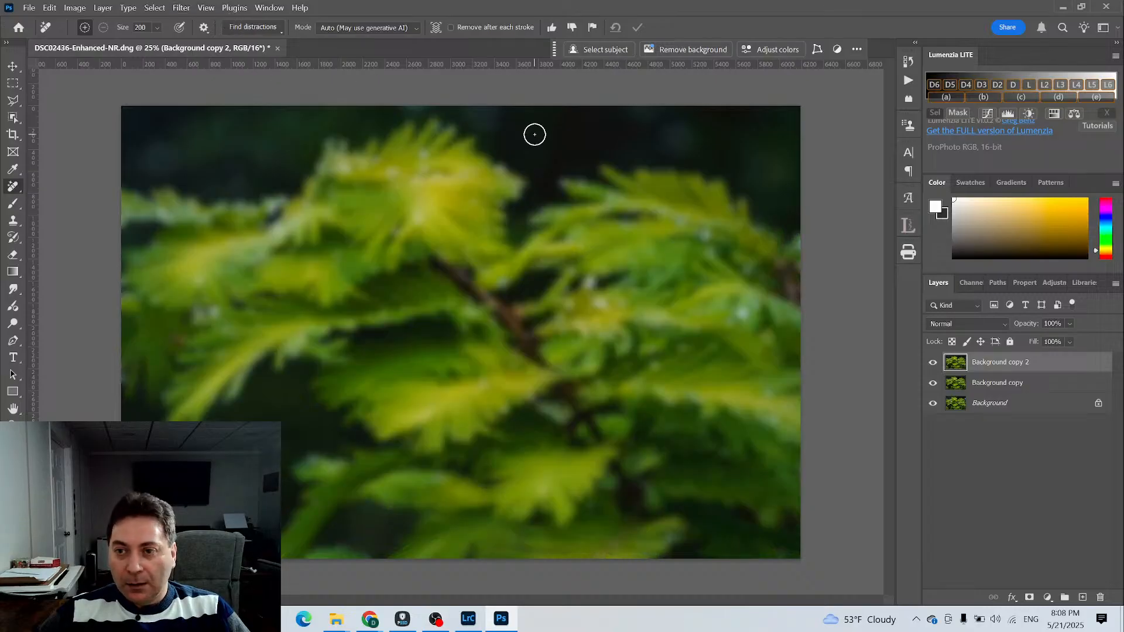
Set the blurred layer's blend mode to Lighten and its opacity to 33%
click(1004, 325)
click(949, 339)
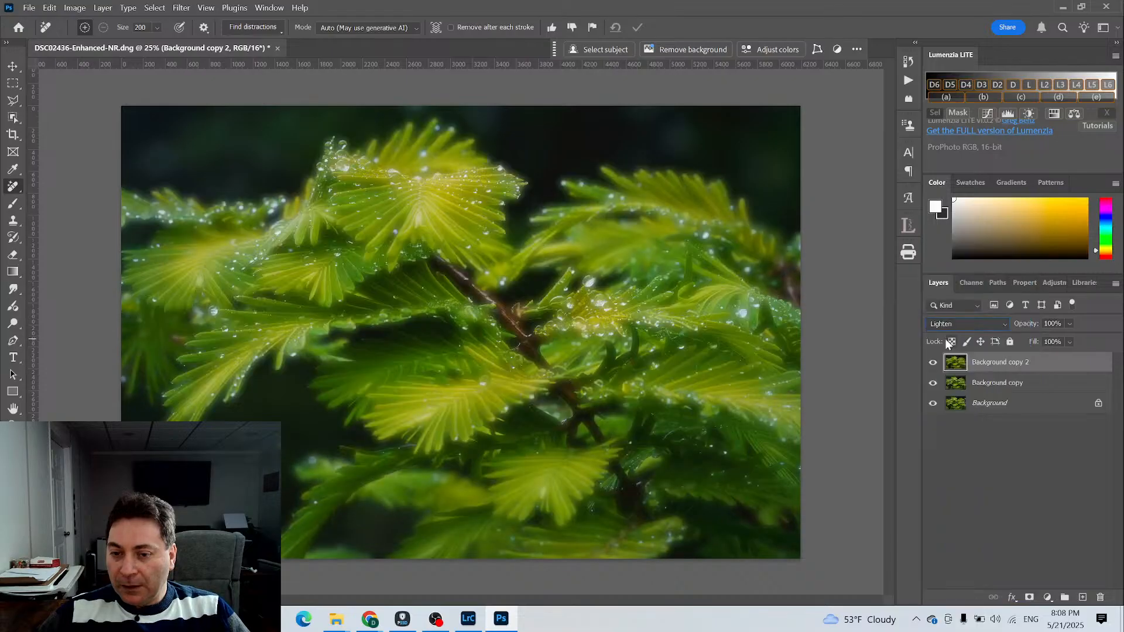
drag(1036, 328, 986, 326)
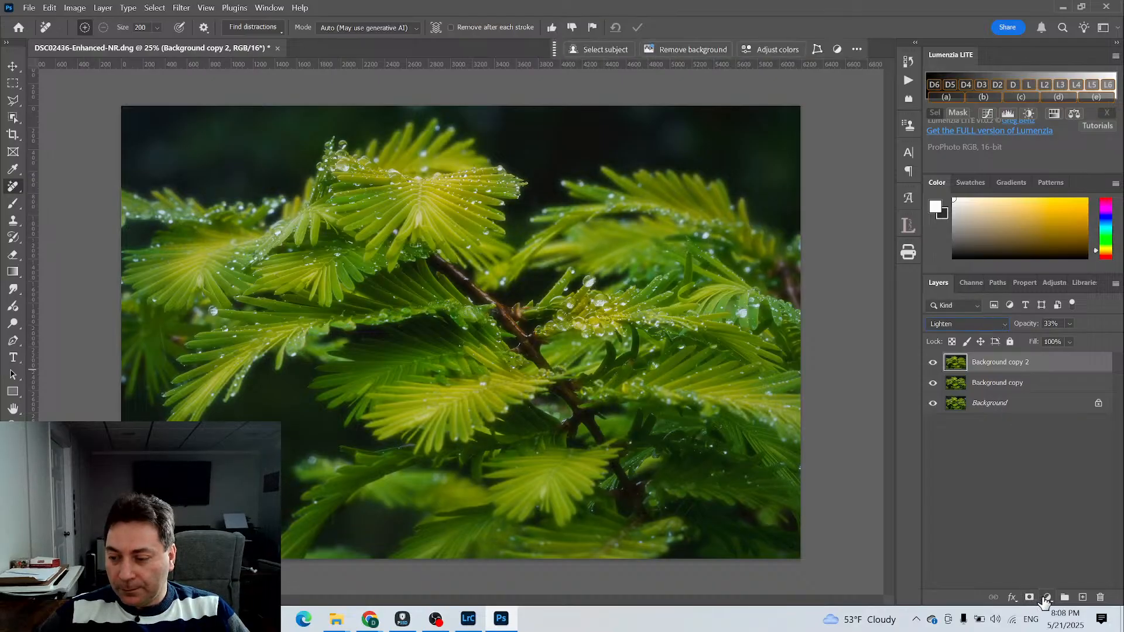
Add a Brightness/Contrast adjustment clipped to the blurred layer, with brightness 20 and contrast 80
click(1047, 598)
click(1051, 405)
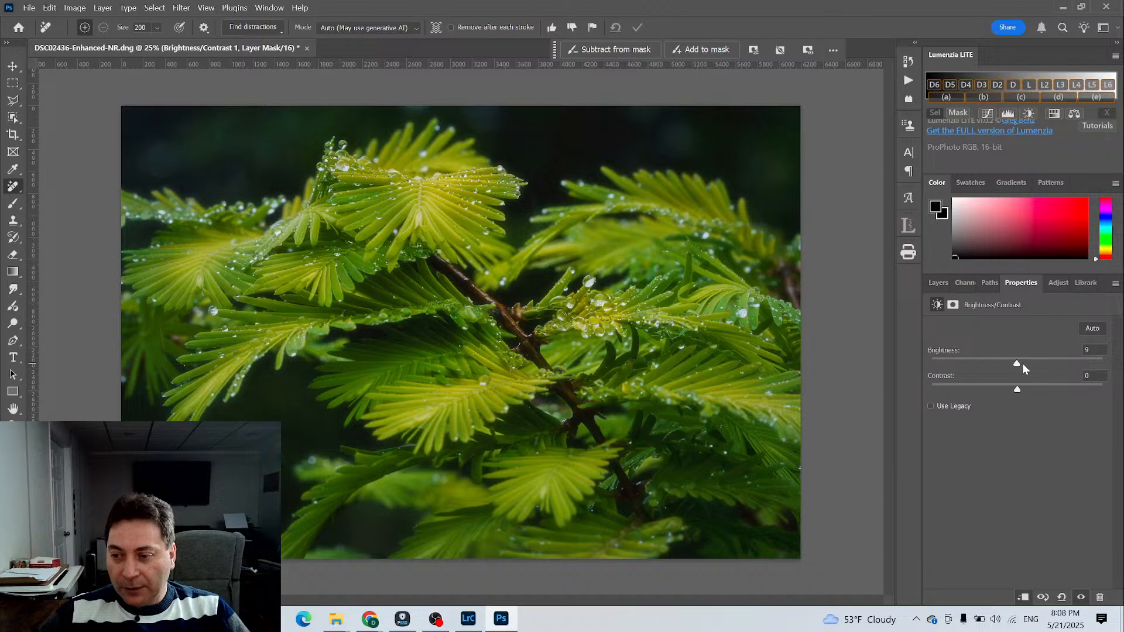
drag(1023, 363, 1030, 363)
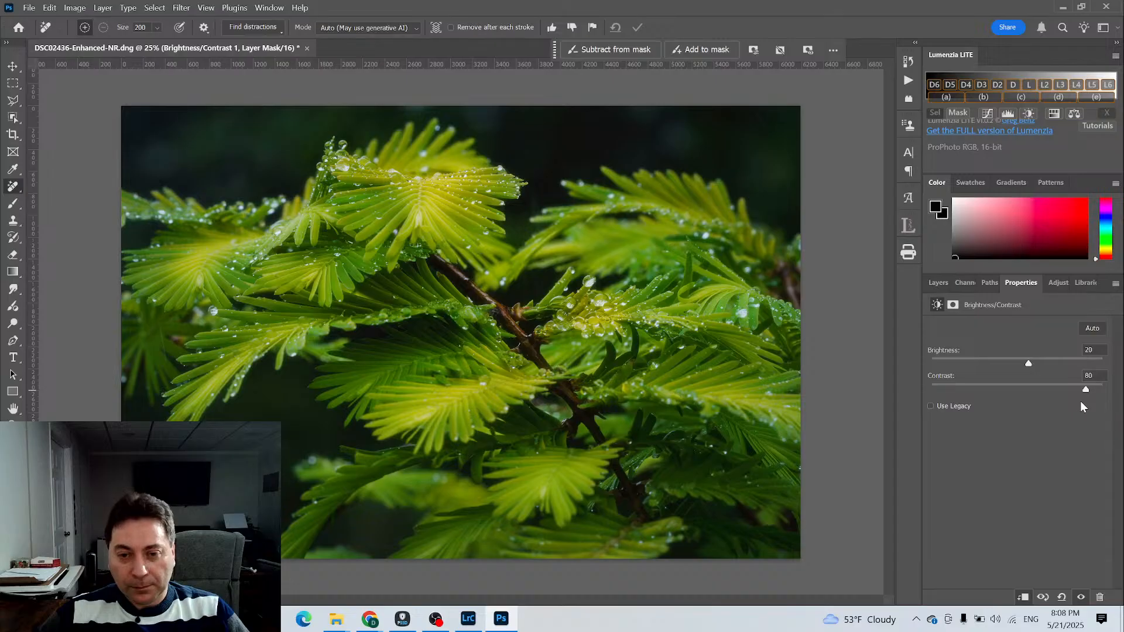
click(944, 284)
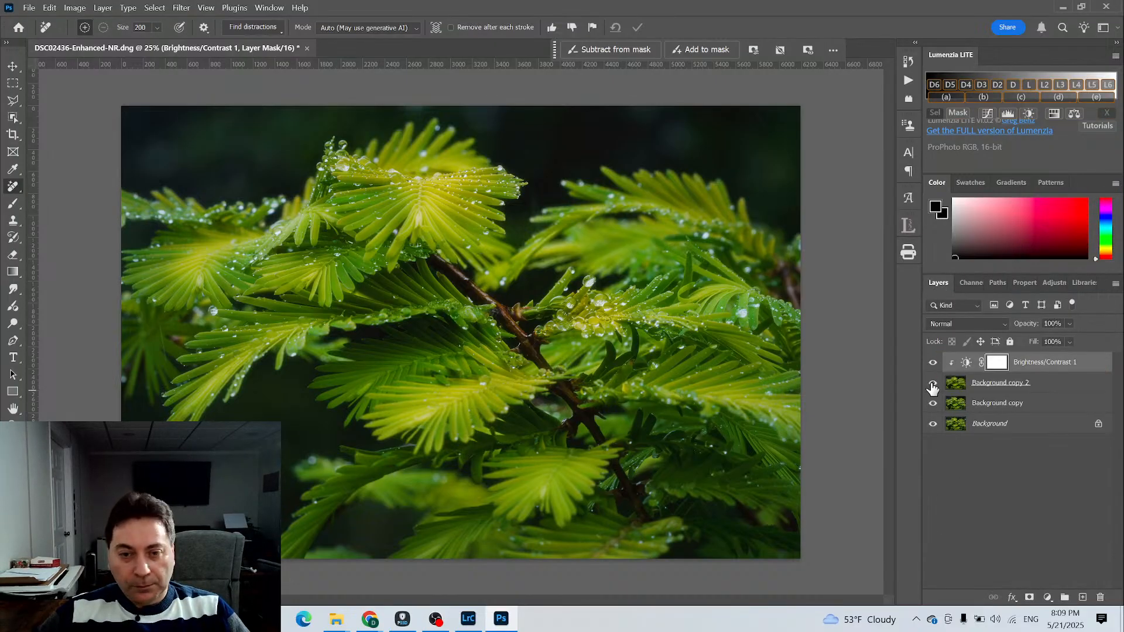
Hide and show the blurred layer repeatedly to compare the photo with and without its glow
click(932, 385)
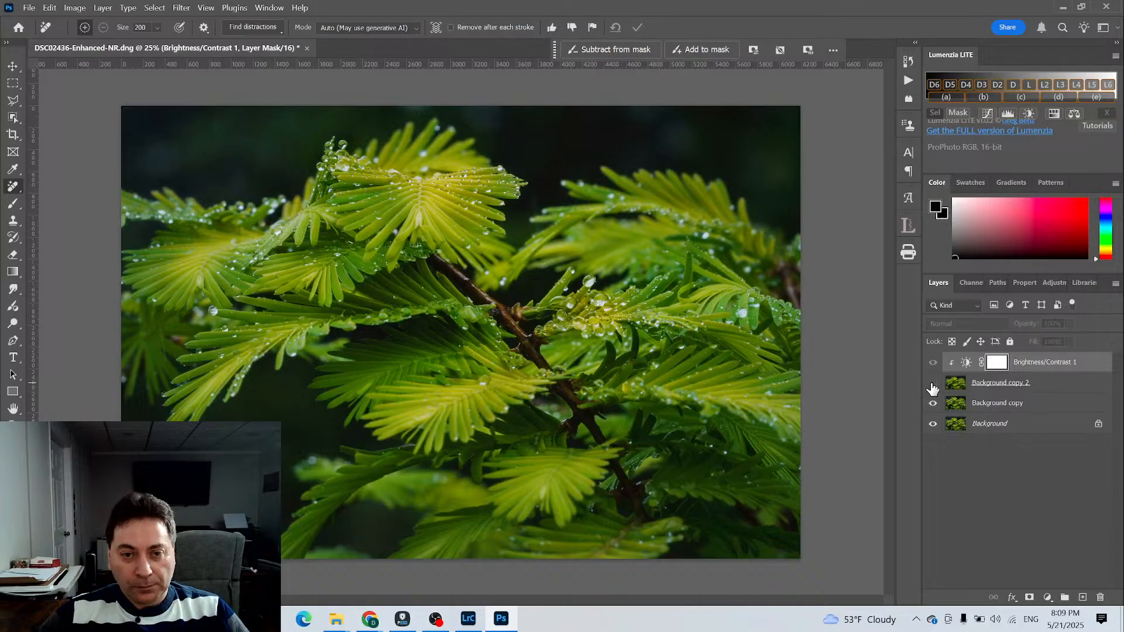
click(933, 386)
click(932, 386)
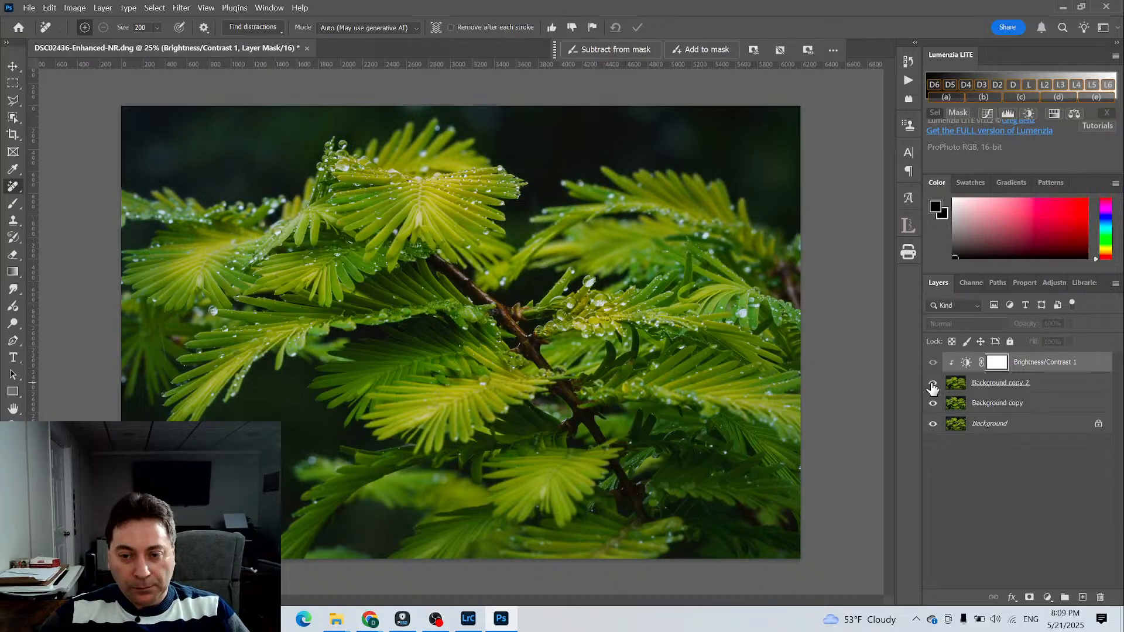
click(932, 385)
click(933, 385)
click(932, 385)
click(933, 384)
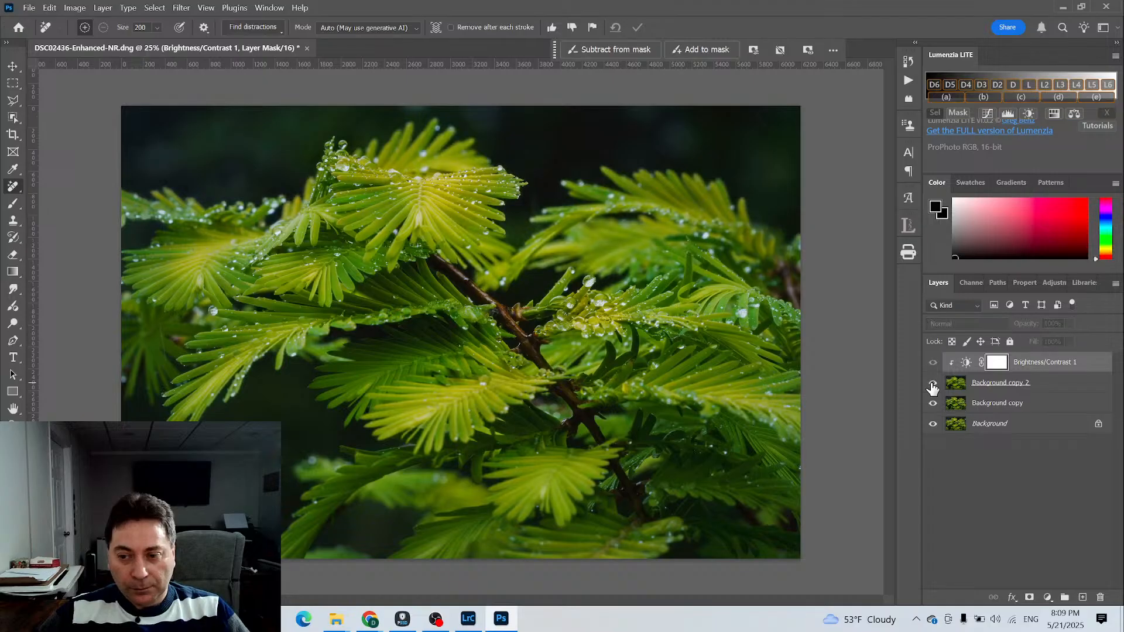
click(932, 384)
Set the blurred layer's opacity to 25% and toggle its visibility to compare the softer glow
click(955, 383)
drag(1029, 329, 1024, 328)
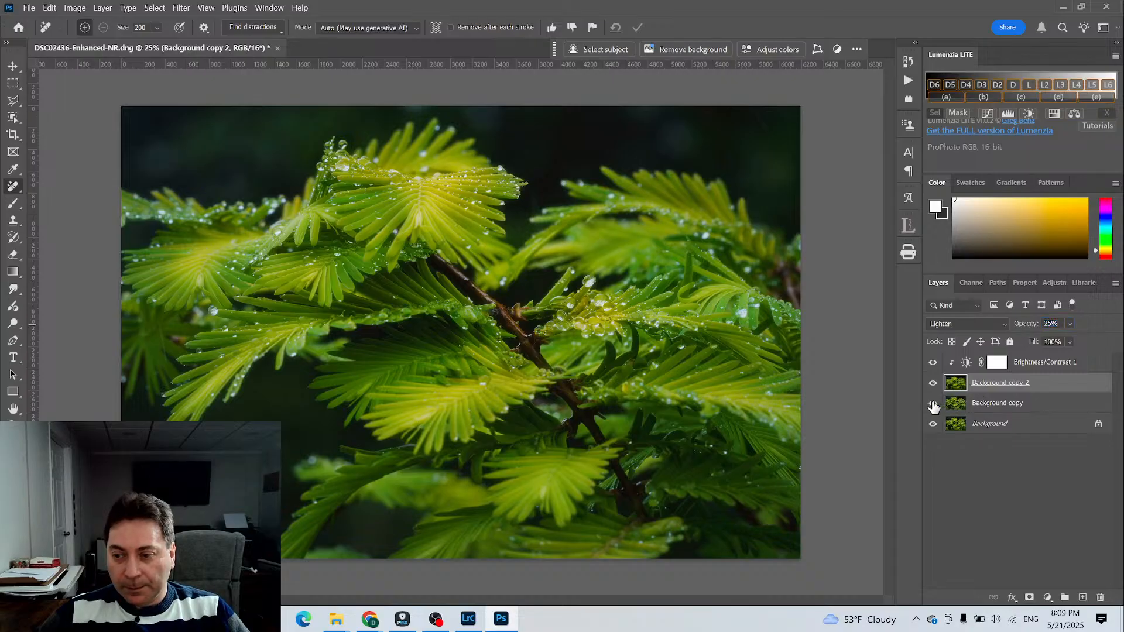
click(933, 386)
click(933, 386)
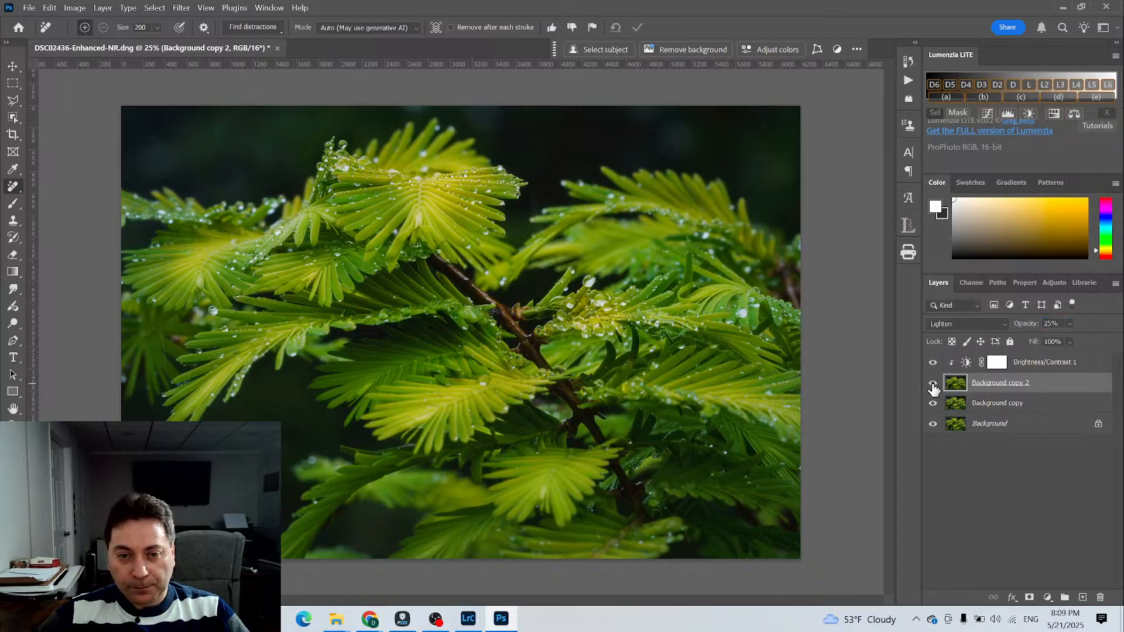
click(933, 385)
click(933, 386)
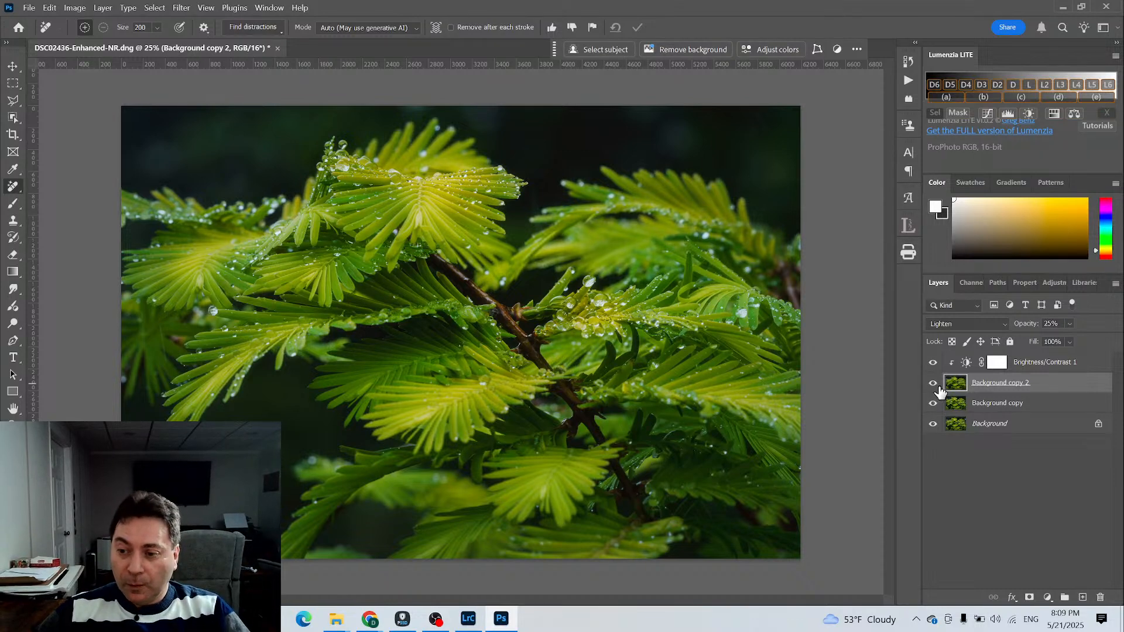
Add a layer mask to the blurred layer and paint on it in black with the Brush tool at 50% opacity and 27% flow
click(1029, 598)
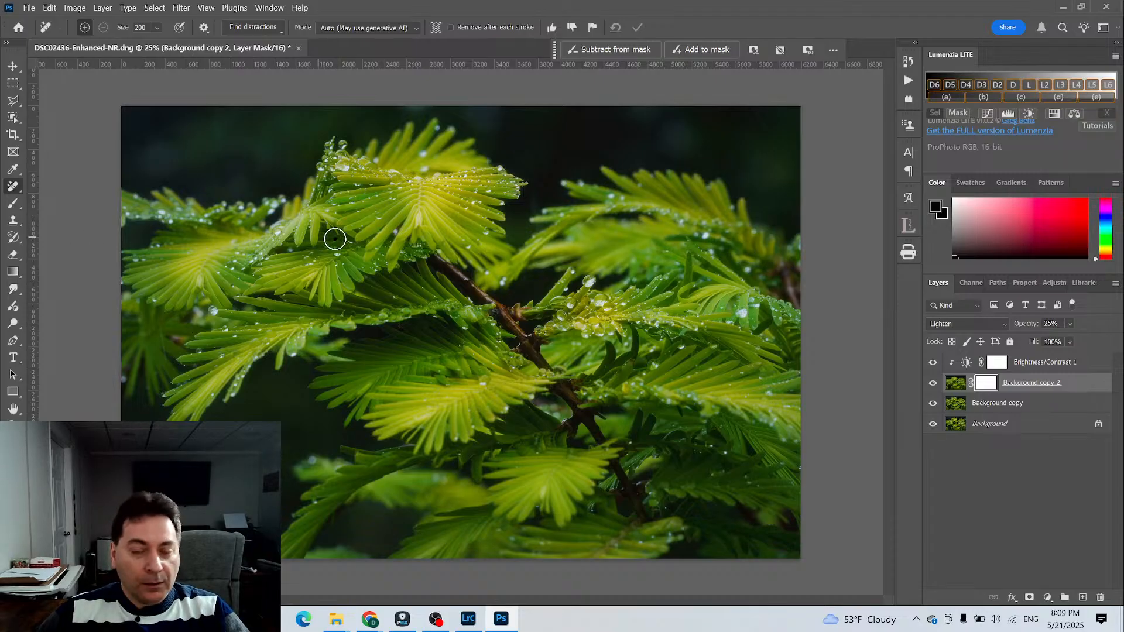
click(14, 204)
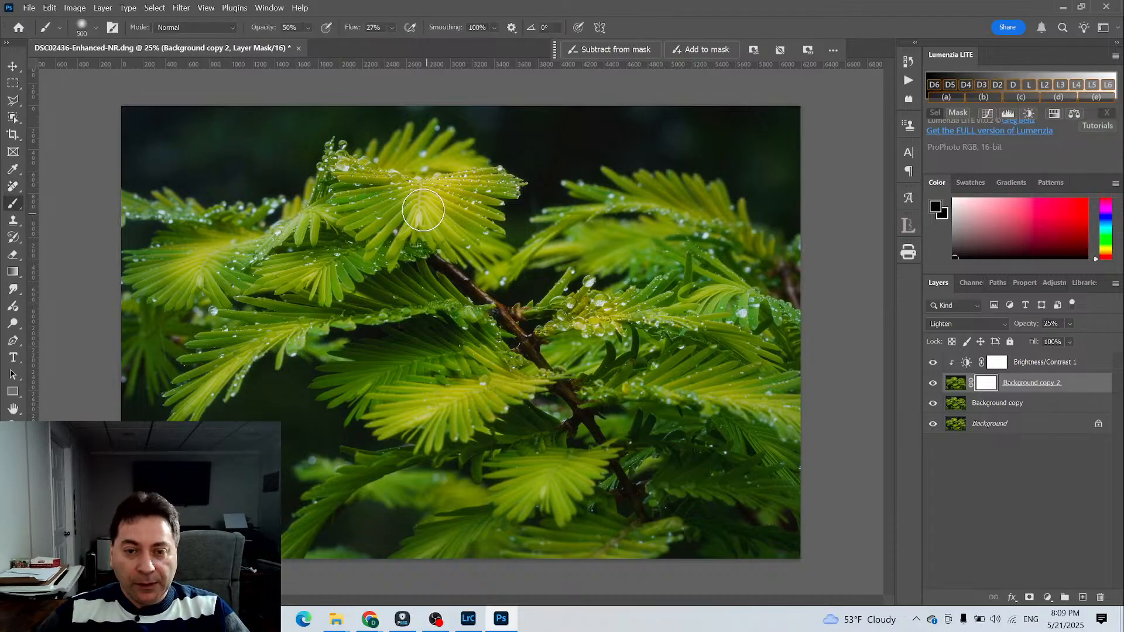
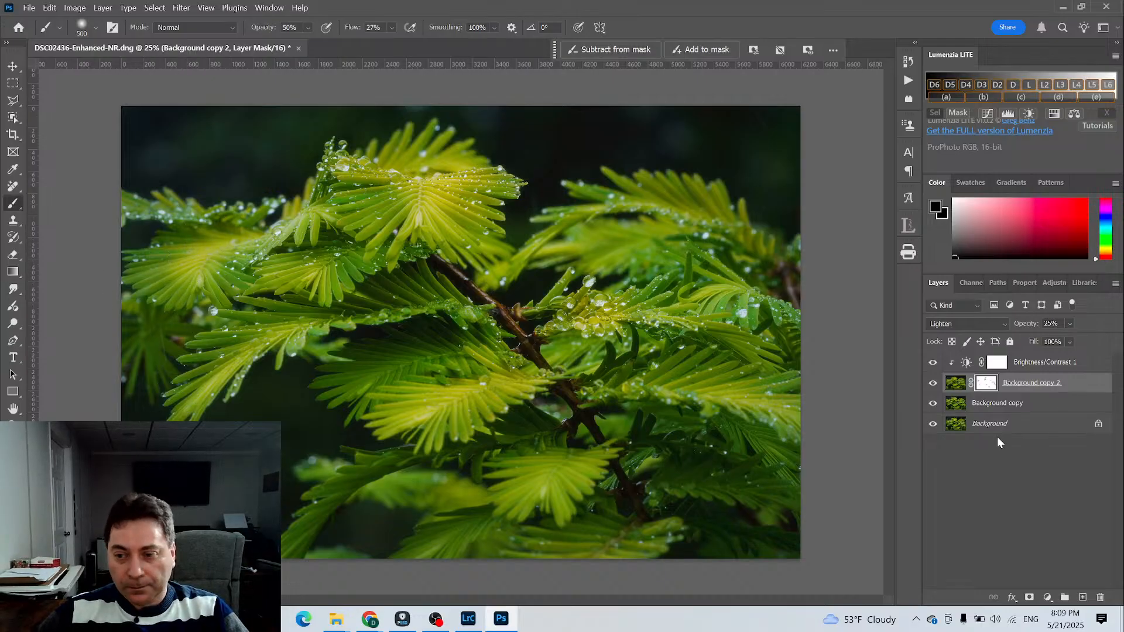
Toggle the masked blur layer's visibility to compare the photo with and without the brushed glow
click(934, 384)
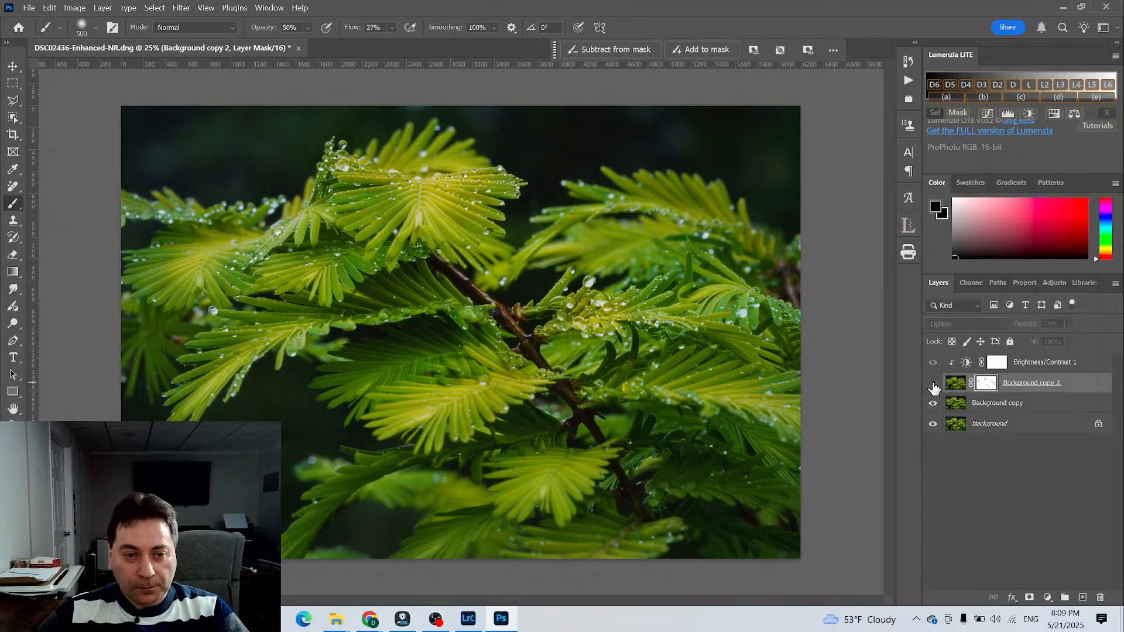
click(933, 386)
click(934, 387)
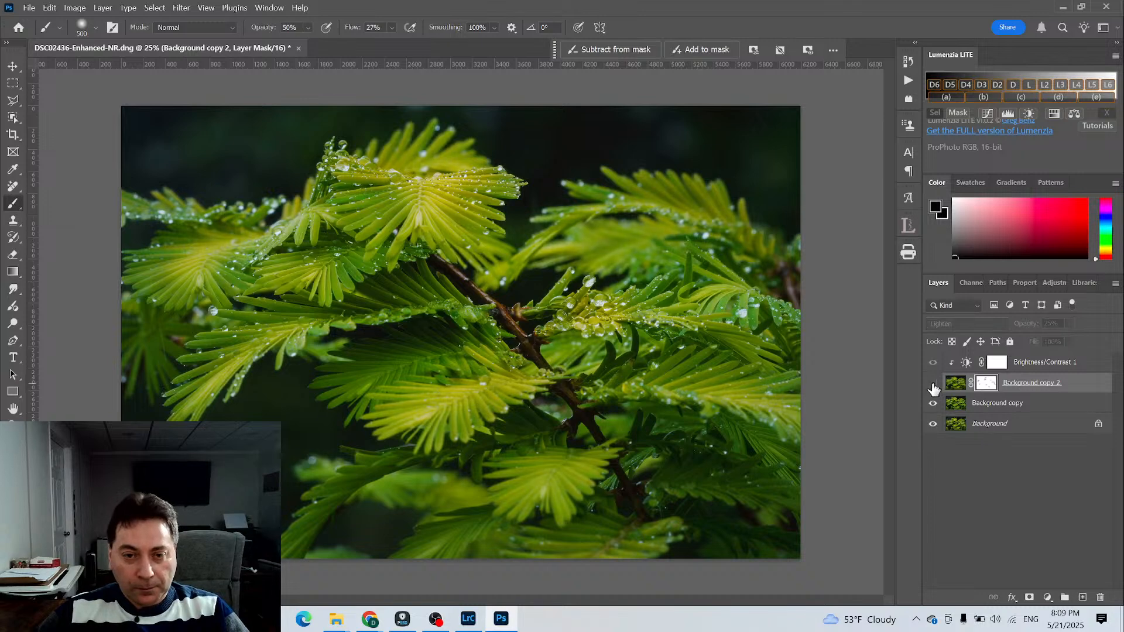
click(933, 388)
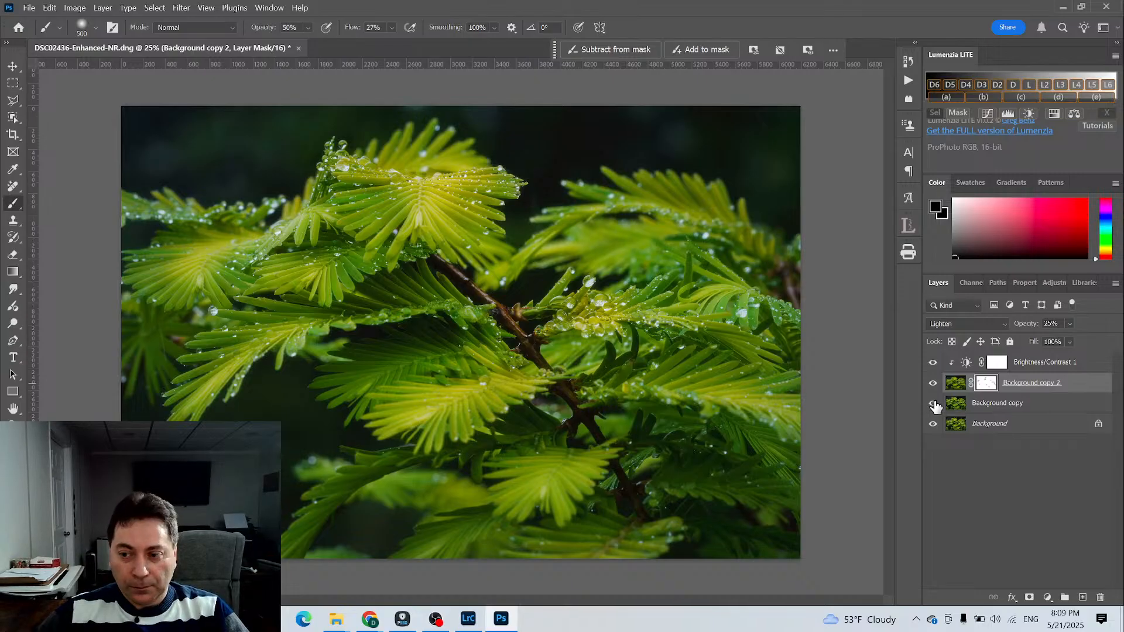
Switch Background copy 2 off and on twice to compare the final photo with and without the glow
click(933, 386)
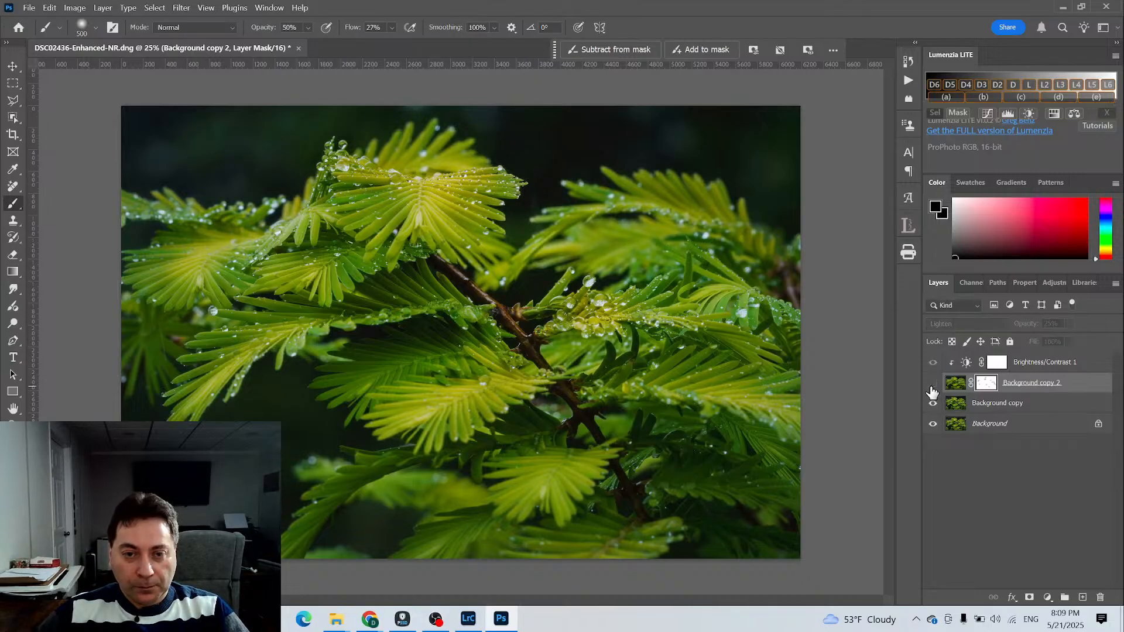
click(932, 386)
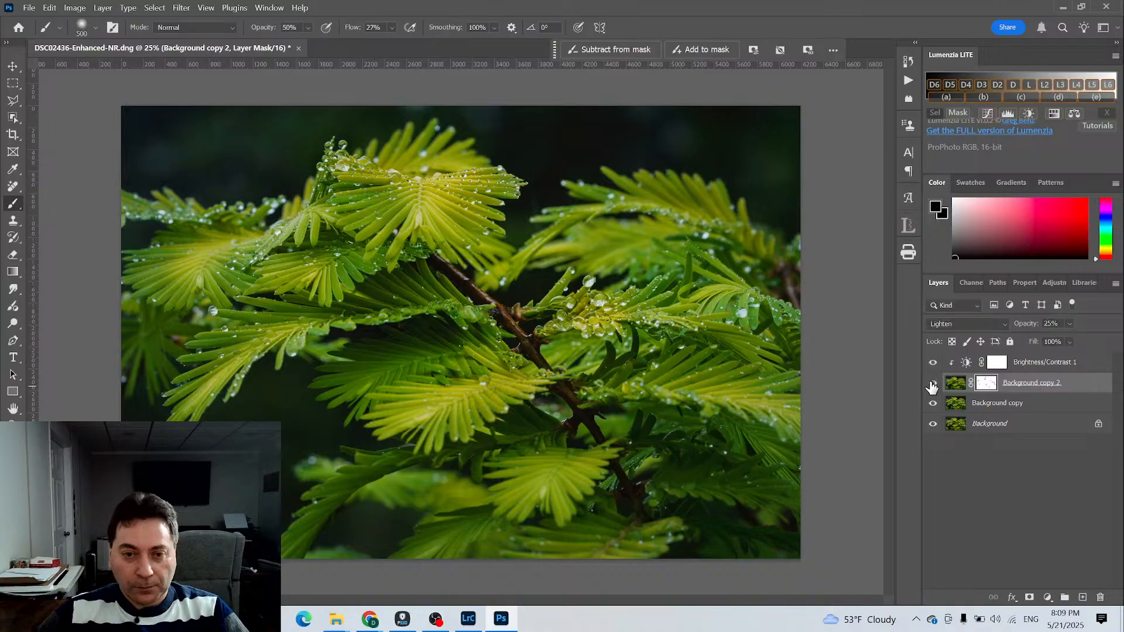
click(932, 386)
click(932, 386)
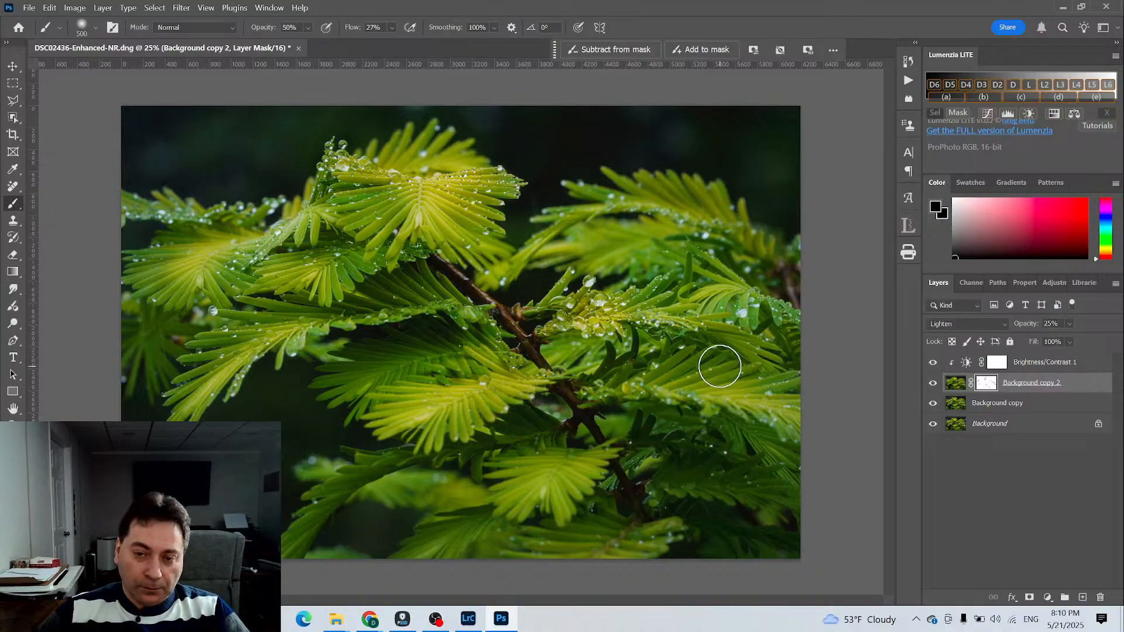
Close the edited photo, saving its changes, and return to Lightroom Classic
click(298, 48)
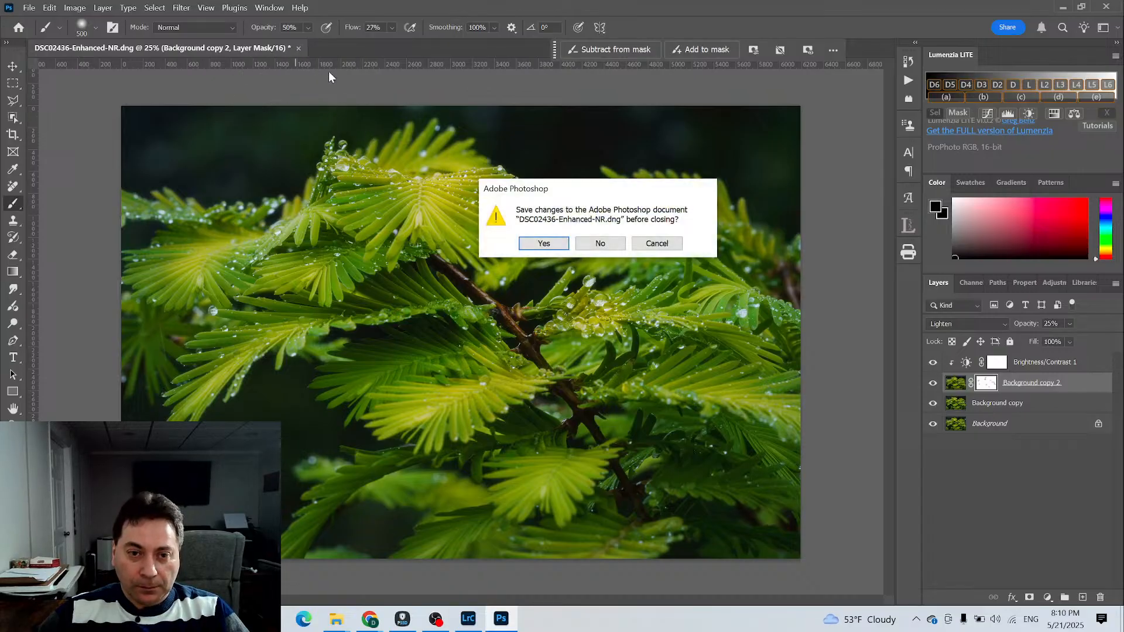
click(542, 241)
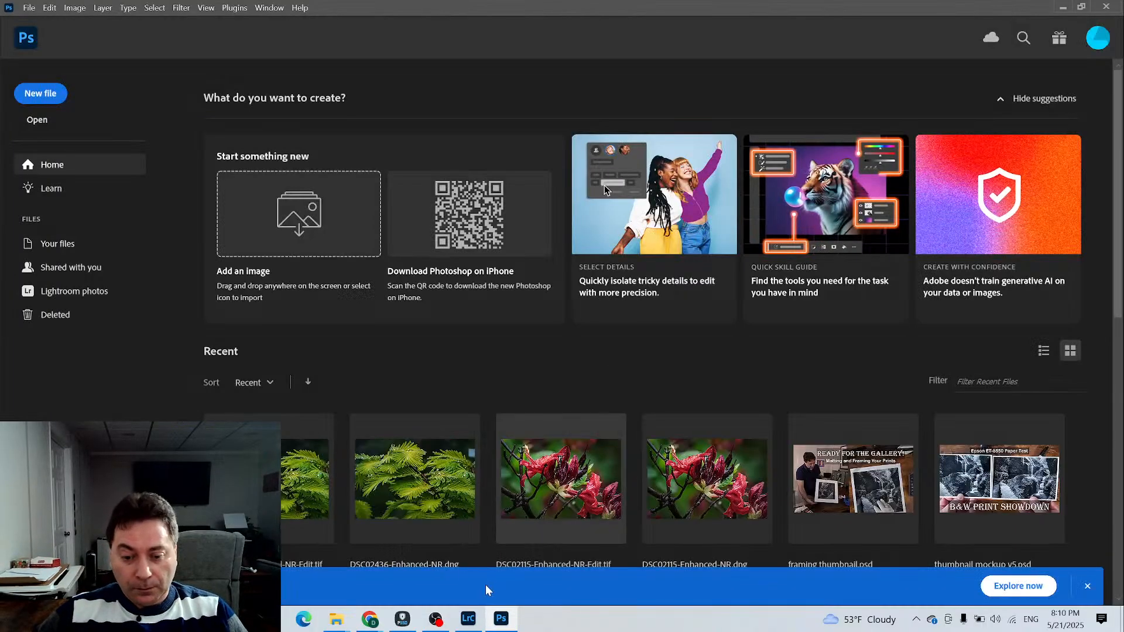
click(471, 623)
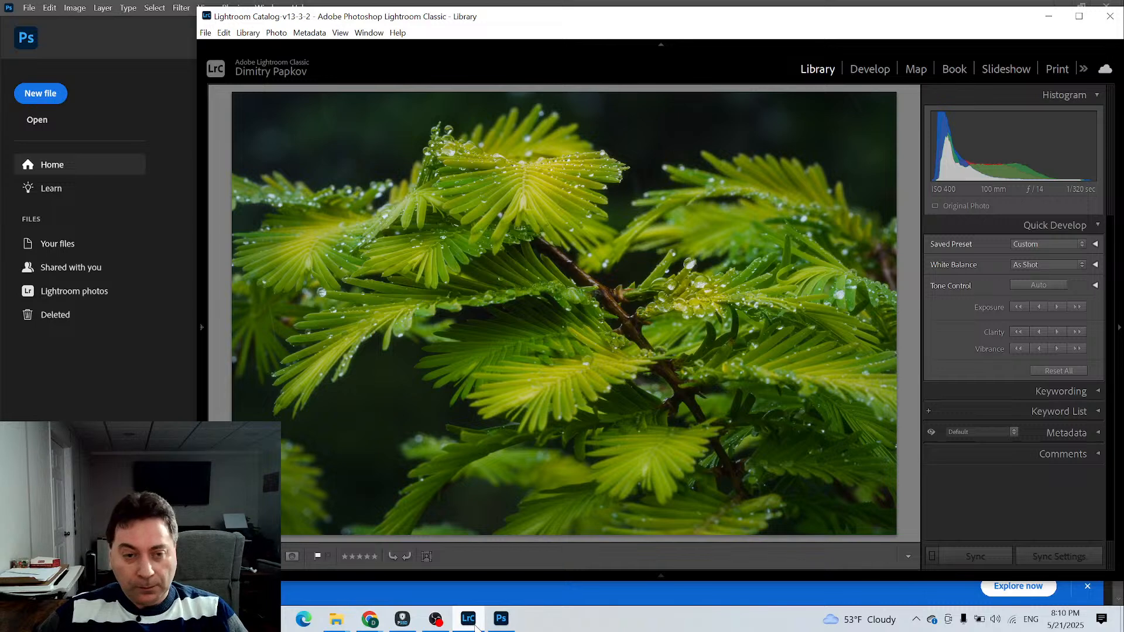
Create a virtual copy of the finished foliage photo DSC02436-Enhanced-NR-Edit.tif from the thumbnail grid
key(g)
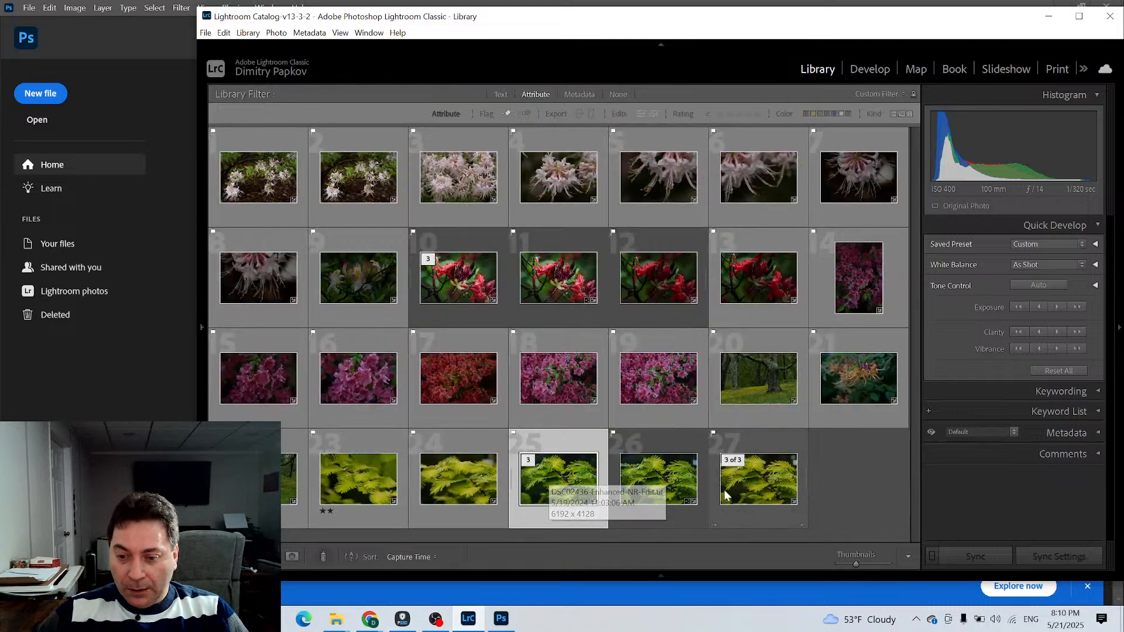
right_click(555, 443)
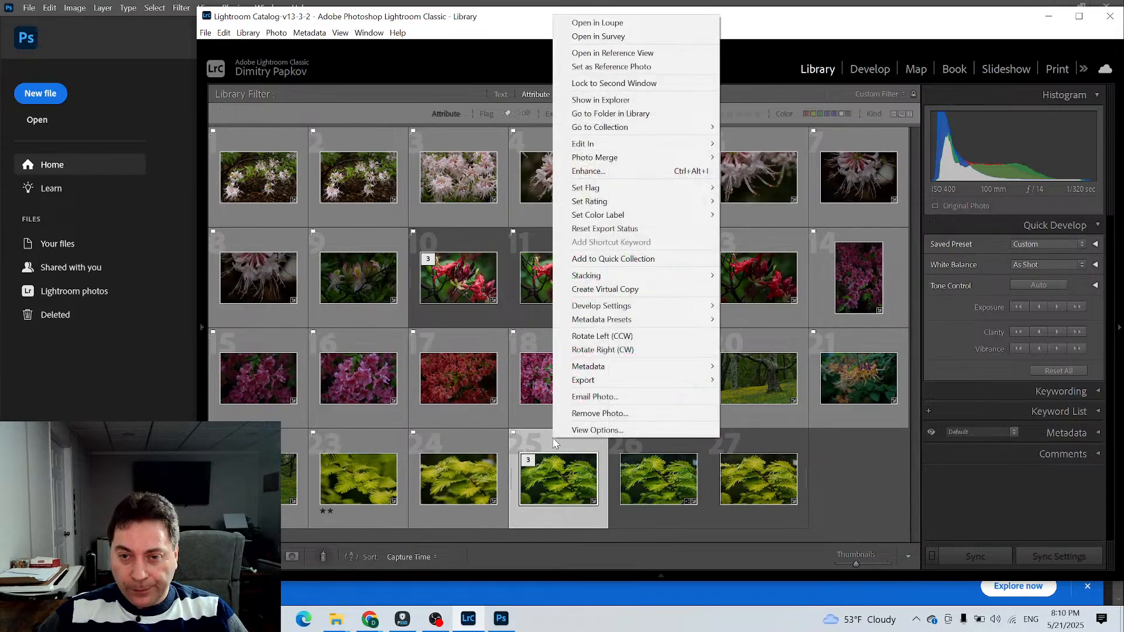
click(616, 289)
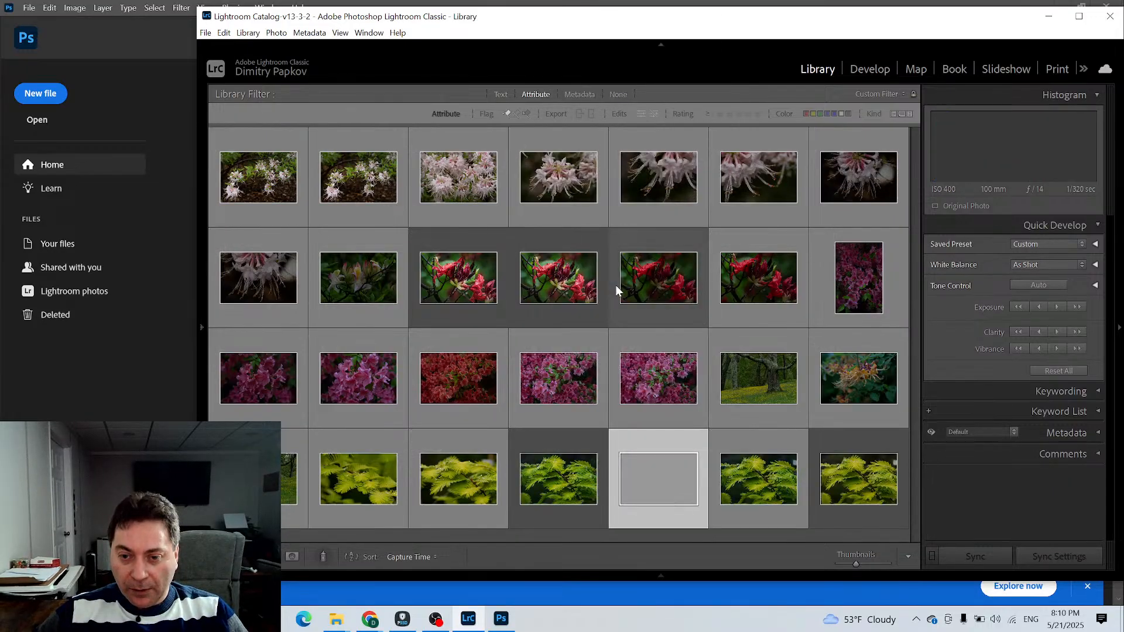
Open the virtual copy in Develop and crop it around the upper dew-covered frond with a custom aspect ratio
click(868, 69)
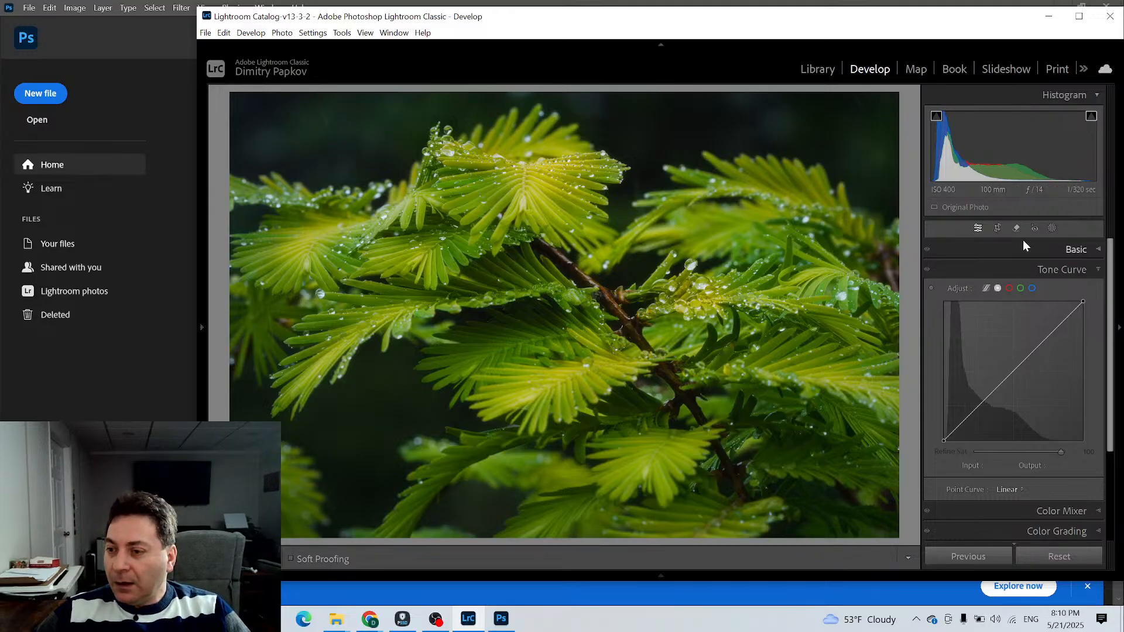
click(997, 228)
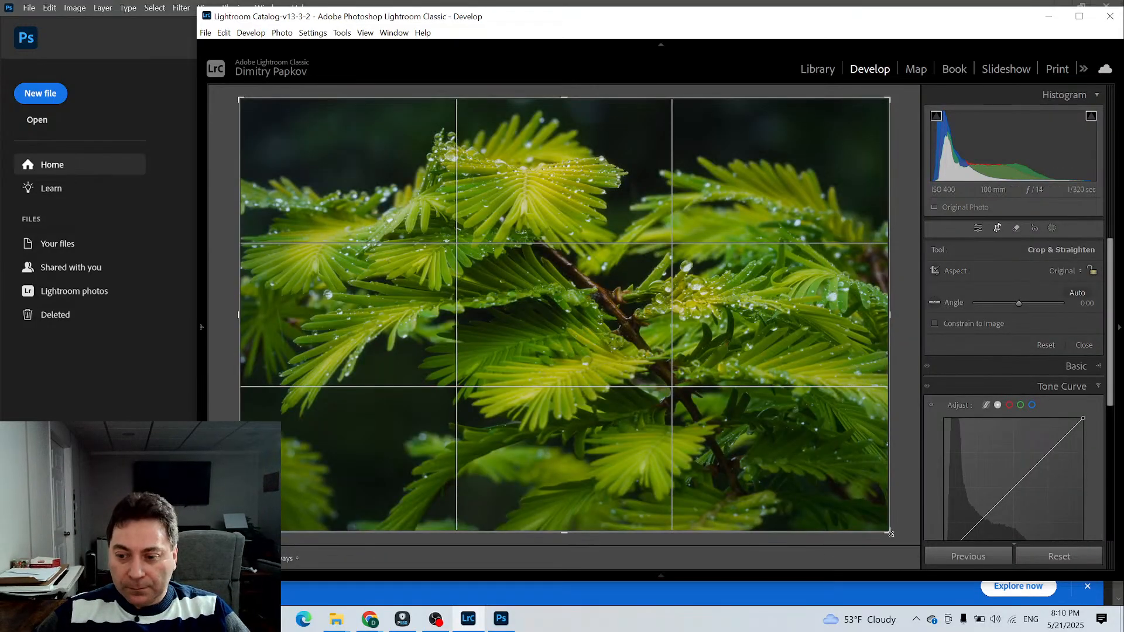
drag(887, 531, 774, 440)
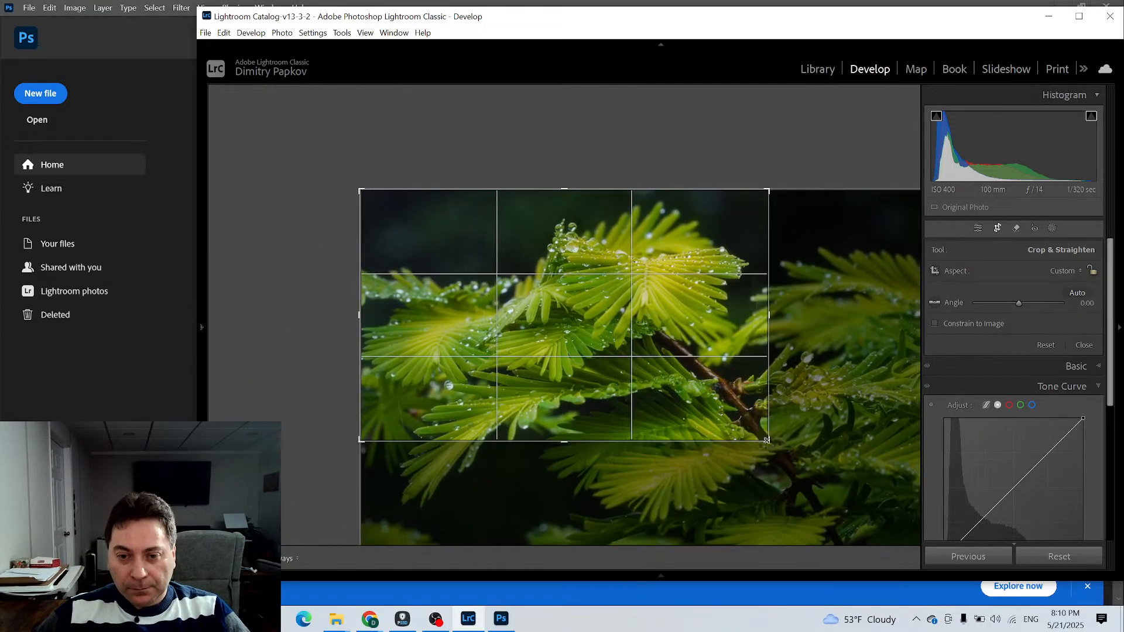
drag(347, 443, 402, 439)
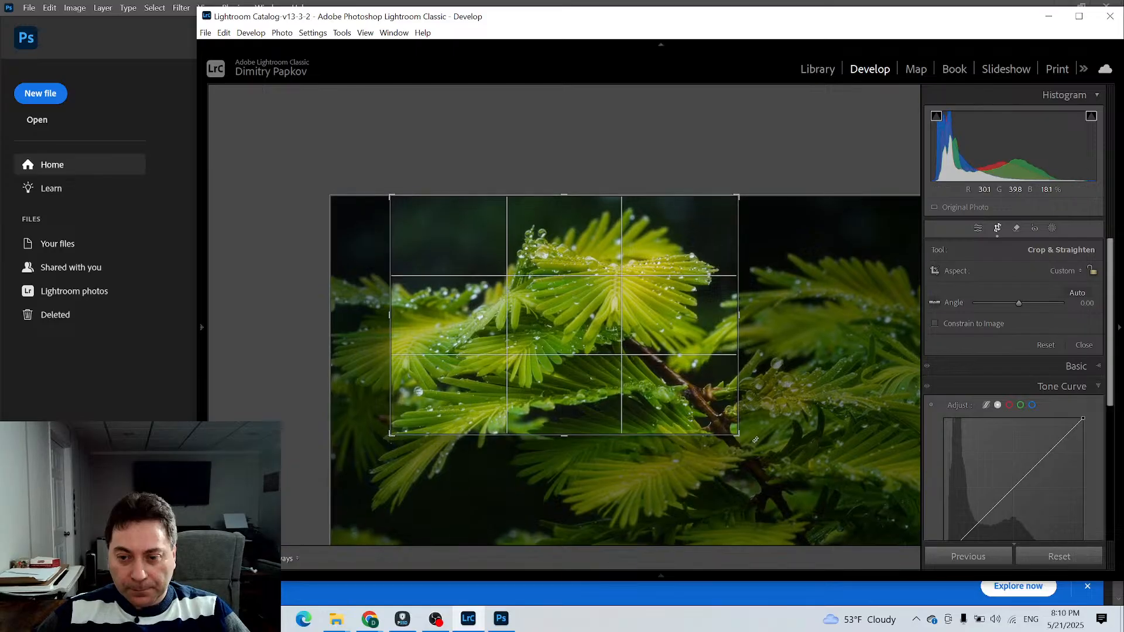
drag(618, 353, 589, 361)
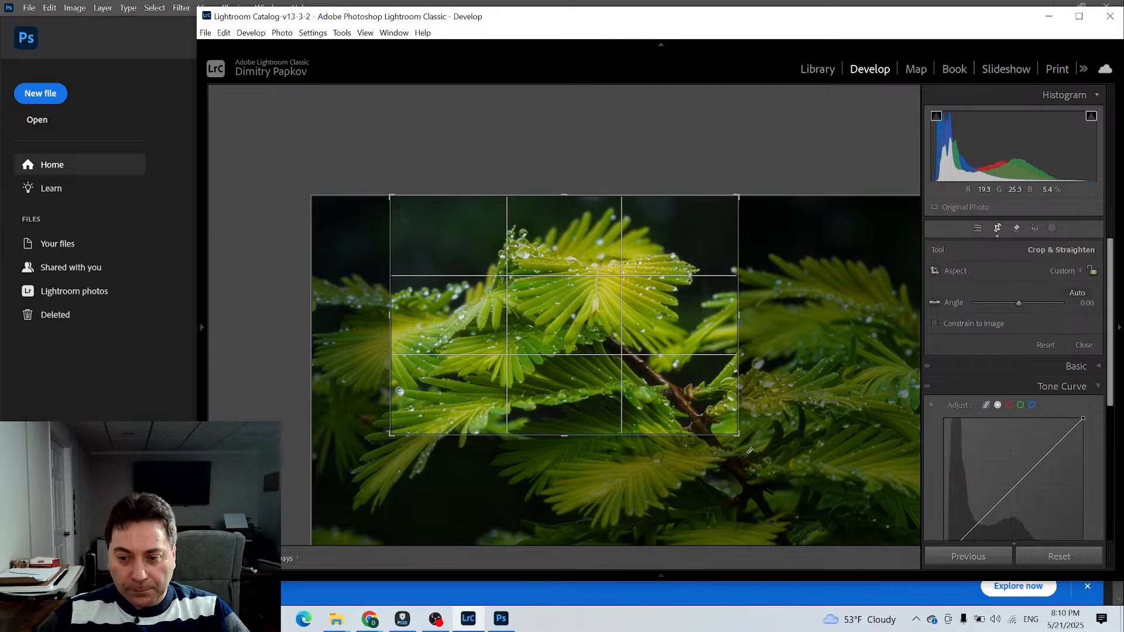
drag(736, 435, 774, 448)
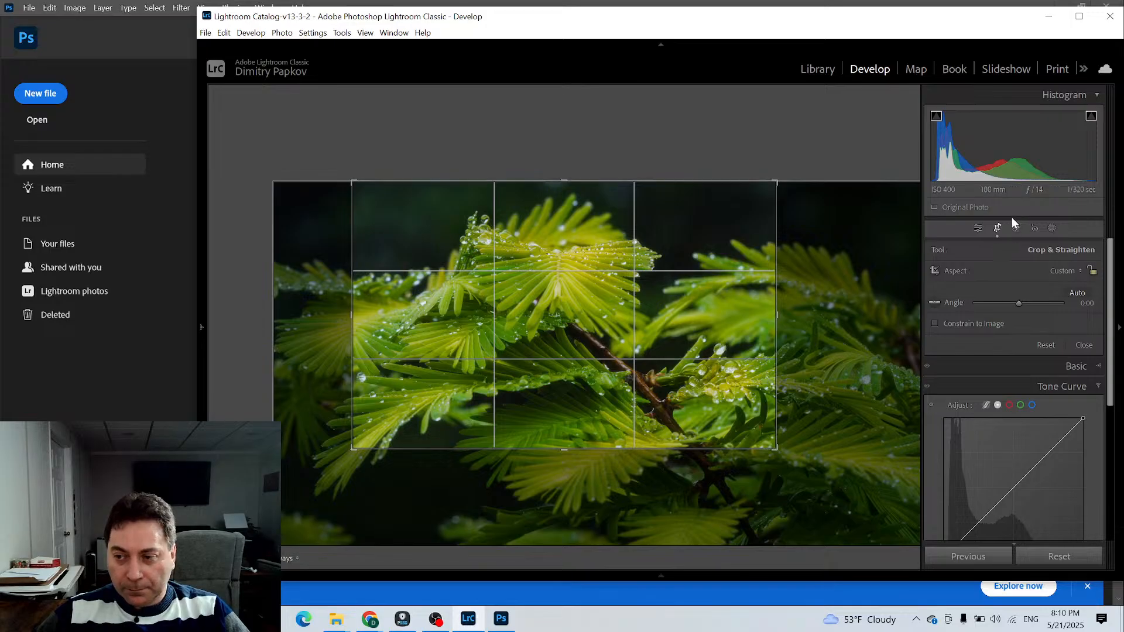
click(981, 228)
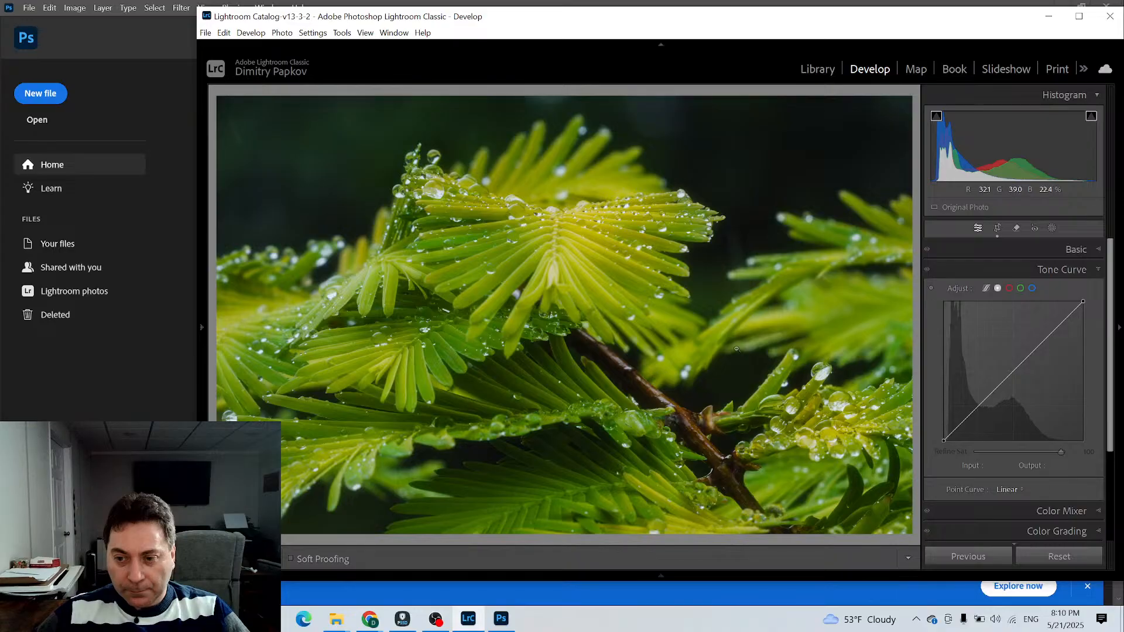
Tighten the crop further around the main frond and the droplets at its tip
click(997, 227)
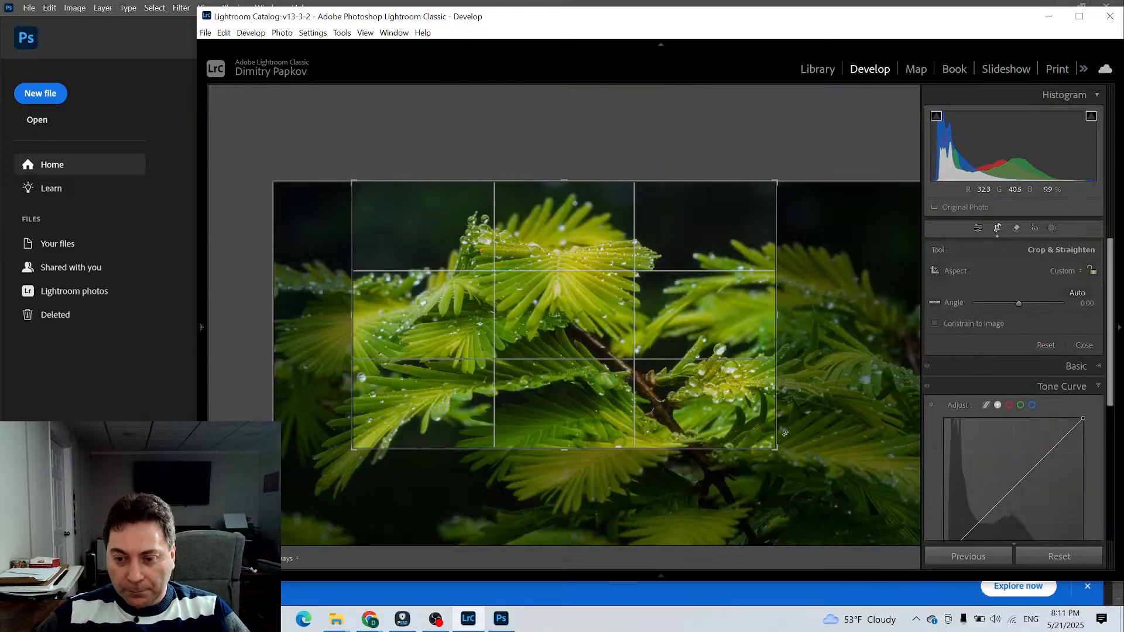
drag(776, 447, 733, 427)
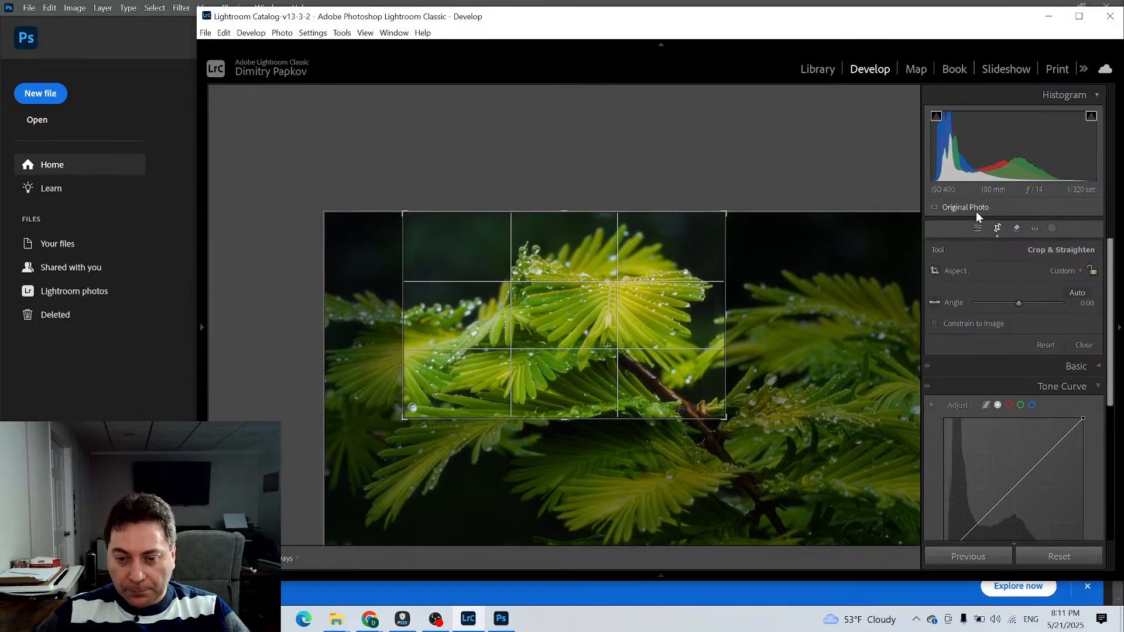
click(993, 229)
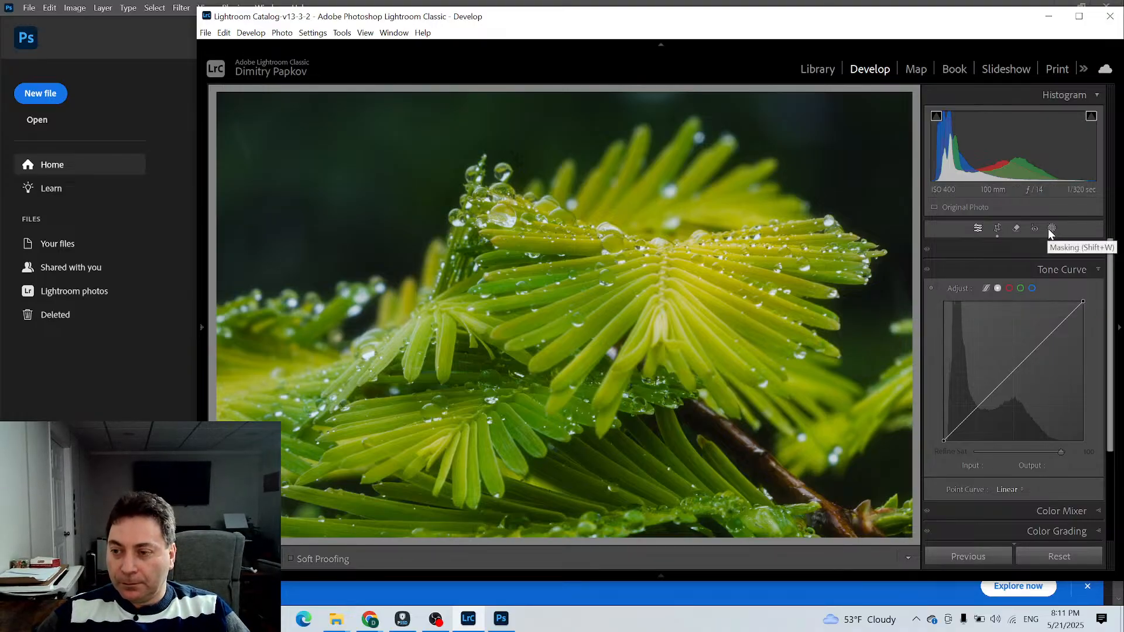
Set the cropped photo's Contrast to +19 and Highlights to −9 in the Basic adjustments
click(1093, 248)
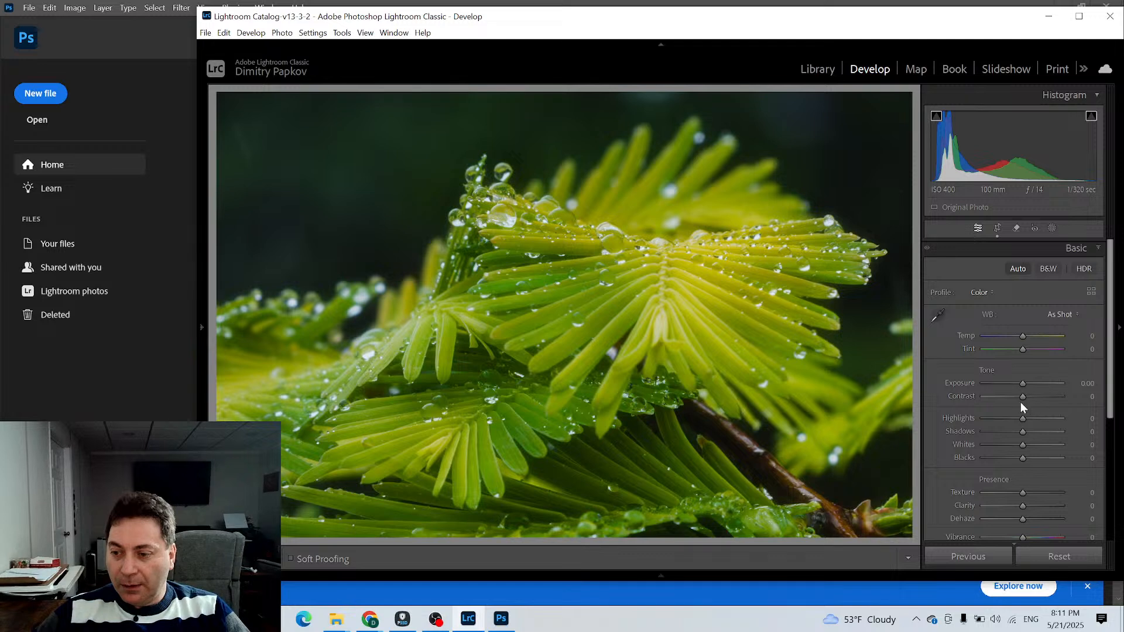
drag(1023, 397, 1028, 396)
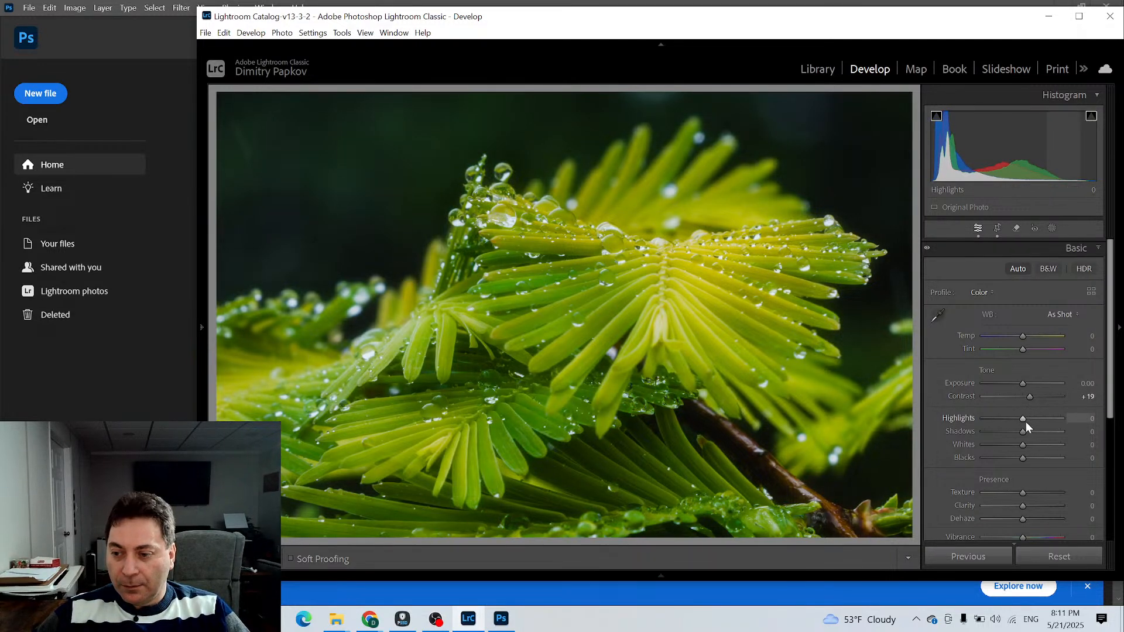
drag(1012, 420, 1016, 421)
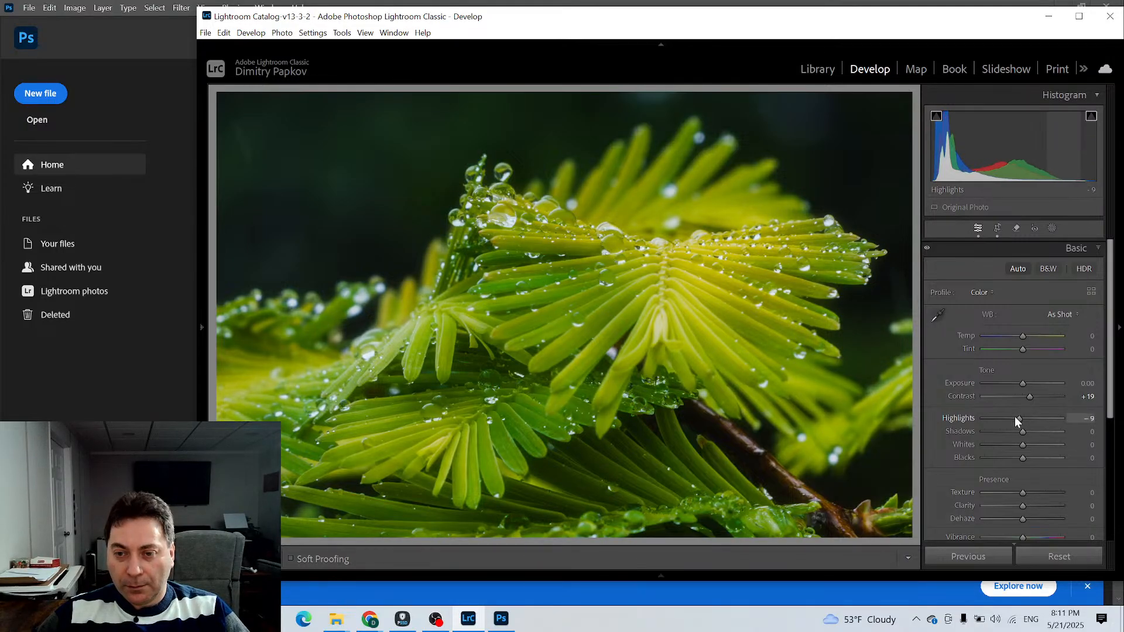
Add a radial gradient mask with feather 100, enlarge it, and position it over the droplets on the upper stem tip
click(1052, 228)
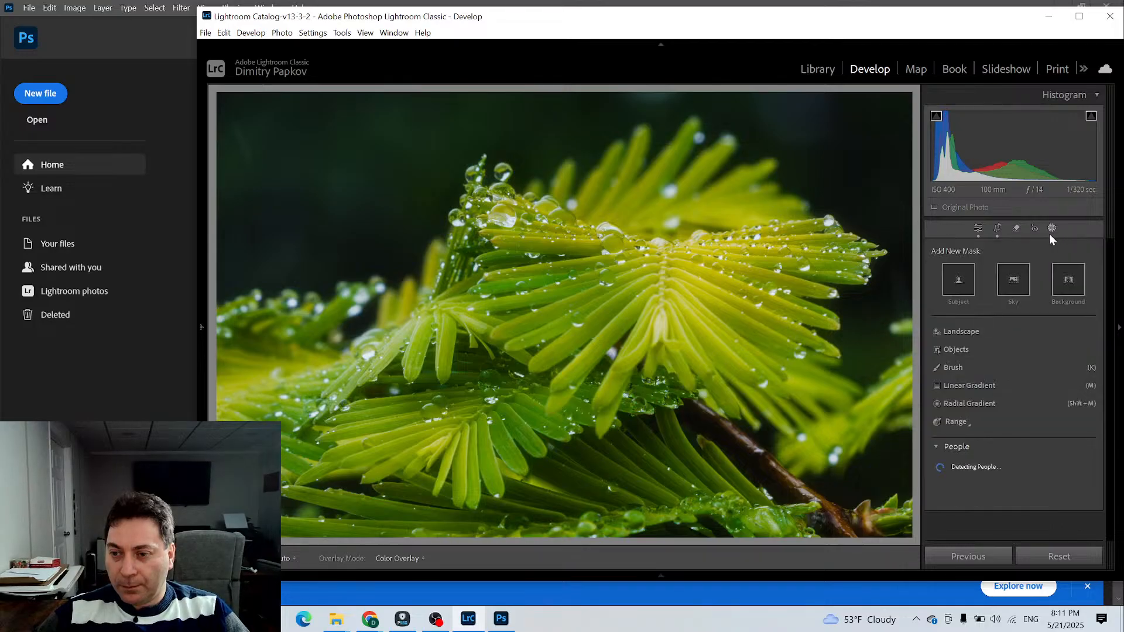
click(963, 403)
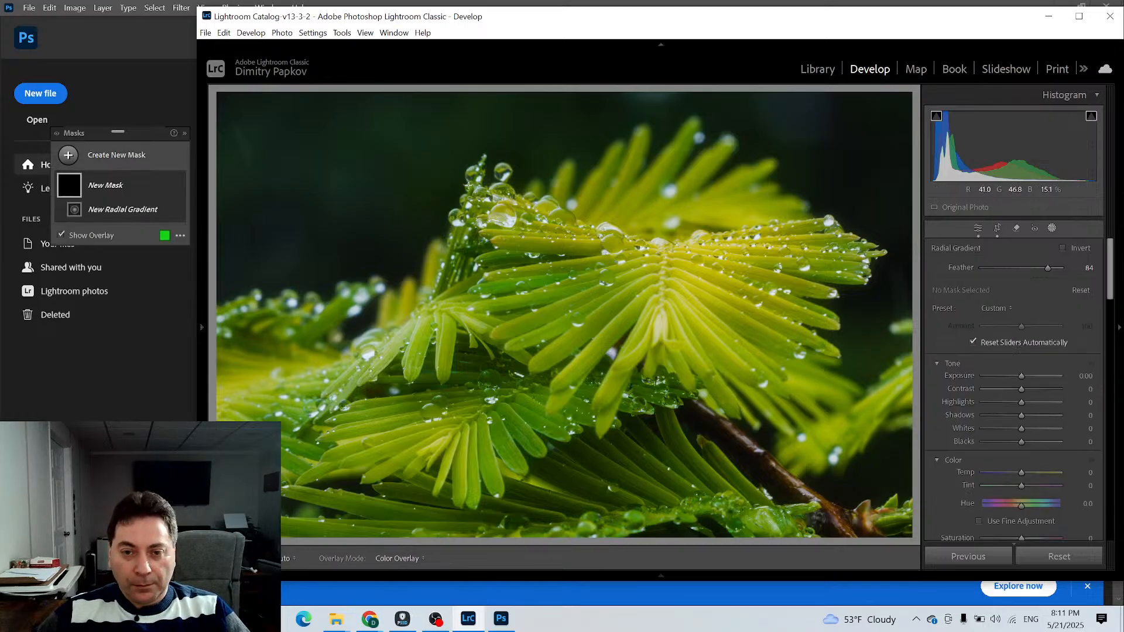
drag(463, 177, 482, 204)
drag(584, 209, 612, 204)
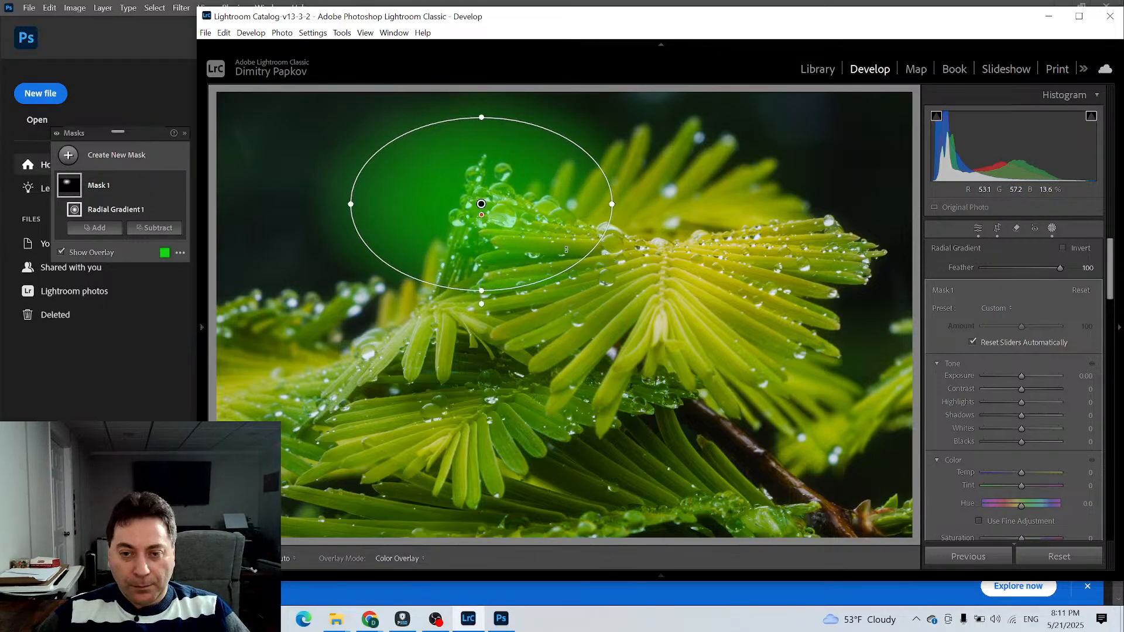
drag(482, 290, 482, 316)
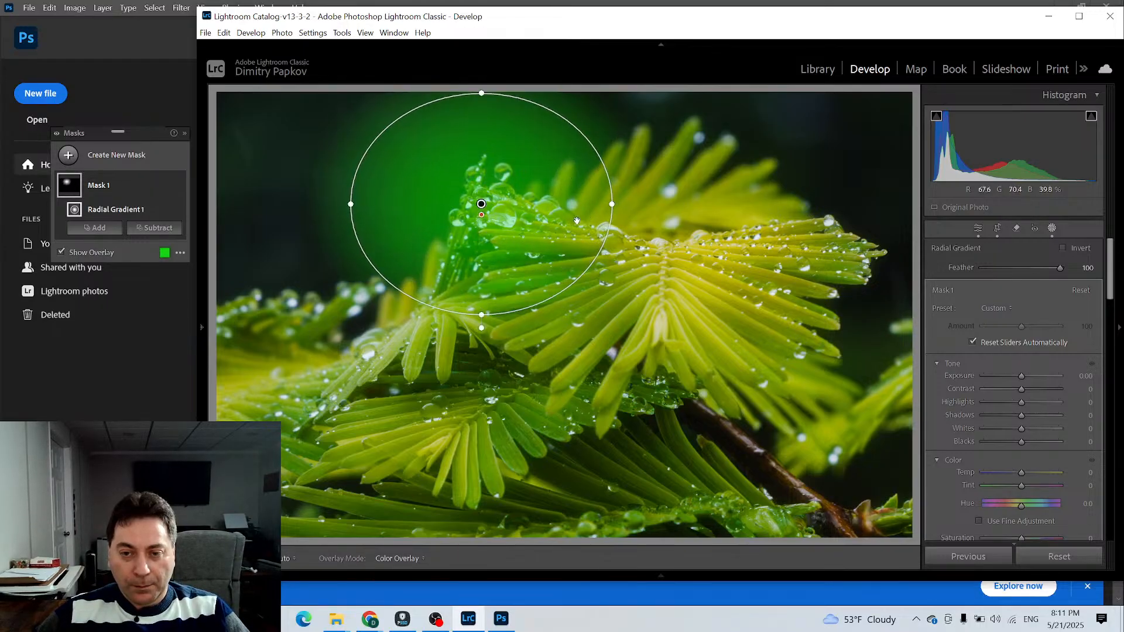
drag(578, 222, 603, 243)
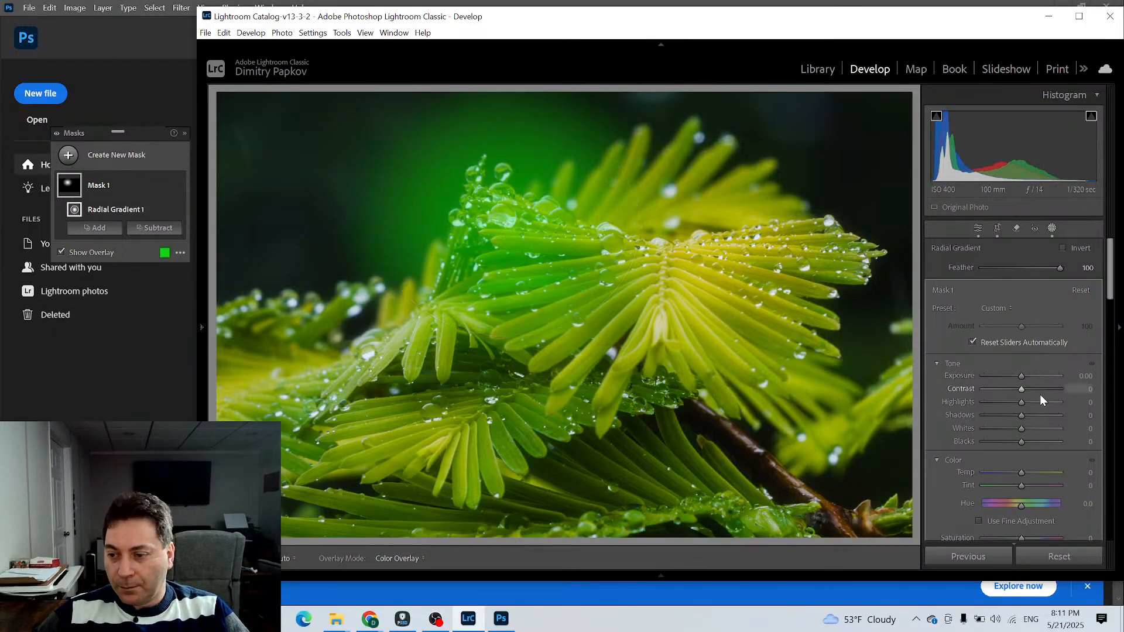
Hide the mask overlay and set the radial mask's Exposure to 0.33, Highlights to 7, Shadows to −19 and Blacks to −8
key(o)
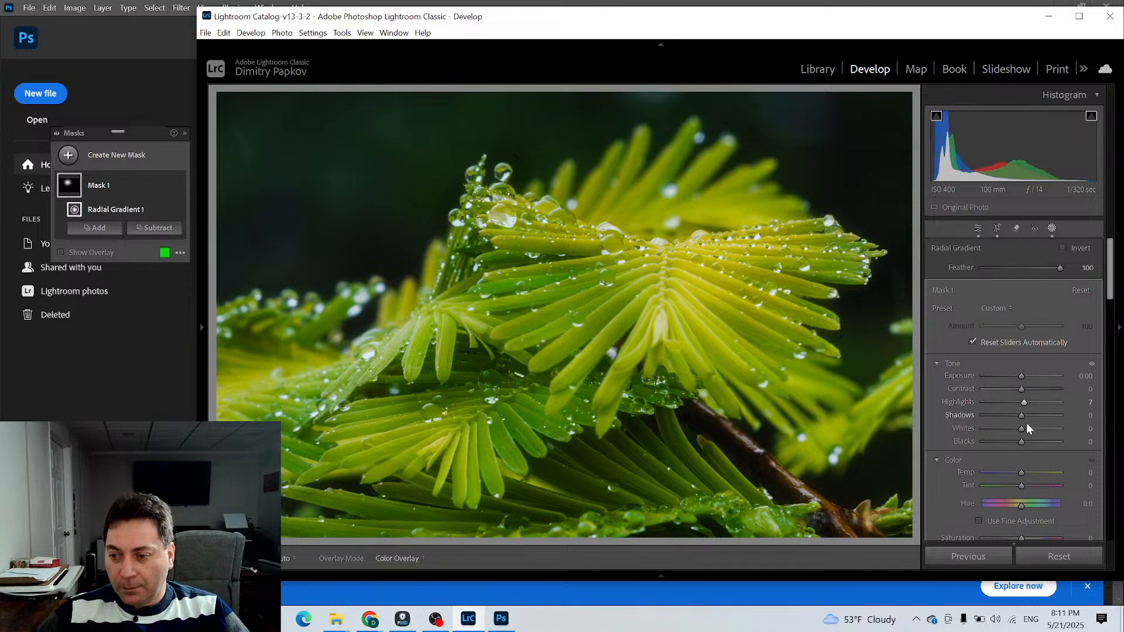
drag(1024, 428, 1019, 427)
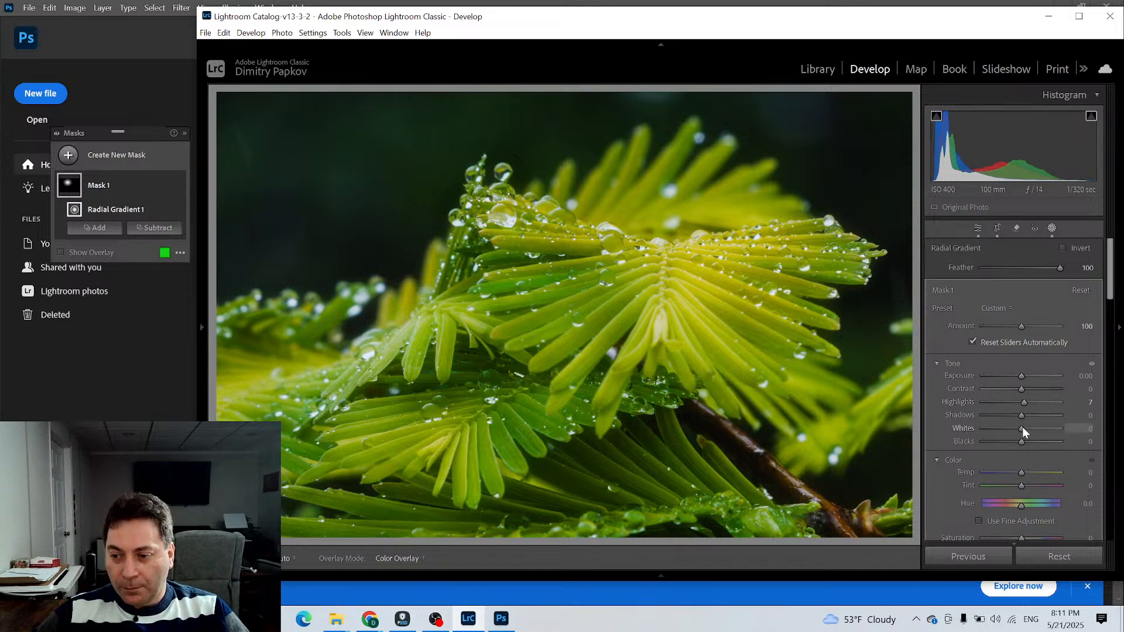
double_click(1023, 426)
drag(1023, 374, 1026, 374)
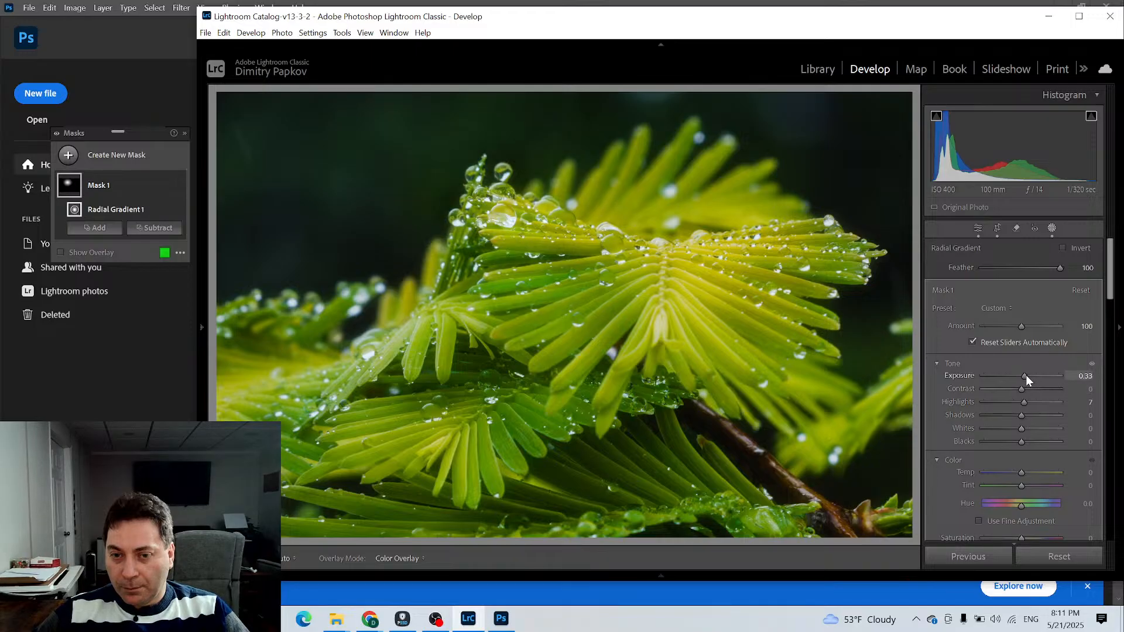
drag(1022, 416, 1014, 415)
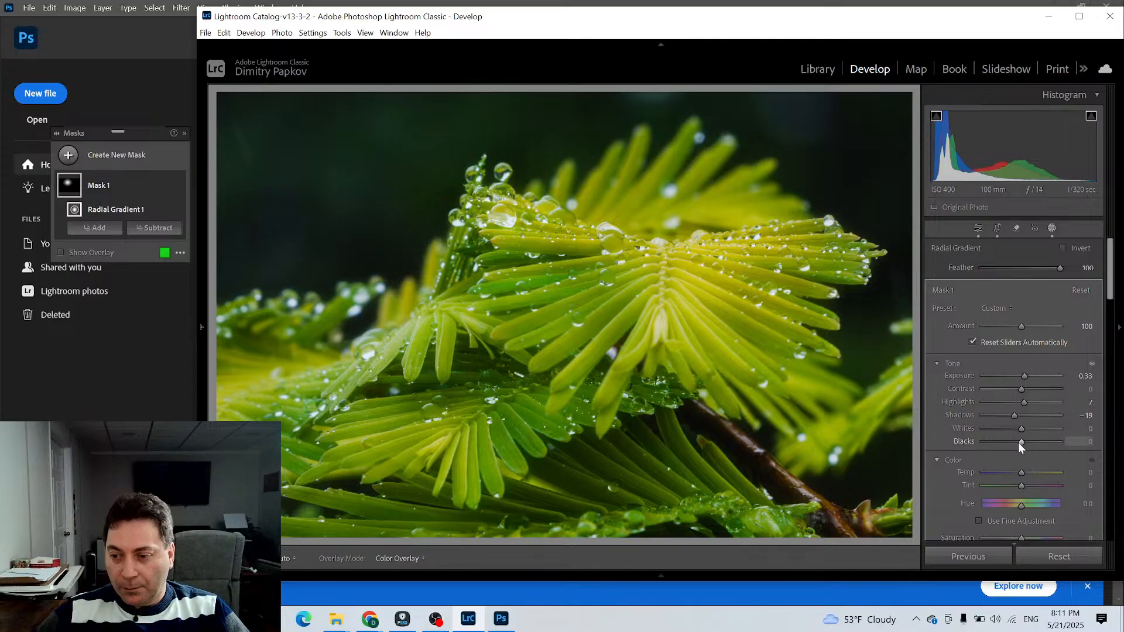
drag(1015, 443, 1014, 443)
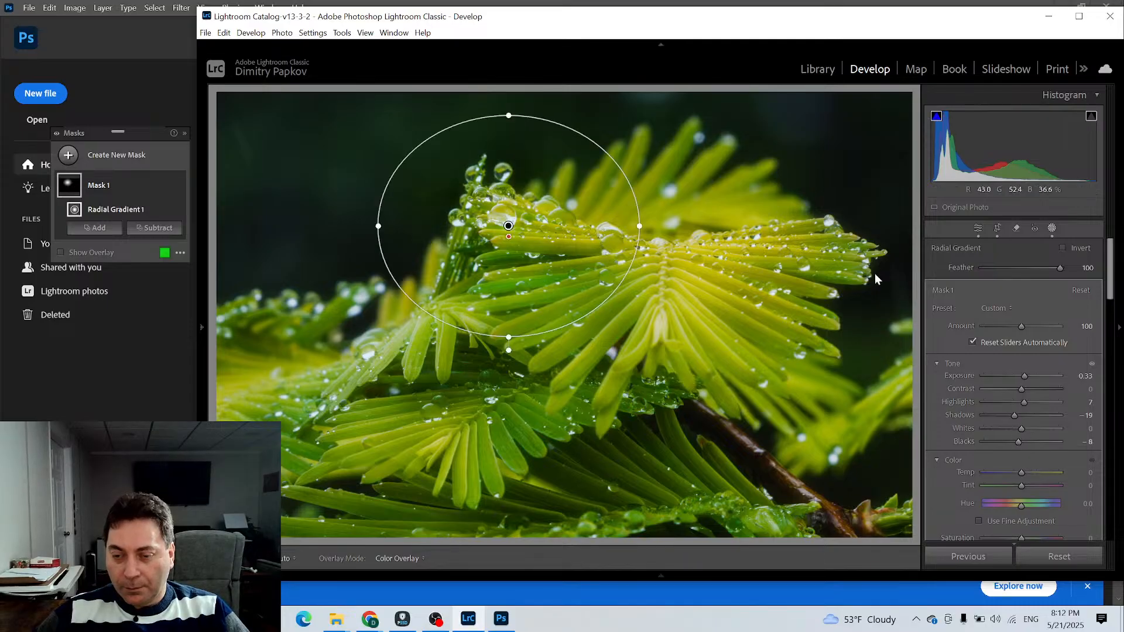
Create a brush mask with Exposure −0.61 and Temp −22, enlarge the brush, and paint over the centre of the main frond
click(95, 228)
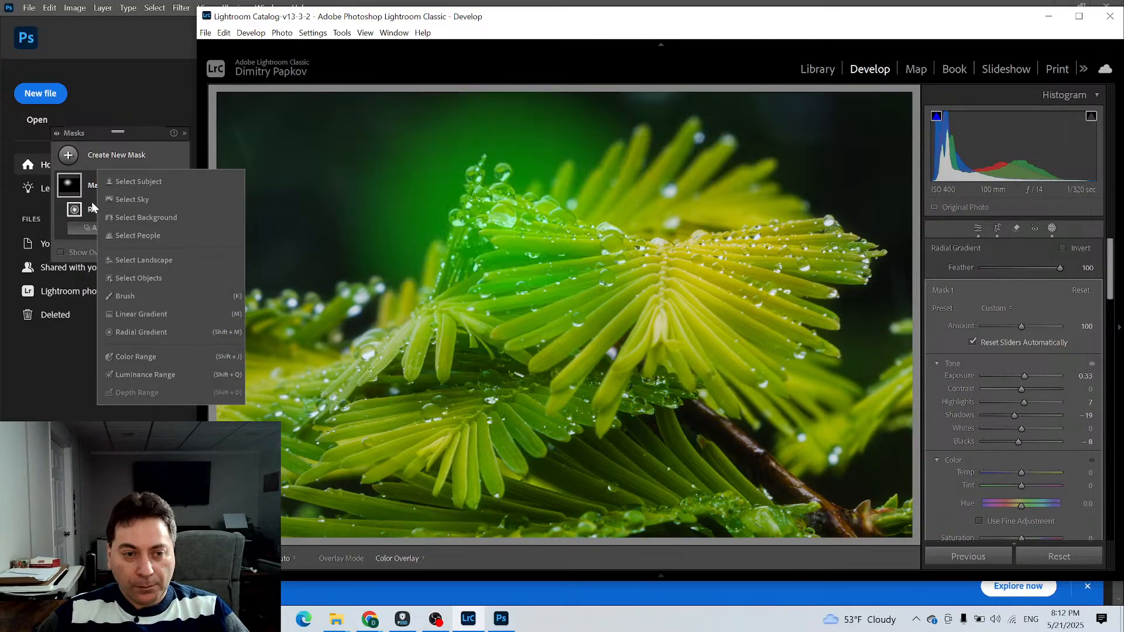
click(125, 293)
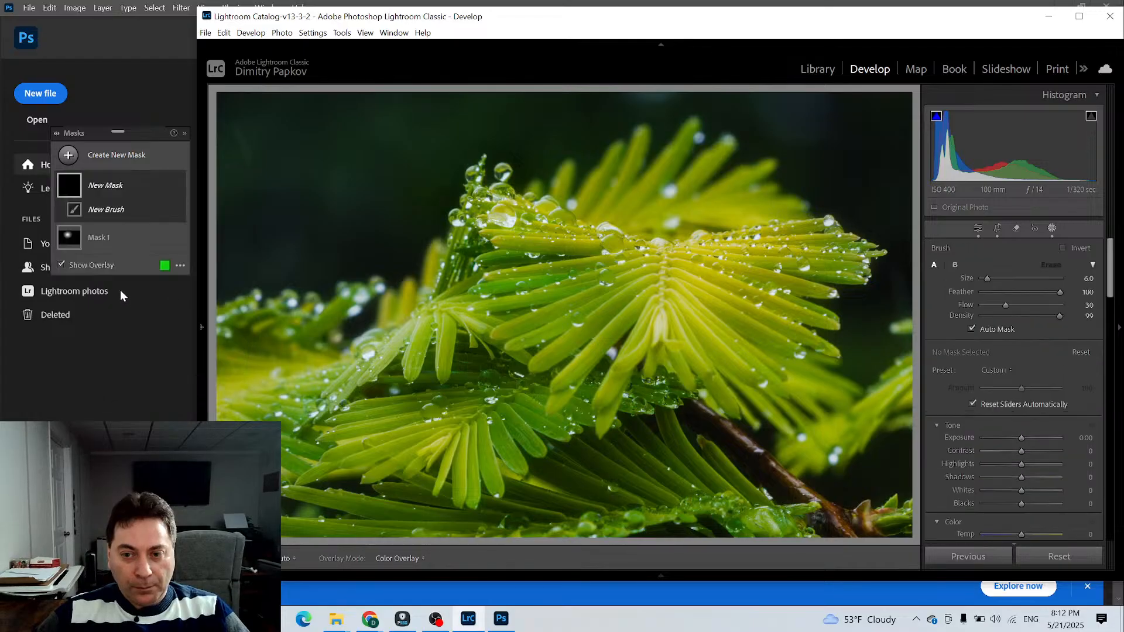
drag(1019, 438, 1014, 437)
scroll(671, 300, up, 9)
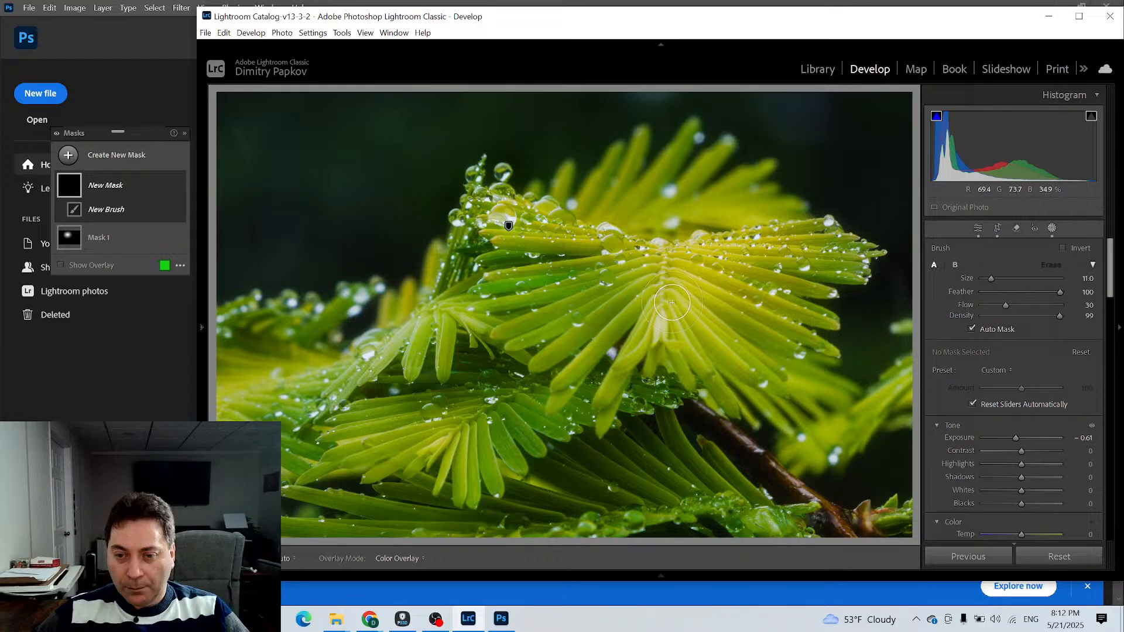
mouse_move(670, 275)
mouse_down()
mouse_move(662, 325)
mouse_move(665, 263)
mouse_move(686, 265)
mouse_move(700, 238)
mouse_move(633, 244)
mouse_move(753, 225)
mouse_move(758, 235)
mouse_move(826, 231)
mouse_move(682, 285)
mouse_move(722, 279)
mouse_move(714, 318)
mouse_move(751, 359)
mouse_move(687, 317)
mouse_move(665, 344)
mouse_move(669, 294)
mouse_move(620, 340)
mouse_move(634, 335)
mouse_move(689, 366)
mouse_move(645, 312)
mouse_move(696, 335)
mouse_up()
drag(1021, 534, 1016, 535)
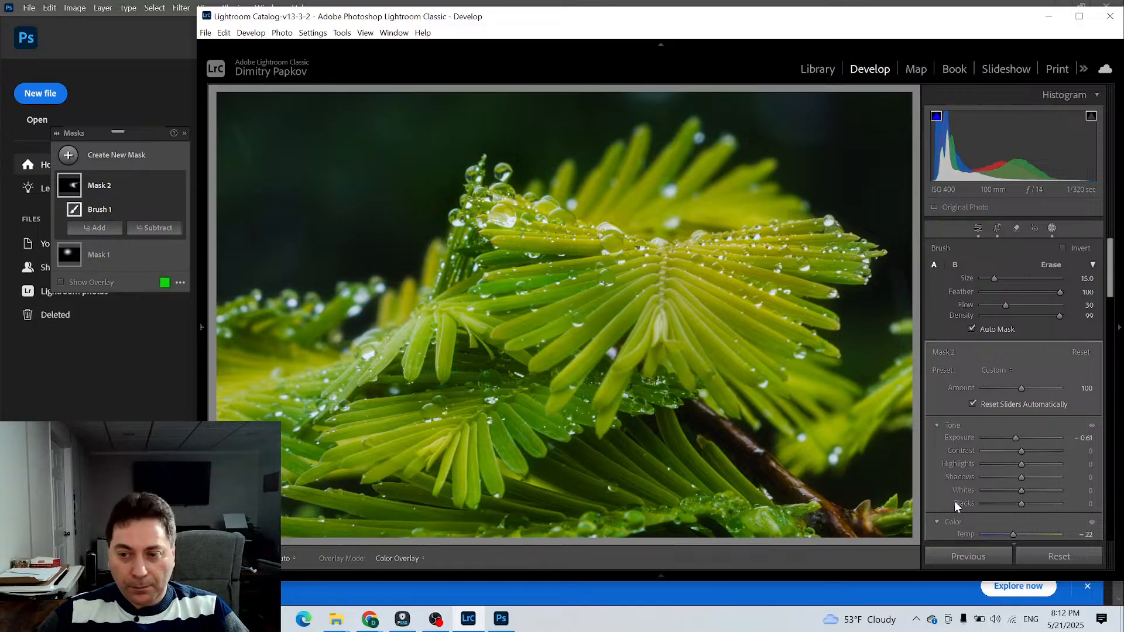
Set the radial mask's Temp to 9 and extend the brush mask over the blurred frond behind the main one
click(97, 255)
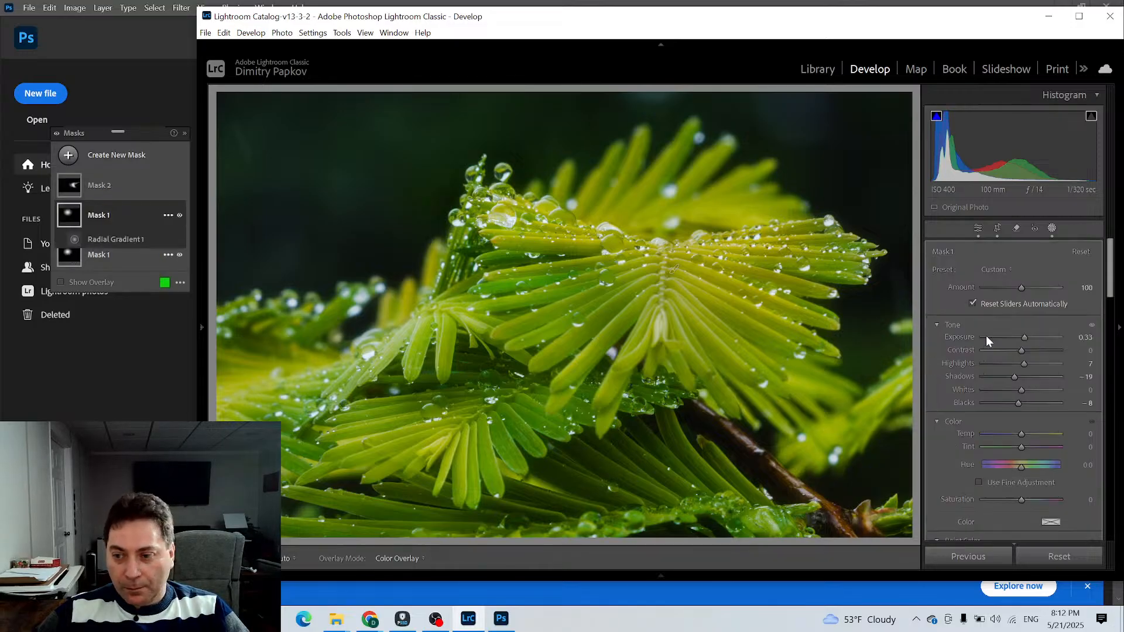
click(1025, 474)
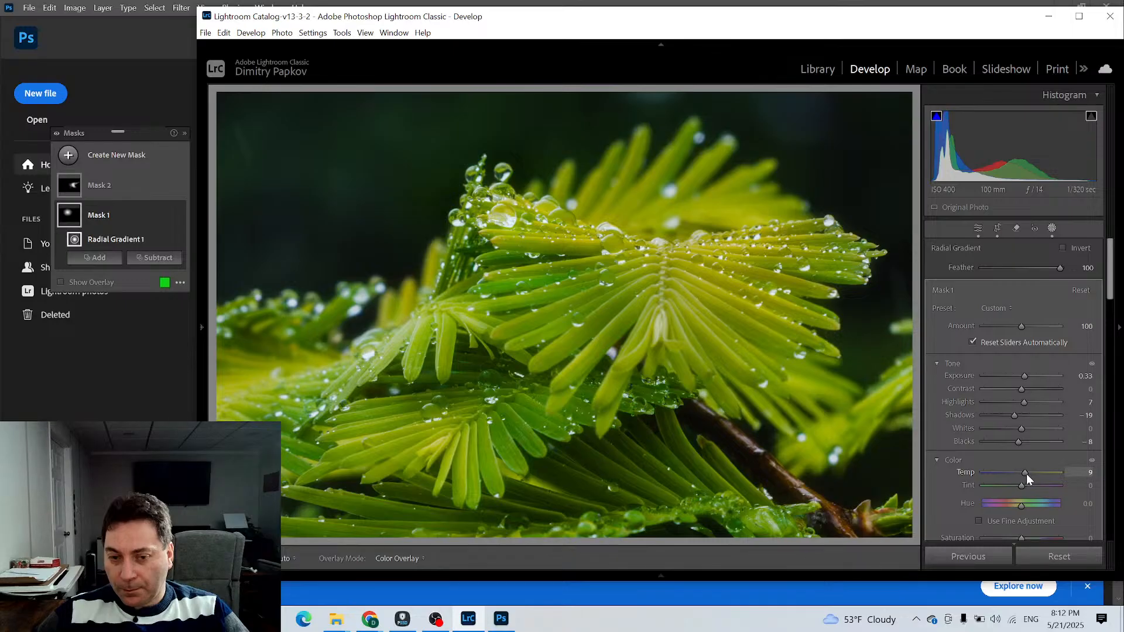
click(76, 189)
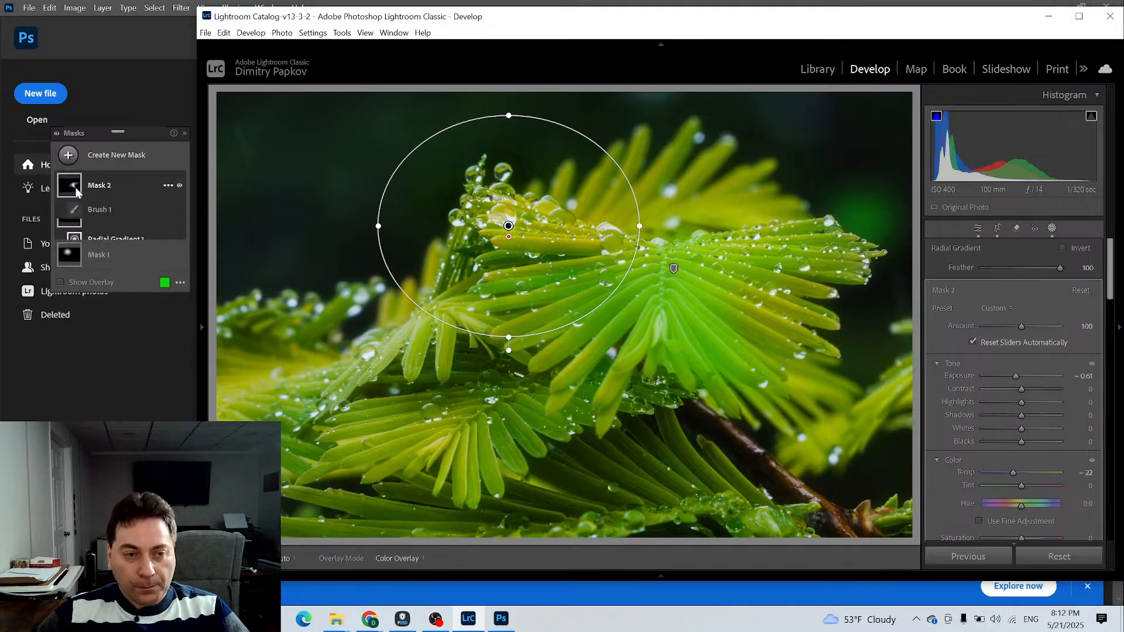
click(99, 209)
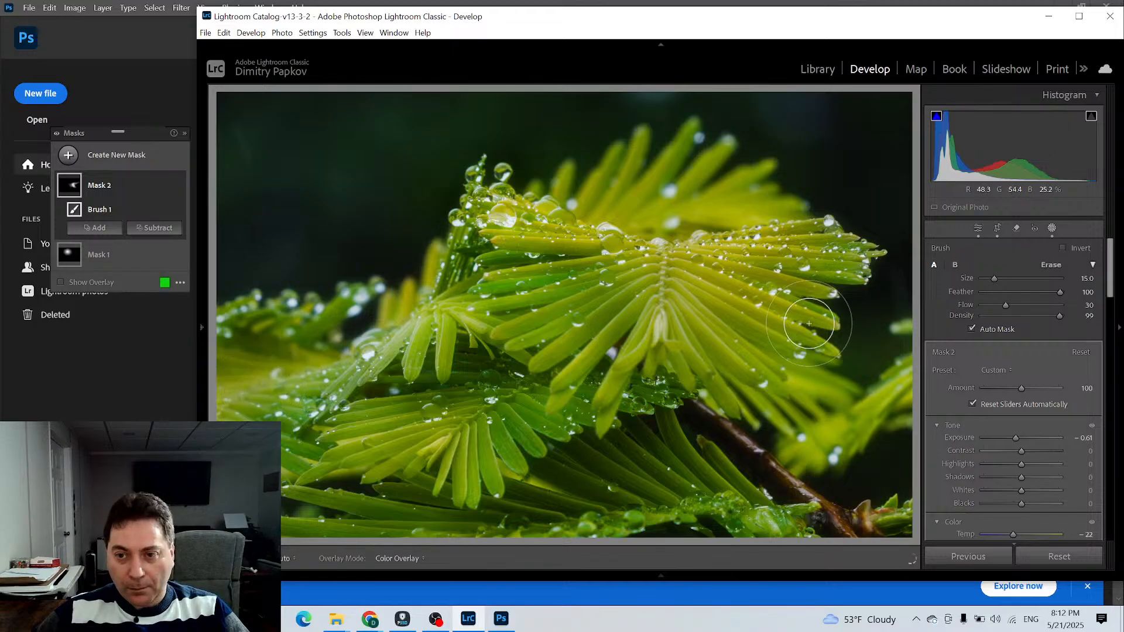
key(h)
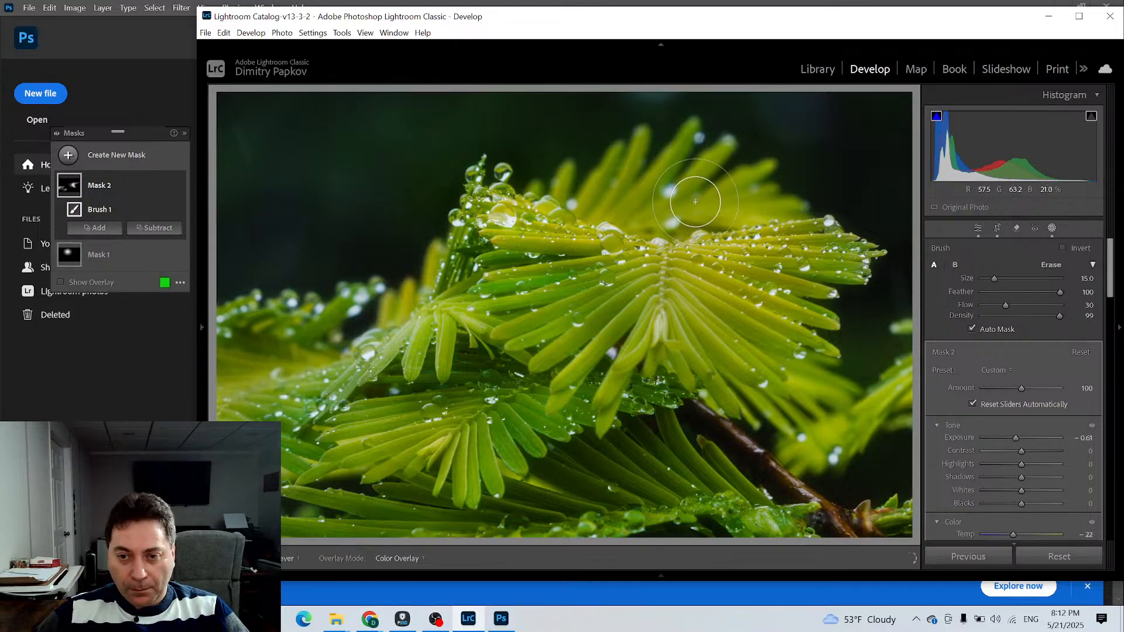
drag(695, 202, 636, 170)
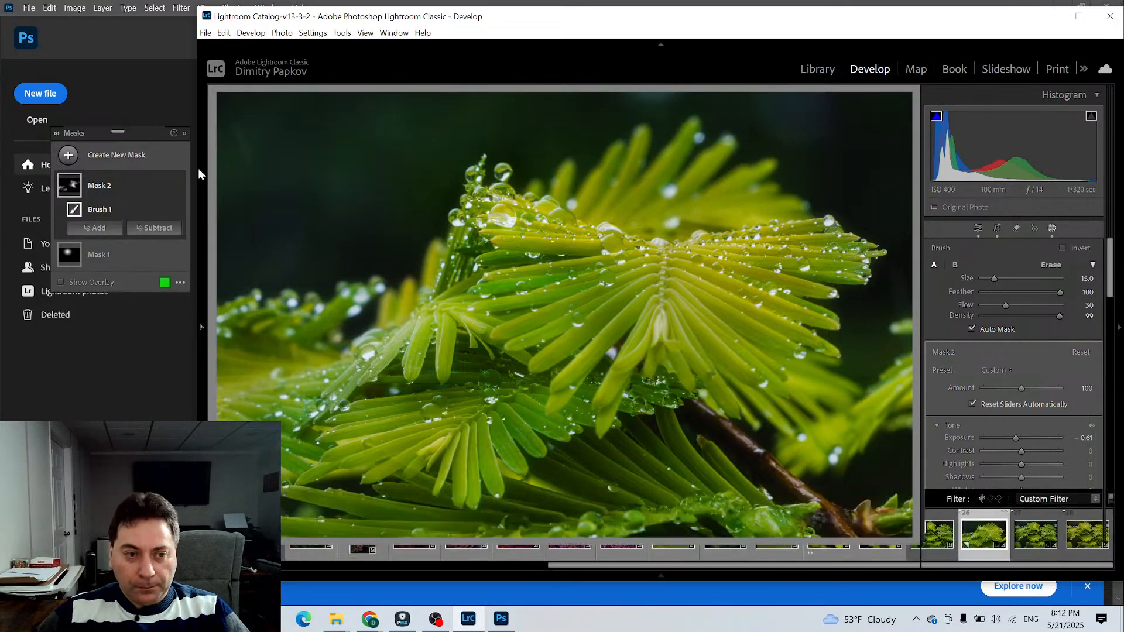
Leave masking and compare the cropped photo before and after the edits side by side
mouse_move(302, 525)
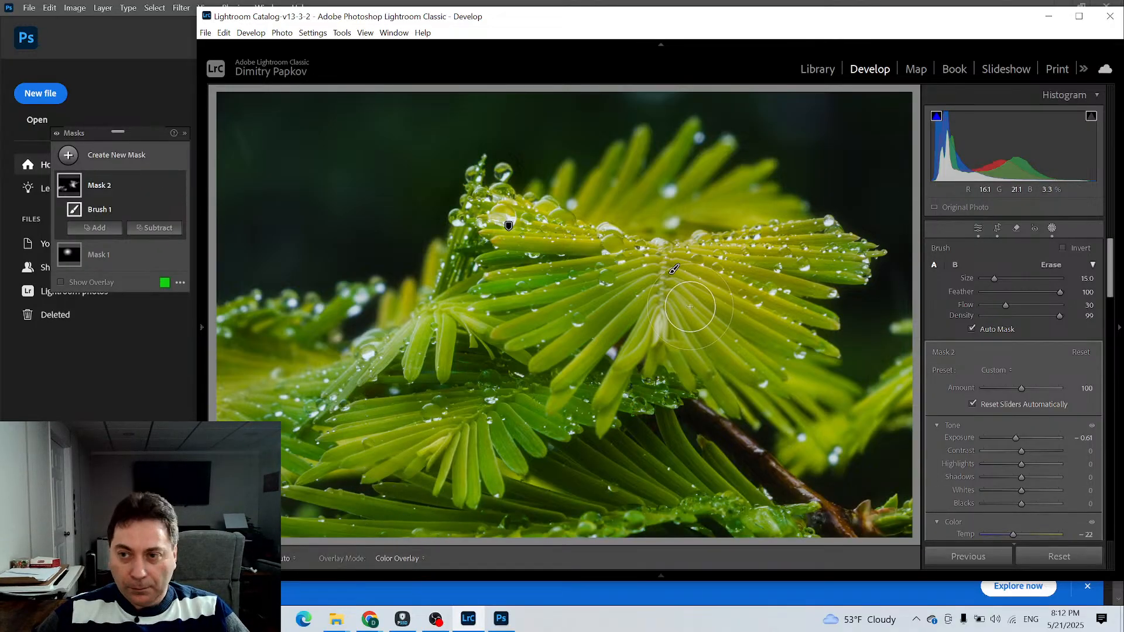
click(976, 229)
key(y)
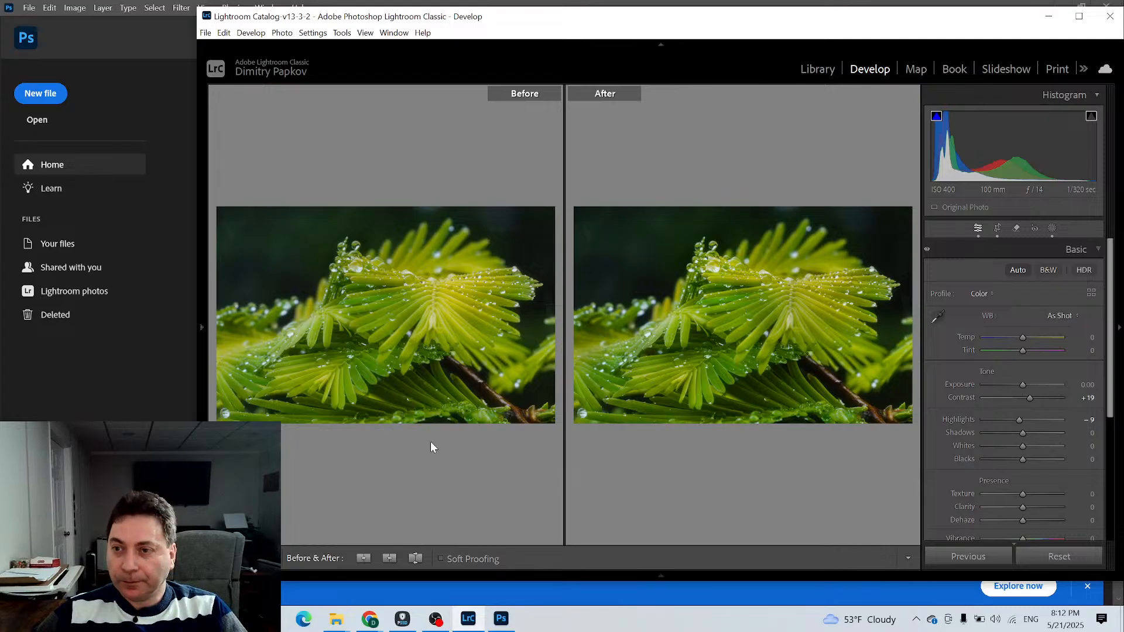
Create another virtual copy of the full, uncropped foliage photo from the Library grid
click(819, 68)
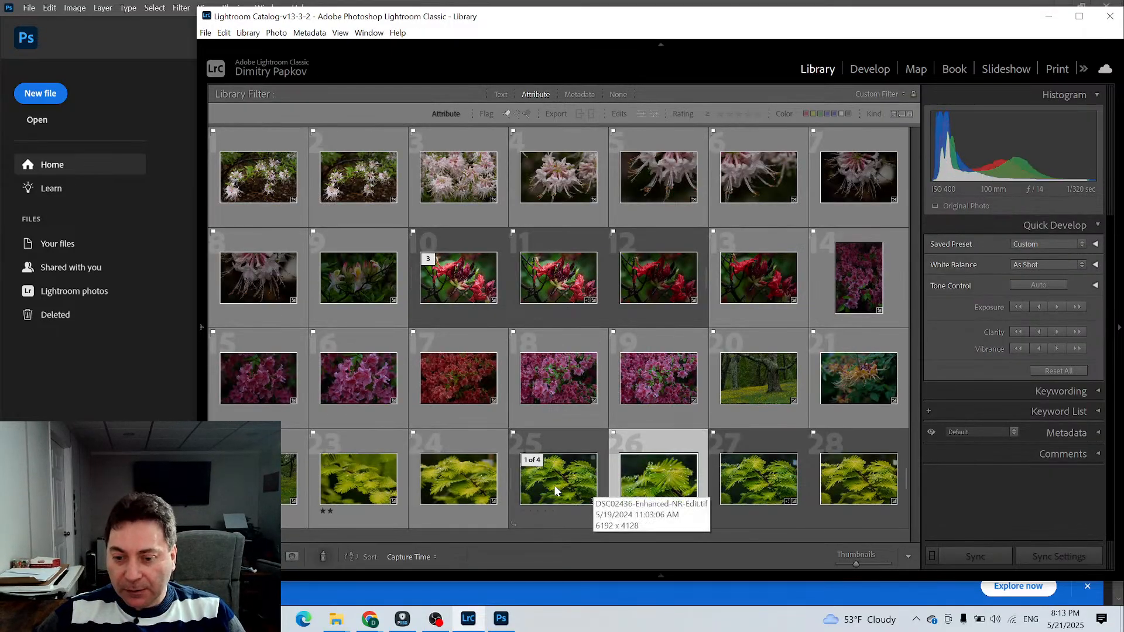
click(561, 438)
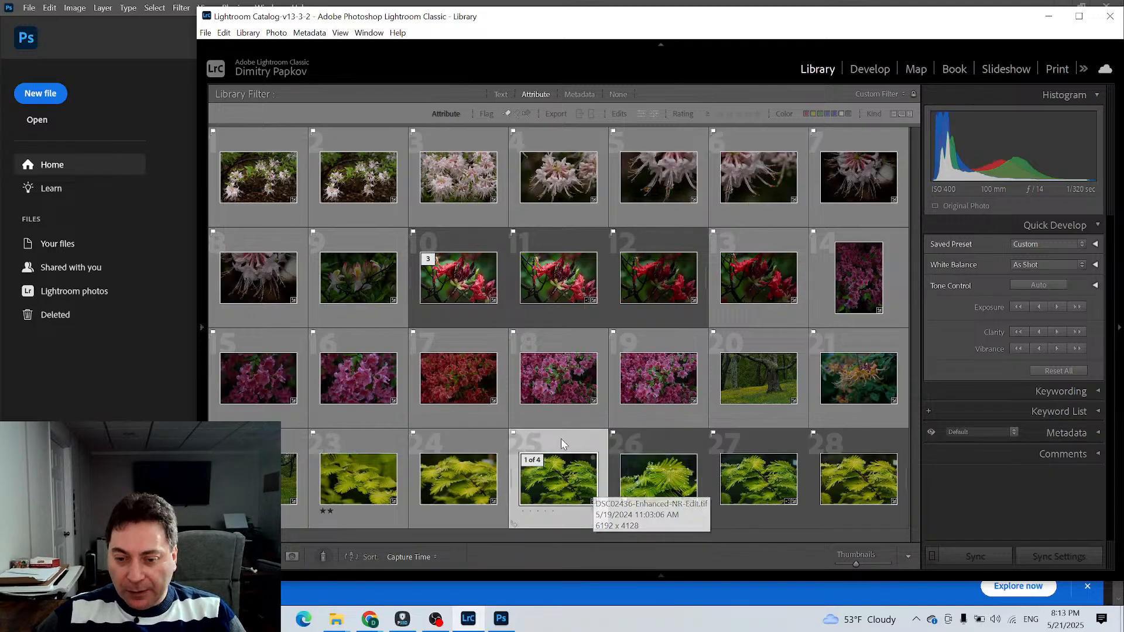
right_click(560, 438)
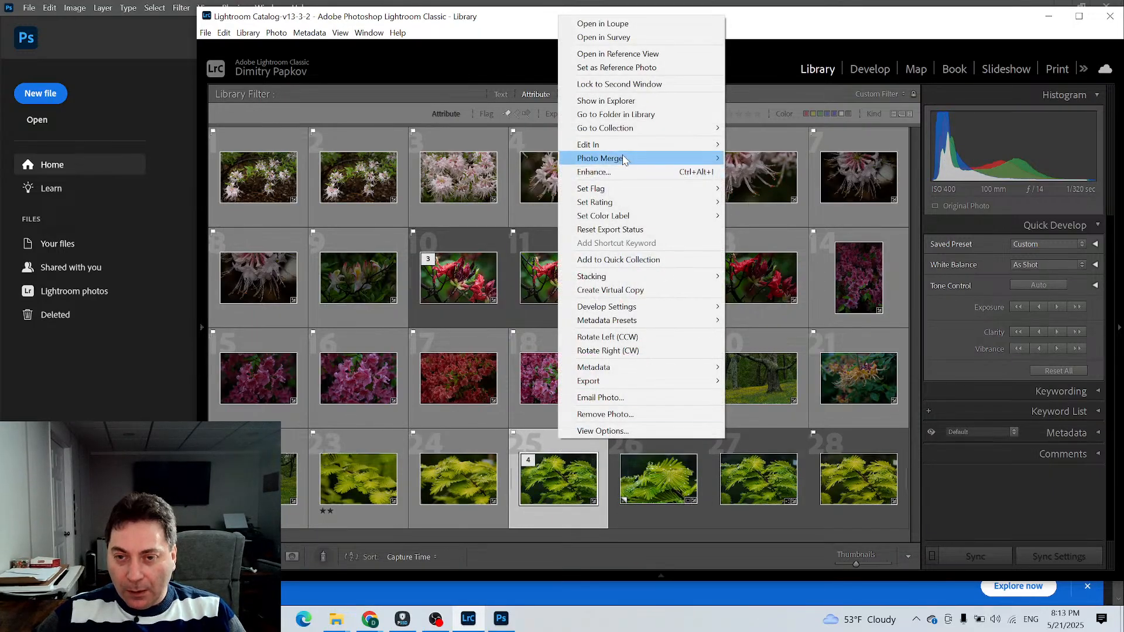
click(635, 291)
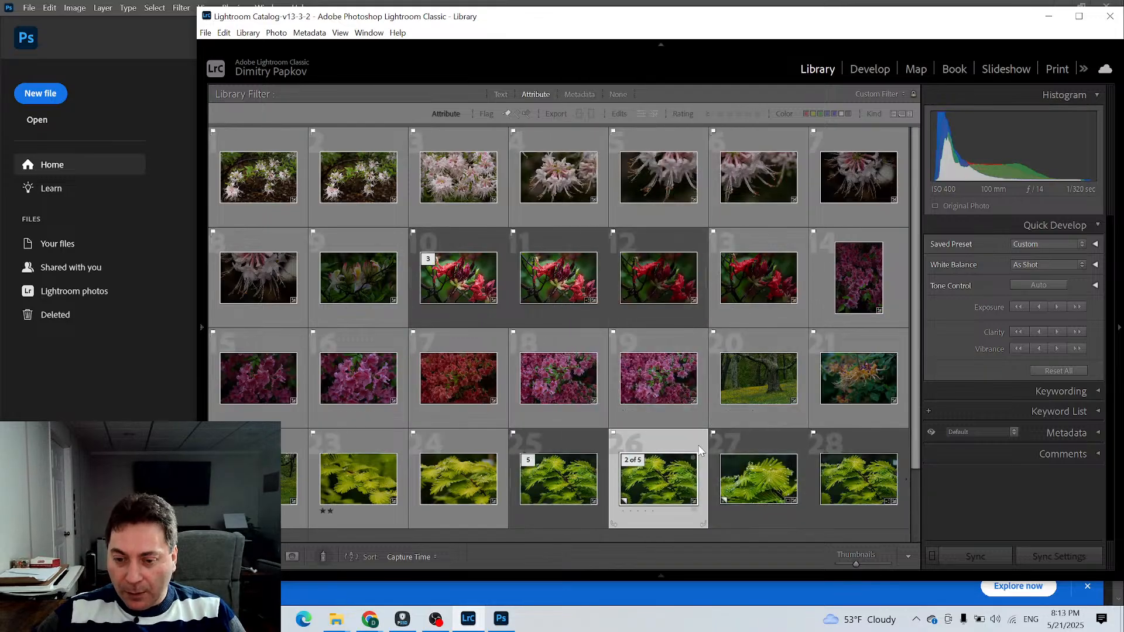
Rate the edited foliage photo, its two virtual copies and the first photo of the red azalea stack 3 stars
click(559, 452)
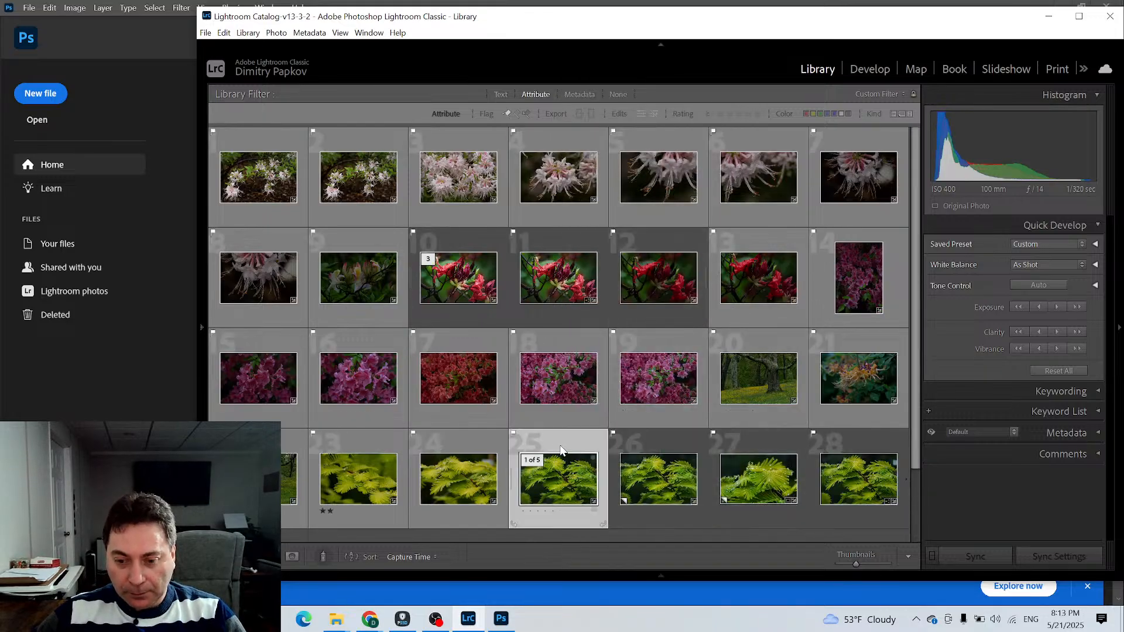
key(3)
click(744, 446)
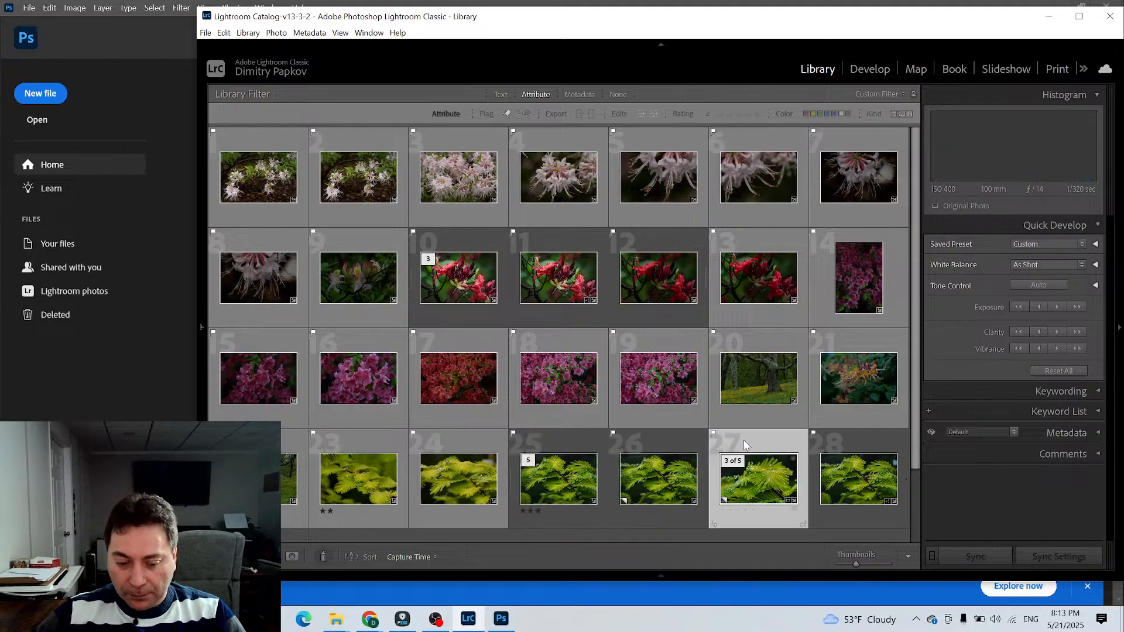
key(3)
click(661, 452)
key(3)
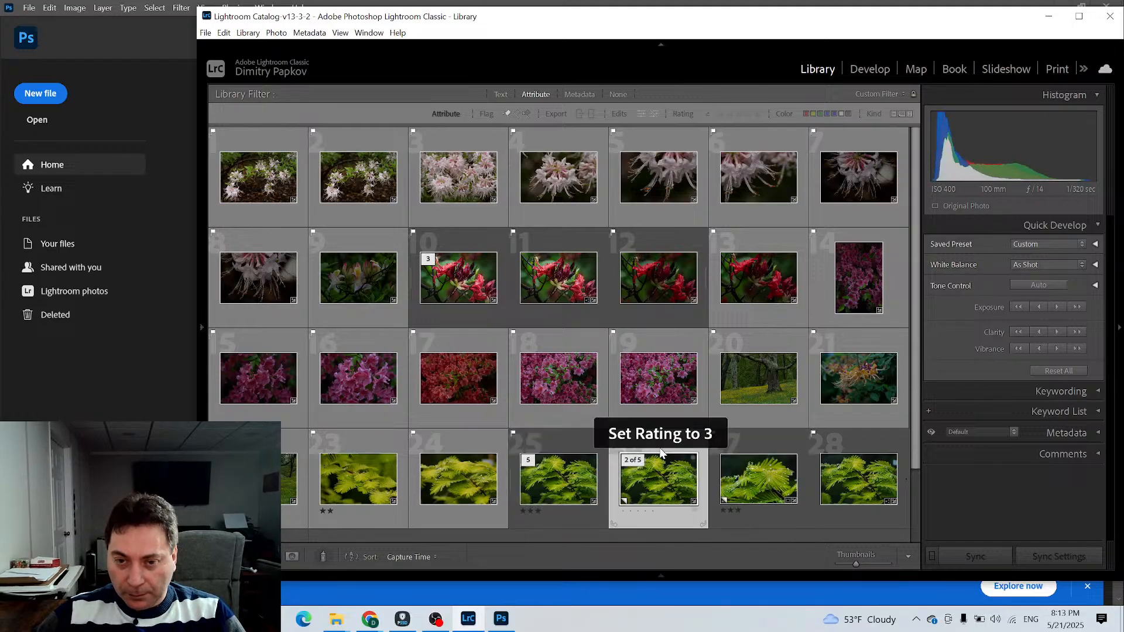
click(462, 247)
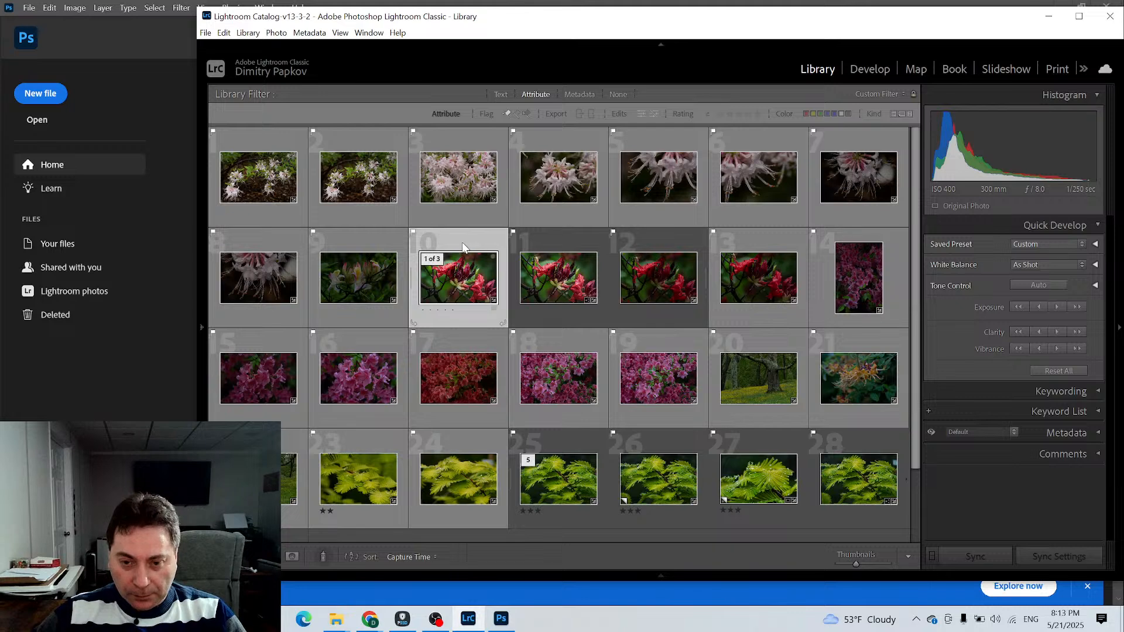
key(3)
Crop the new virtual copy in Develop to a nearly square frame around the droplet-covered sprig and diagonal branch
click(670, 457)
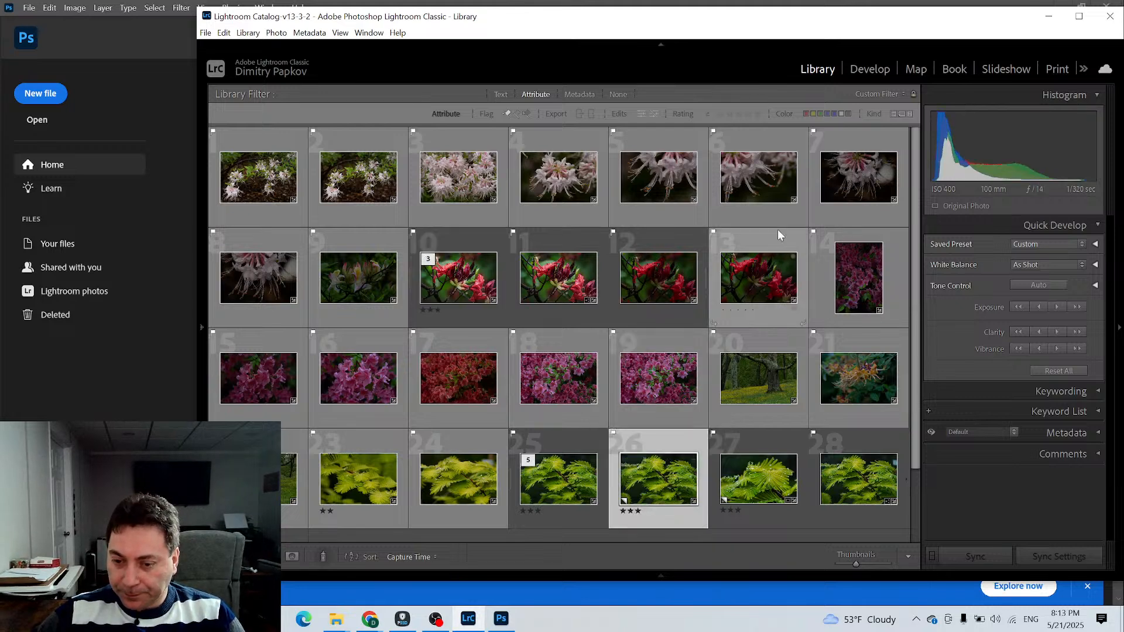
click(876, 71)
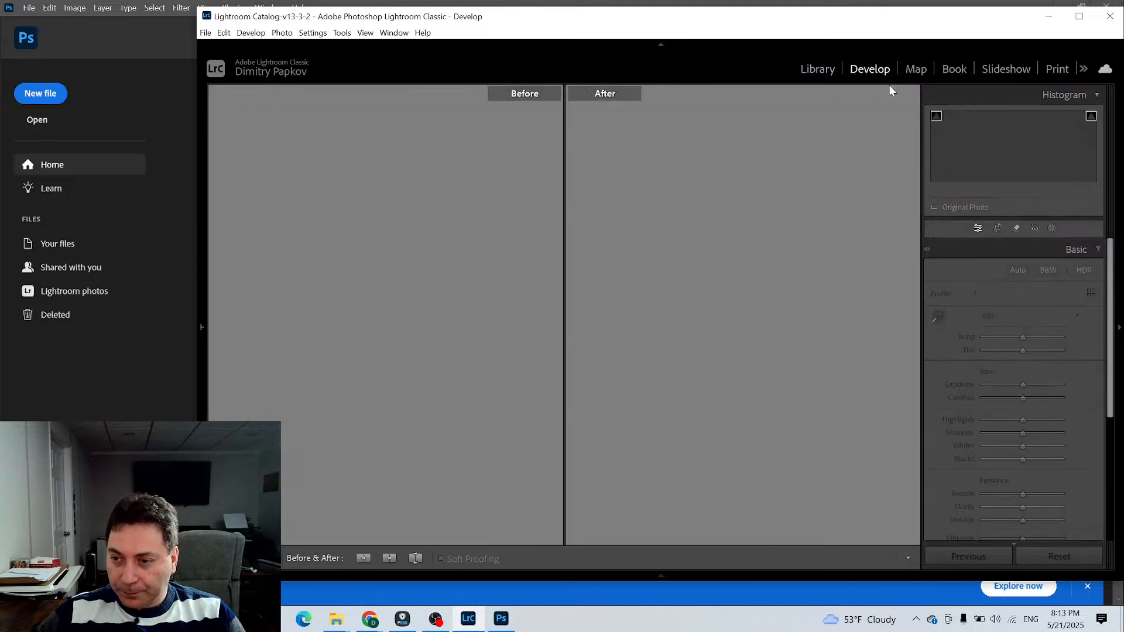
click(996, 228)
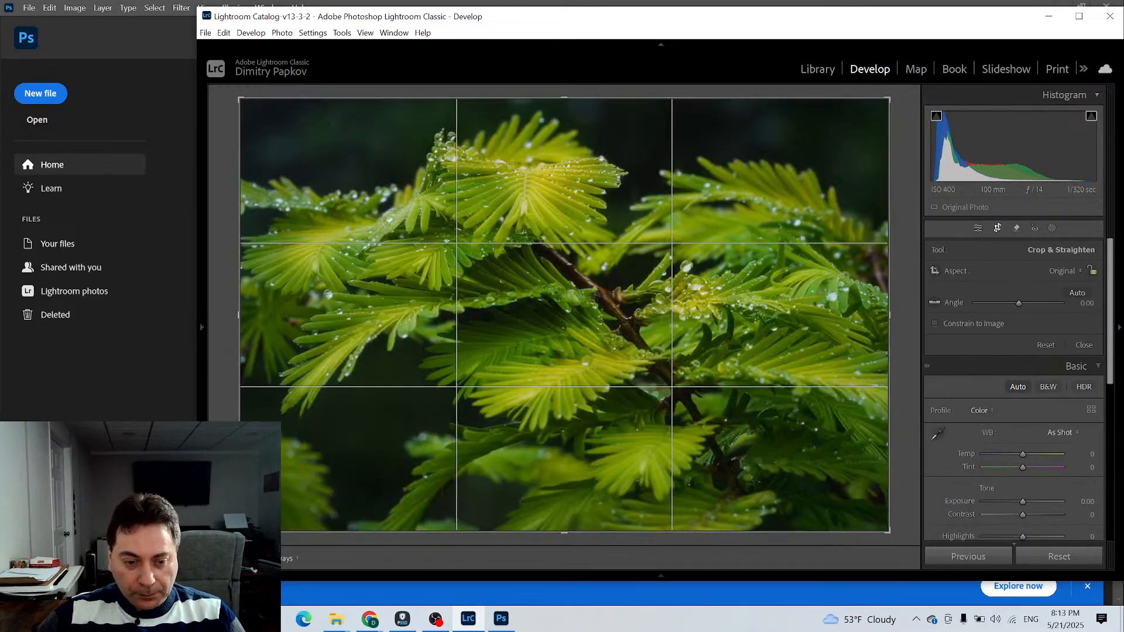
drag(240, 531, 364, 486)
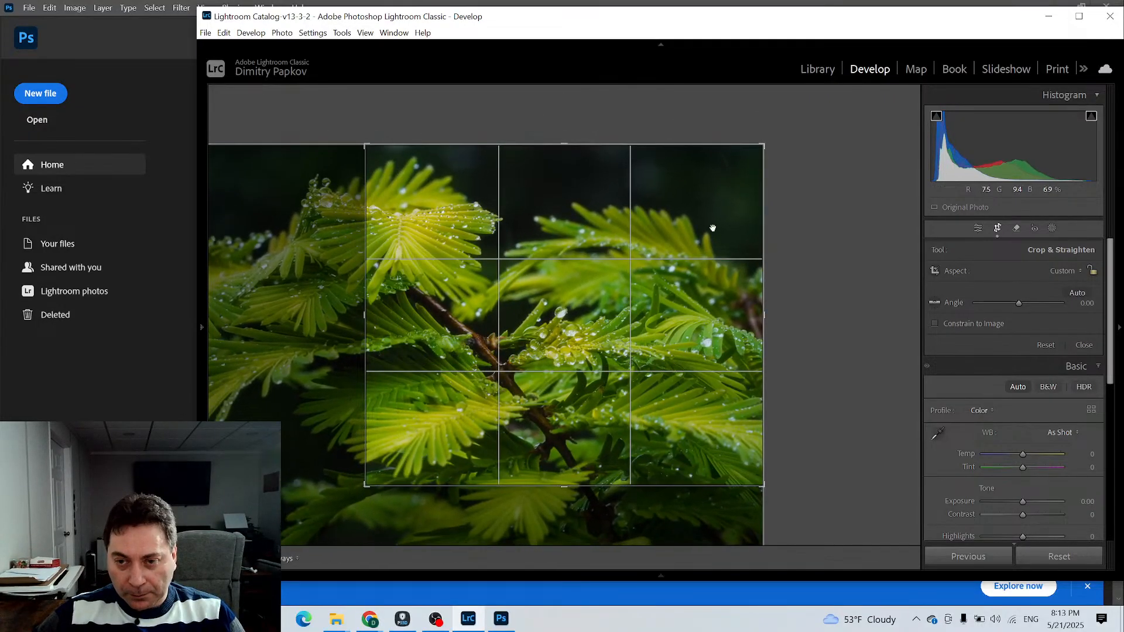
drag(763, 145, 732, 201)
drag(394, 201, 411, 186)
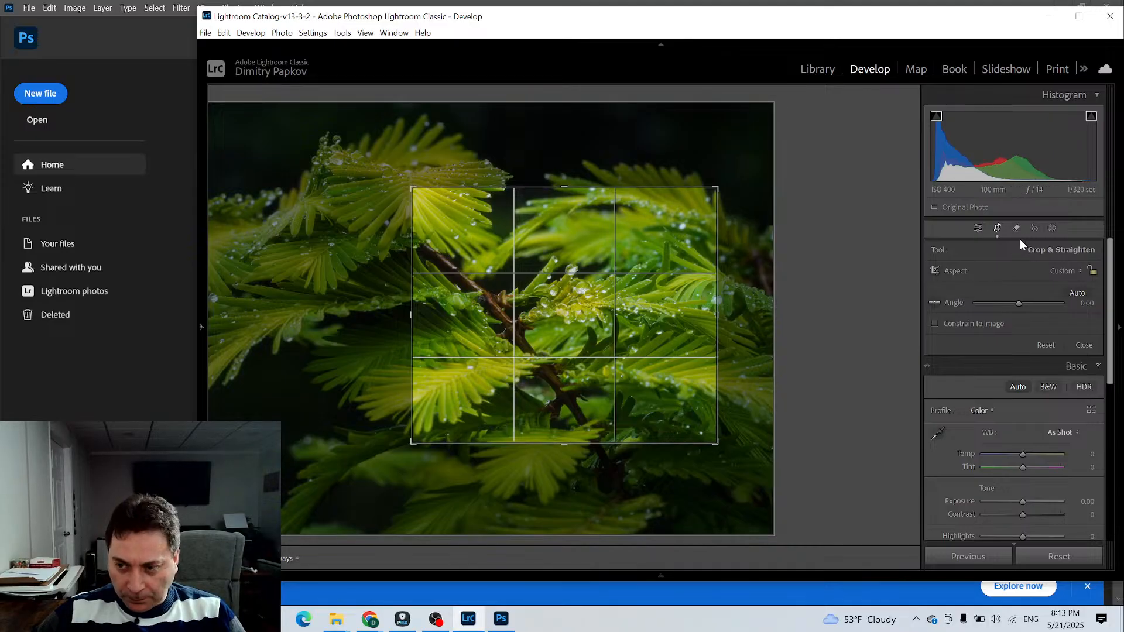
click(995, 230)
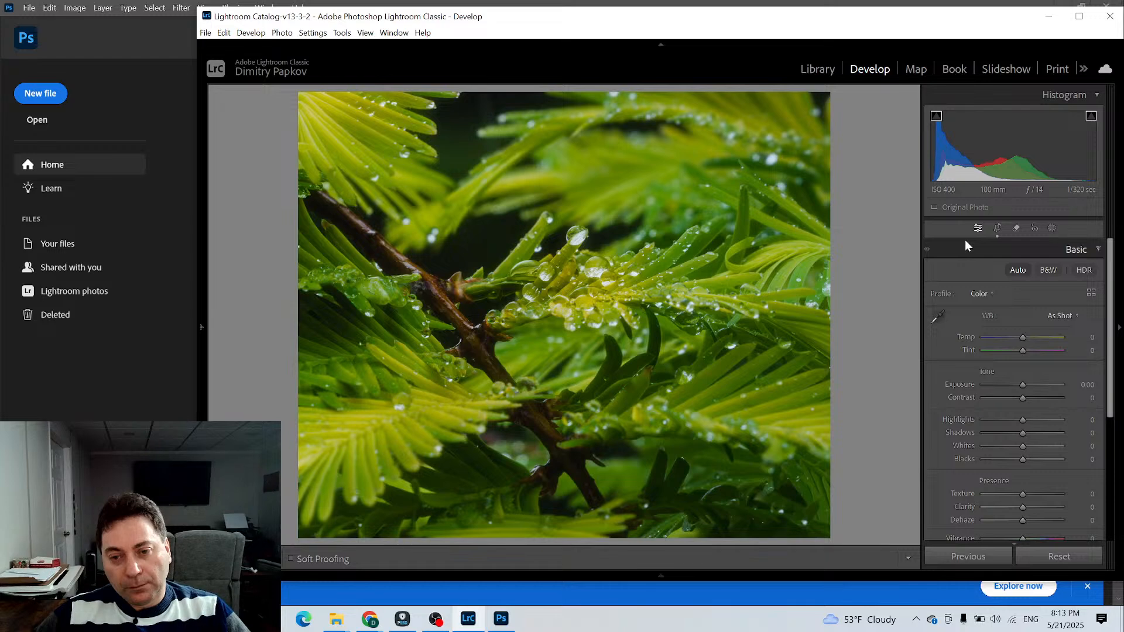
click(998, 229)
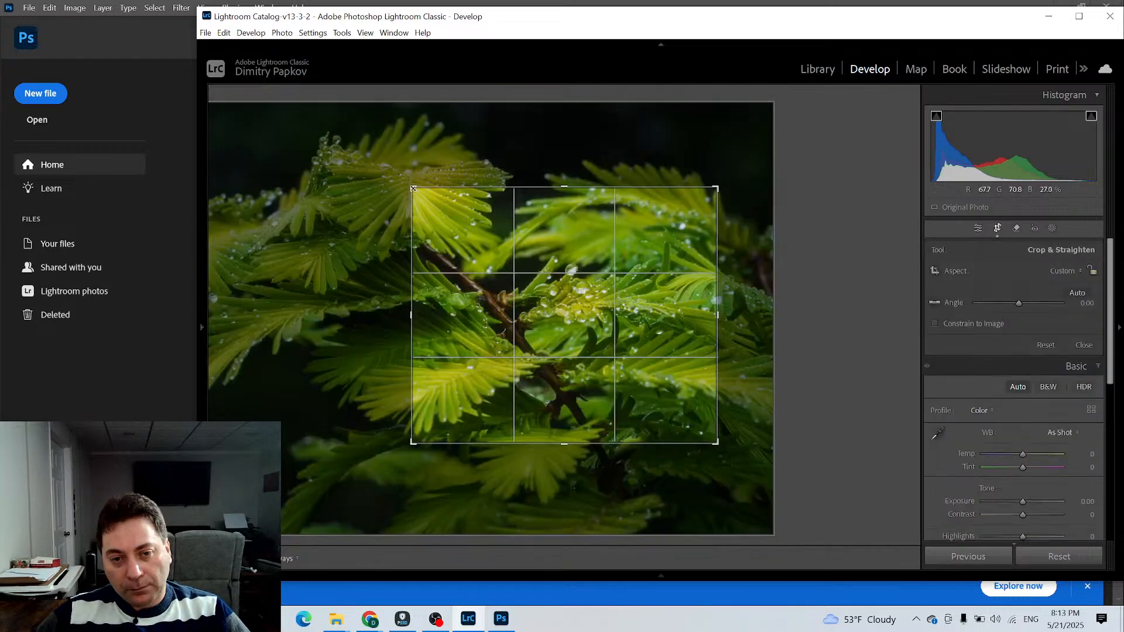
Tighten the crop around the droplet-covered twig, reposition the photo inside the frame, and apply the crop
drag(413, 188, 452, 216)
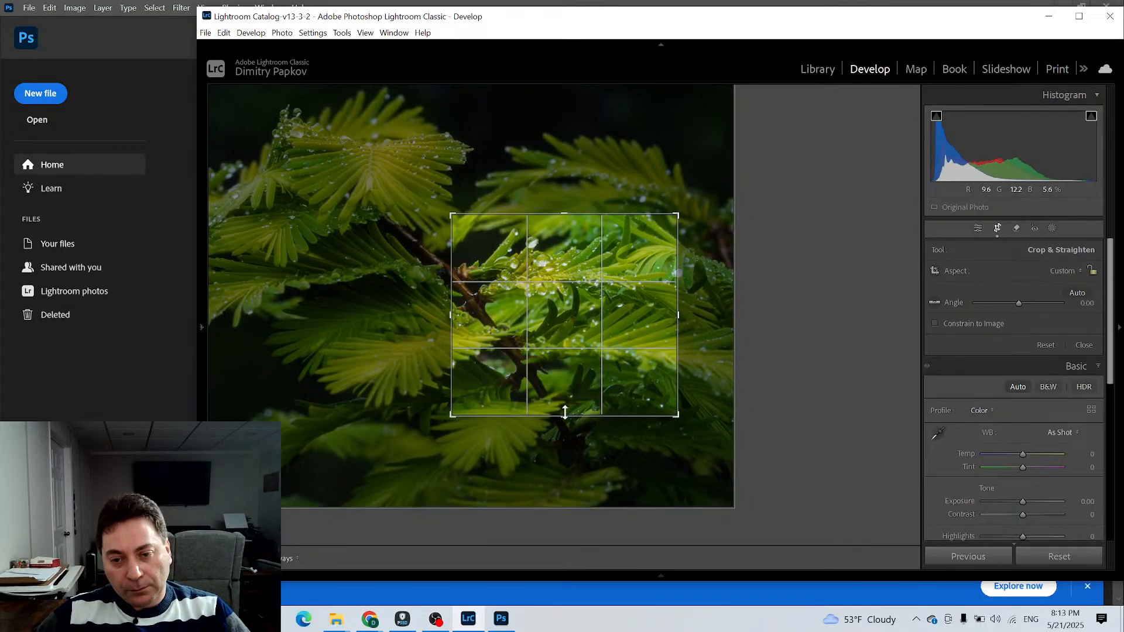
mouse_move(585, 401)
mouse_down()
mouse_move(592, 371)
mouse_move(593, 439)
mouse_move(617, 441)
mouse_move(572, 442)
mouse_move(567, 457)
mouse_move(586, 413)
mouse_up()
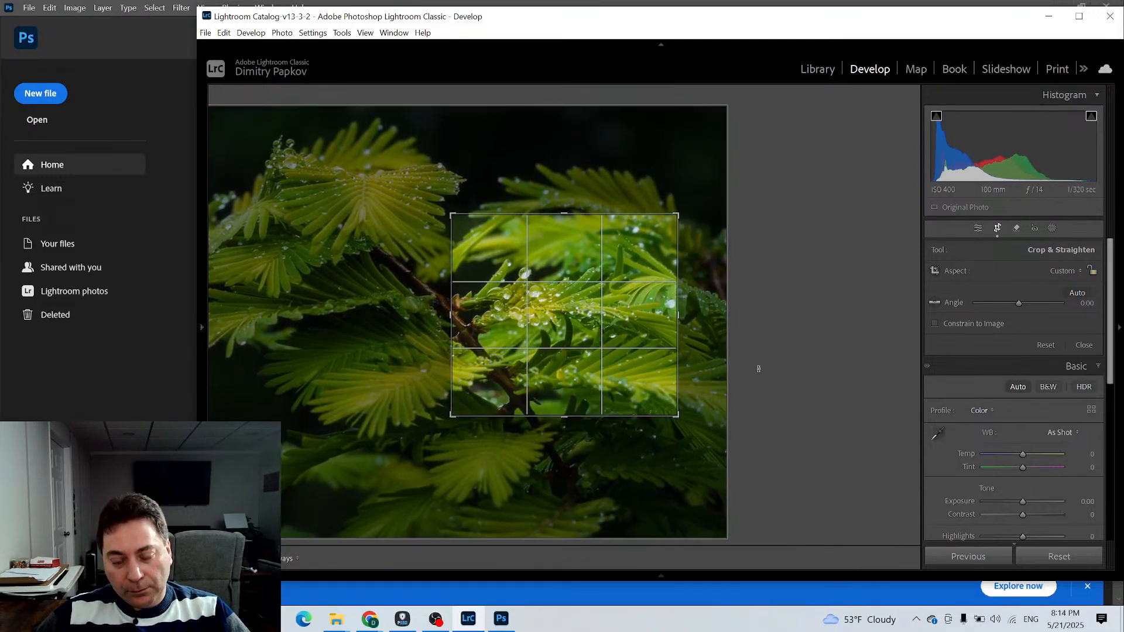
drag(577, 369, 596, 370)
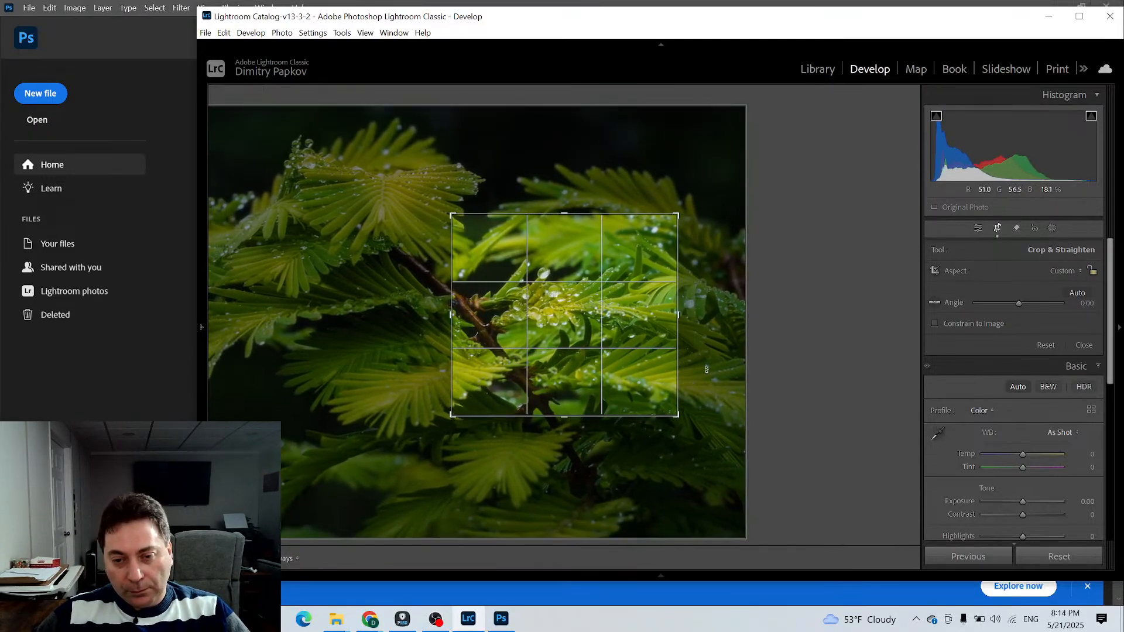
click(997, 228)
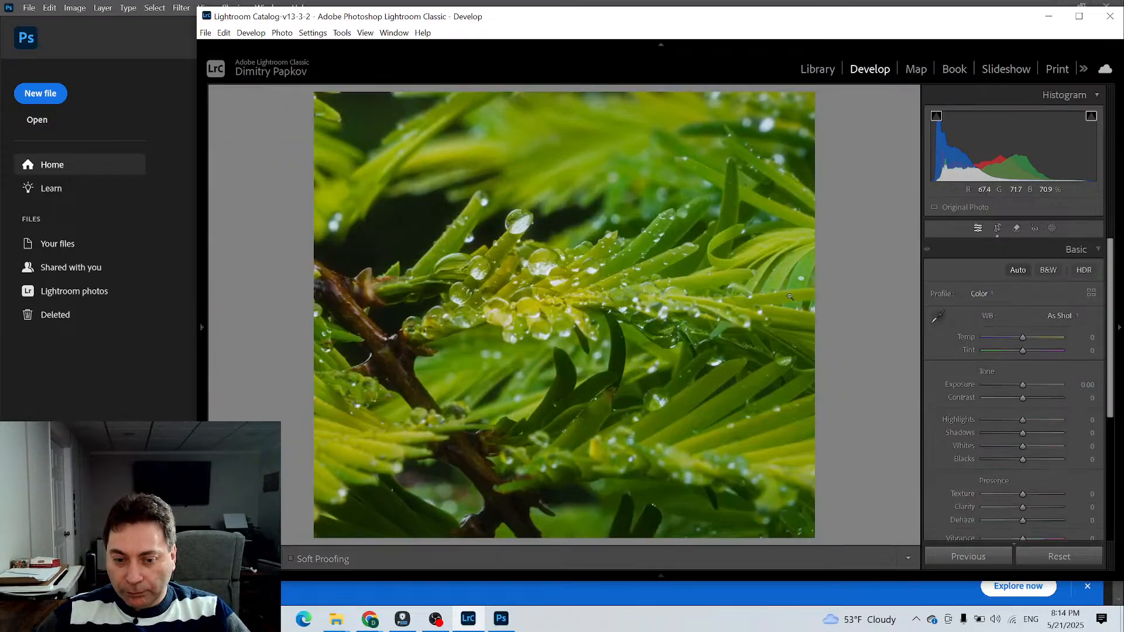
Remove the cropped virtual copy of the green branch photo from the library
click(818, 69)
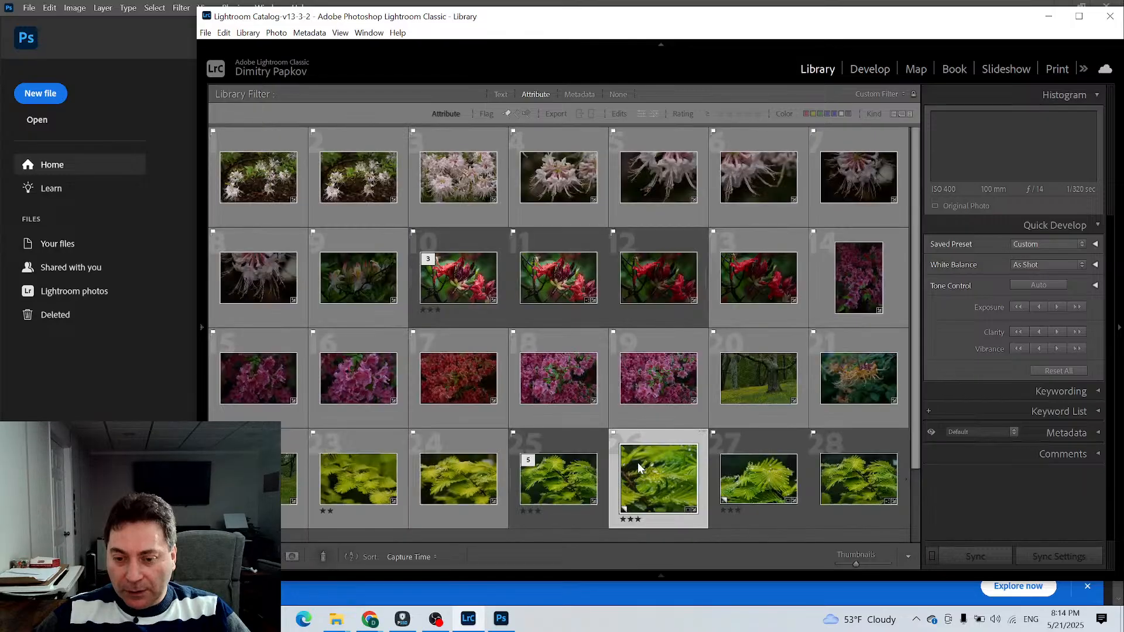
key(Delete)
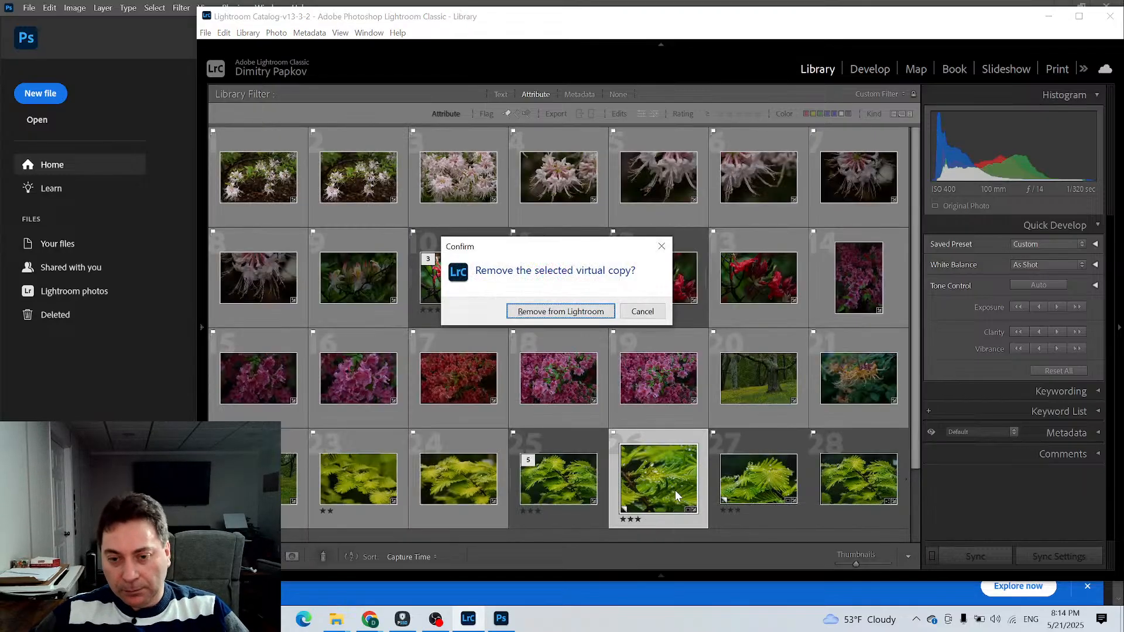
click(554, 316)
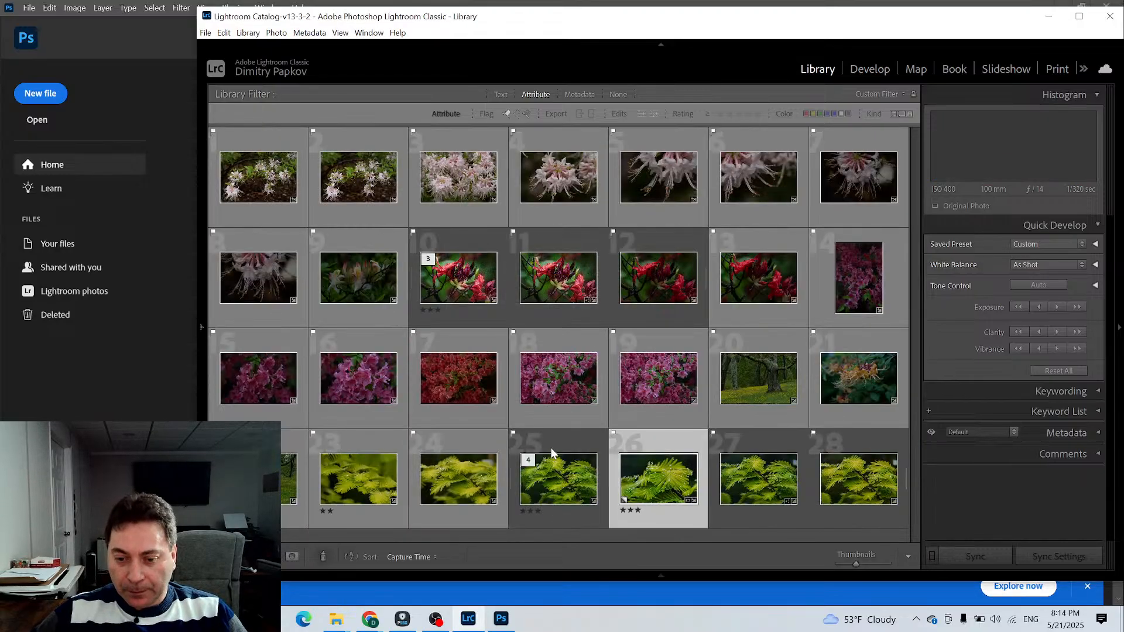
Compare the two three-star green branch photos side by side in Survey view, and return to the grid
ctrl+click(650, 447)
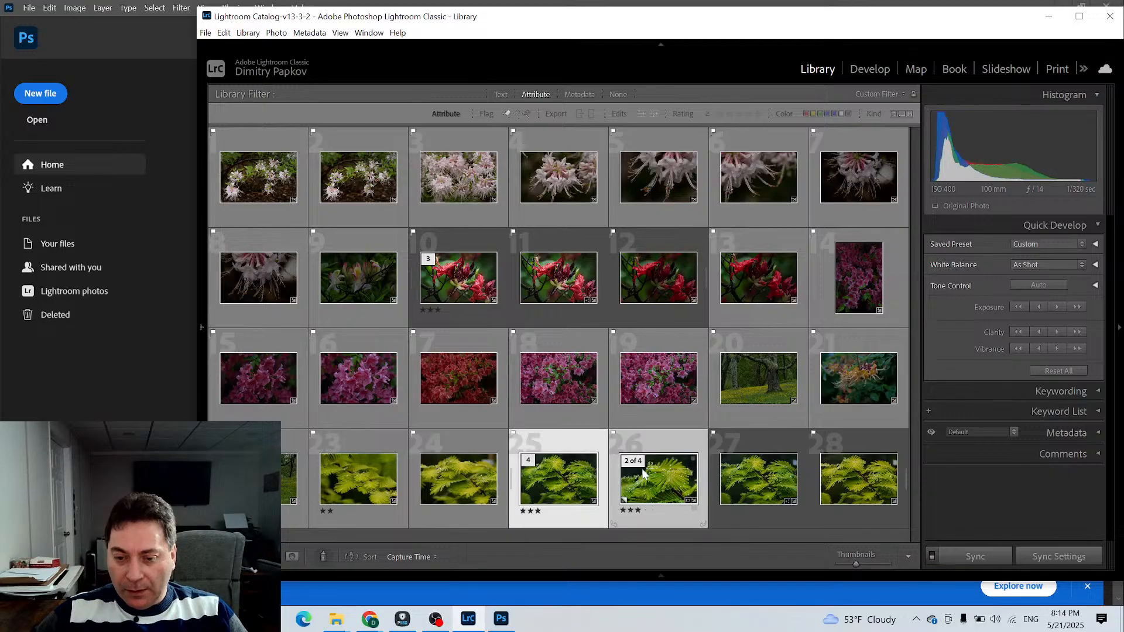
ctrl+click(652, 439)
ctrl+click(652, 439)
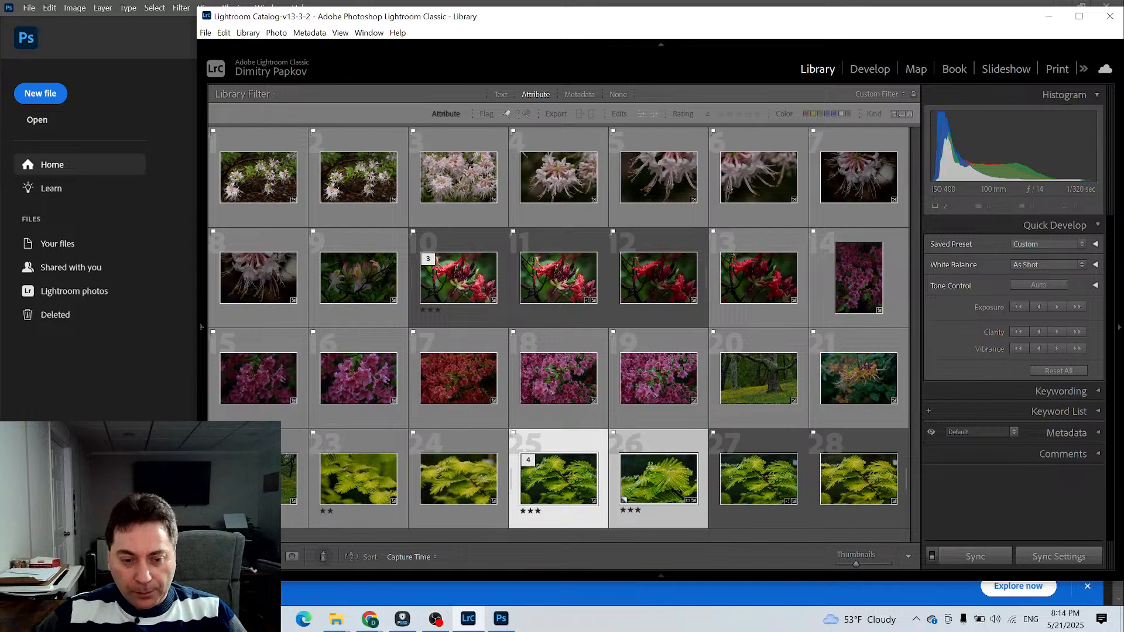
key(n)
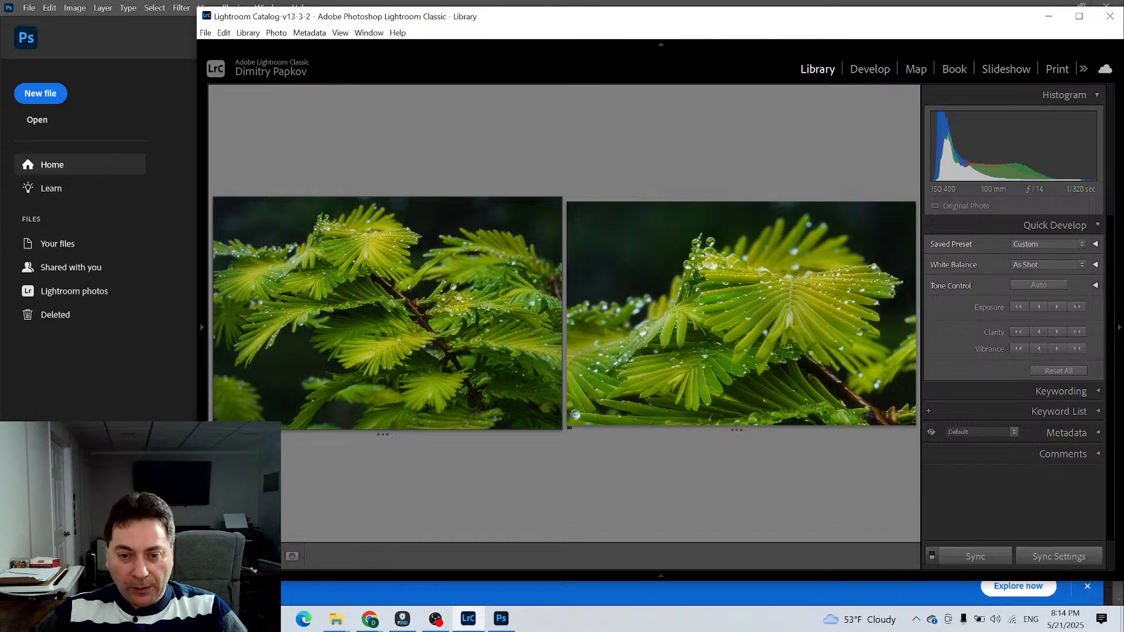
key(g)
Open the stacked green branch photo in Adobe Photoshop 2025 using the Edit a Copy option
right_click(572, 514)
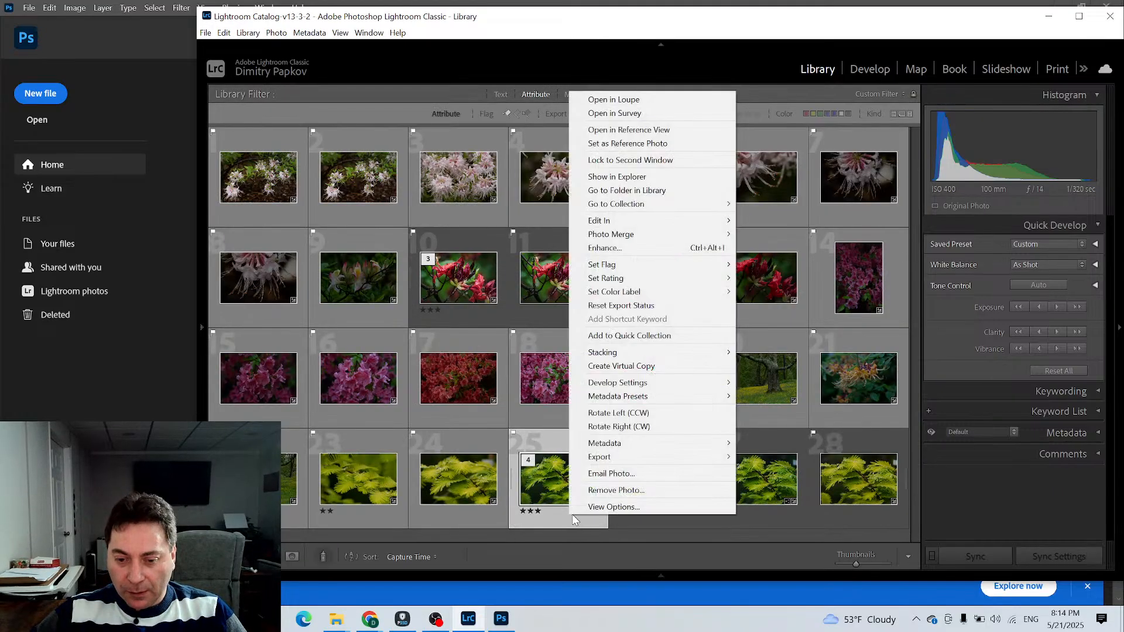
mouse_move(600, 221)
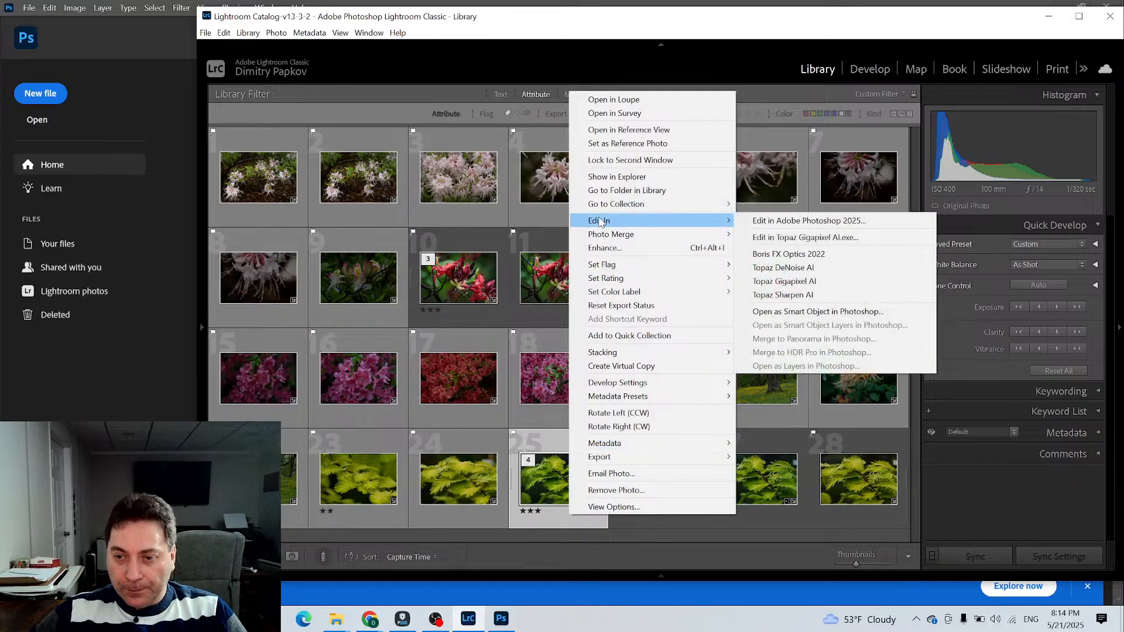
click(835, 221)
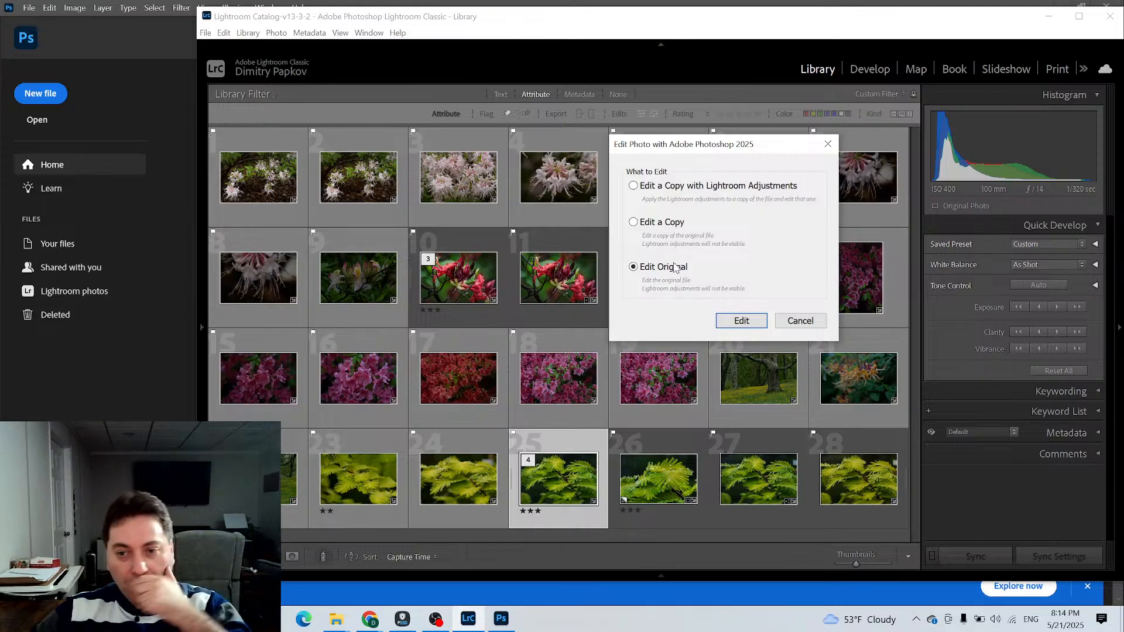
click(683, 226)
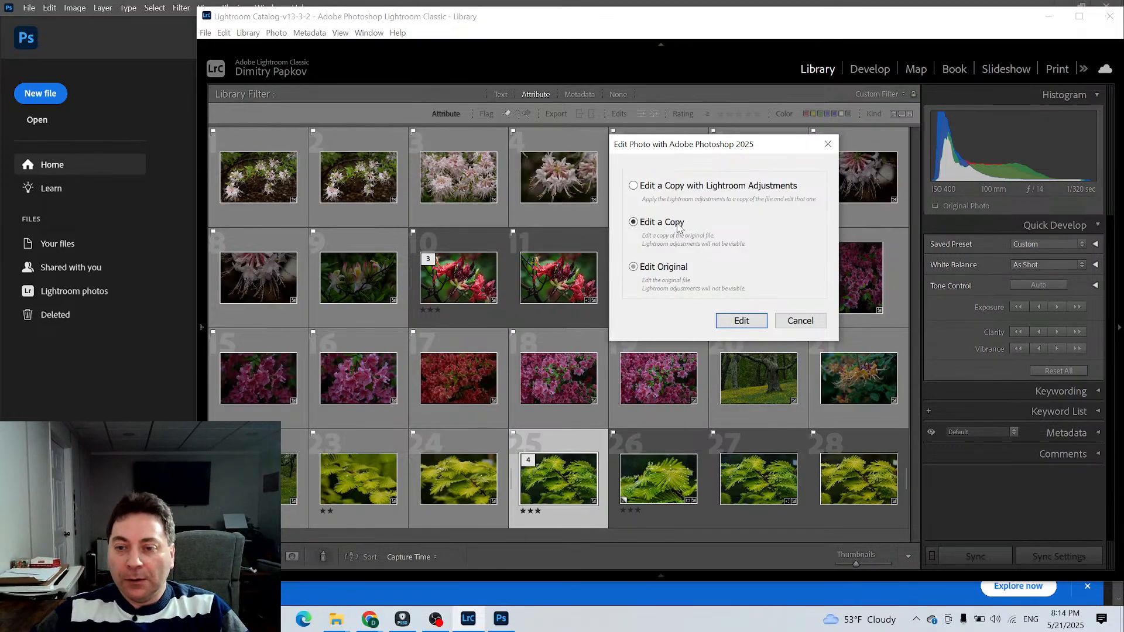
click(742, 321)
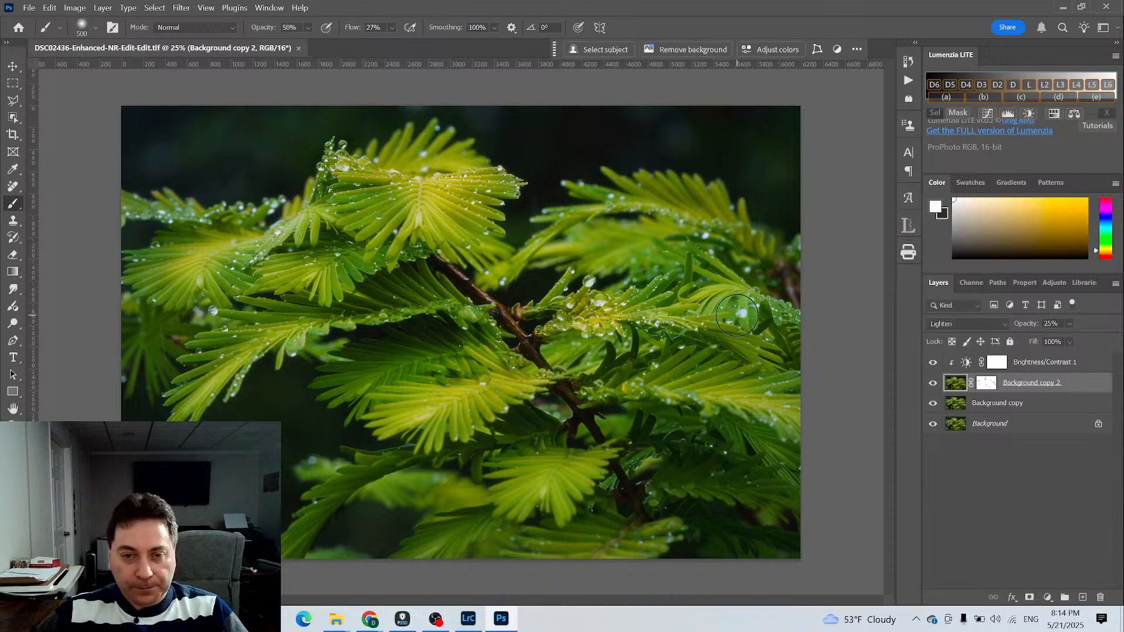
Add a Brightness/Contrast adjustment layer at the top of the stack with brightness -23, and invert its mask to black
click(962, 364)
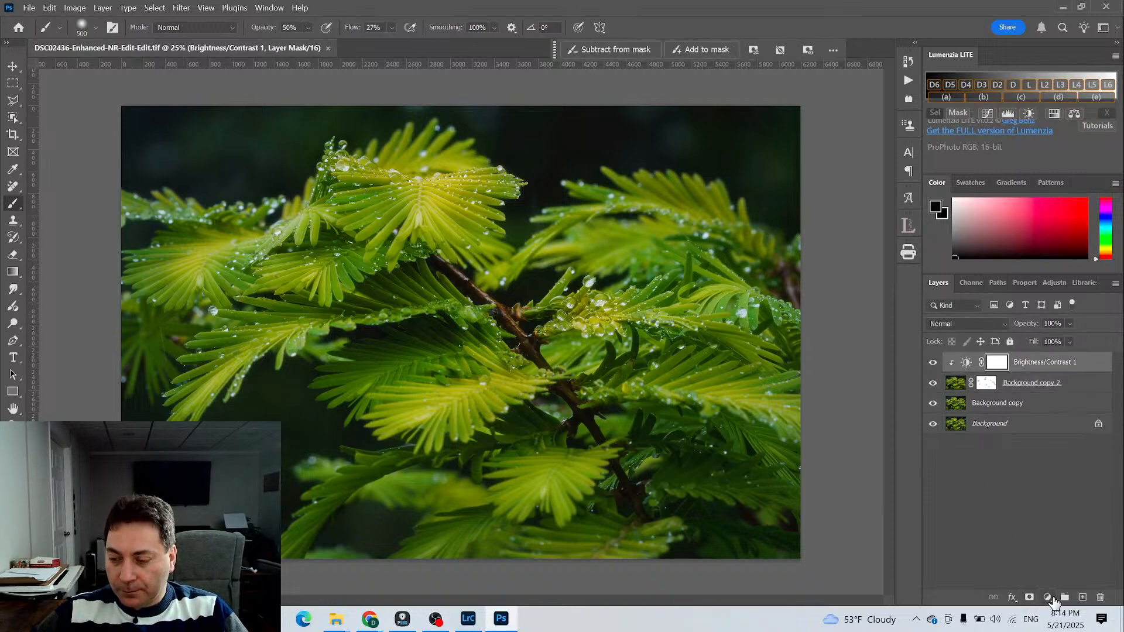
click(1048, 598)
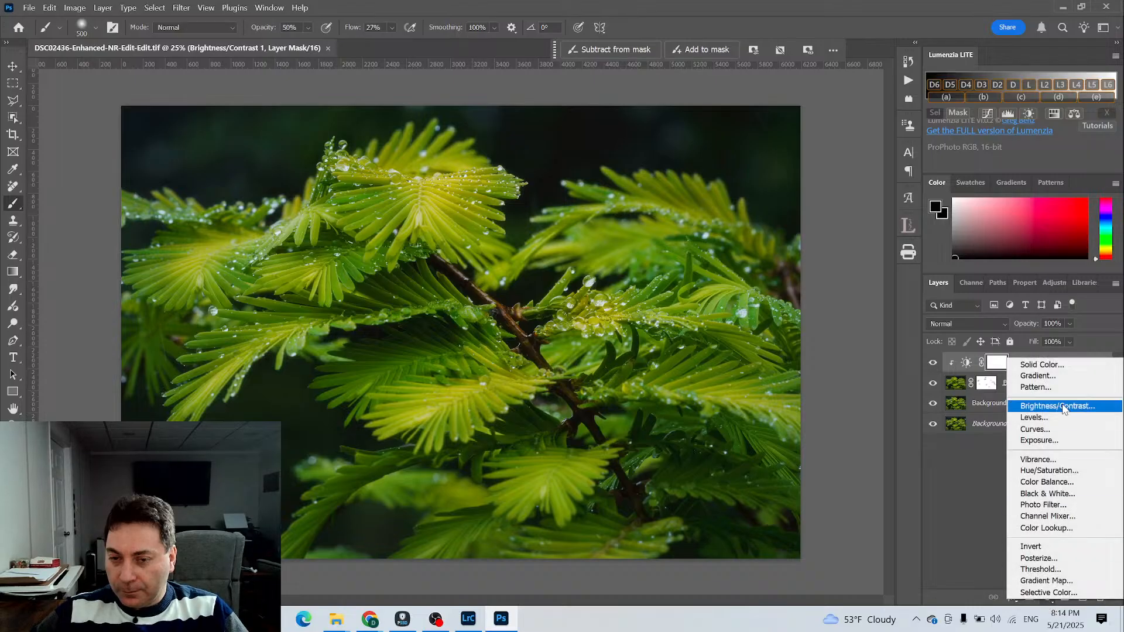
click(1056, 405)
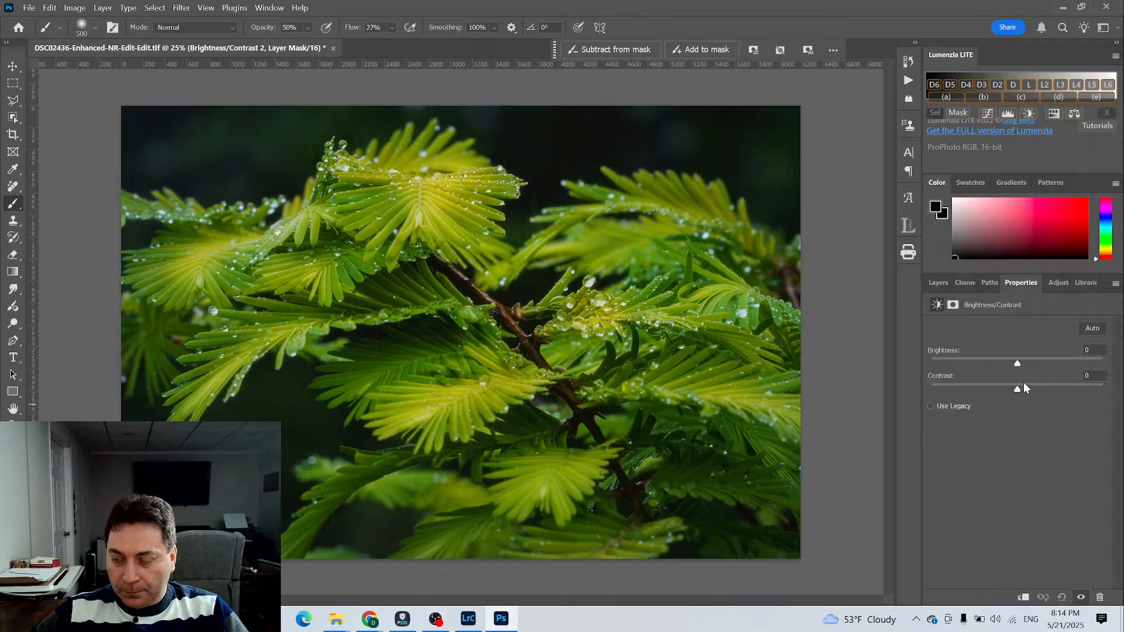
drag(1018, 364, 1005, 364)
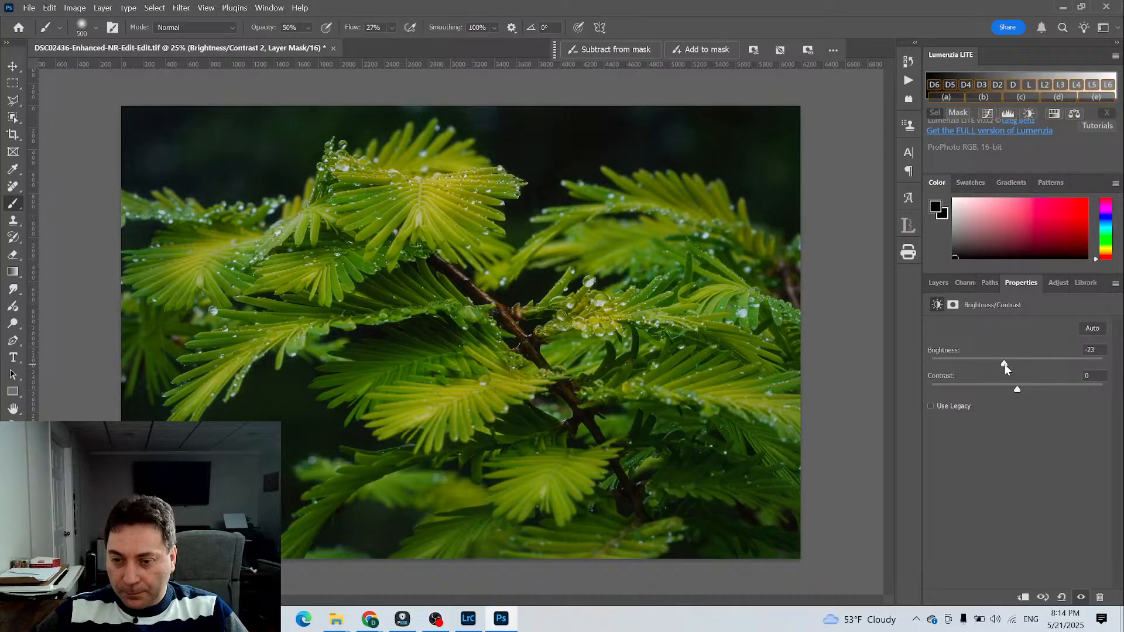
click(936, 283)
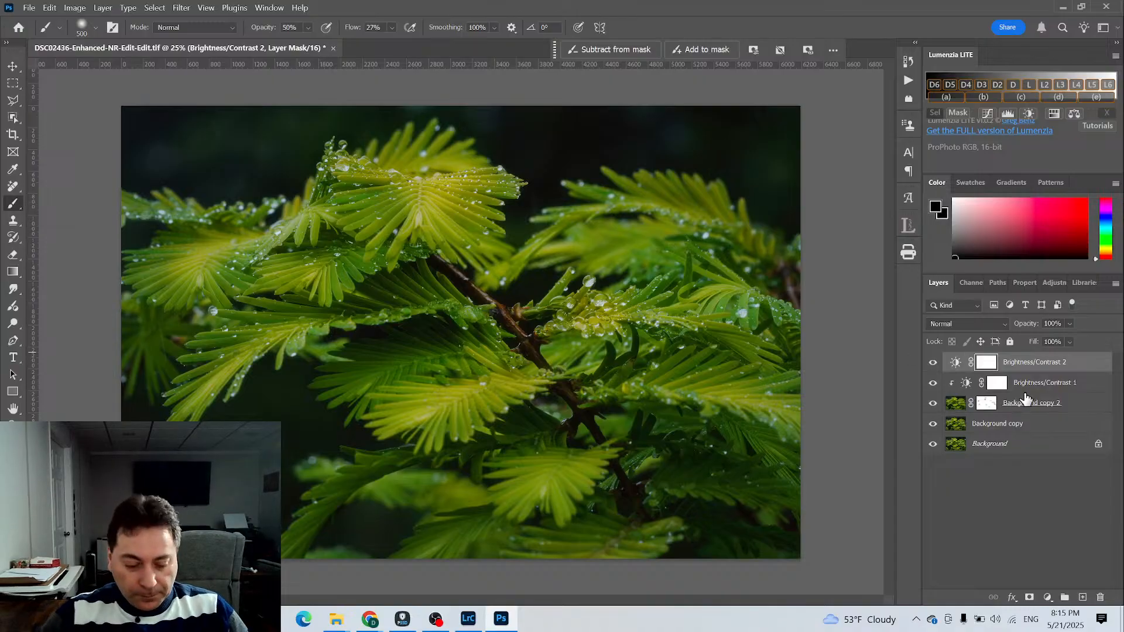
key(ctrl+i)
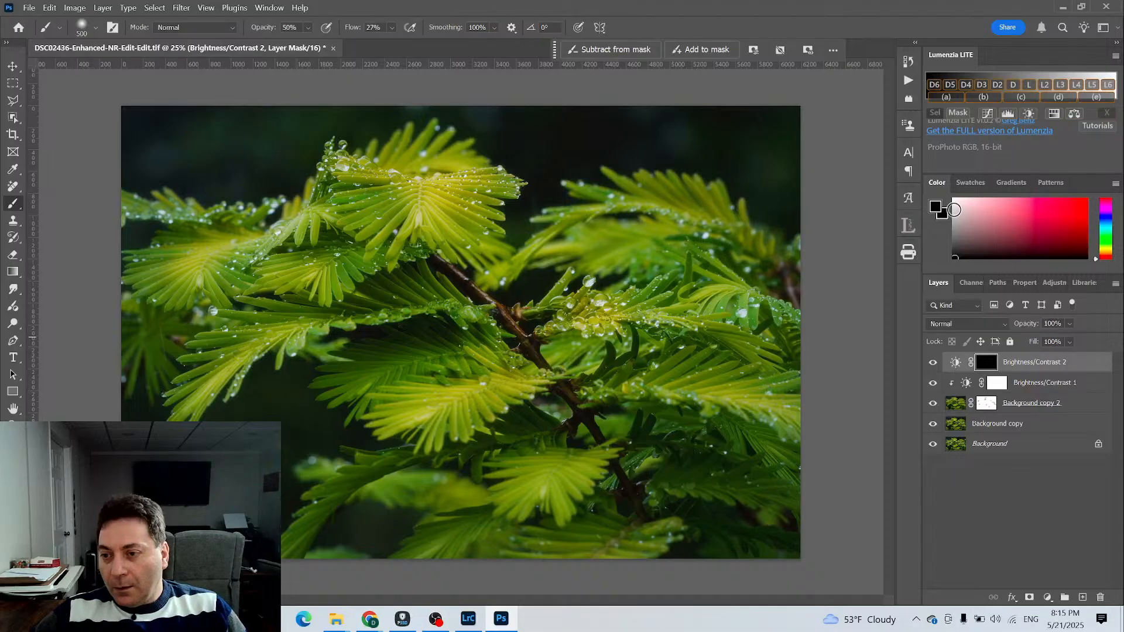
Try applying a gradient diagonally from the photo's lower-right corner on the darkening layer's mask, with white as the foreground colour
click(954, 199)
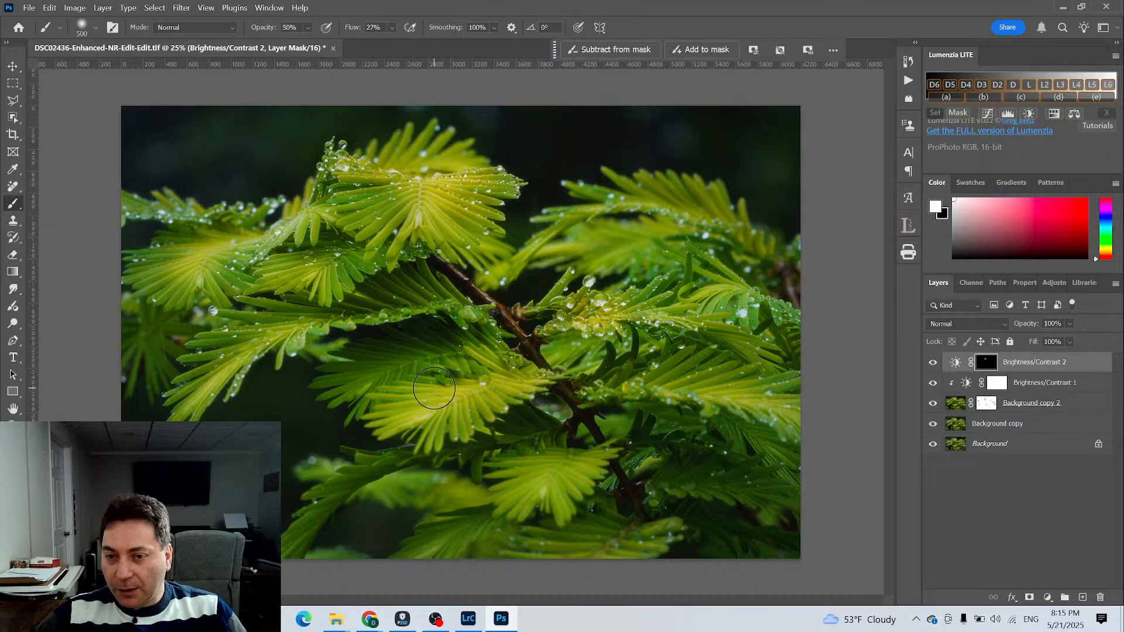
click(14, 275)
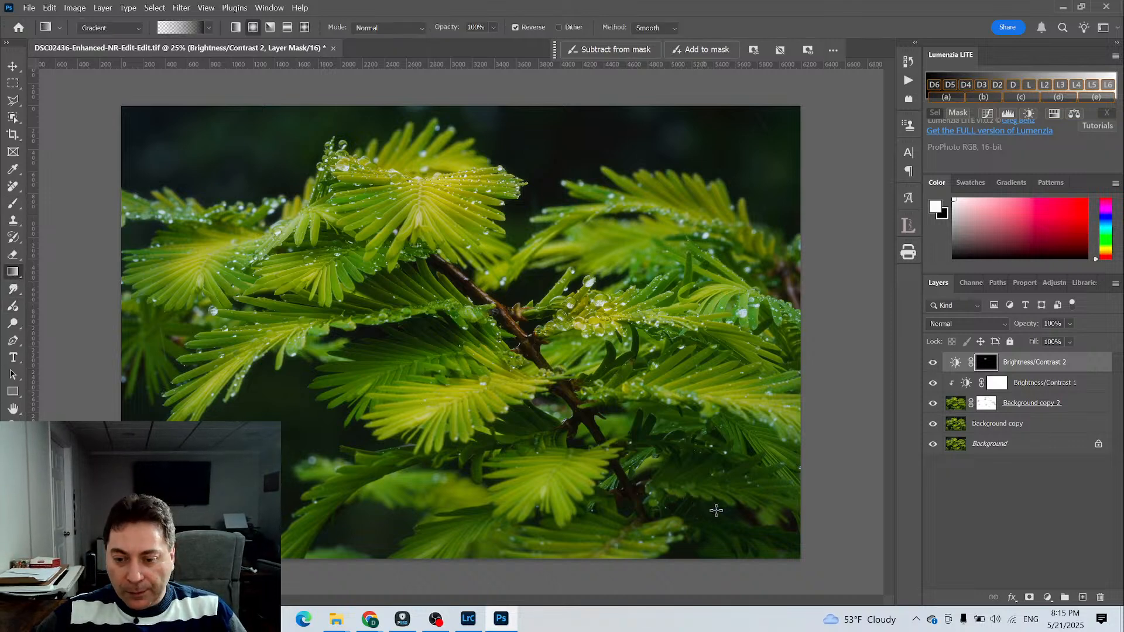
drag(735, 526, 489, 253)
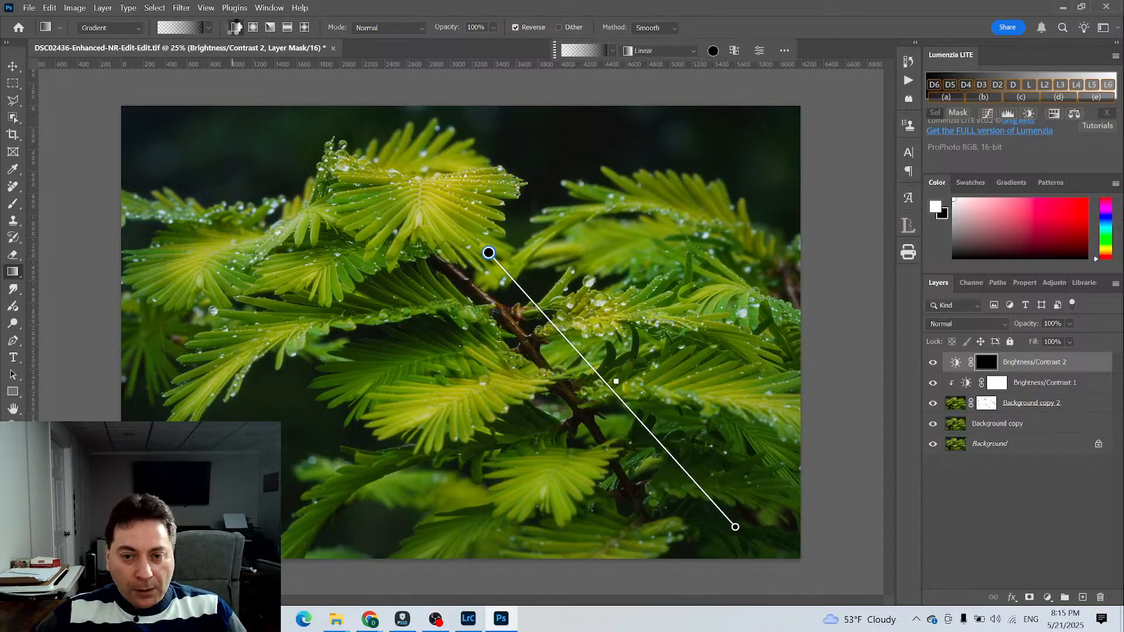
click(235, 27)
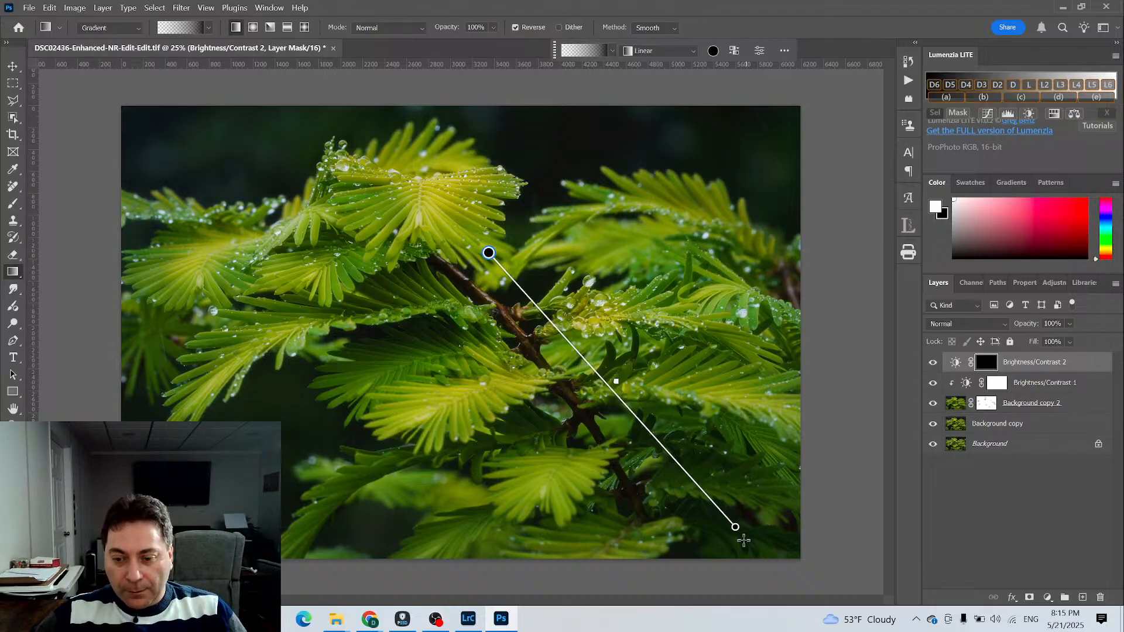
drag(736, 528, 396, 193)
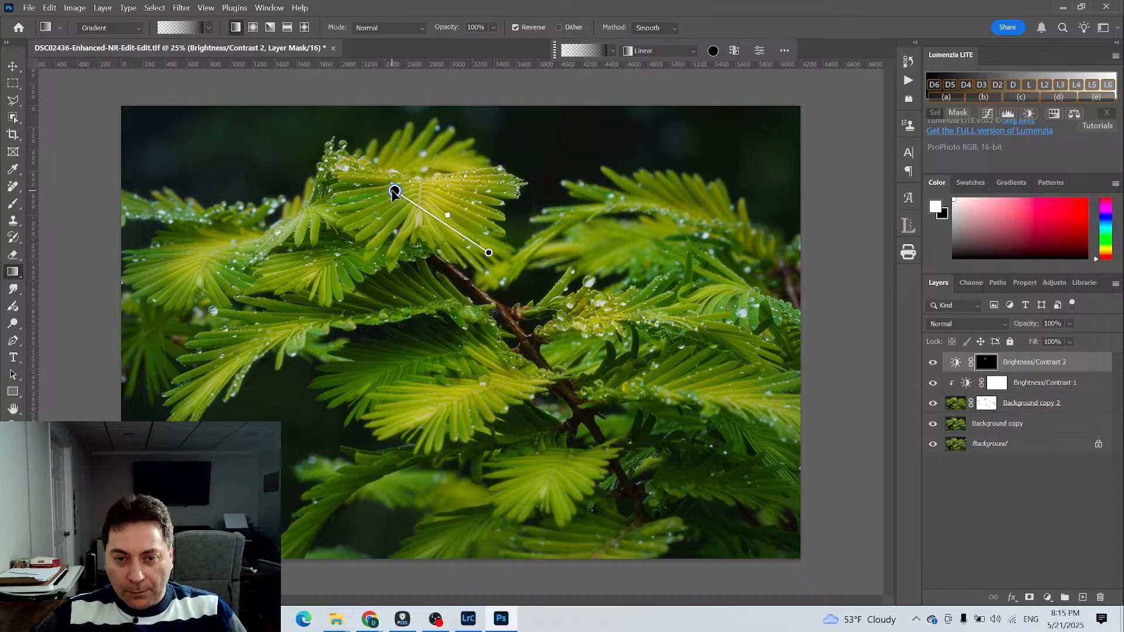
Replace the darkening layer's mask with a new one inverted to black, and select the Brush tool for painting on it
right_click(394, 190)
key(Delete)
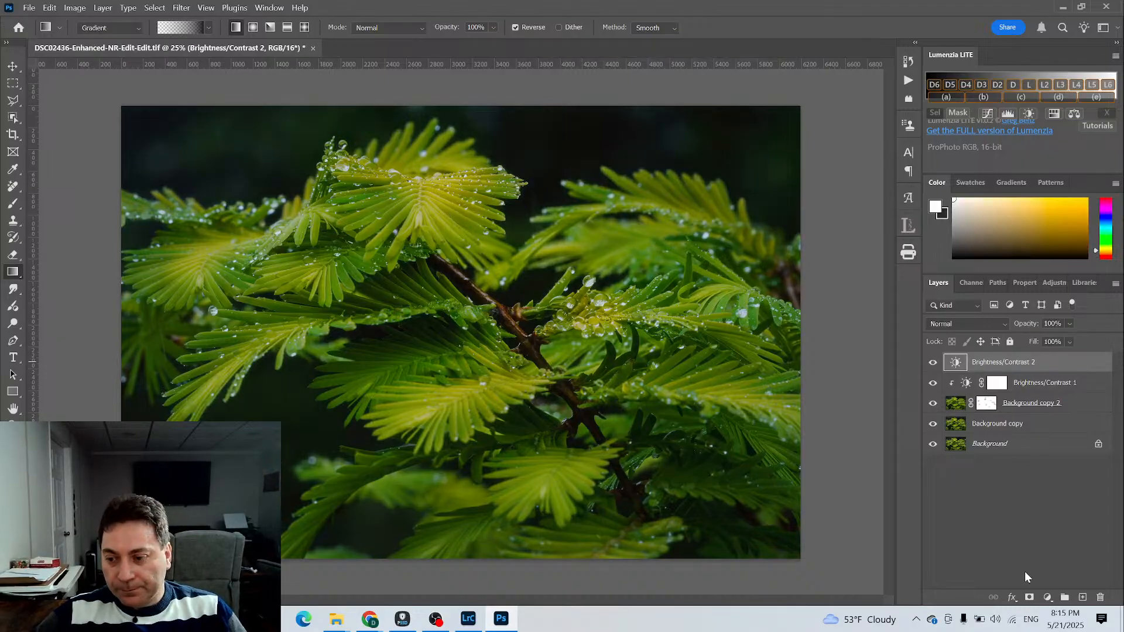
click(1026, 598)
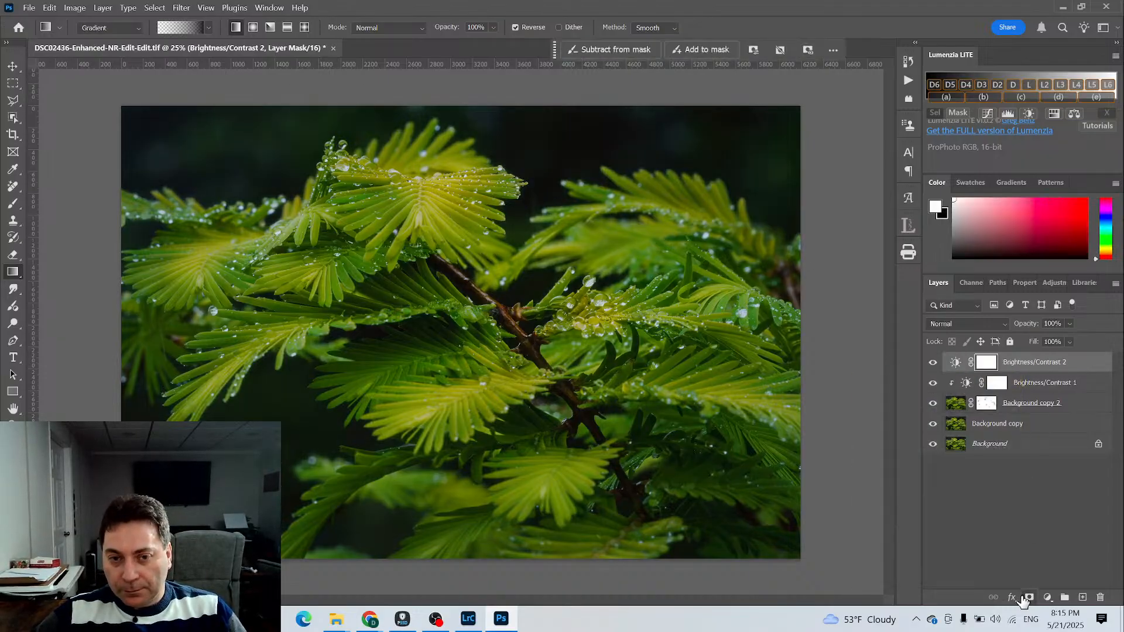
key(ctrl+i)
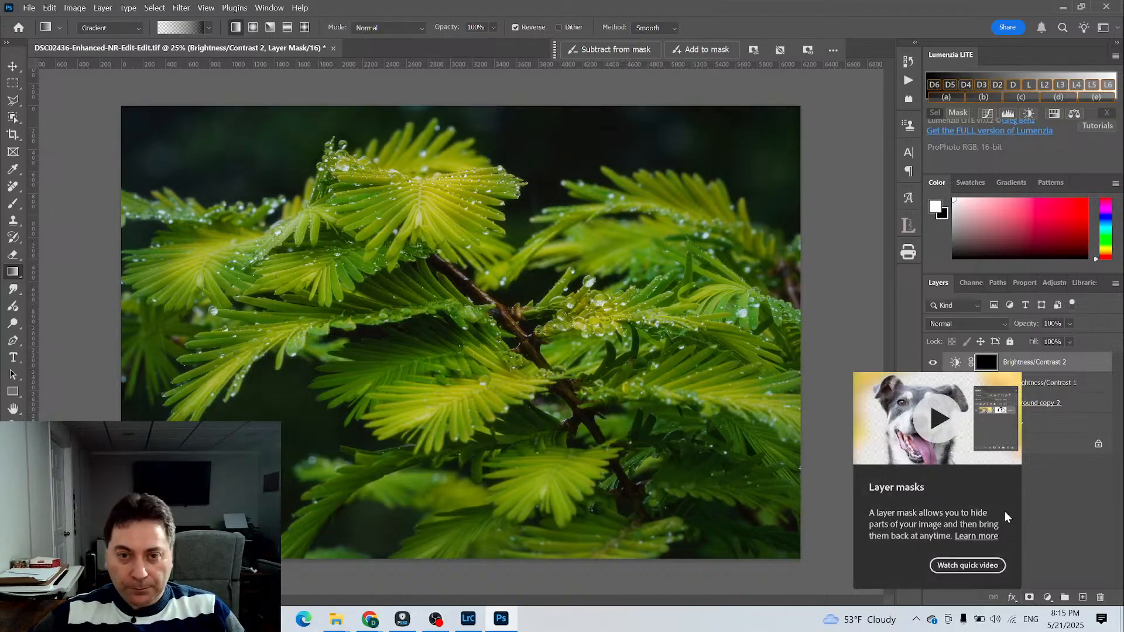
click(13, 203)
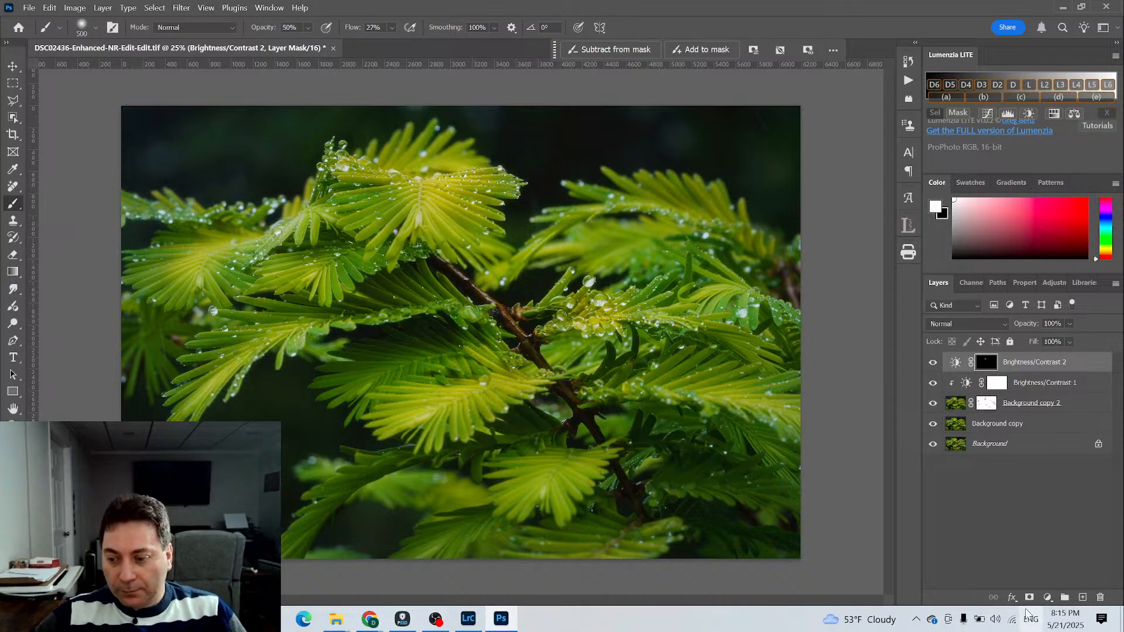
Add another Brightness/Contrast adjustment layer above the previous one with brightness -17
click(1047, 597)
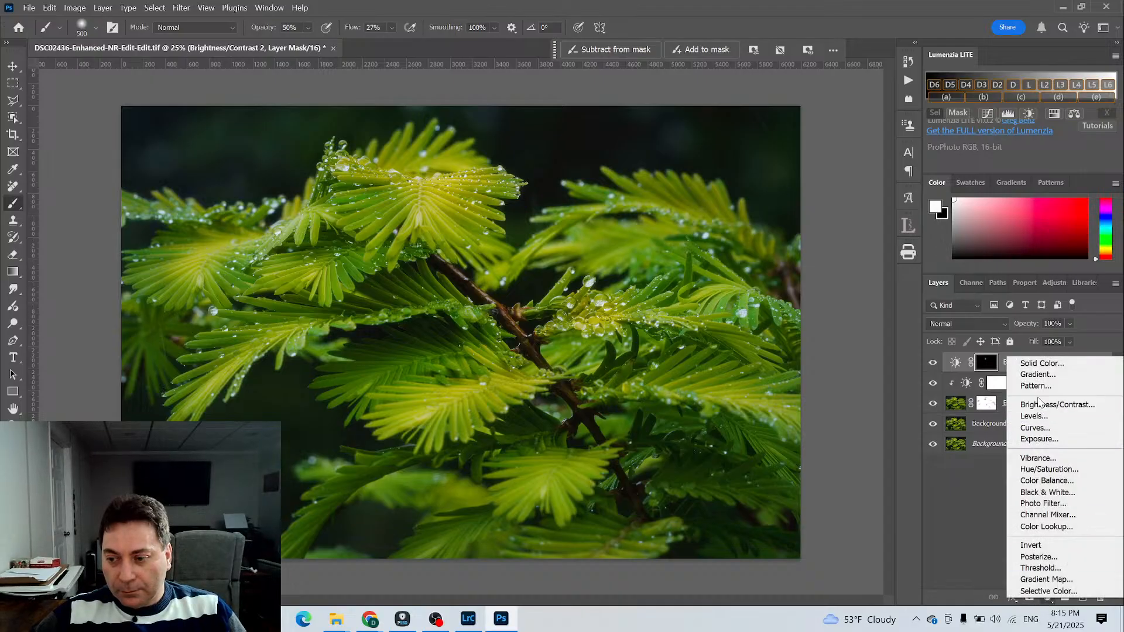
click(1033, 404)
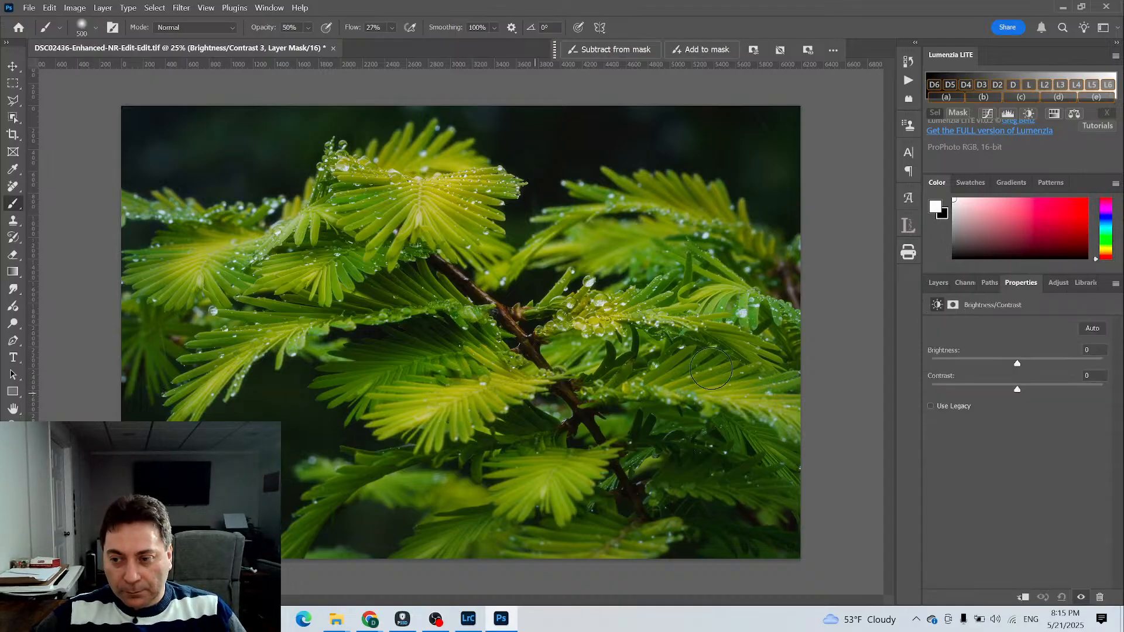
drag(1017, 363, 1007, 364)
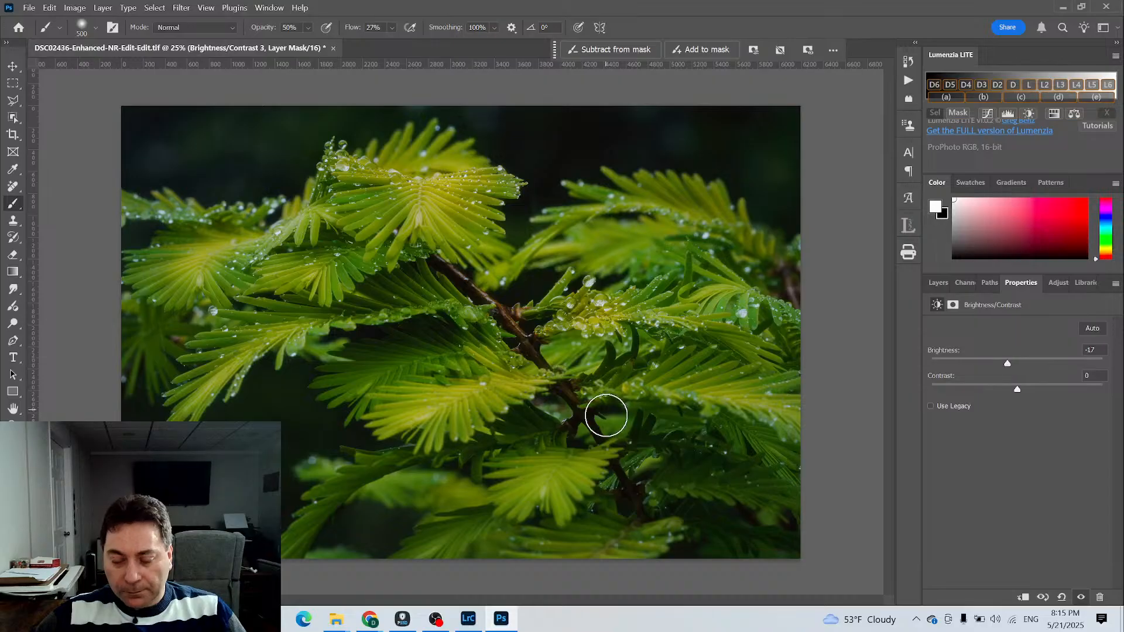
click(932, 285)
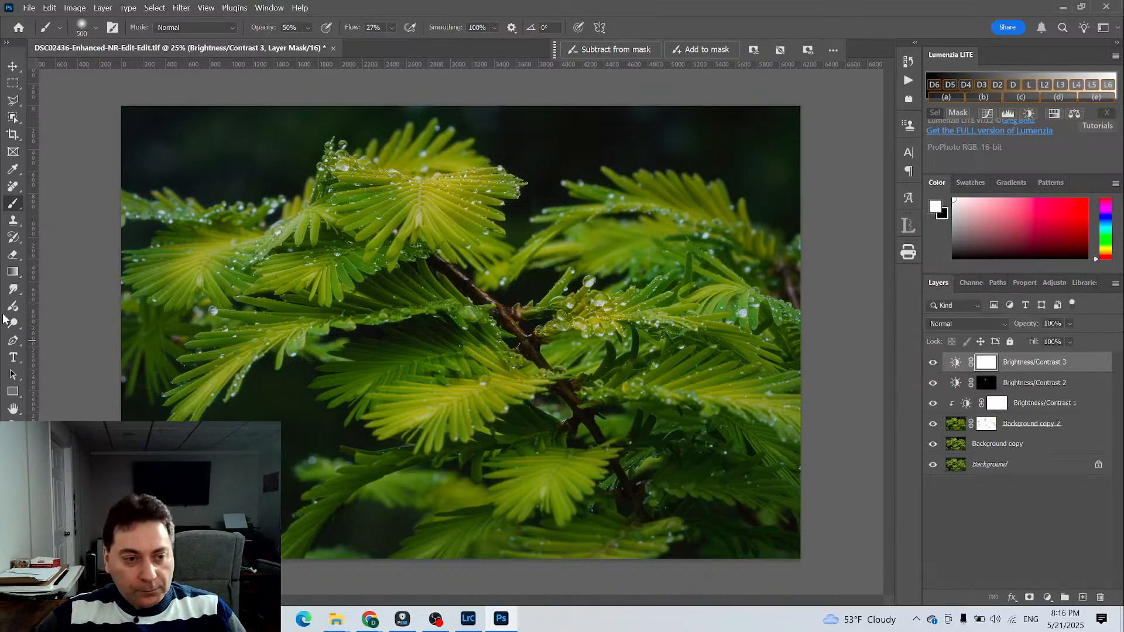
Apply a linear gradient to the newest darkening layer's mask, running diagonally from the photo's lower-right corner to its centre
click(13, 272)
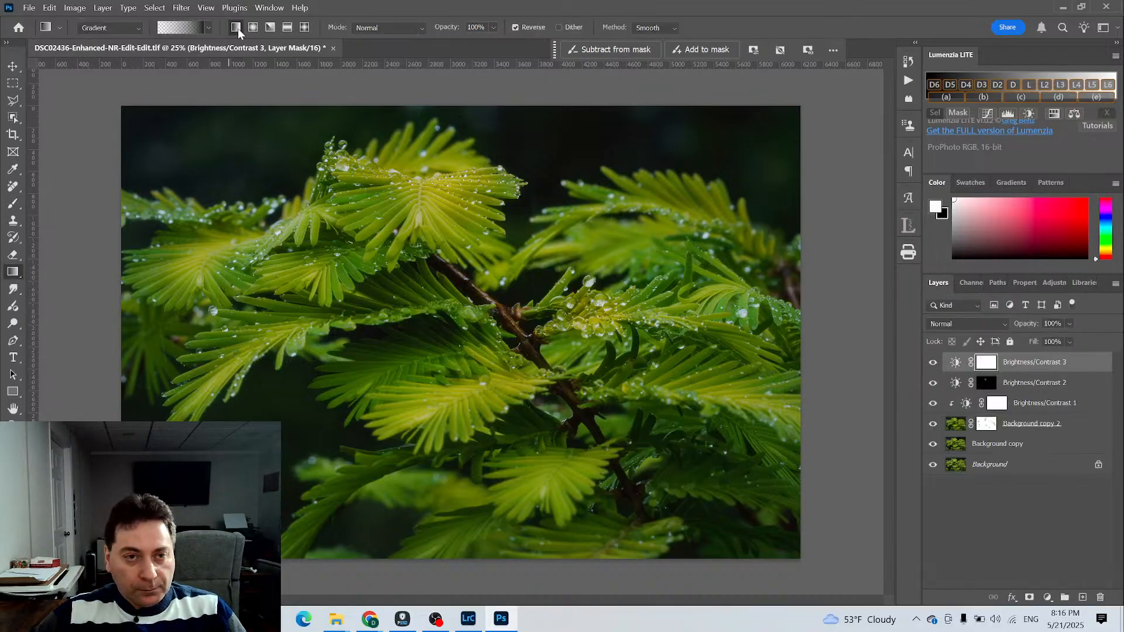
drag(780, 552, 531, 283)
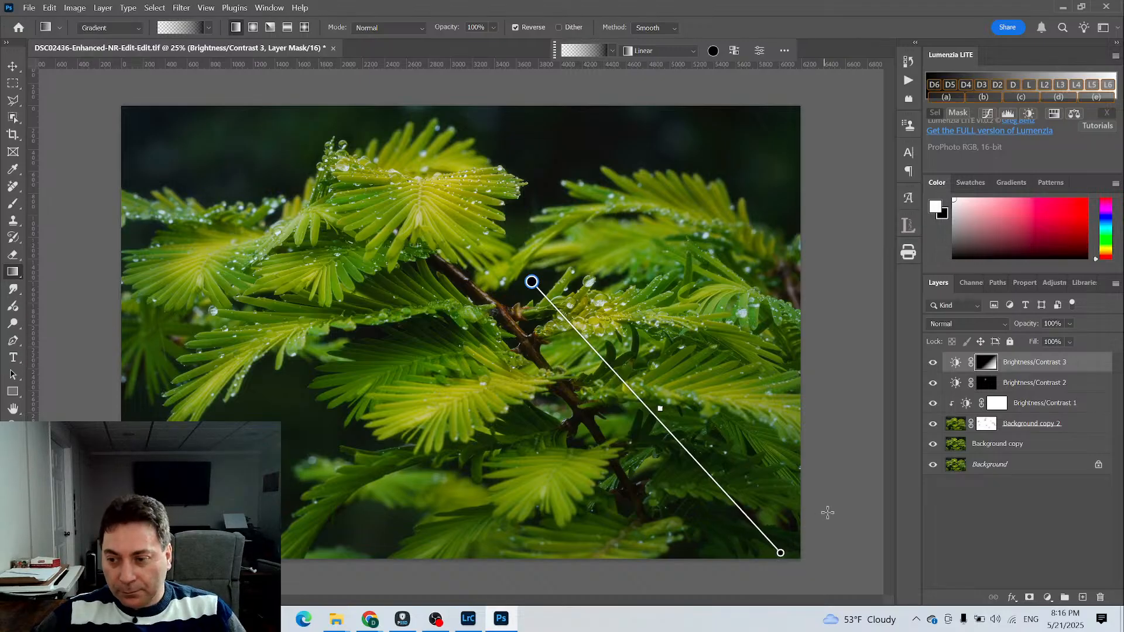
Add a Brightness/Contrast adjustment layer at the top of the stack with brightness 30 and contrast 25
click(1047, 597)
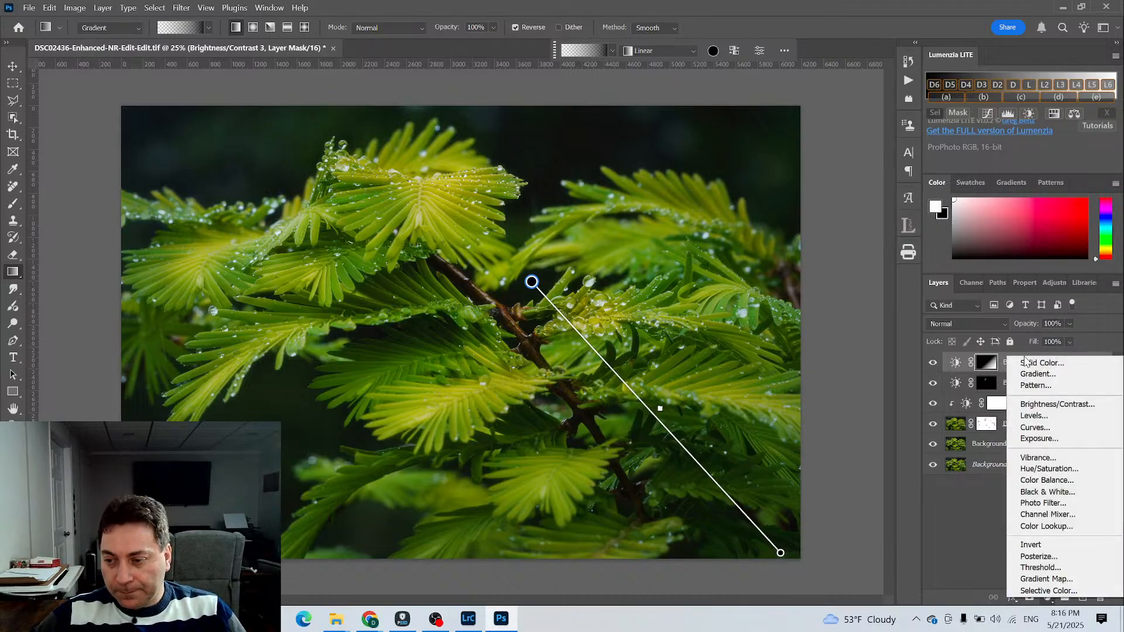
click(1039, 403)
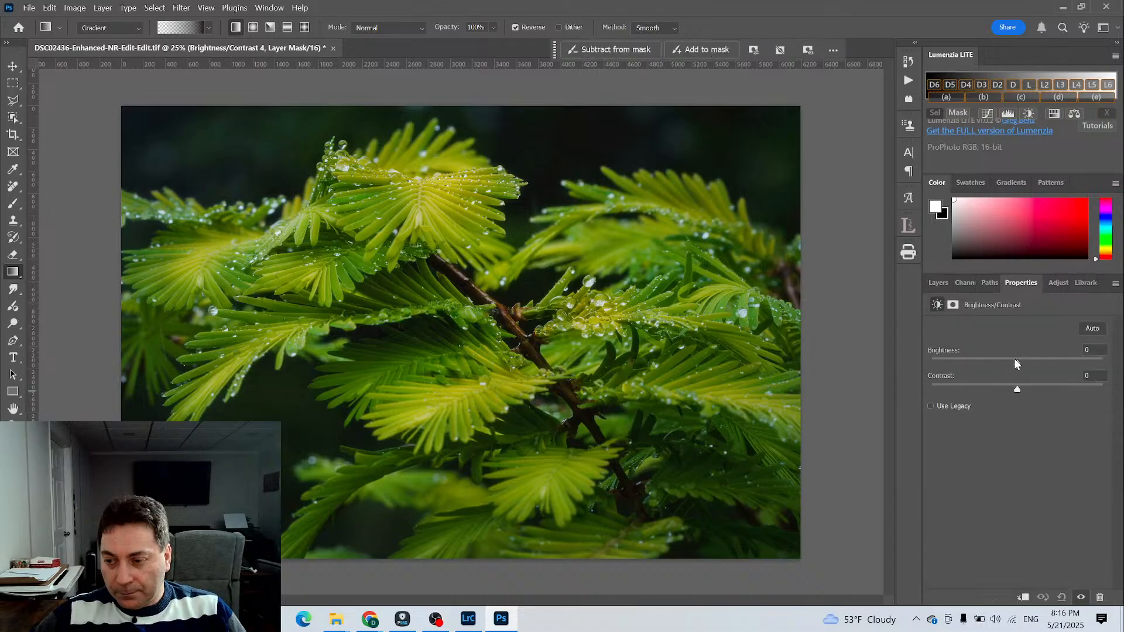
drag(1015, 363, 1033, 367)
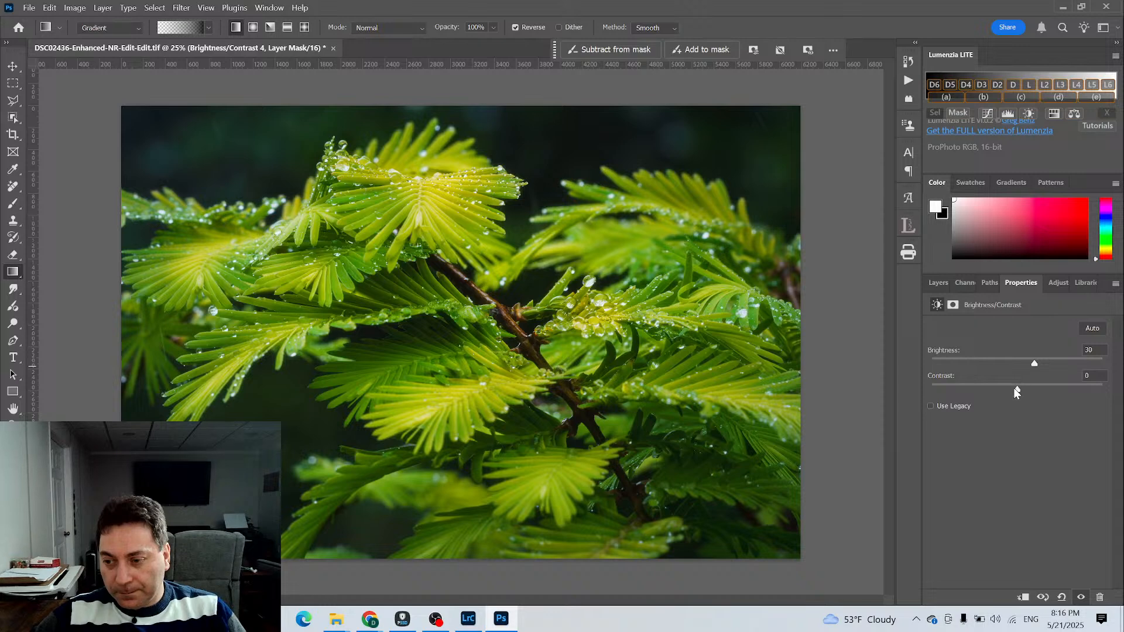
drag(1031, 393, 1040, 392)
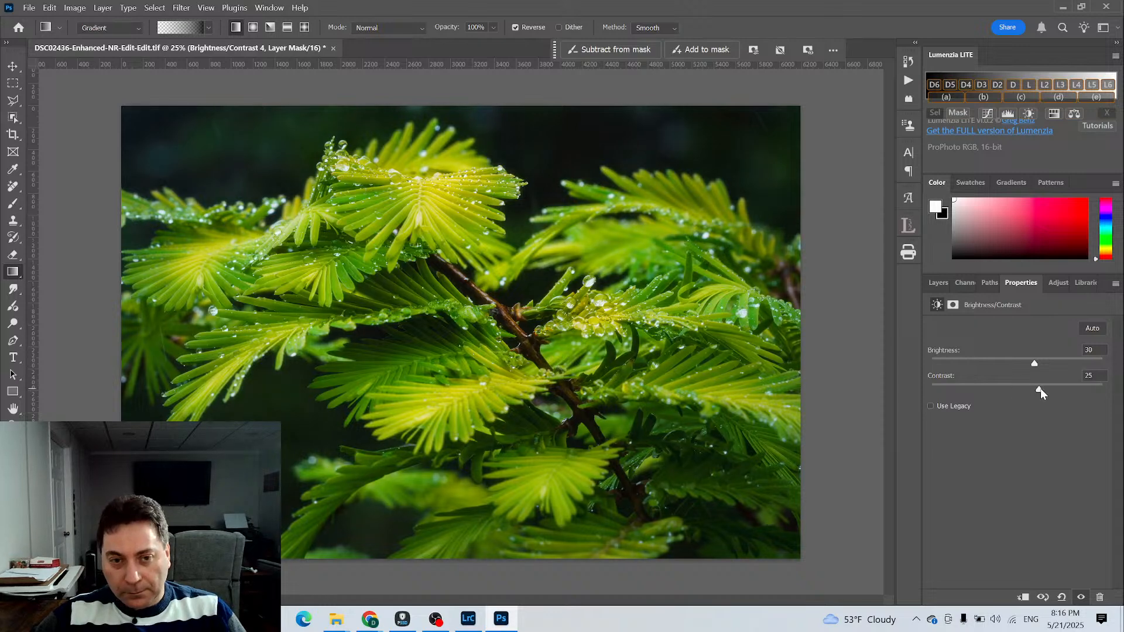
Restrict the brightening layer with a small radial gradient on its mask, centred on the dewy tip of the upper-left branch
click(939, 283)
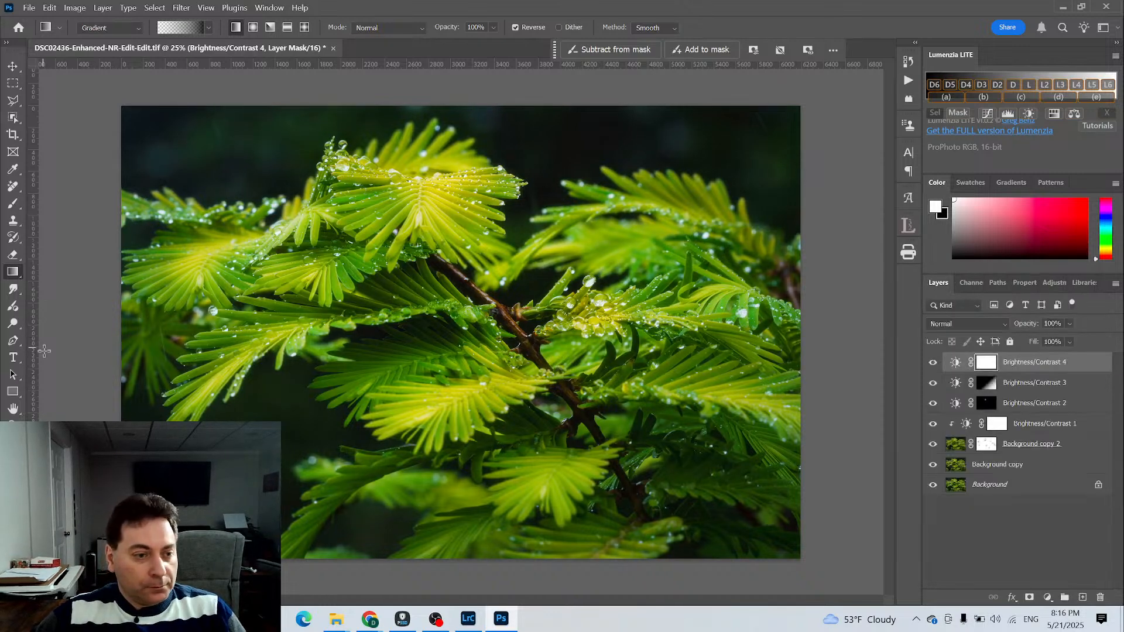
click(253, 28)
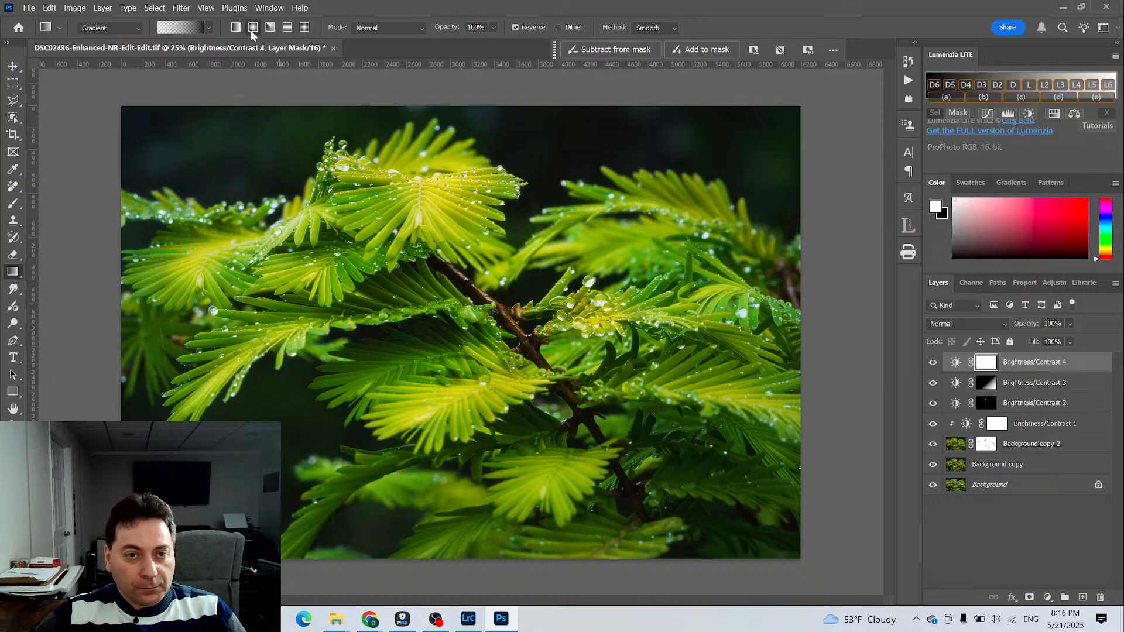
drag(315, 149, 339, 187)
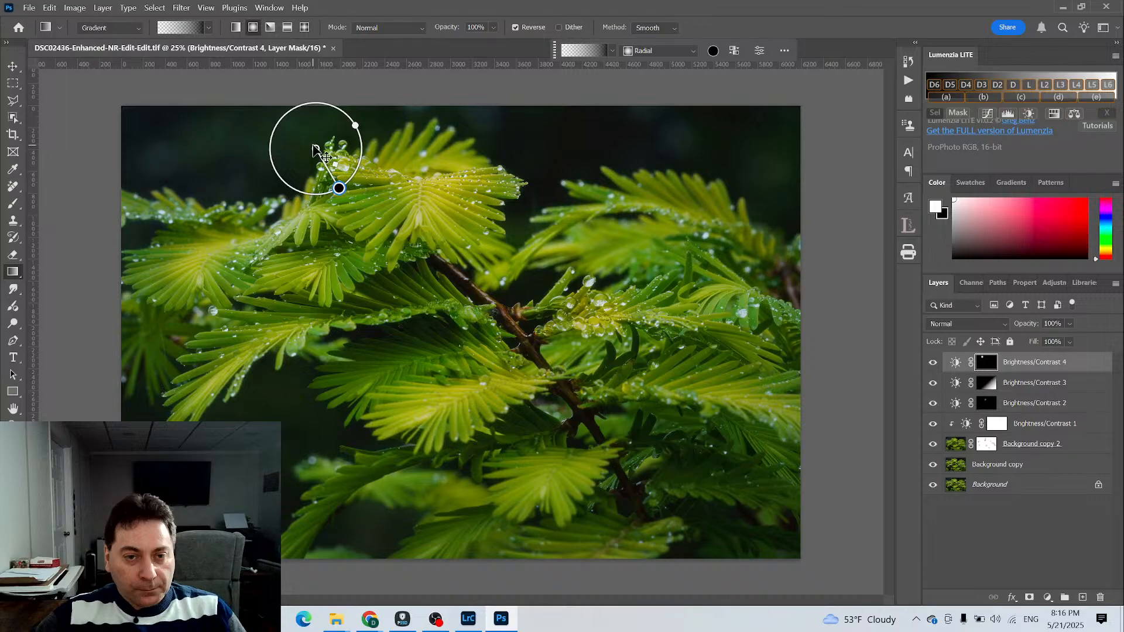
drag(319, 154, 370, 222)
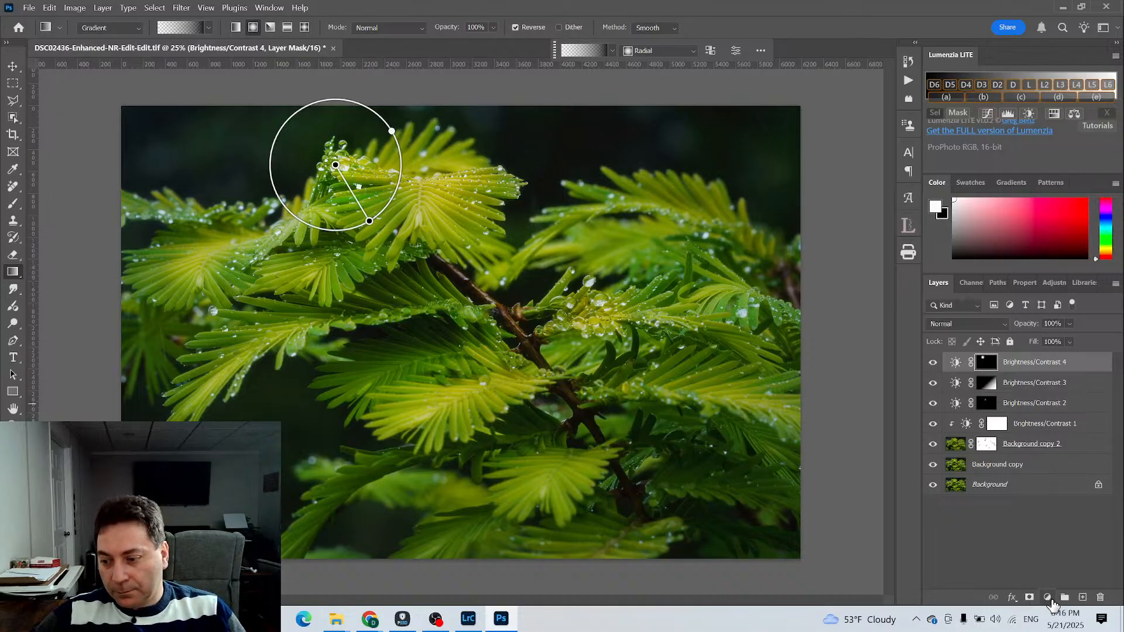
Add a Color Balance adjustment layer and shift its midtones towards yellow, to -21
click(1048, 597)
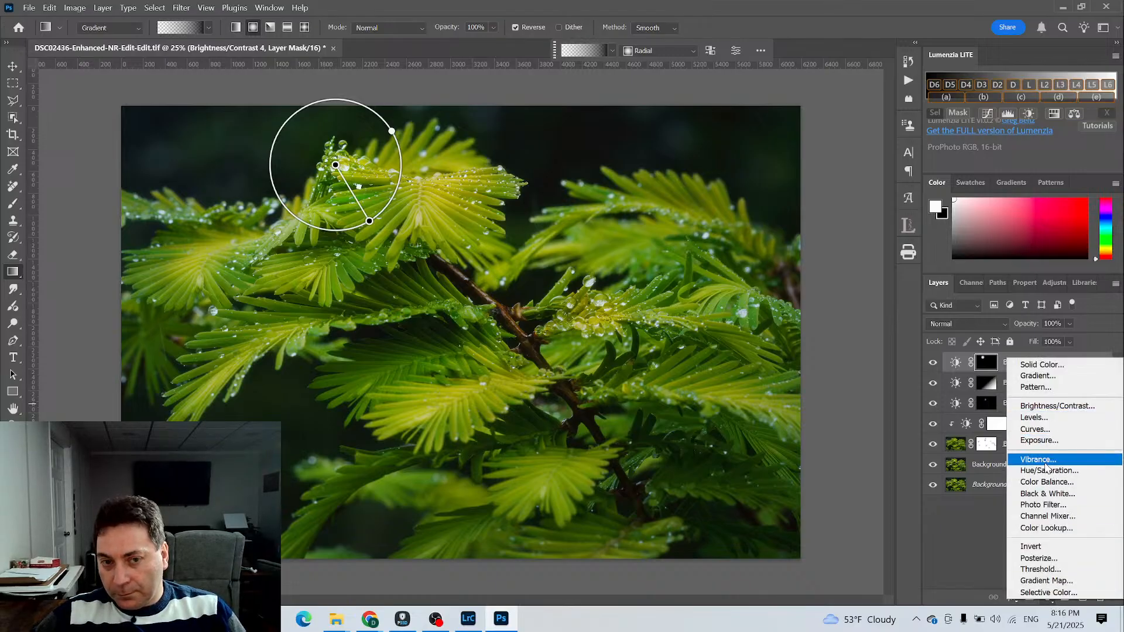
click(1046, 483)
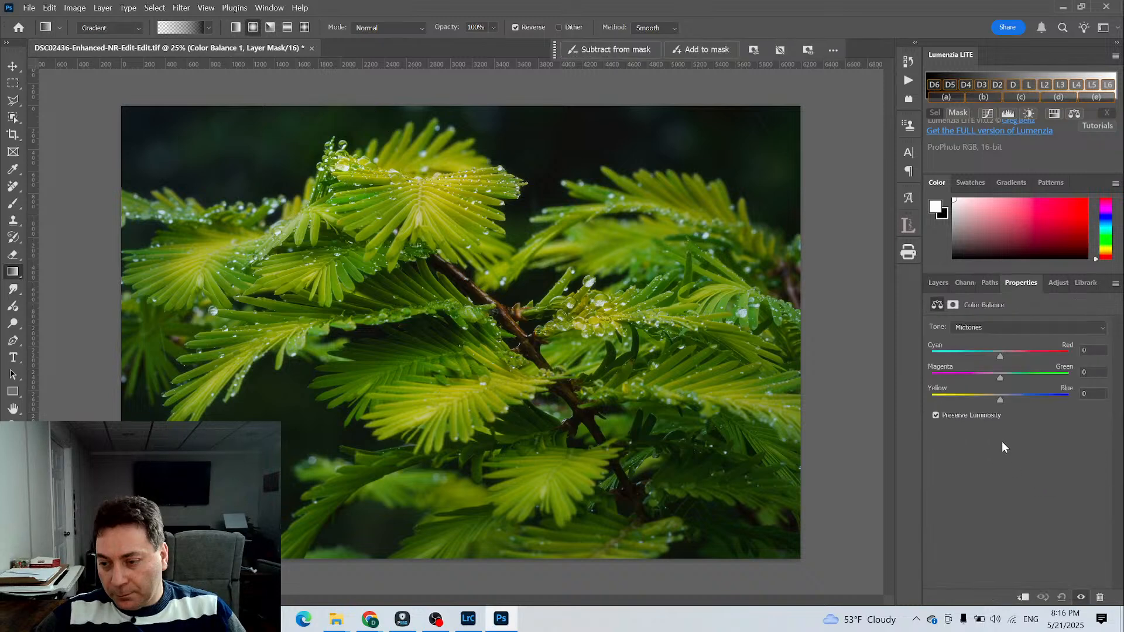
drag(1000, 404, 978, 399)
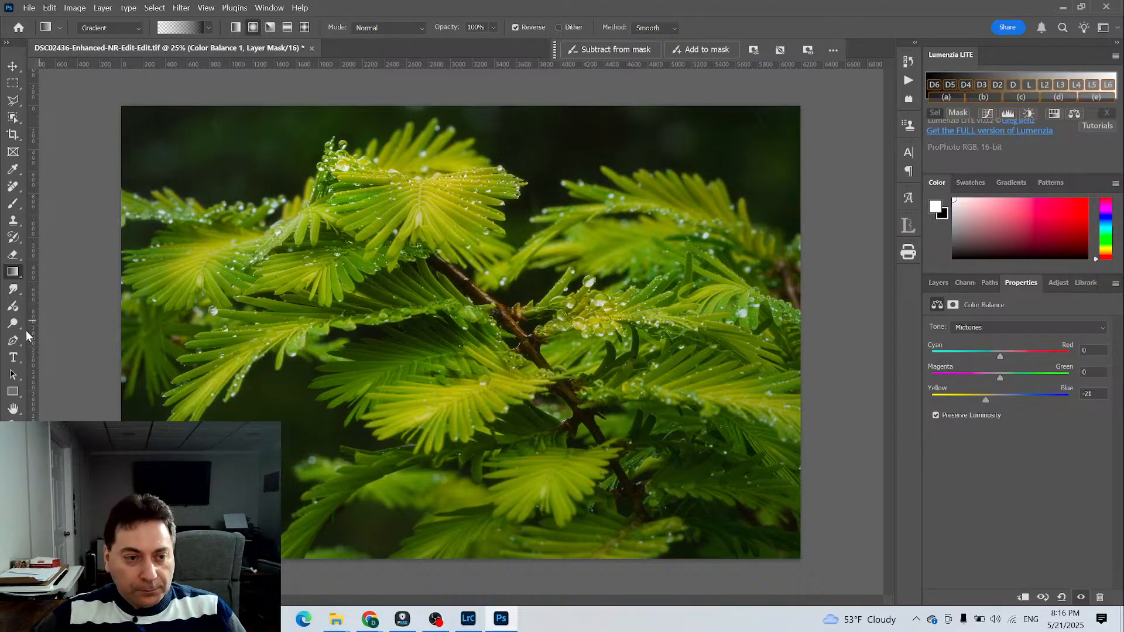
Restrict the Color Balance layer with a radial gradient on its mask and centre it on the dewy upper-left branch tip
click(939, 284)
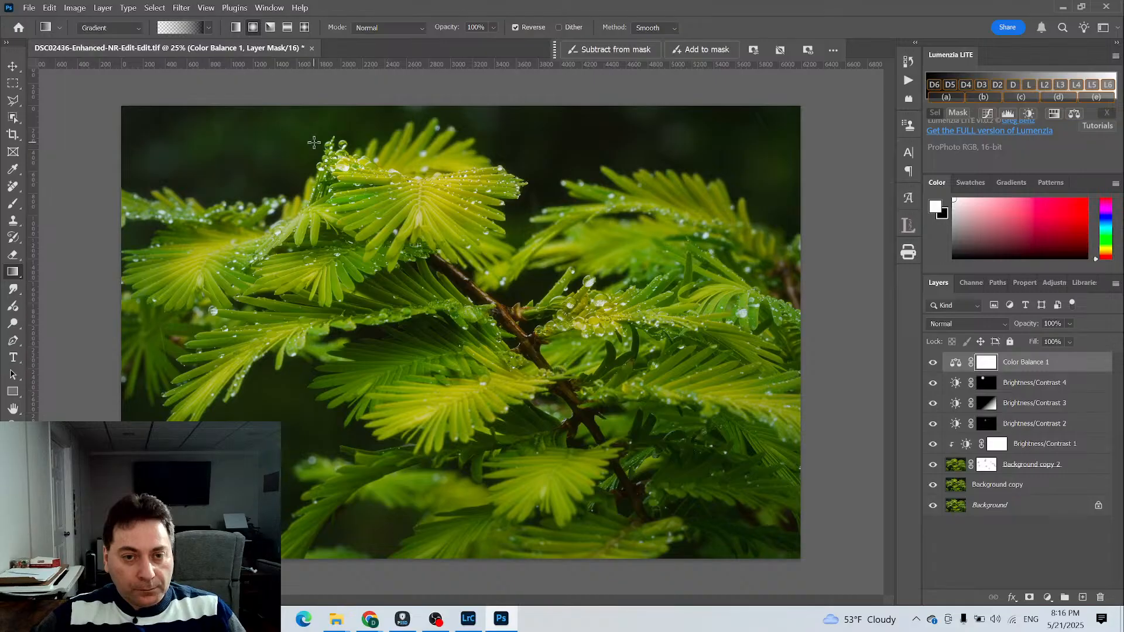
drag(313, 143, 348, 197)
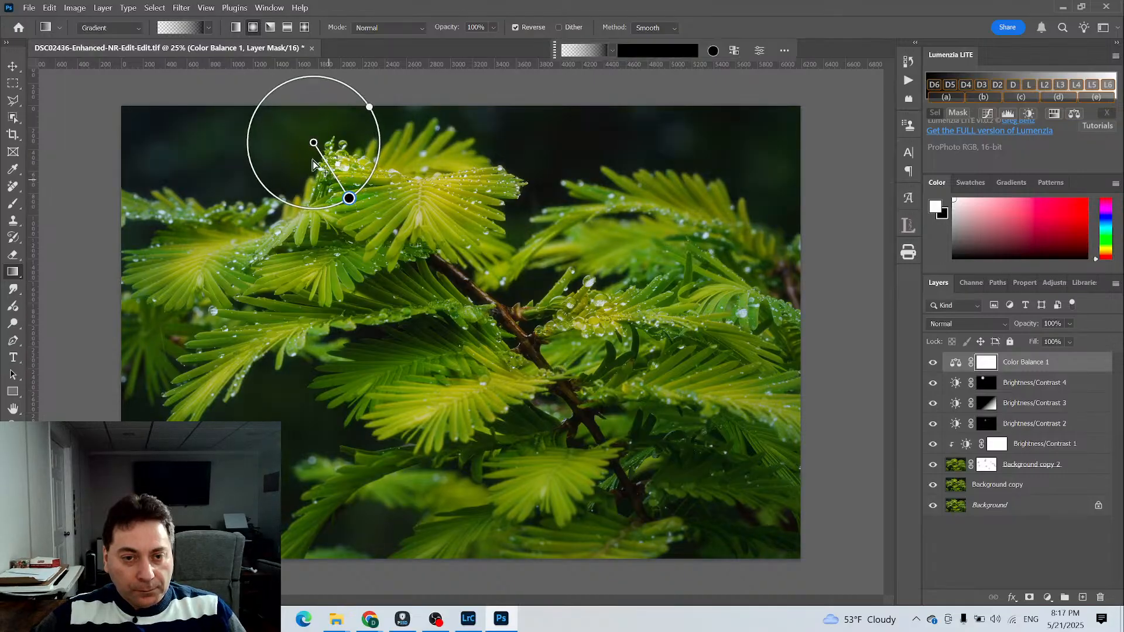
drag(314, 144, 342, 165)
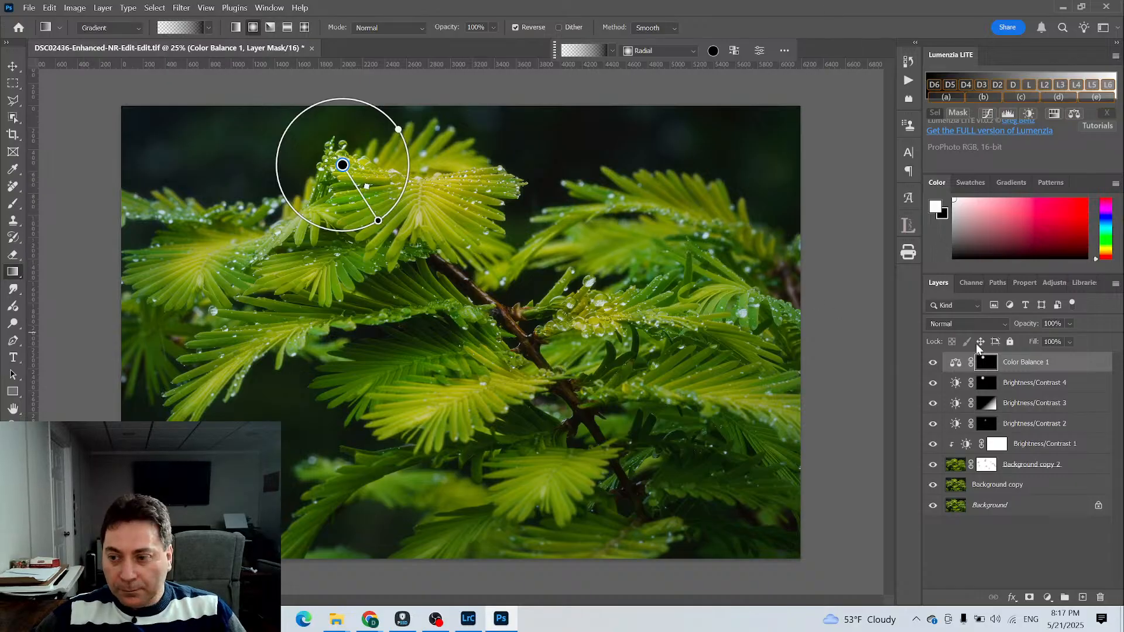
Compare the photo with and without each of the three topmost adjustment layers by toggling their visibility
click(932, 363)
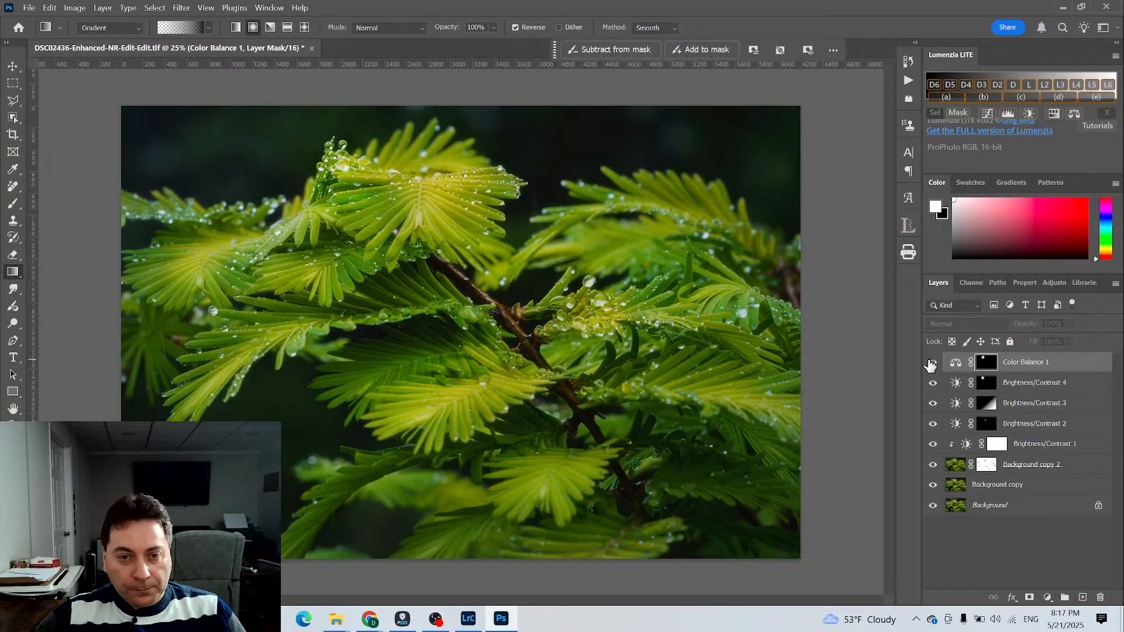
click(932, 363)
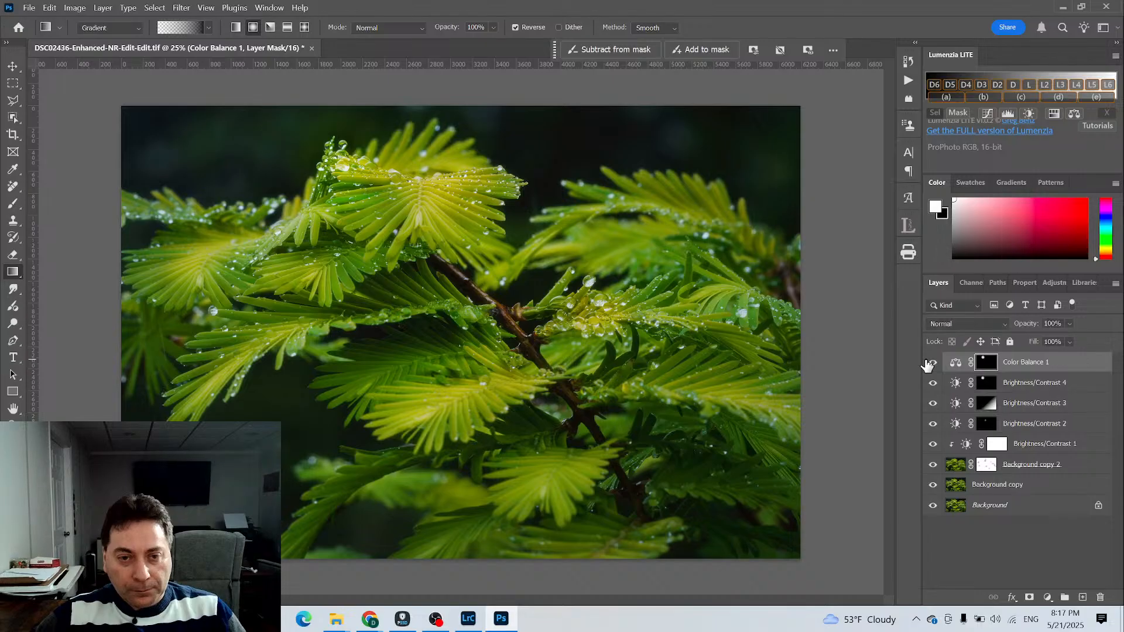
click(932, 384)
click(931, 385)
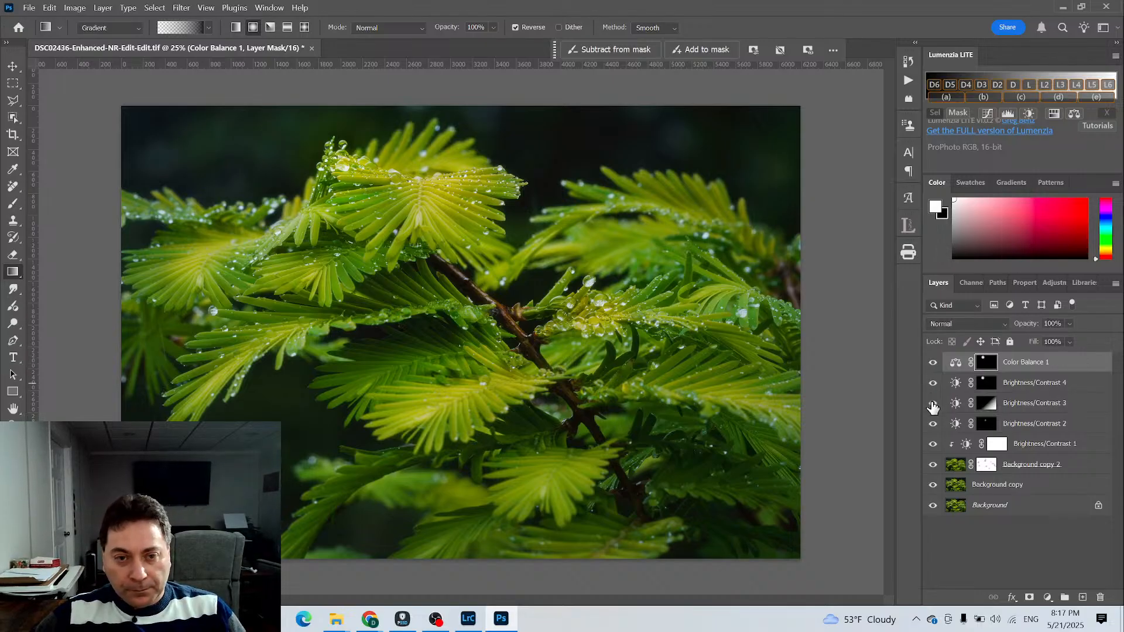
click(933, 404)
click(932, 406)
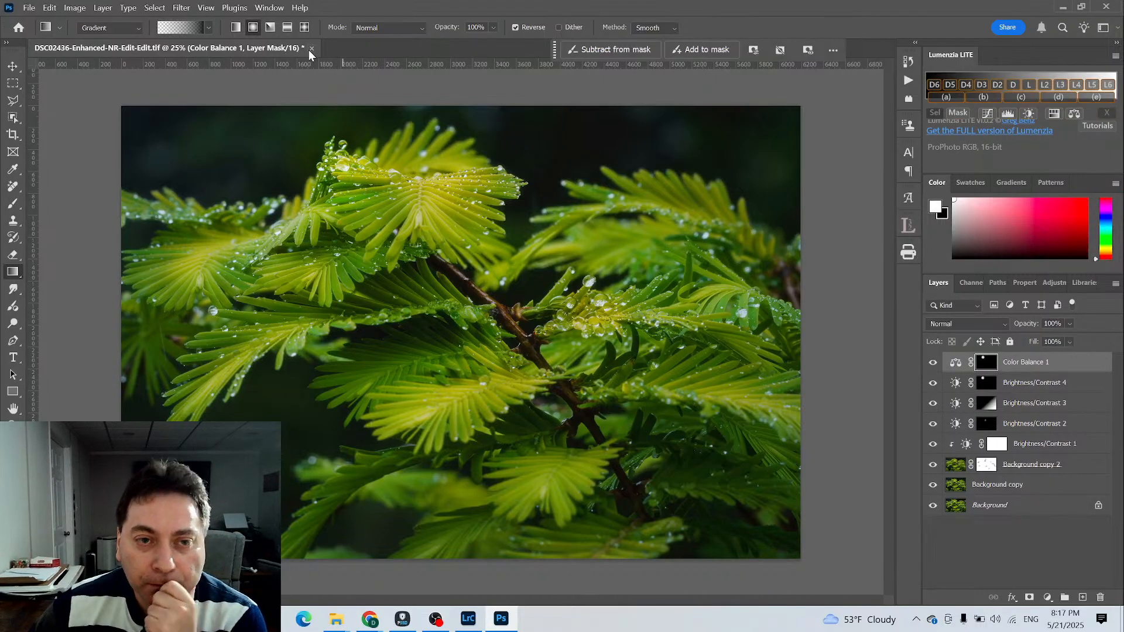
Close the finished branch photo, saving its changes, and switch to Lightroom Classic
click(311, 48)
click(521, 252)
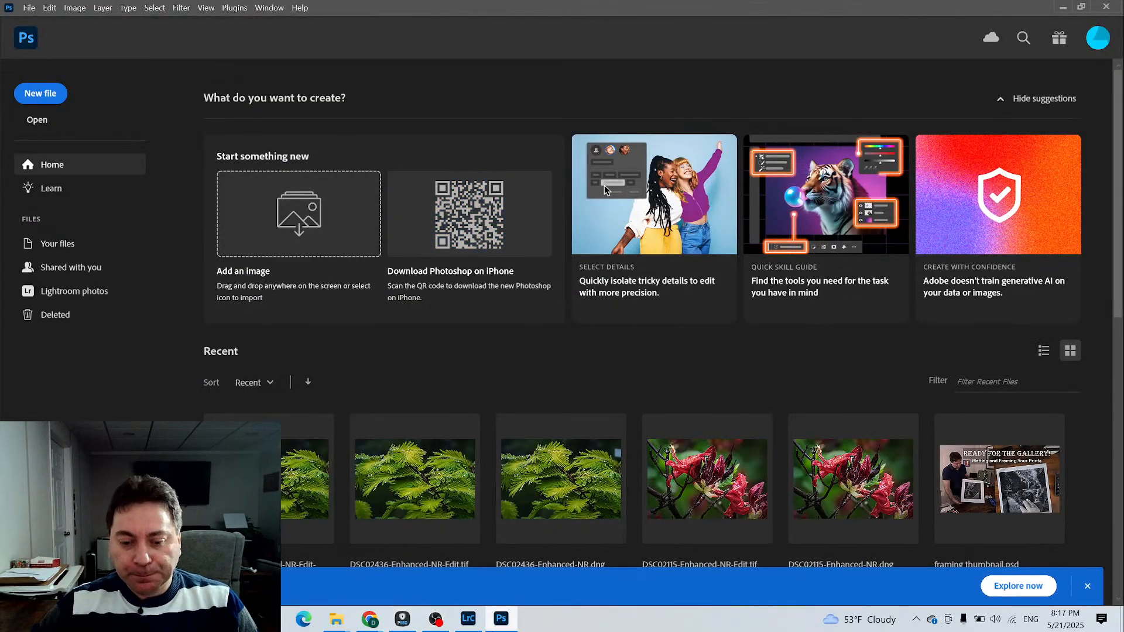
key(alt+Tab)
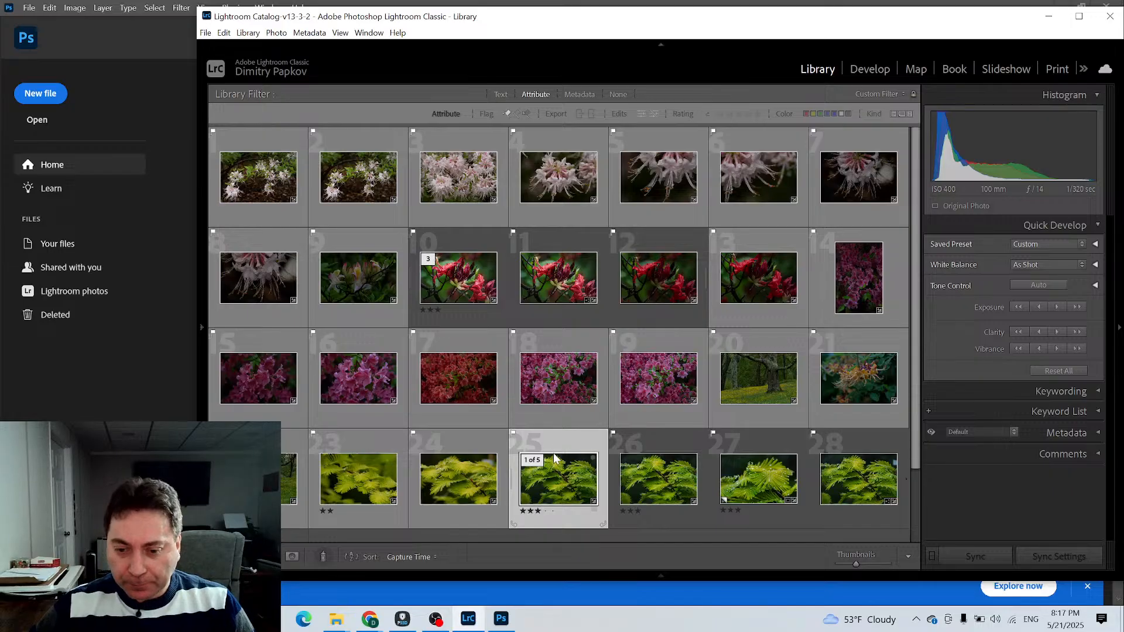
Rate the edited branch photo 4 stars, compare it with the adjacent version in Survey view, and reselect it alone in the grid
key(4)
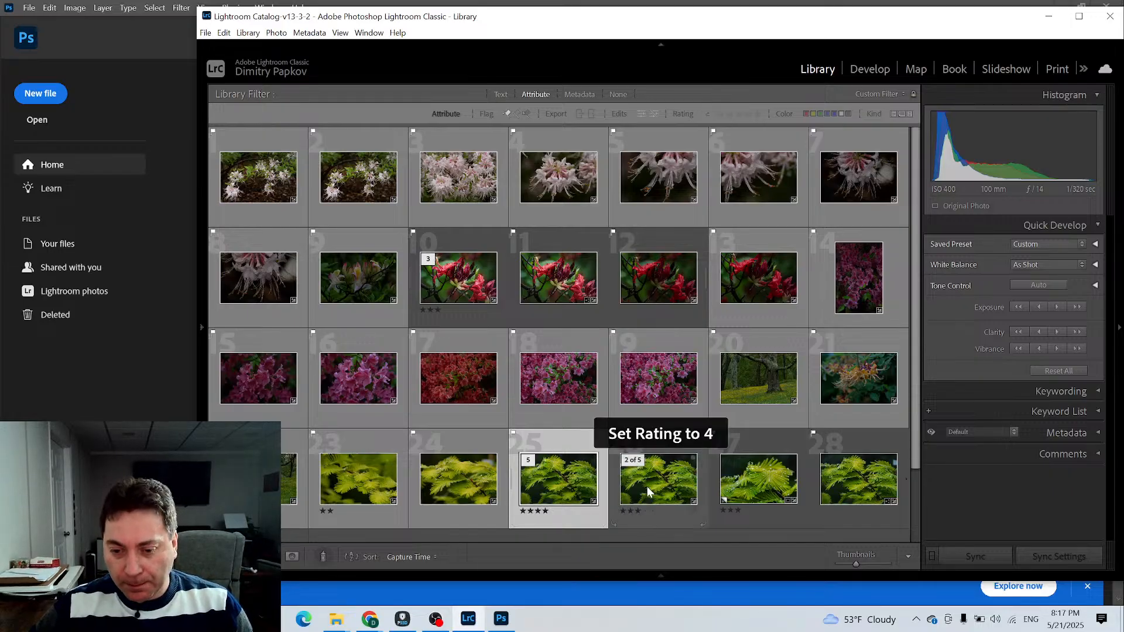
shift+click(648, 487)
key(n)
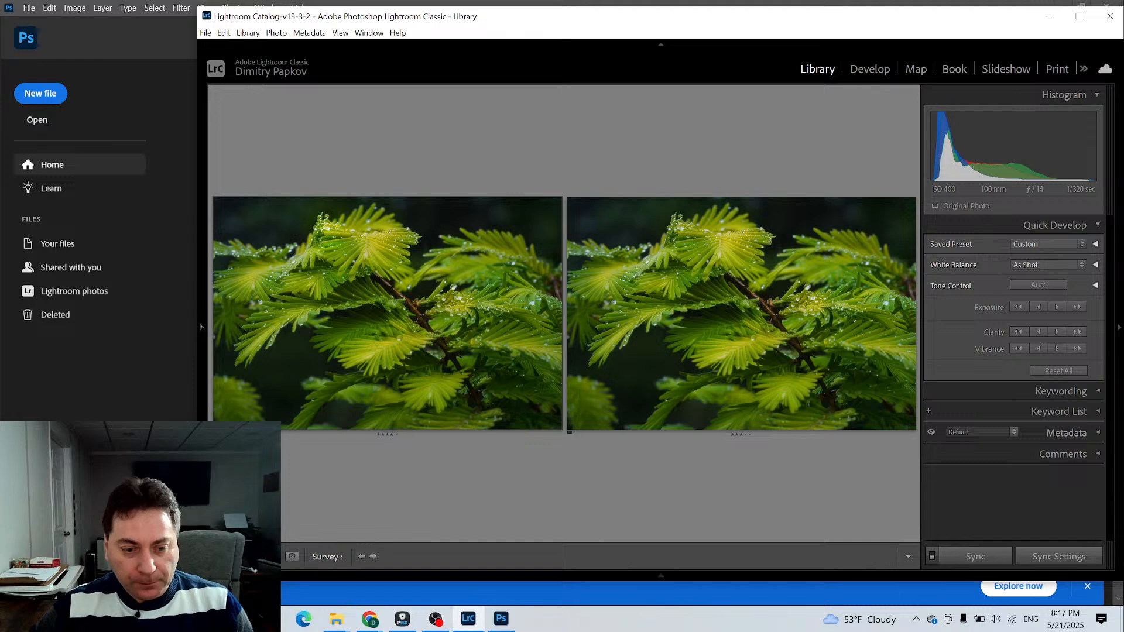
key(g)
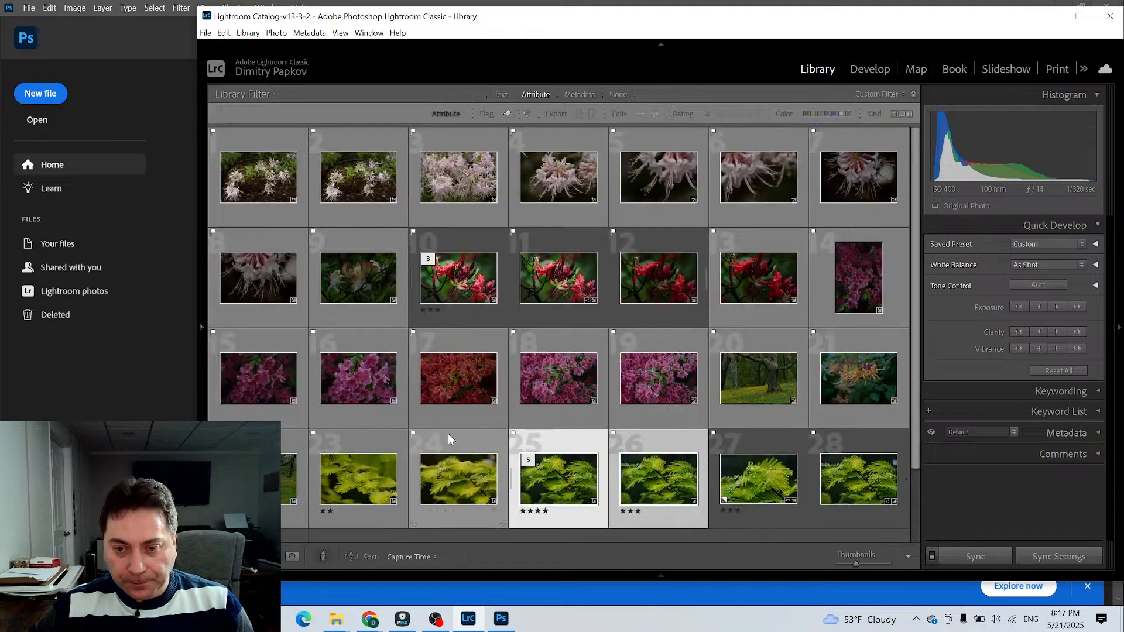
click(561, 445)
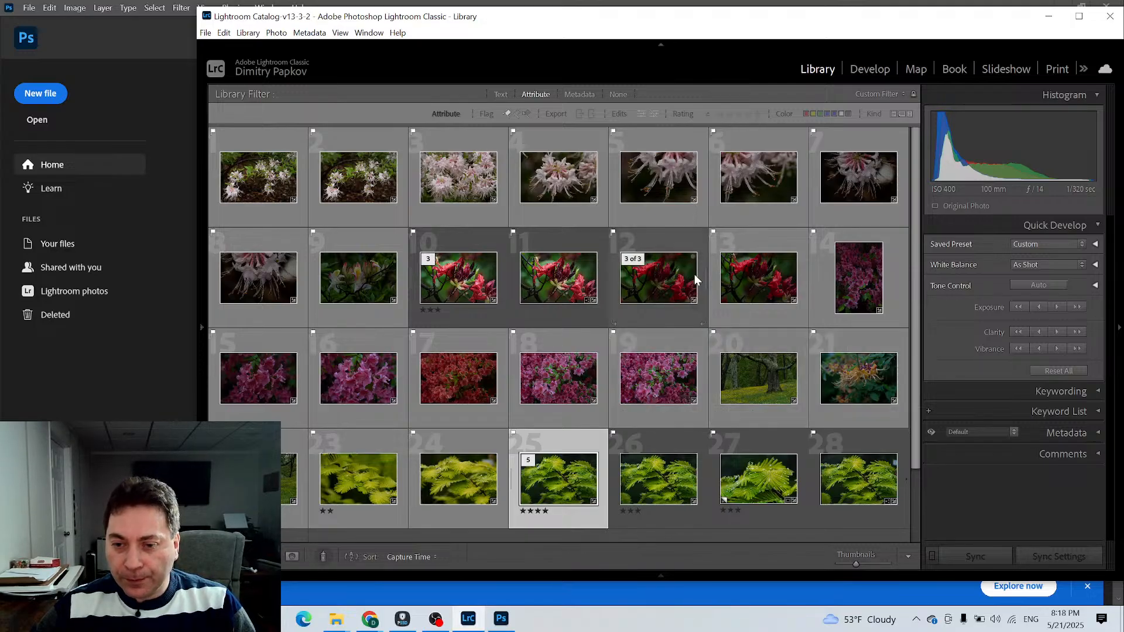
Open the fifth photo in the grid, the pale pink azalea with water drops, in the Develop module
click(658, 170)
double_click(658, 170)
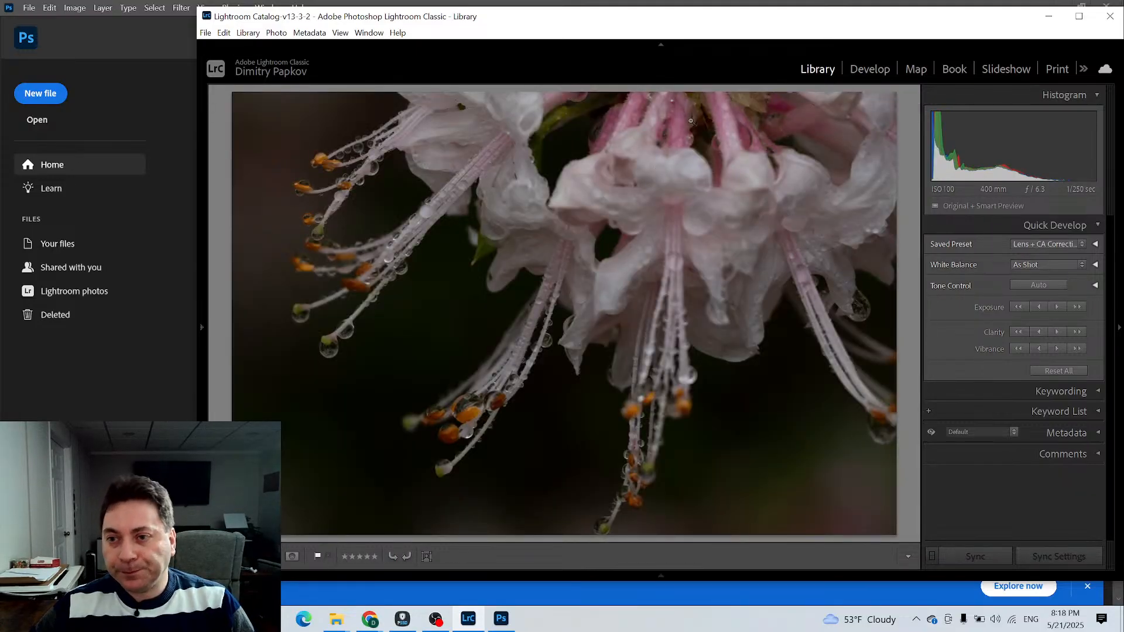
click(870, 69)
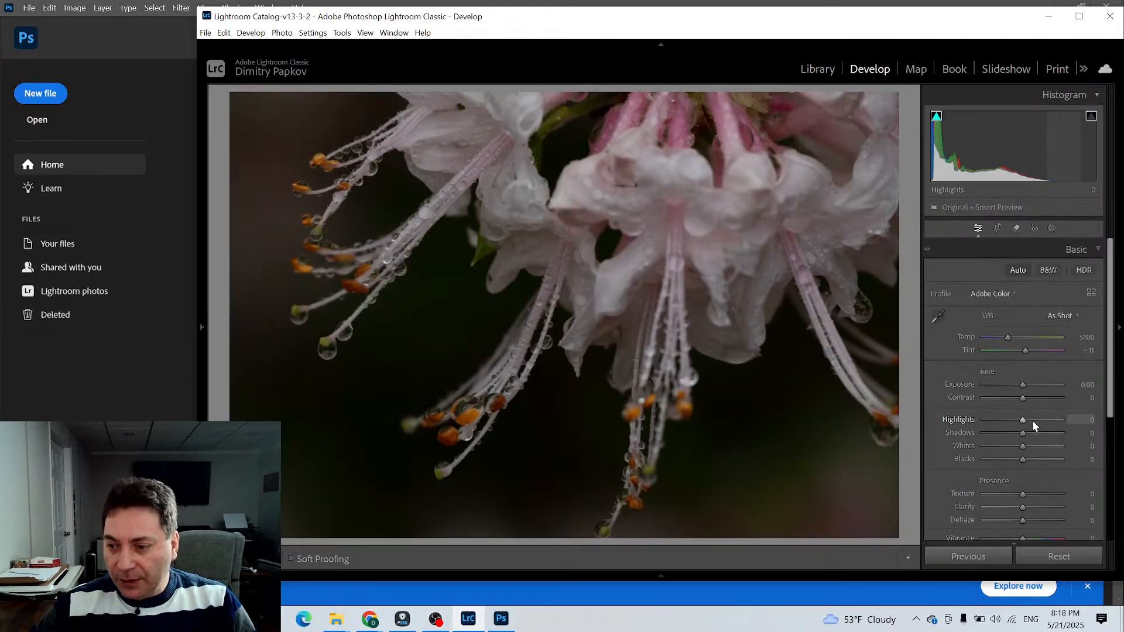
Run AI Denoise on the azalea photo with amount 25 and Create Stack enabled, after checking the preview on the stamens
scroll(1031, 420, down, 4)
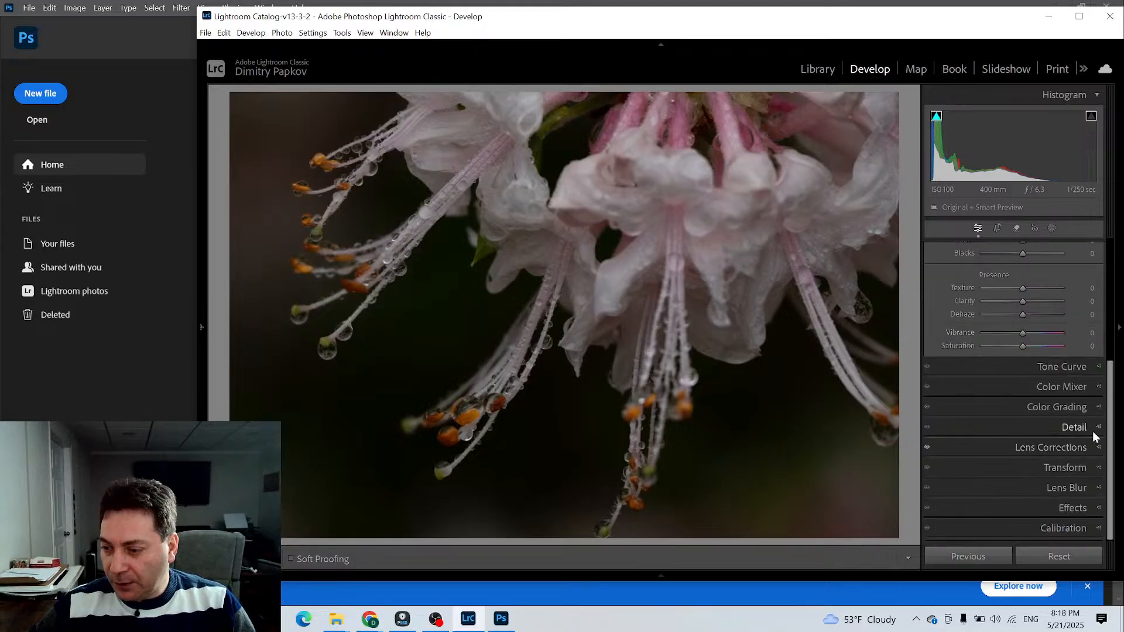
click(1089, 428)
click(958, 283)
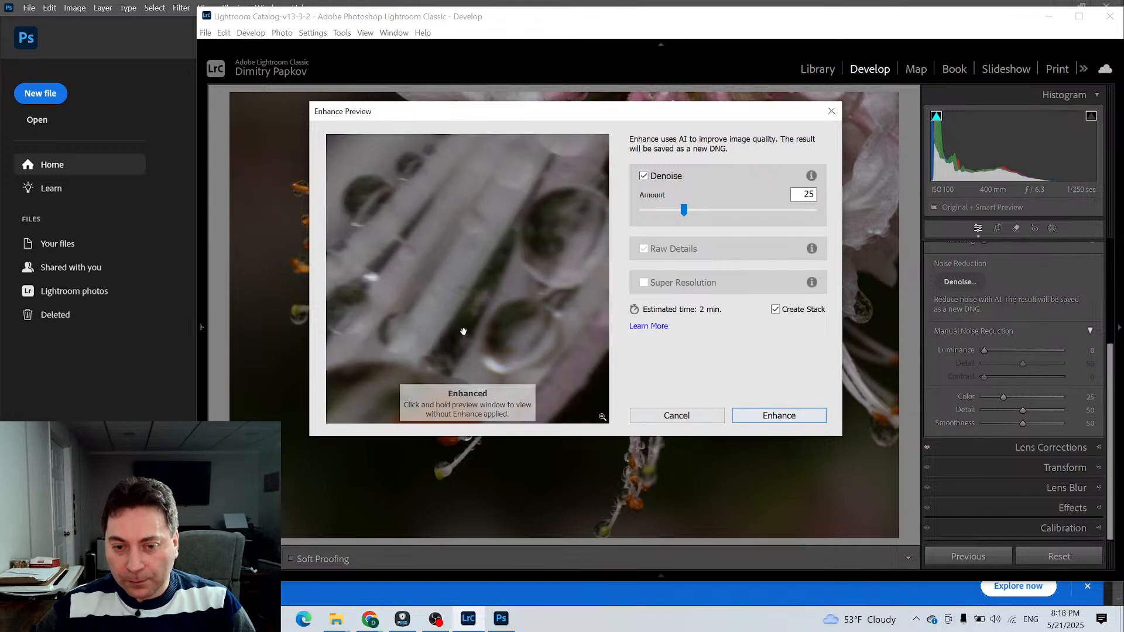
drag(450, 301, 559, 201)
drag(565, 372, 492, 298)
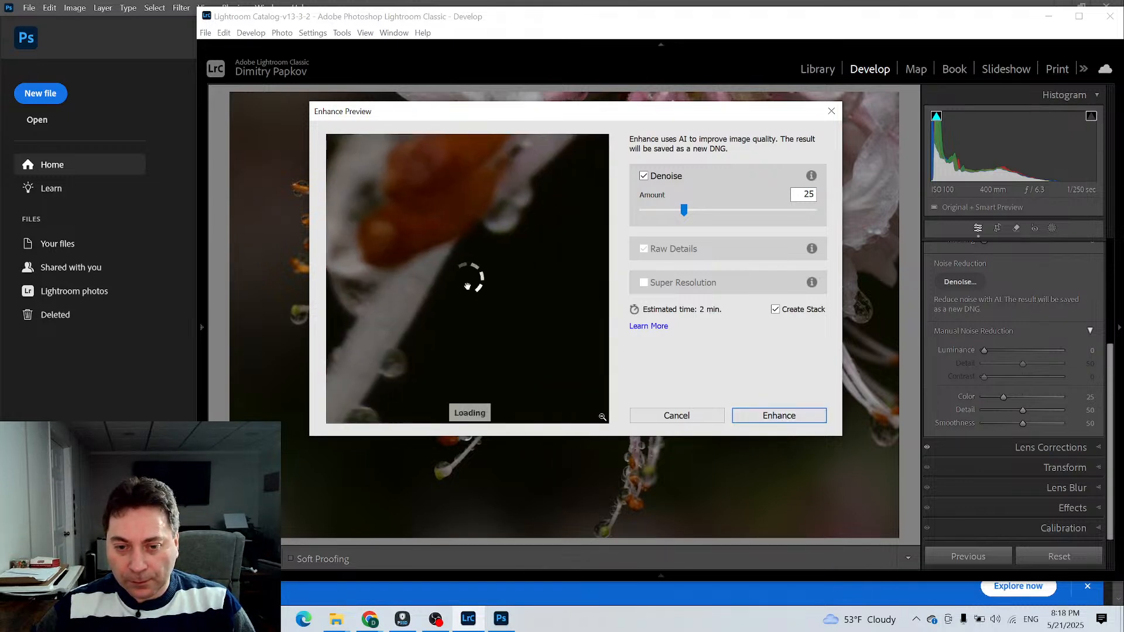
click(767, 414)
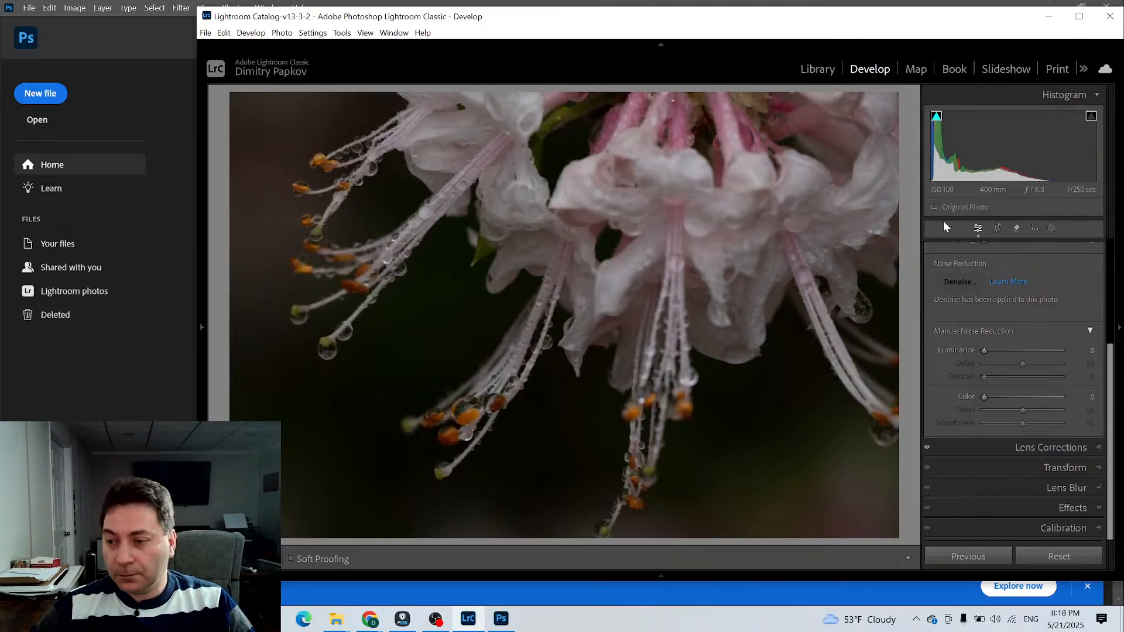
Apply the Adaptive Color profile to the denoised azalea photo
scroll(1062, 328, up, 5)
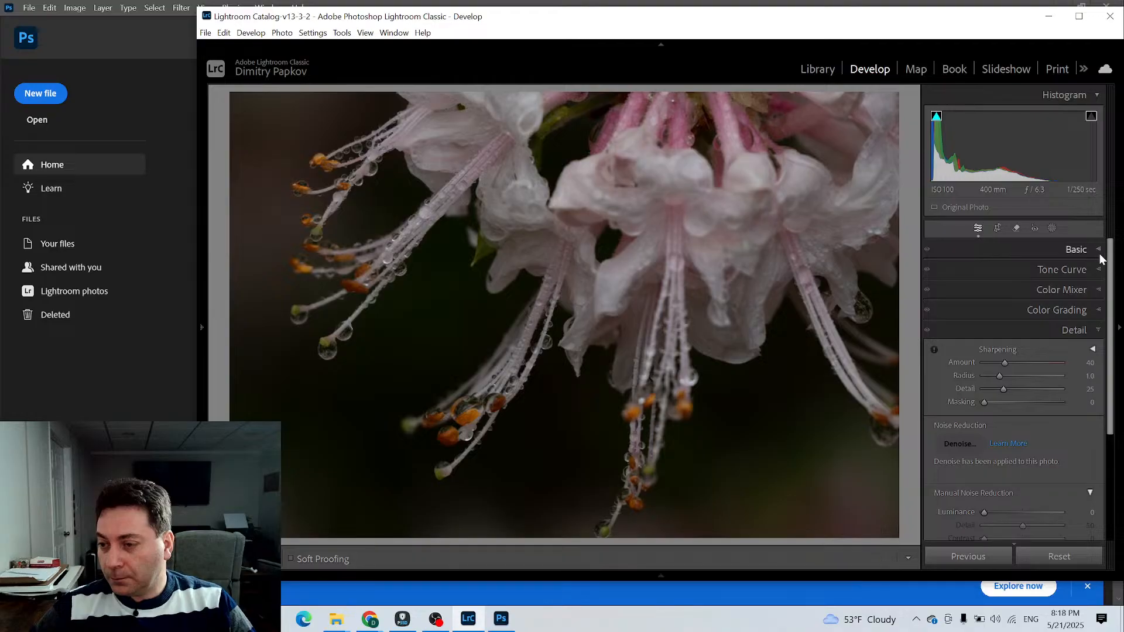
click(1100, 256)
click(1092, 291)
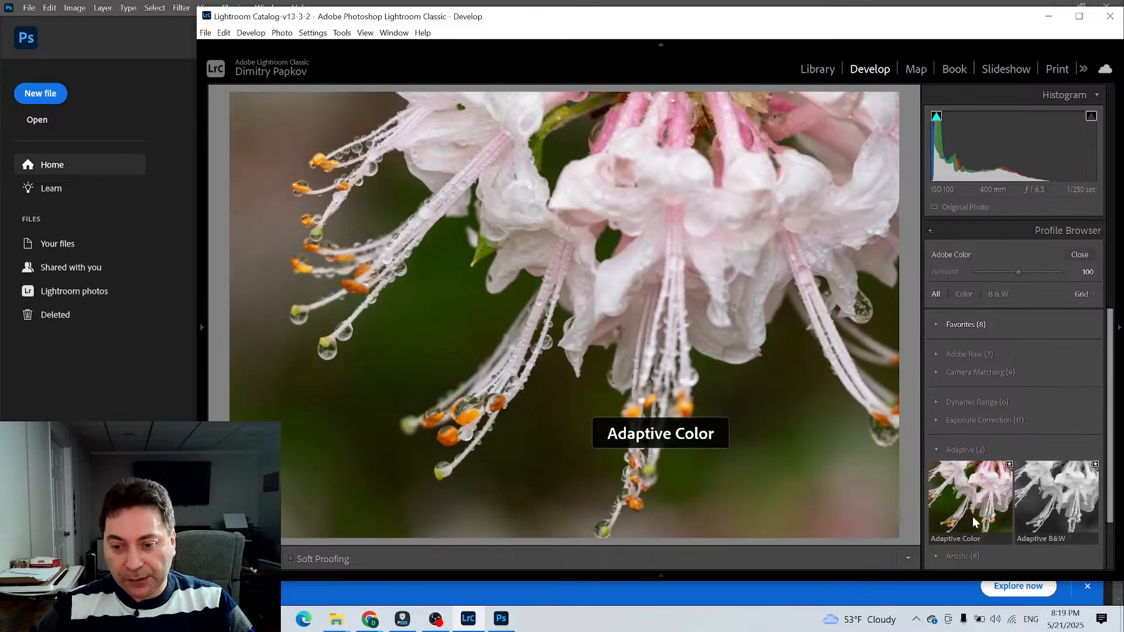
click(973, 508)
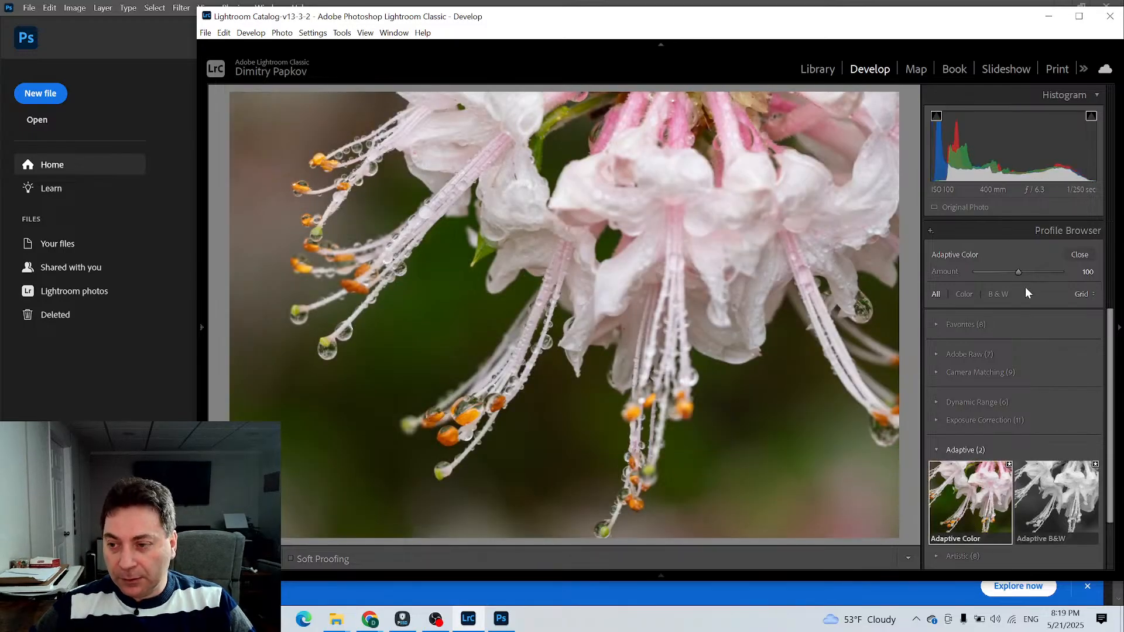
Reduce the Adaptive Color profile amount to 69 and return to the basic adjustments
drag(1021, 273, 1009, 275)
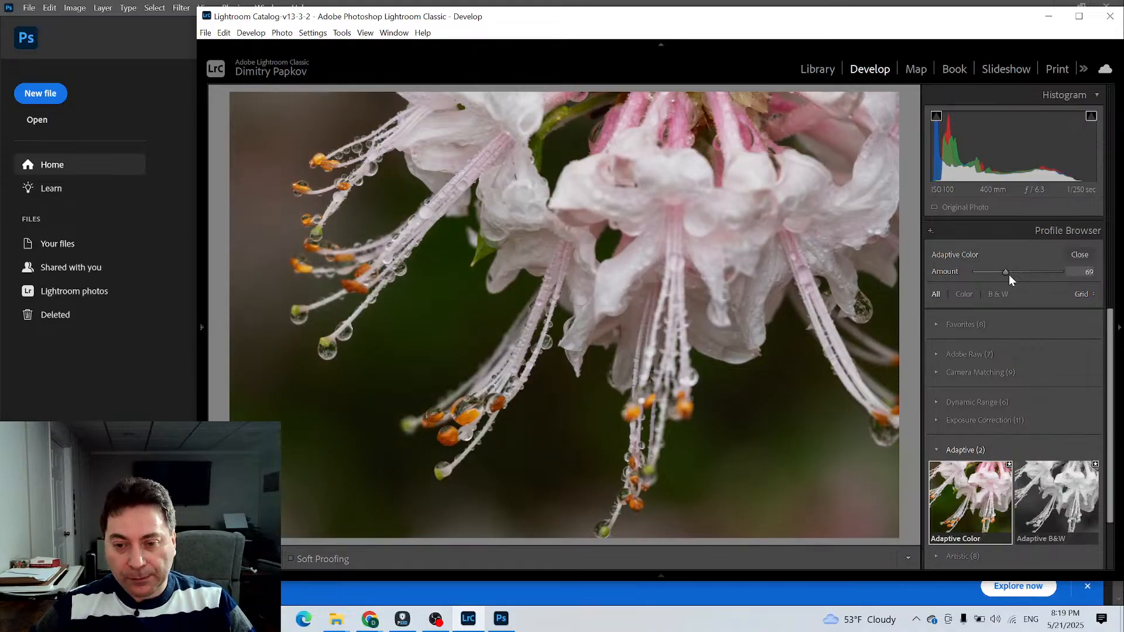
click(1080, 255)
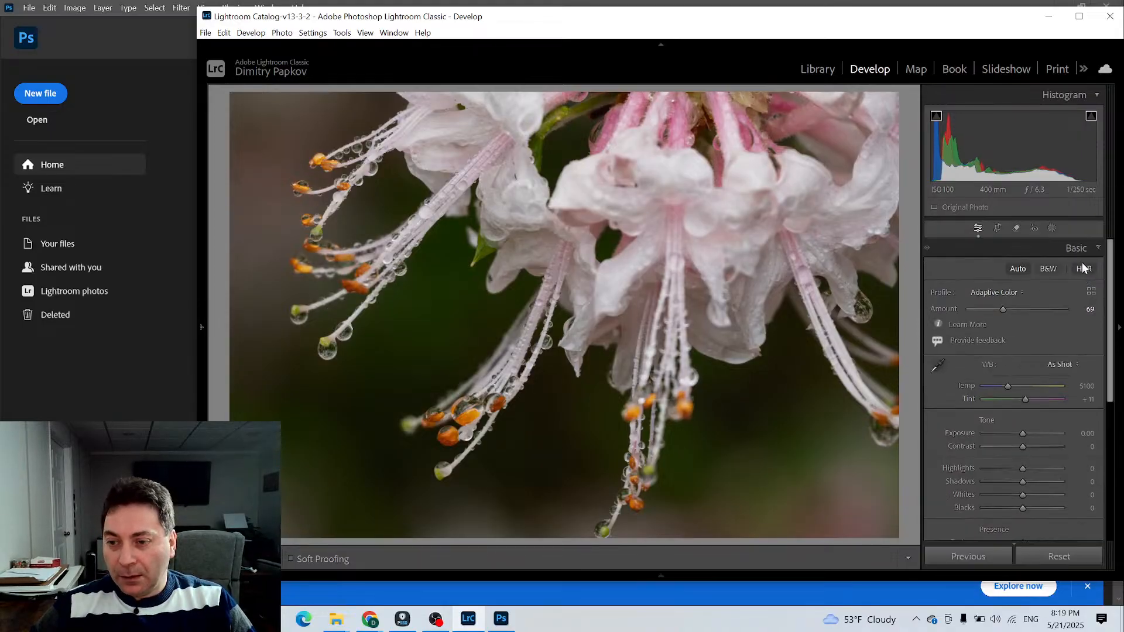
Create a Select Subject mask on the azalea flowers and bring up the YouTube live chat window in Chrome
click(1053, 229)
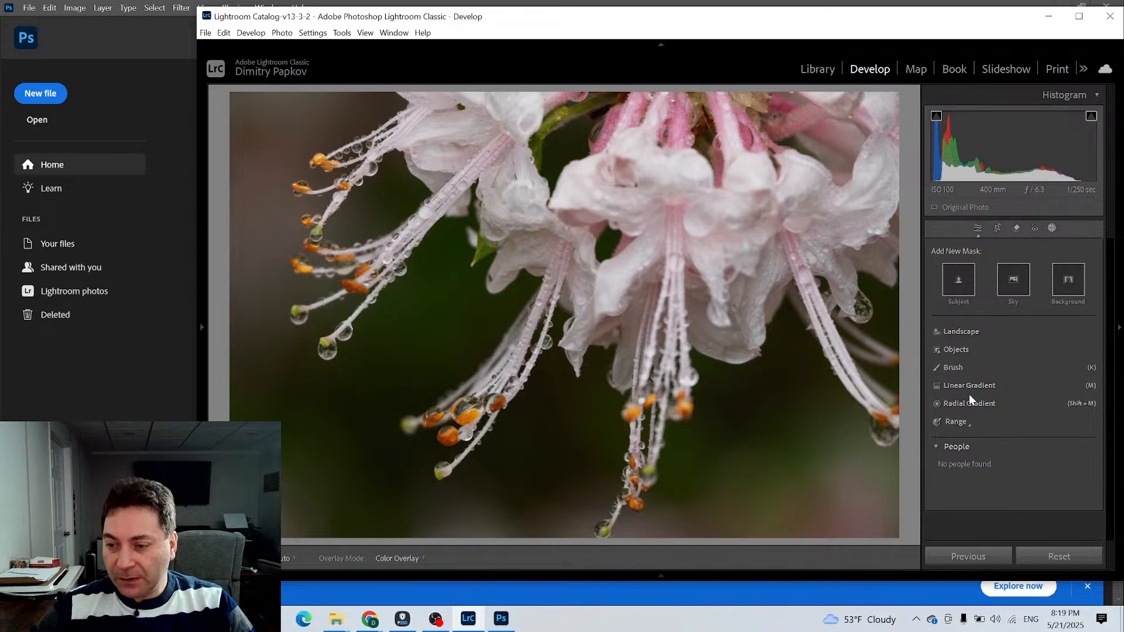
click(958, 283)
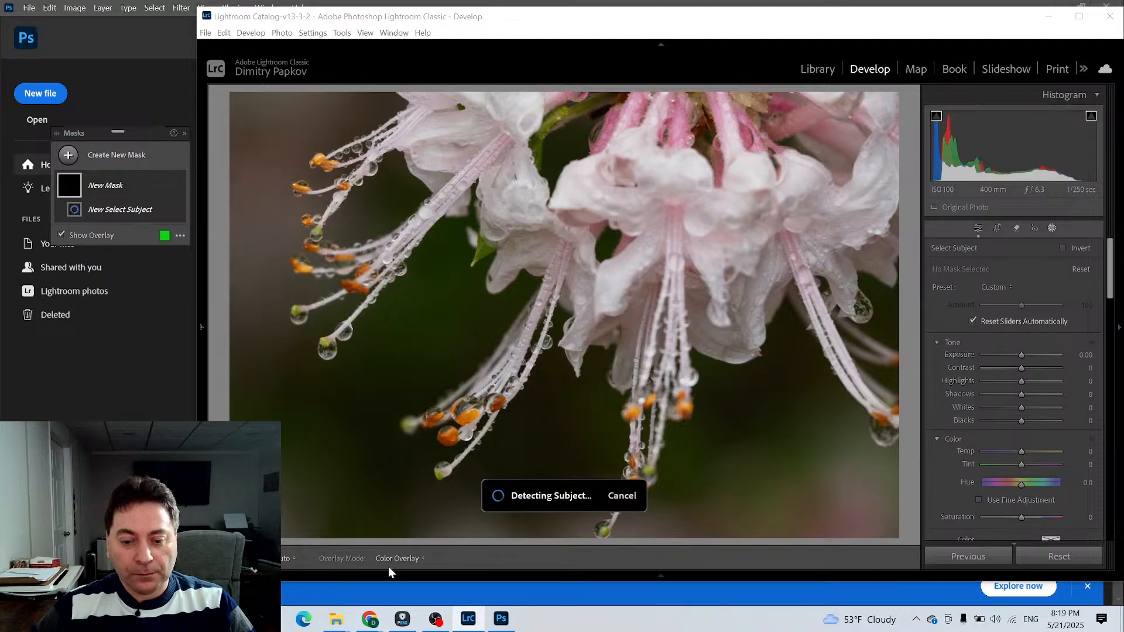
mouse_move(374, 625)
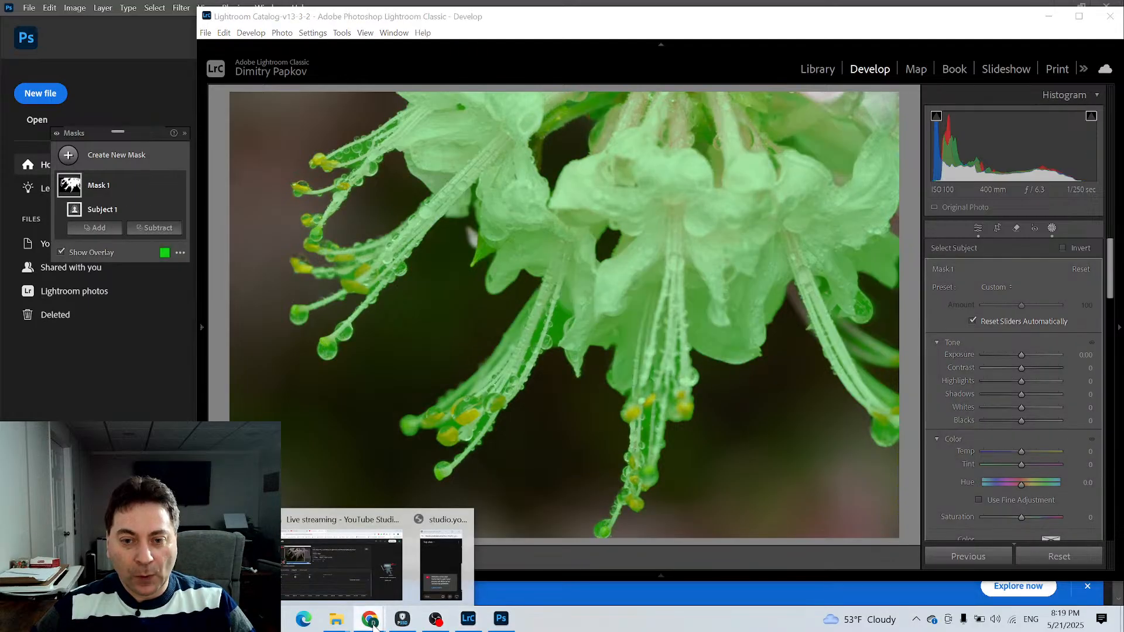
click(455, 556)
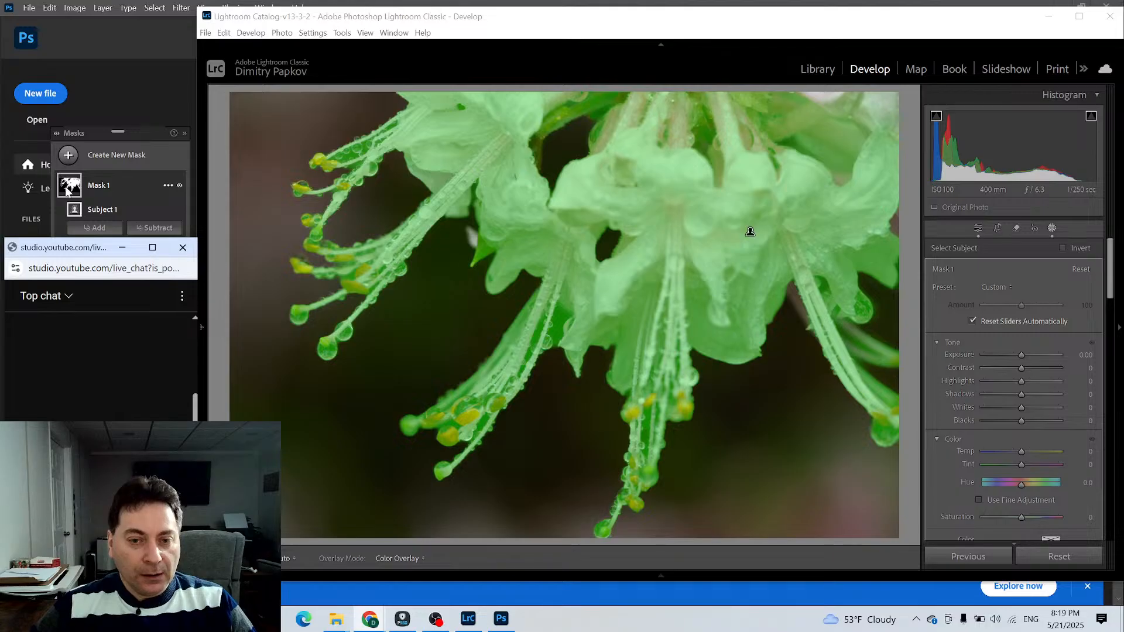
Duplicate and invert the subject mask, and darken the background with an Exposure of -0.88
right_click(66, 187)
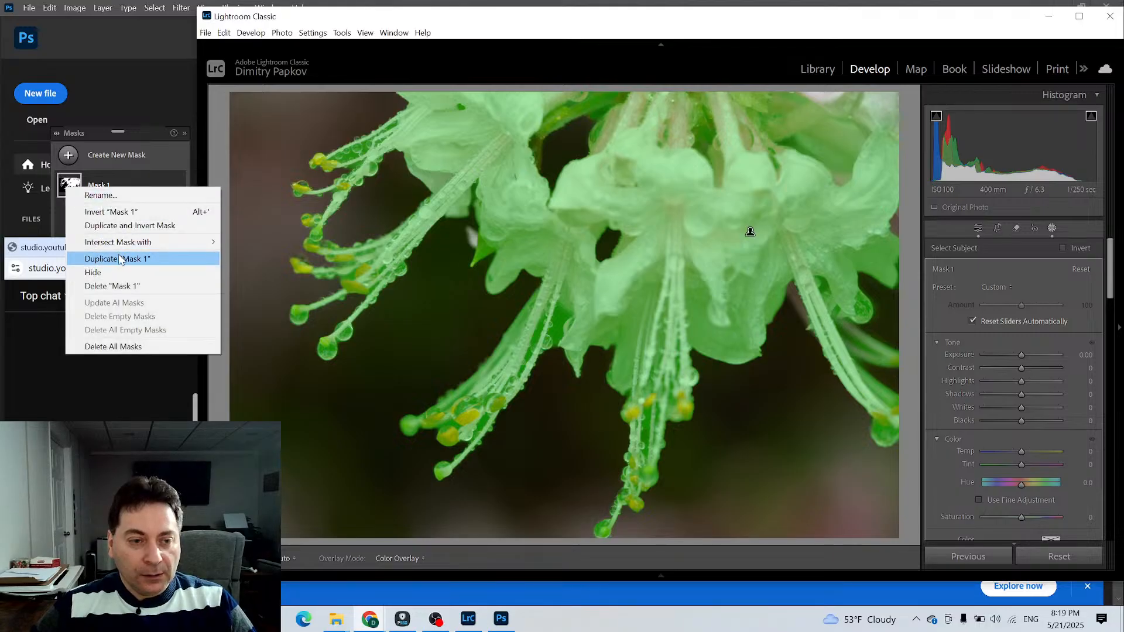
click(129, 225)
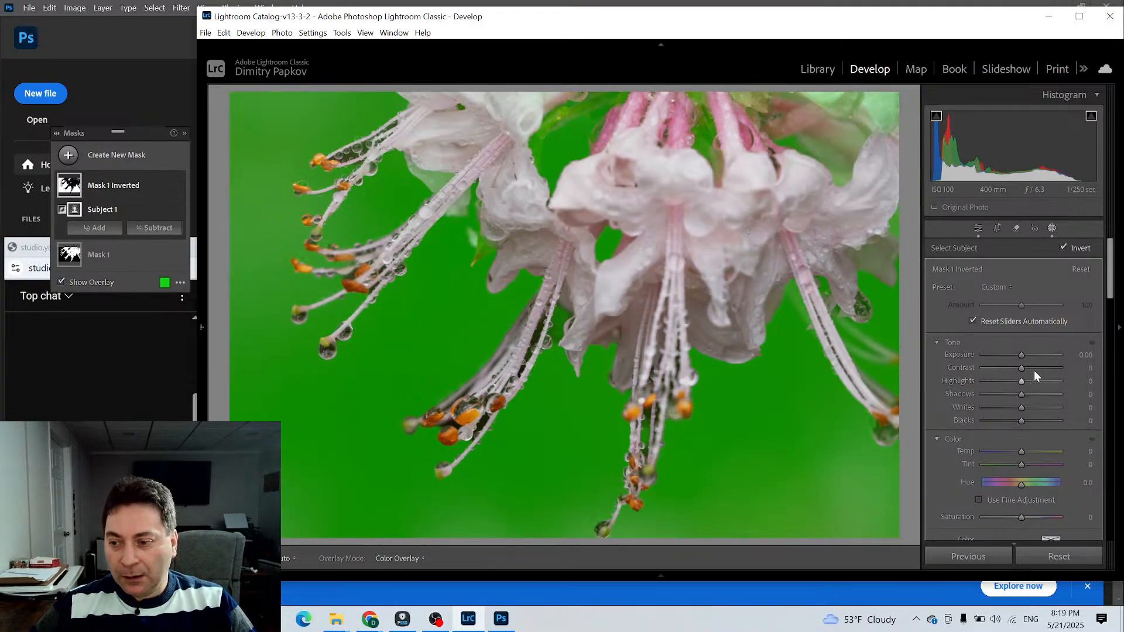
drag(1023, 354, 1014, 356)
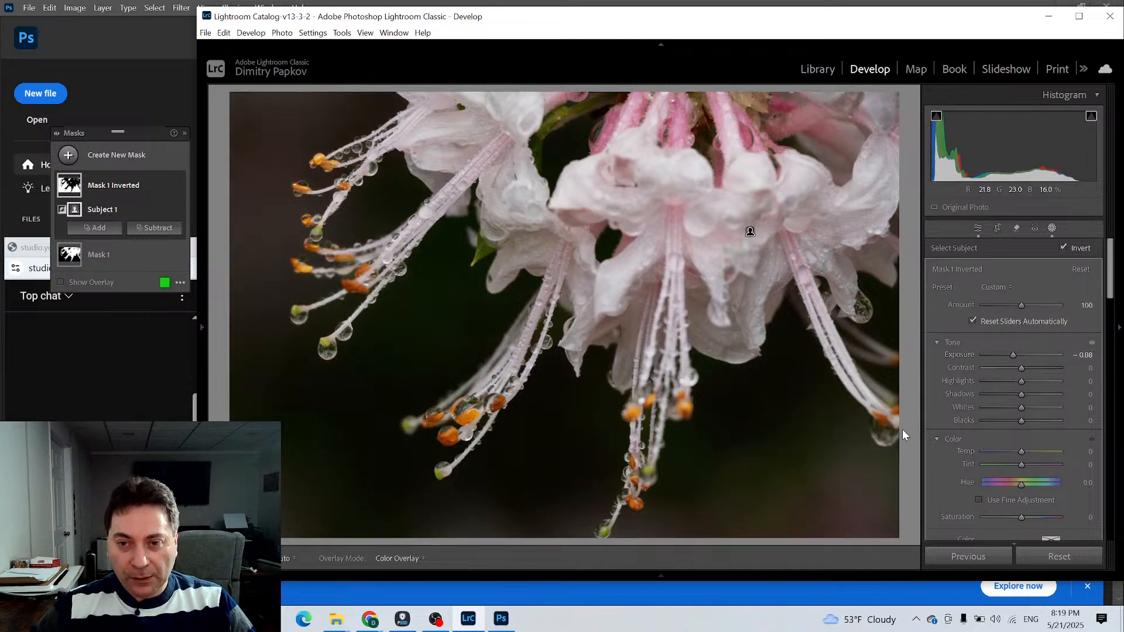
Add a linear gradient mask running diagonally from the photo's upper-right corner toward its centre, with Exposure -0.88
click(68, 156)
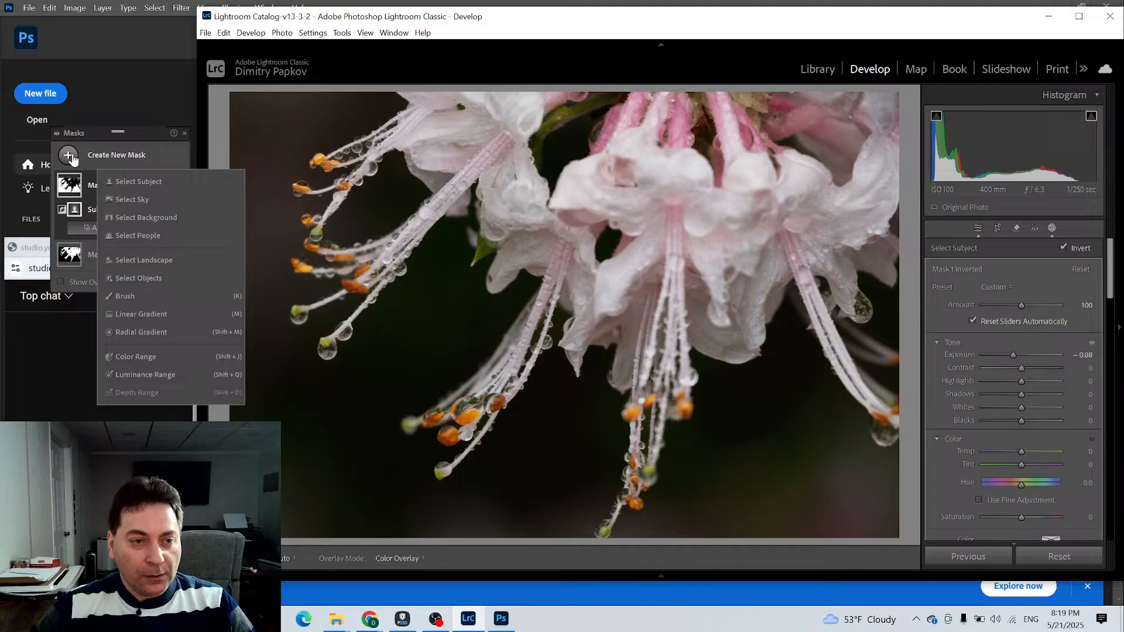
click(145, 316)
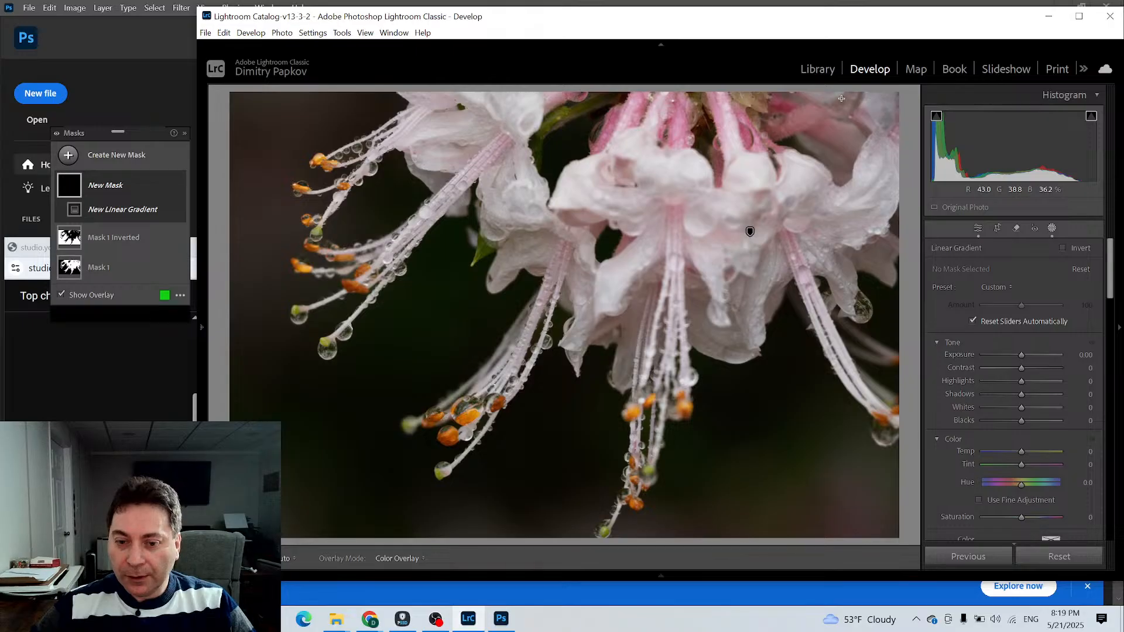
drag(845, 97, 685, 314)
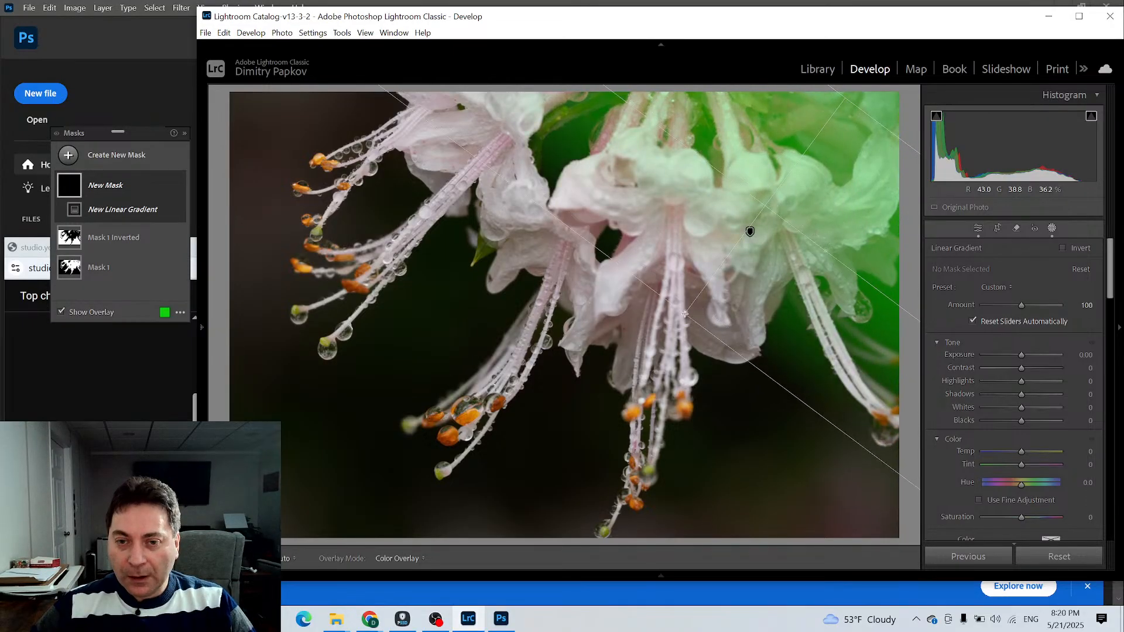
drag(1021, 355, 1013, 356)
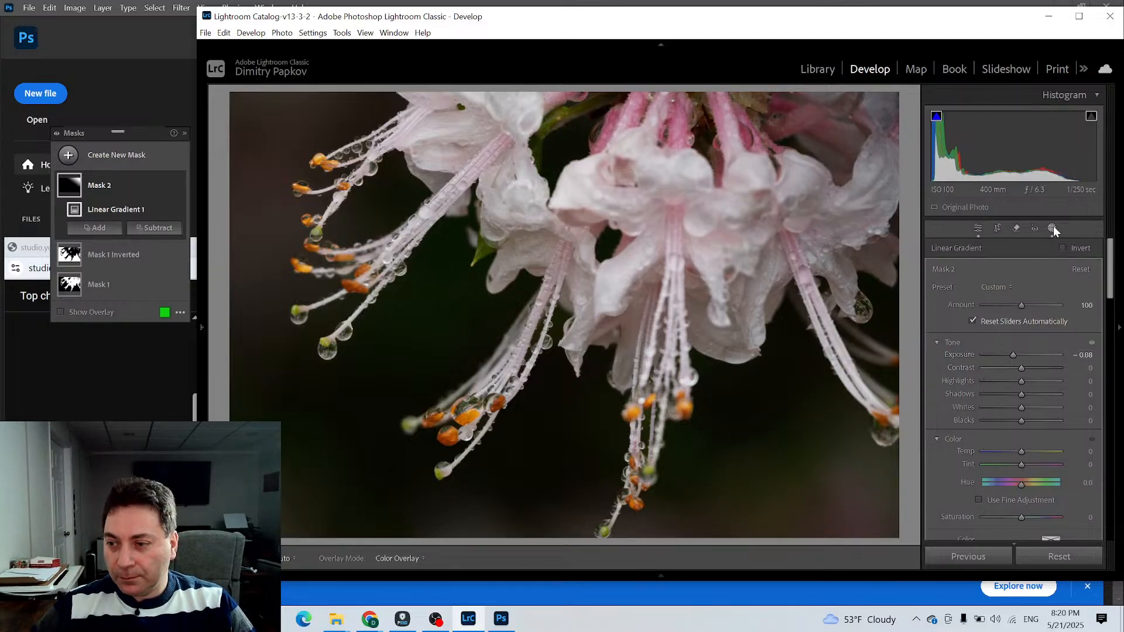
Set the Color Mixer luminance to Red -63, Orange +16, Yellow +33, Green -25 and Magenta -30
click(978, 229)
scroll(1067, 393, down, 1)
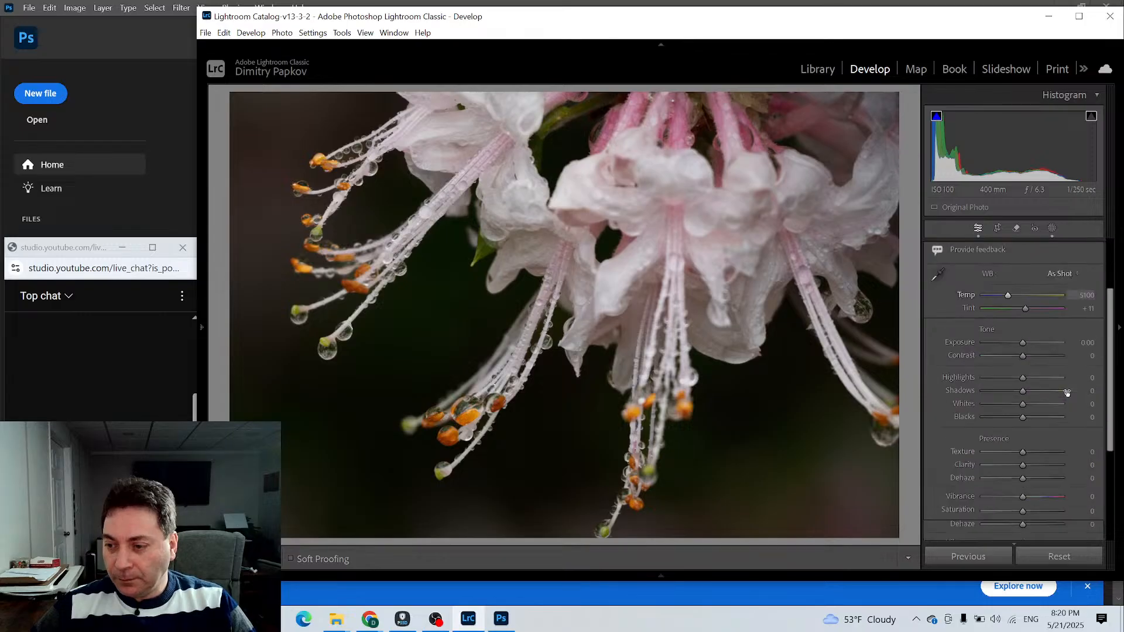
scroll(1067, 393, down, 3)
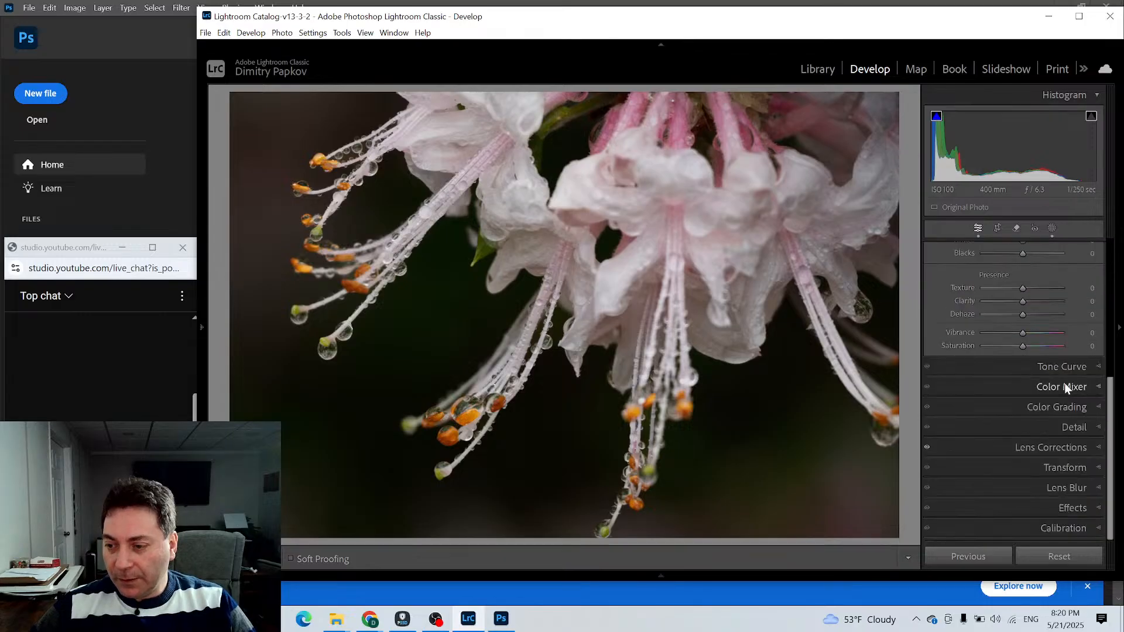
click(1096, 388)
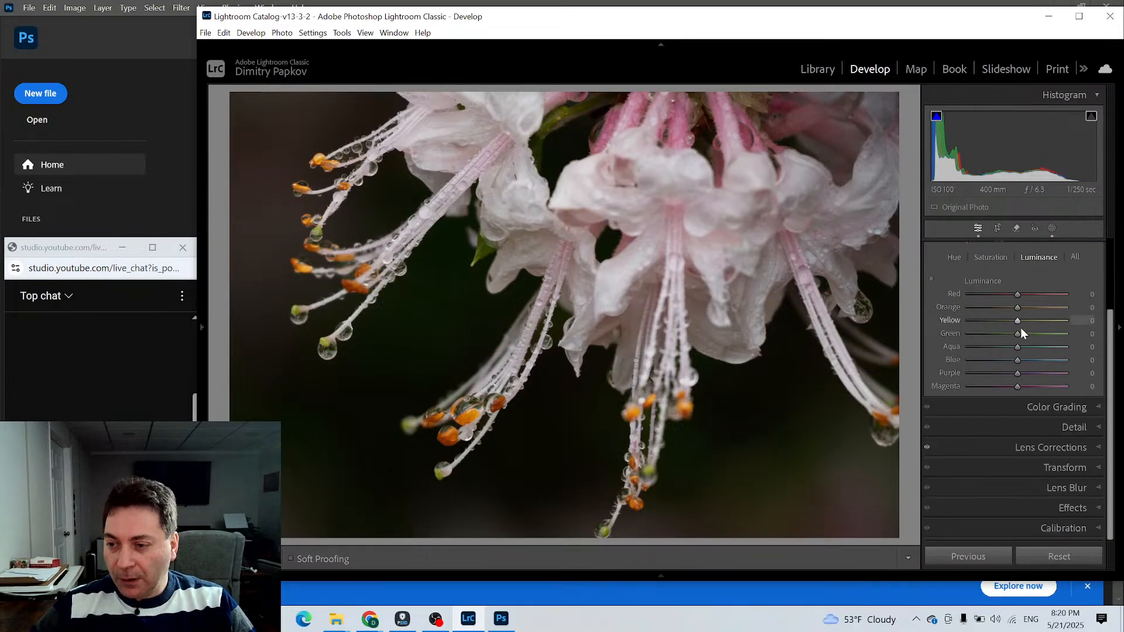
drag(1019, 323, 987, 300)
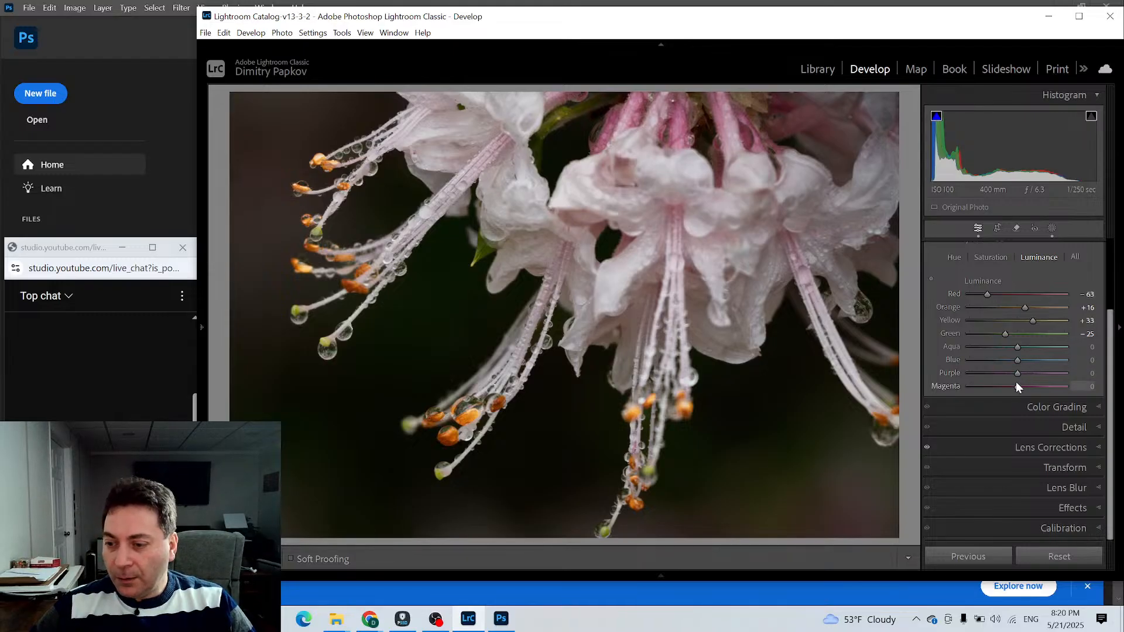
click(995, 383)
drag(995, 383, 1003, 384)
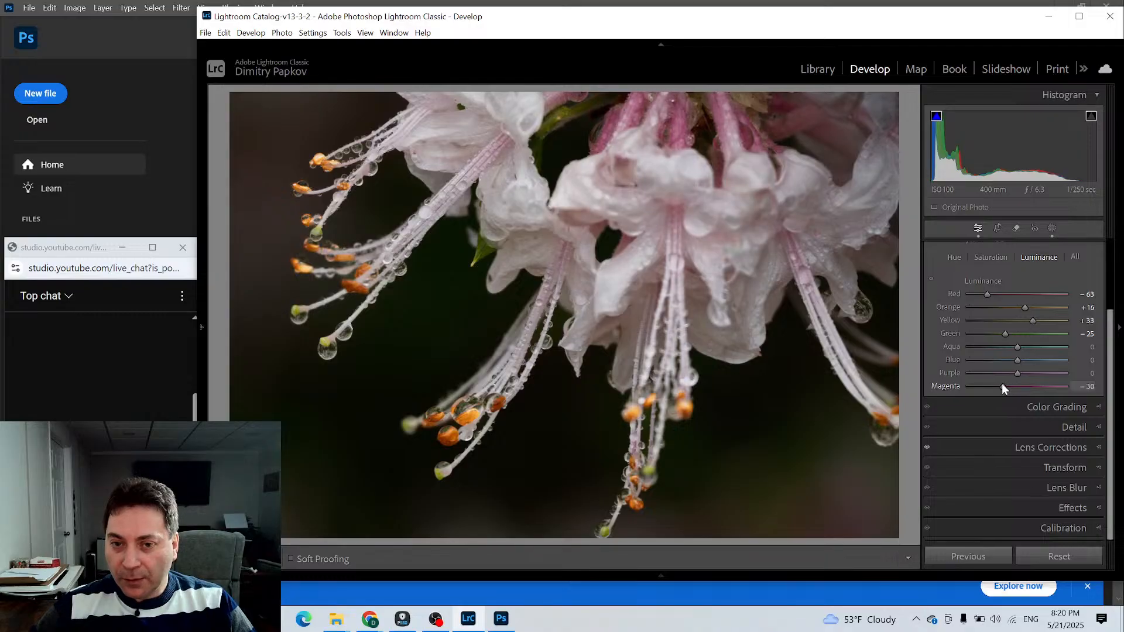
Set the Color Mixer saturation to Magenta +30, Red +18, Orange +22 and Yellow +21
click(987, 258)
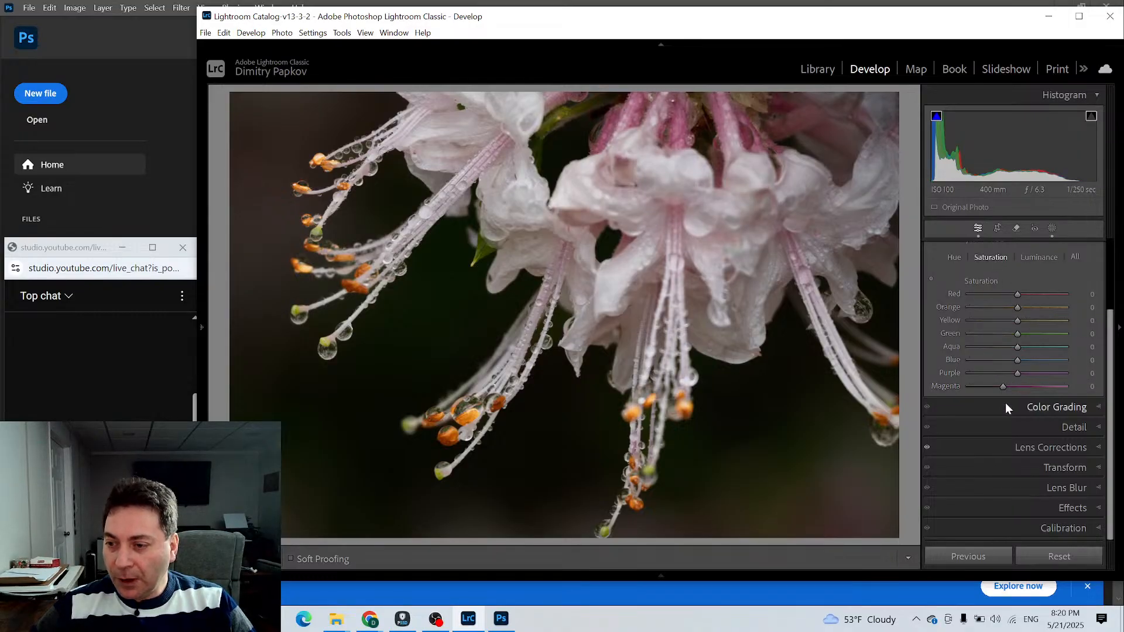
drag(1018, 386, 1032, 385)
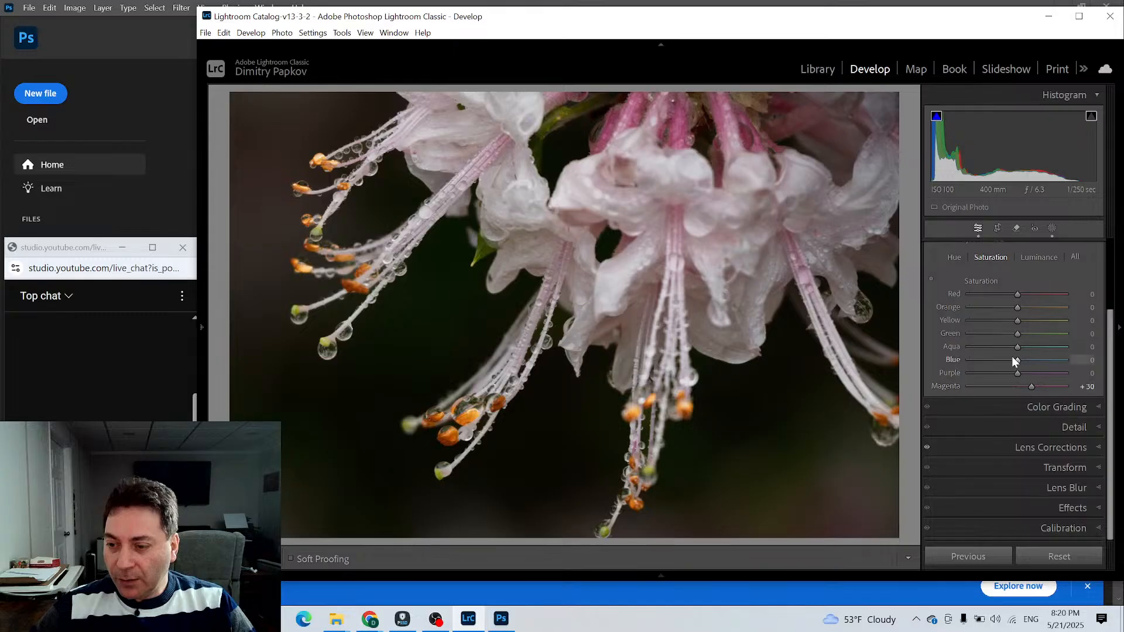
click(1020, 296)
mouse_move(1020, 298)
mouse_down()
mouse_move(1028, 321)
mouse_move(1027, 307)
mouse_up()
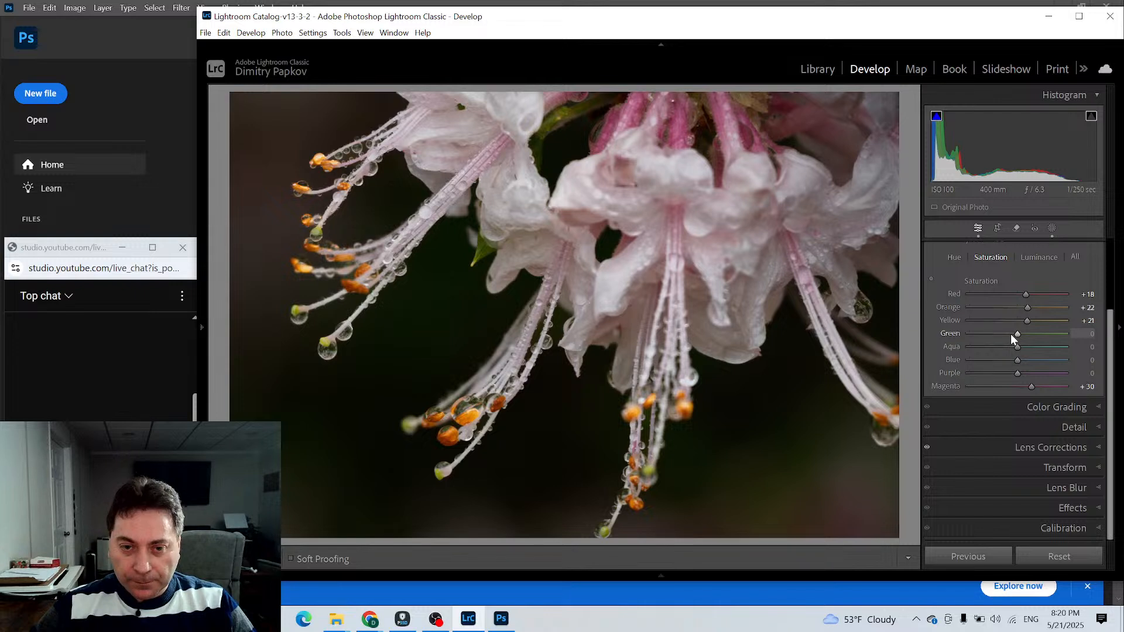
Try white balance temperatures of 4800 and 5771 on the whole photo, resetting Temp after each trial
click(1052, 228)
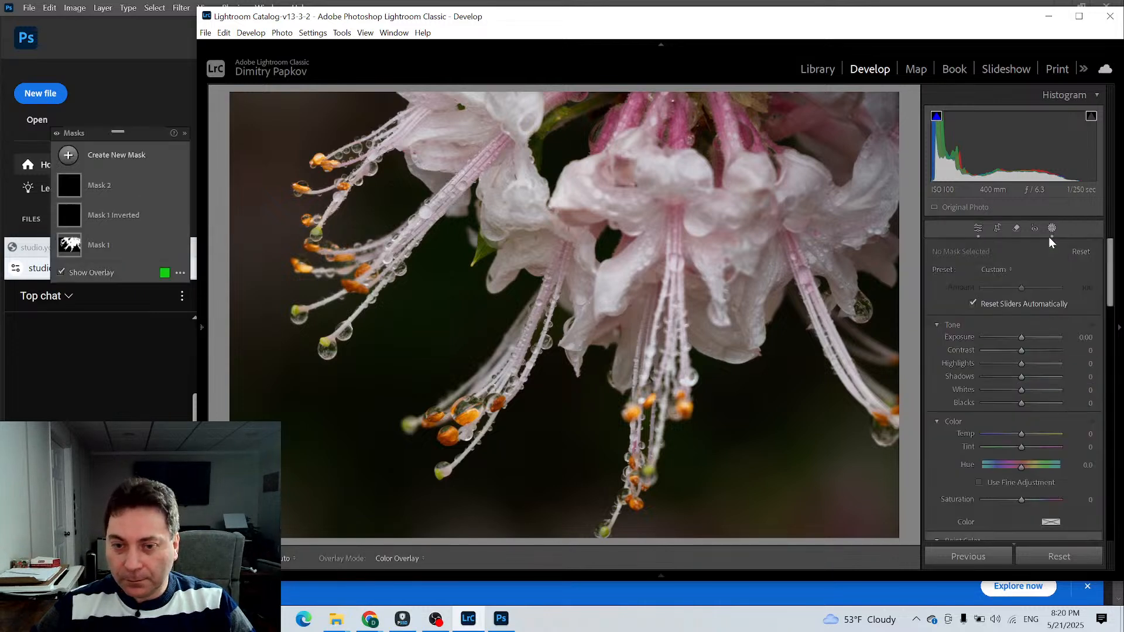
click(976, 229)
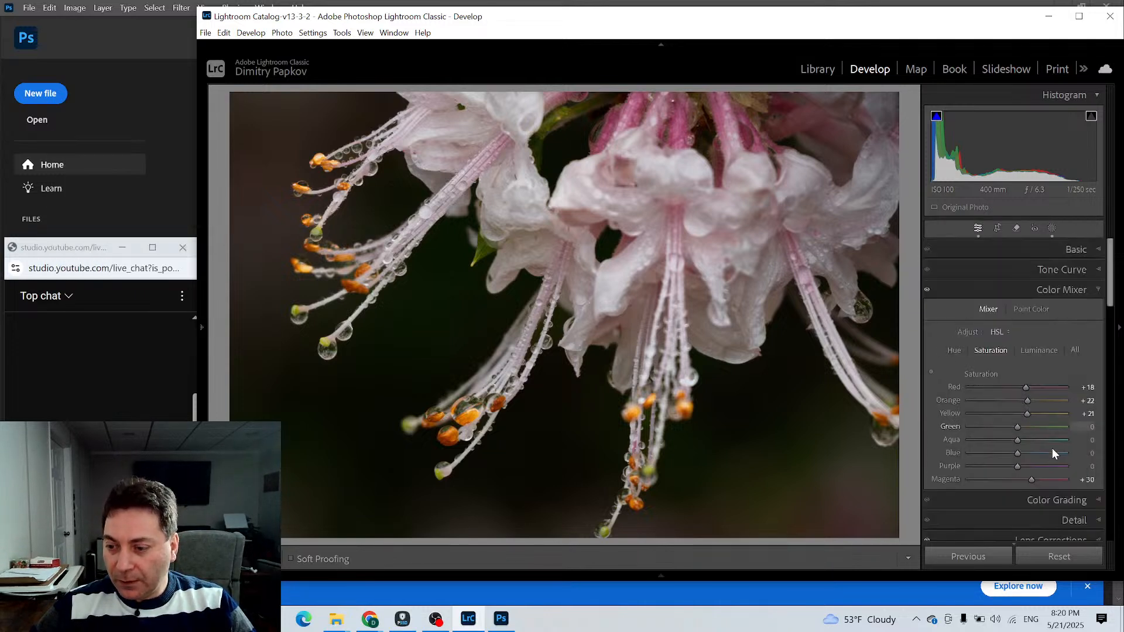
click(1075, 252)
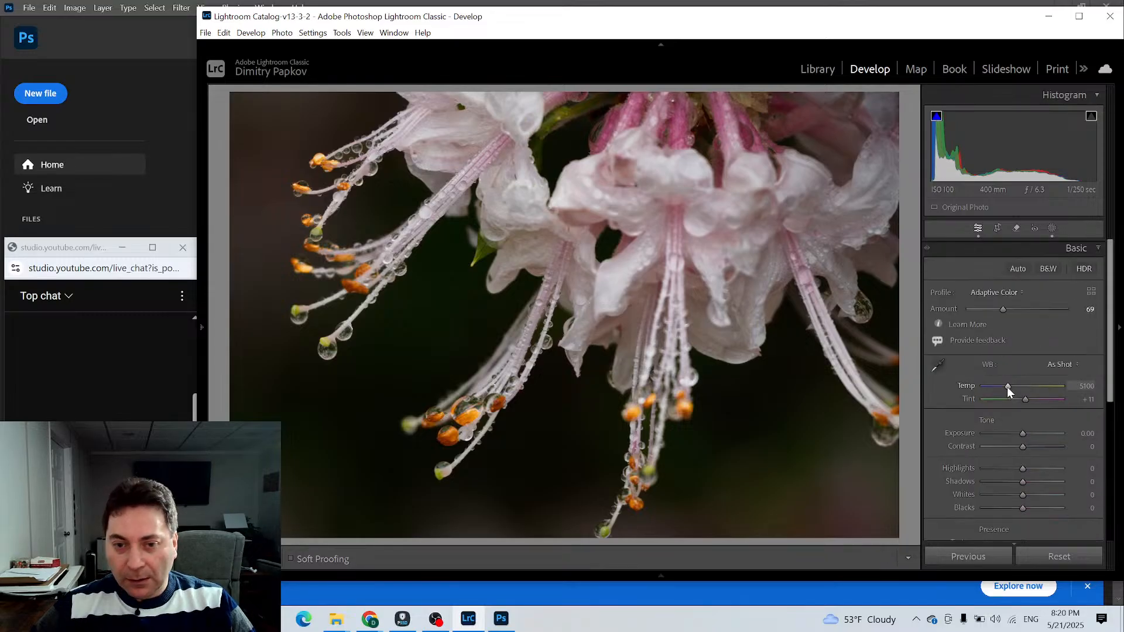
drag(1007, 387, 1005, 385)
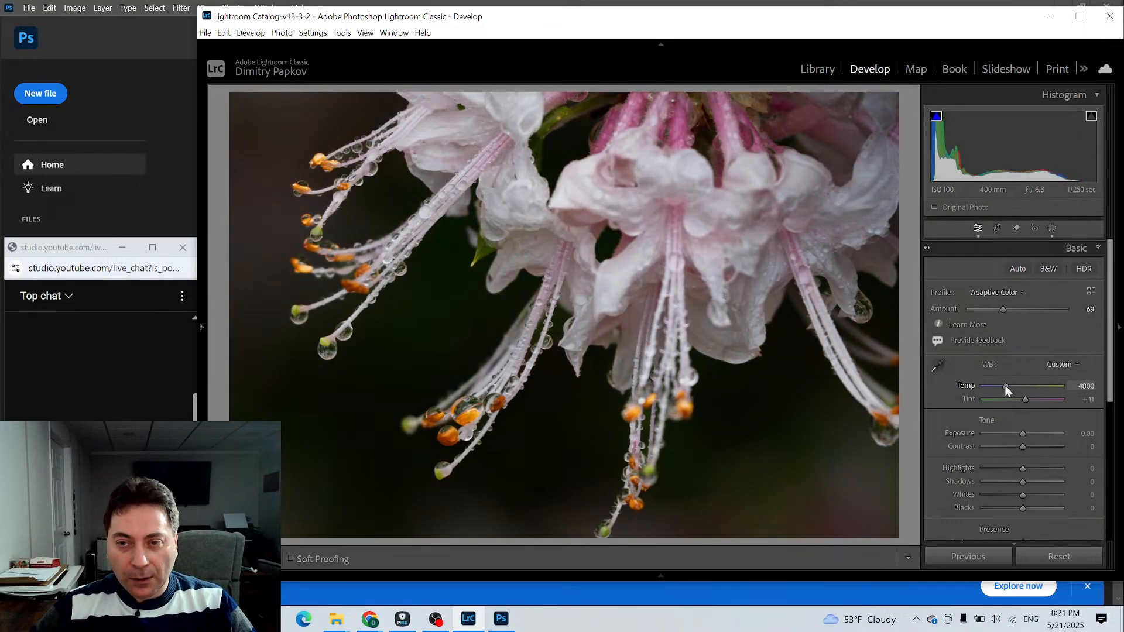
double_click(961, 386)
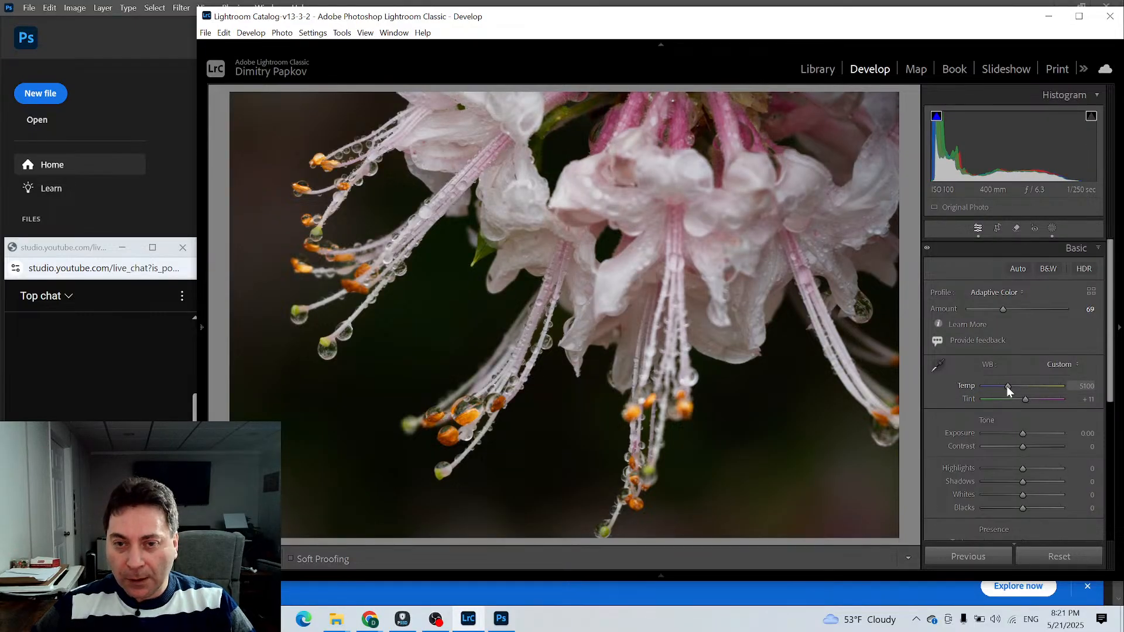
drag(1007, 385, 1011, 386)
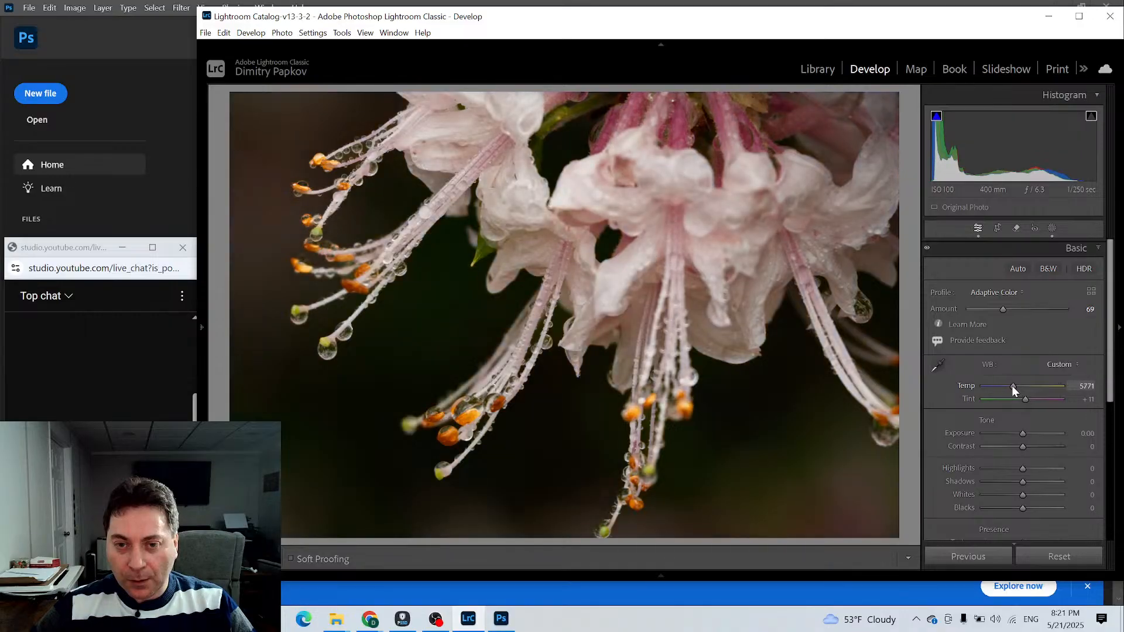
double_click(966, 386)
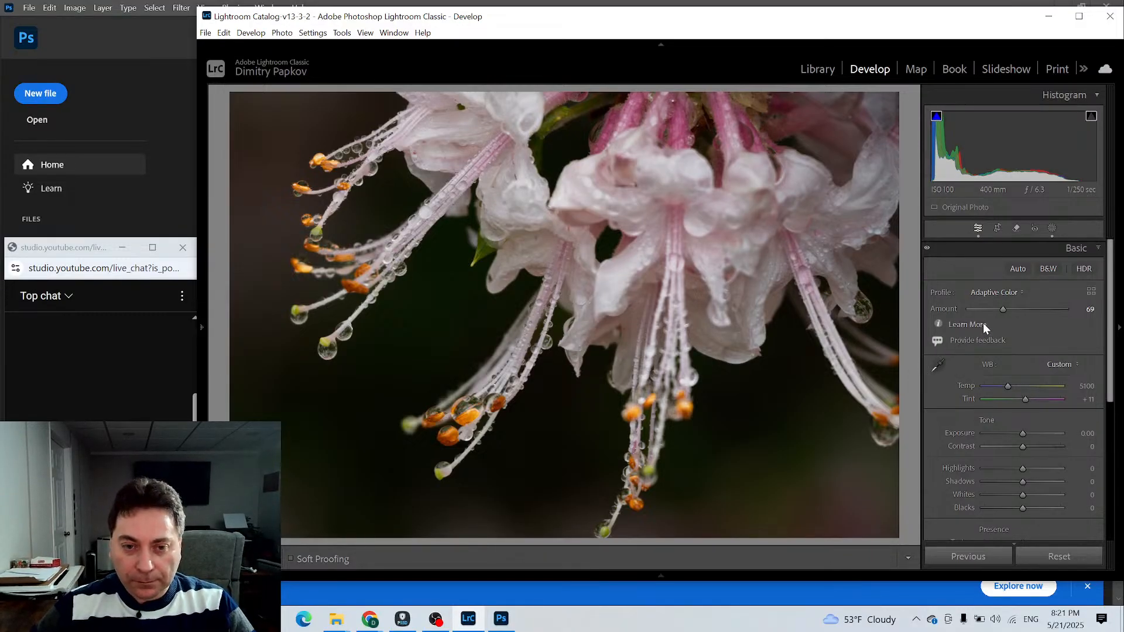
Add detail to the flowers through the subject mask with Dehaze 19, Clarity 21 and Texture 43
click(1052, 228)
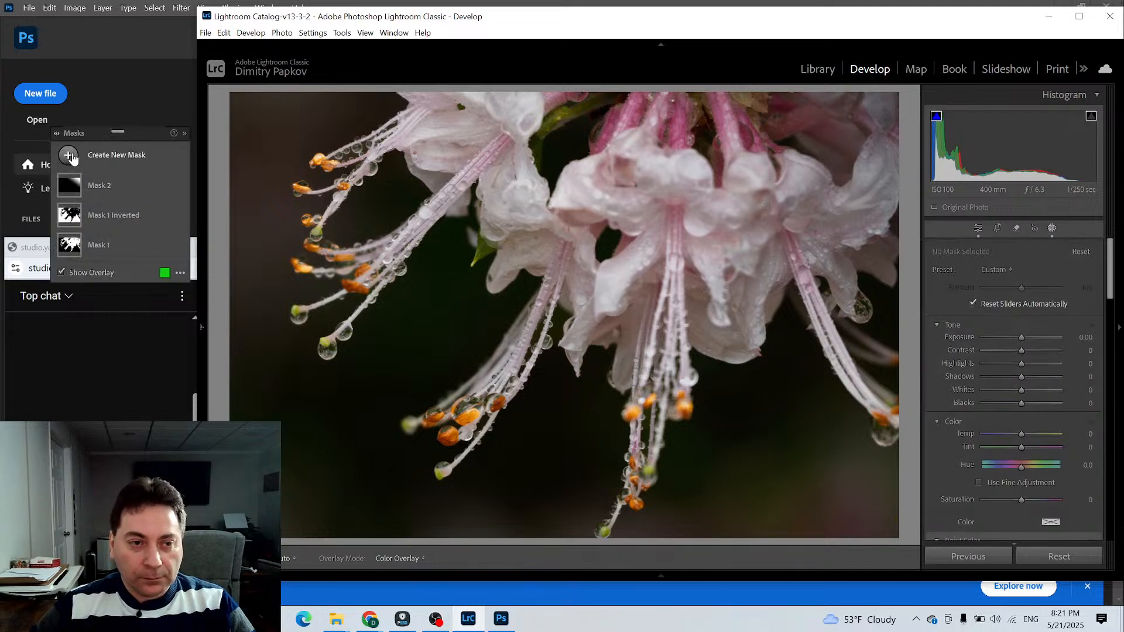
click(69, 244)
scroll(1034, 395, down, 10)
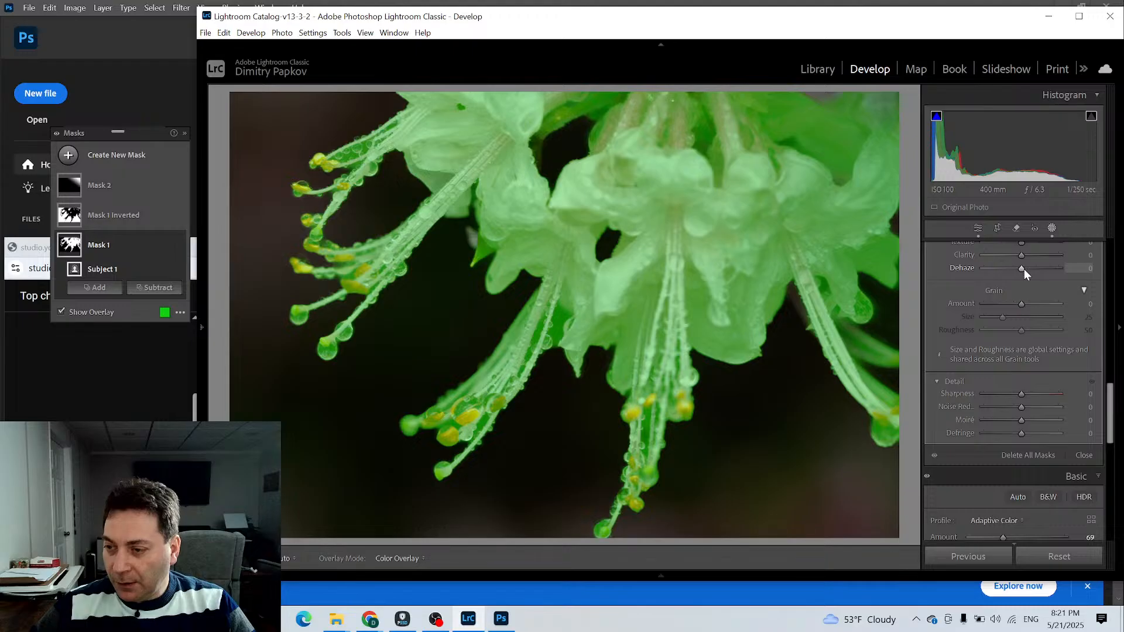
key(o)
mouse_move(1024, 268)
mouse_down()
mouse_move(1038, 270)
mouse_move(1029, 255)
mouse_up()
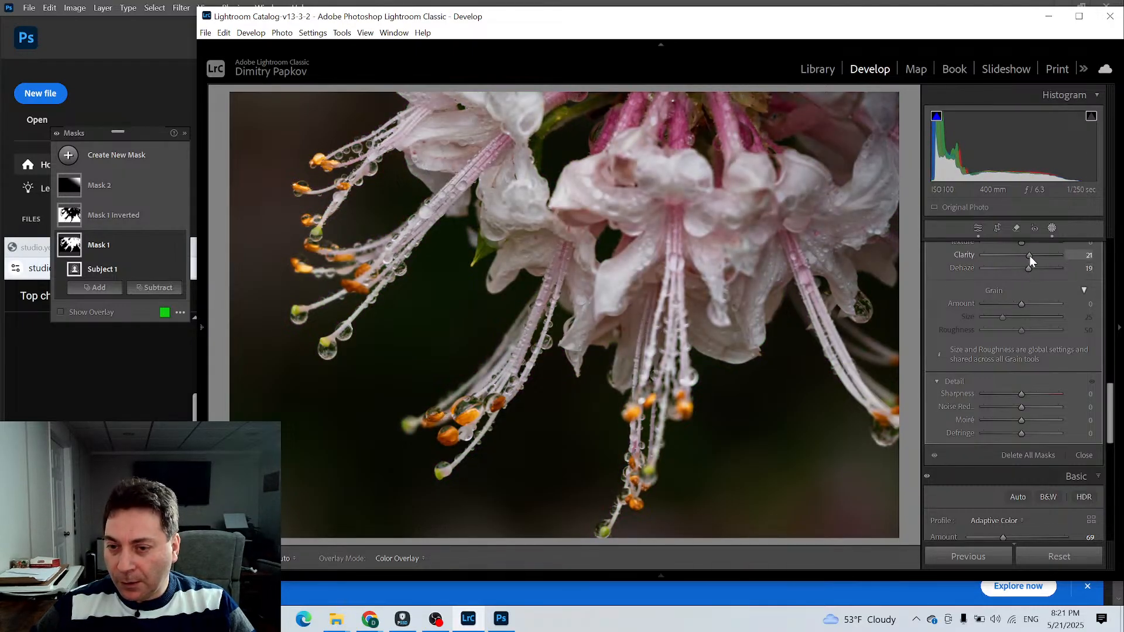
scroll(1033, 311, up, 2)
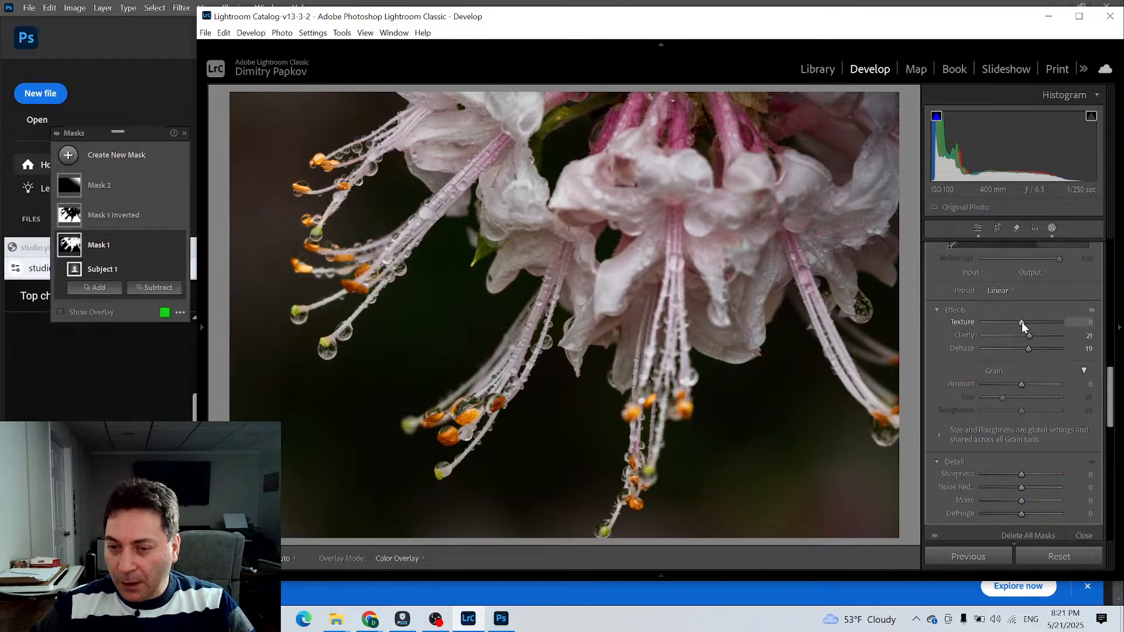
drag(1021, 322, 1038, 322)
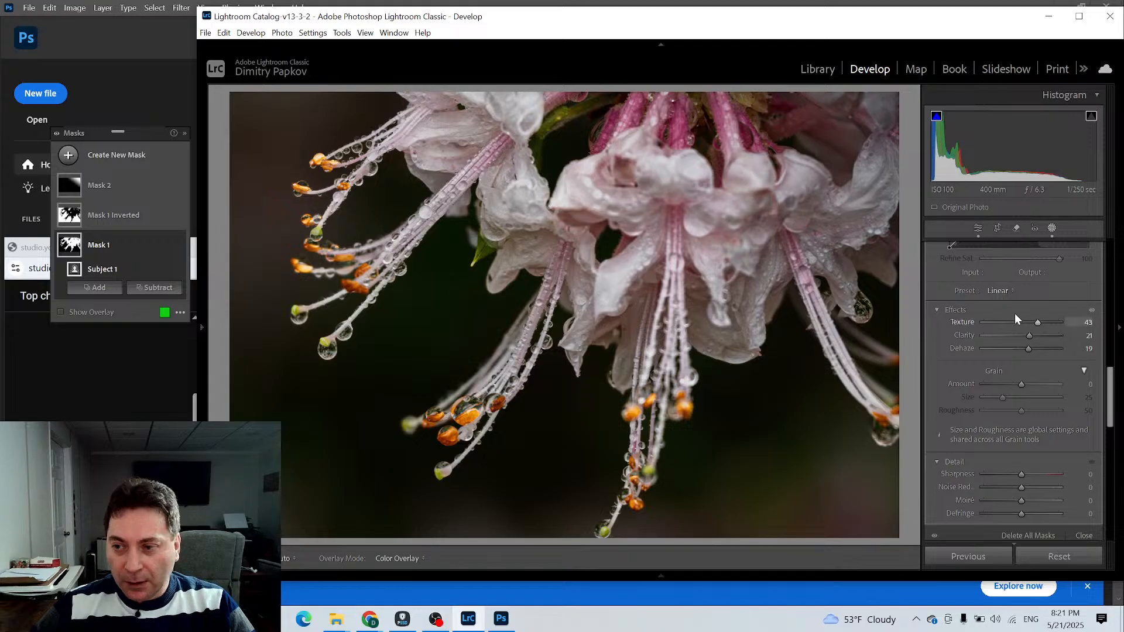
Tone the subject-masked flowers with Whites 17, Highlights -10 and Exposure -0.28
scroll(1021, 328, up, 8)
scroll(1025, 361, up, 10)
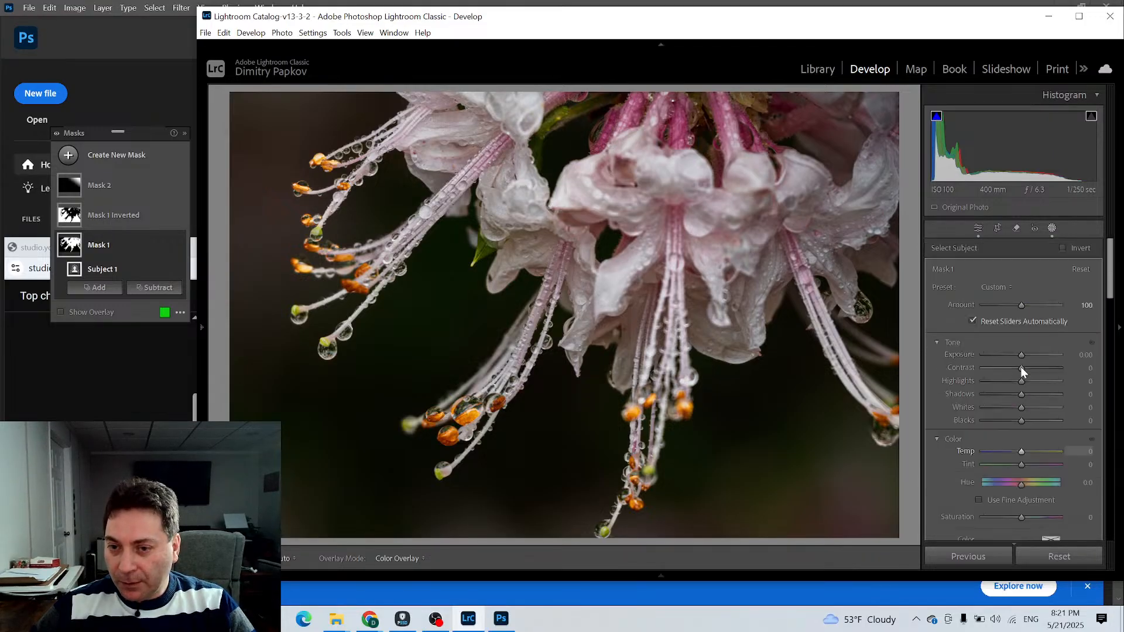
drag(1022, 408, 1020, 353)
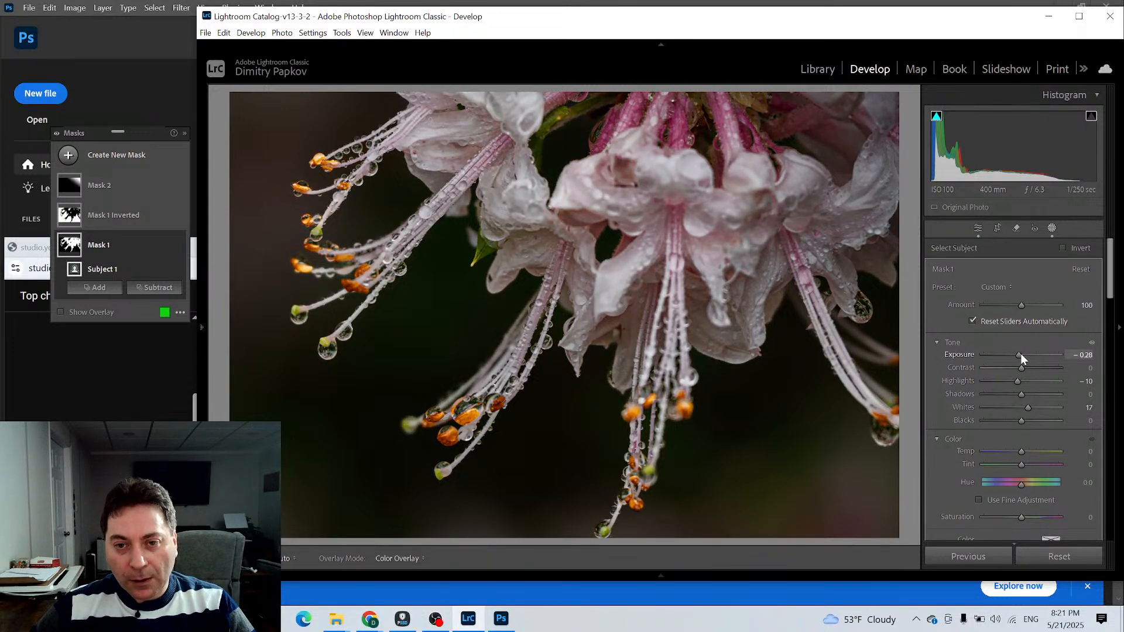
Set the subject mask's Whites to 27 and Shadows to 23, and compare the flowers with that mask hidden and shown
mouse_move(1030, 409)
mouse_down()
mouse_move(1011, 408)
mouse_move(1034, 408)
mouse_up()
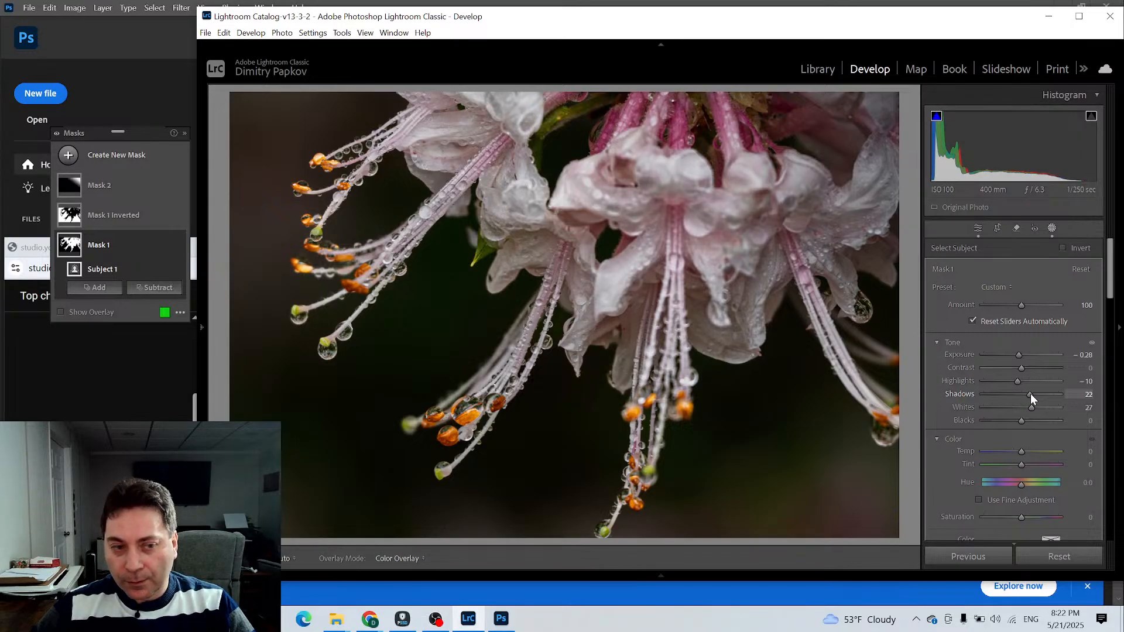
drag(1030, 394, 1031, 394)
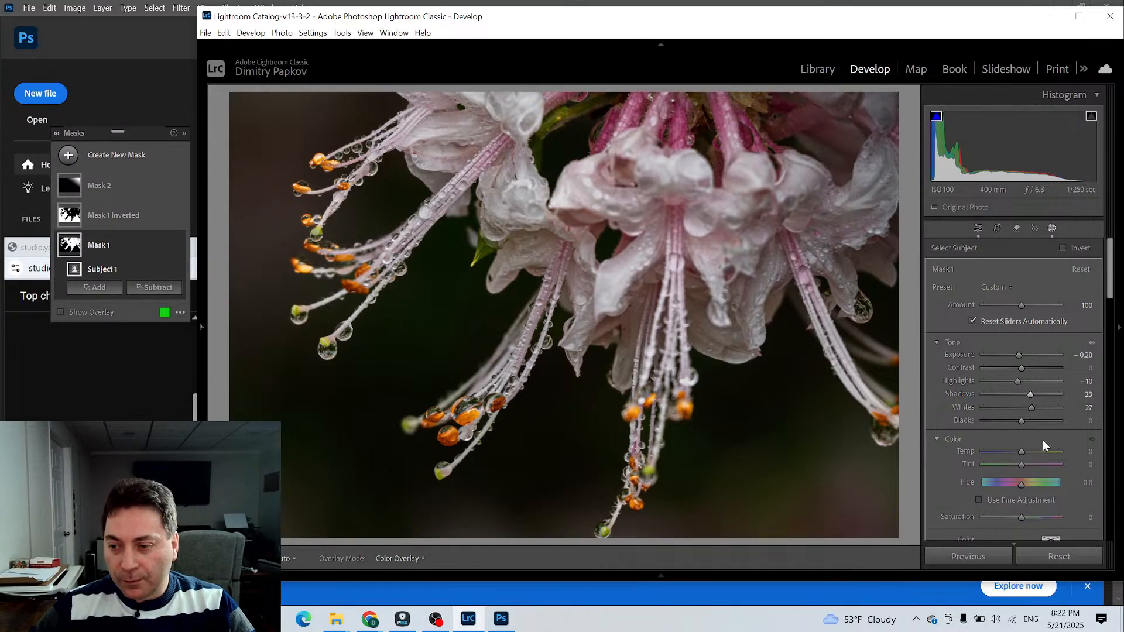
click(180, 246)
click(181, 246)
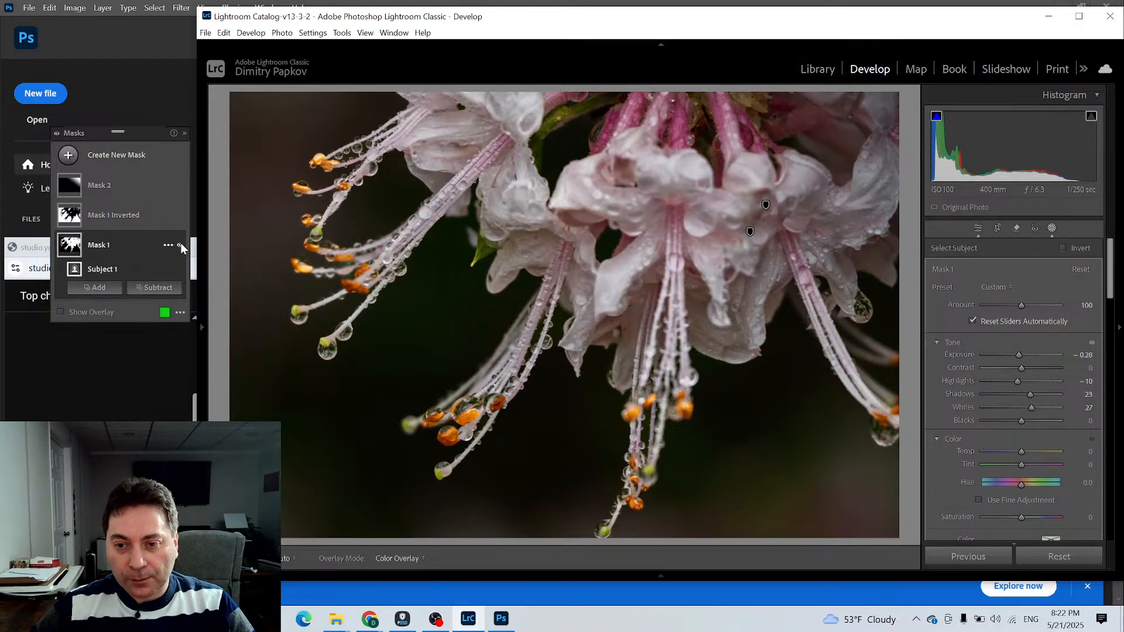
click(181, 246)
click(180, 246)
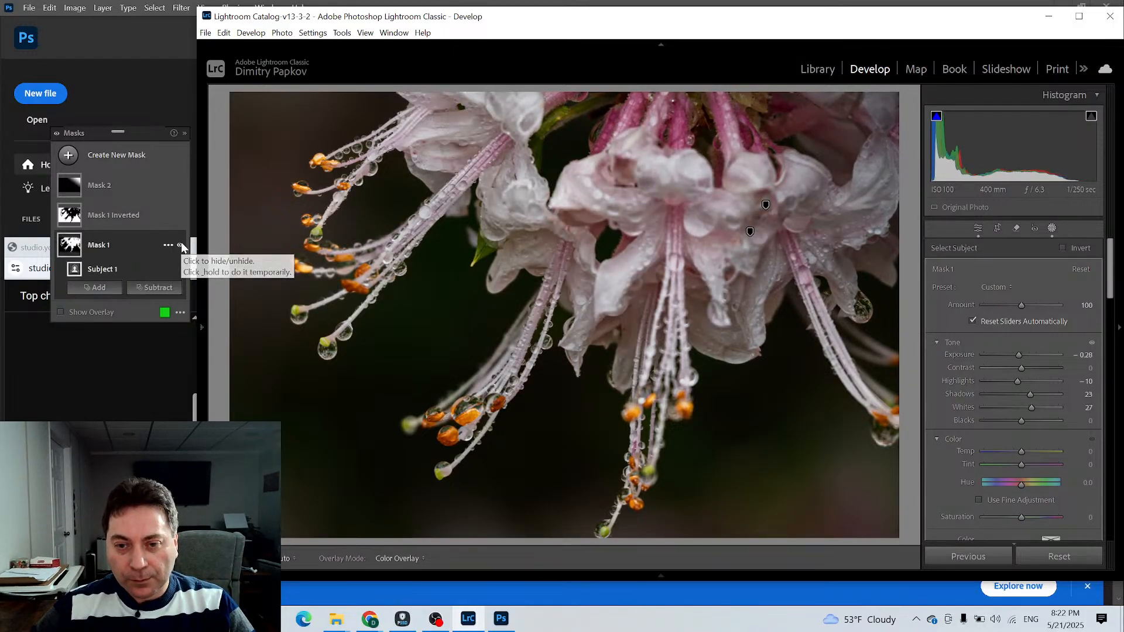
click(180, 246)
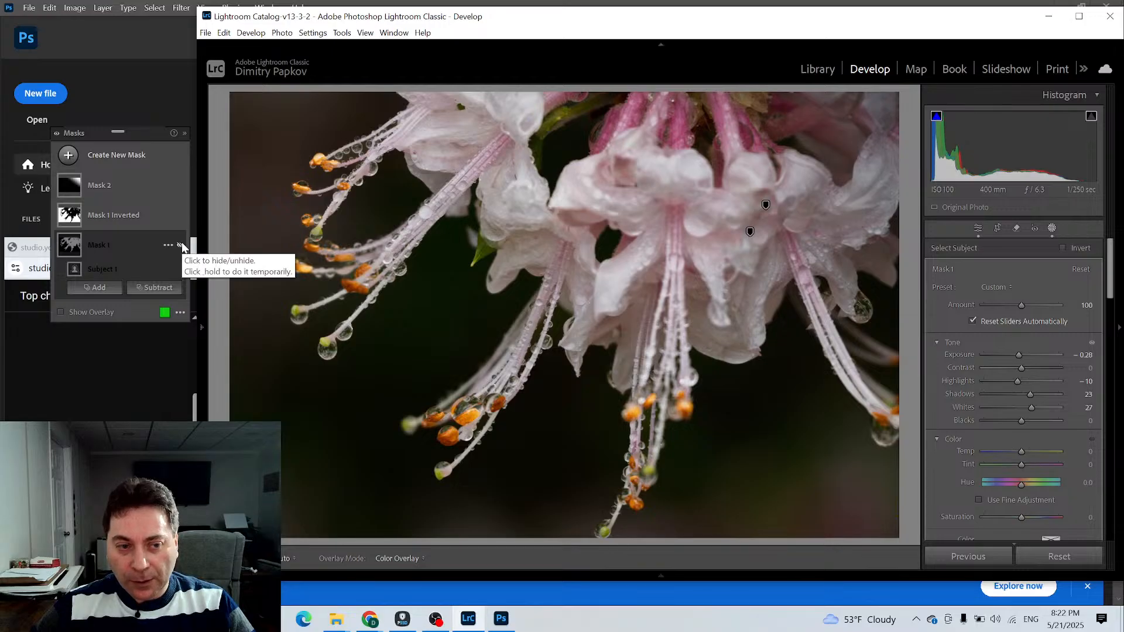
click(180, 245)
click(181, 246)
Reset the subject mask's Texture to 0 and set its Clarity to 17
scroll(1057, 382, down, 5)
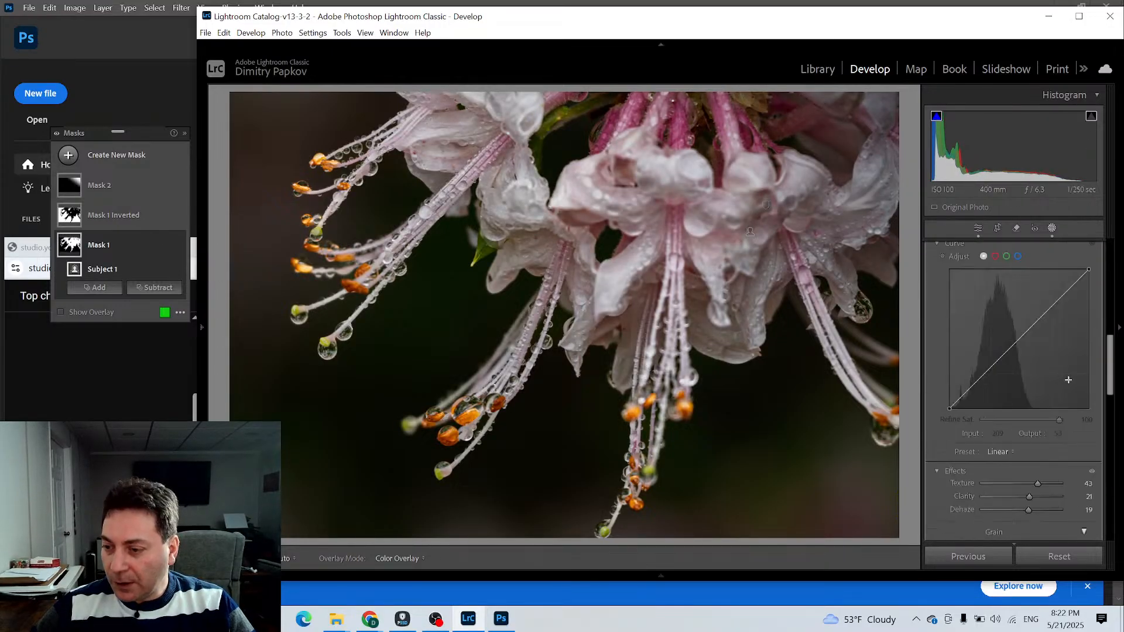
scroll(1070, 381, down, 3)
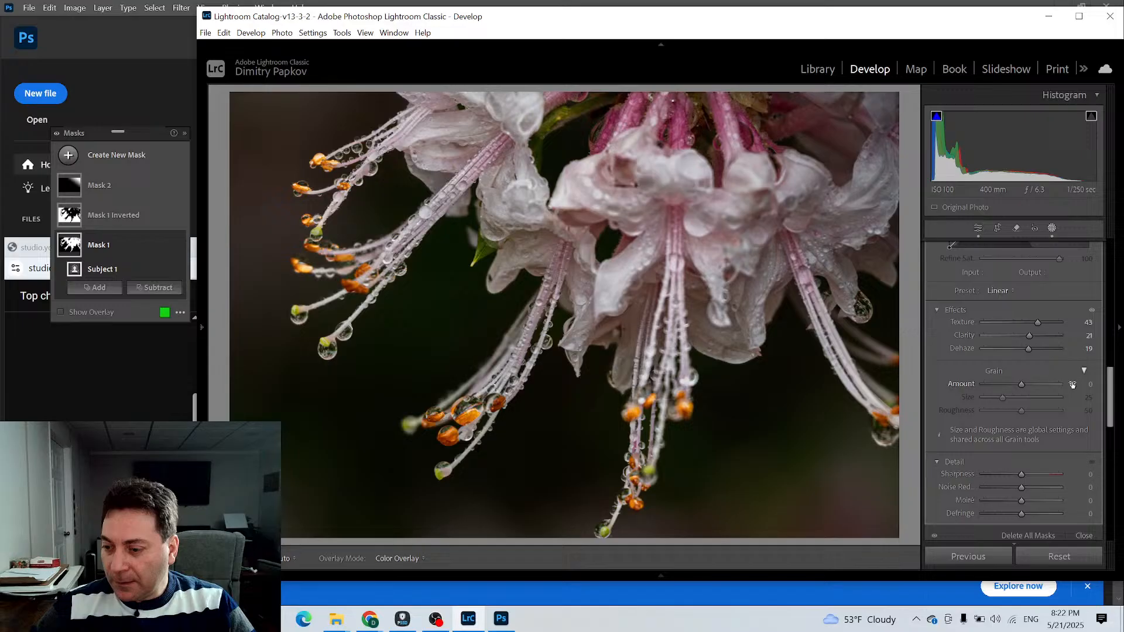
double_click(957, 321)
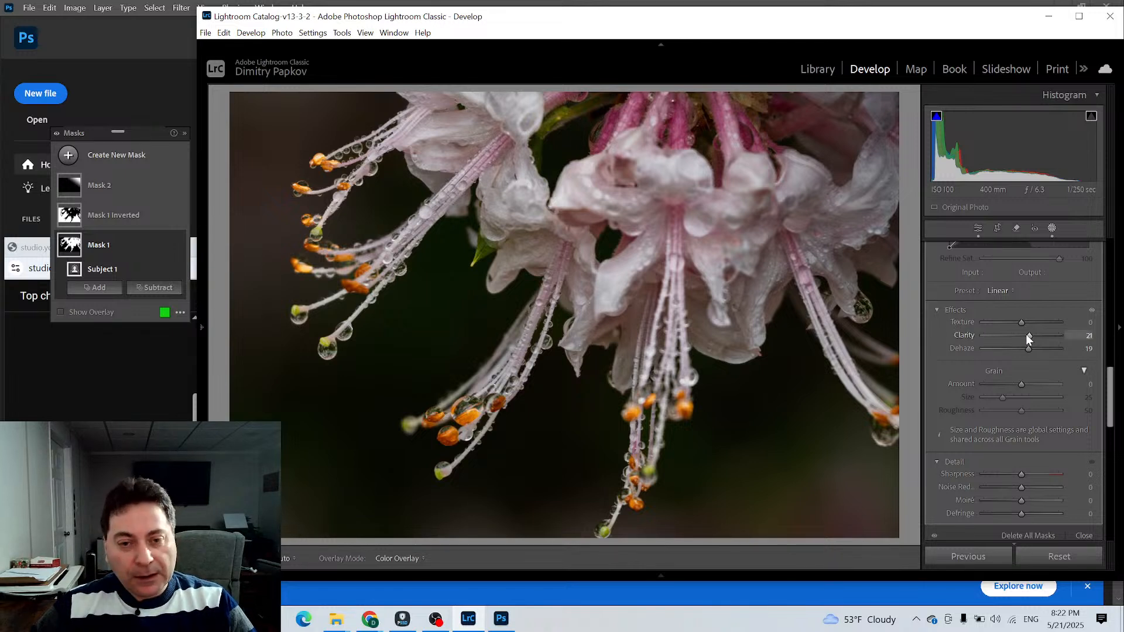
double_click(962, 333)
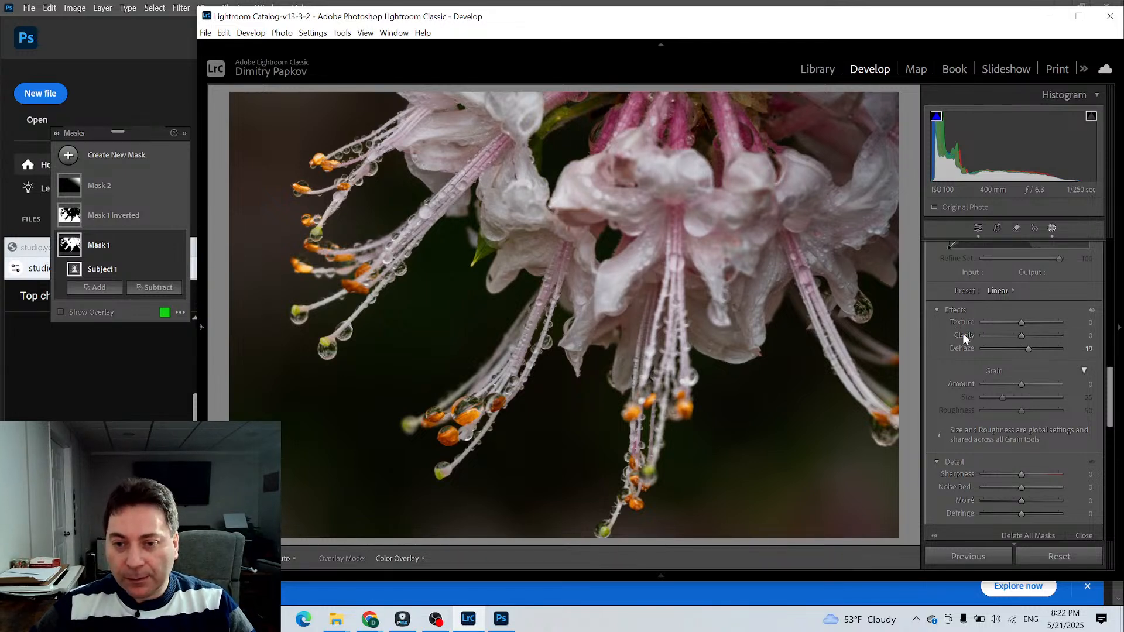
drag(1021, 336, 1028, 333)
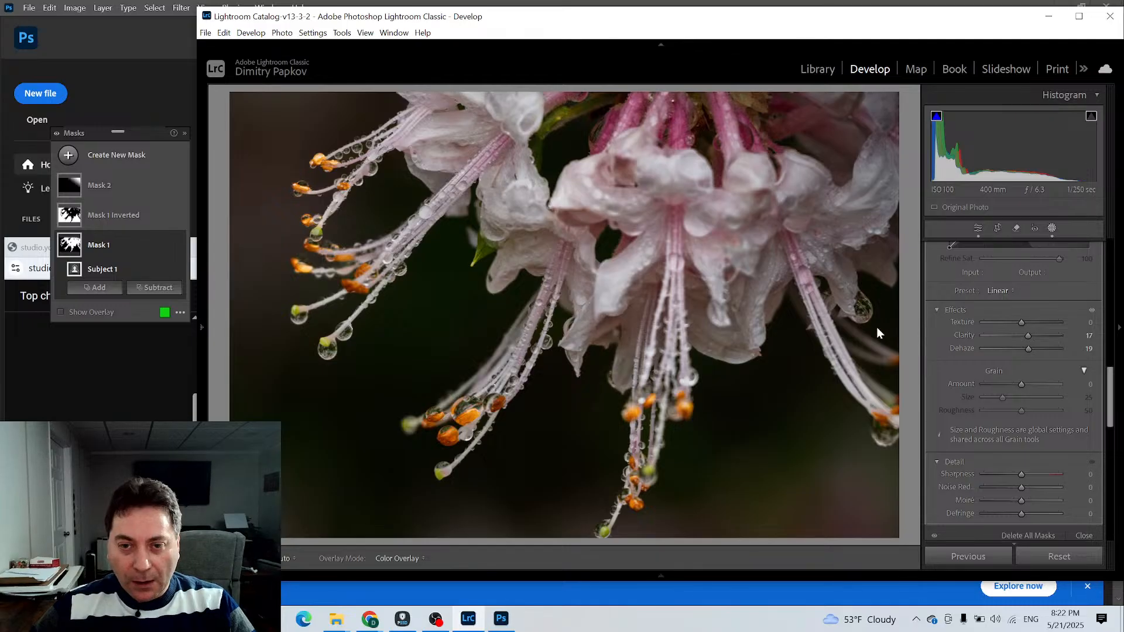
Create a brush mask with Texture 28 and paint it along the flowers' stamens on both sides and in the centre
click(67, 156)
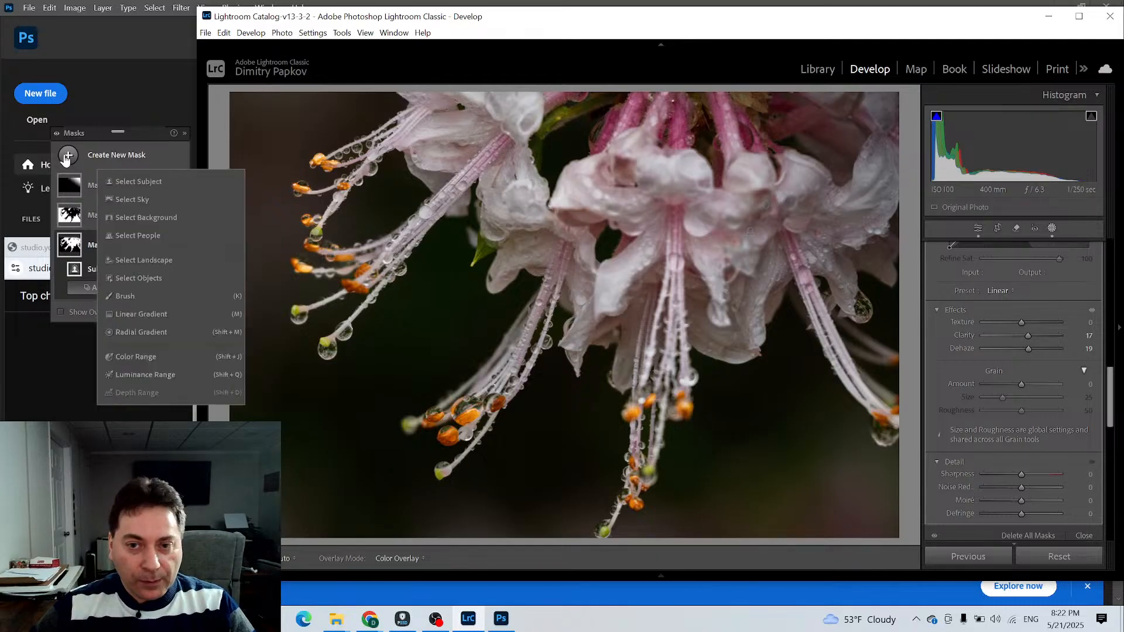
click(123, 297)
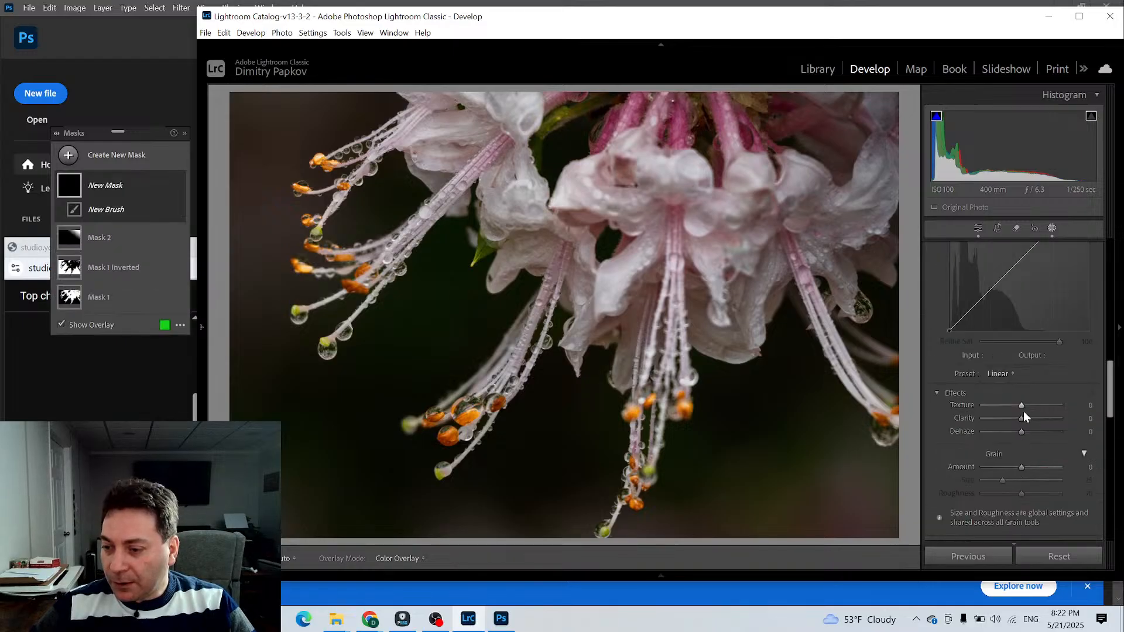
drag(1023, 406, 1032, 406)
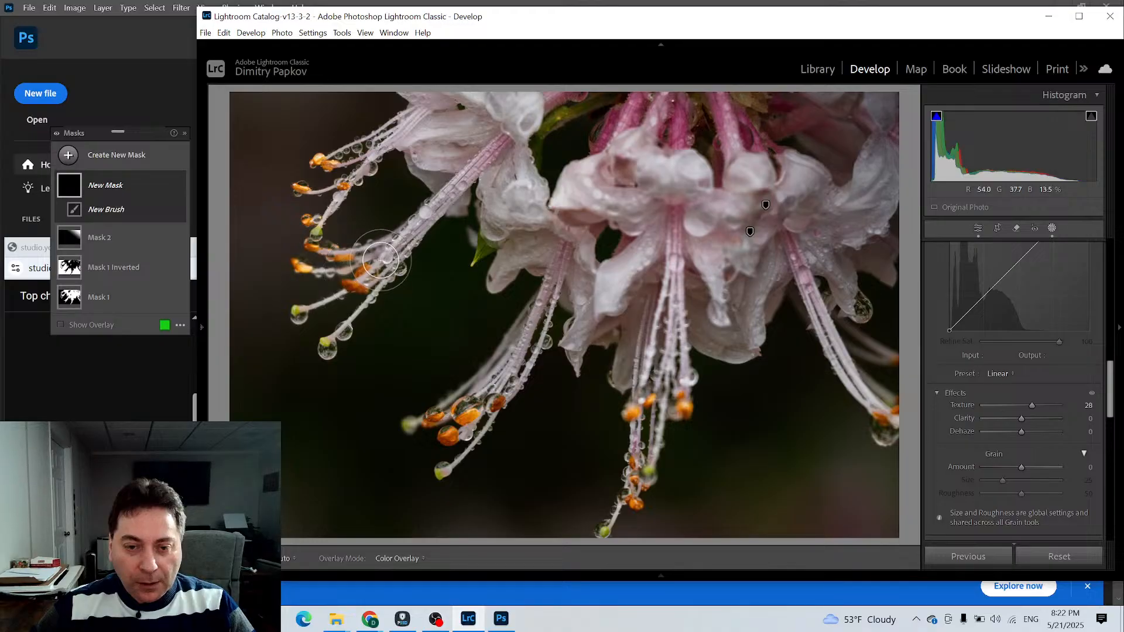
mouse_move(496, 143)
mouse_down()
mouse_move(325, 327)
mouse_move(345, 328)
mouse_move(390, 271)
mouse_move(314, 297)
mouse_move(399, 241)
mouse_move(360, 257)
mouse_move(406, 125)
mouse_move(328, 165)
mouse_move(360, 164)
mouse_move(316, 197)
mouse_move(324, 218)
mouse_up()
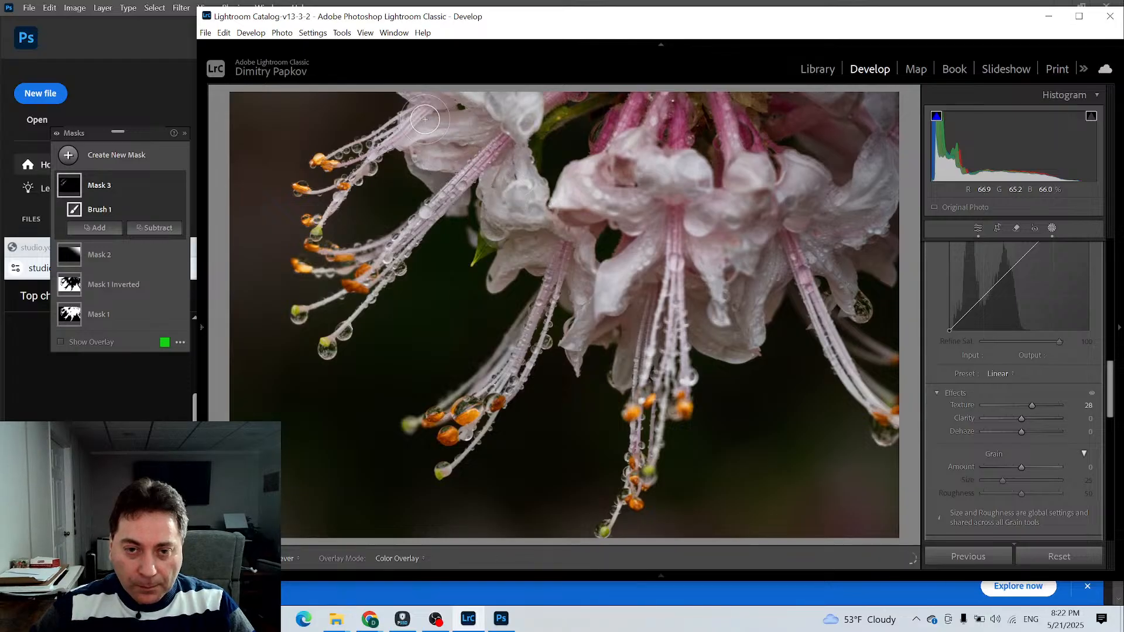
key(h)
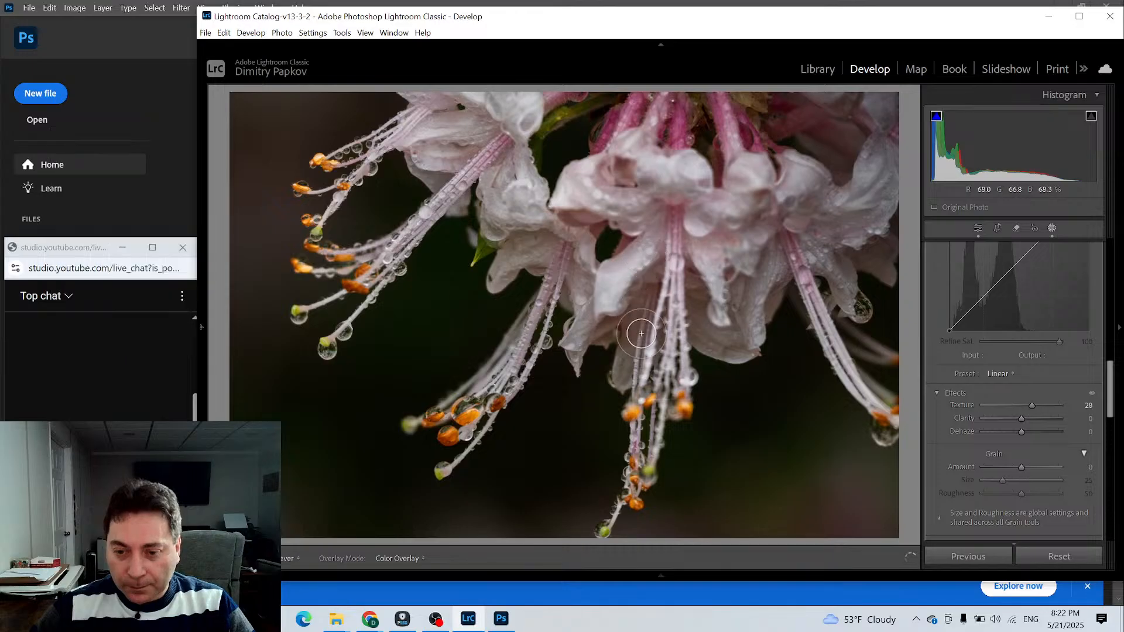
drag(641, 393, 650, 454)
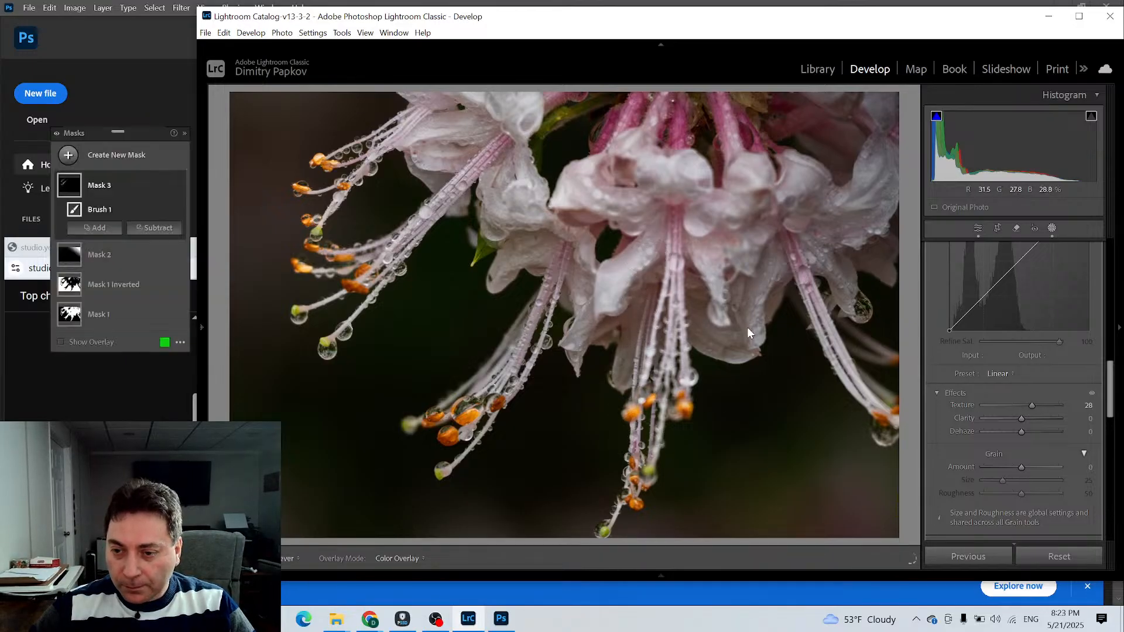
mouse_move(781, 245)
mouse_down()
mouse_move(757, 312)
mouse_move(796, 276)
mouse_move(823, 279)
mouse_move(865, 223)
mouse_move(885, 142)
mouse_move(838, 224)
mouse_move(816, 331)
mouse_move(910, 463)
mouse_up()
mouse_move(642, 325)
mouse_down()
mouse_move(639, 371)
mouse_move(627, 373)
mouse_move(630, 345)
mouse_up()
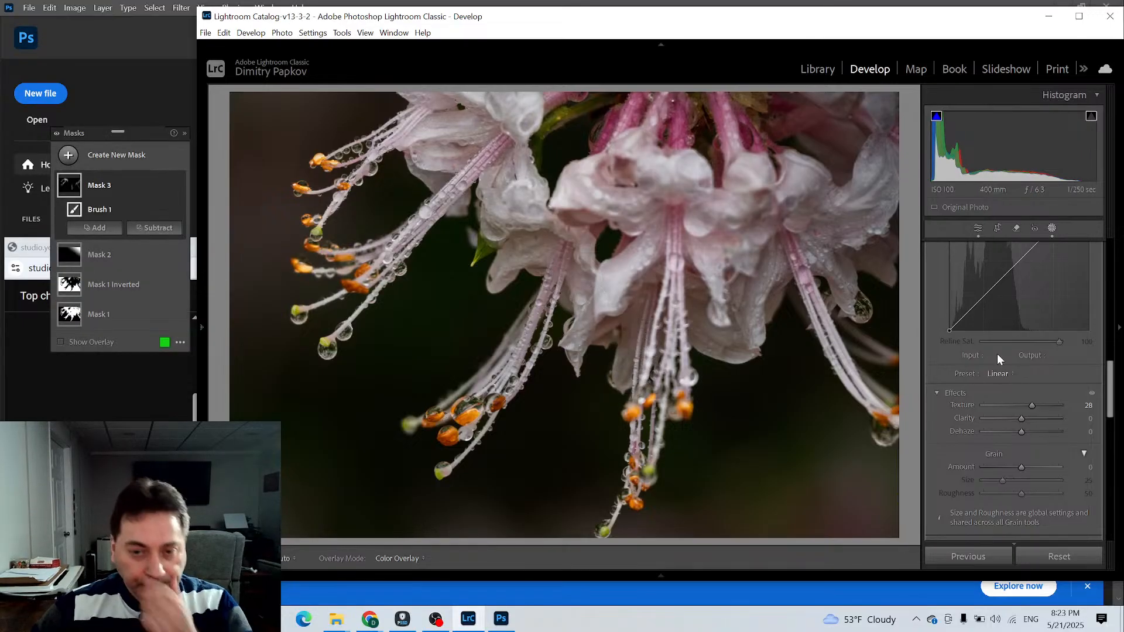
Add a radial gradient mask and tilt and stretch it over the lower-left cluster of orange-tipped stamens
click(67, 155)
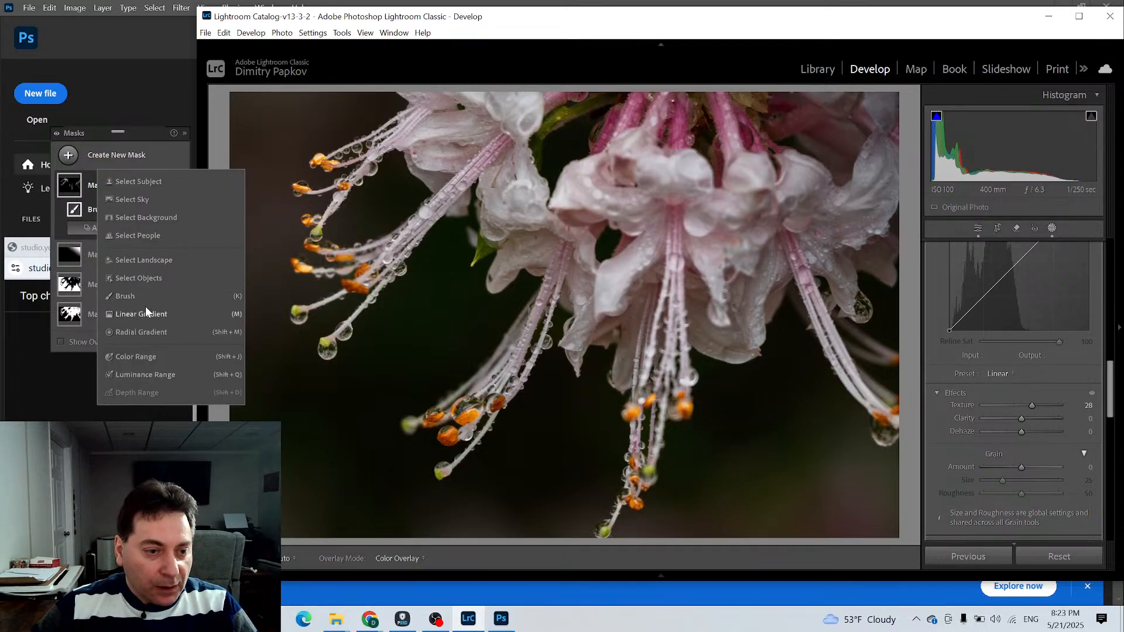
click(138, 333)
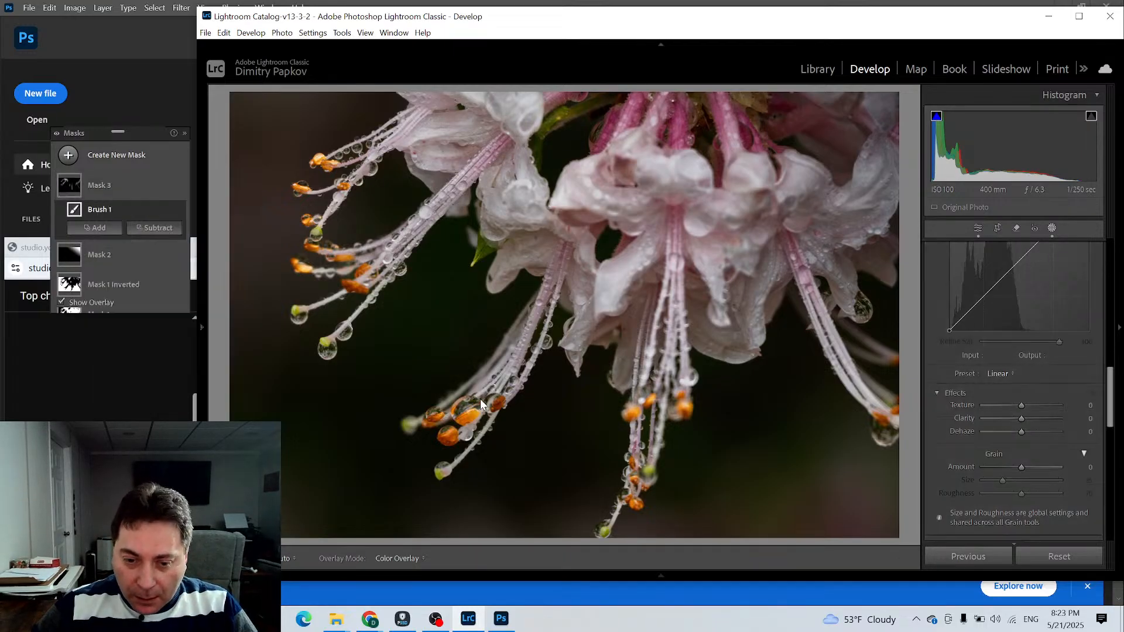
drag(471, 389, 392, 444)
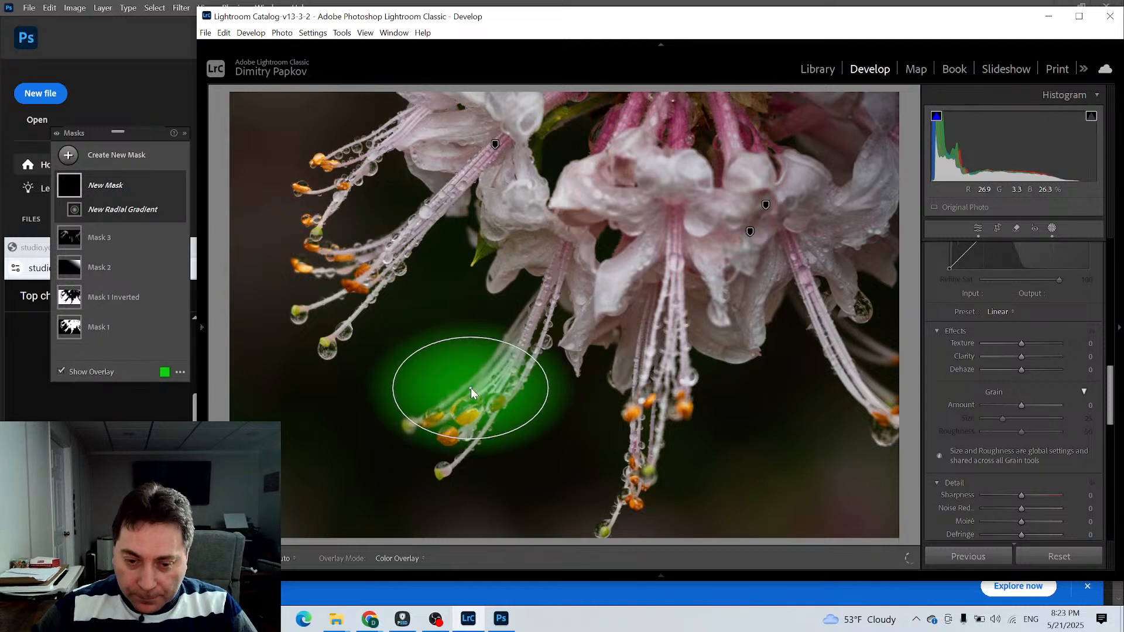
drag(470, 388, 461, 442)
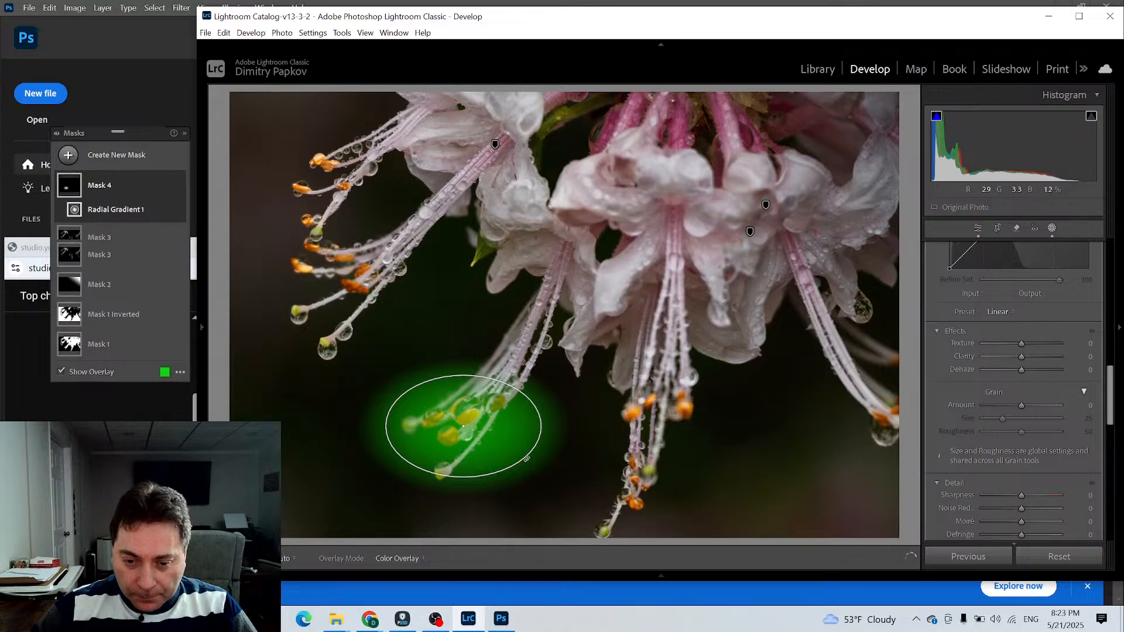
drag(527, 460, 552, 304)
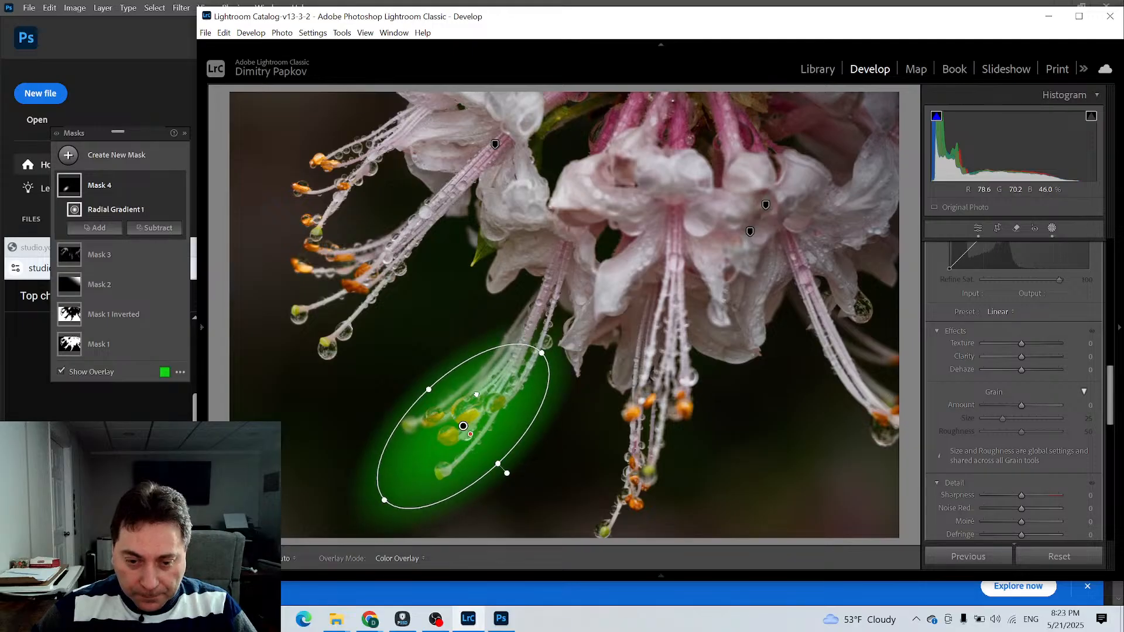
mouse_move(477, 409)
mouse_down()
mouse_move(477, 390)
mouse_move(479, 399)
mouse_up()
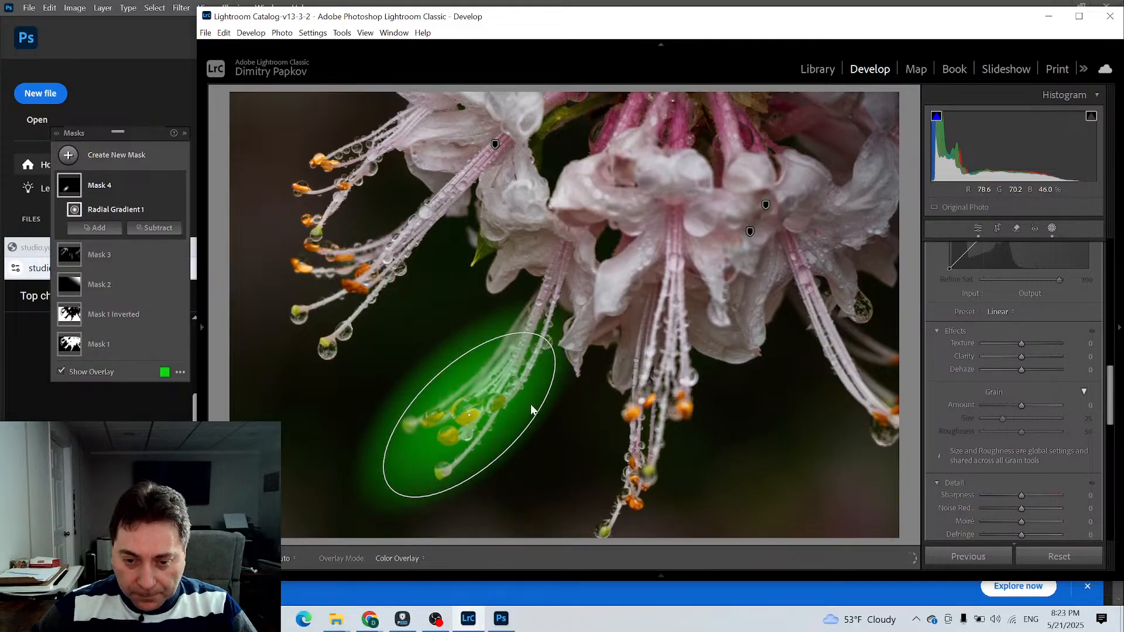
right_click(67, 189)
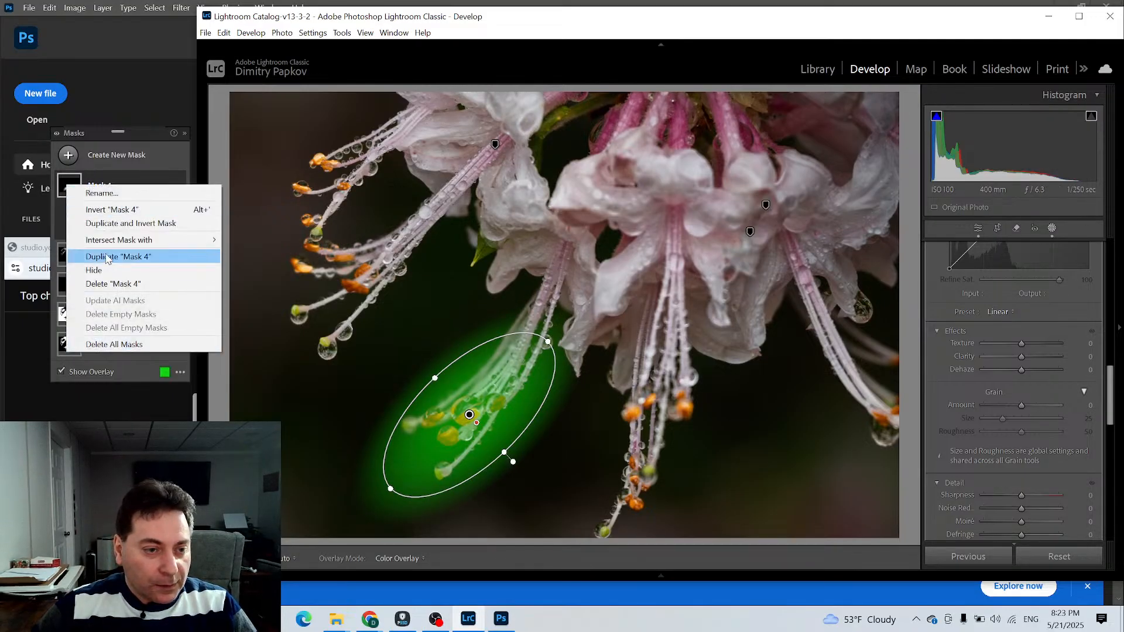
click(139, 181)
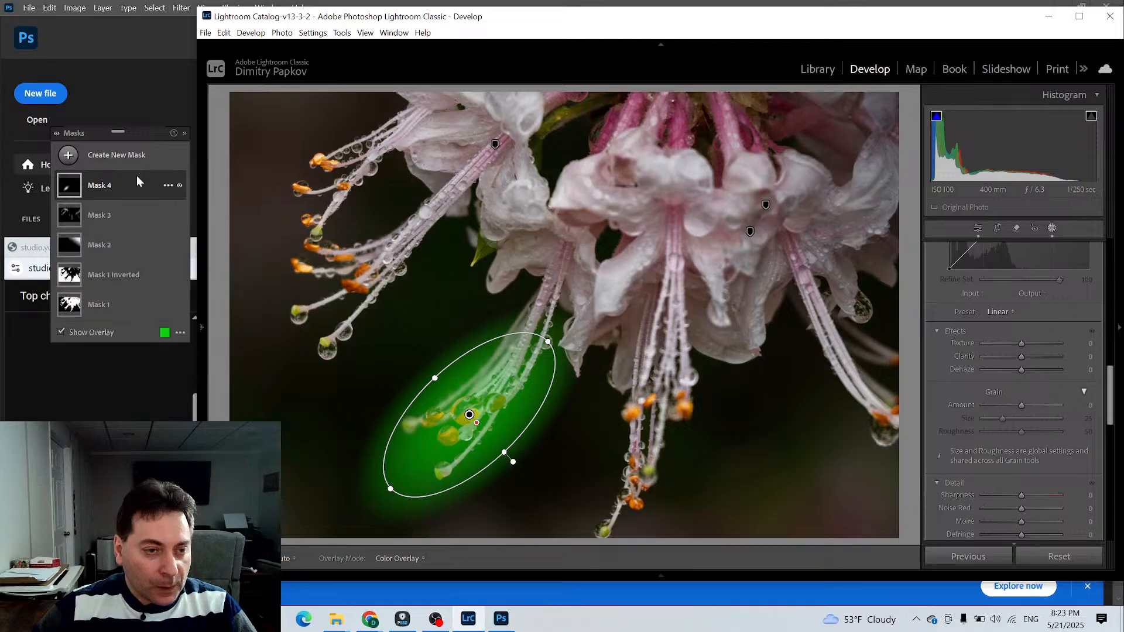
click(70, 191)
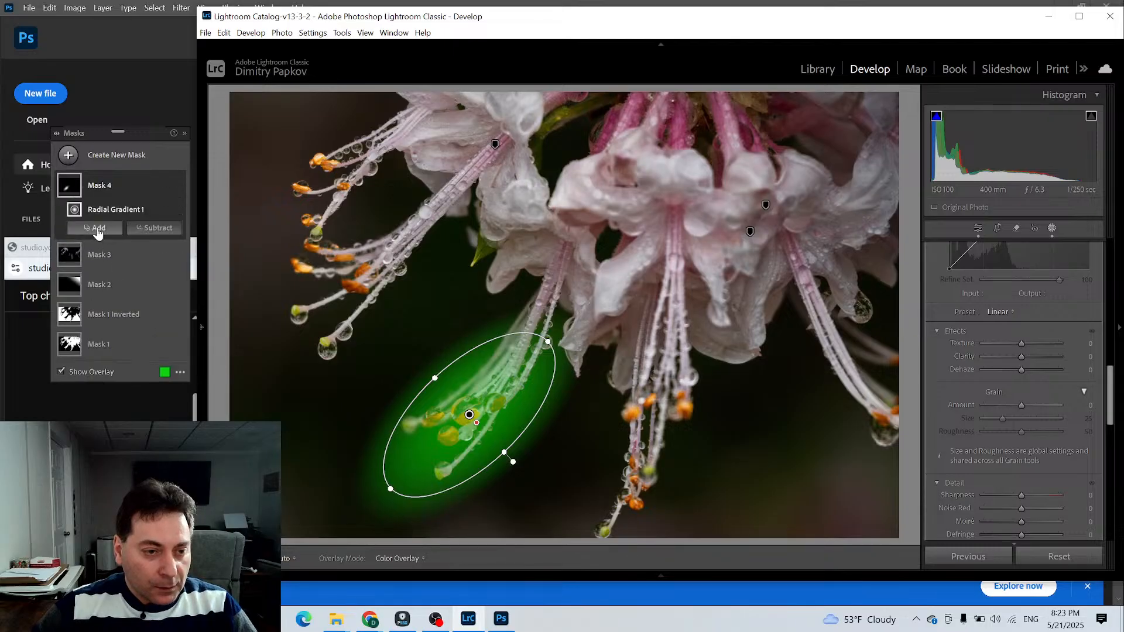
Subtract a luminance range from the radial gradient mask so less of the dark background around the stamens is covered
click(155, 228)
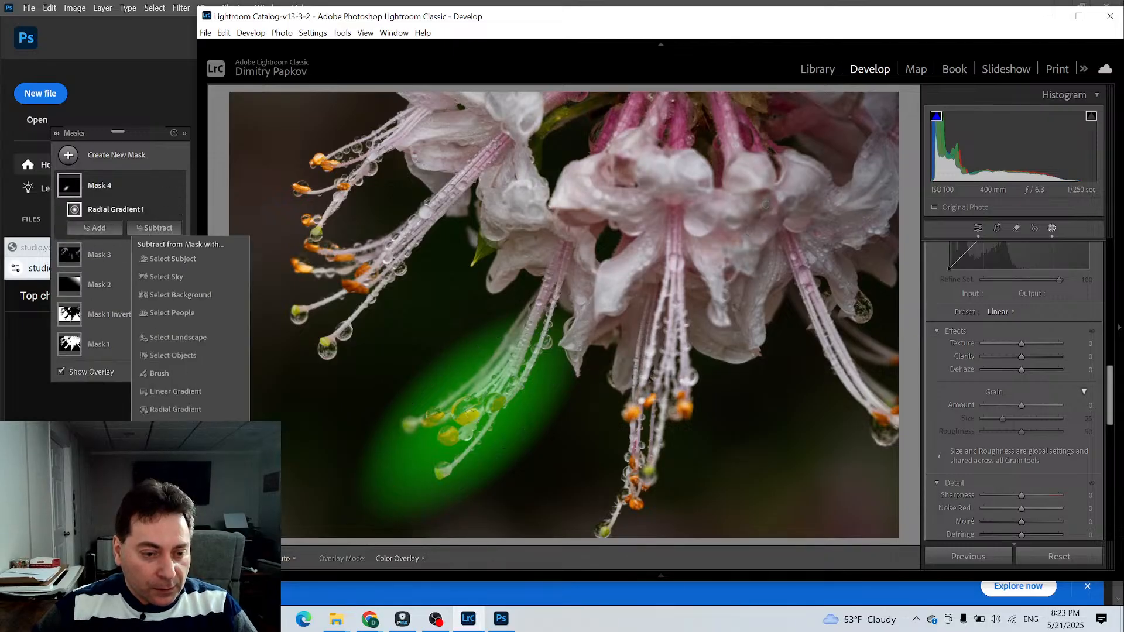
click(175, 434)
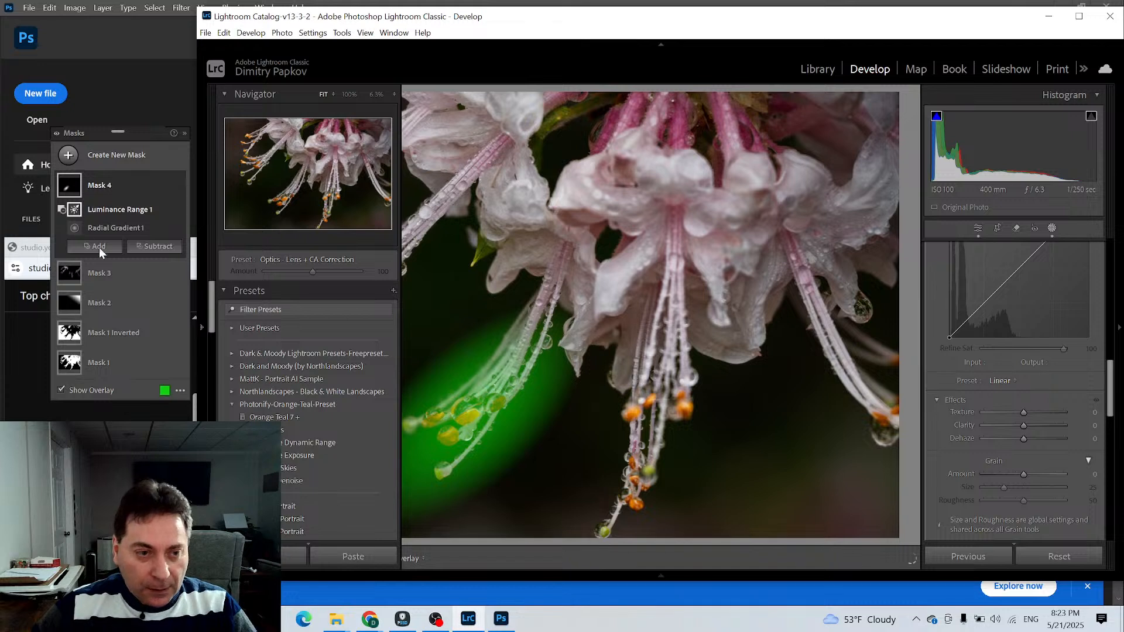
click(75, 185)
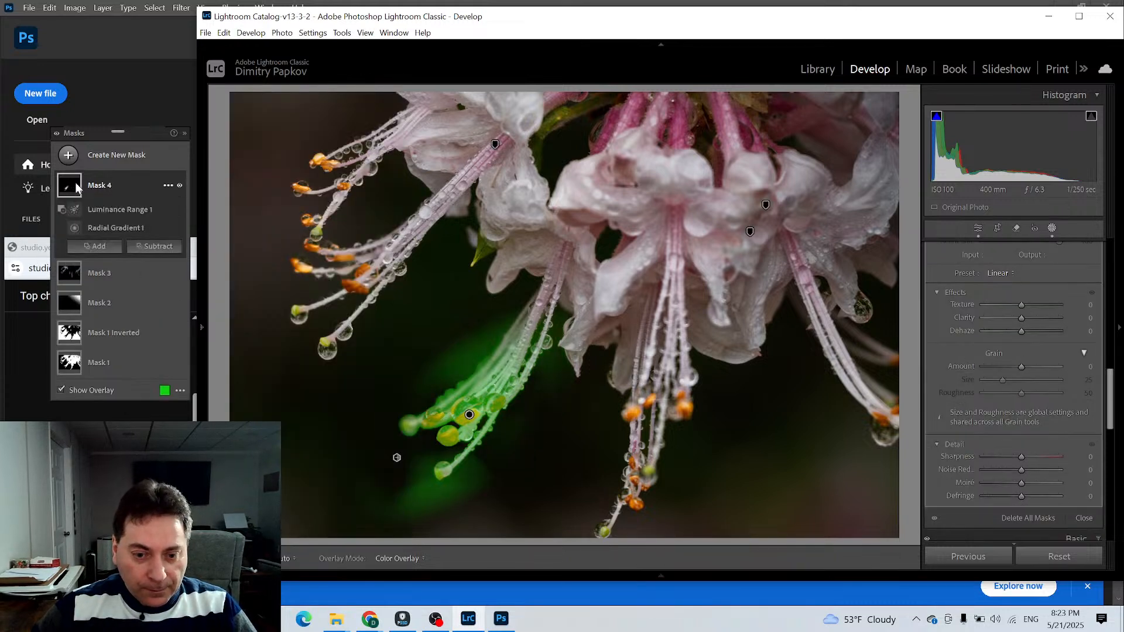
Subtract a brush with Flow 100 from the radial gradient mask, clearing the background above and below the lower-left stamens
click(157, 247)
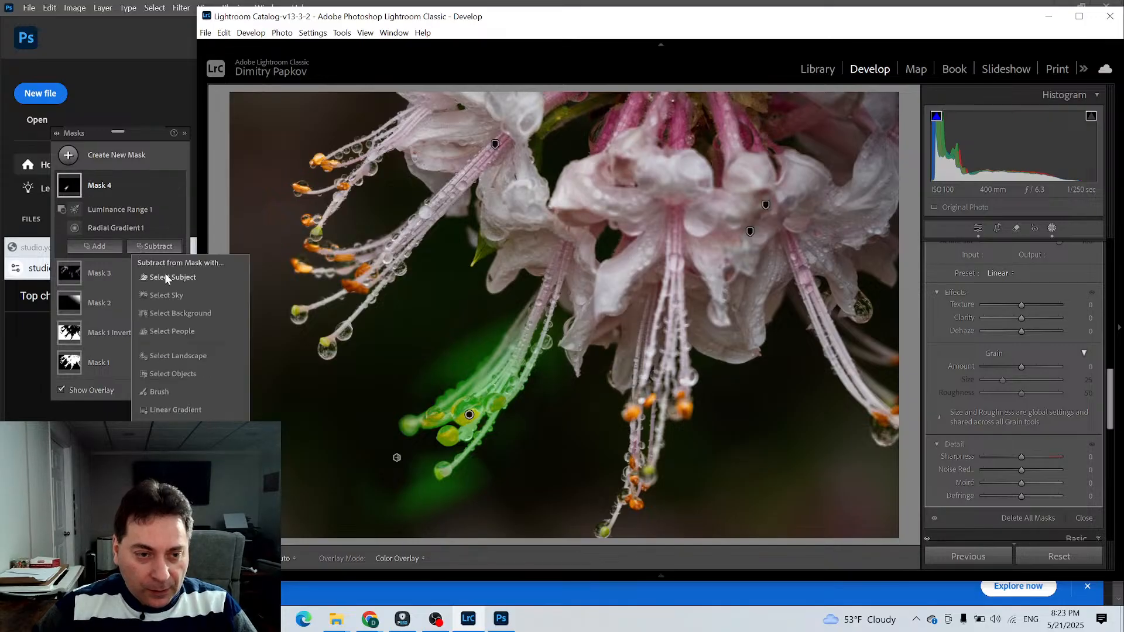
click(162, 392)
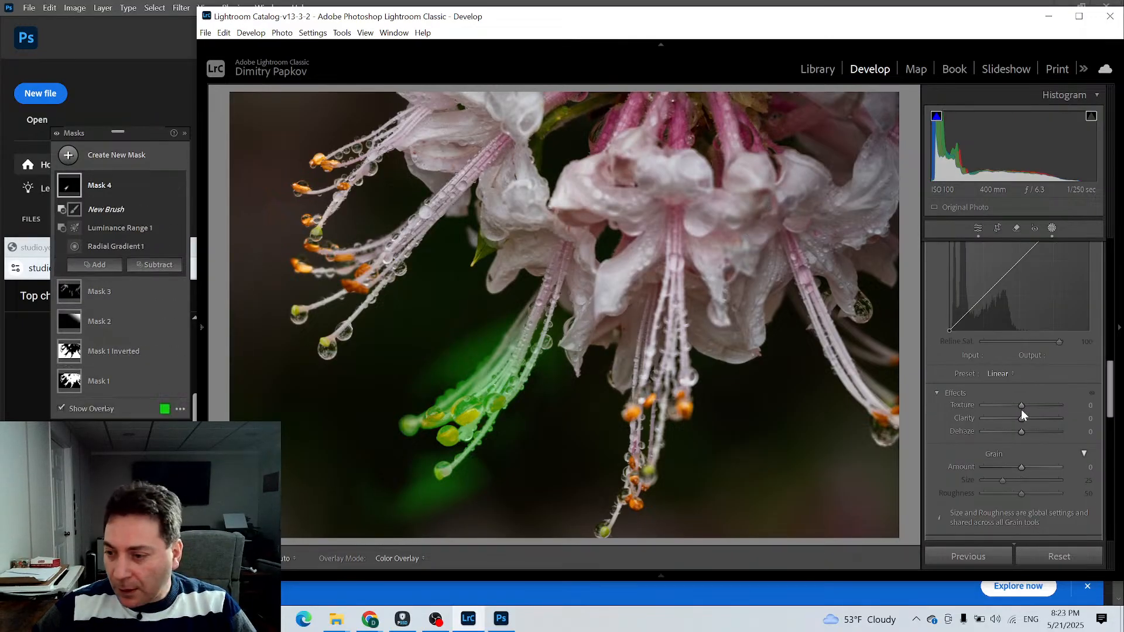
scroll(1022, 415, up, 10)
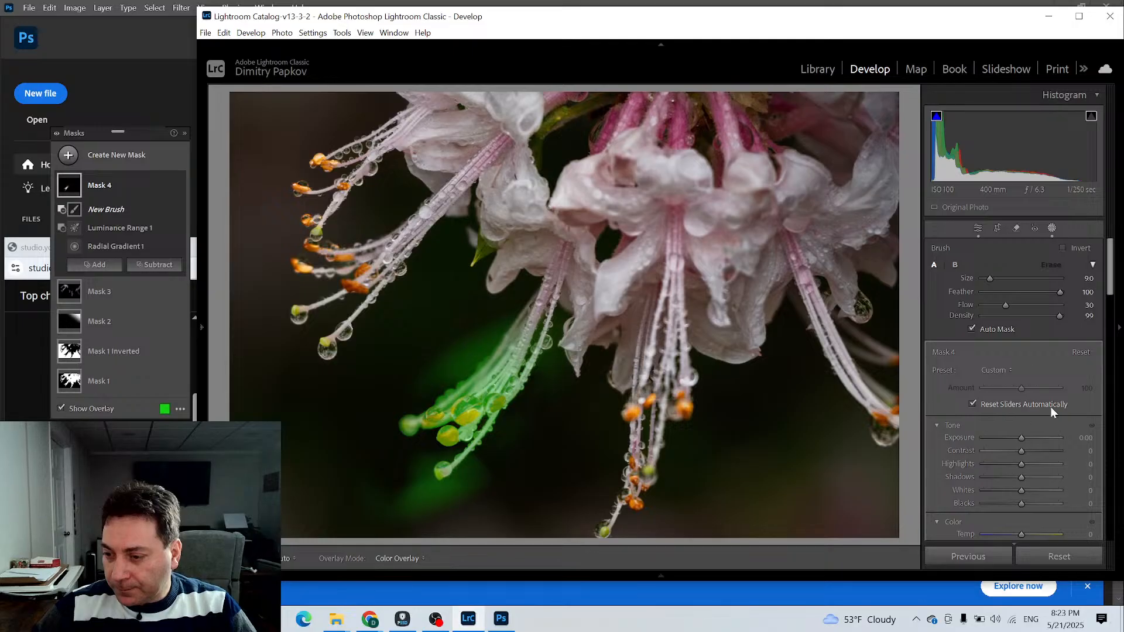
drag(1003, 305, 1069, 305)
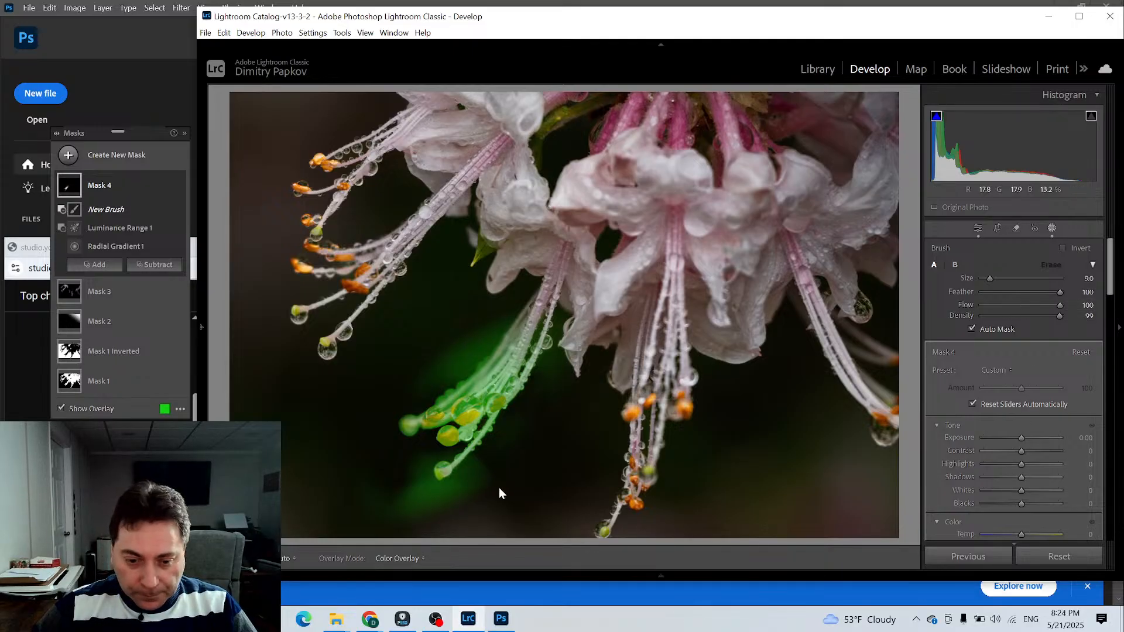
drag(463, 484, 468, 478)
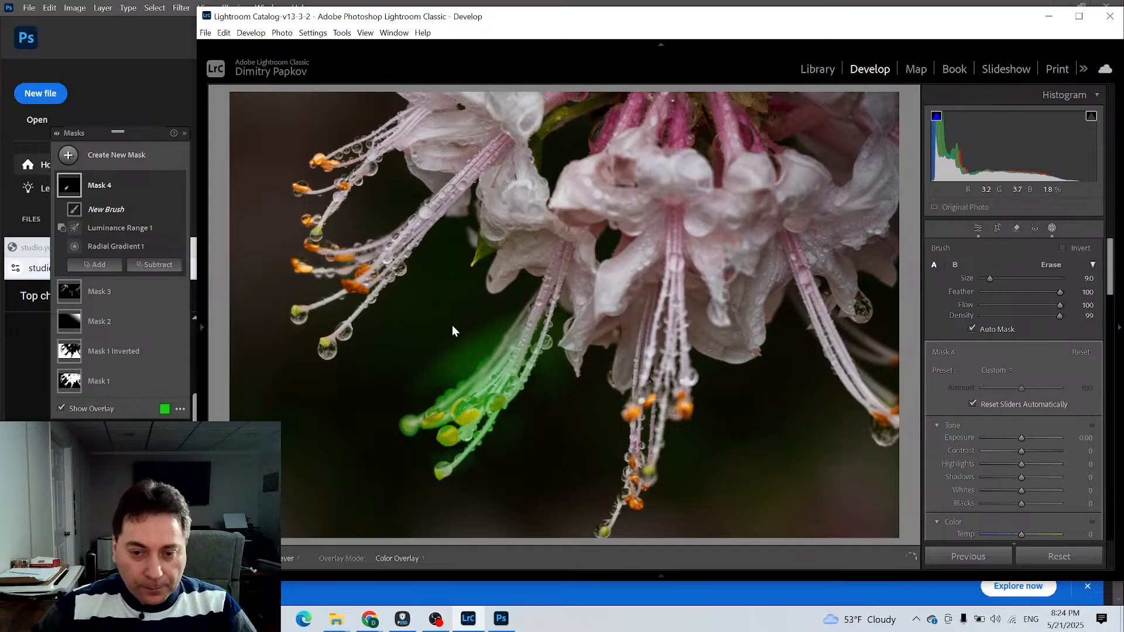
drag(423, 379, 479, 342)
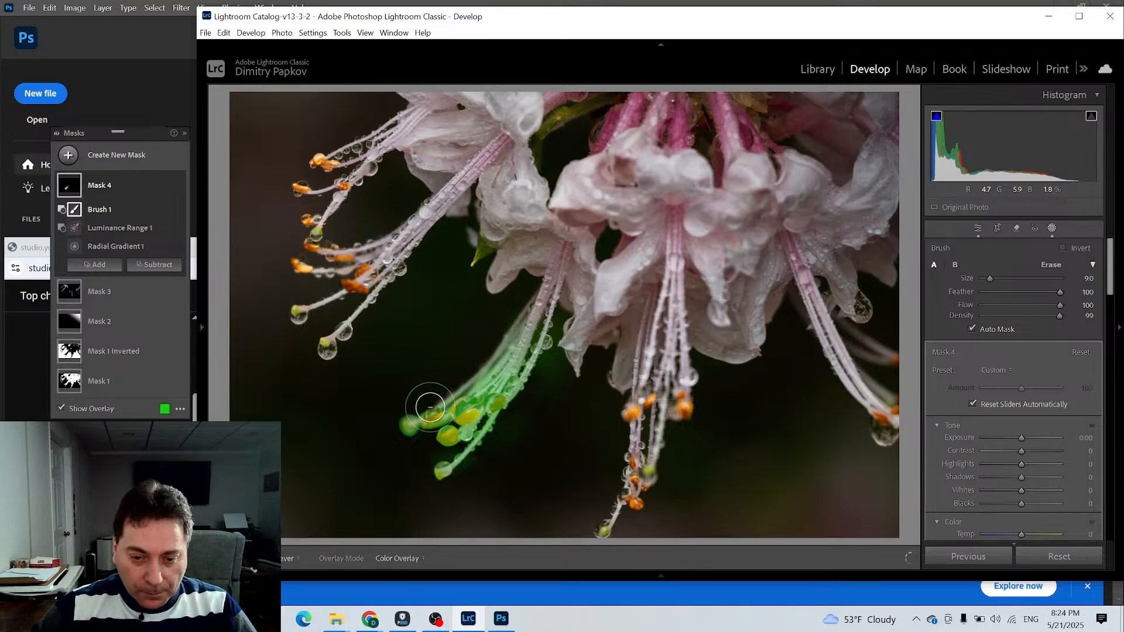
key(h)
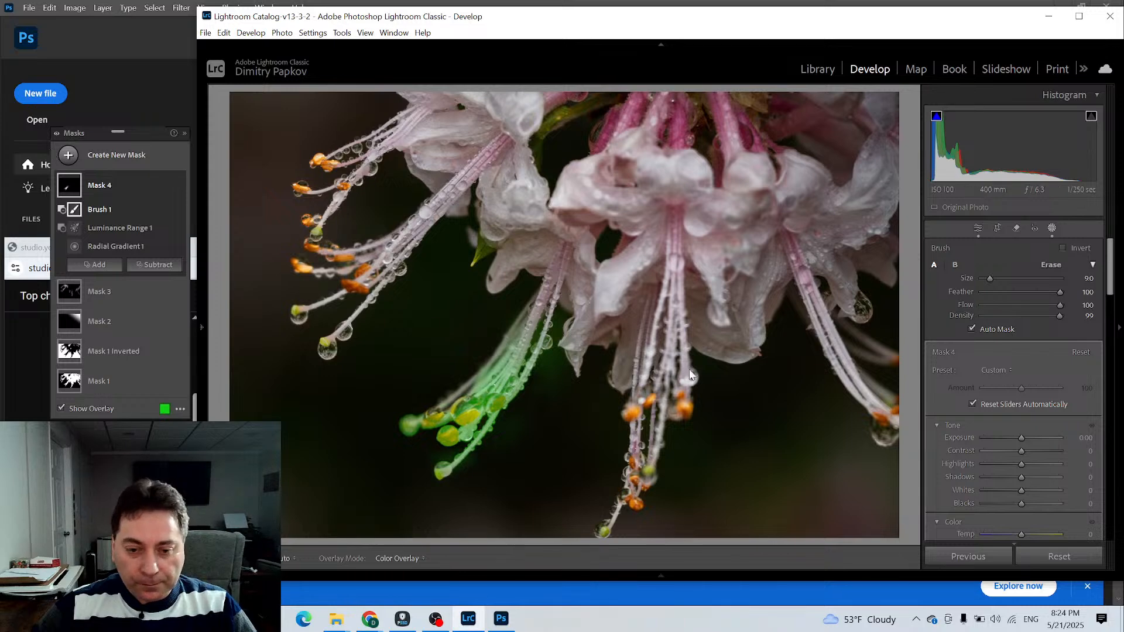
Set the lower-left stamen mask's Dehaze to −28
scroll(1050, 439, down, 2)
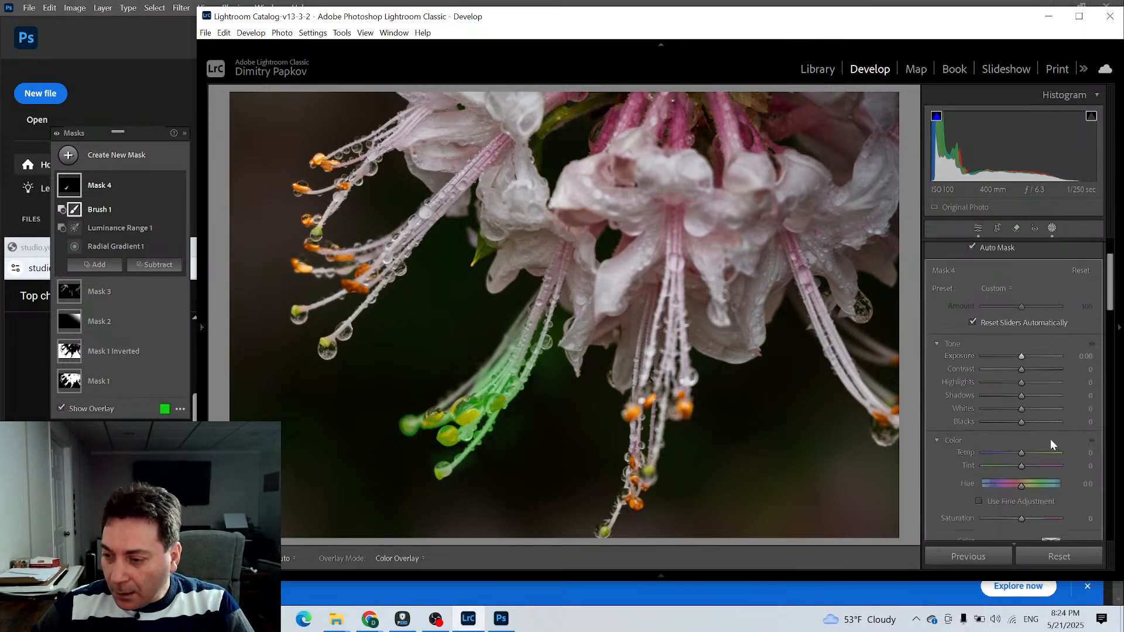
scroll(957, 413, down, 6)
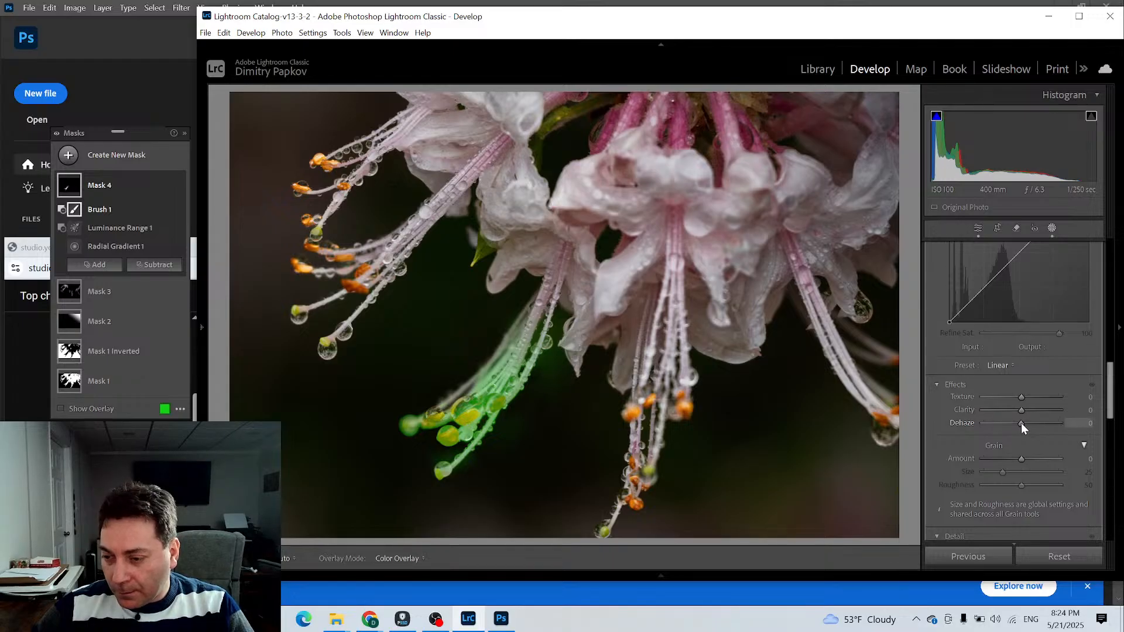
drag(1018, 424, 1011, 424)
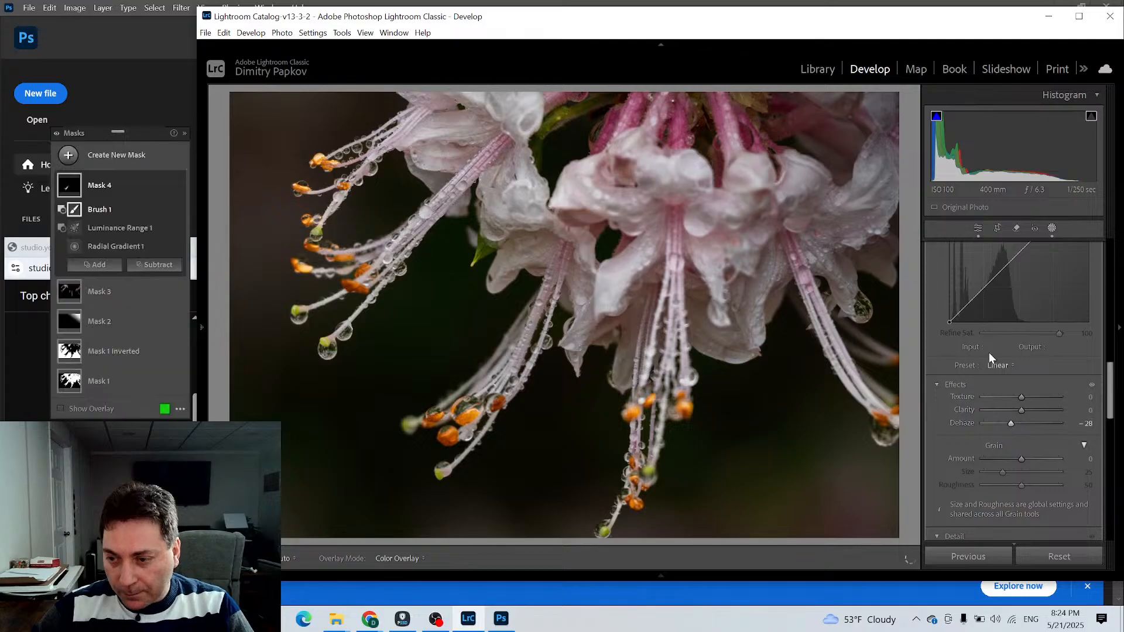
Set the stamen mask's Exposure to 0.37, Contrast 22, Shadows −30, Whites 27 and Blacks −34
scroll(988, 352, up, 10)
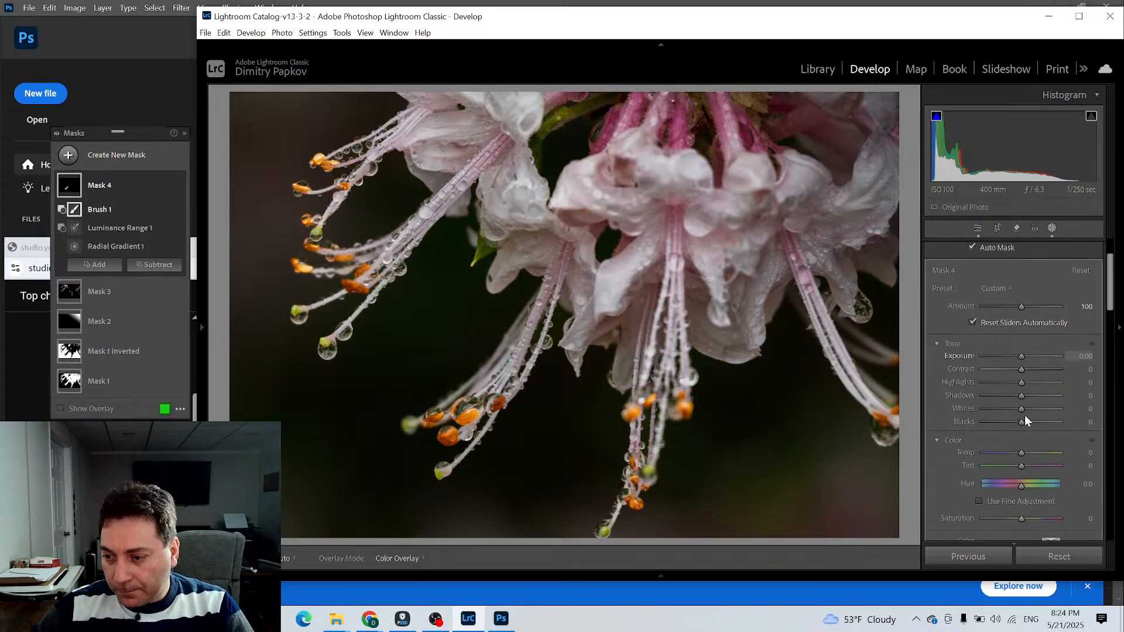
drag(1022, 409, 1032, 409)
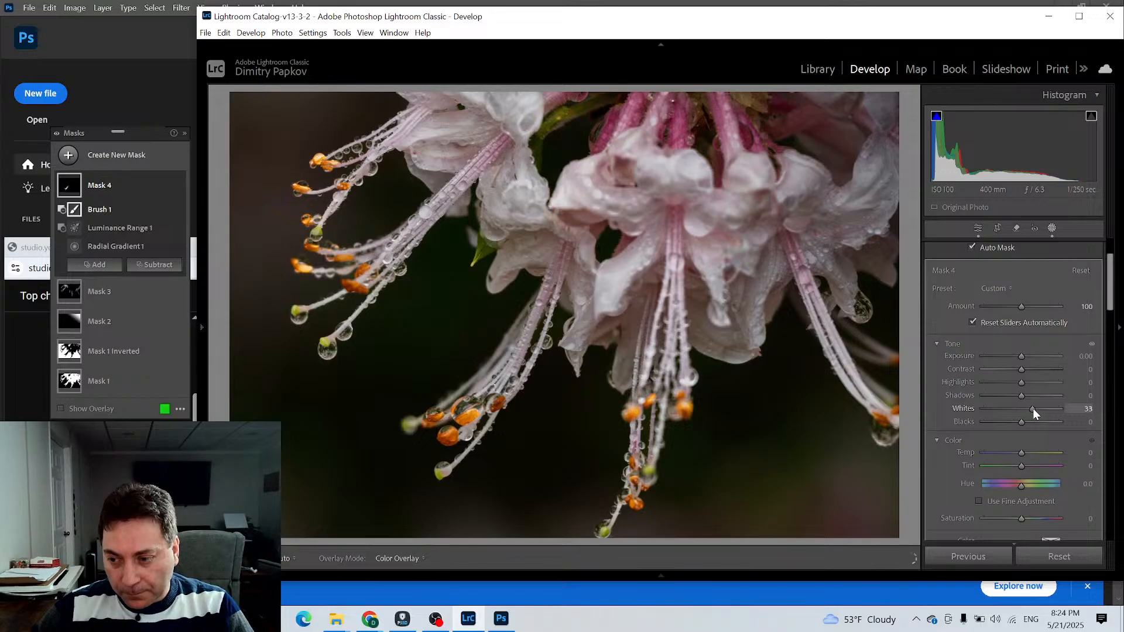
drag(1021, 356, 1026, 358)
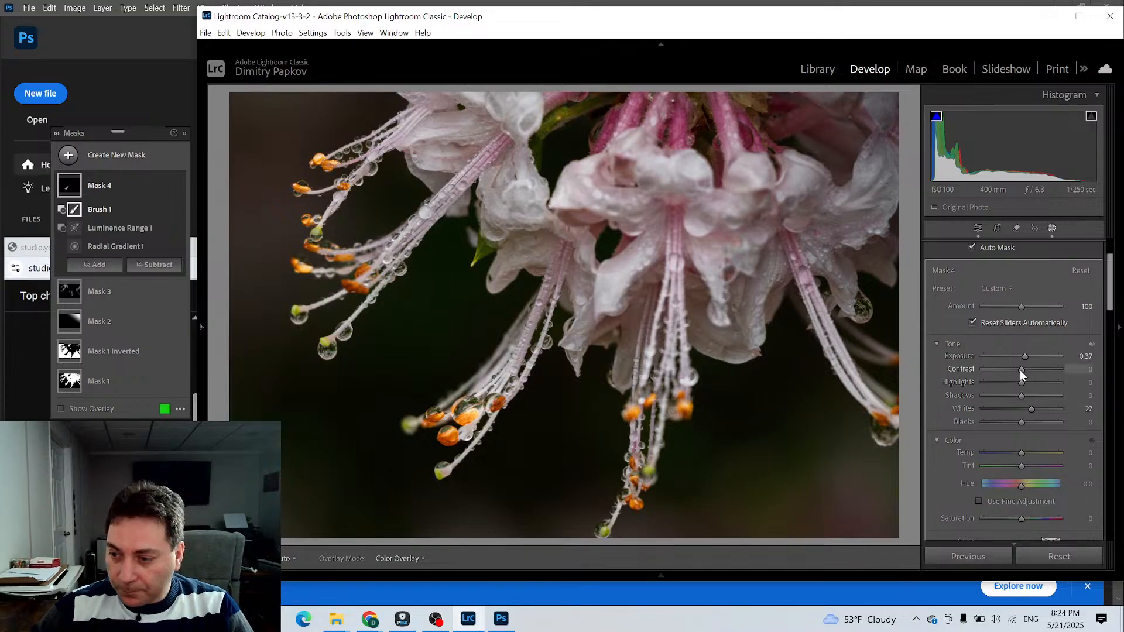
drag(1021, 370, 1029, 368)
drag(1022, 423, 1009, 396)
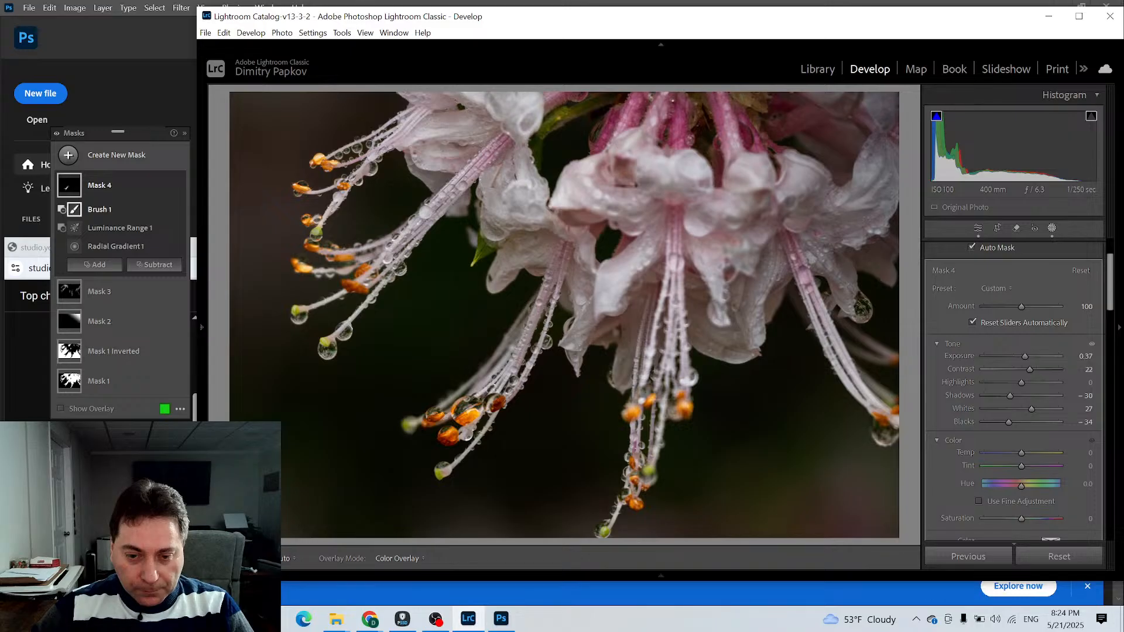
Duplicate Mask 4 and move the copy onto the orange-tipped stamen cluster above and to the left
right_click(70, 188)
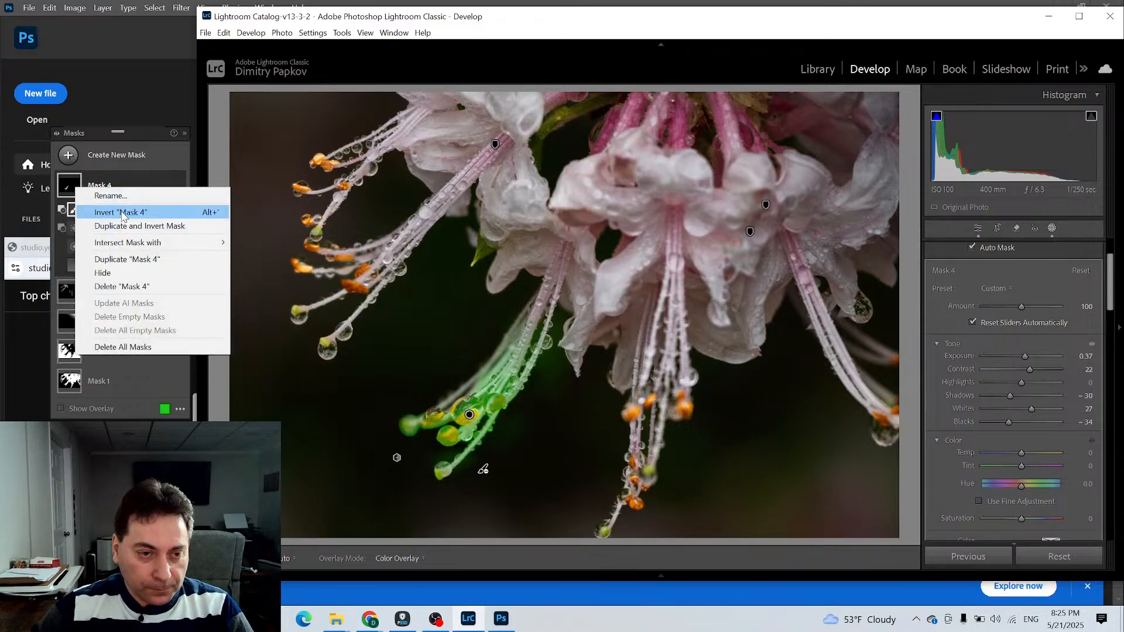
click(149, 261)
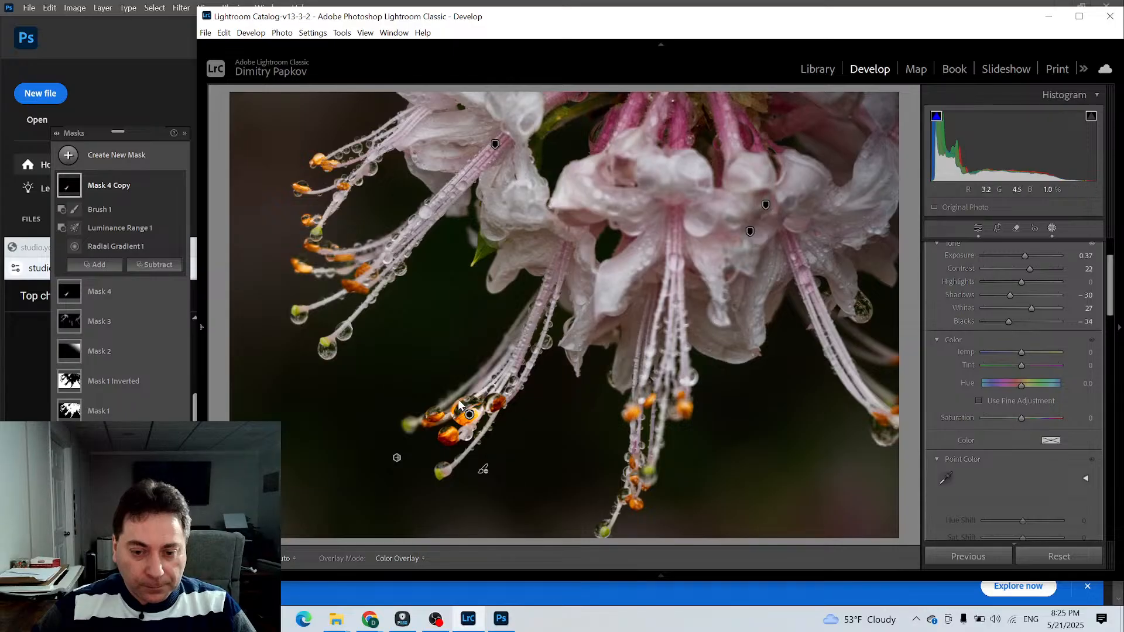
mouse_move(473, 419)
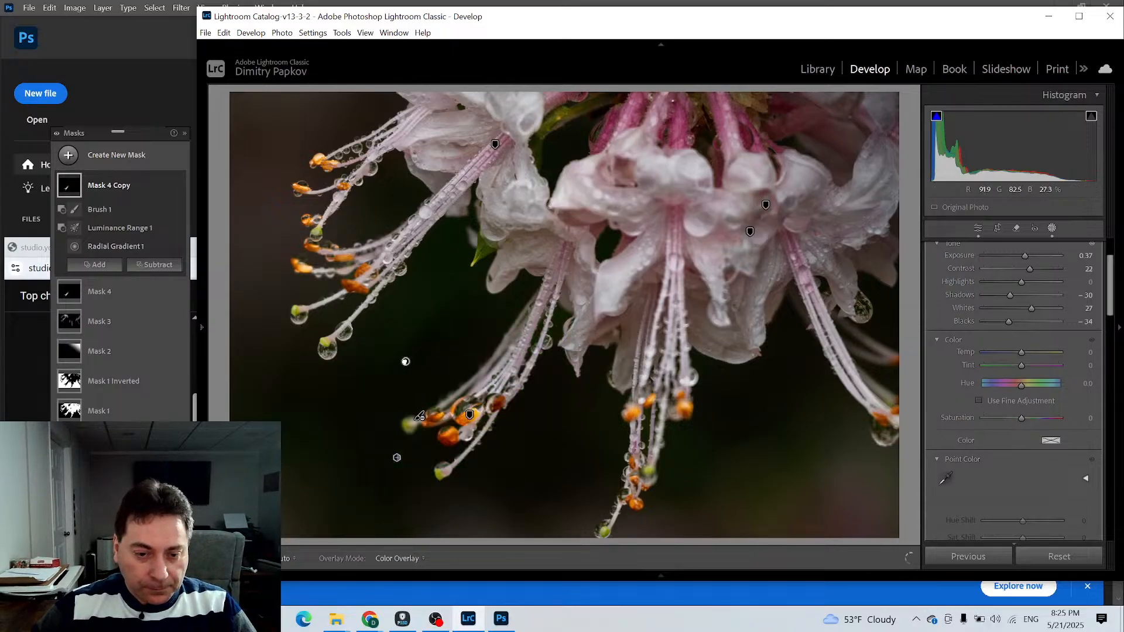
mouse_move(376, 324)
mouse_down()
mouse_move(349, 312)
mouse_move(358, 268)
mouse_move(333, 273)
mouse_move(350, 270)
mouse_up()
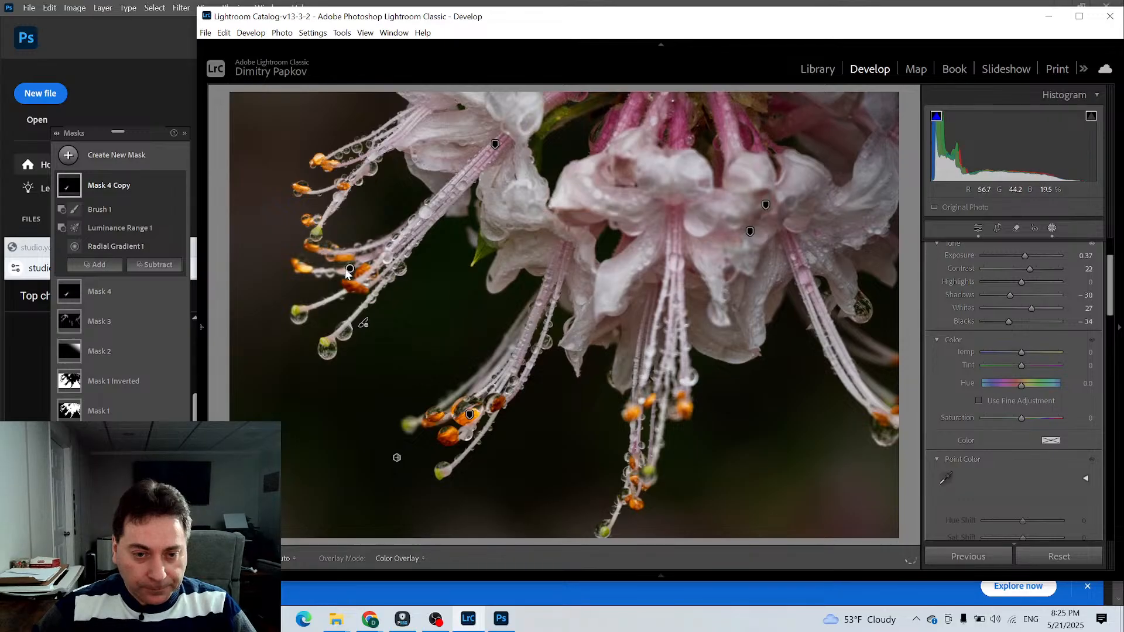
Enlarge the copied mask's radial gradient and shift it slightly down to cover the stamen cluster and its droplets
click(349, 270)
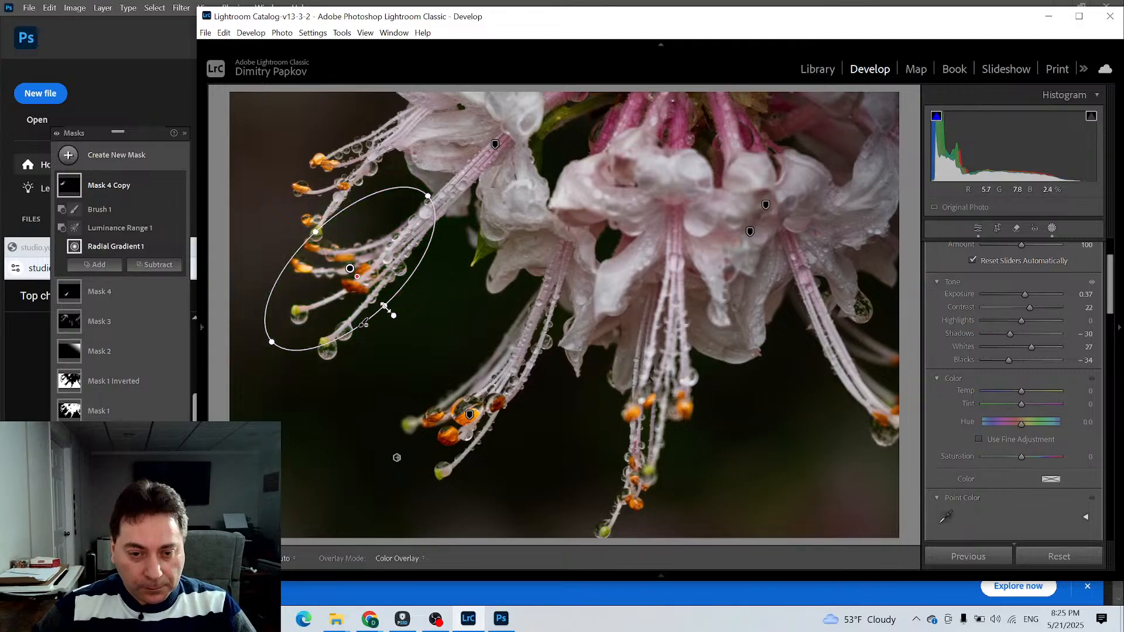
drag(384, 308, 390, 313)
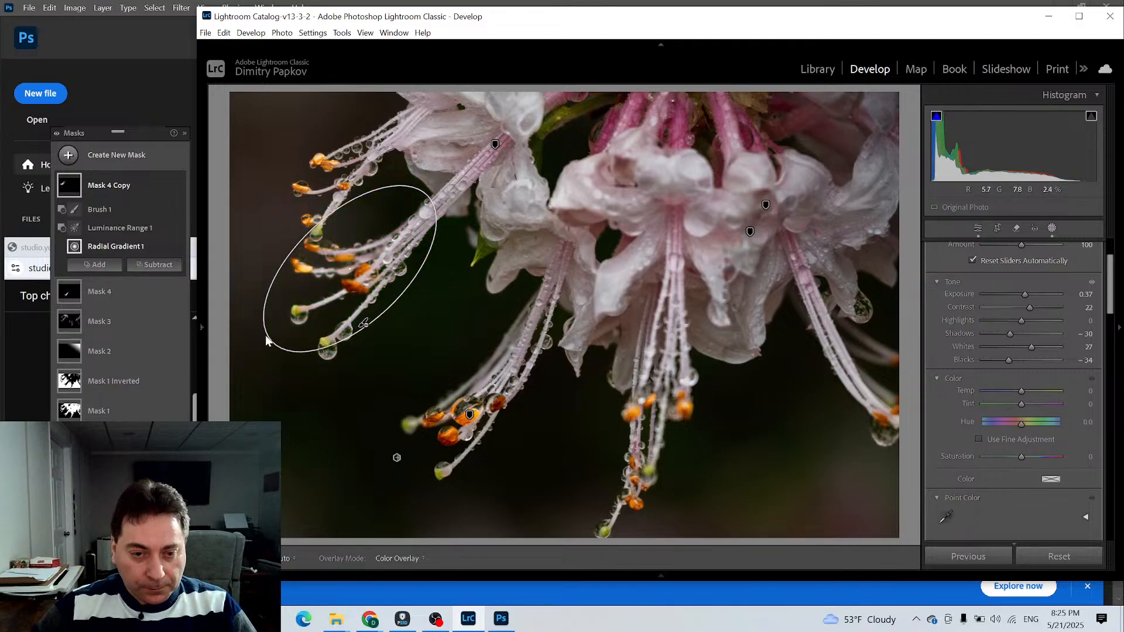
drag(265, 335, 264, 358)
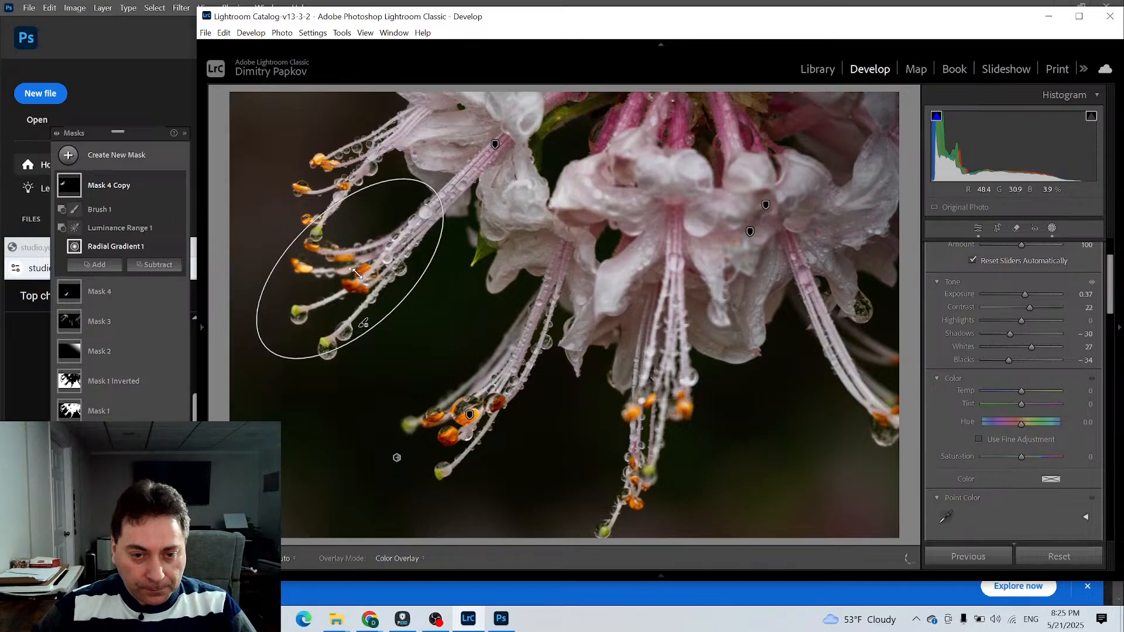
drag(357, 273, 353, 287)
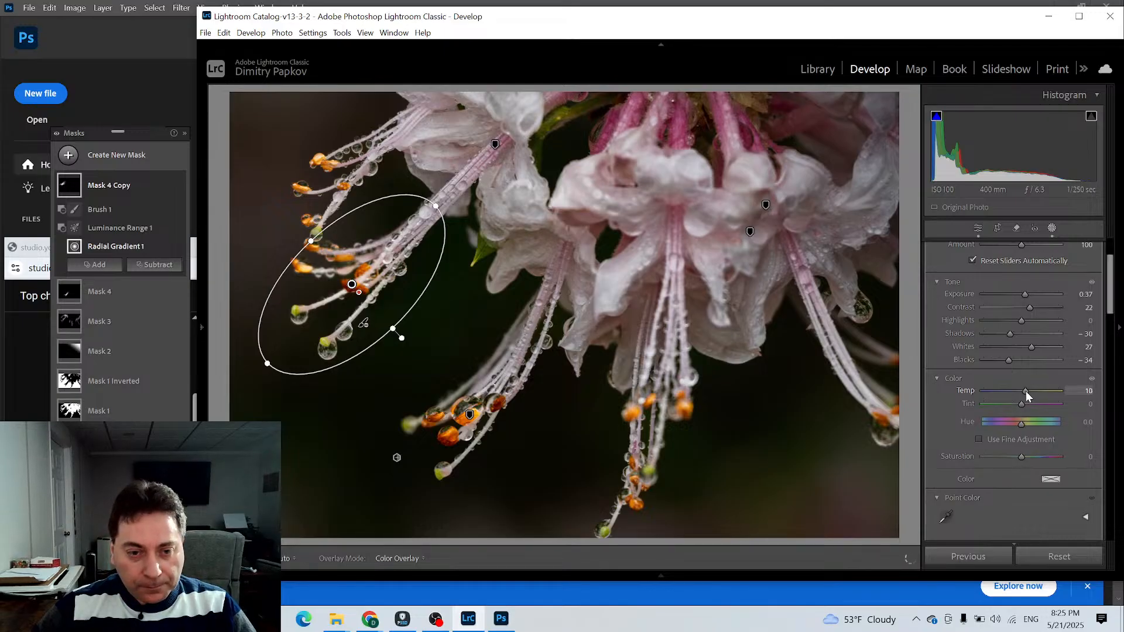
Warm both stamen masks by setting Temp to 10 on Mask 4 Copy and 13 on Mask 4
drag(1025, 391, 1024, 391)
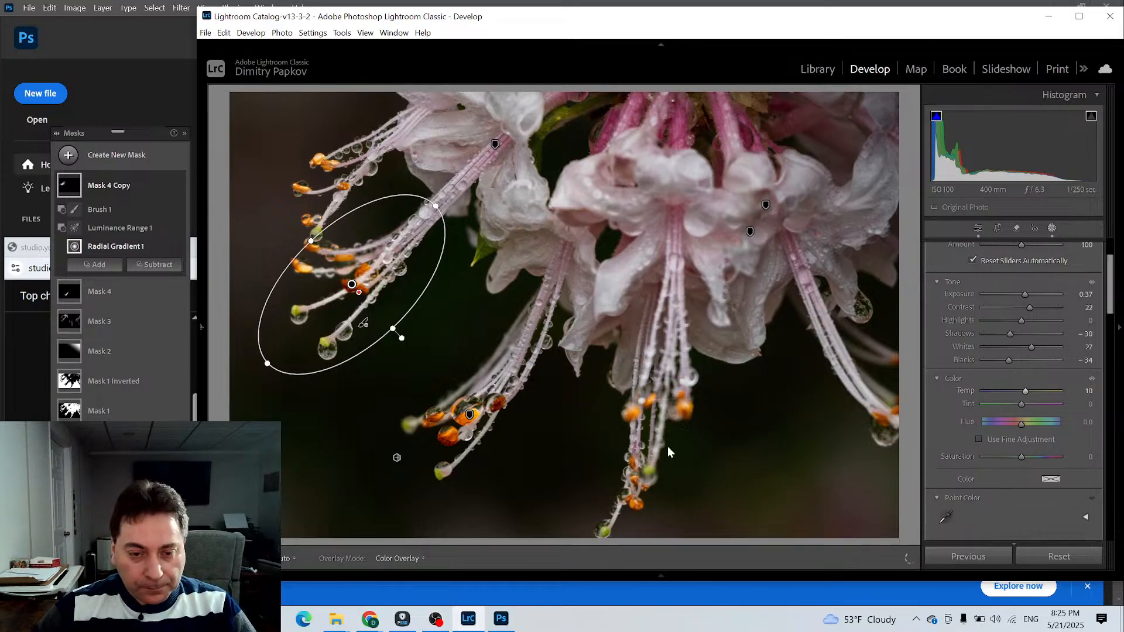
click(65, 298)
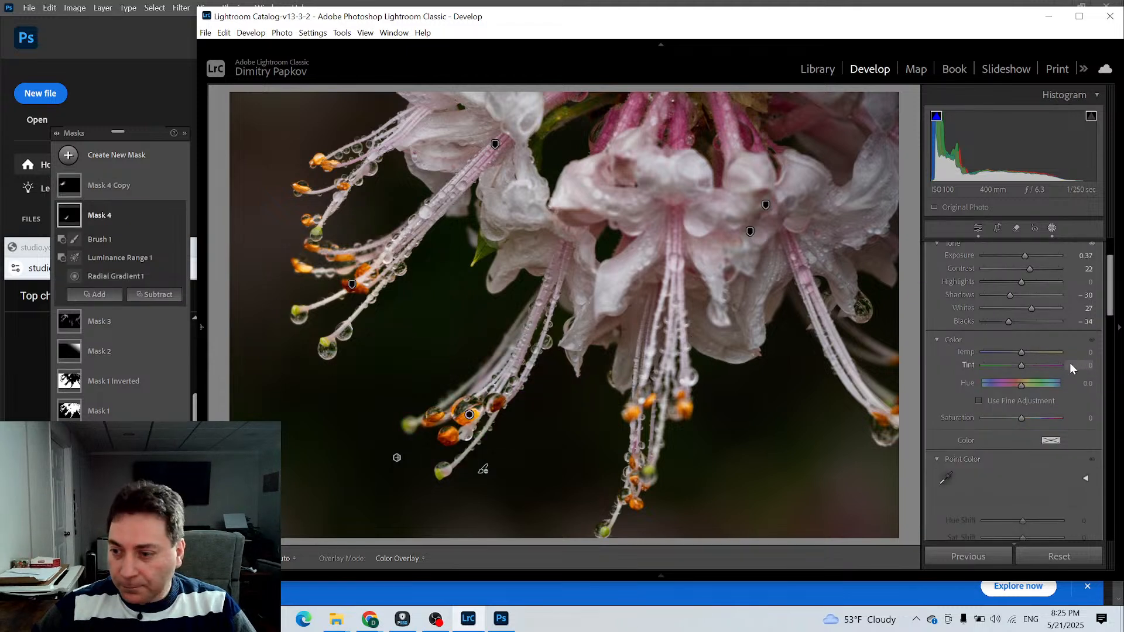
drag(1024, 352, 1028, 353)
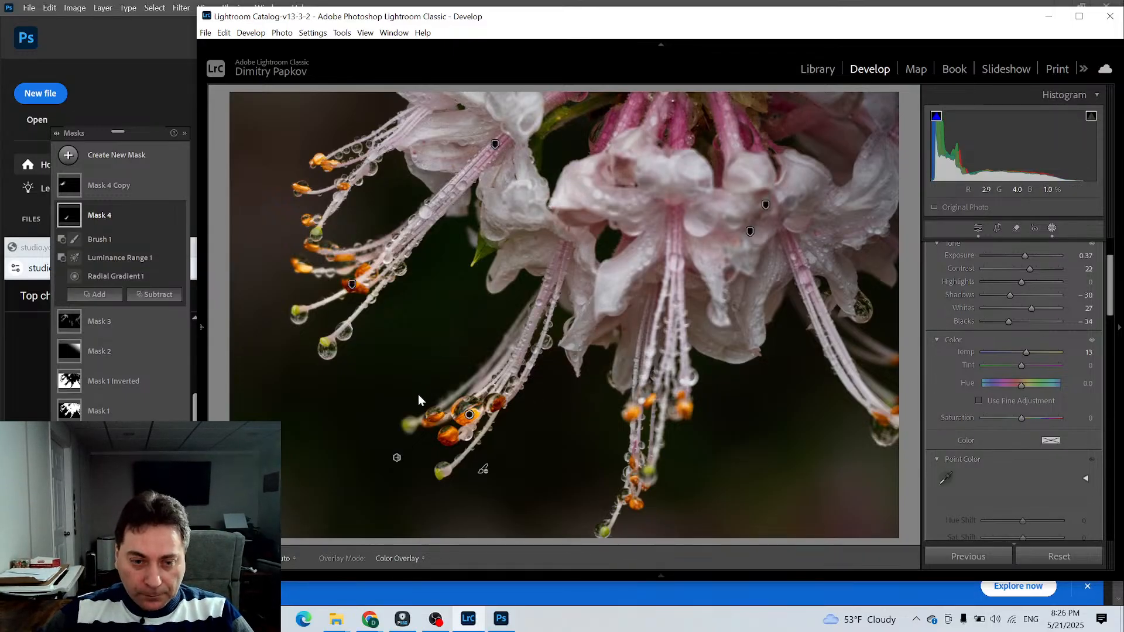
Duplicate Mask 4 Copy and move the new copy up onto the uppermost-left stamen tips
mouse_move(66, 185)
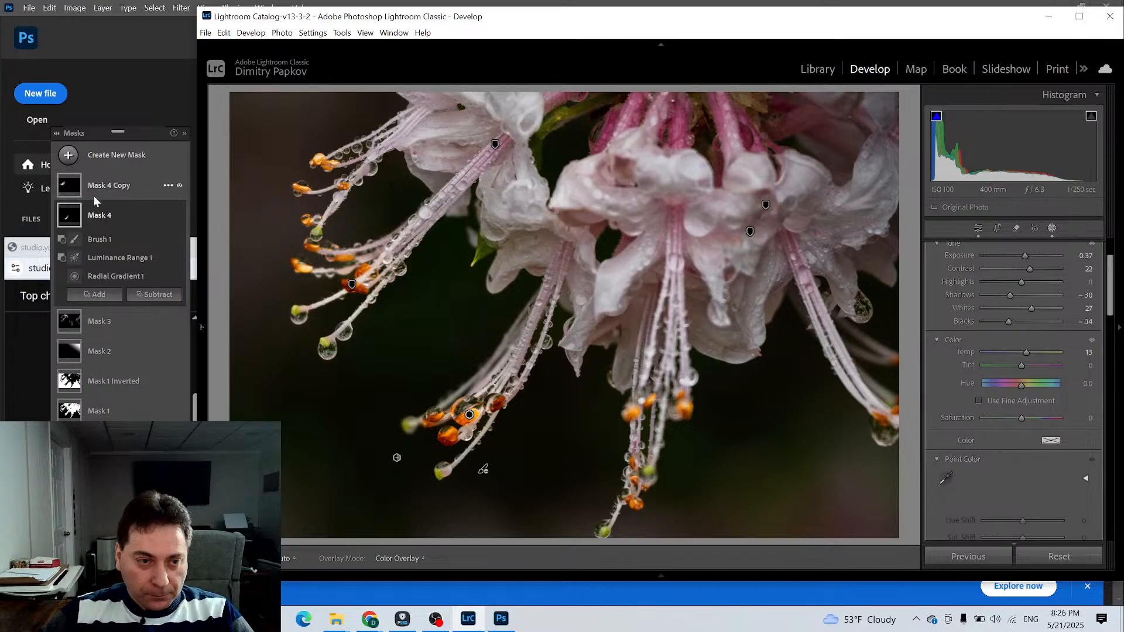
right_click(68, 188)
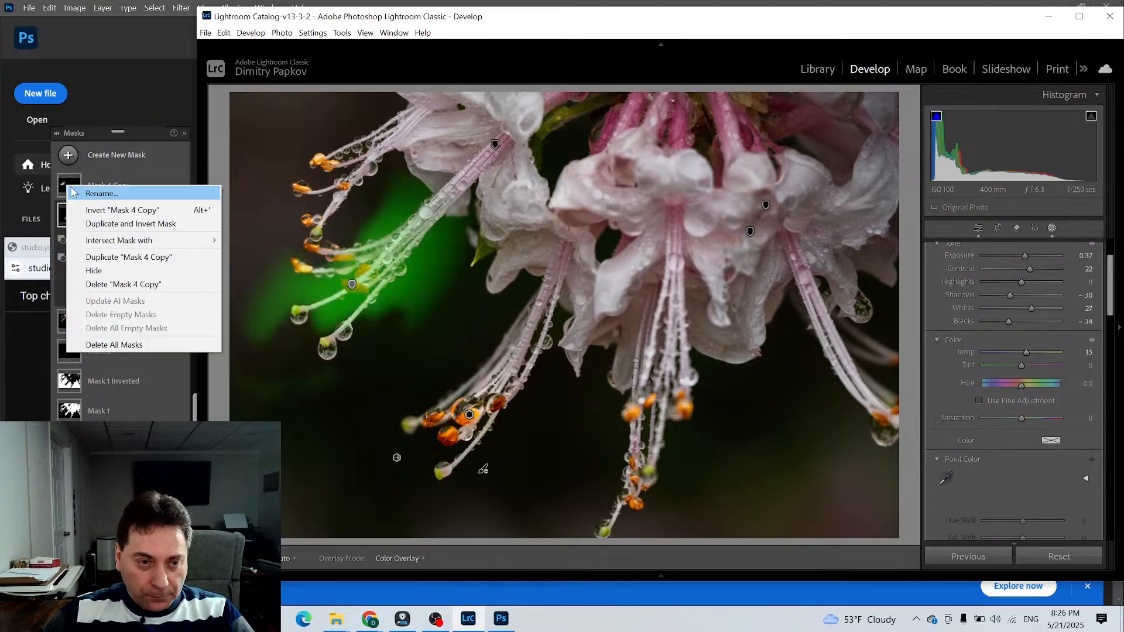
click(116, 258)
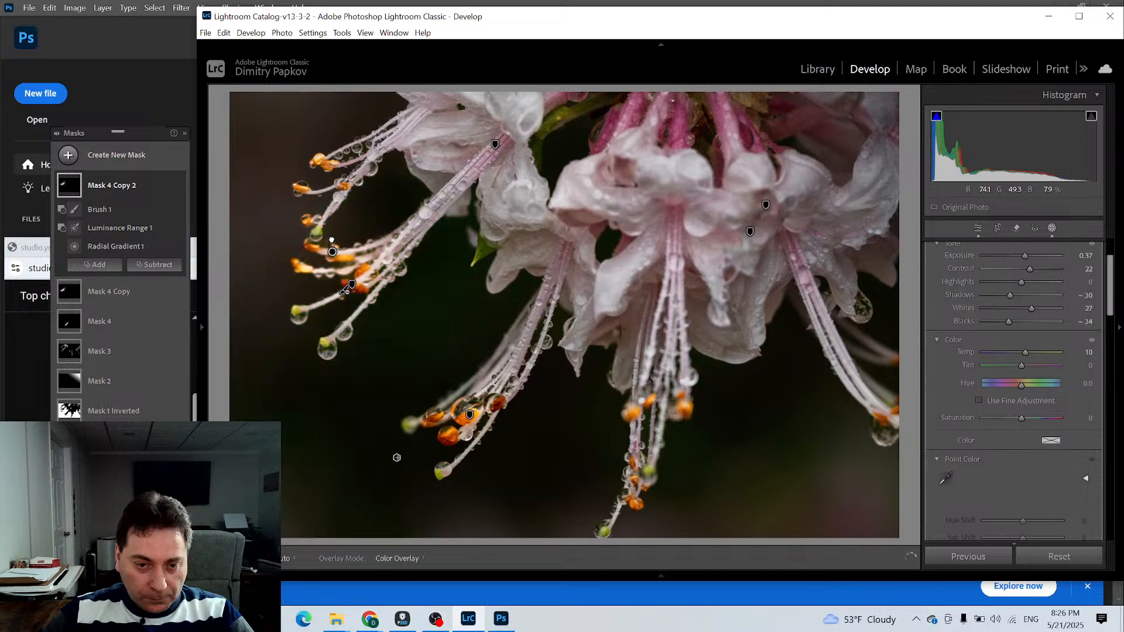
drag(342, 271, 333, 213)
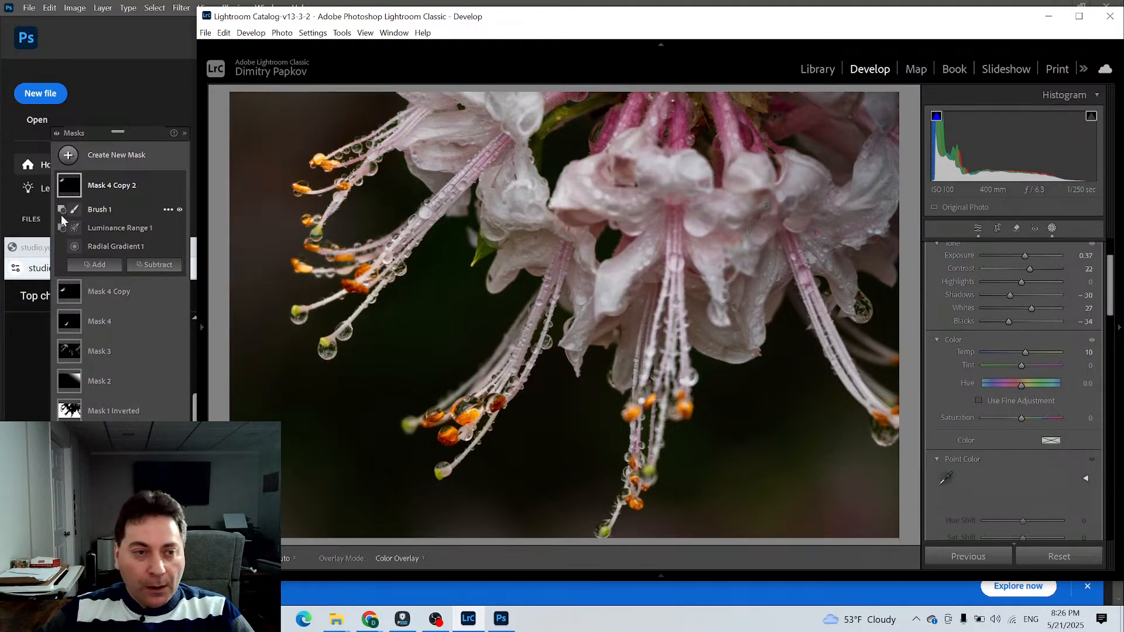
Create a brush mask with Exposure 0.74, Contrast 13, Whites 12 and Temp 13, and paint it over the upper-left petals
click(71, 166)
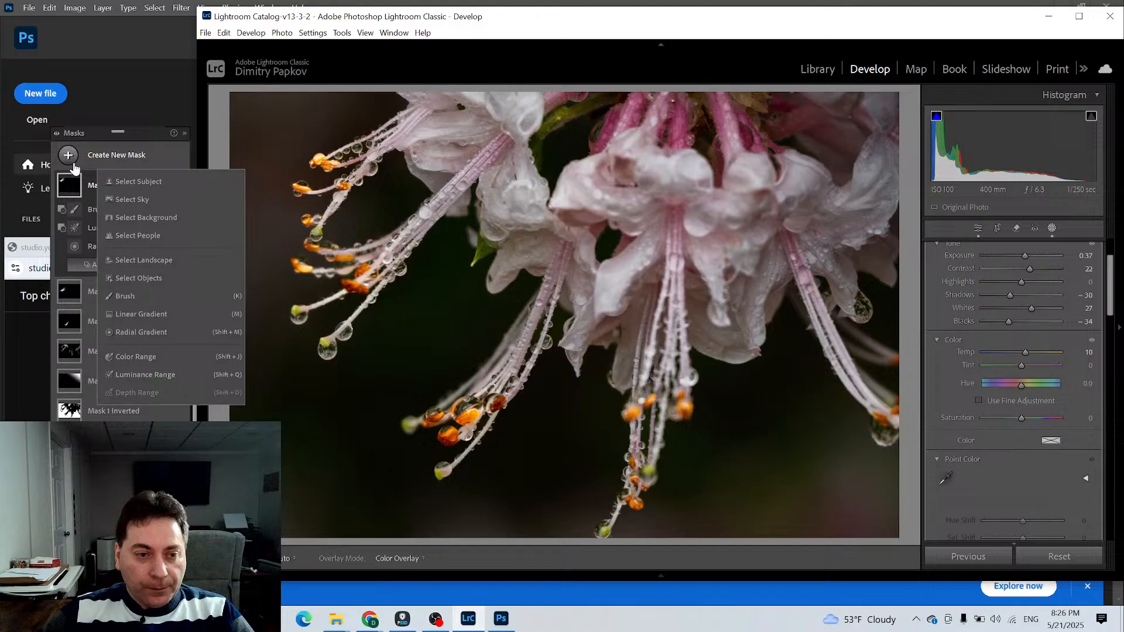
click(111, 301)
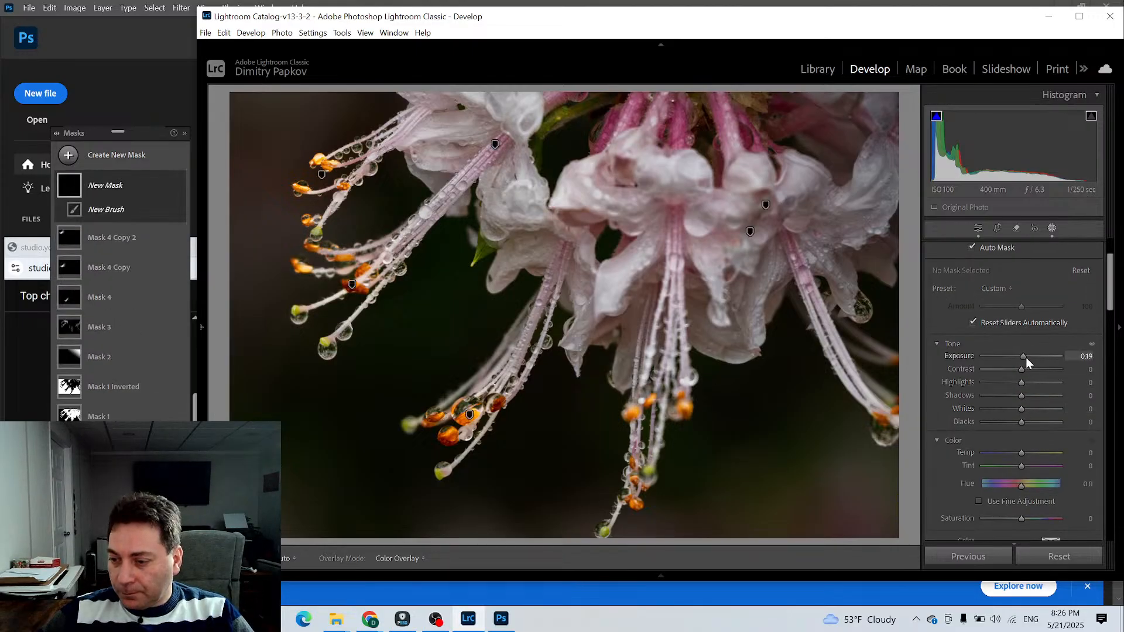
drag(1026, 358, 1029, 357)
drag(1022, 369, 1024, 372)
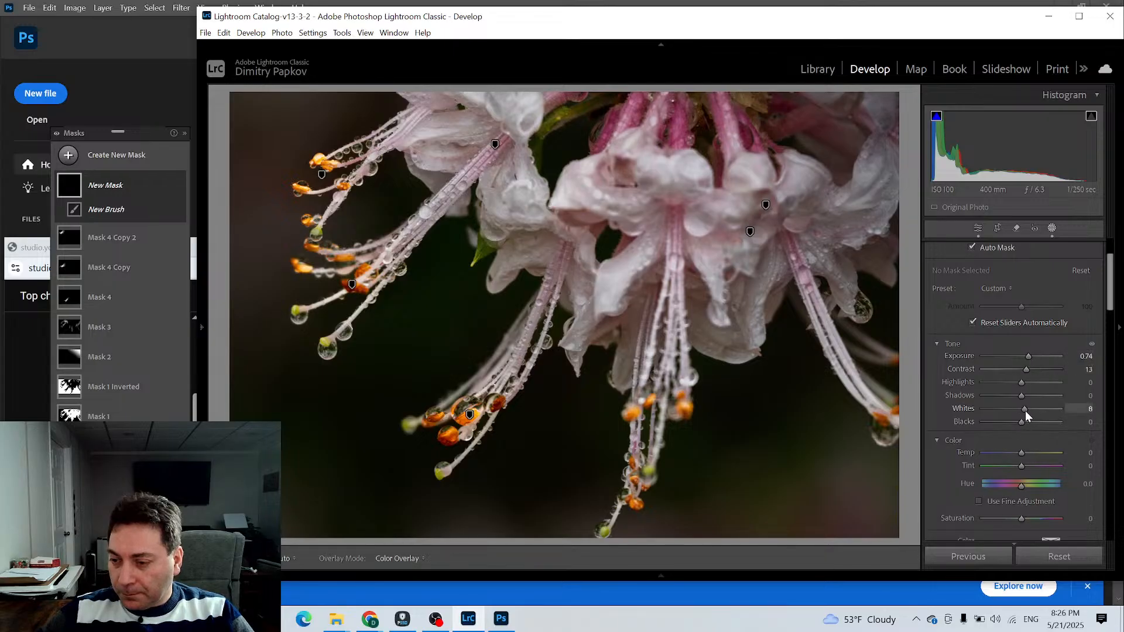
drag(1025, 410, 1028, 410)
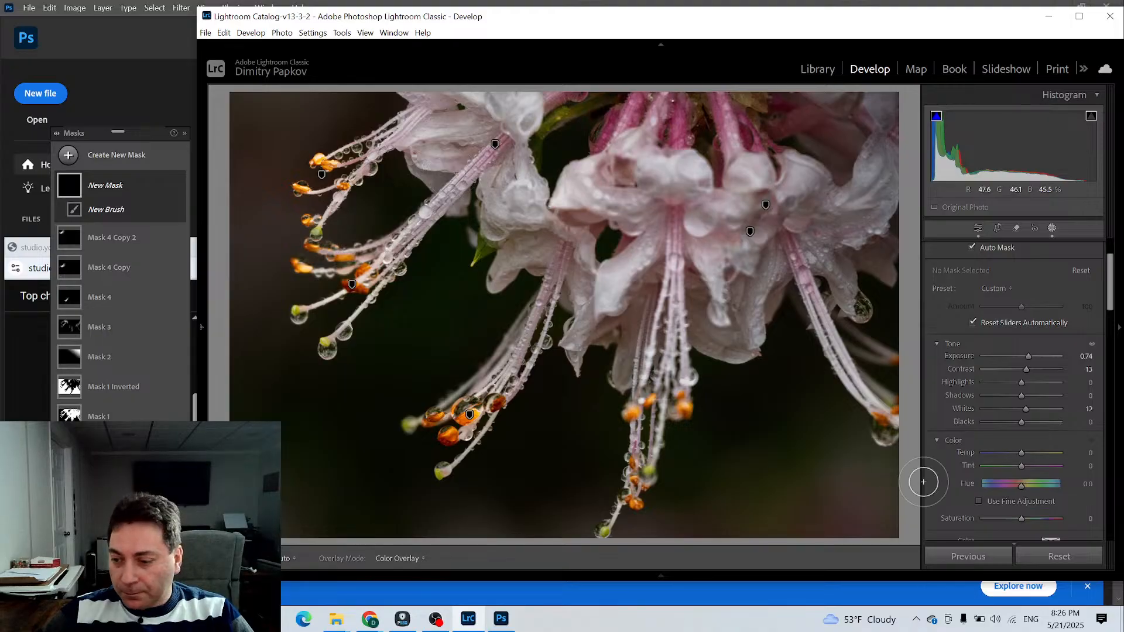
drag(1016, 456, 1025, 458)
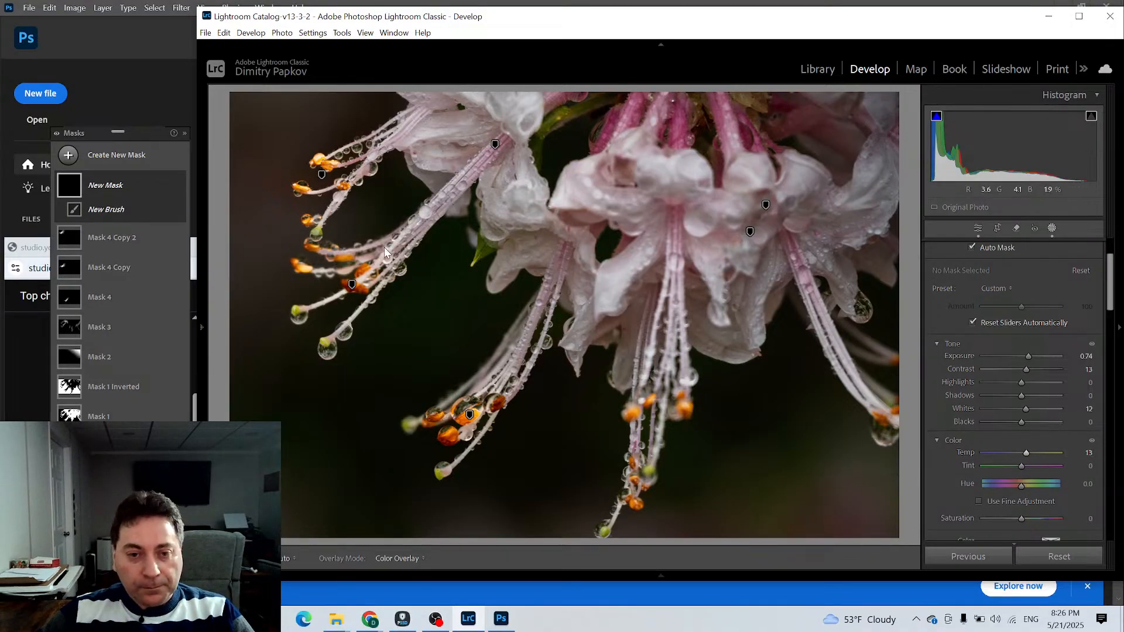
mouse_move(468, 129)
mouse_down()
mouse_move(403, 132)
mouse_move(444, 122)
mouse_move(412, 120)
mouse_up()
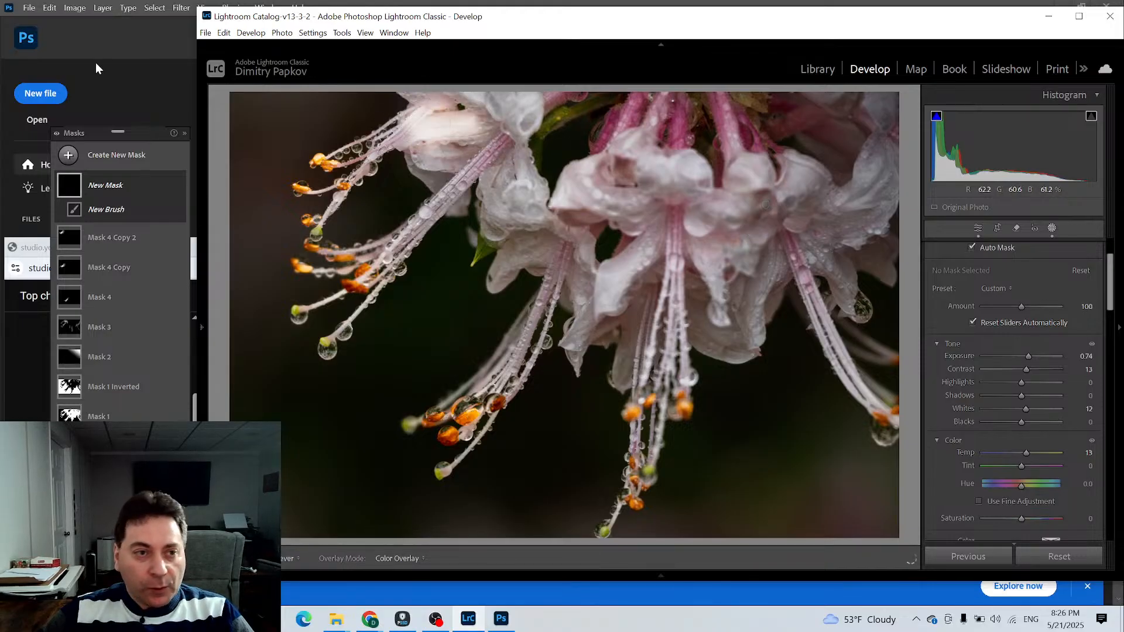
Undo the last brush stroke and start a new brush mask with Flow 26, Exposure 0.65, Contrast 17, Whites 13 and Temp 14
click(227, 36)
click(232, 52)
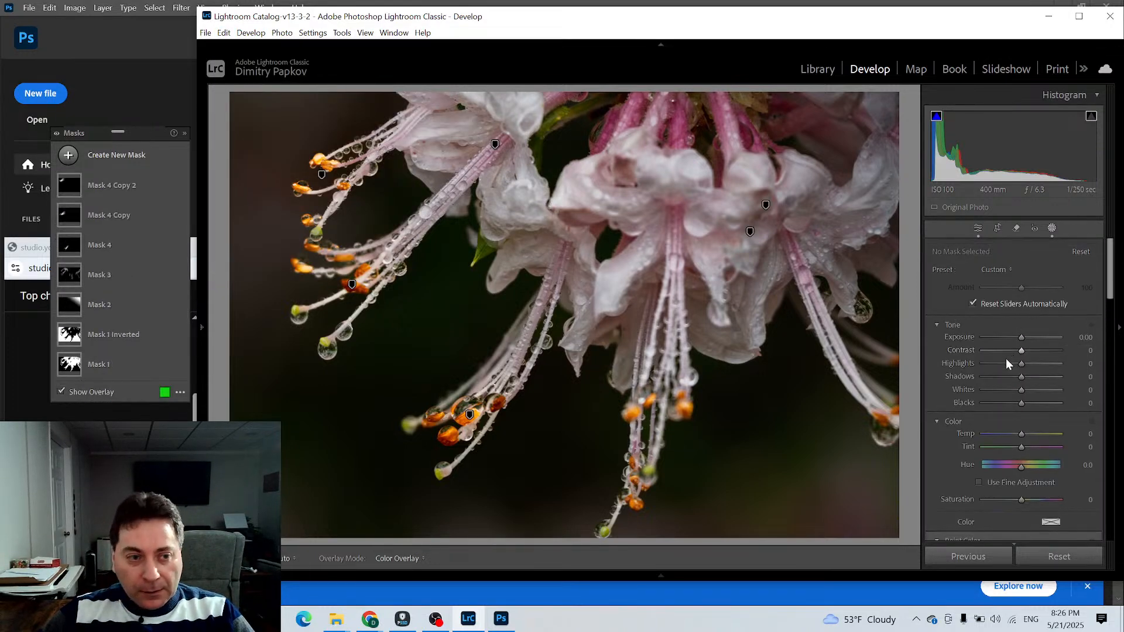
click(69, 156)
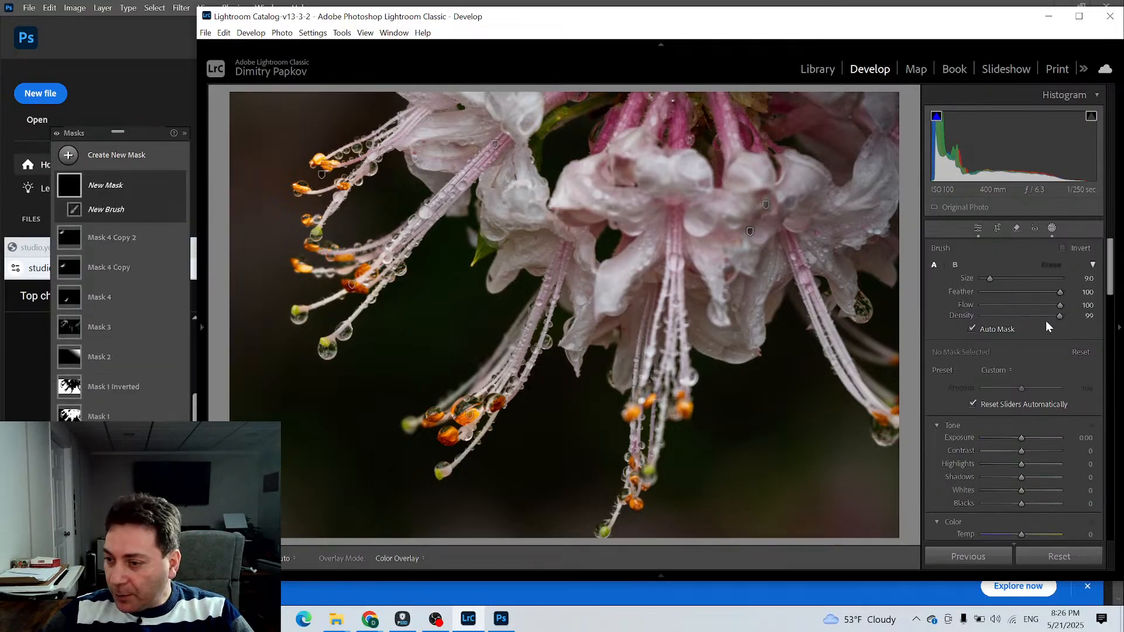
drag(1058, 304, 1002, 306)
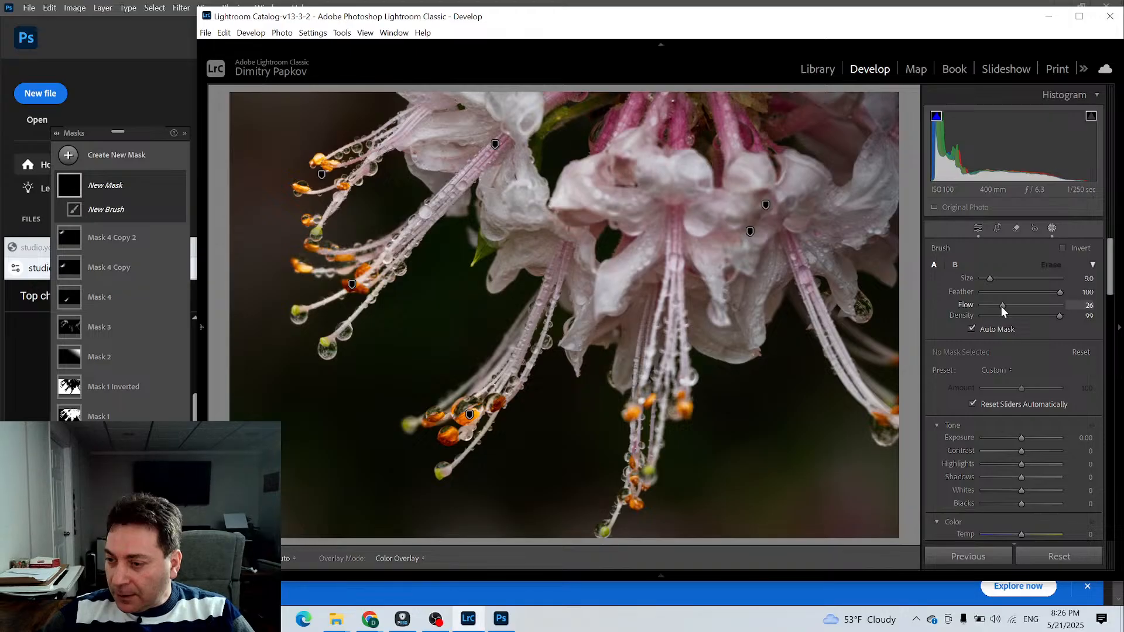
drag(1019, 436, 1027, 438)
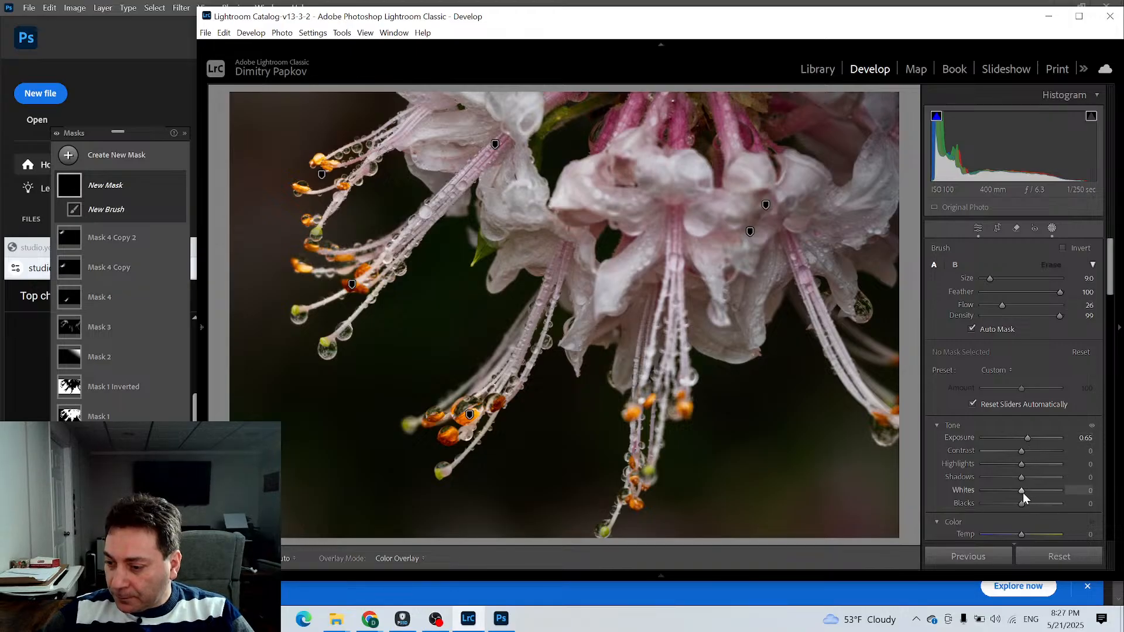
drag(1024, 493, 1027, 493)
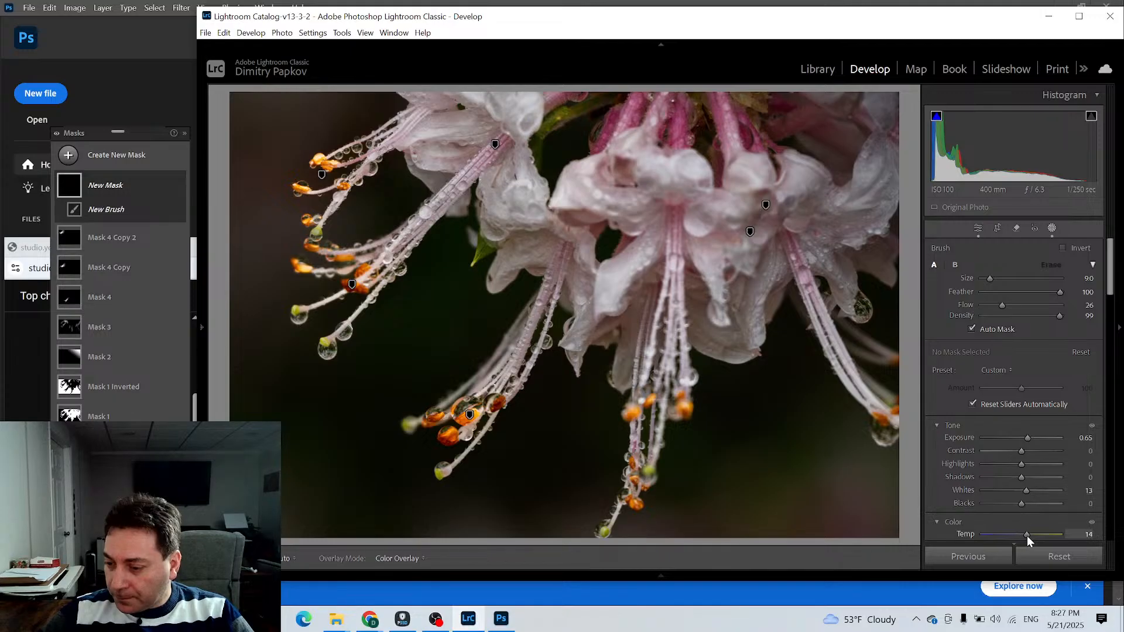
drag(1021, 451, 1028, 451)
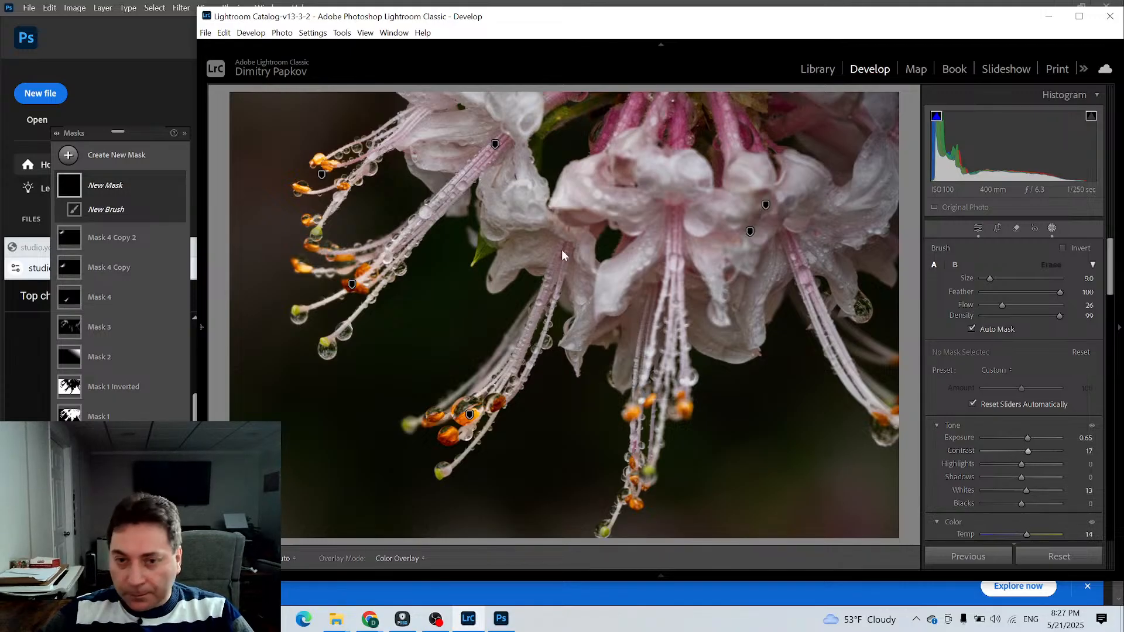
Paint the brightening brush mask over the upper-left petals and the stamens beside them with a size 9.0 brush
mouse_move(428, 130)
mouse_down()
mouse_move(449, 125)
mouse_move(415, 136)
mouse_move(465, 134)
mouse_move(433, 154)
mouse_move(430, 172)
mouse_move(457, 156)
mouse_up()
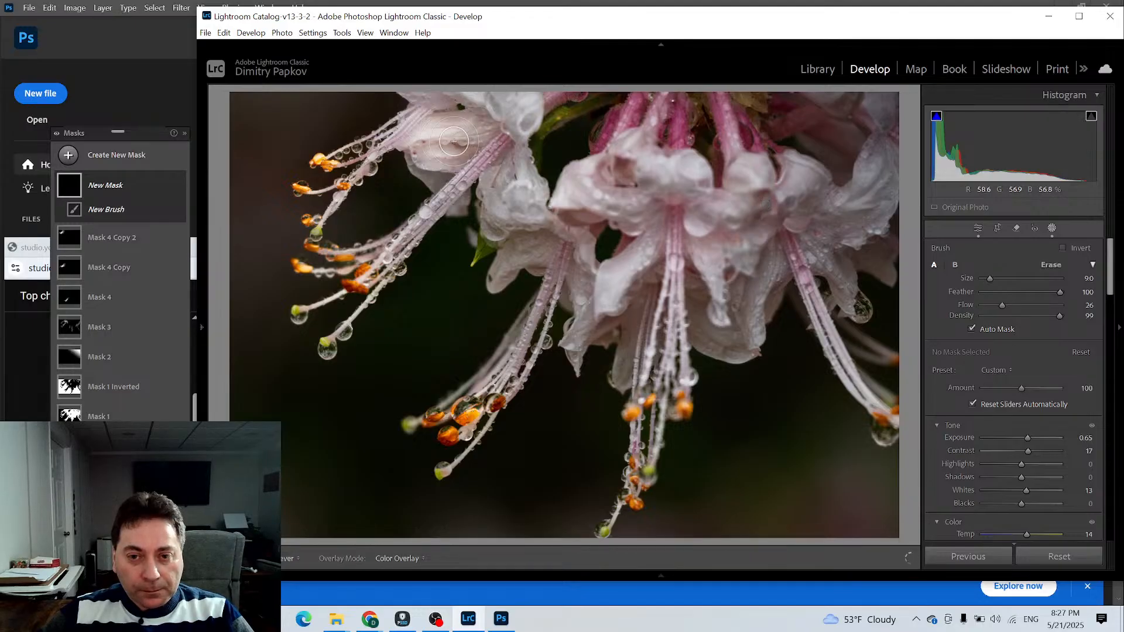
mouse_move(523, 200)
mouse_down()
mouse_move(560, 233)
mouse_move(531, 225)
mouse_up()
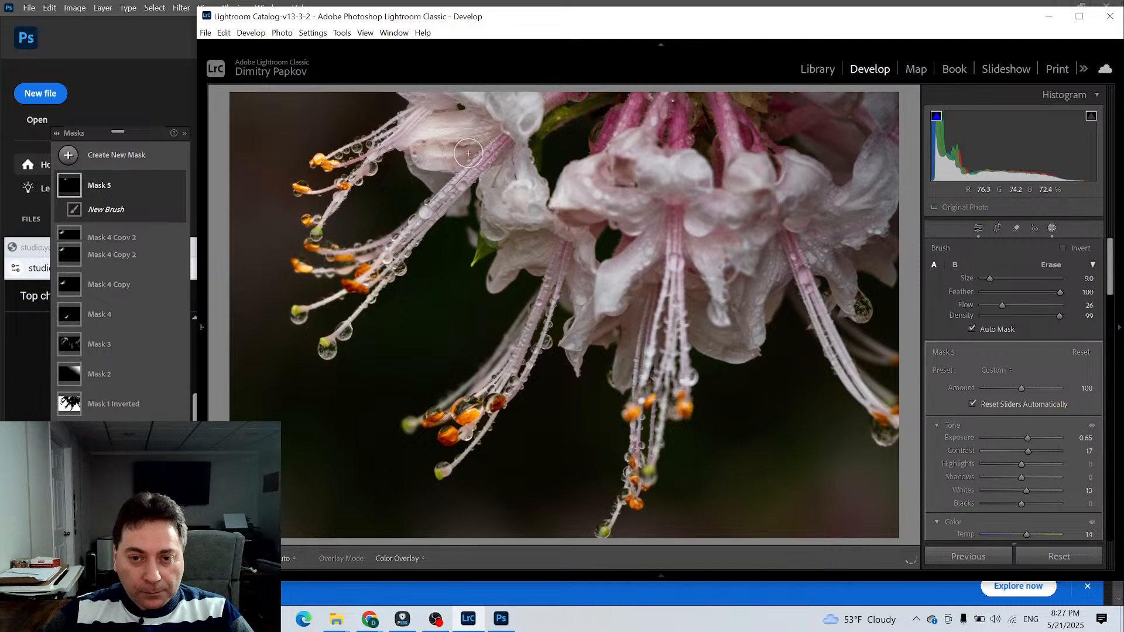
mouse_move(486, 150)
mouse_down()
mouse_move(448, 194)
mouse_move(490, 146)
mouse_move(480, 172)
mouse_move(458, 183)
mouse_move(471, 157)
mouse_up()
drag(383, 137, 402, 171)
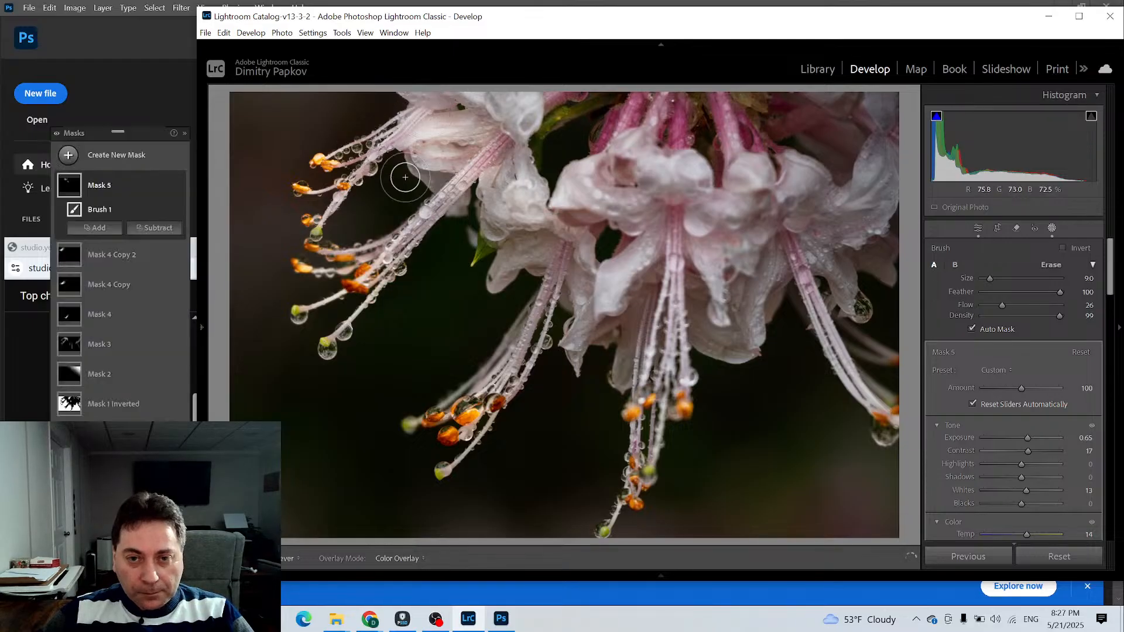
Paint Mask 5 over the lower-left stamen filaments, the central petals and the pink tubes above them, and reduce the brush size to 6.0
mouse_move(561, 257)
mouse_down()
mouse_move(538, 292)
mouse_move(554, 292)
mouse_move(550, 281)
mouse_move(525, 355)
mouse_move(545, 315)
mouse_move(506, 363)
mouse_move(538, 297)
mouse_up()
mouse_move(655, 251)
mouse_down()
mouse_move(650, 399)
mouse_move(610, 515)
mouse_move(644, 480)
mouse_move(650, 376)
mouse_move(652, 416)
mouse_move(676, 351)
mouse_up()
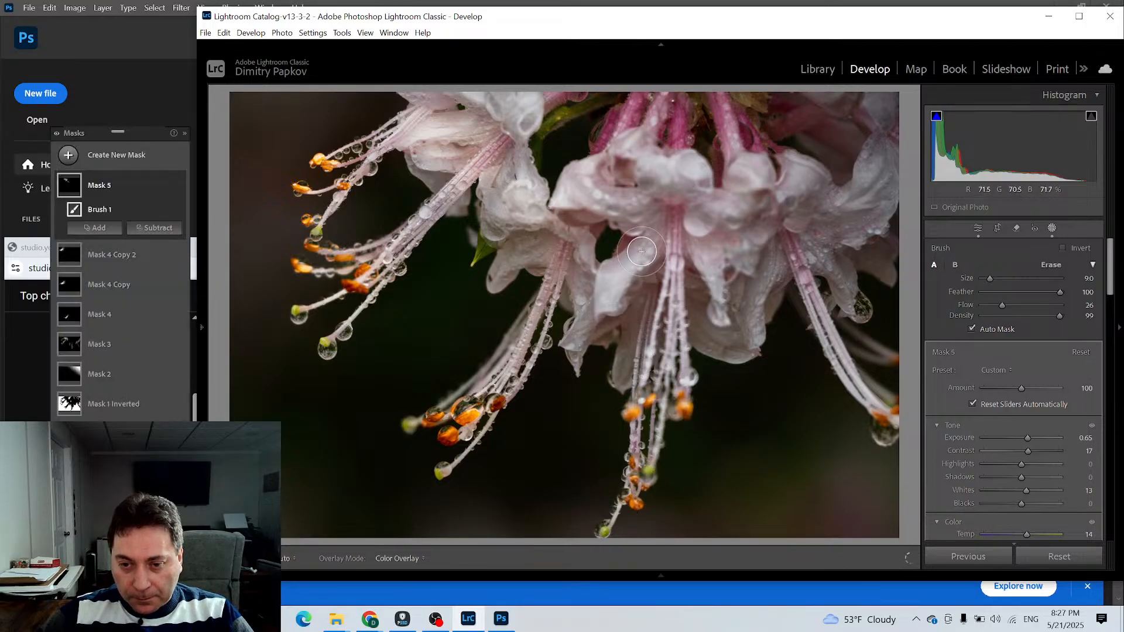
mouse_move(637, 280)
mouse_down()
mouse_move(634, 253)
mouse_move(600, 297)
mouse_move(626, 254)
mouse_move(612, 257)
mouse_up()
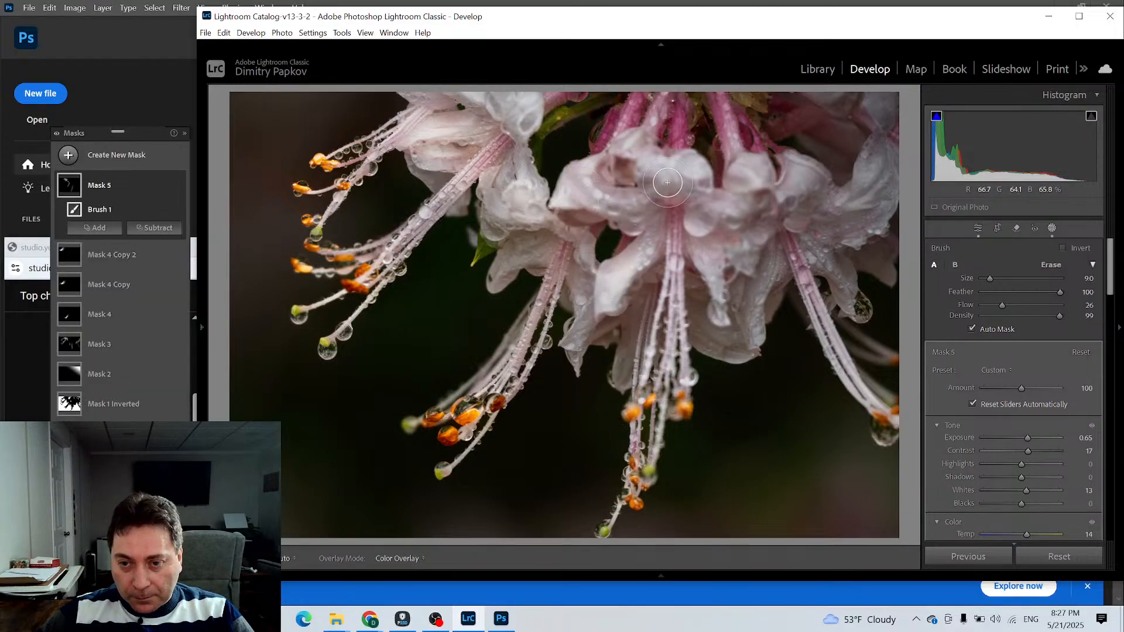
mouse_move(654, 188)
mouse_down()
mouse_move(679, 172)
mouse_move(666, 167)
mouse_move(673, 177)
mouse_move(771, 172)
mouse_move(729, 181)
mouse_move(750, 184)
mouse_move(717, 101)
mouse_move(734, 170)
mouse_move(735, 99)
mouse_move(745, 136)
mouse_move(729, 161)
mouse_move(658, 100)
mouse_up()
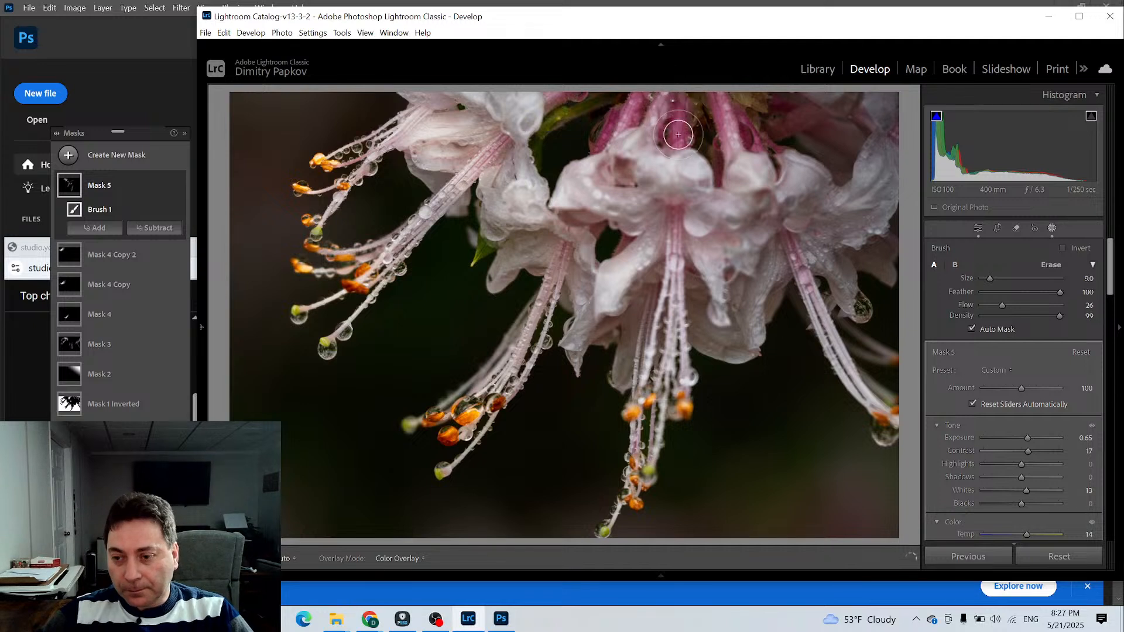
scroll(761, 248, down, 1)
scroll(764, 316, down, 2)
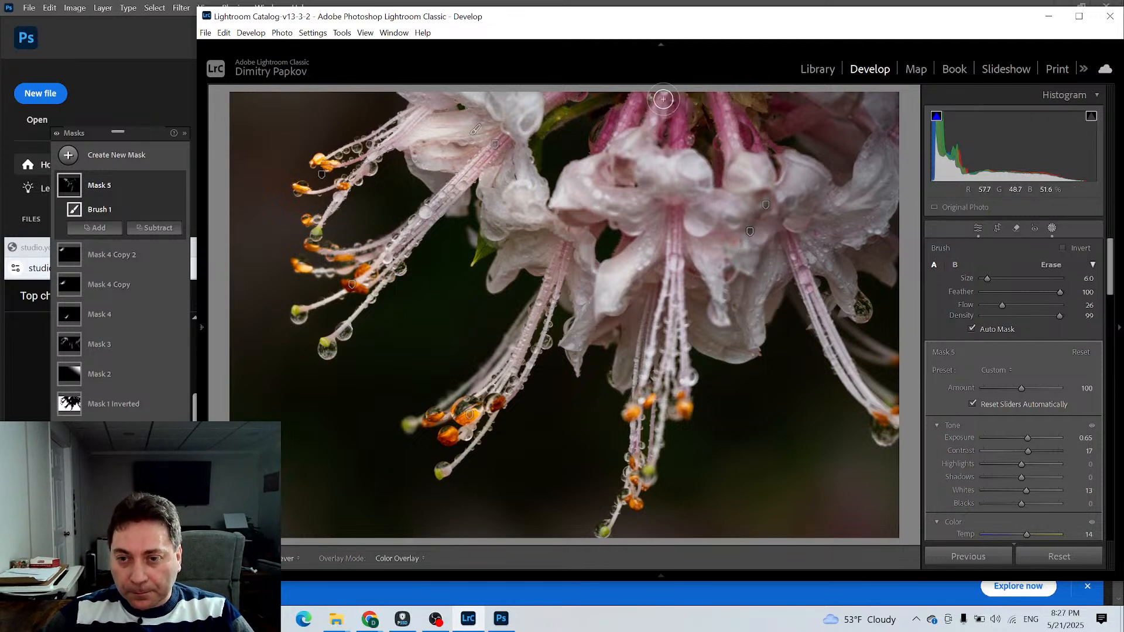
key(h)
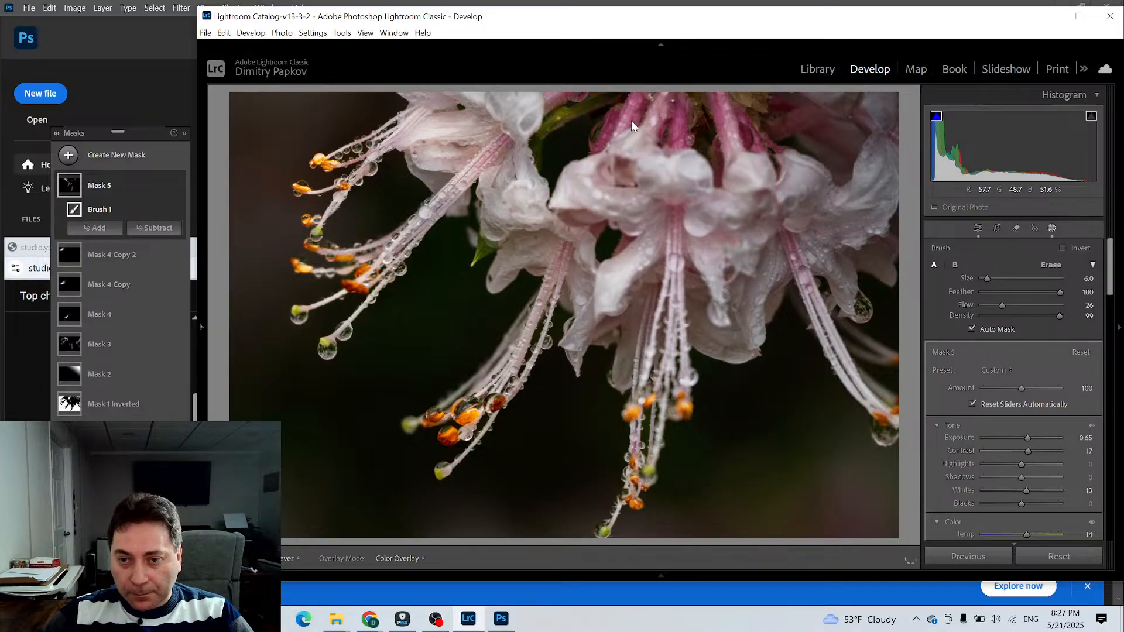
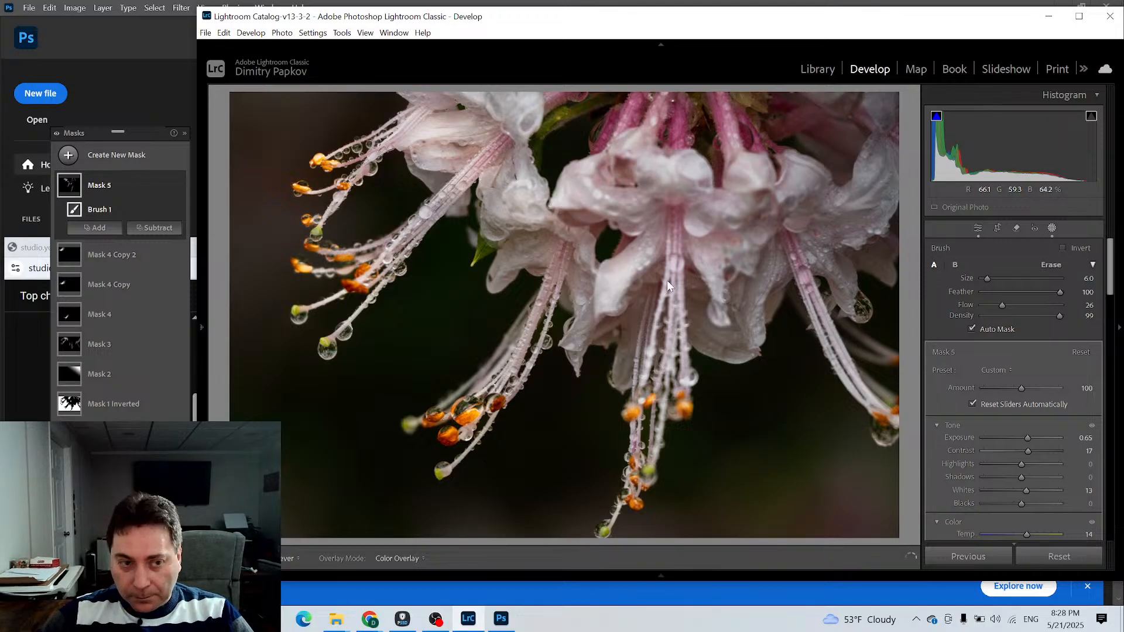
Enlarge the brush to size 9.0 and extend Mask 5 over the lower-right and far-right petals
key(h)
scroll(801, 332, up, 3)
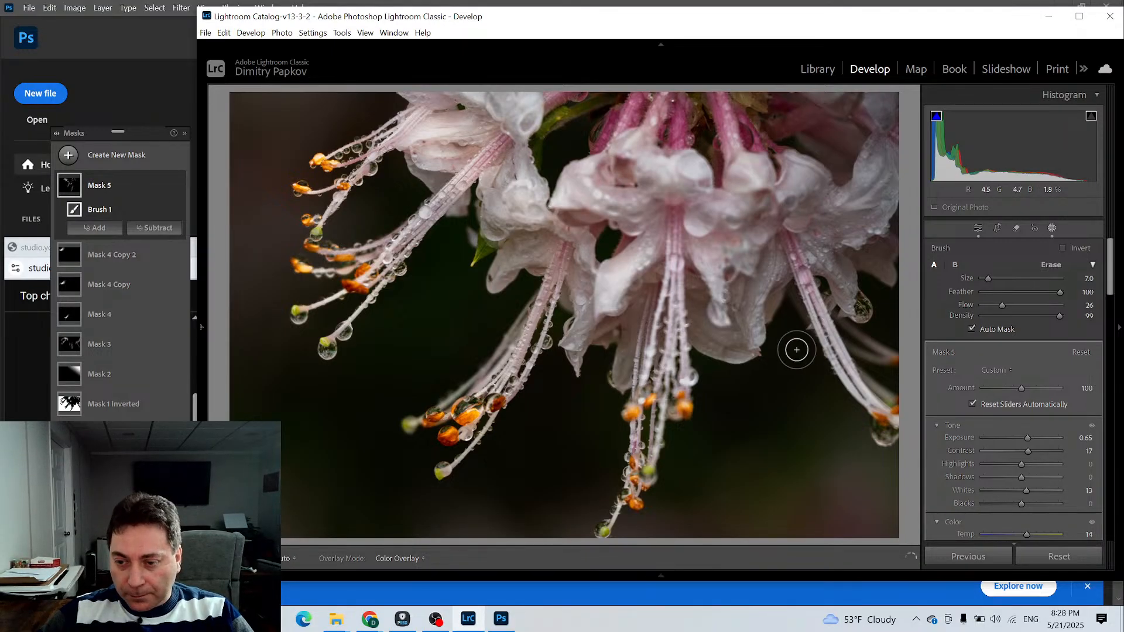
mouse_move(787, 247)
mouse_down()
mouse_move(871, 398)
mouse_move(828, 346)
mouse_move(880, 411)
mouse_move(819, 290)
mouse_move(838, 352)
mouse_move(750, 264)
mouse_move(768, 254)
mouse_move(749, 330)
mouse_move(752, 238)
mouse_move(761, 323)
mouse_move(776, 250)
mouse_move(762, 339)
mouse_move(770, 270)
mouse_move(741, 333)
mouse_move(761, 298)
mouse_move(755, 356)
mouse_up()
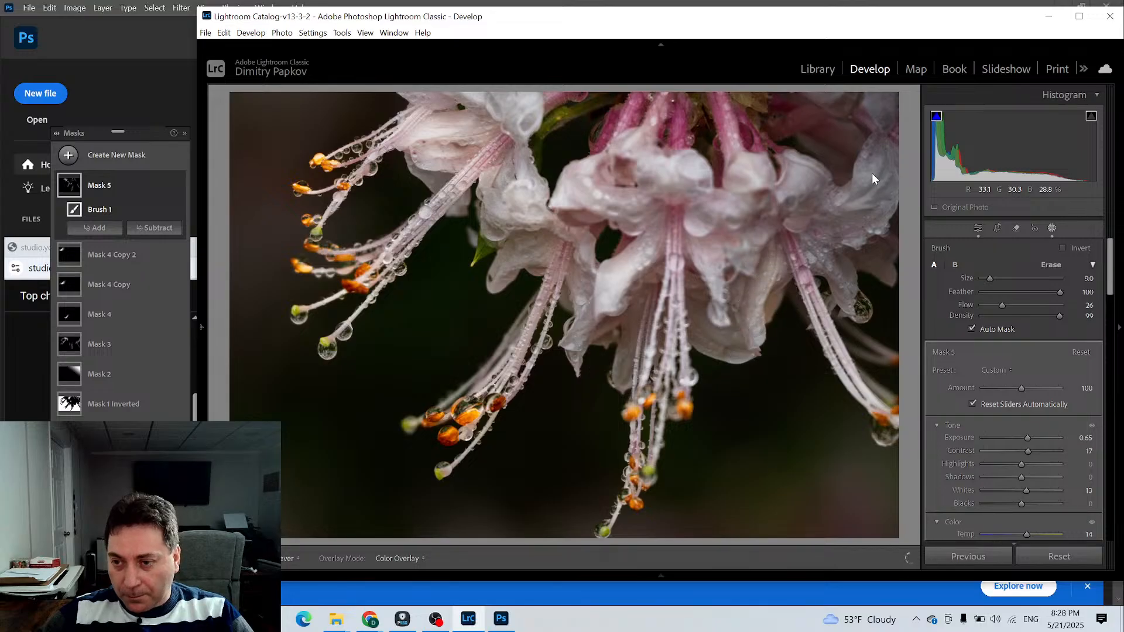
mouse_move(872, 173)
mouse_down()
mouse_move(842, 211)
mouse_move(891, 164)
mouse_move(863, 160)
mouse_move(818, 189)
mouse_move(831, 218)
mouse_move(867, 220)
mouse_move(873, 209)
mouse_move(830, 210)
mouse_move(837, 283)
mouse_up()
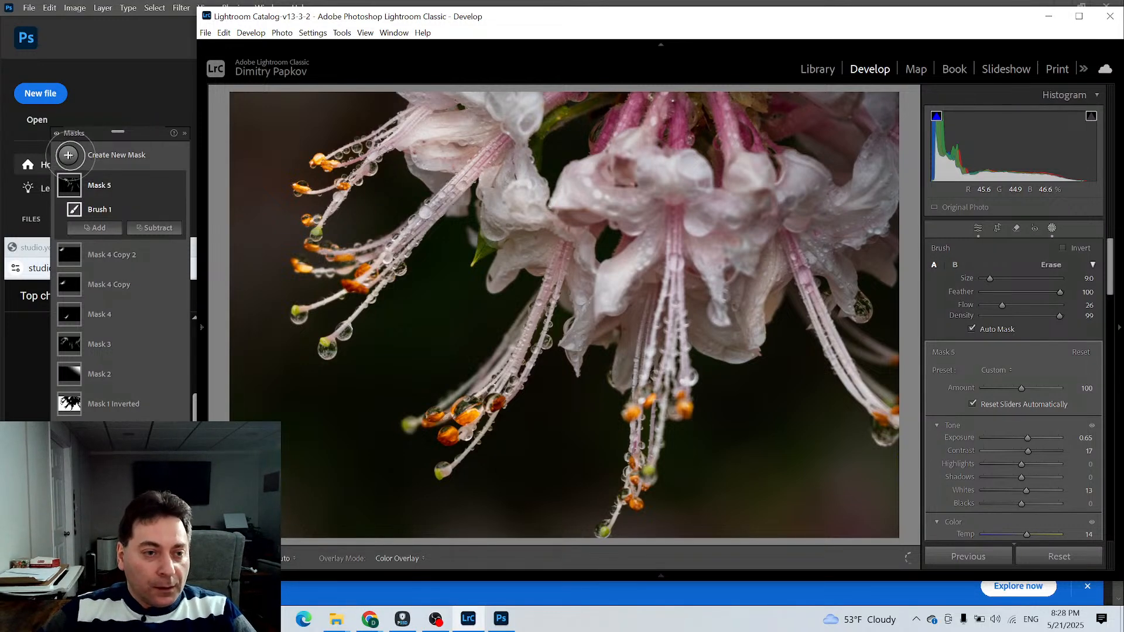
Create a darkening brush mask with Exposure -0.51, Blacks -14 and Temp -19
click(69, 156)
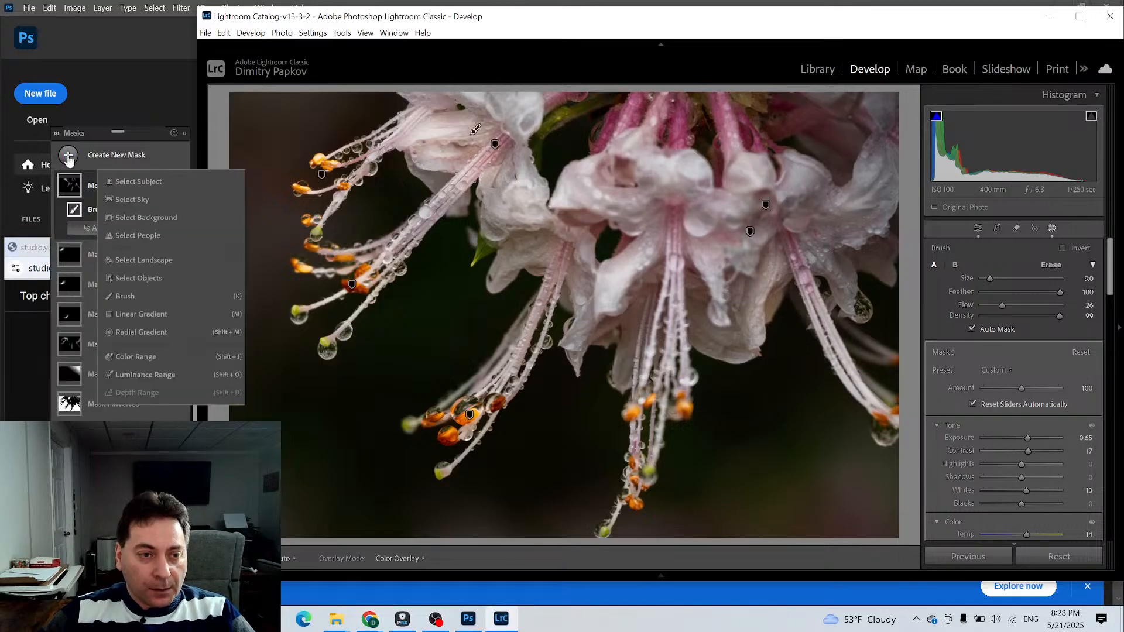
click(126, 297)
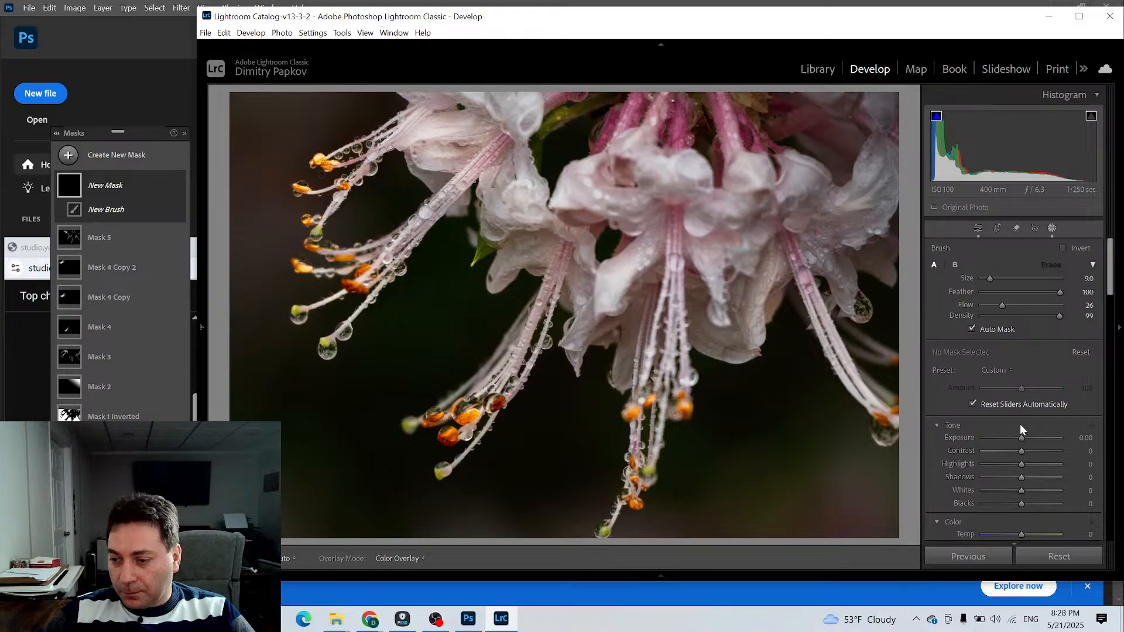
drag(1021, 437, 1015, 437)
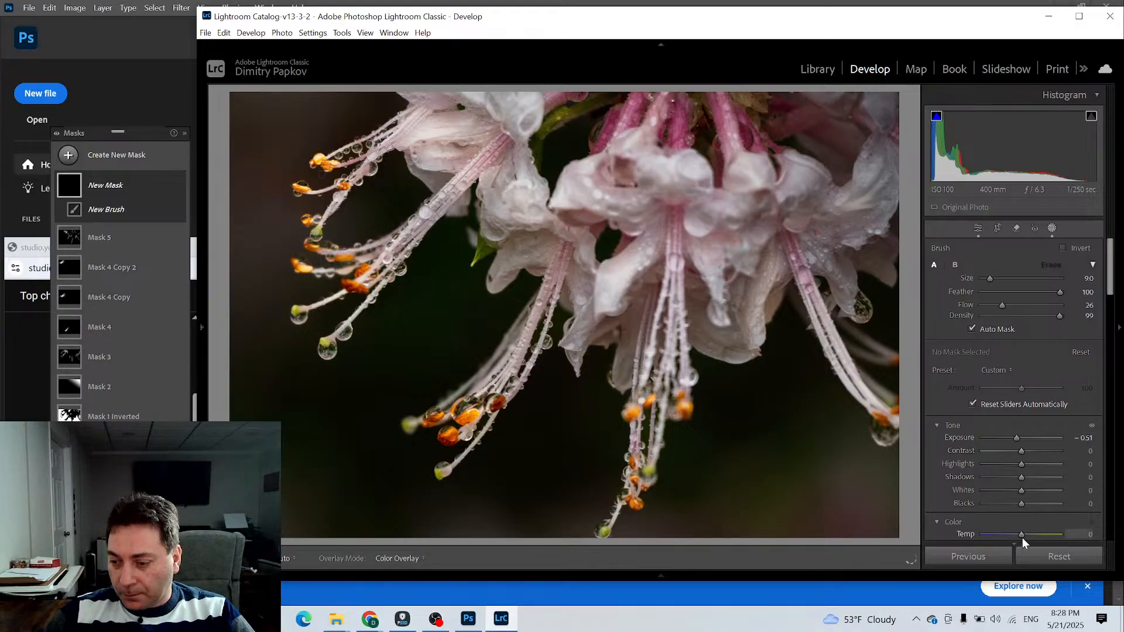
drag(1023, 538, 1017, 505)
Paint the darkening mask with a size 7.0 brush near the green leaf tip, along the upper-left petals and around the green stem
scroll(521, 271, down, 2)
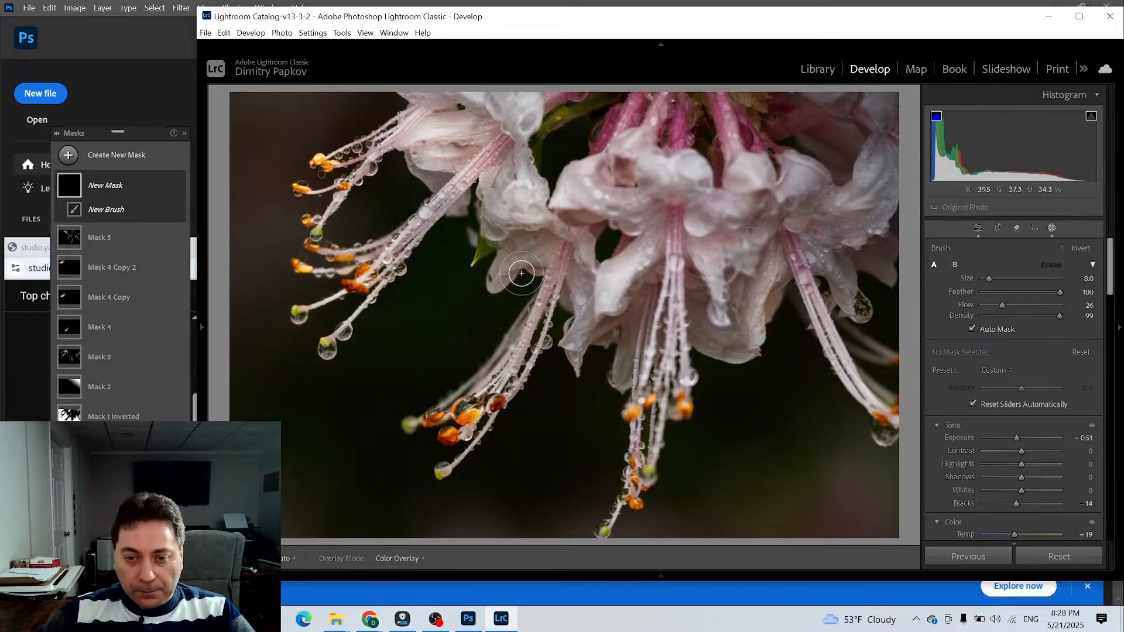
key(h)
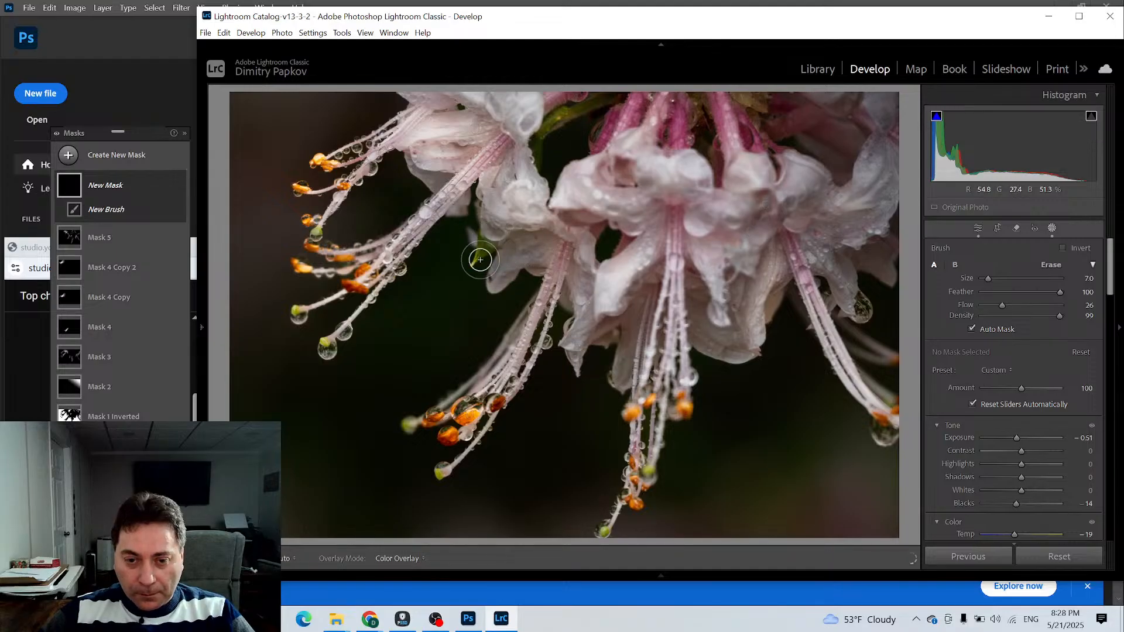
click(483, 250)
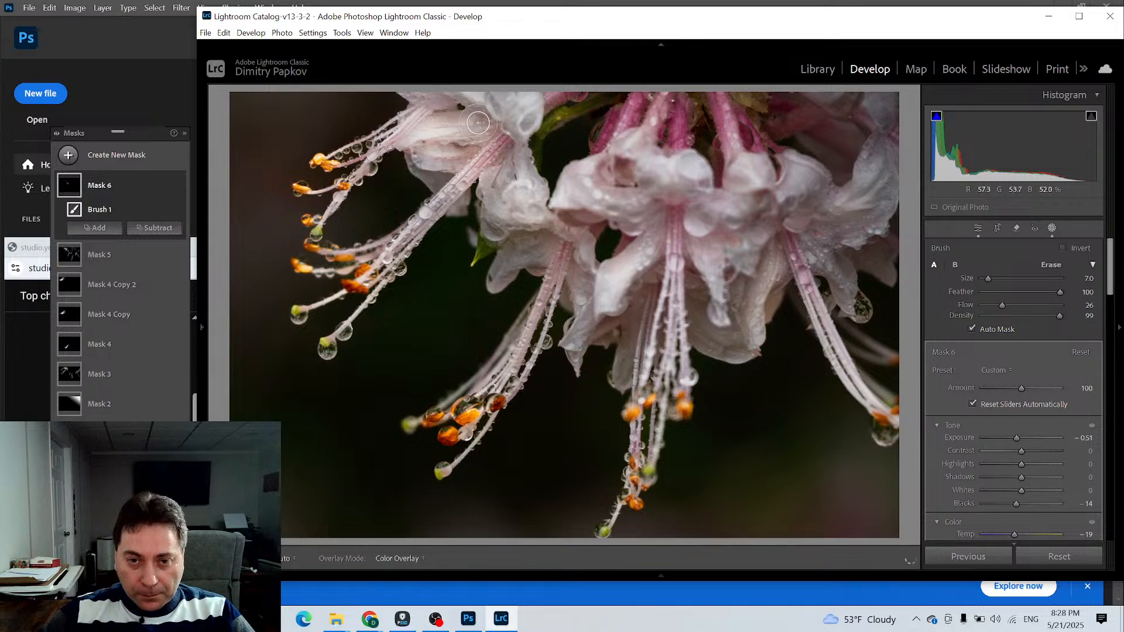
drag(473, 117, 407, 96)
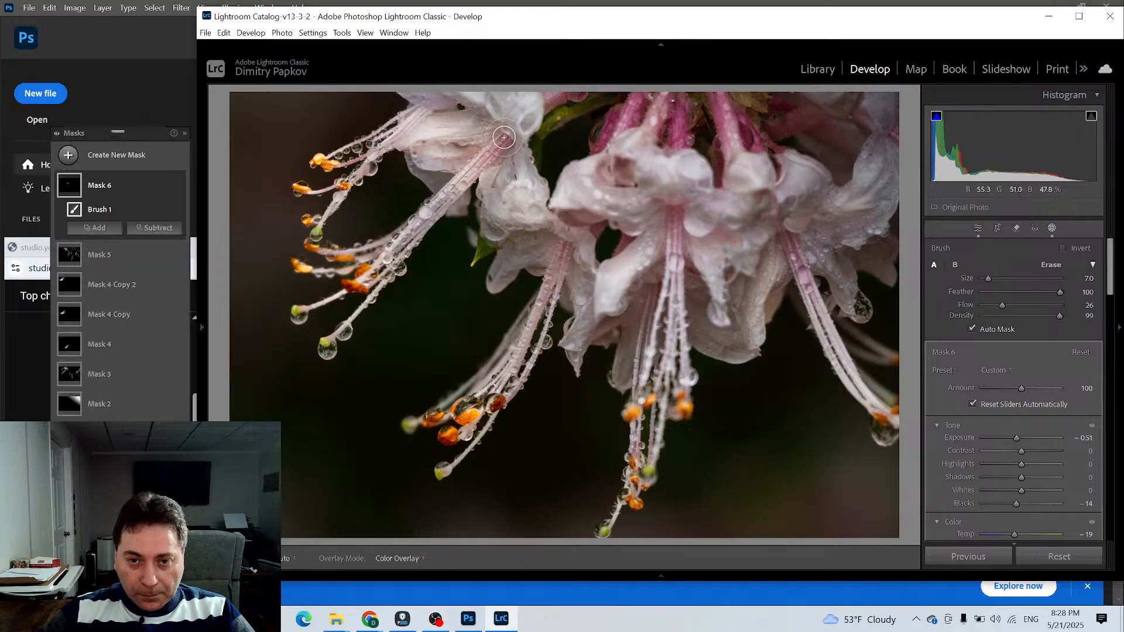
mouse_move(538, 121)
mouse_down()
mouse_move(569, 106)
mouse_move(553, 109)
mouse_up()
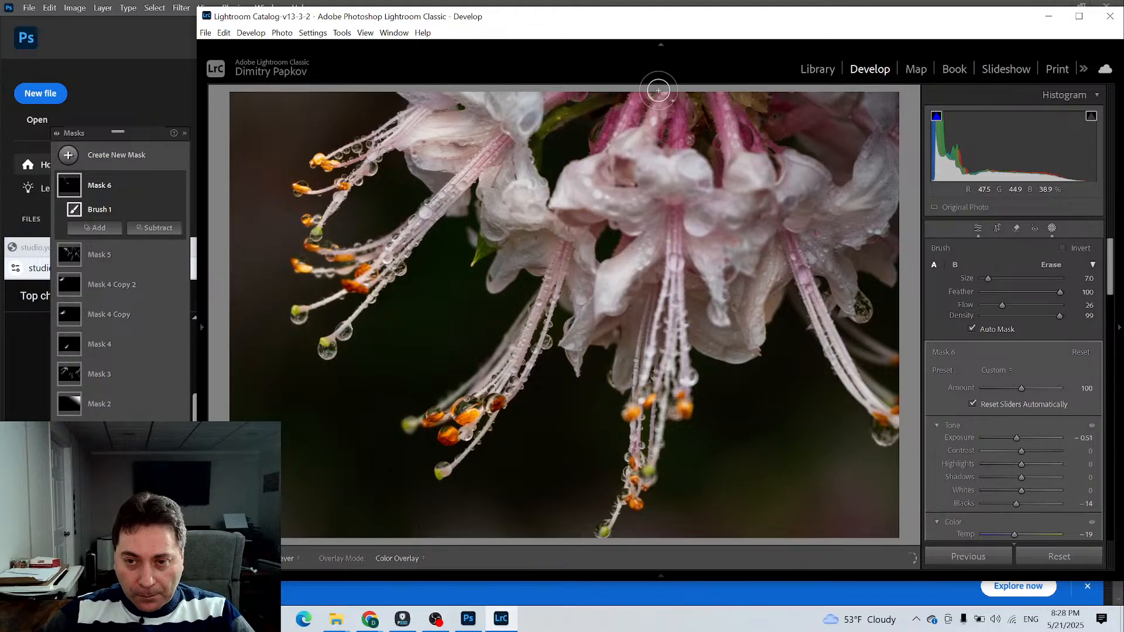
Reduce the brush to size 5.0 and paint Mask 6 over and between the pink tubes above the central petals
scroll(651, 112, down, 2)
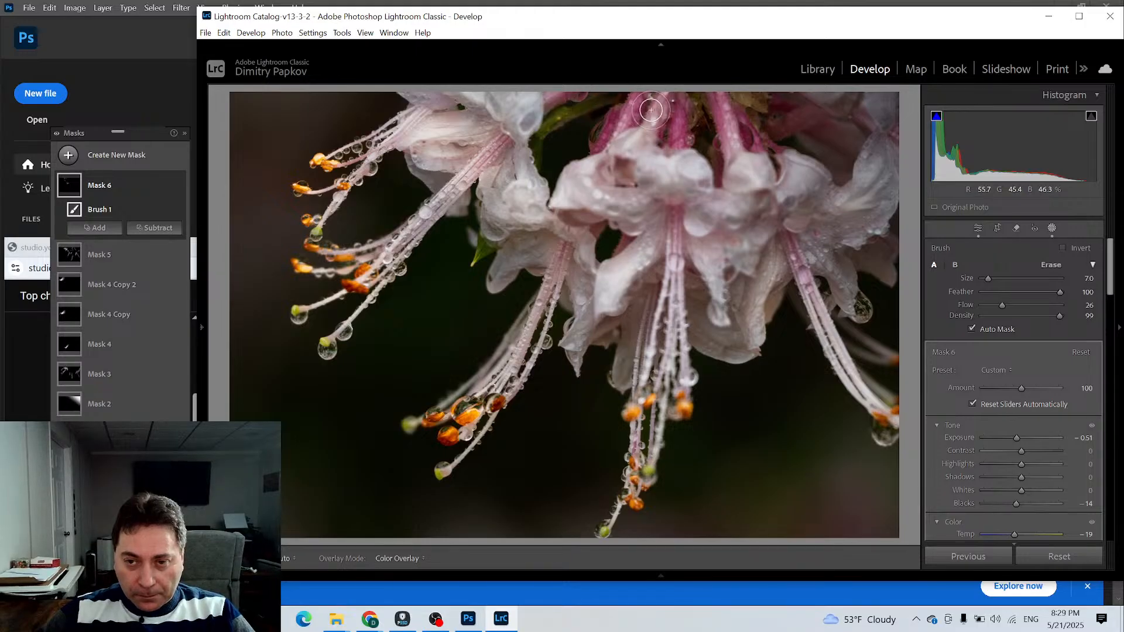
mouse_move(639, 102)
mouse_down()
mouse_move(631, 117)
mouse_move(648, 102)
mouse_up()
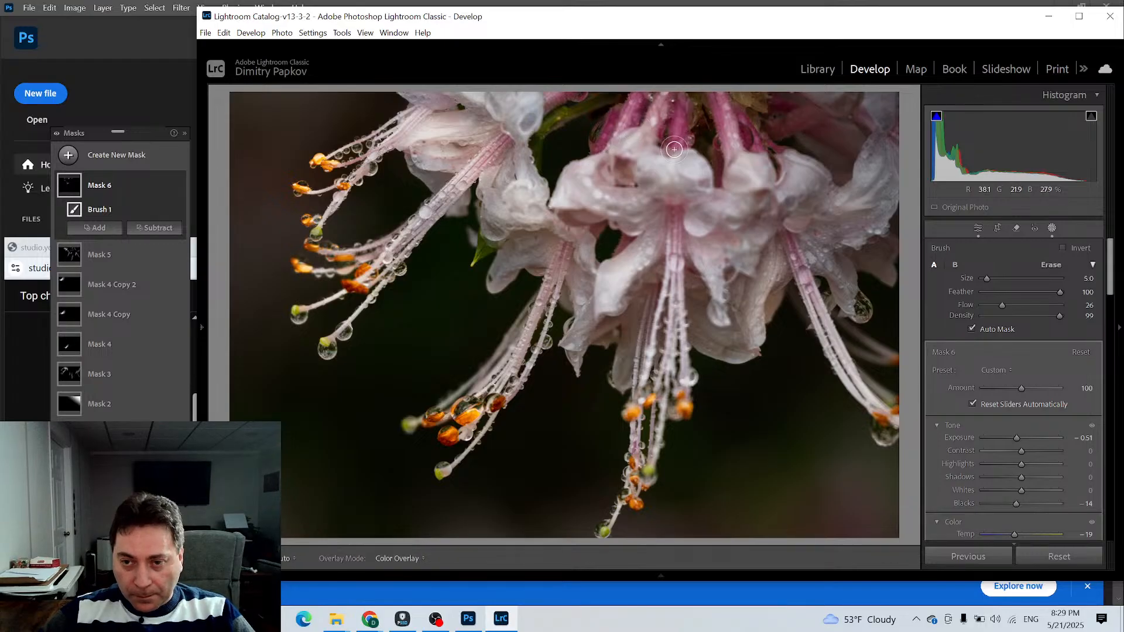
mouse_move(676, 140)
mouse_down()
mouse_move(683, 100)
mouse_move(709, 102)
mouse_up()
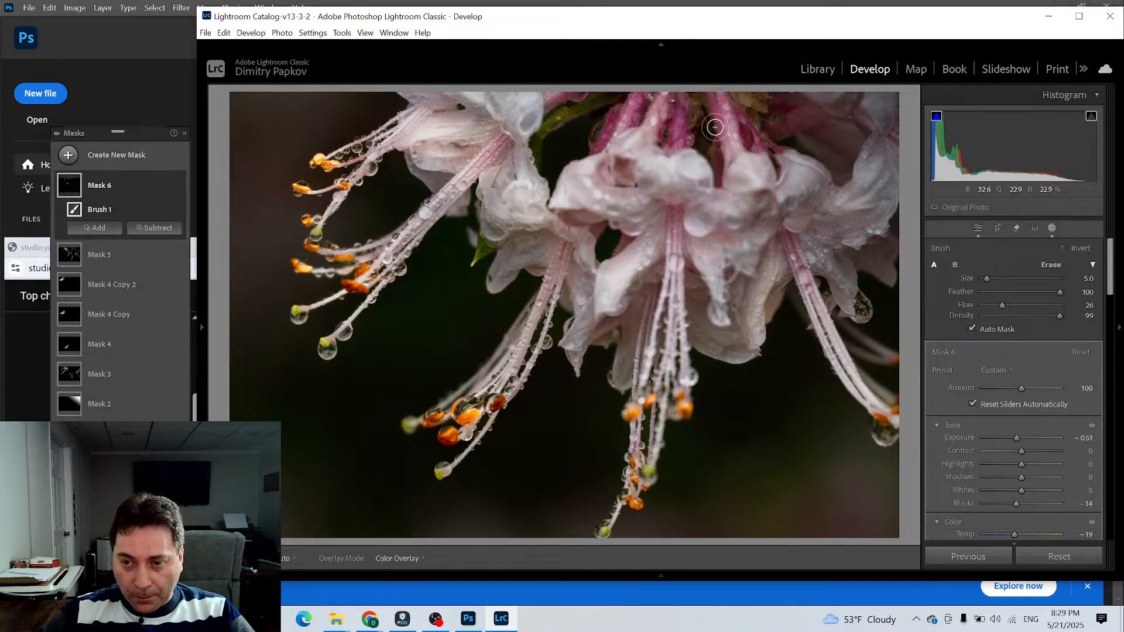
mouse_move(716, 109)
mouse_down()
mouse_move(730, 137)
mouse_move(713, 120)
mouse_move(691, 162)
mouse_up()
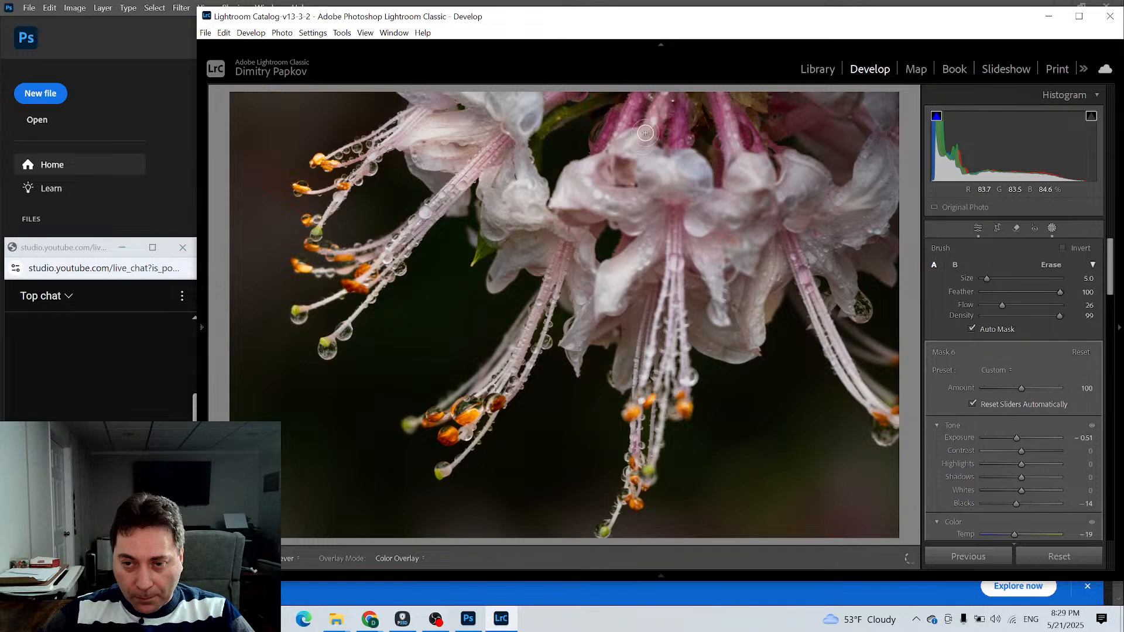
drag(654, 108, 650, 136)
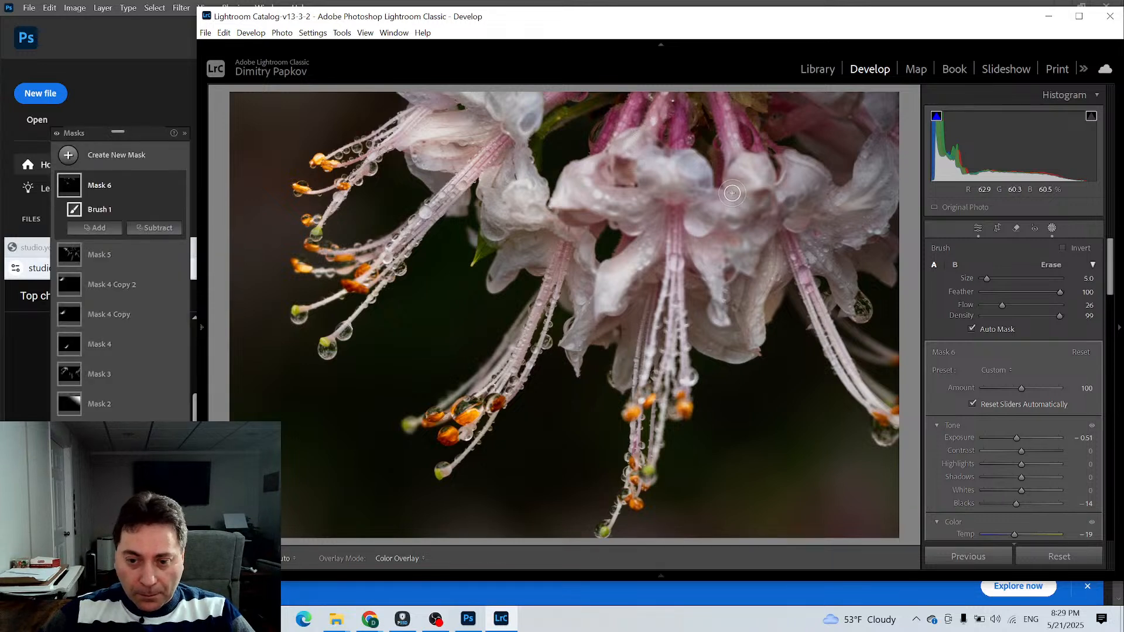
Set Mask 6's Temp to -8, paint over the upper-right petal's shaded area, and enlarge the brush to size 9.0
double_click(961, 535)
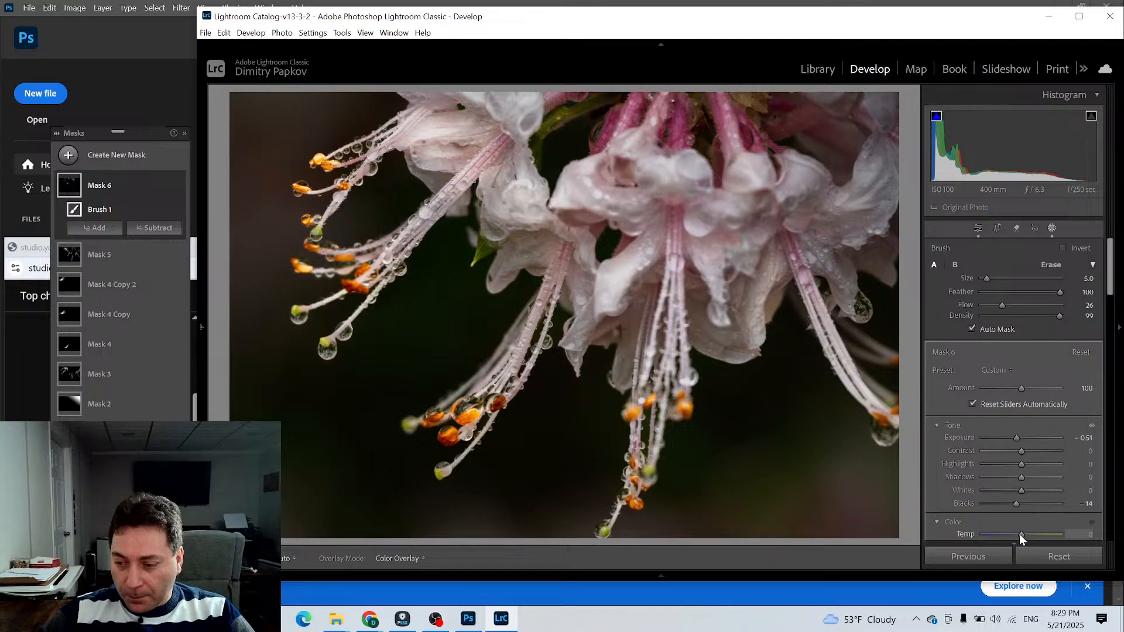
drag(1016, 535, 1016, 535)
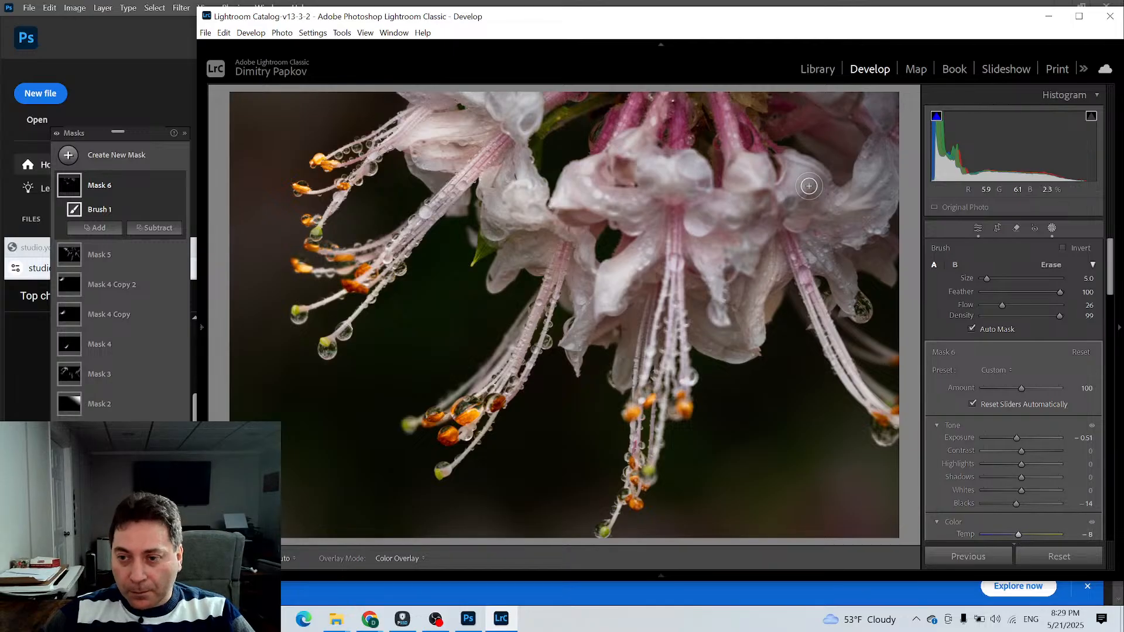
mouse_move(791, 192)
mouse_down()
mouse_move(798, 211)
mouse_move(819, 188)
mouse_up()
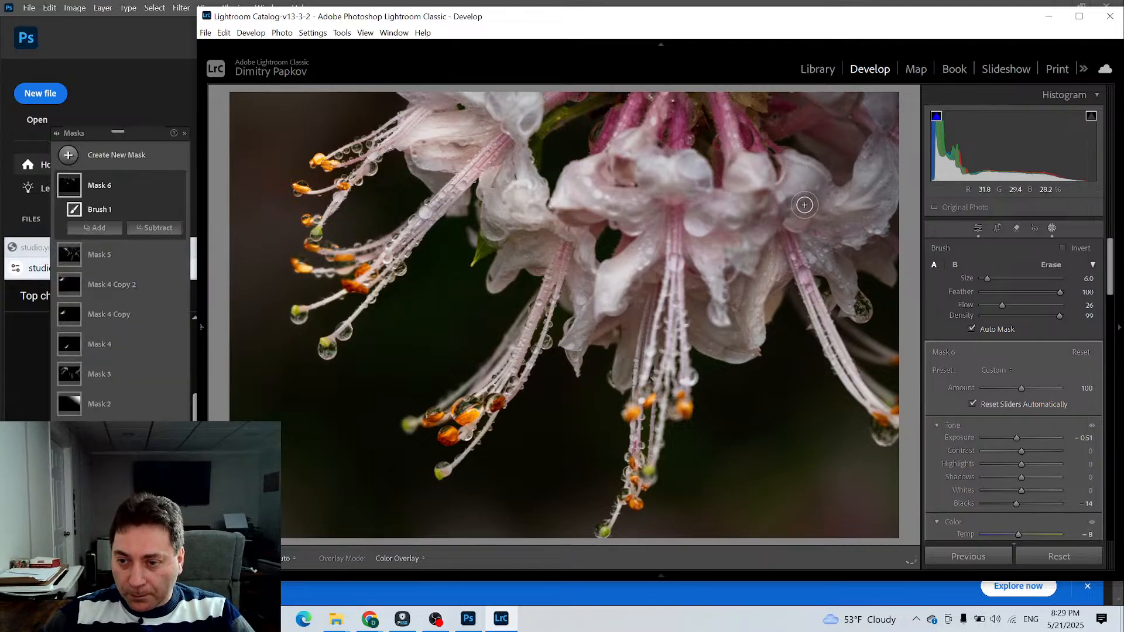
scroll(801, 199, up, 3)
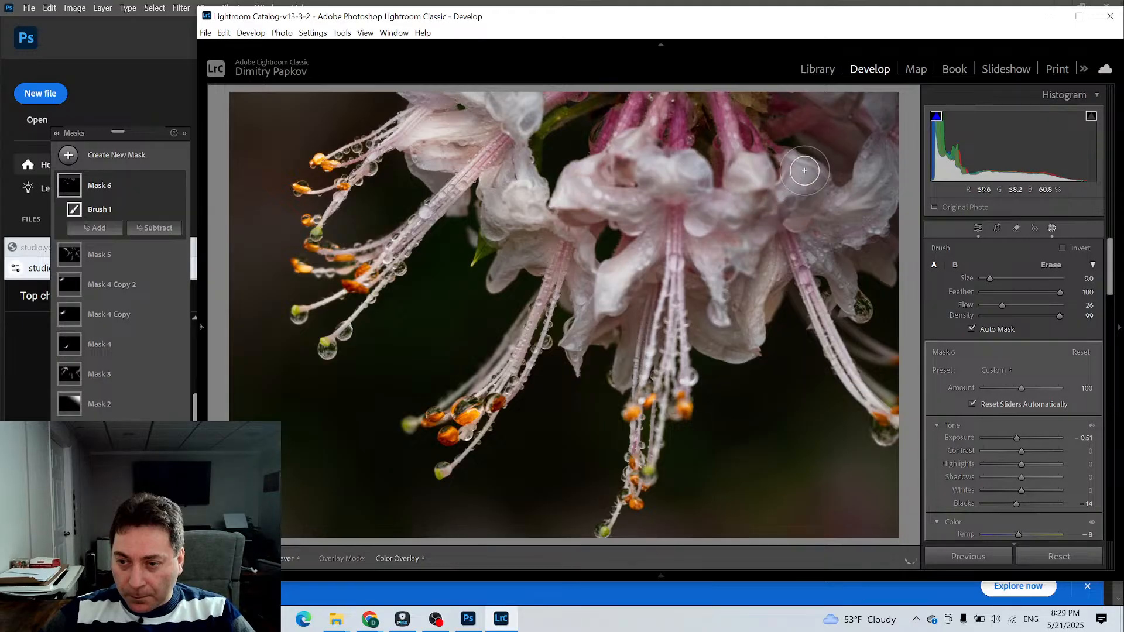
Paint Mask 6 at brush size 9.0 over the right-hand petals, the lower central petals and the petal edges beside the central stamens
mouse_move(805, 170)
mouse_down()
mouse_move(790, 212)
mouse_move(807, 231)
mouse_move(876, 229)
mouse_move(884, 192)
mouse_move(869, 214)
mouse_move(894, 176)
mouse_move(895, 210)
mouse_move(914, 191)
mouse_up()
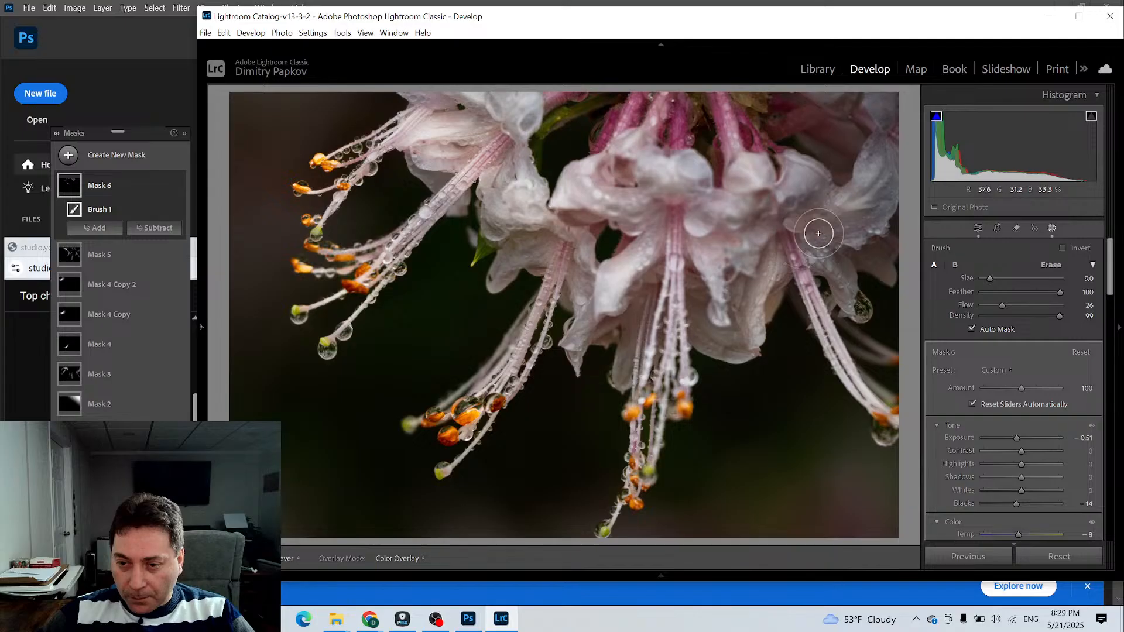
mouse_move(818, 233)
mouse_down()
mouse_move(841, 282)
mouse_move(826, 244)
mouse_up()
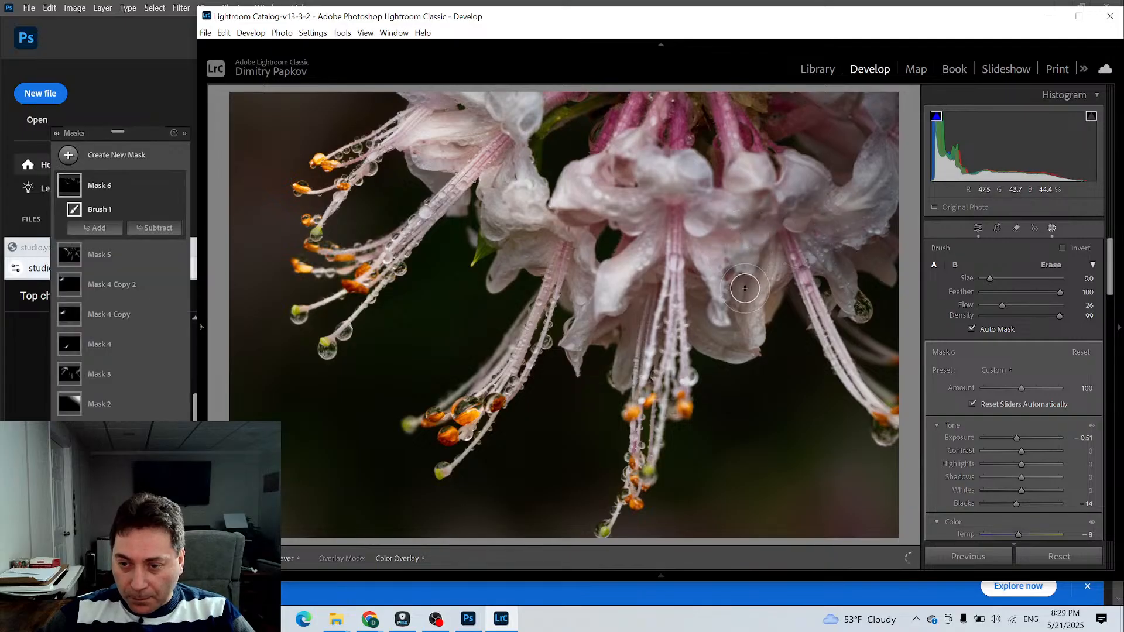
mouse_move(731, 234)
mouse_down()
mouse_move(738, 333)
mouse_move(750, 304)
mouse_move(739, 277)
mouse_move(721, 360)
mouse_move(697, 283)
mouse_move(692, 328)
mouse_move(711, 362)
mouse_move(738, 349)
mouse_up()
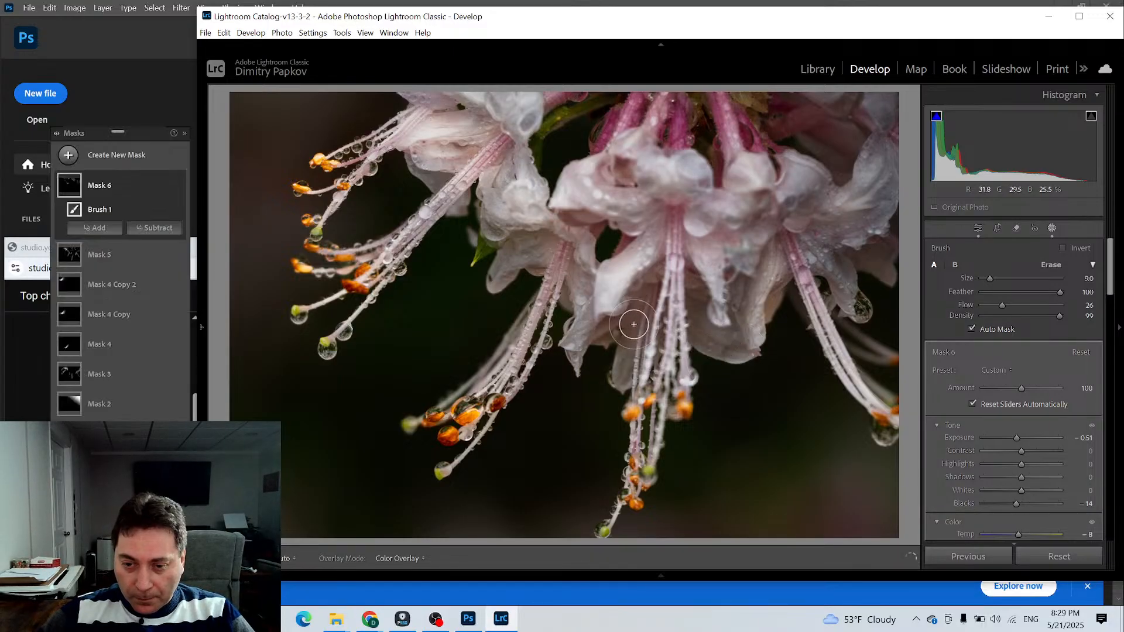
mouse_move(605, 369)
mouse_down()
mouse_move(620, 328)
mouse_move(603, 329)
mouse_move(644, 299)
mouse_move(649, 321)
mouse_up()
mouse_move(583, 288)
mouse_down()
mouse_move(574, 270)
mouse_move(582, 338)
mouse_up()
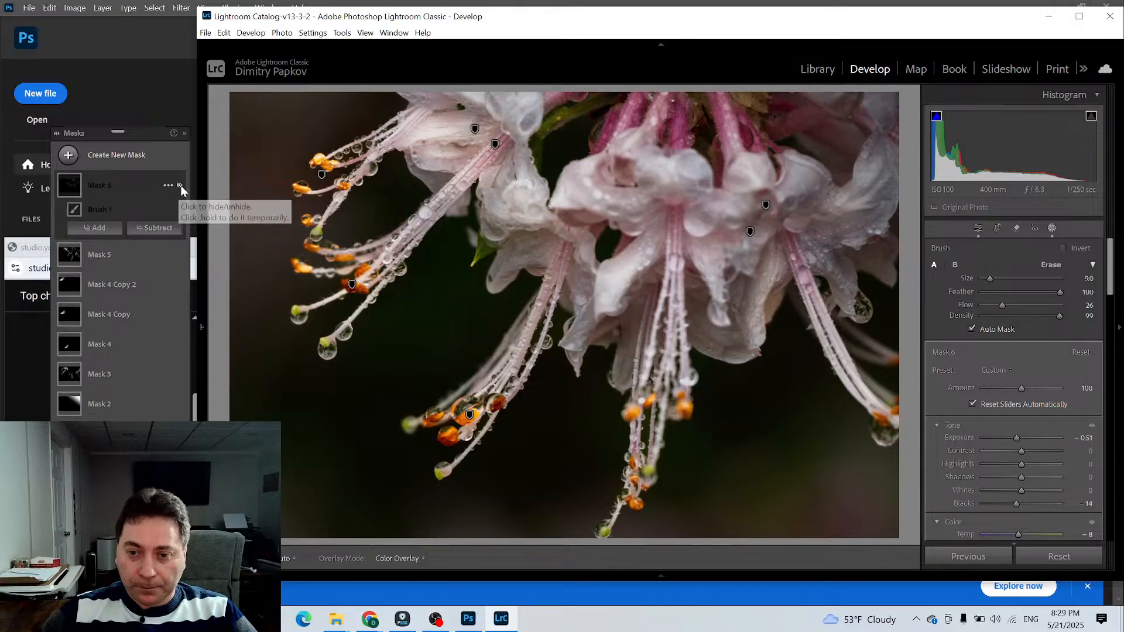
click(181, 186)
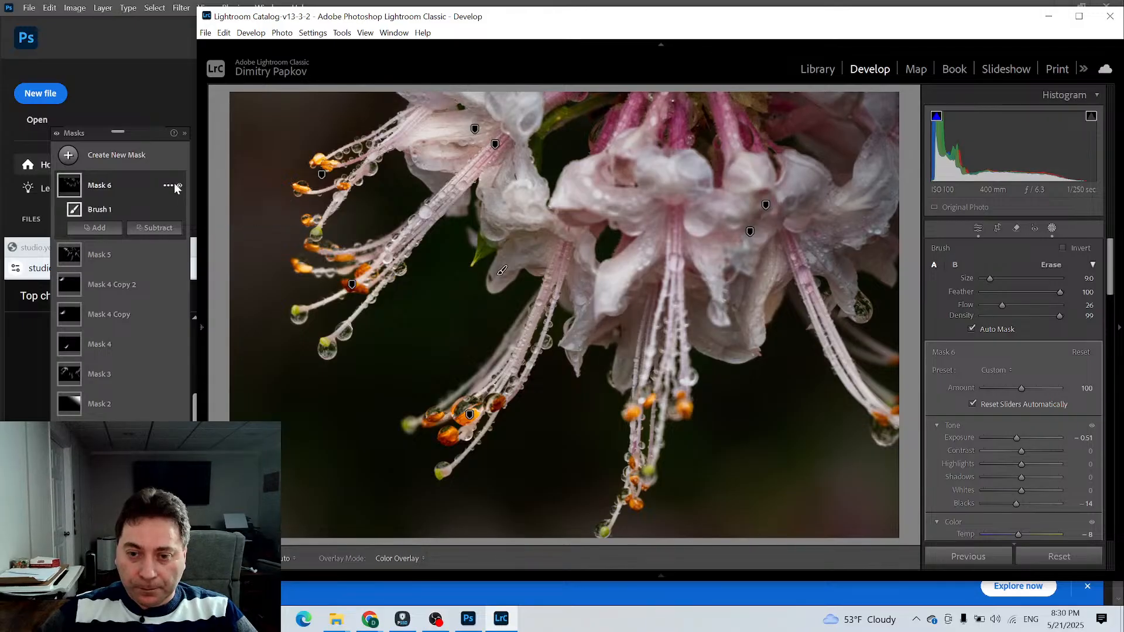
Reset Mask 6's Temp to 0 and raise its Whites to 10
double_click(964, 532)
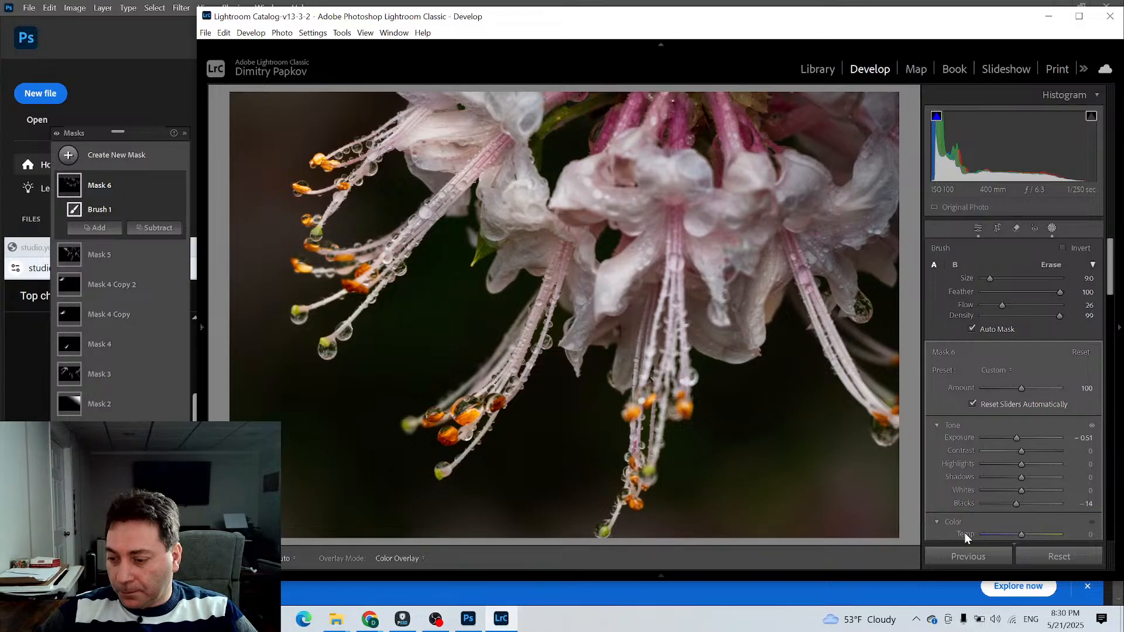
mouse_move(1022, 490)
mouse_down()
mouse_move(1041, 489)
mouse_move(1024, 489)
mouse_up()
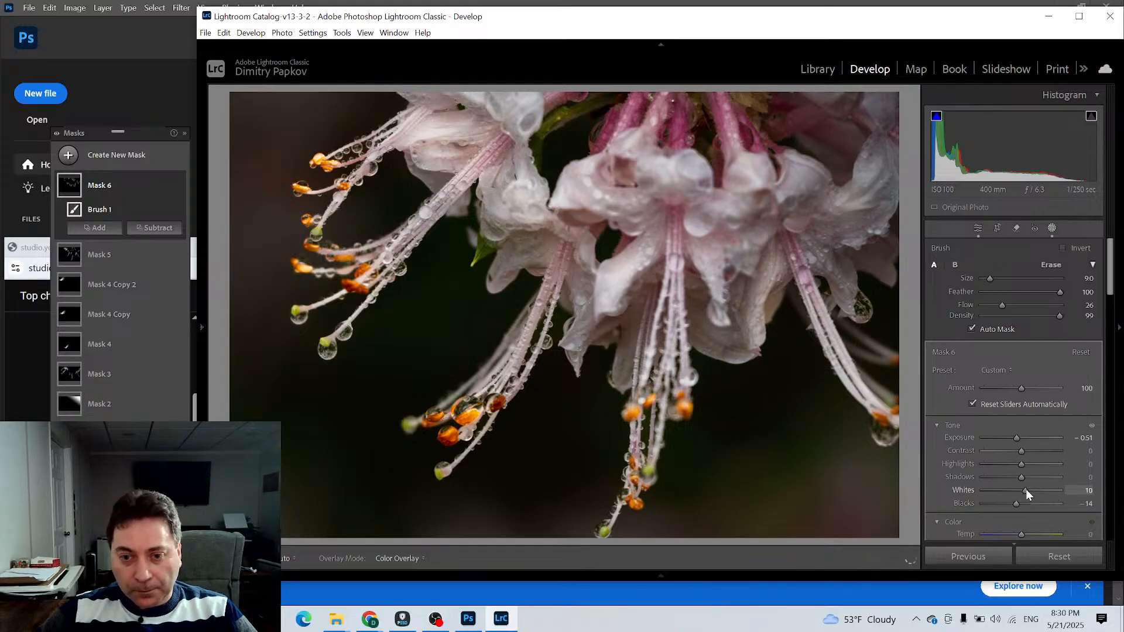
drag(1025, 490, 1026, 489)
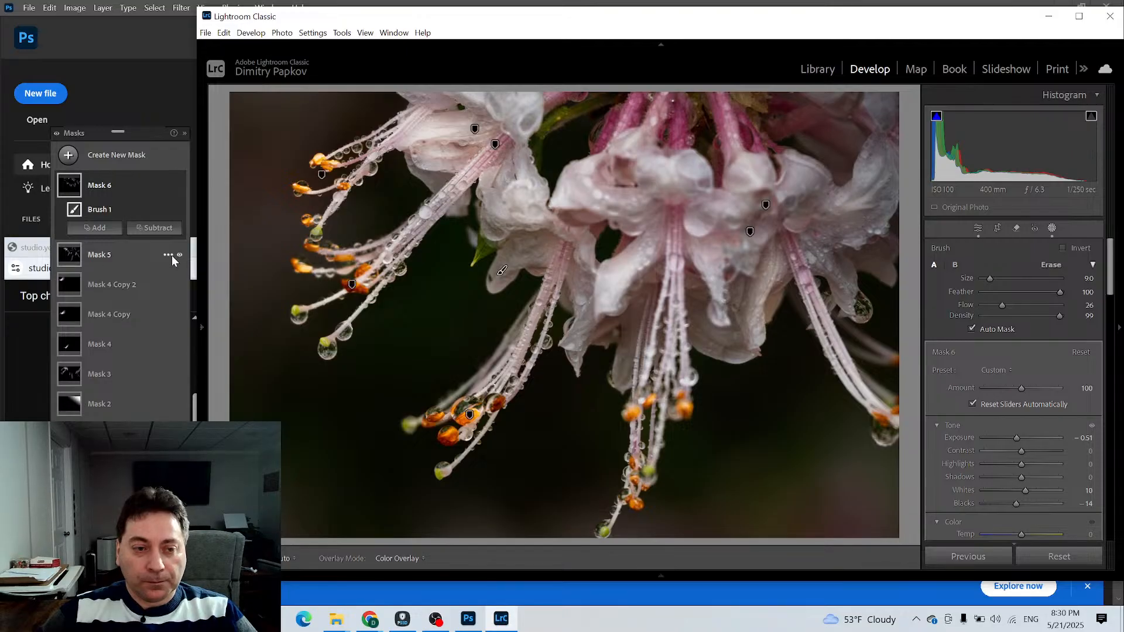
Compare the photo with Mask 5 hidden and shown, and inspect the petals without the mask pins
click(180, 255)
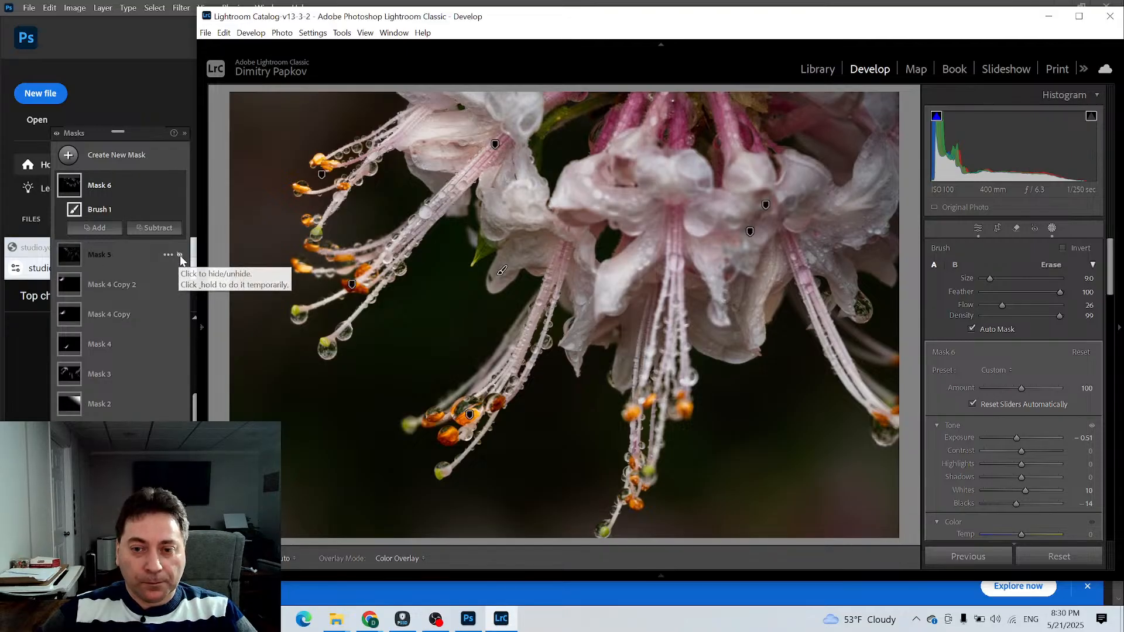
click(180, 256)
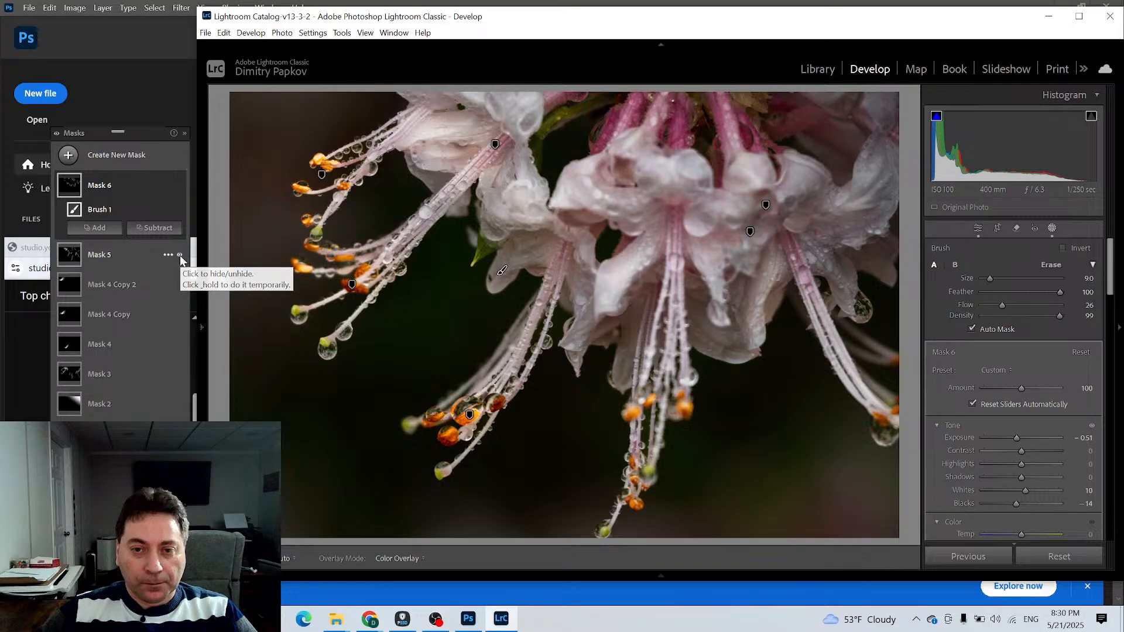
click(181, 256)
click(180, 256)
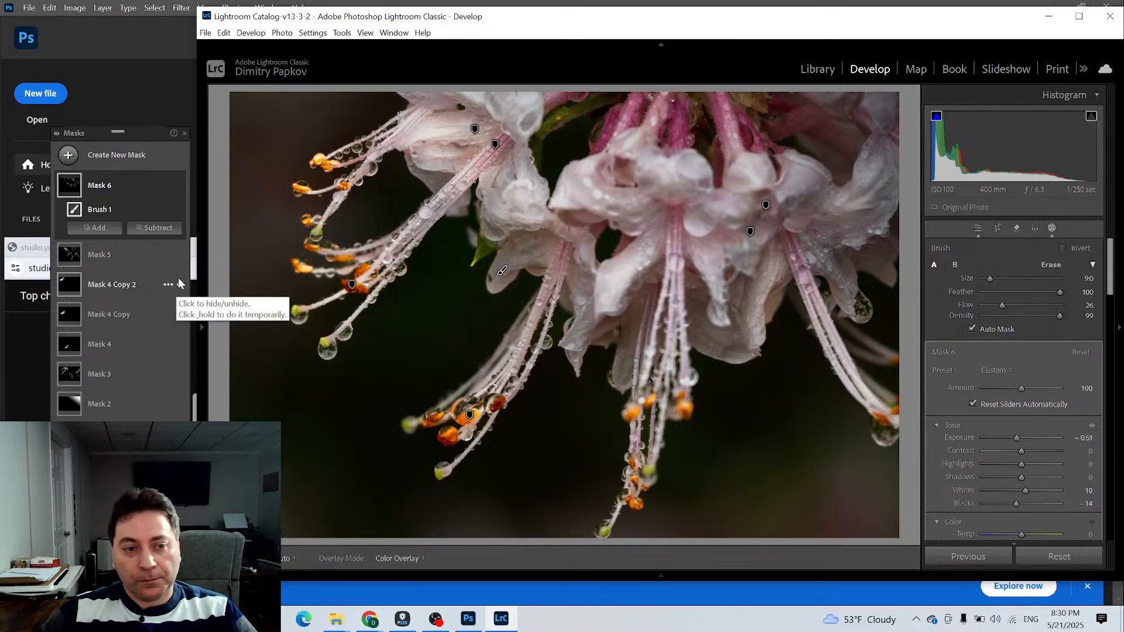
click(64, 186)
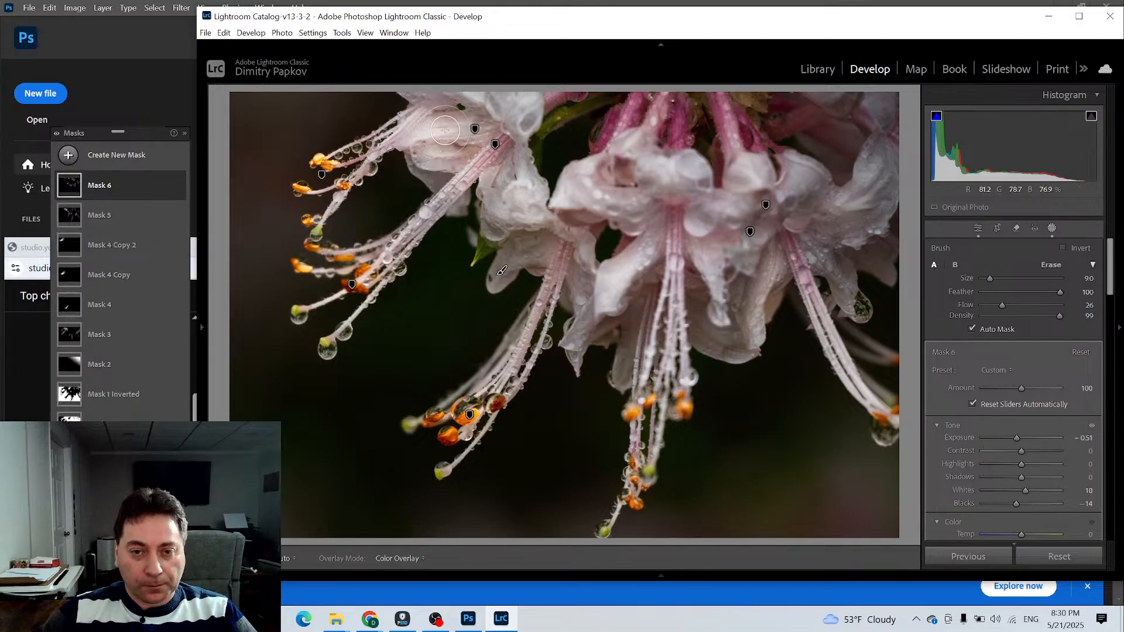
key(h)
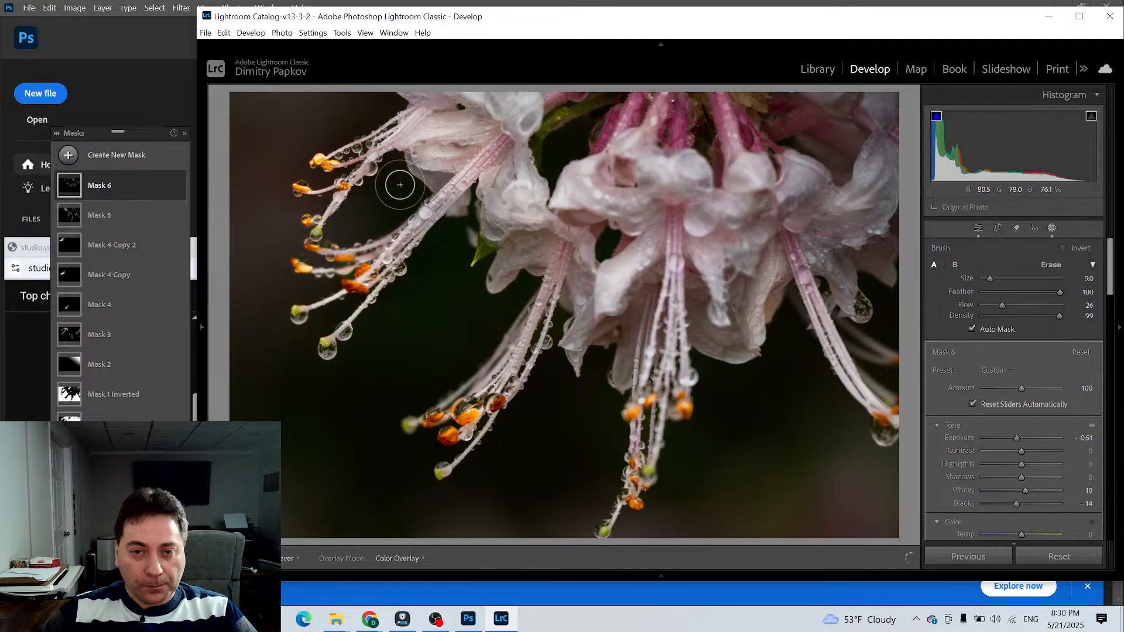
key(h)
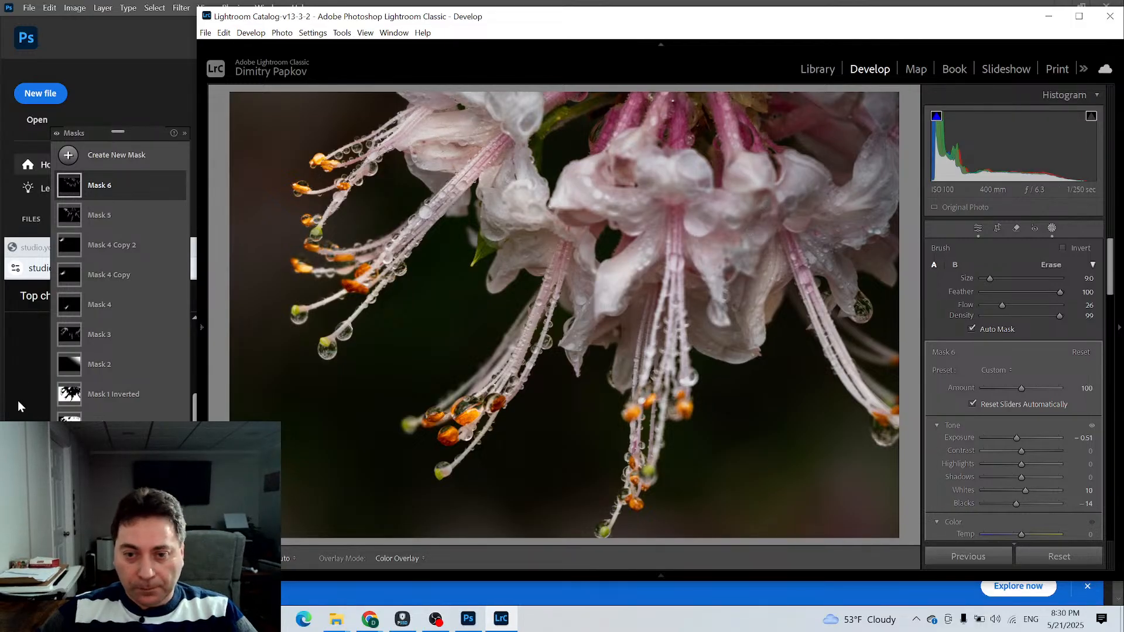
Draw a new wide radial gradient mask over the upper blossoms and set its Feather to 40
click(68, 156)
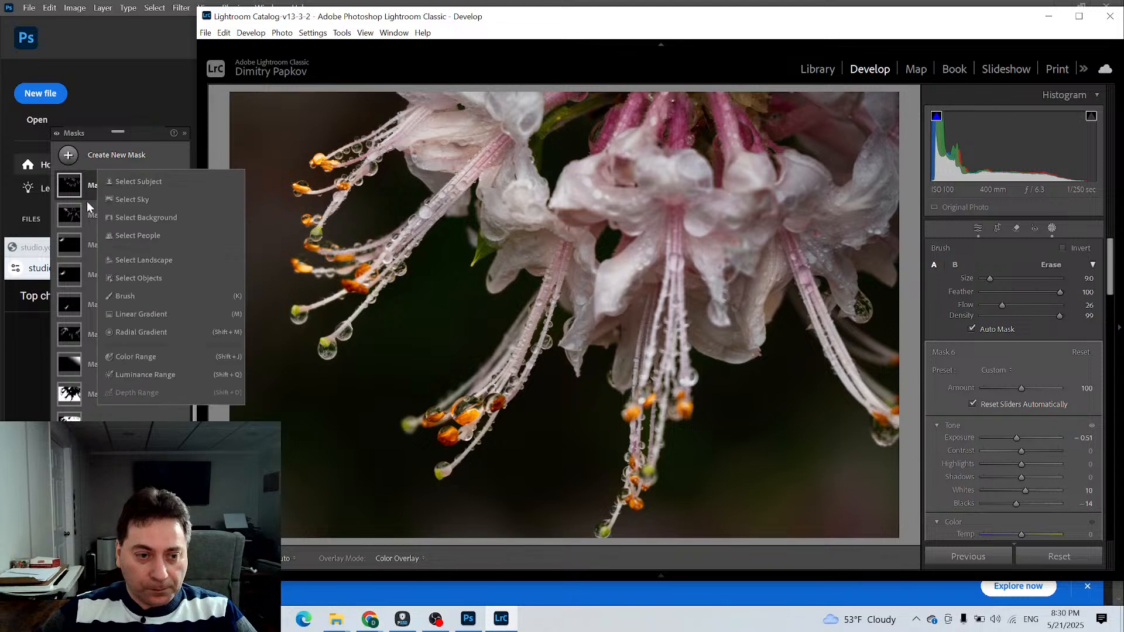
key(Escape)
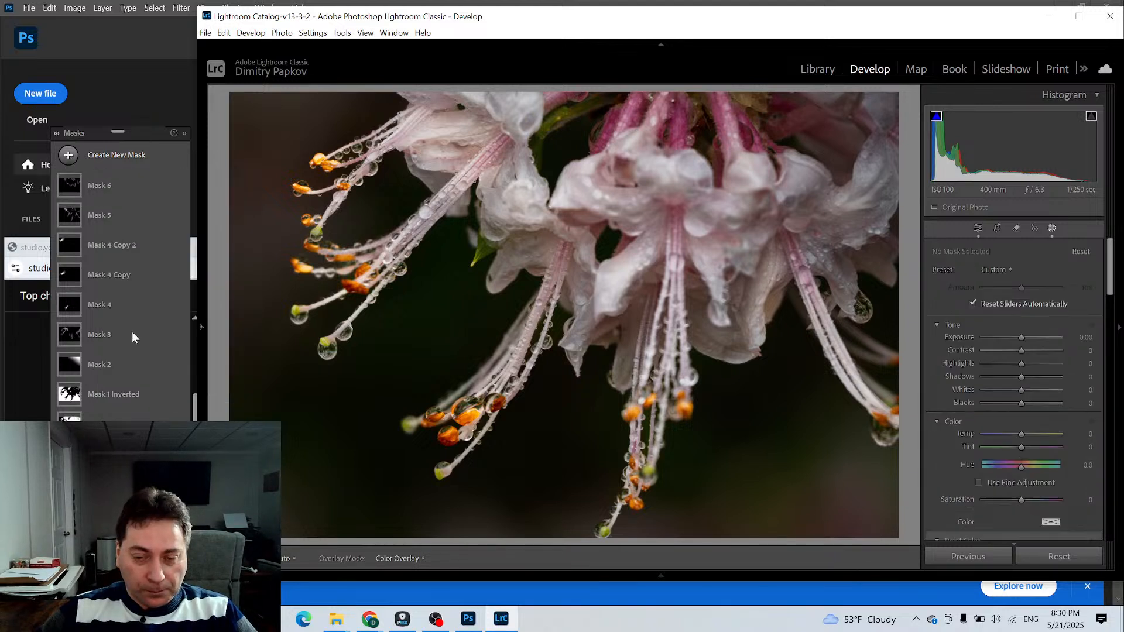
key(shift+m)
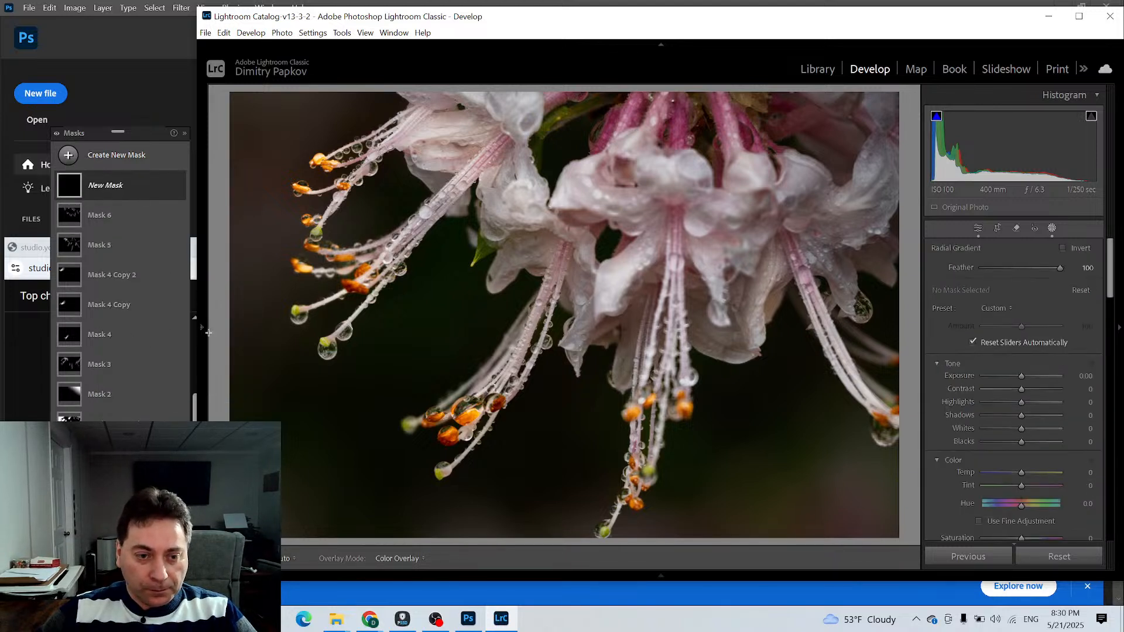
mouse_move(202, 329)
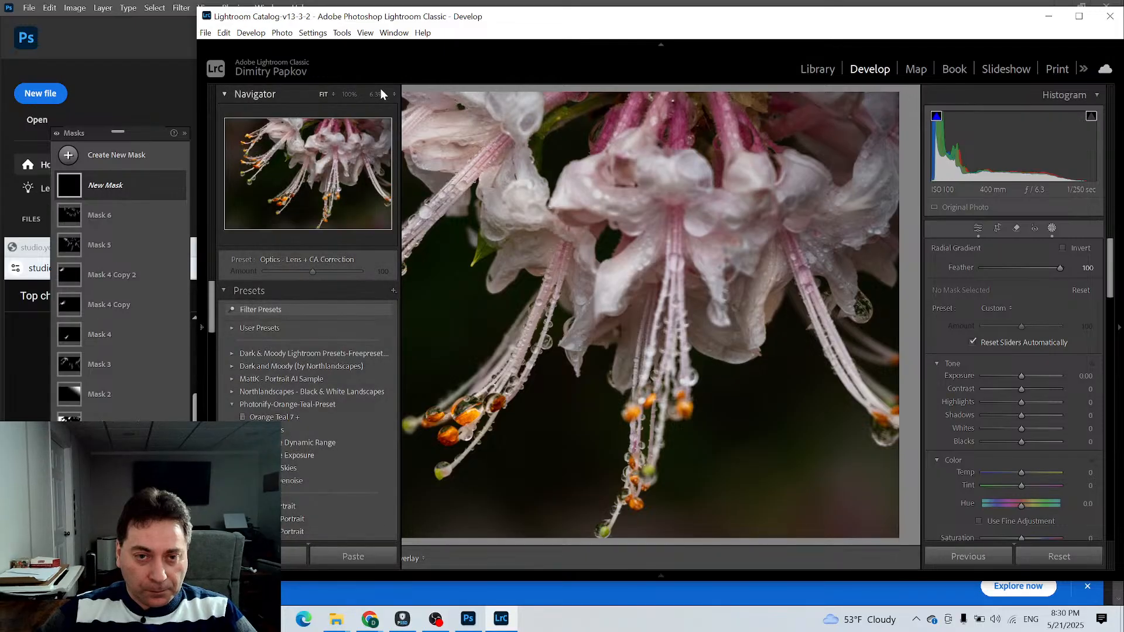
click(375, 94)
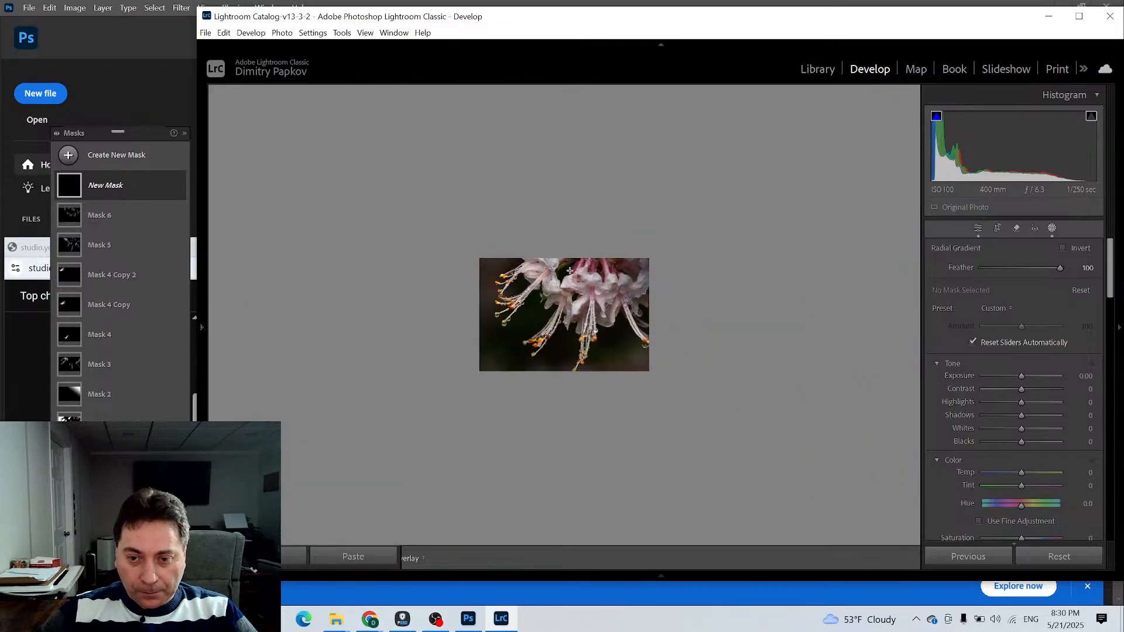
mouse_move(569, 270)
mouse_down()
mouse_move(639, 334)
mouse_move(711, 349)
mouse_up()
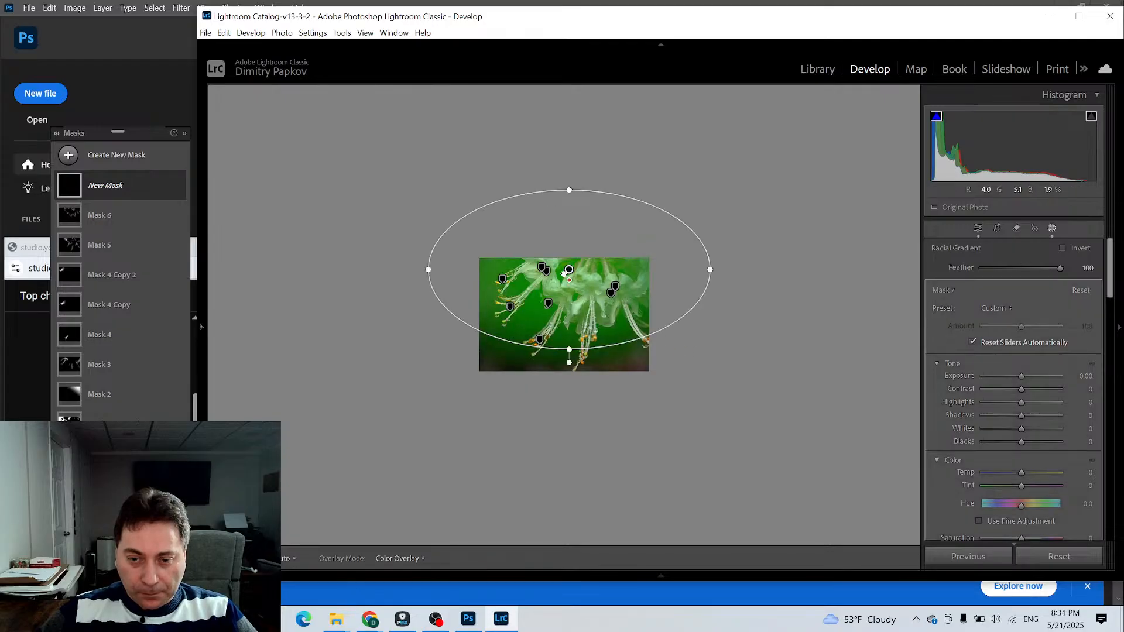
drag(570, 281, 583, 332)
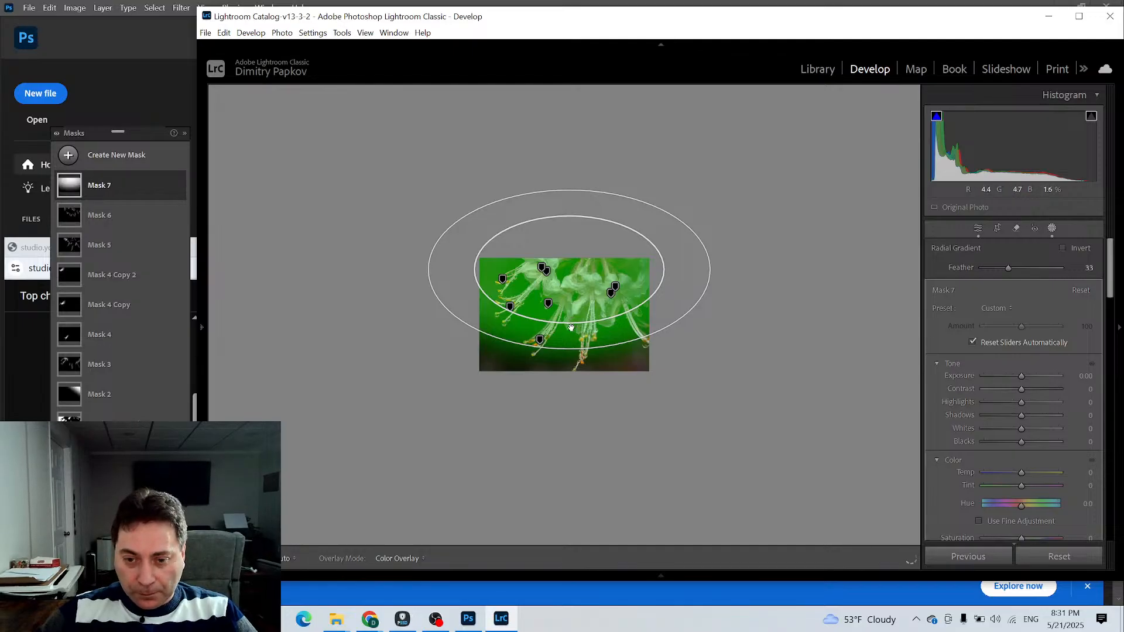
drag(571, 322, 571, 317)
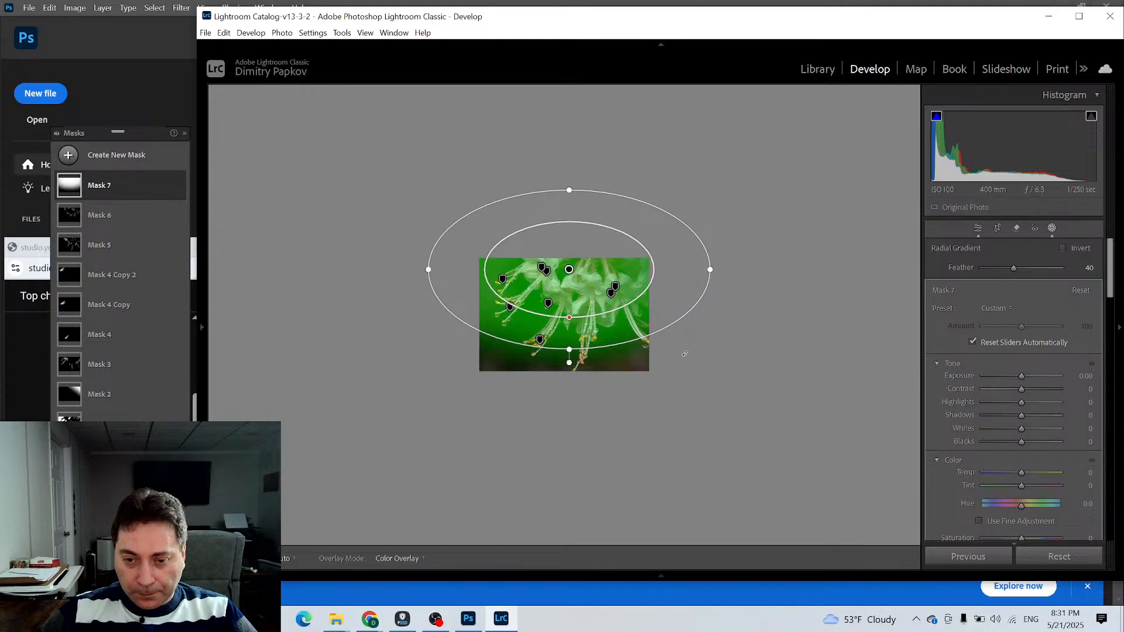
Tilt, heighten and centre the radial gradient on the blossoms, and invert the mask so that it covers the photo's outer areas
drag(682, 355, 678, 359)
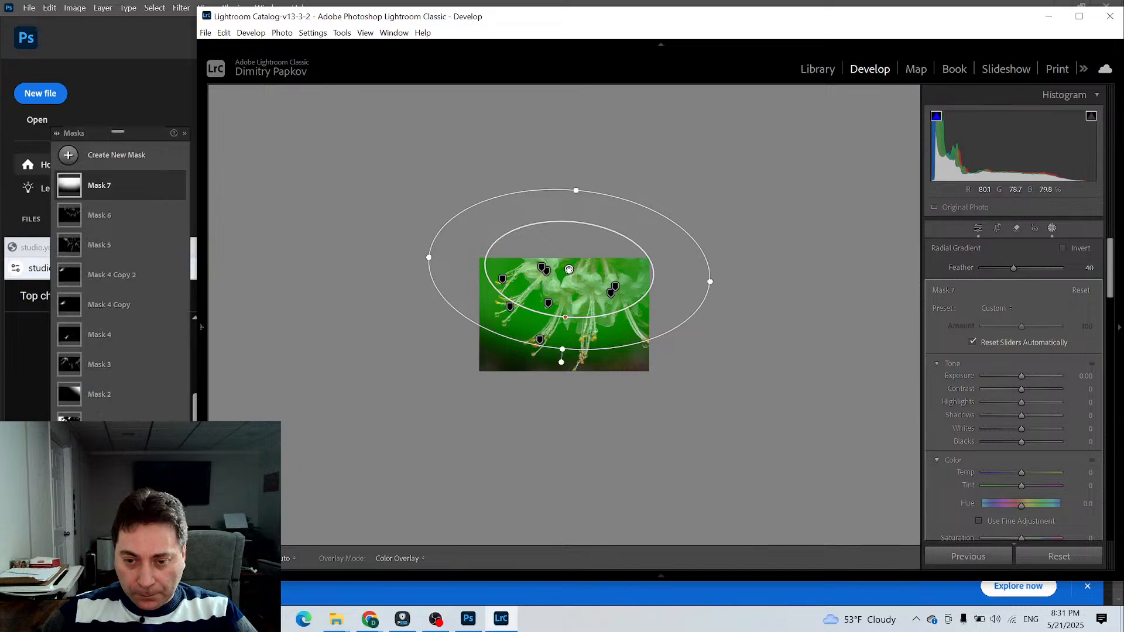
drag(603, 295, 579, 295)
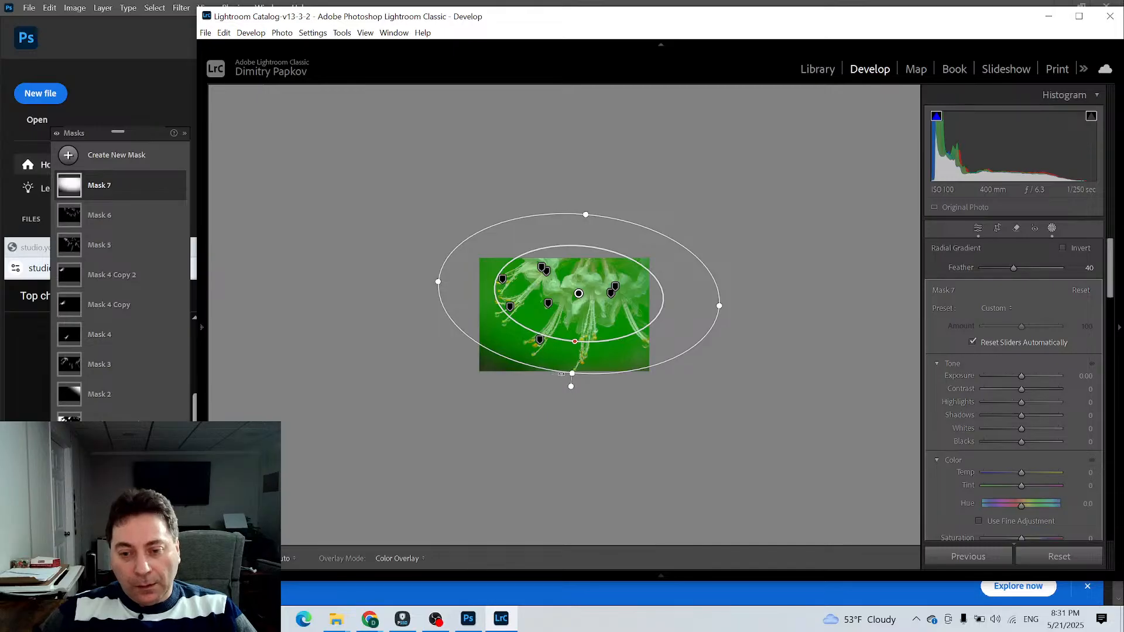
drag(572, 377, 572, 395)
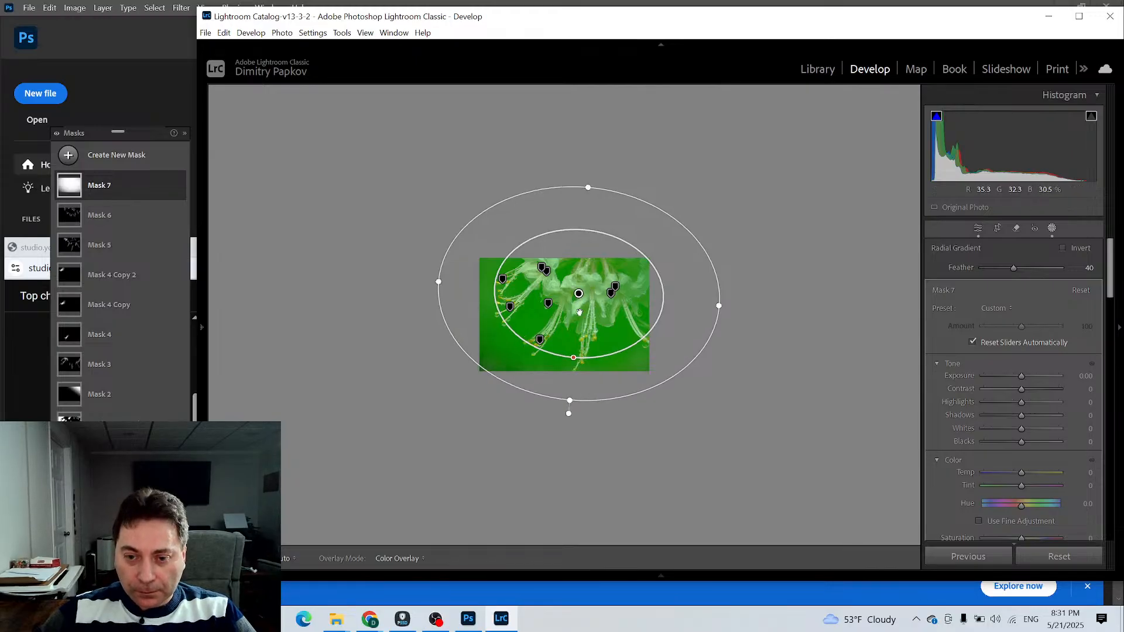
drag(582, 295, 574, 308)
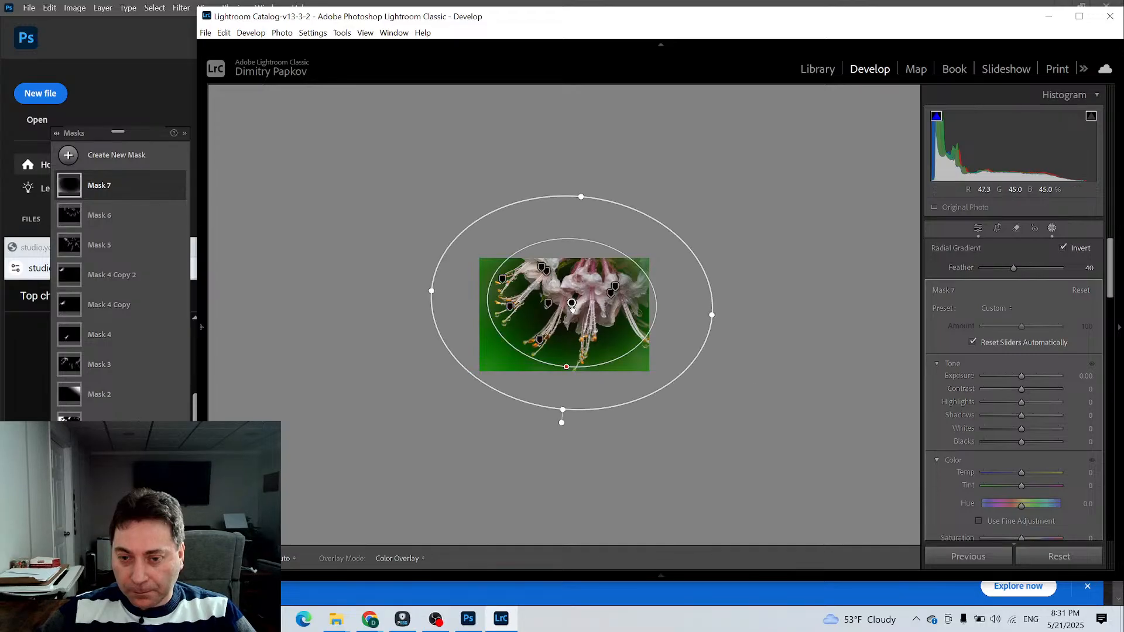
drag(571, 311, 568, 309)
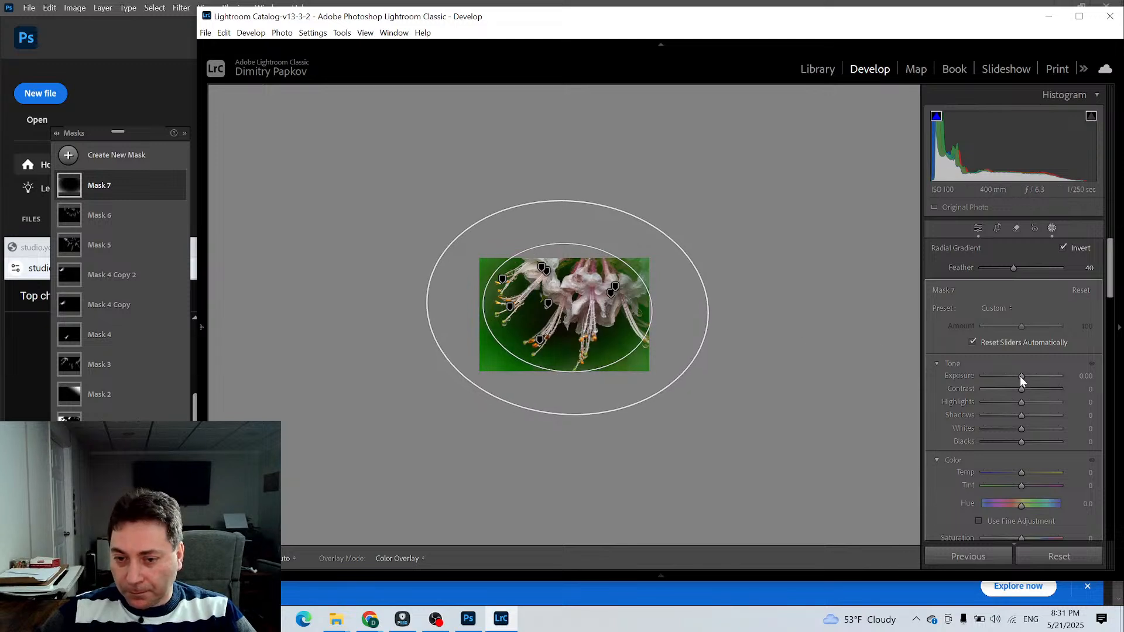
Lower the inverted radial mask's Exposure to darken the photo's edges, and compare the photo with Mask 7 hidden and shown
mouse_move(1020, 379)
mouse_down()
mouse_move(997, 382)
mouse_move(1014, 382)
mouse_up()
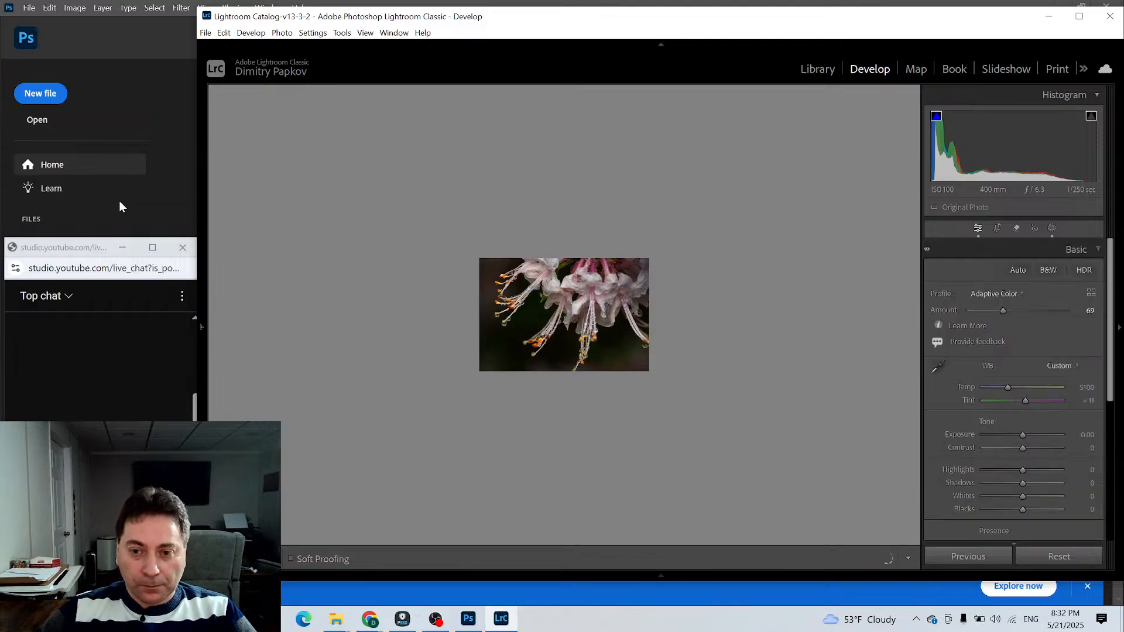
click(1052, 228)
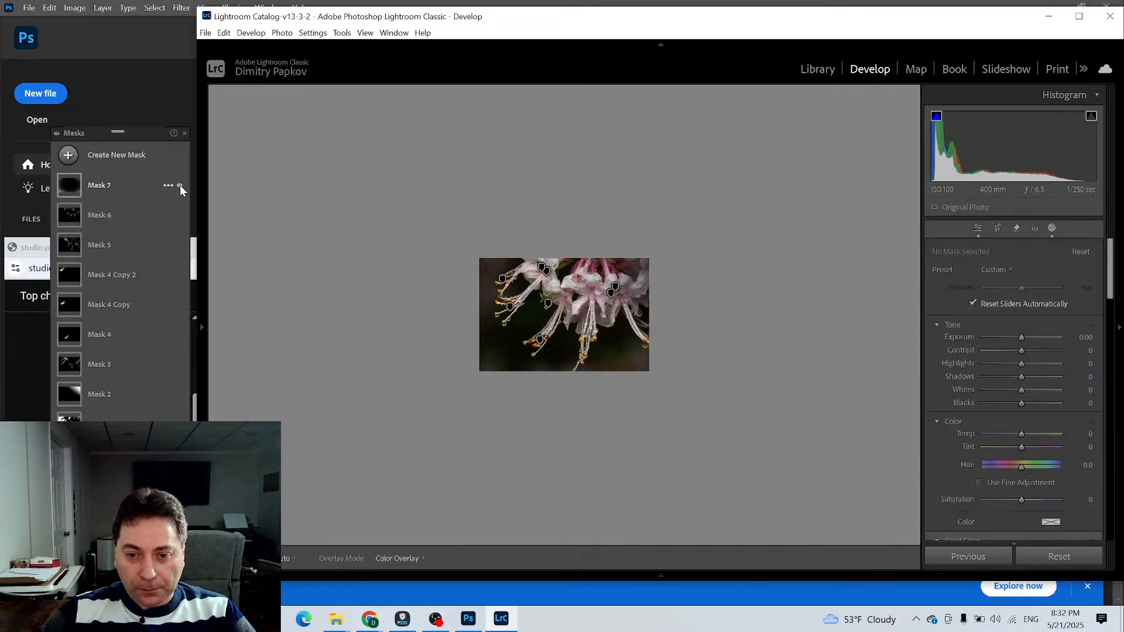
click(180, 185)
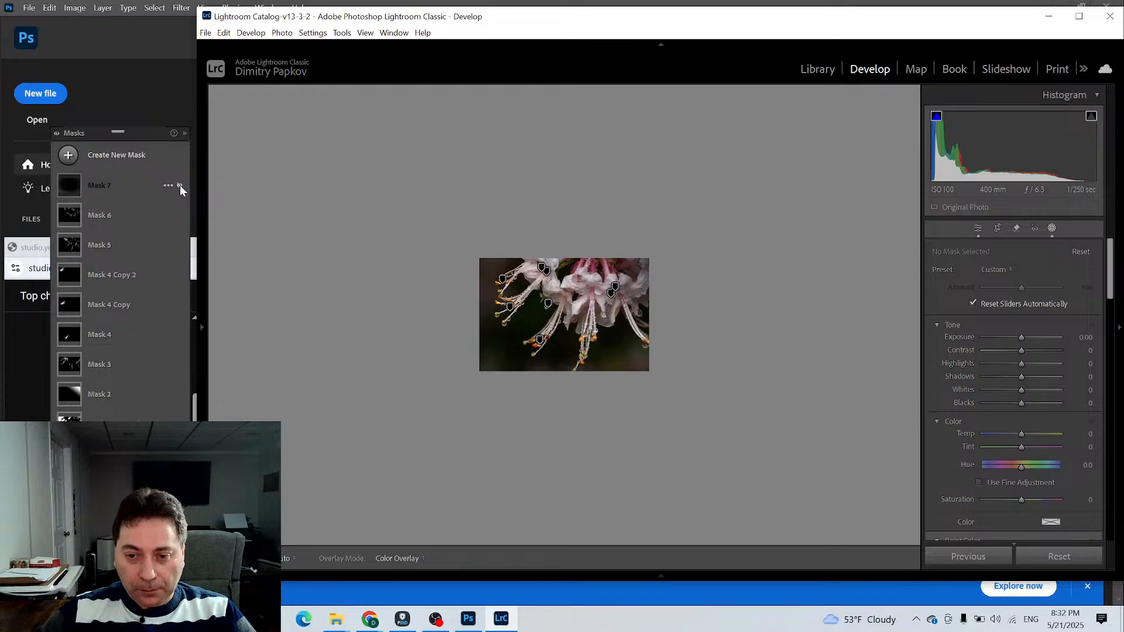
click(181, 185)
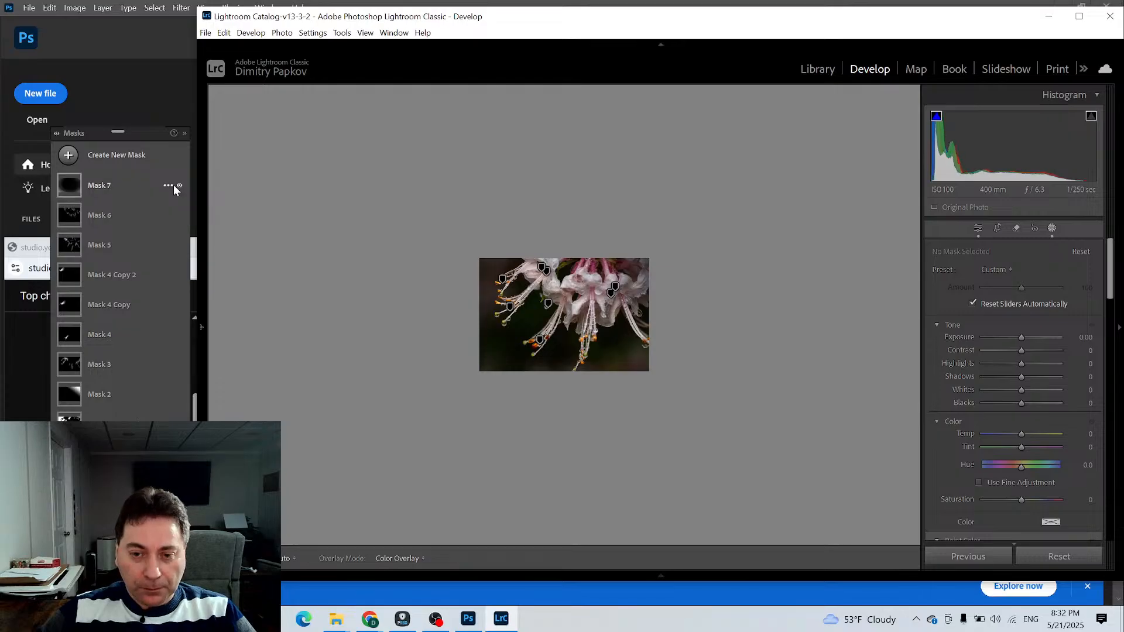
click(179, 185)
Return to the Library grid and give the edited azalea photo a two-star rating
click(812, 73)
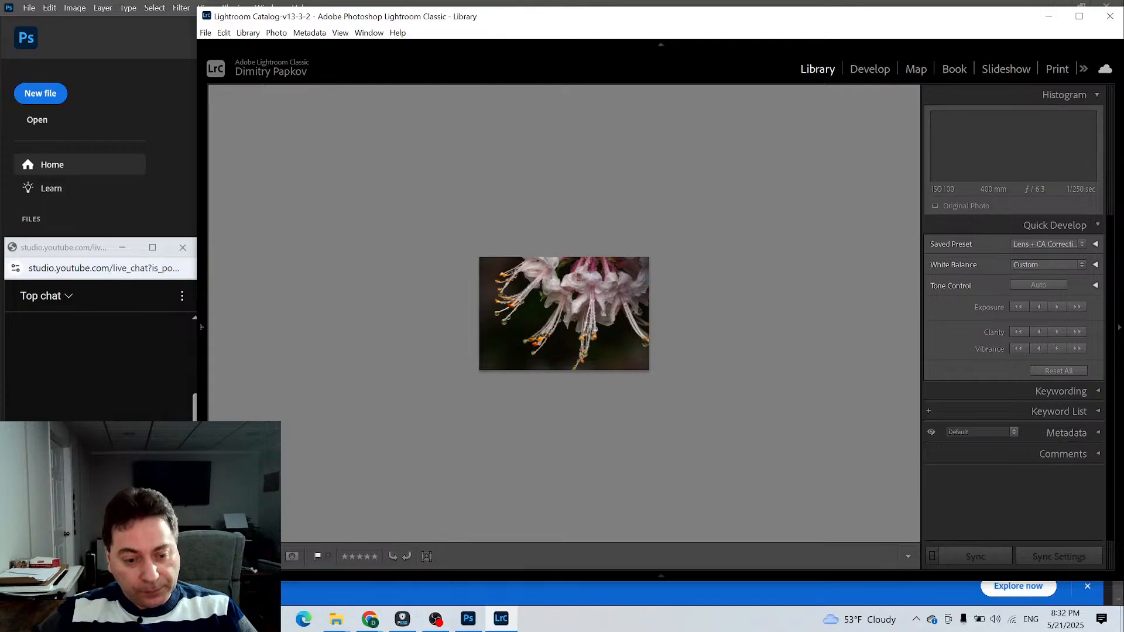
key(g)
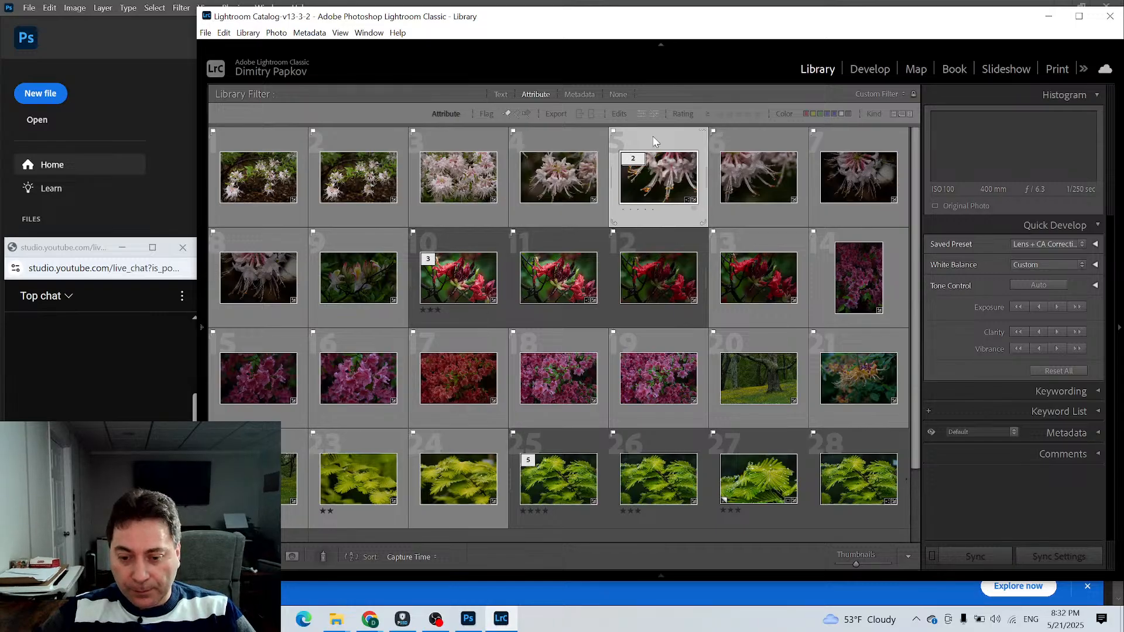
key(2)
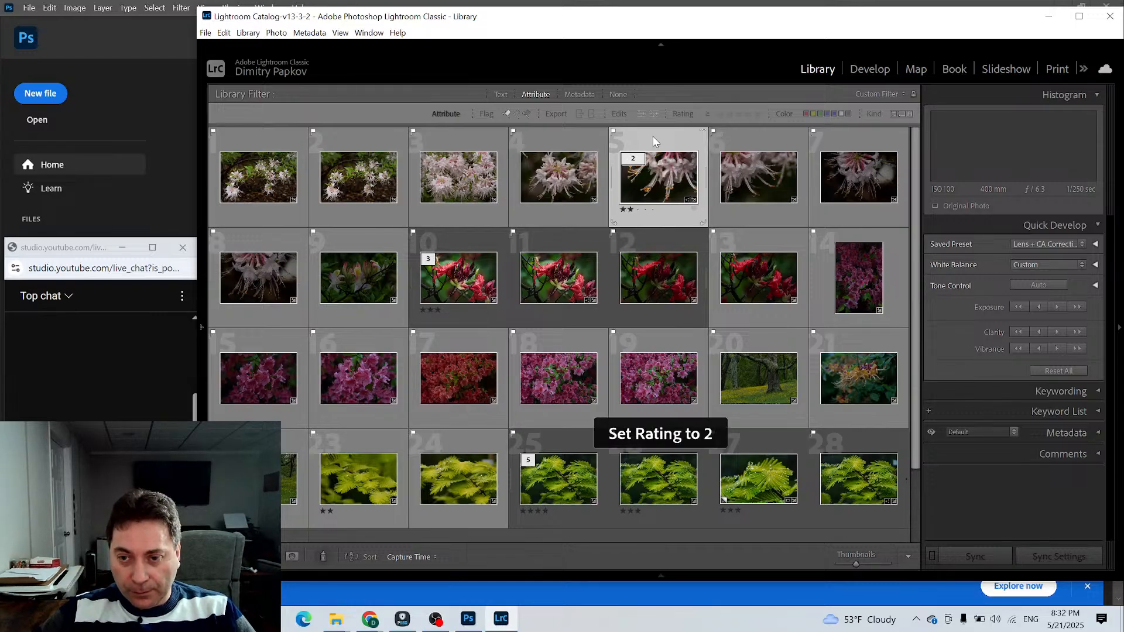
Send the two-star pink azalea photo from the Lightroom grid to Photoshop for editing
right_click(654, 142)
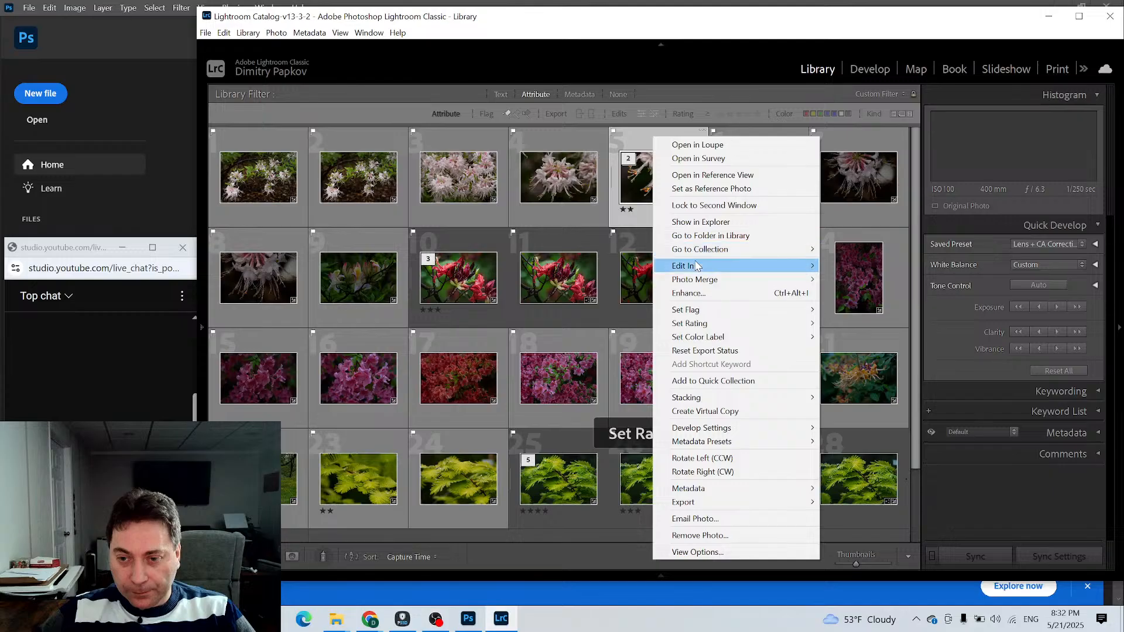
mouse_move(697, 266)
click(874, 268)
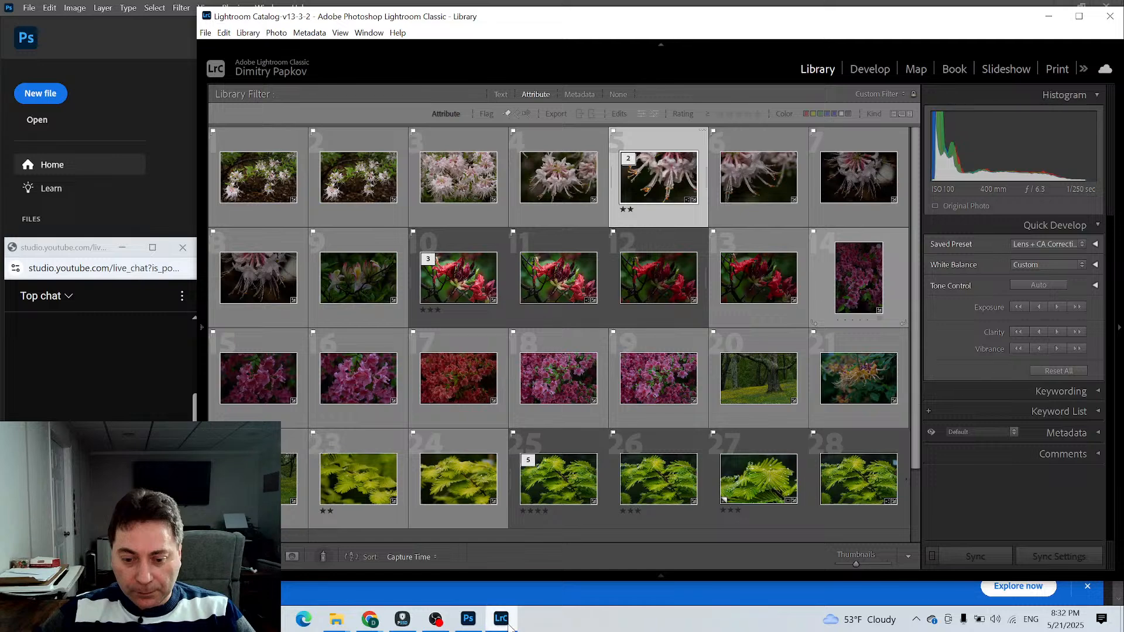
mouse_move(510, 628)
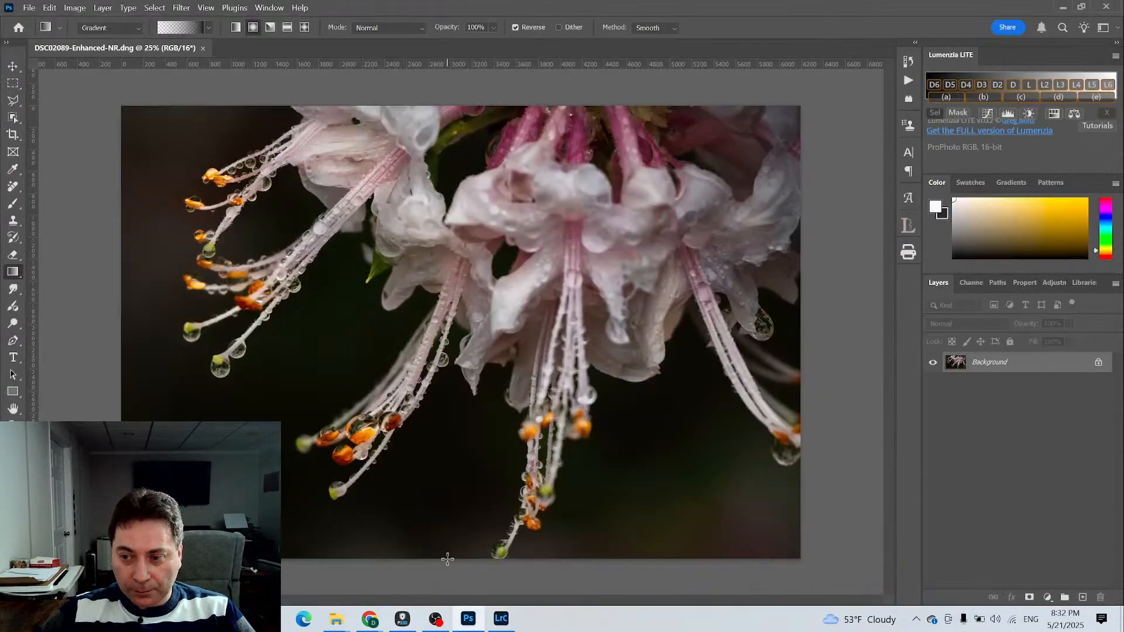
Duplicate the Background layer as "Background copy" and apply the last-used Gaussian Blur to the copy
right_click(996, 366)
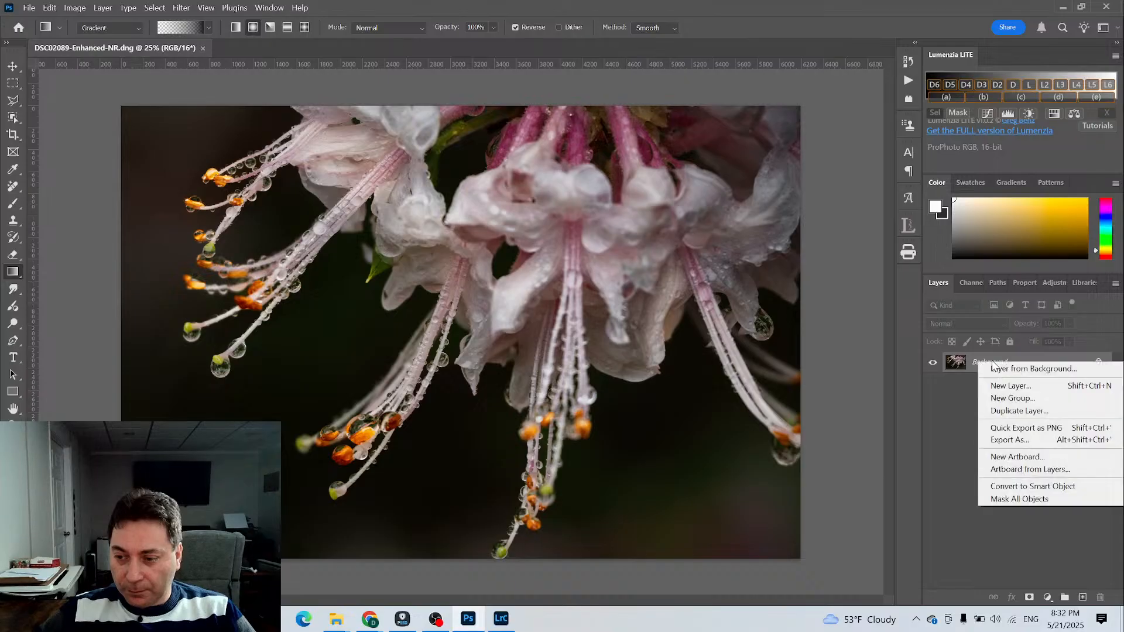
click(1019, 411)
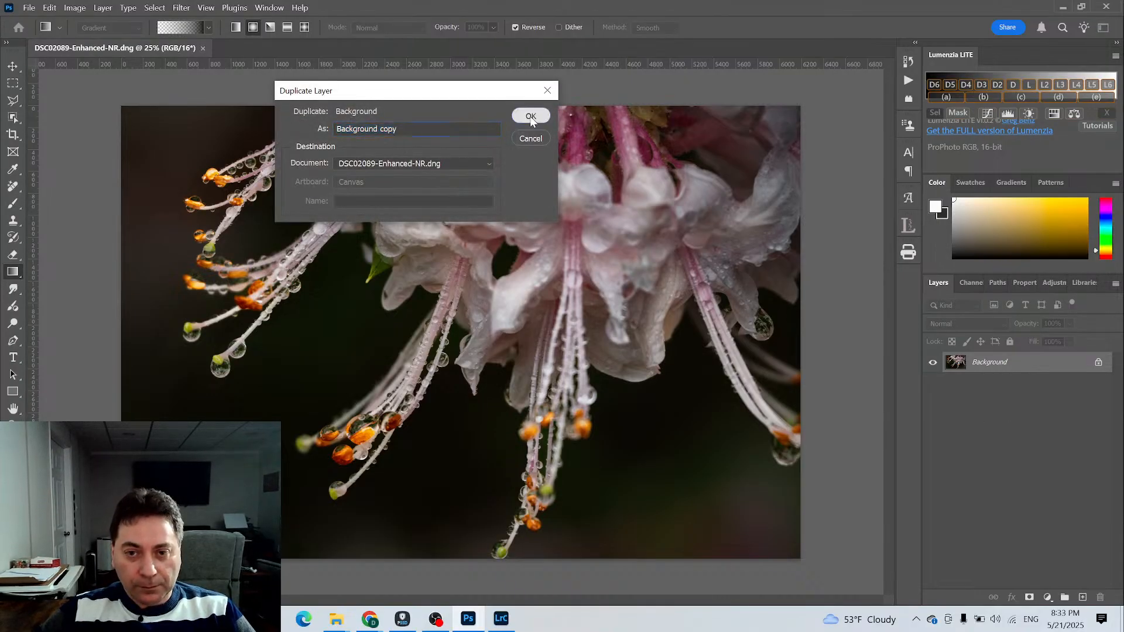
click(530, 115)
click(182, 7)
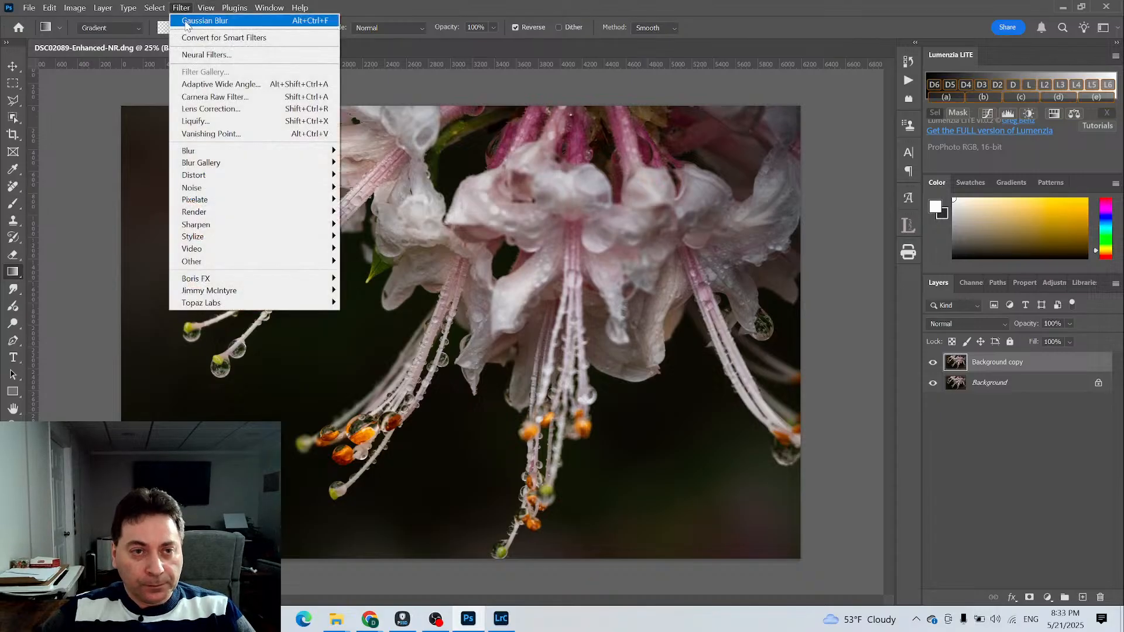
click(188, 22)
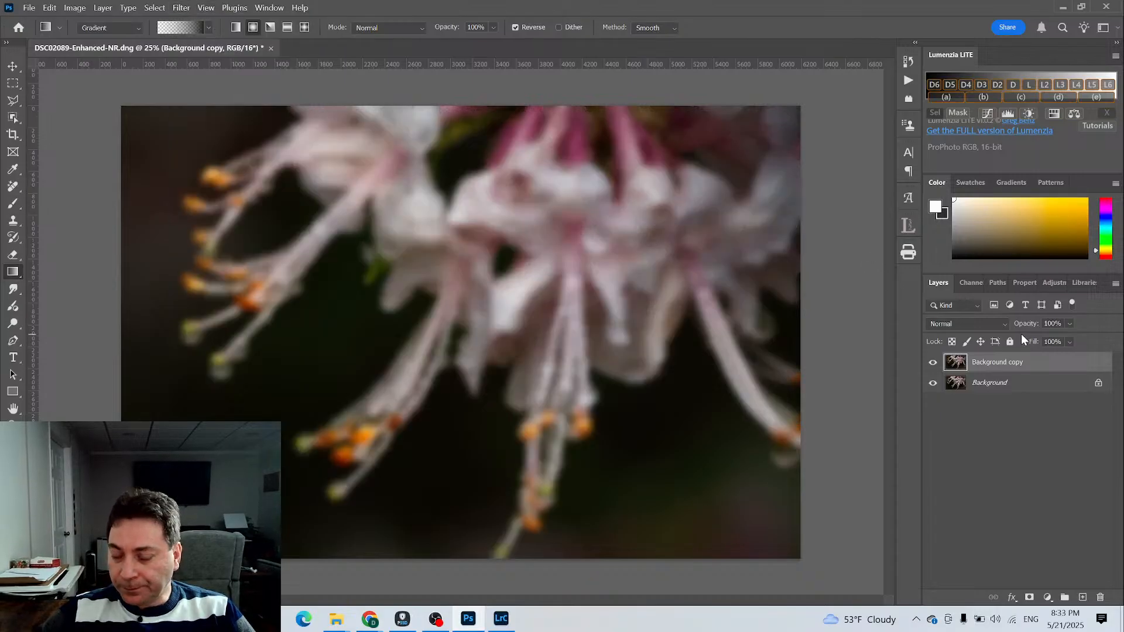
Set the blurred Background copy layer's blend mode to Lighten and its opacity to 36%
click(1003, 324)
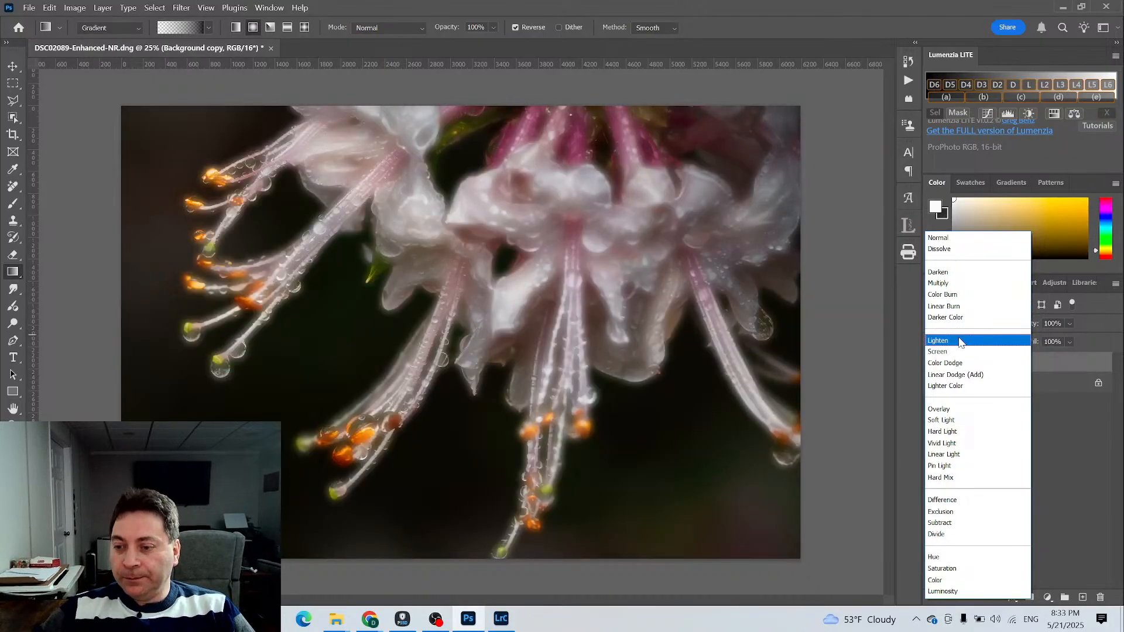
click(960, 341)
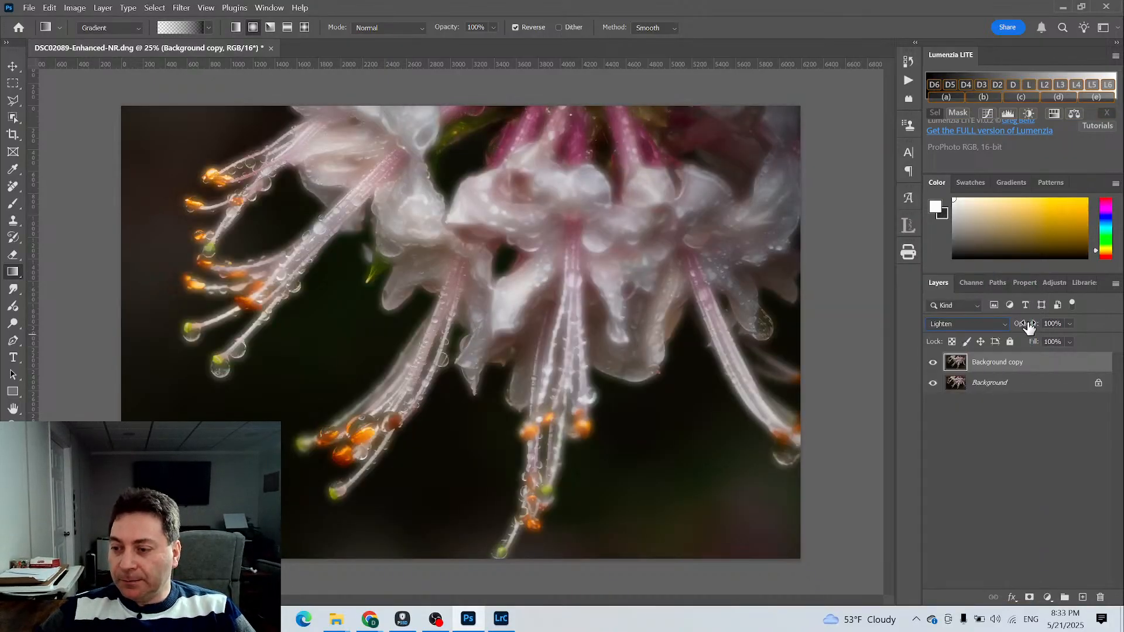
drag(1025, 325, 985, 328)
Add a Brightness/Contrast adjustment clipped to the blurred copy, with Brightness 21 and Contrast 78
click(1047, 597)
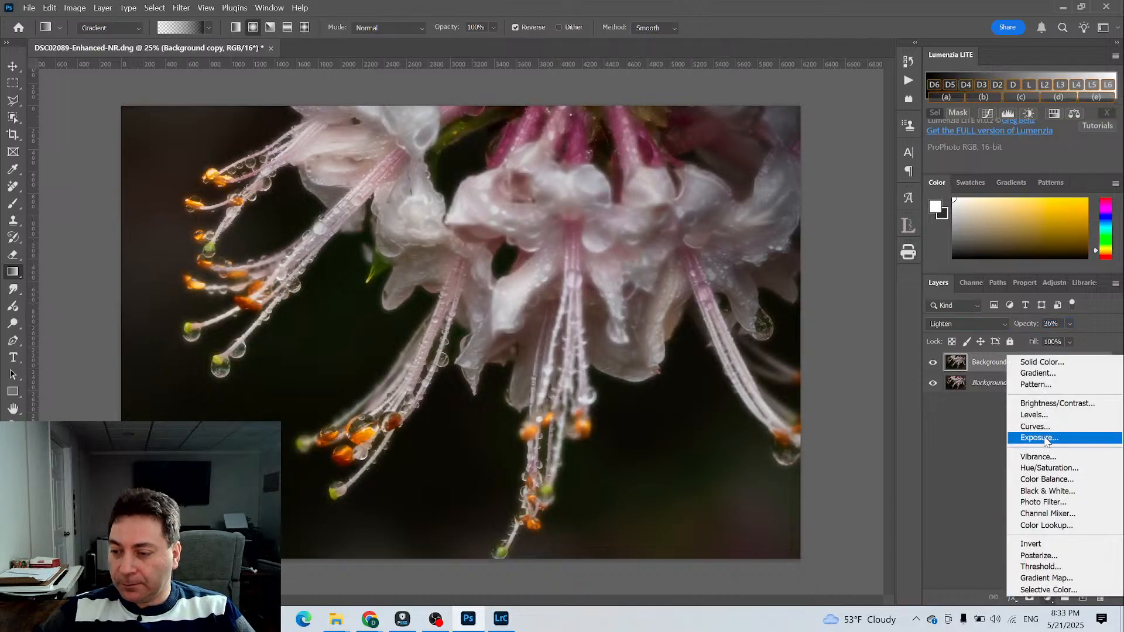
click(1049, 405)
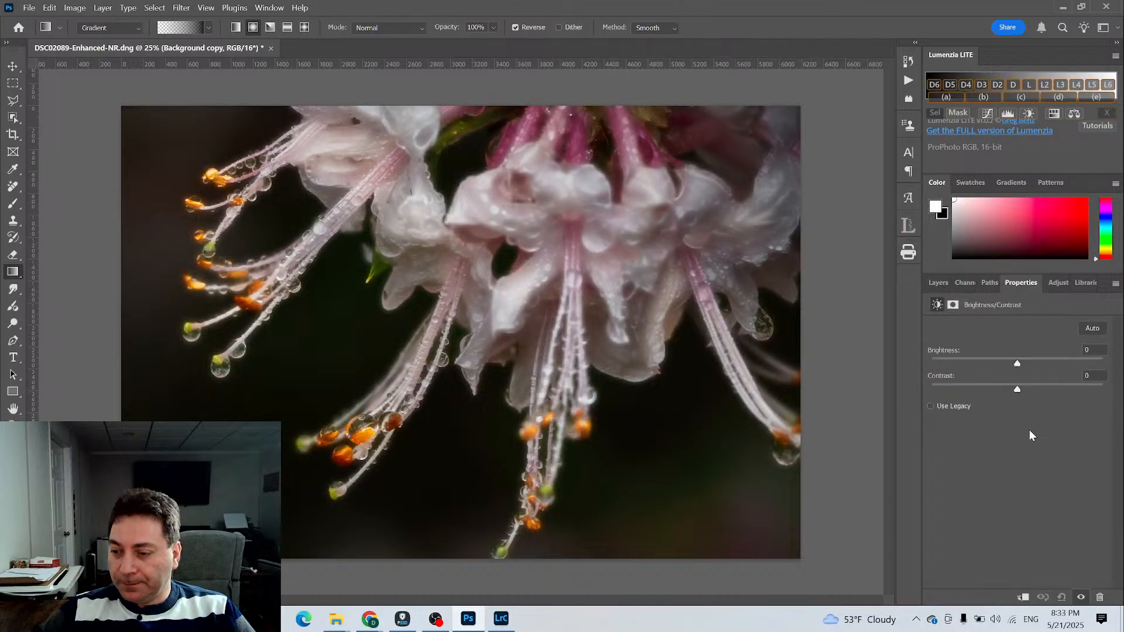
click(1023, 597)
drag(1018, 364, 1030, 368)
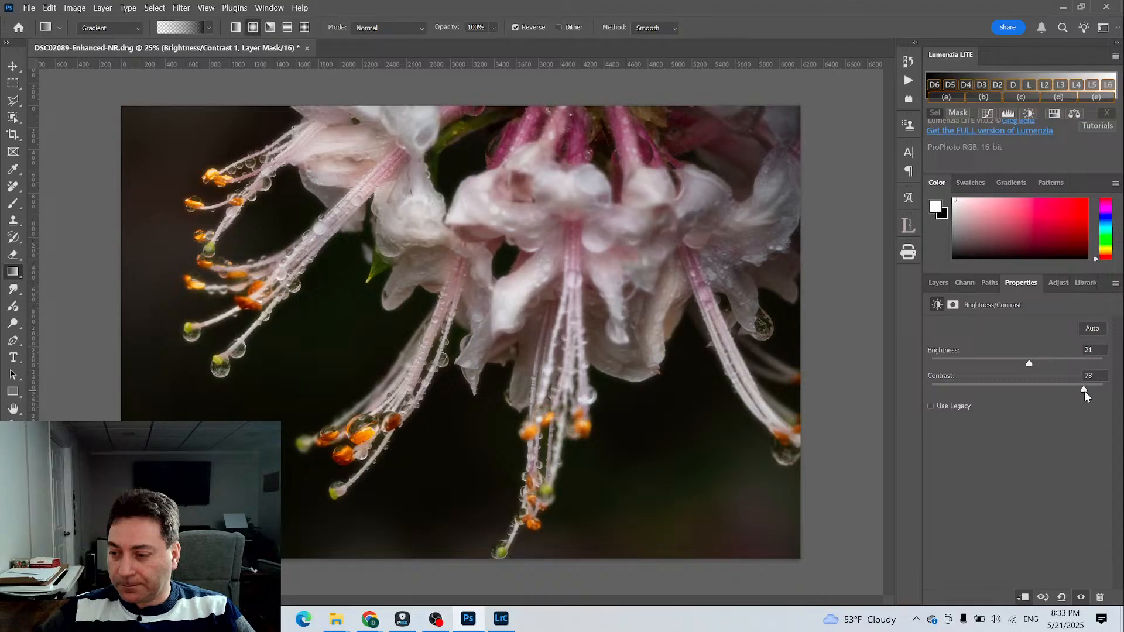
click(938, 285)
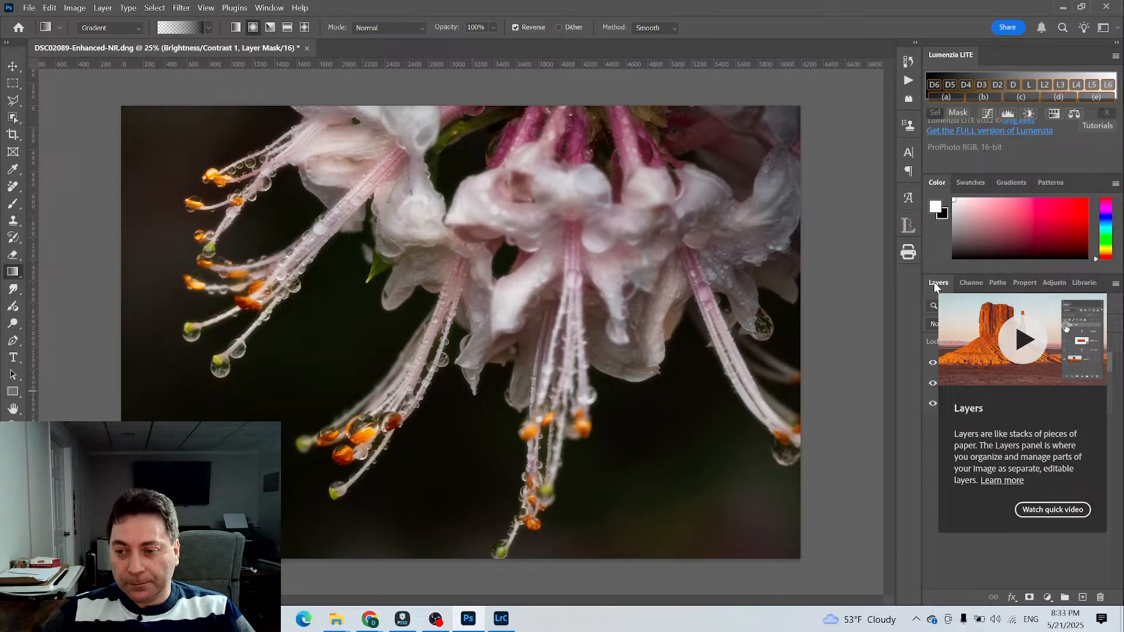
click(1028, 553)
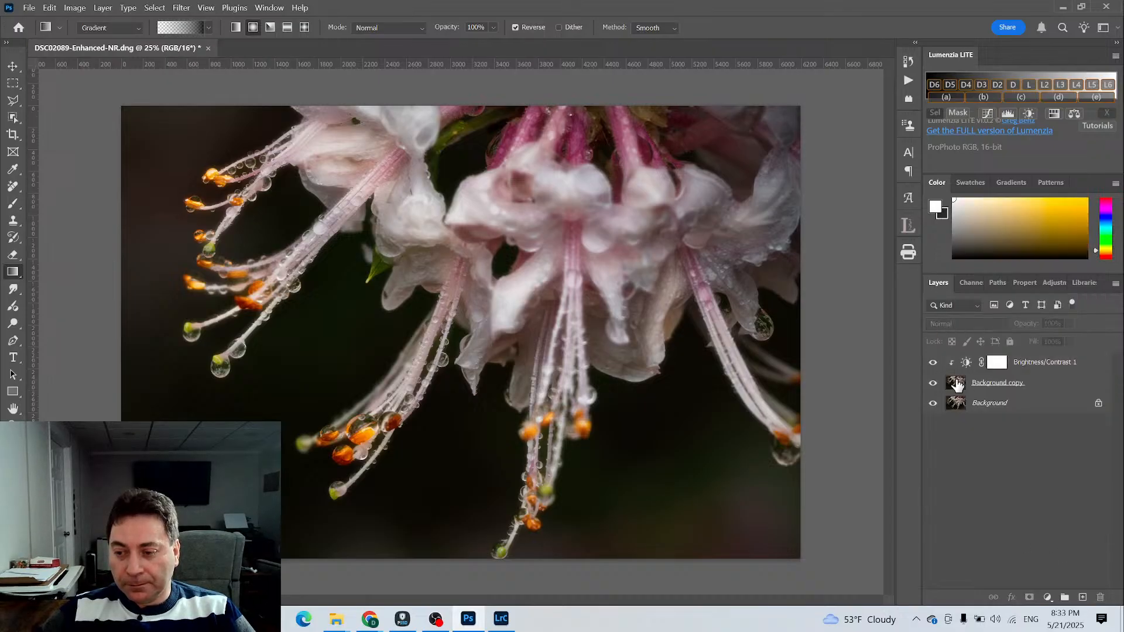
Compare the photo with the Background copy layer hidden and shown, and lower that layer's opacity to 23%
click(959, 386)
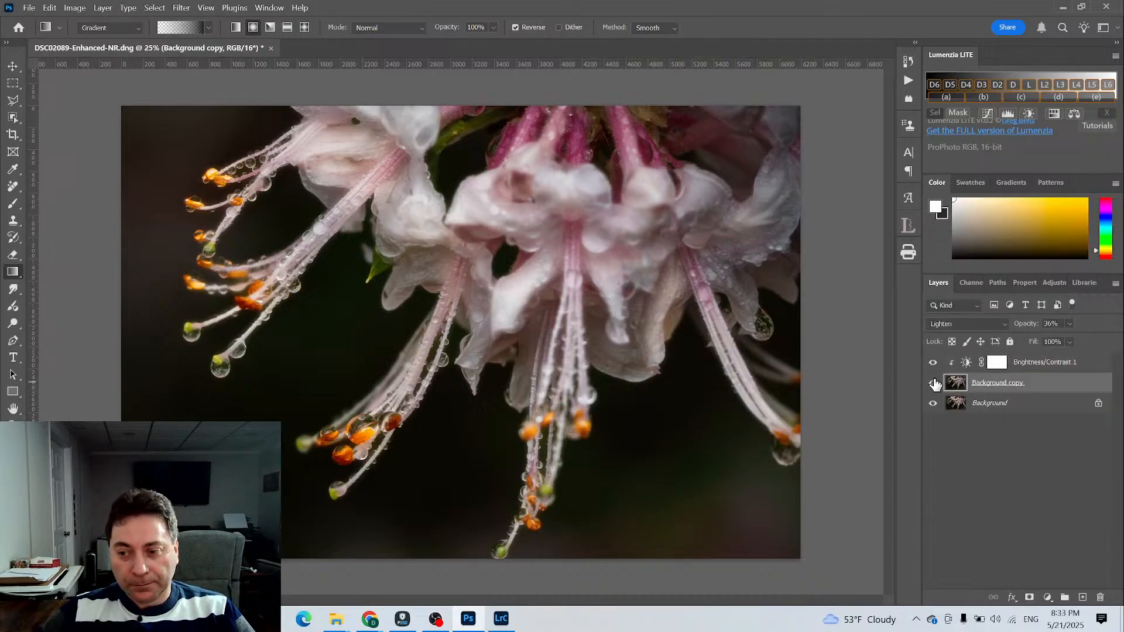
click(934, 384)
click(933, 384)
click(934, 384)
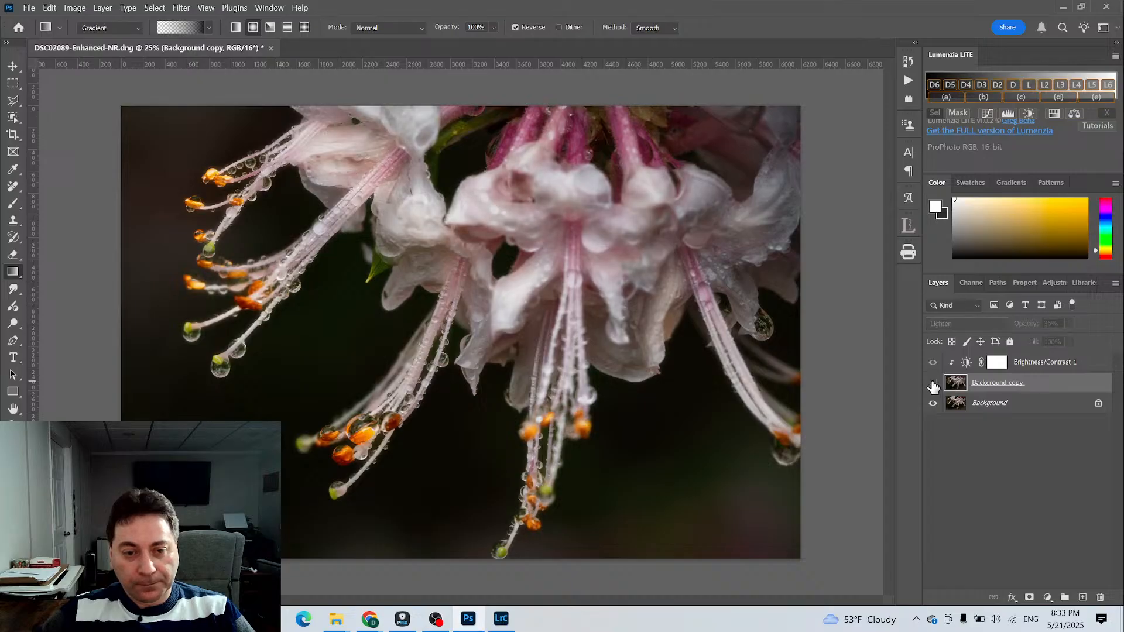
click(934, 385)
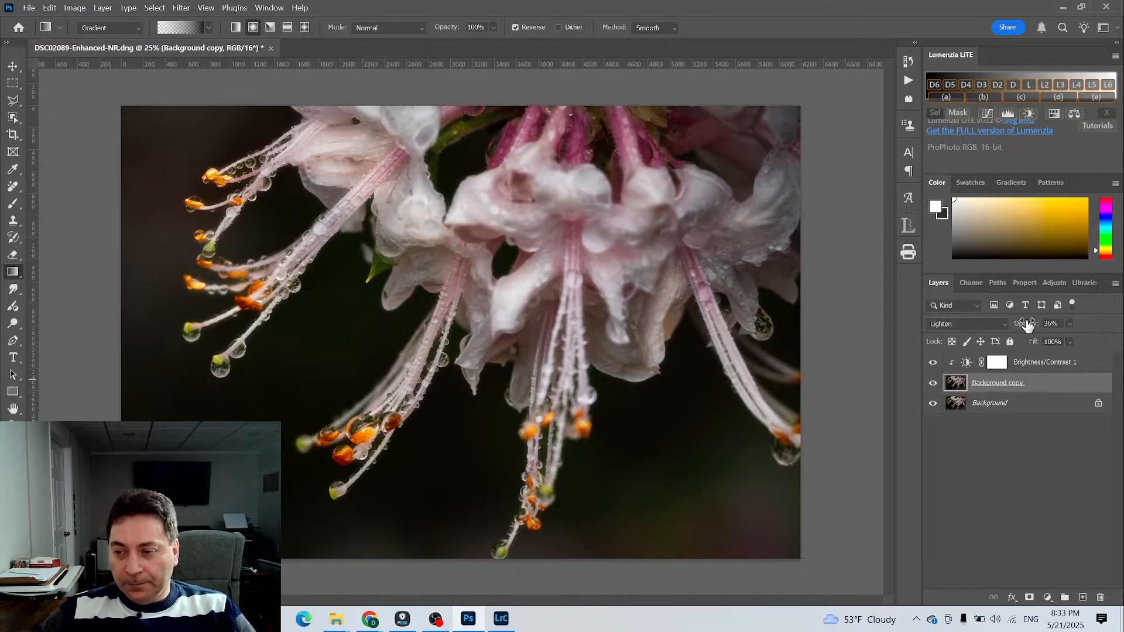
drag(1026, 324, 1022, 327)
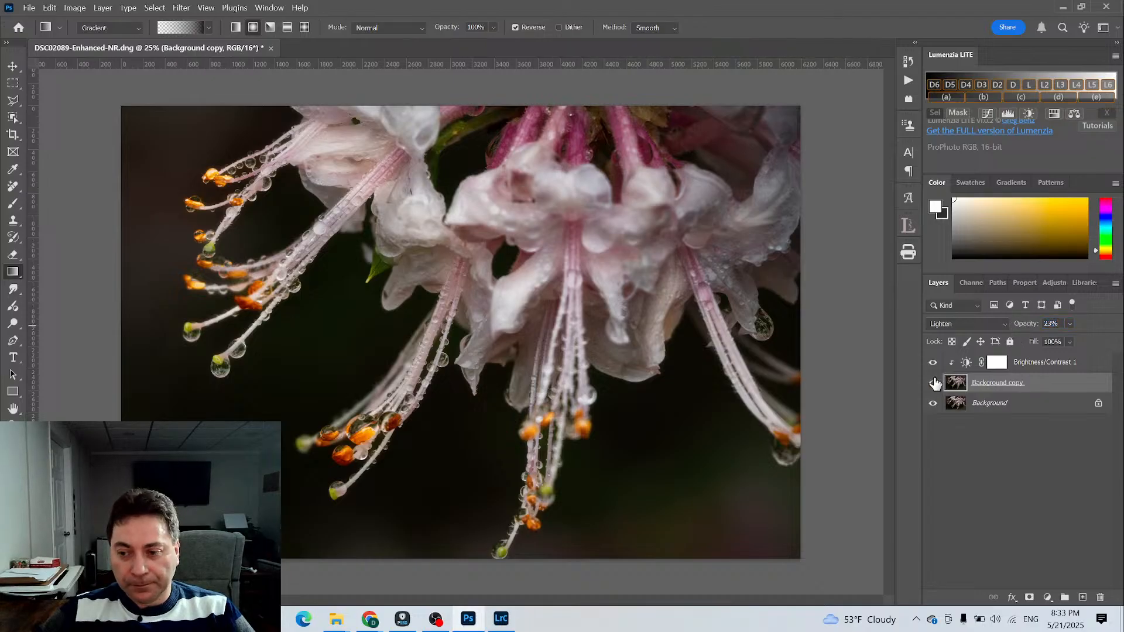
Judge the reduced glow effect by comparing the photo with the Background copy layer hidden and shown
click(933, 384)
click(933, 385)
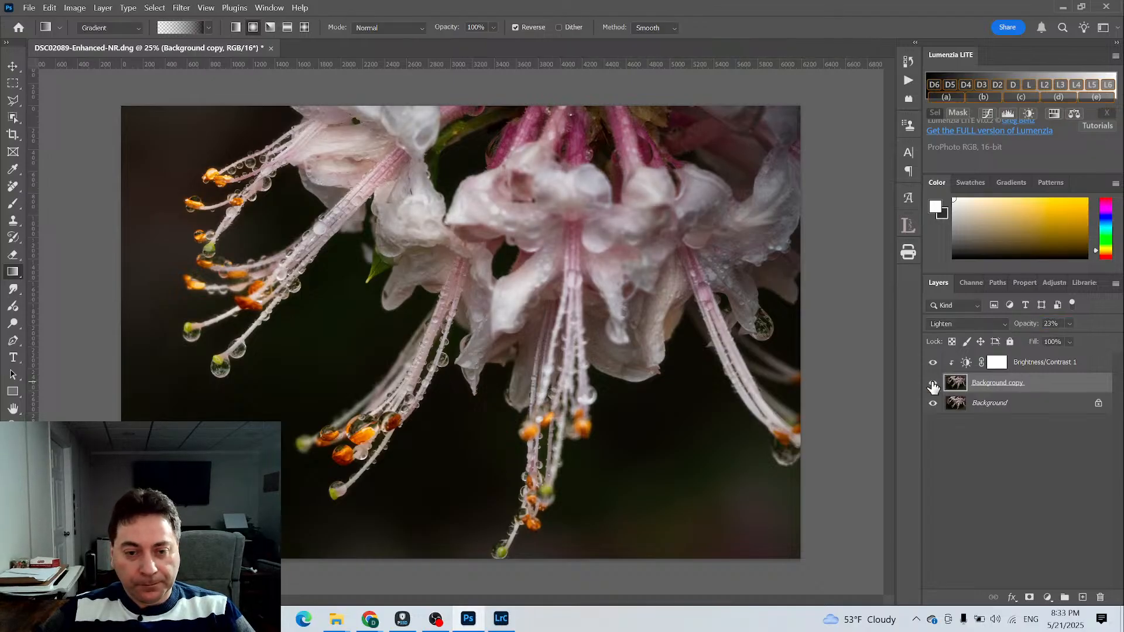
click(933, 385)
click(933, 384)
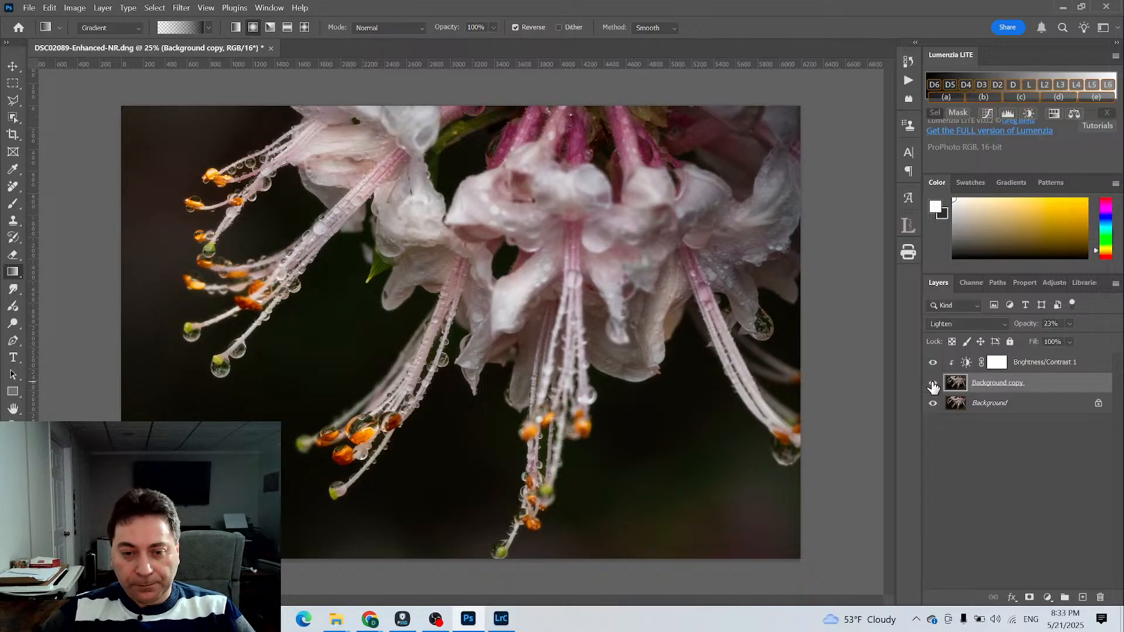
click(933, 385)
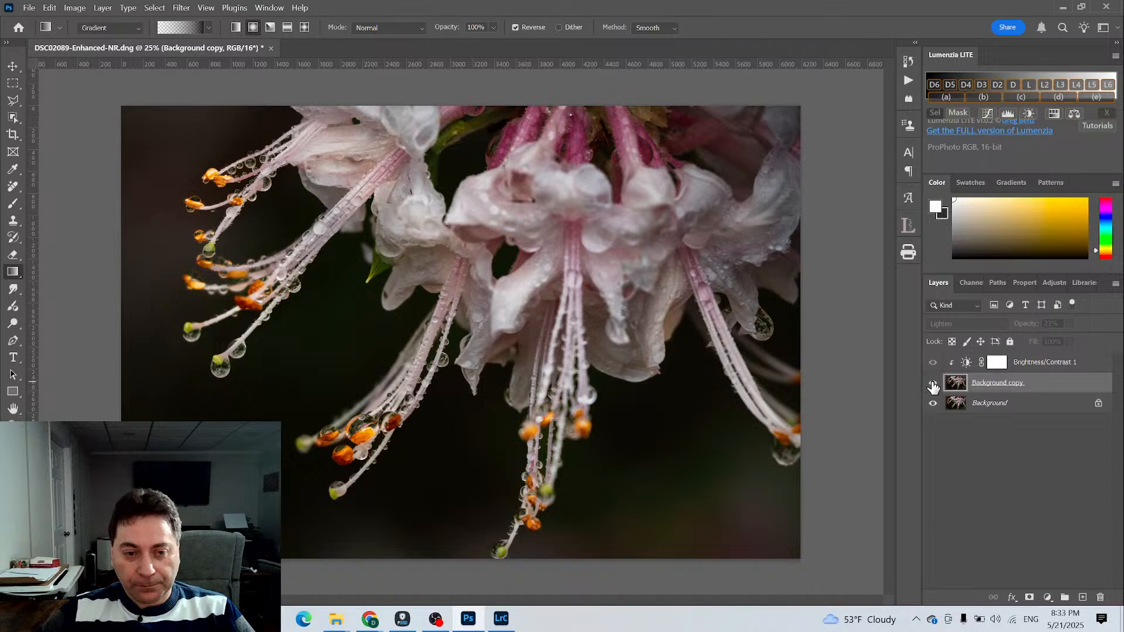
click(933, 384)
click(933, 385)
click(933, 384)
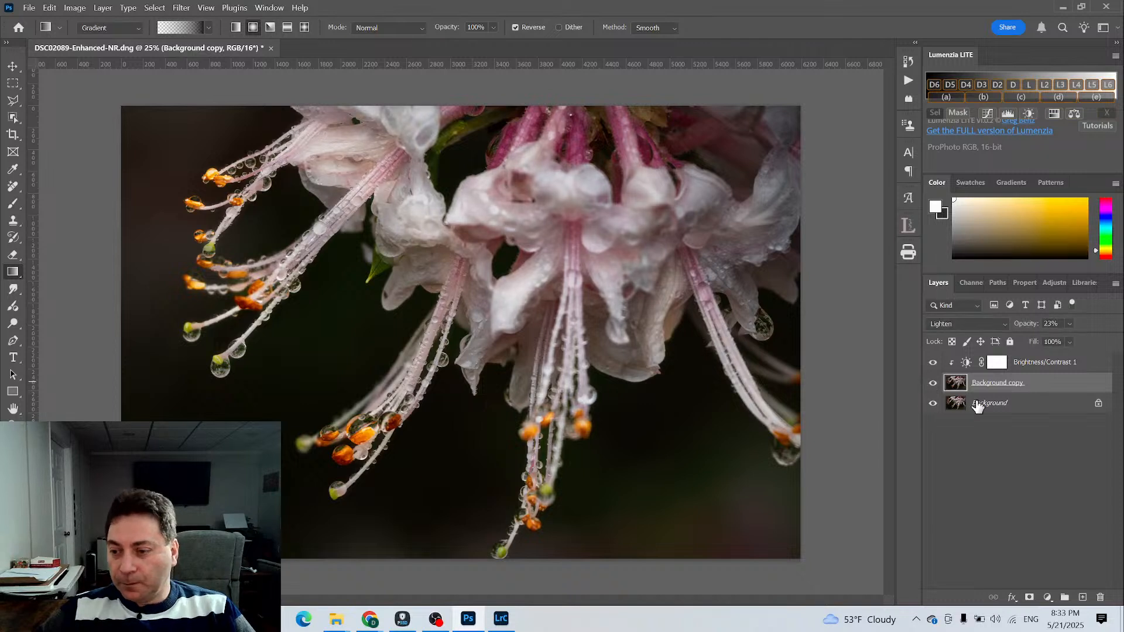
Add a layer mask to Background copy and paint black over parts of the flowers with the 500-pixel Brush at 50% opacity
click(1029, 597)
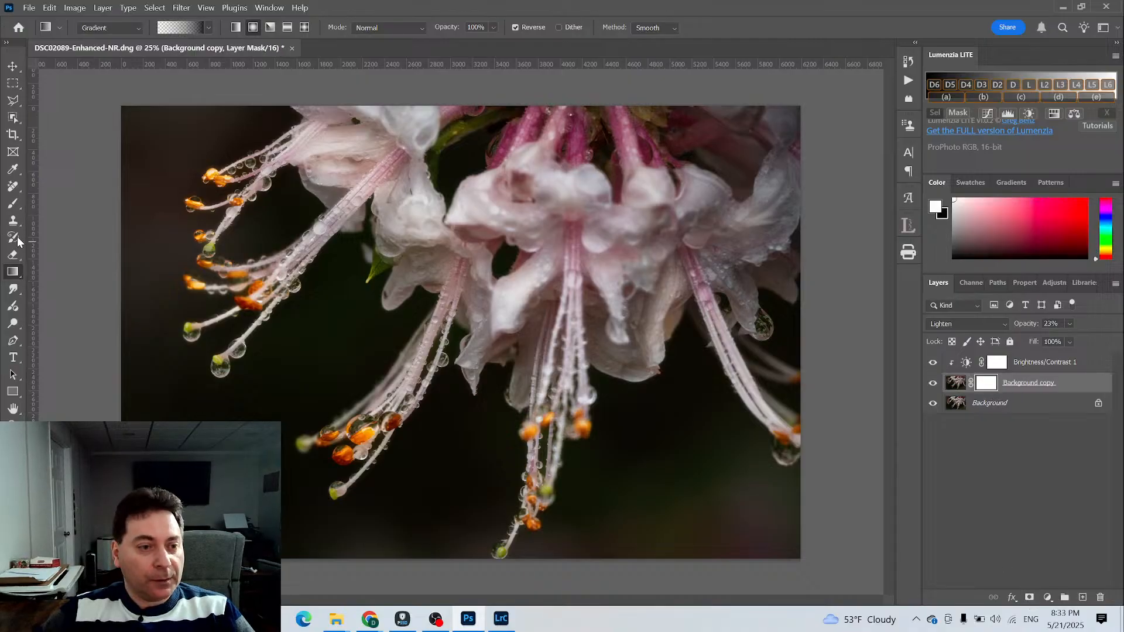
click(13, 204)
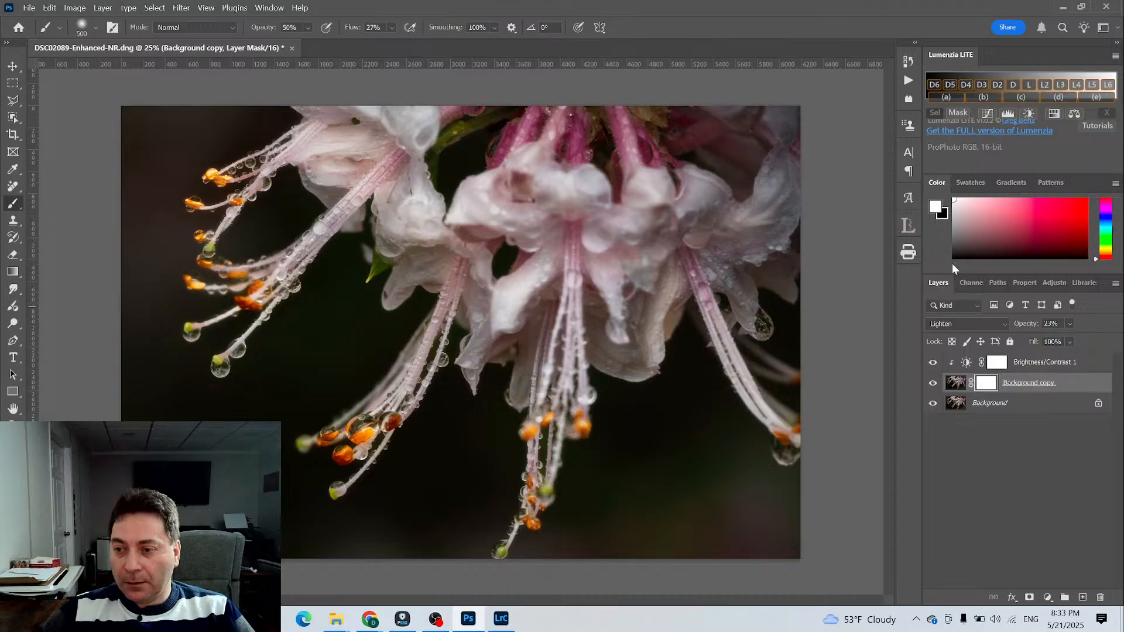
key(x)
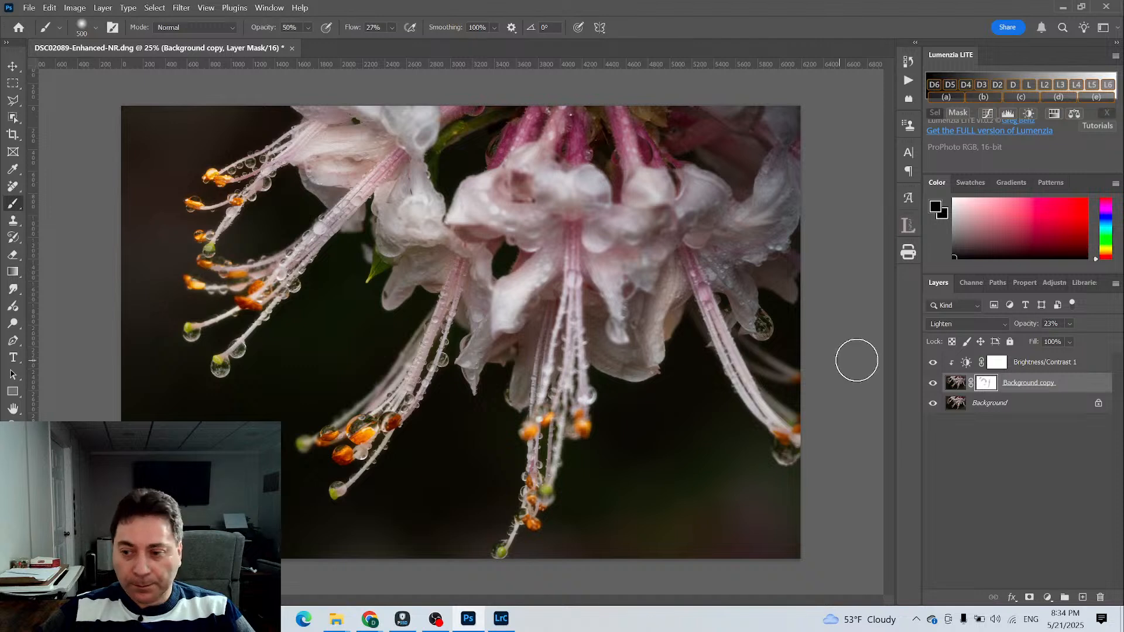
Check the masked glow by comparing the photo with the Background copy layer hidden and shown
click(934, 384)
click(934, 384)
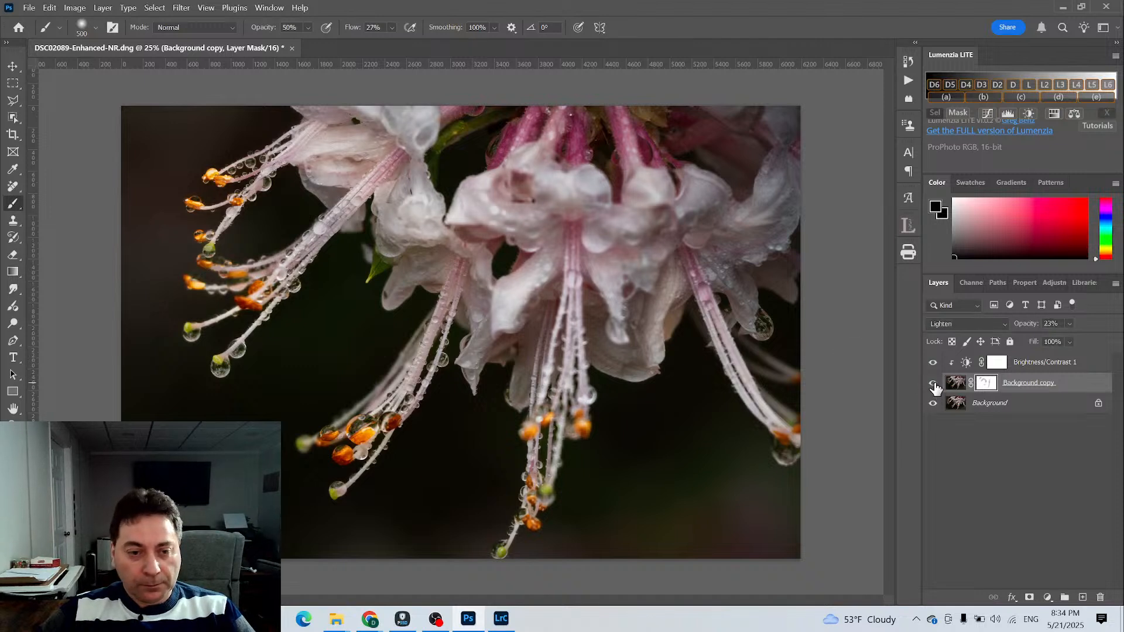
click(934, 384)
click(934, 384)
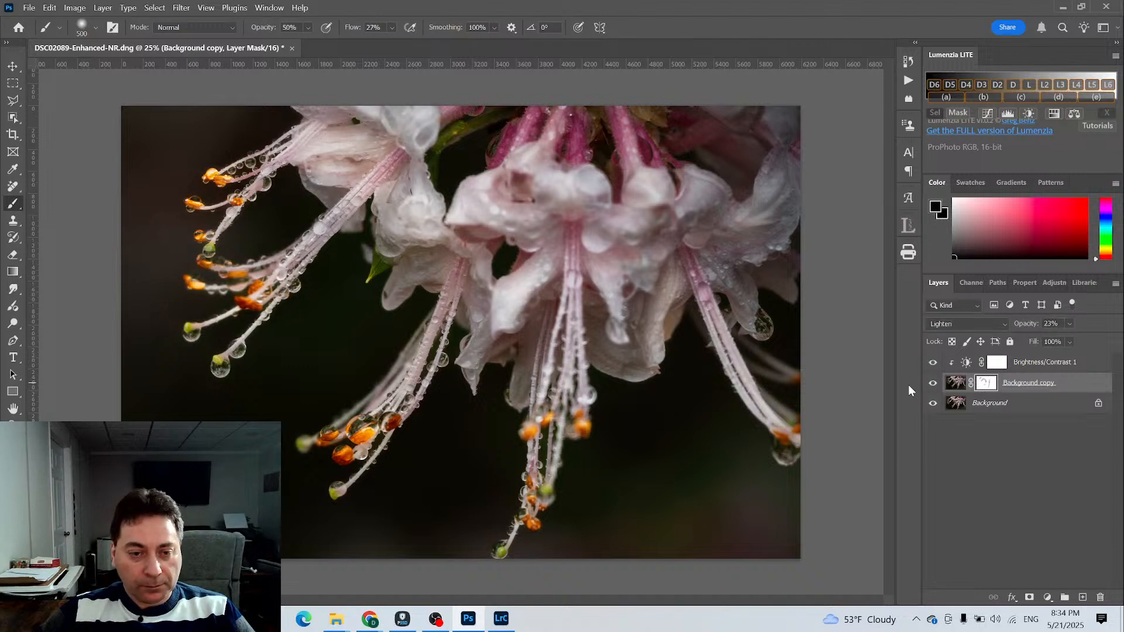
click(934, 384)
click(935, 384)
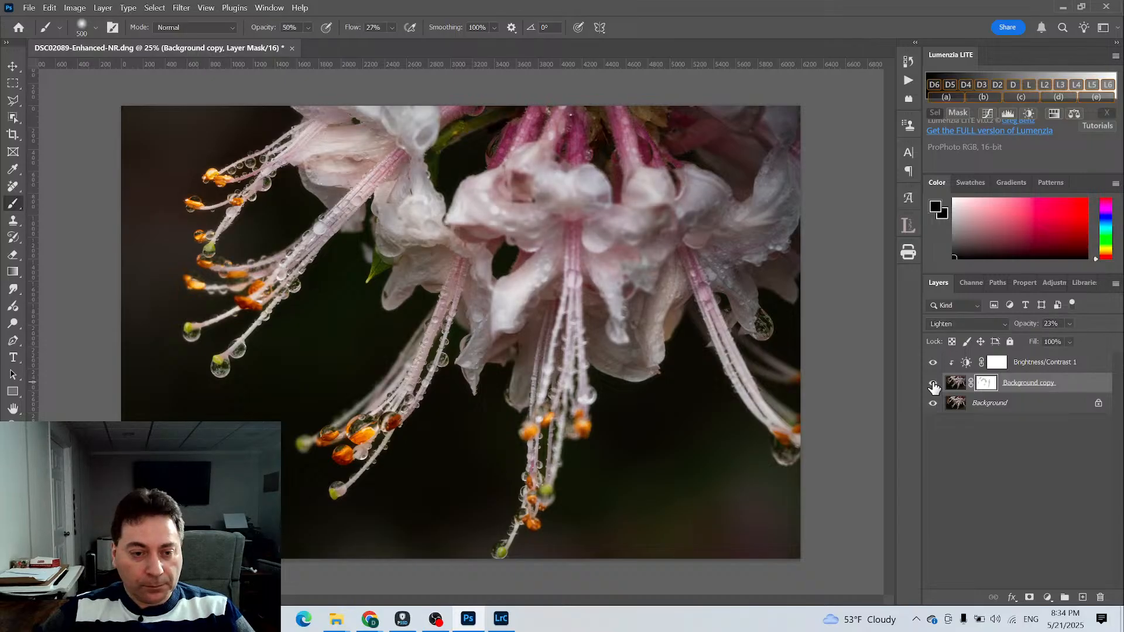
click(935, 386)
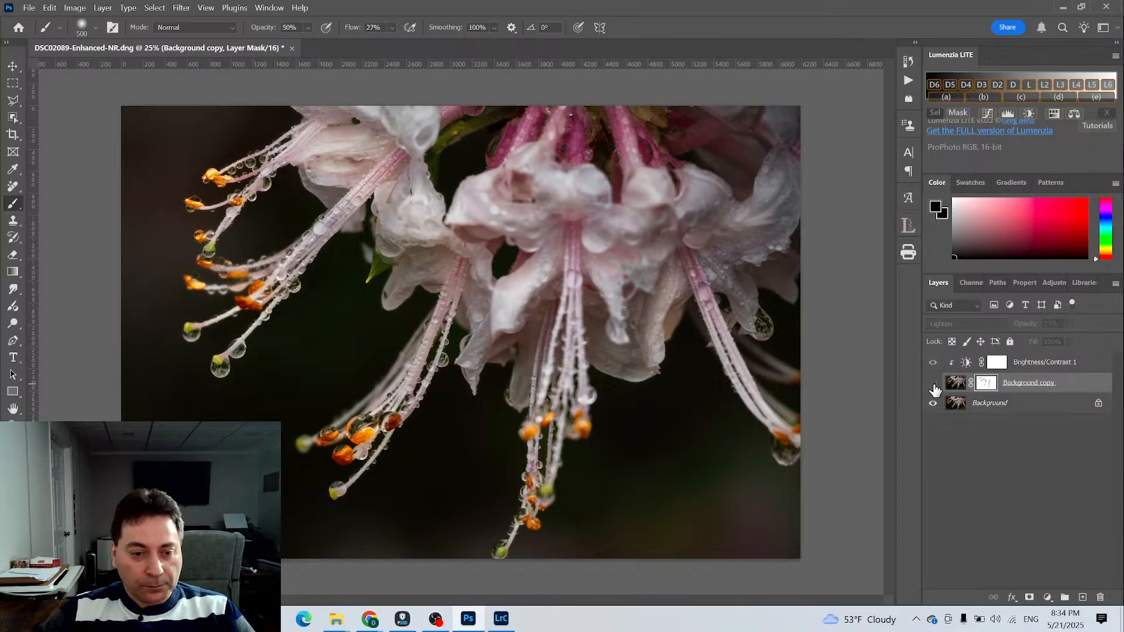
click(935, 386)
click(933, 387)
click(934, 387)
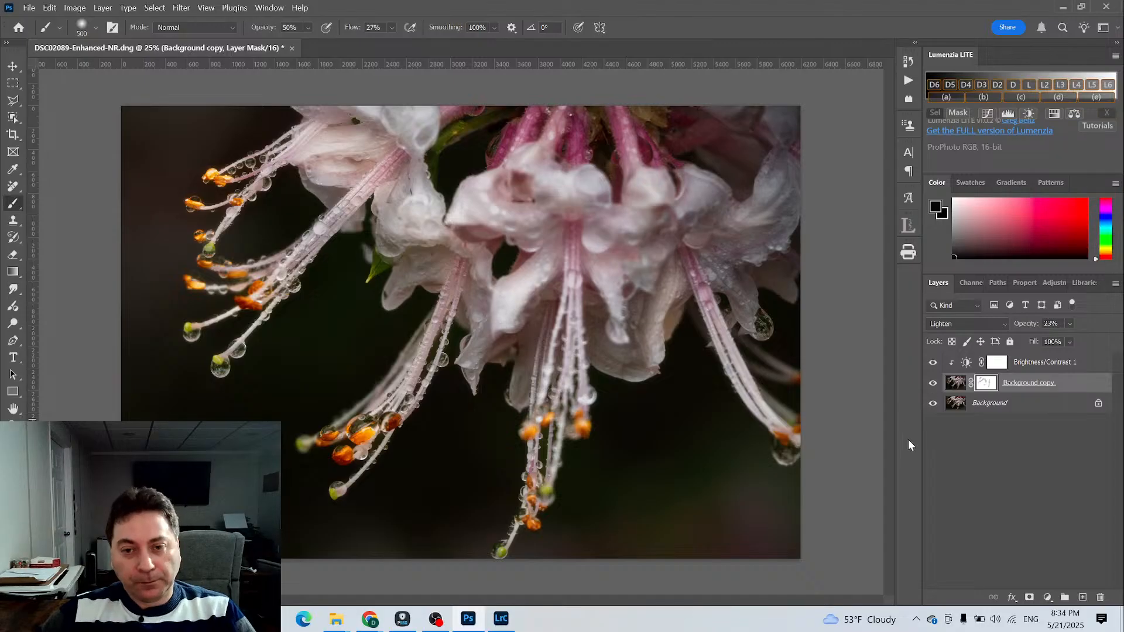
Close the azalea document with its changes saved, and switch back to Lightroom Classic
click(292, 48)
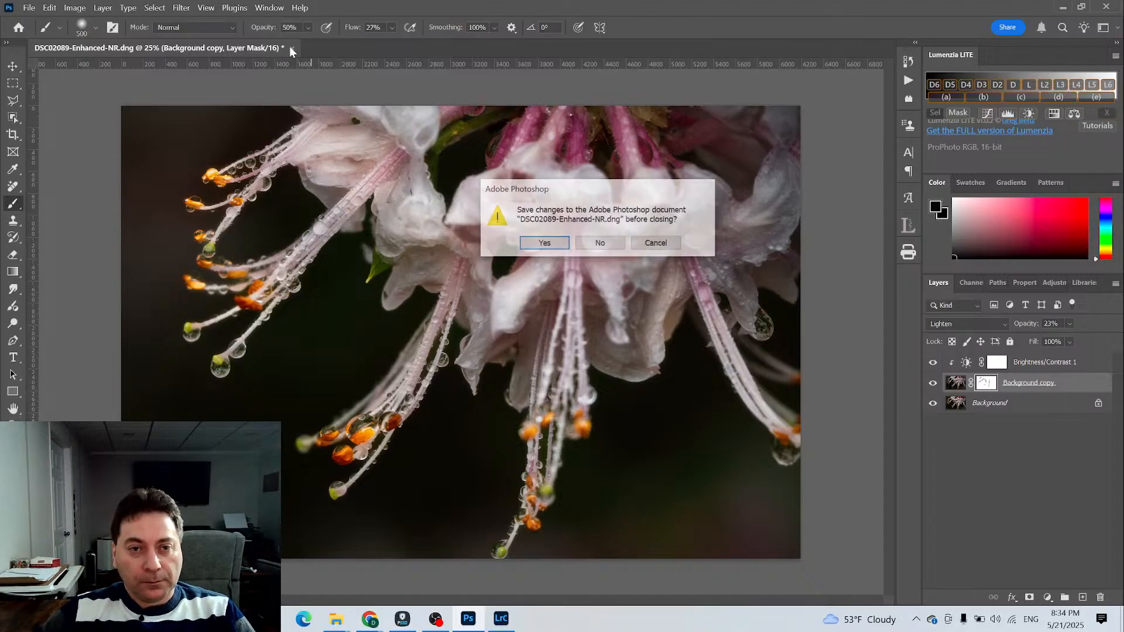
click(542, 244)
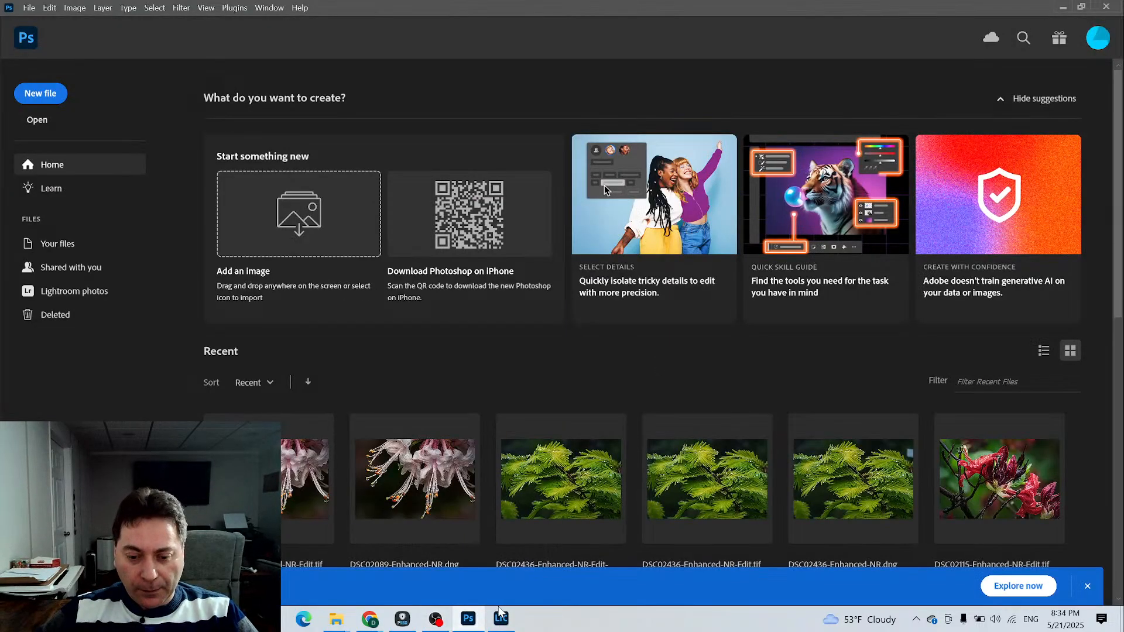
click(500, 619)
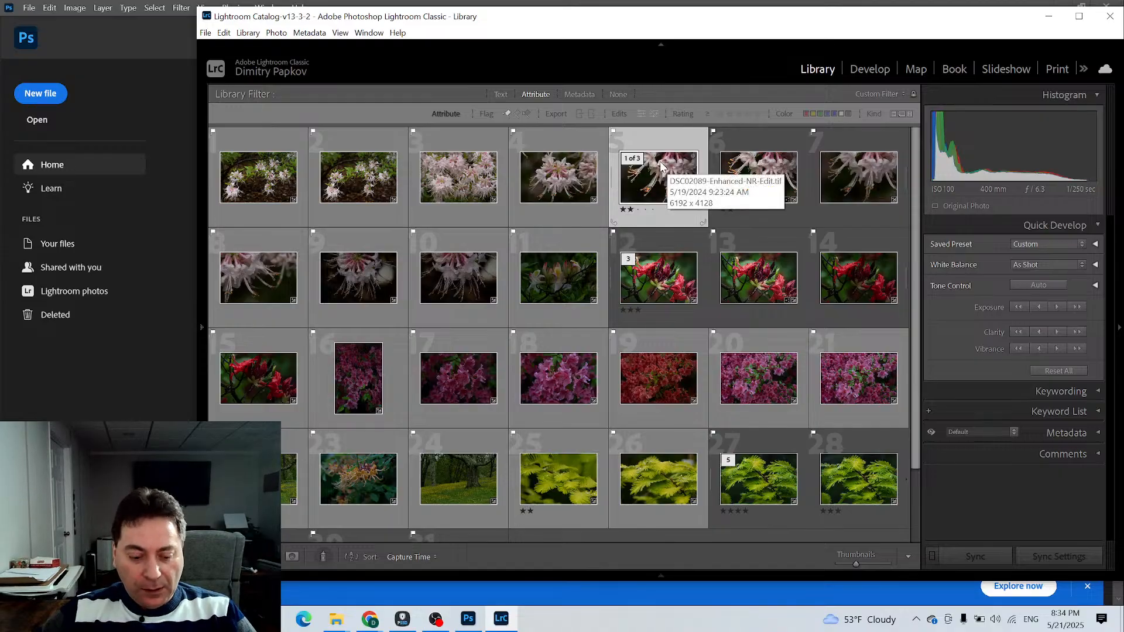
Give DSC02089-Enhanced-NR-Edit.tif a four-star rating and create a virtual copy of it
key(4)
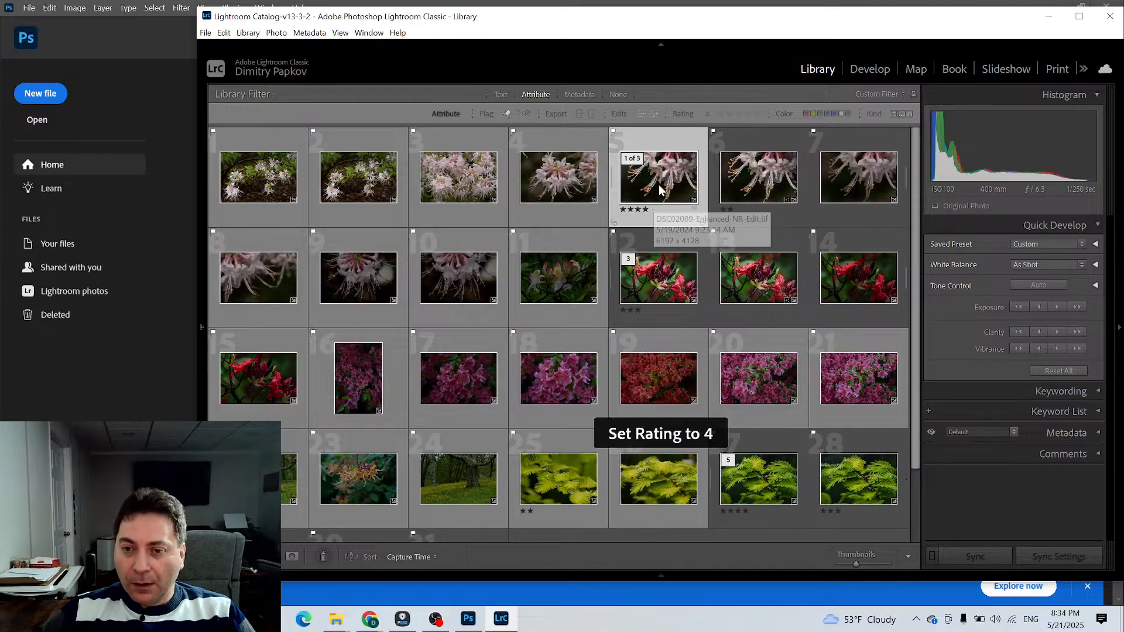
right_click(660, 184)
click(739, 457)
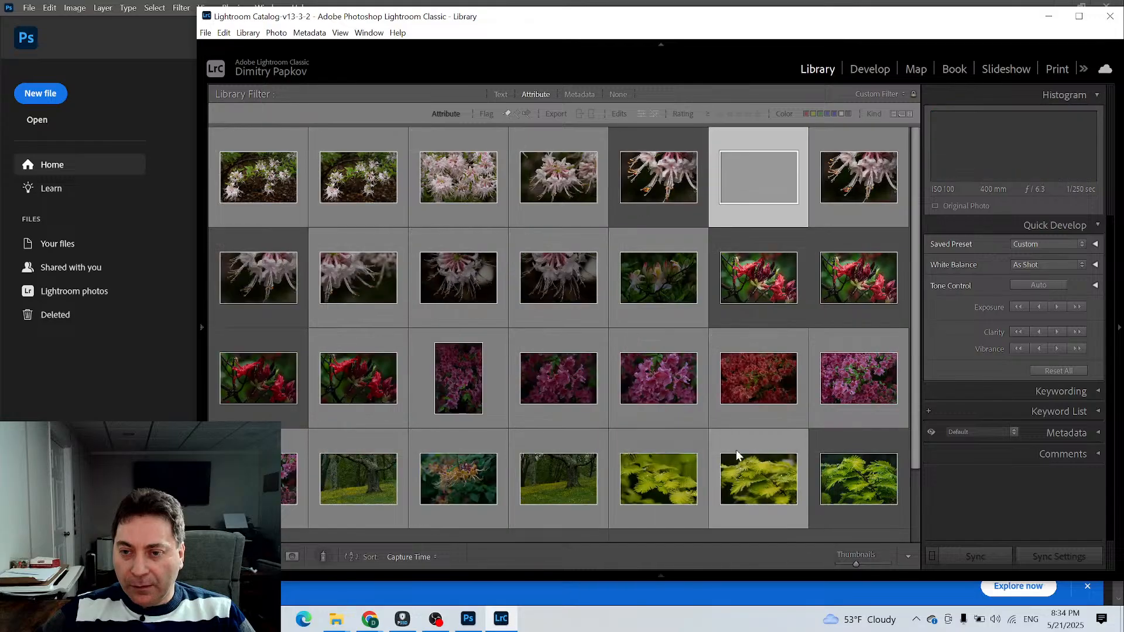
Open the virtual copy in the Develop module with the presets shown, fit the photo to the view and start Crop & Straighten
click(869, 70)
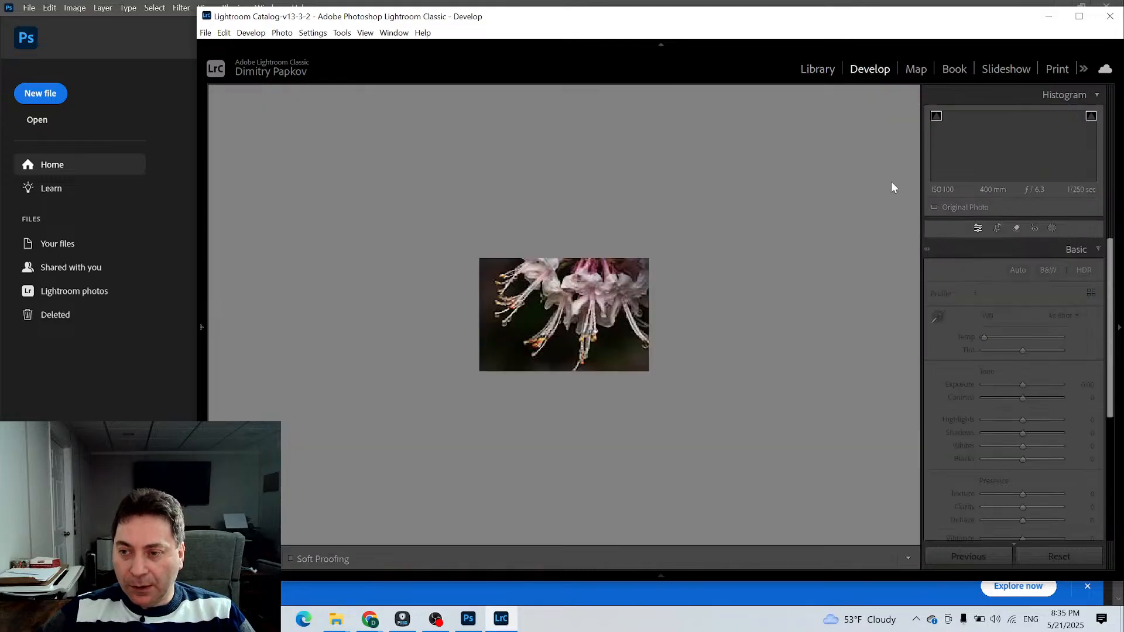
click(206, 332)
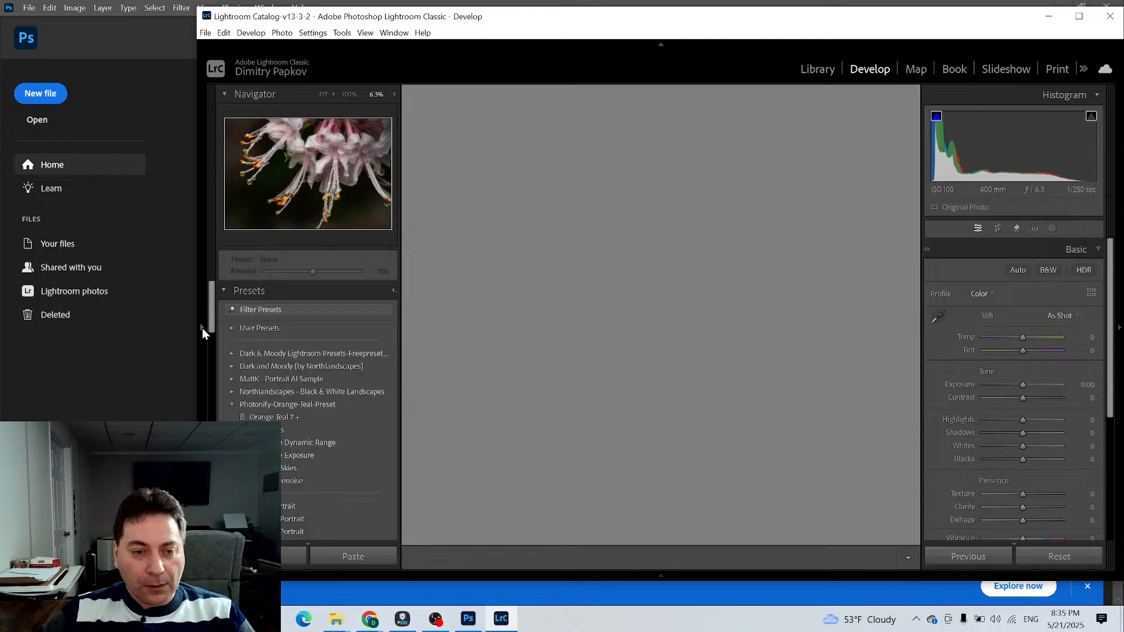
click(323, 95)
click(997, 228)
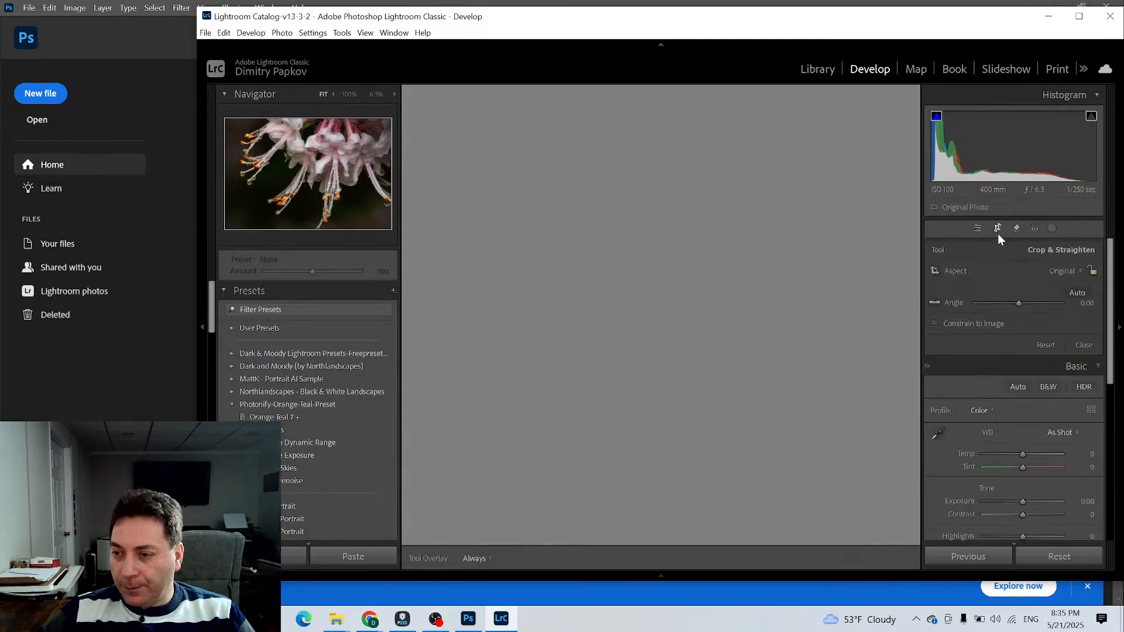
Try the 1 x 1 and 11 x 14 crop ratios on the virtual copy, and return the aspect to As Shot
click(1069, 270)
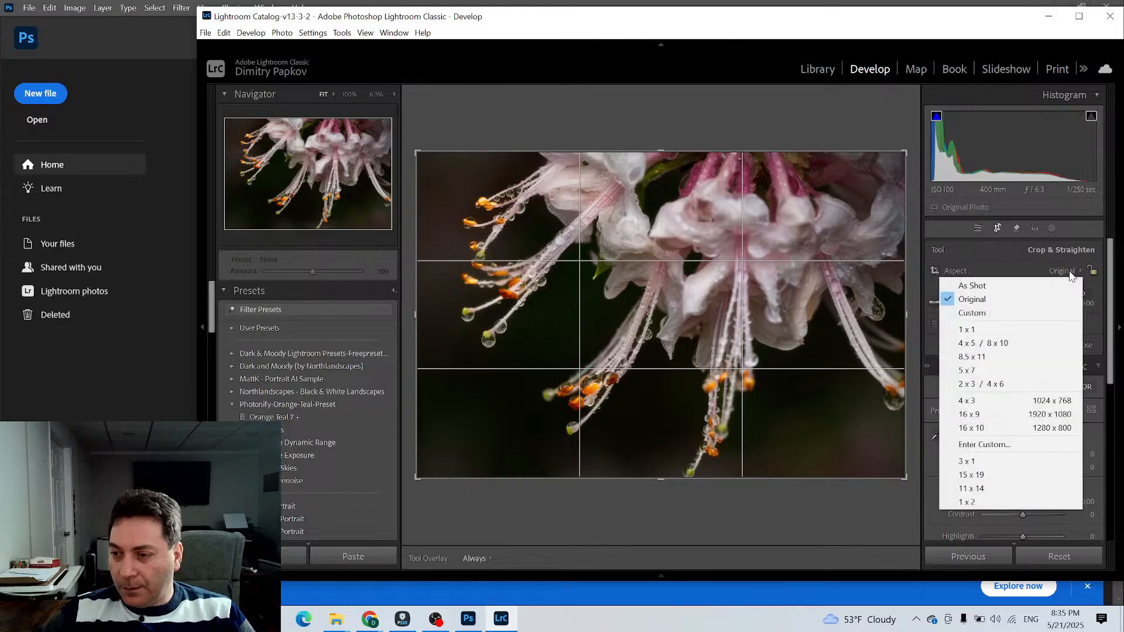
click(966, 329)
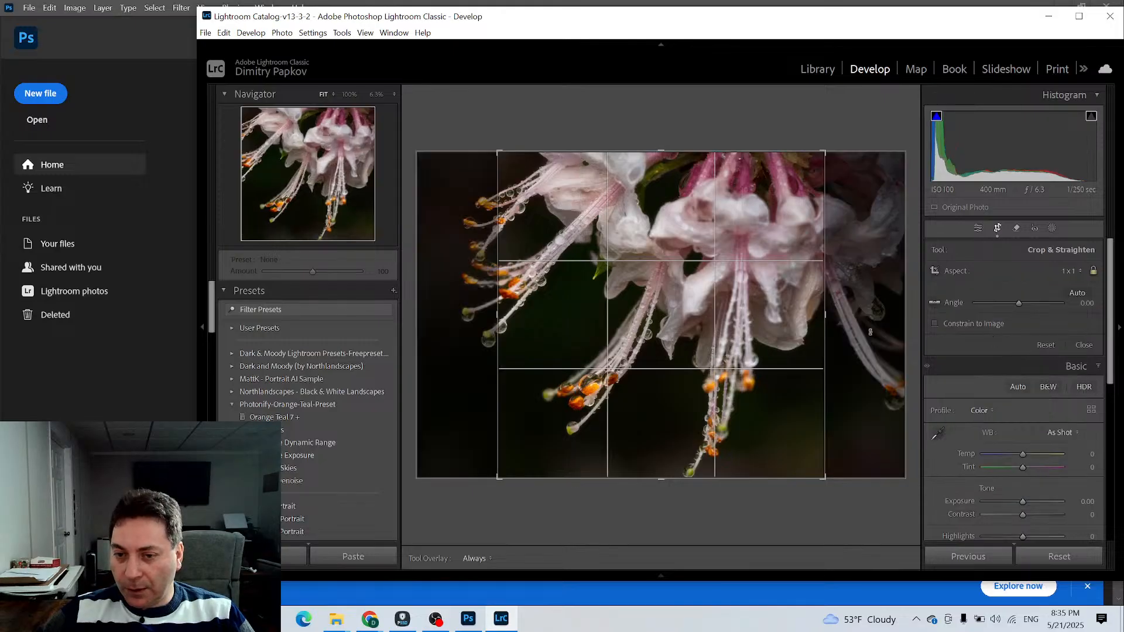
click(1069, 273)
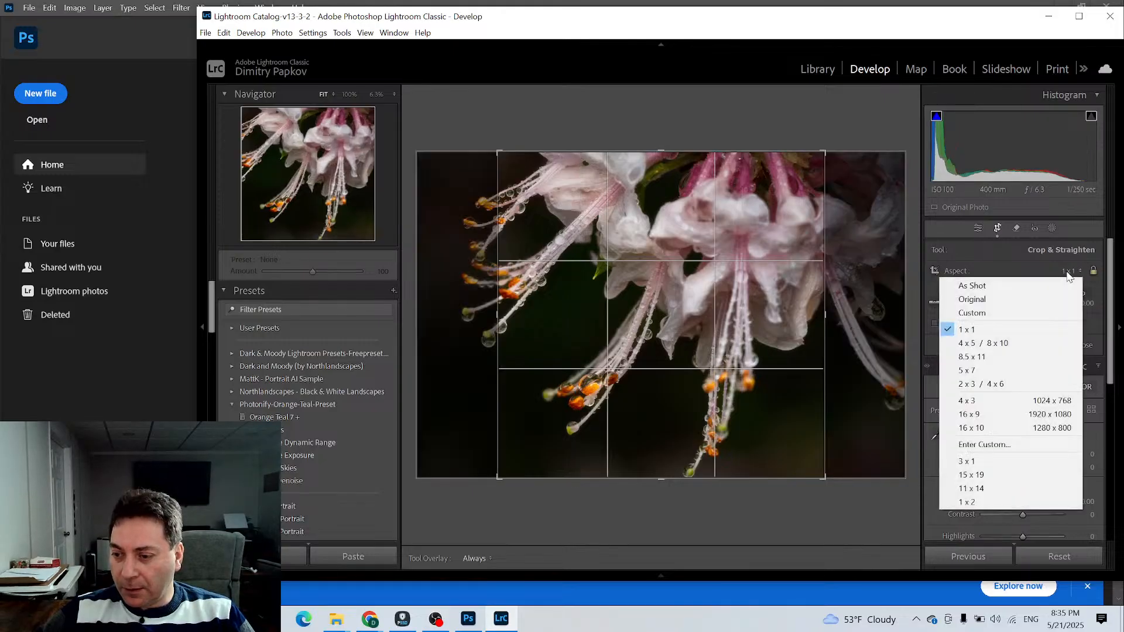
click(971, 488)
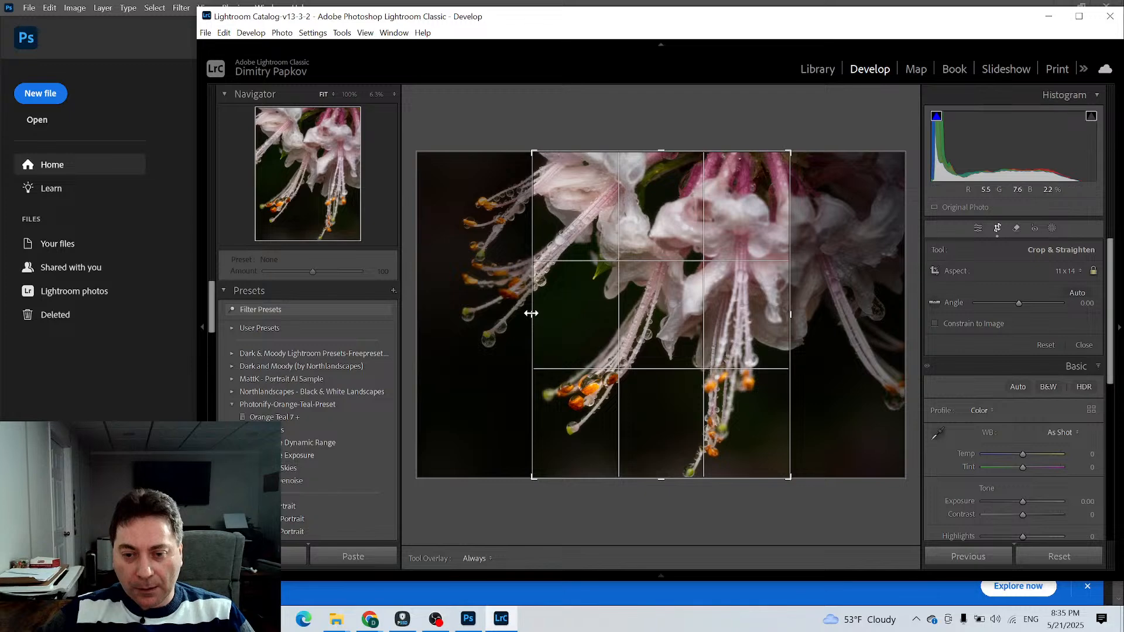
click(1080, 270)
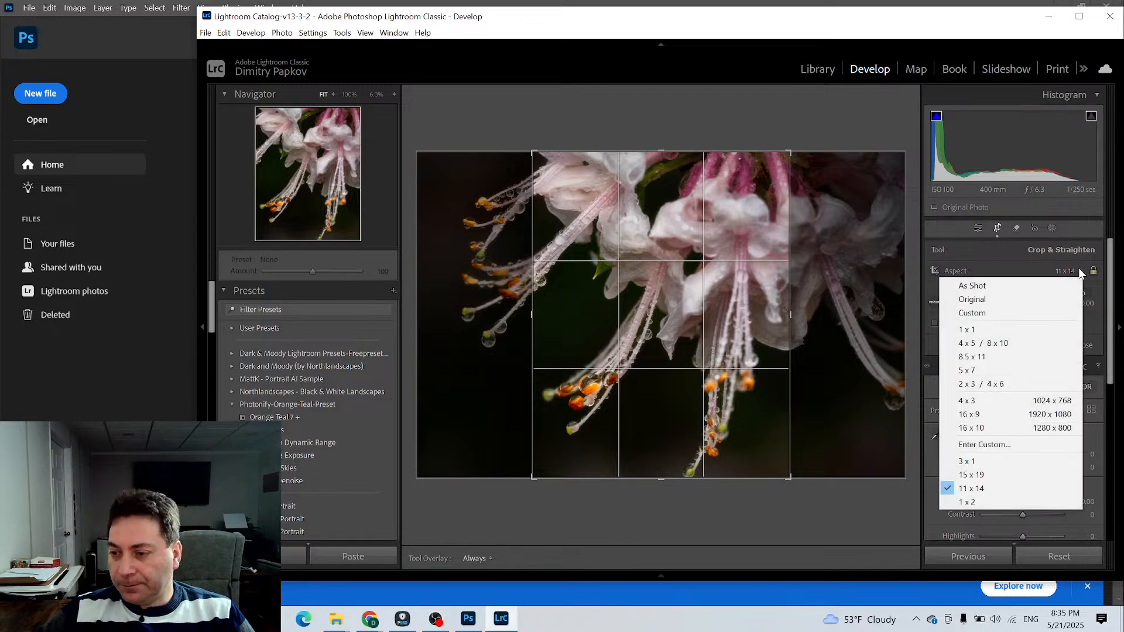
click(978, 285)
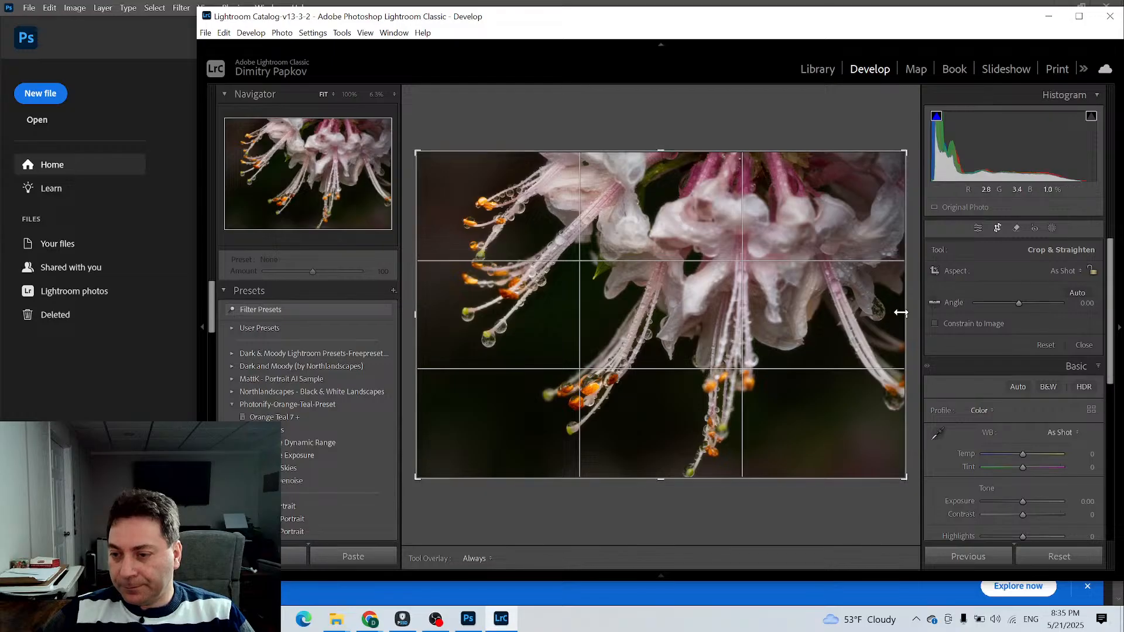
Crop the virtual copy to 11 x 14 at full image height, trimming mostly the right side and a little of the left
drag(907, 316, 861, 319)
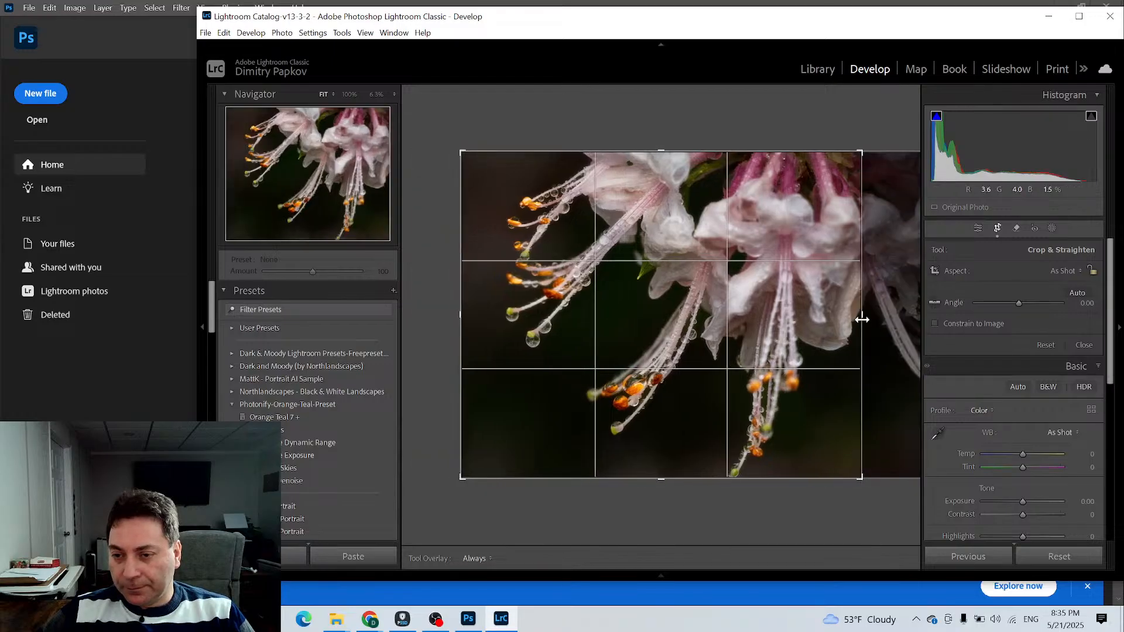
click(1076, 271)
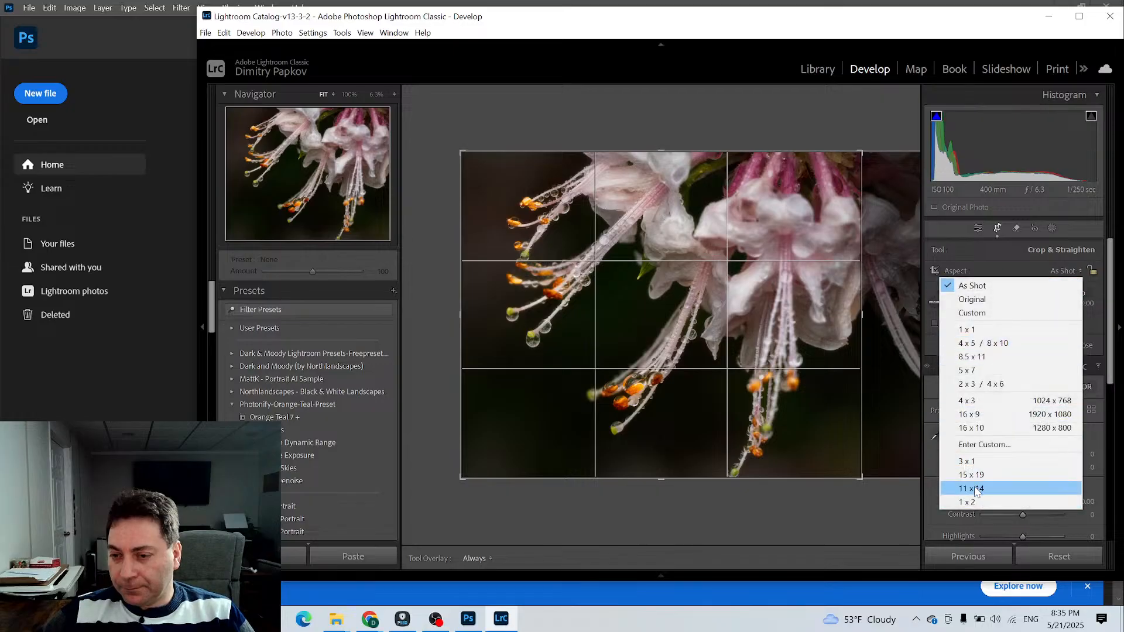
click(977, 490)
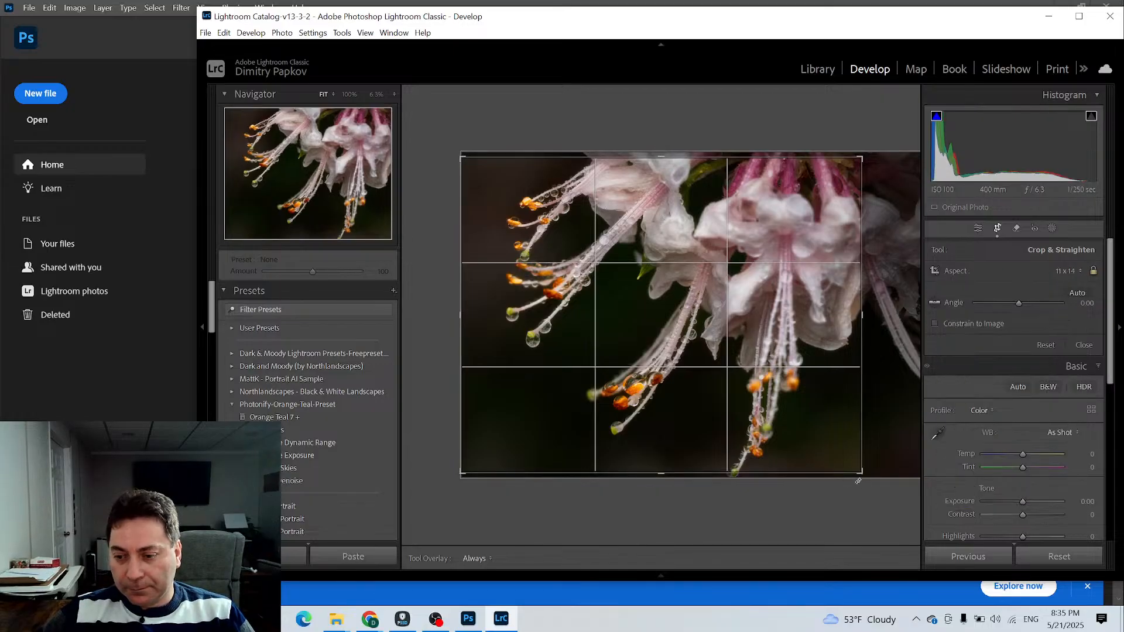
drag(863, 473, 871, 477)
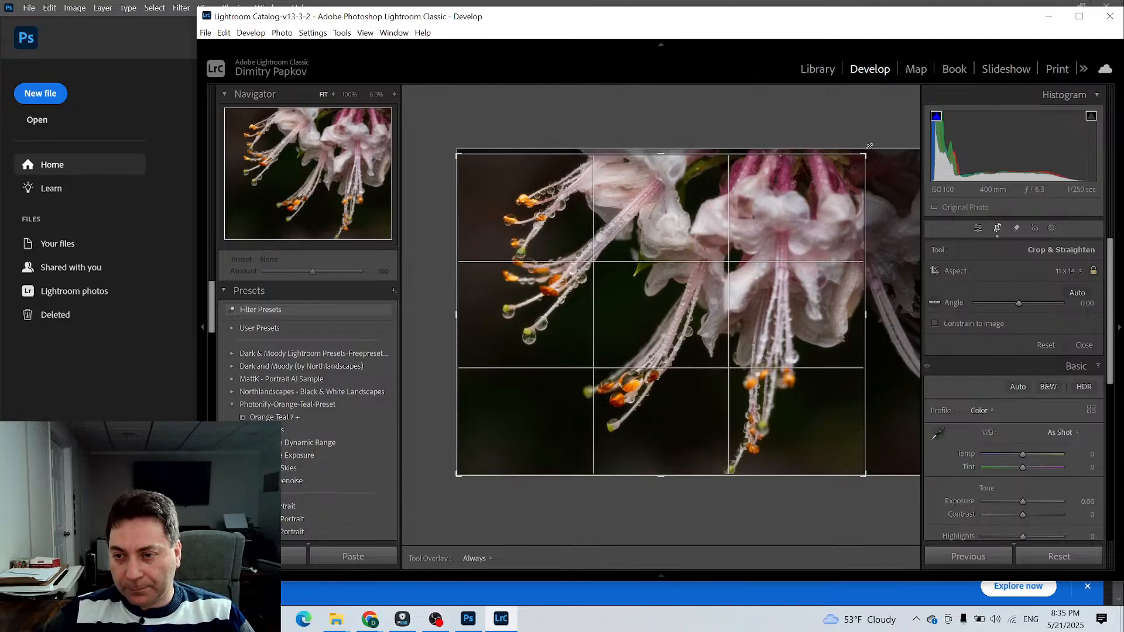
drag(867, 153, 885, 148)
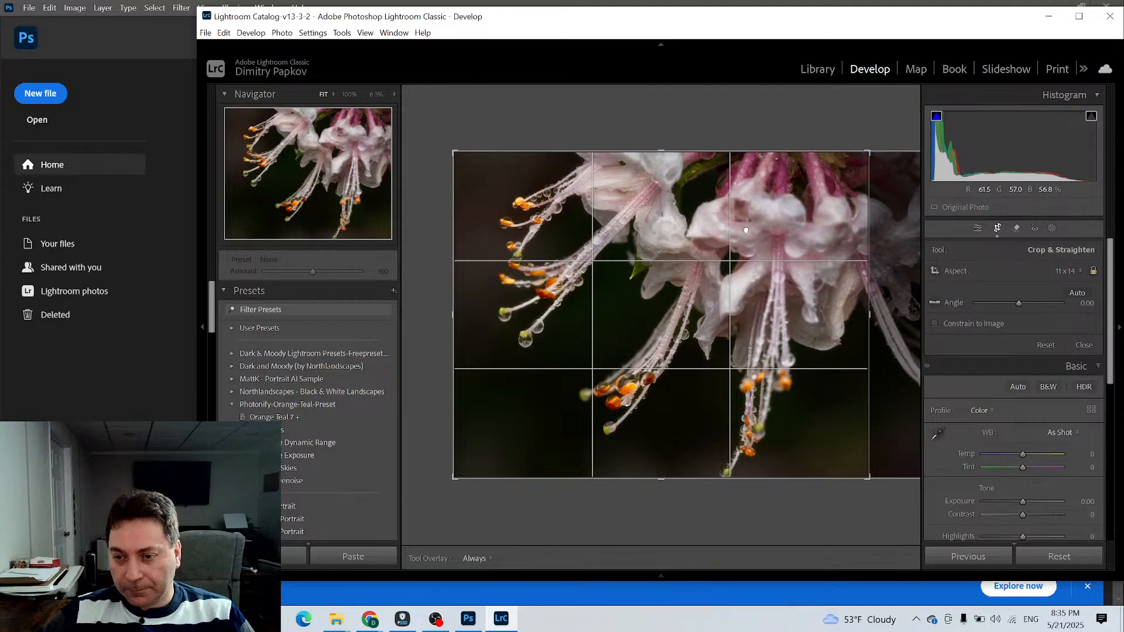
drag(752, 230, 725, 231)
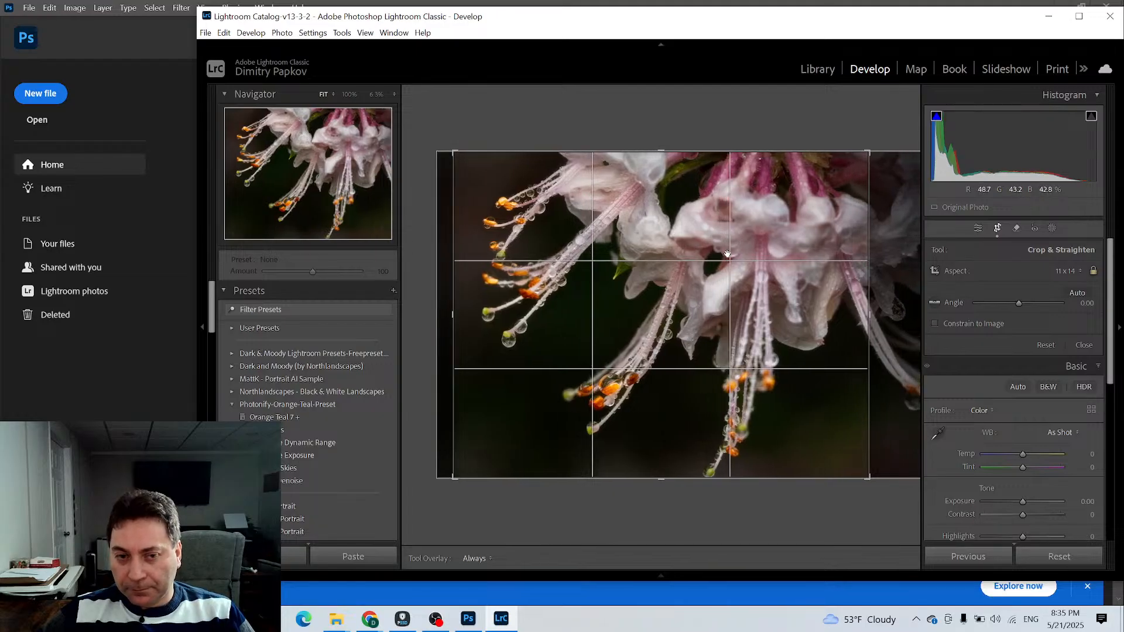
drag(747, 230, 744, 231)
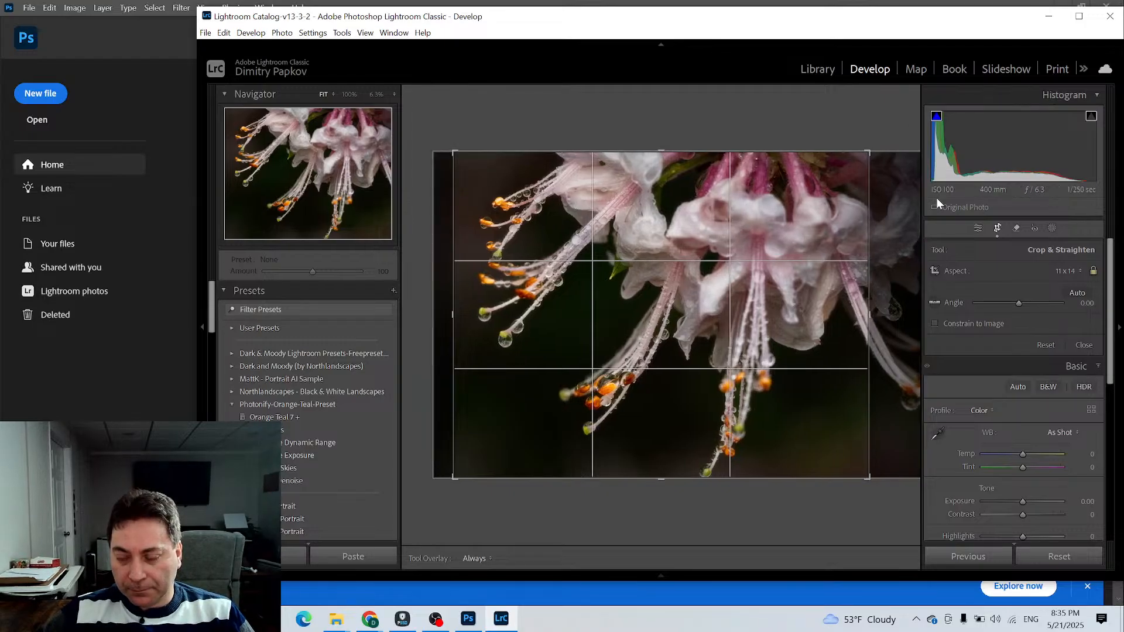
click(997, 228)
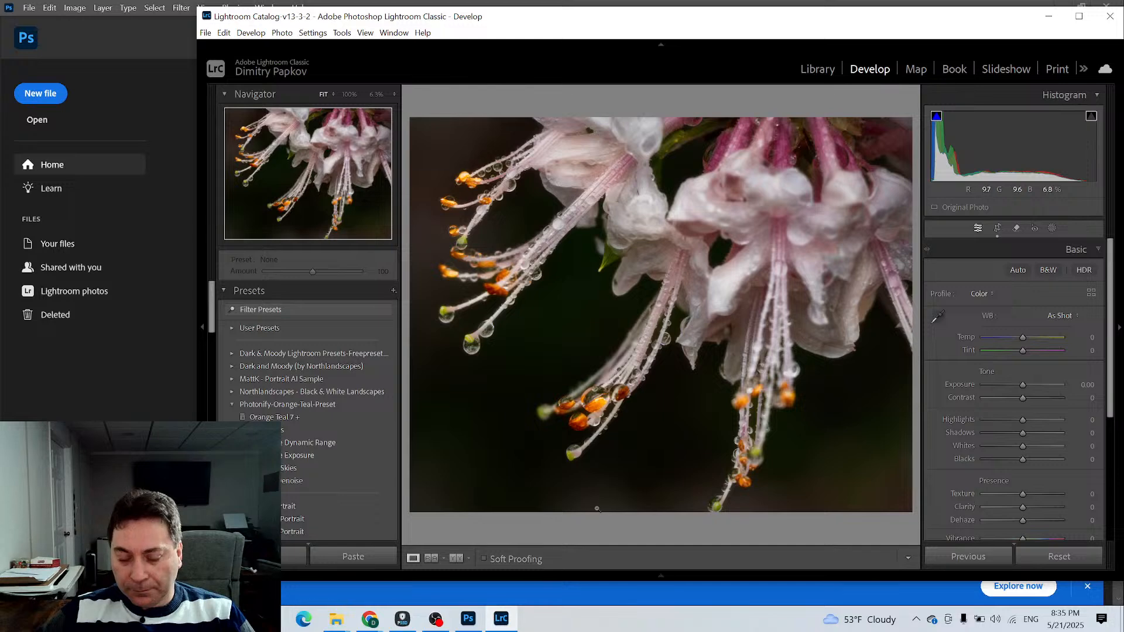
Compare the cropped virtual copy with the original edited photo side by side in Survey view, and return to the Library grid
click(820, 69)
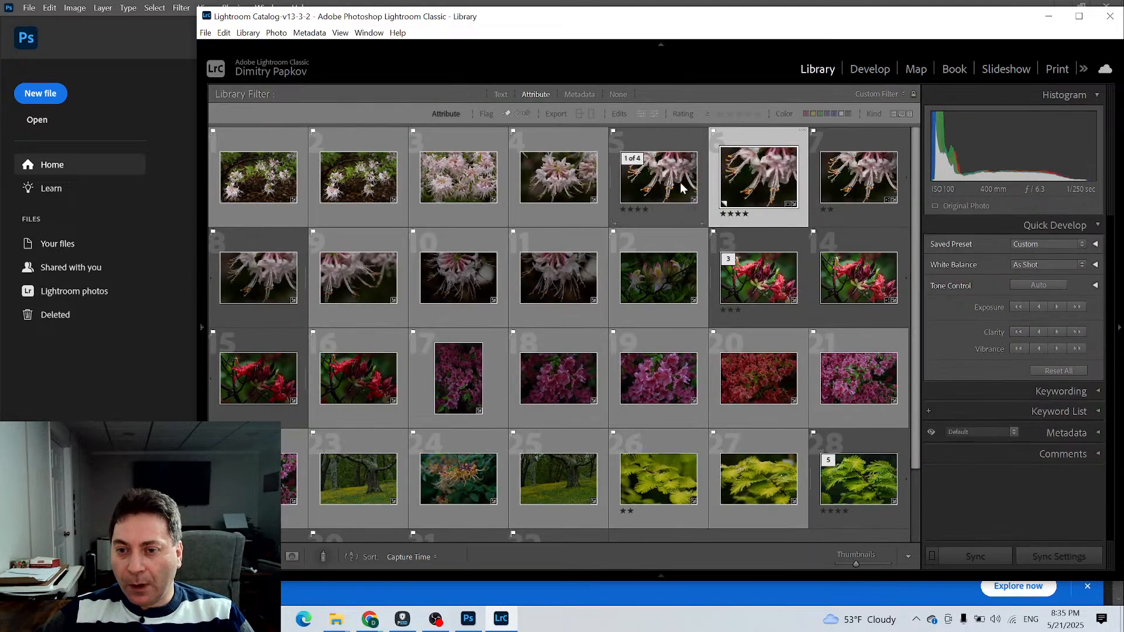
ctrl+click(655, 183)
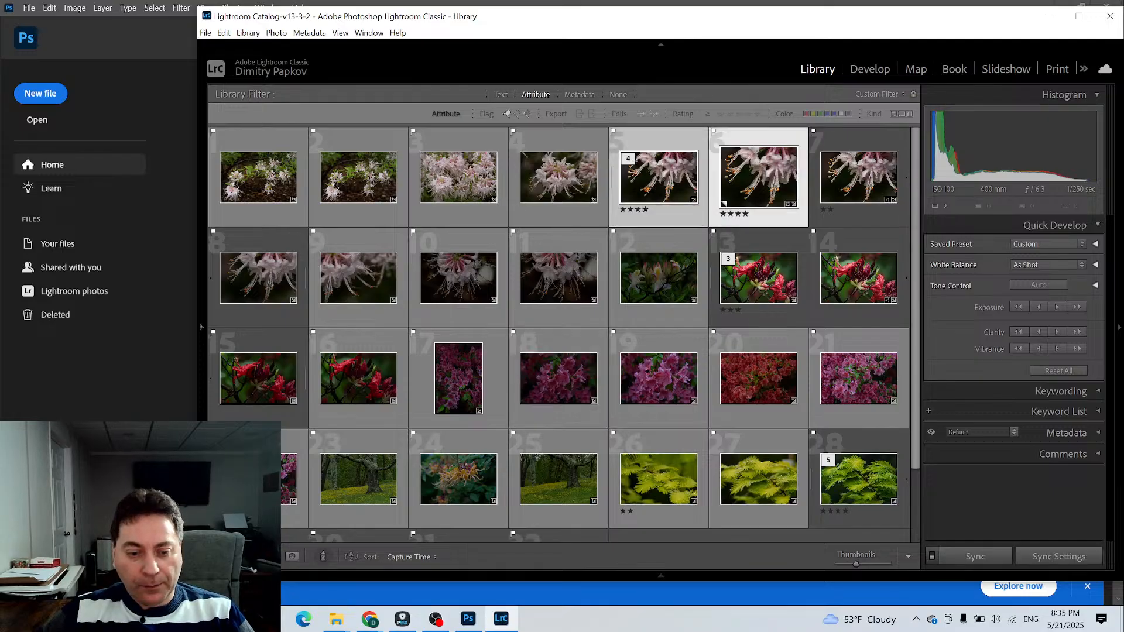
key(n)
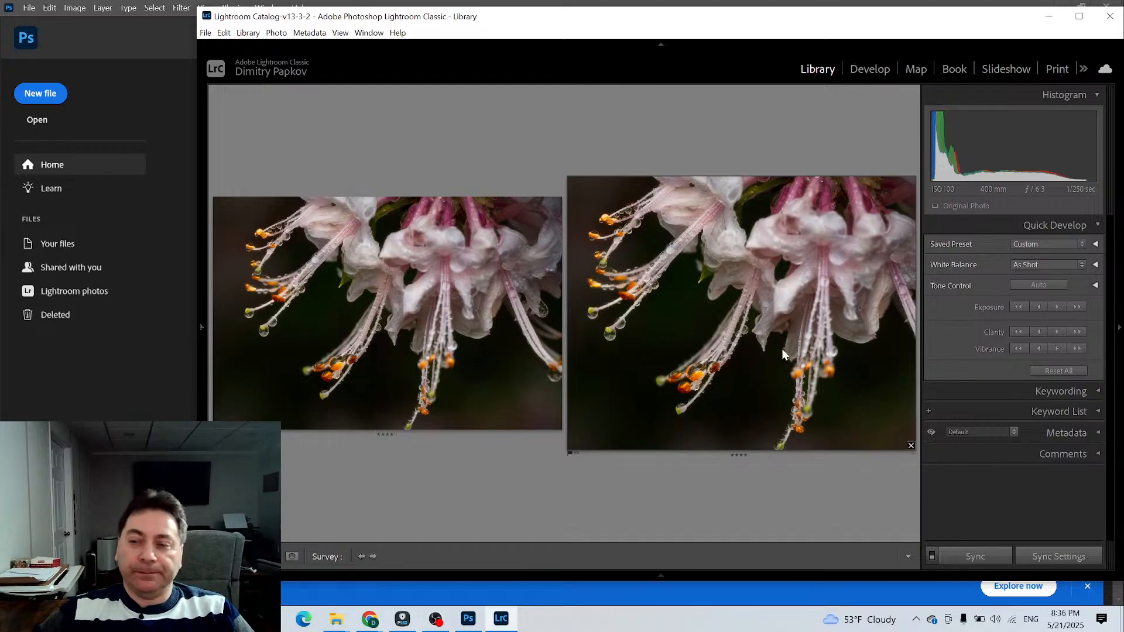
key(g)
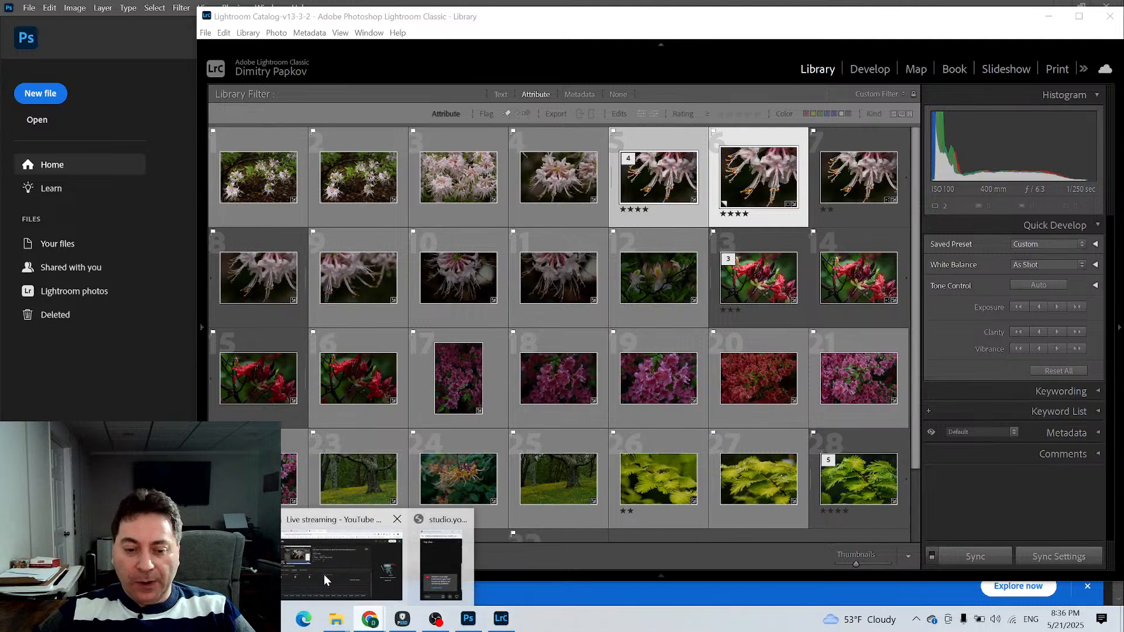
Check the live stream's page in YouTube Studio, return to Lightroom Classic, and switch to OBS
click(325, 575)
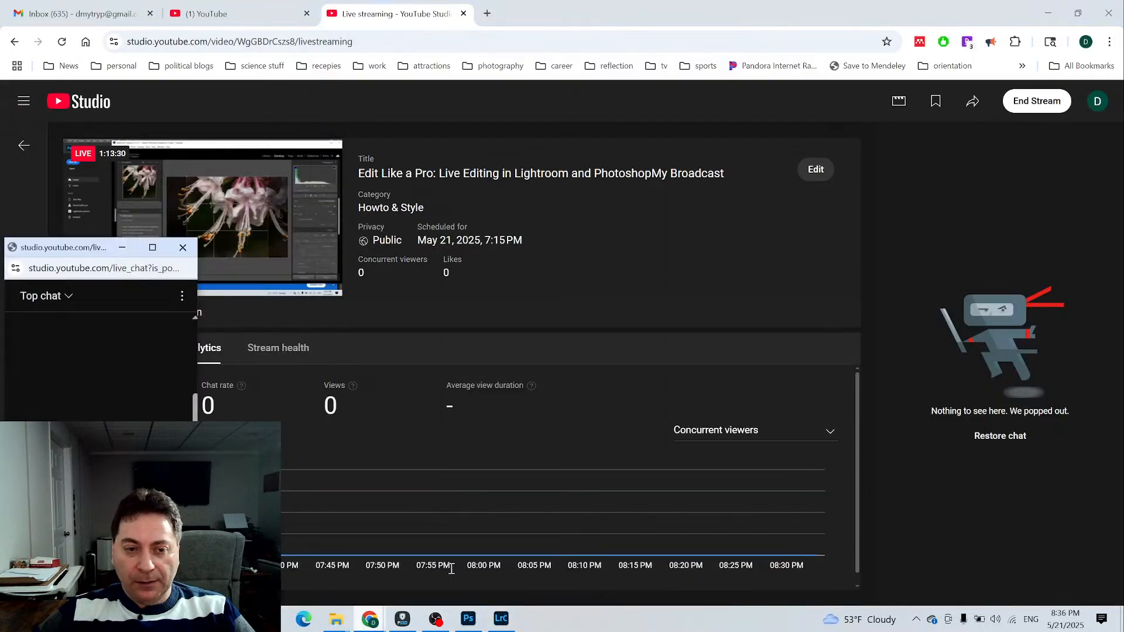
click(501, 622)
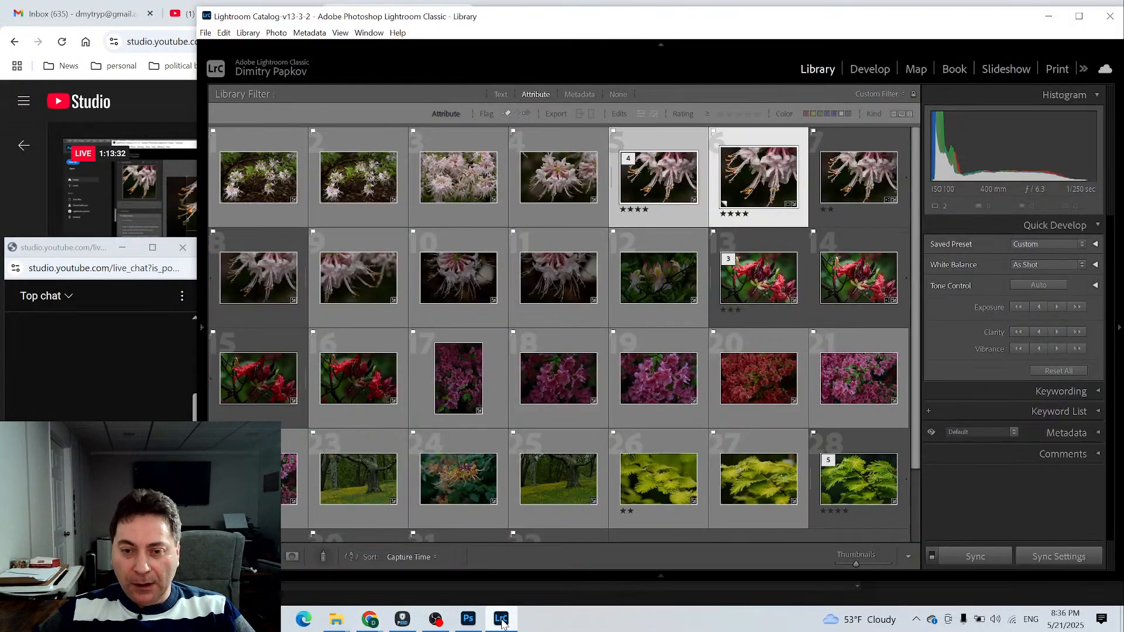
click(436, 620)
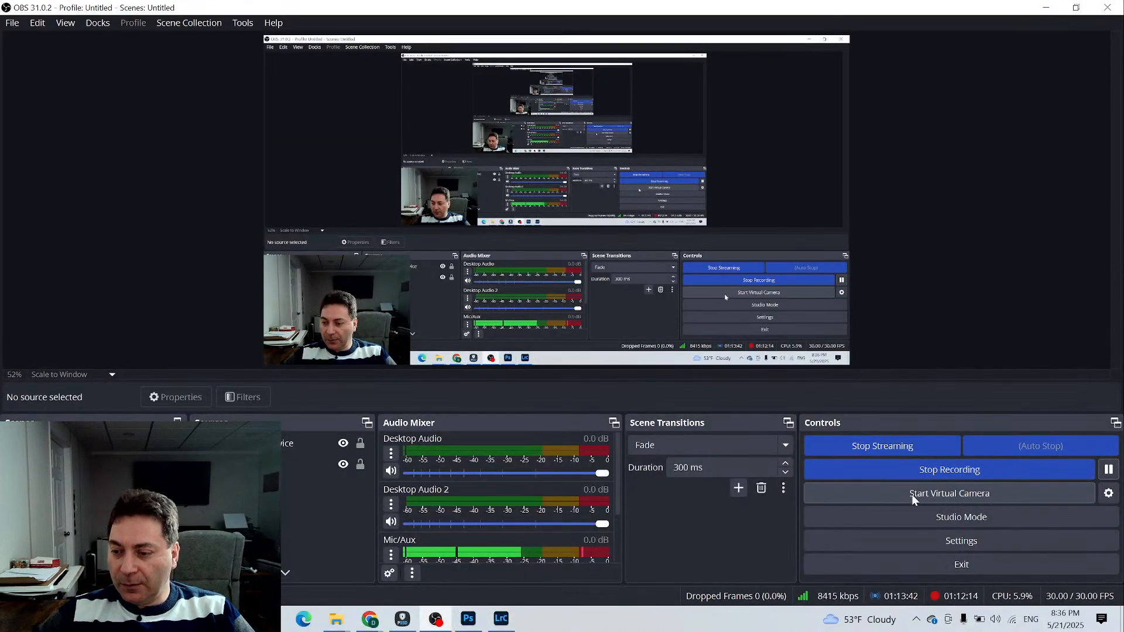